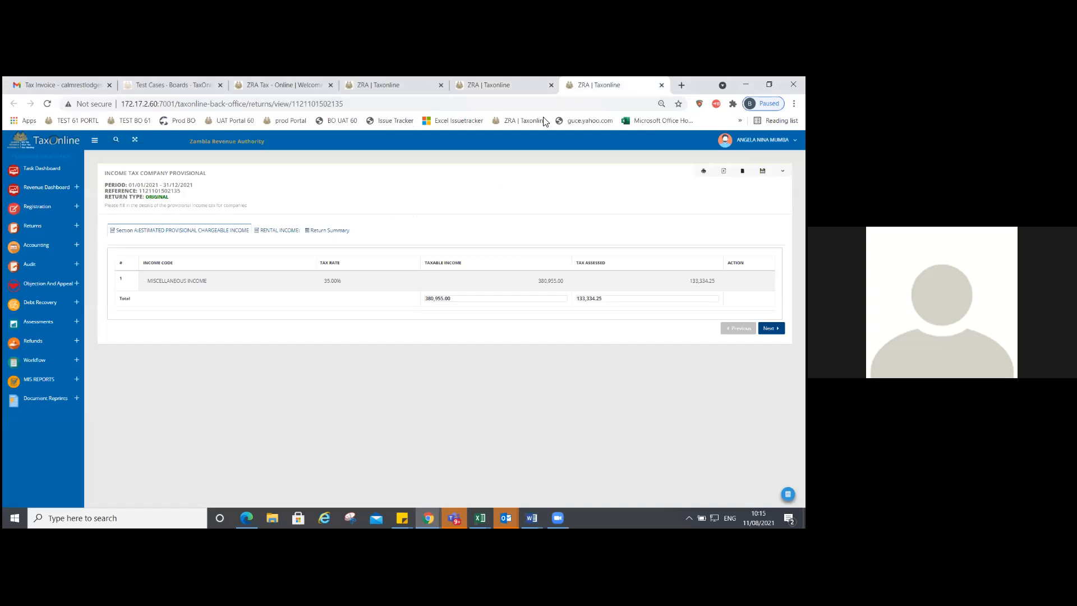
Step: Close the return view, back-office, GitLab and Gmail tabs, keeping only the TaxOnline sign-in tab
click(661, 85)
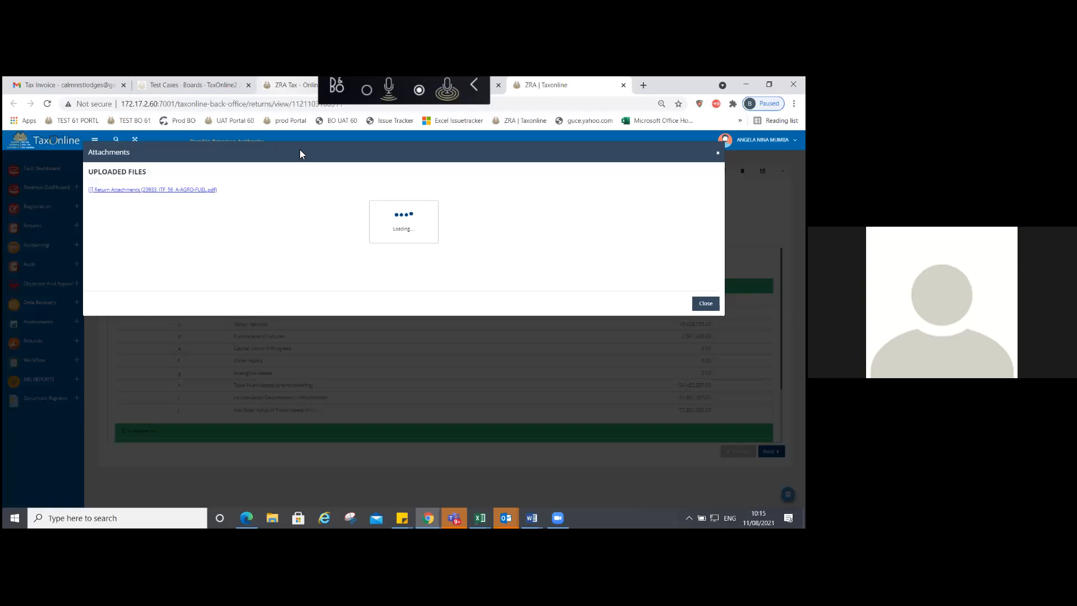
click(295, 86)
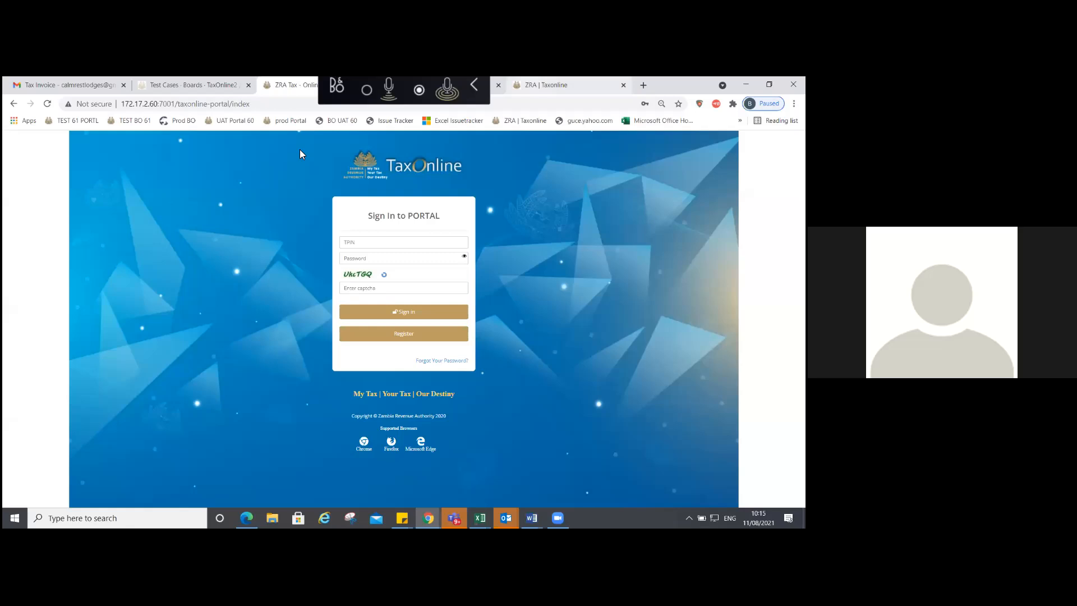
key(ctrl+w)
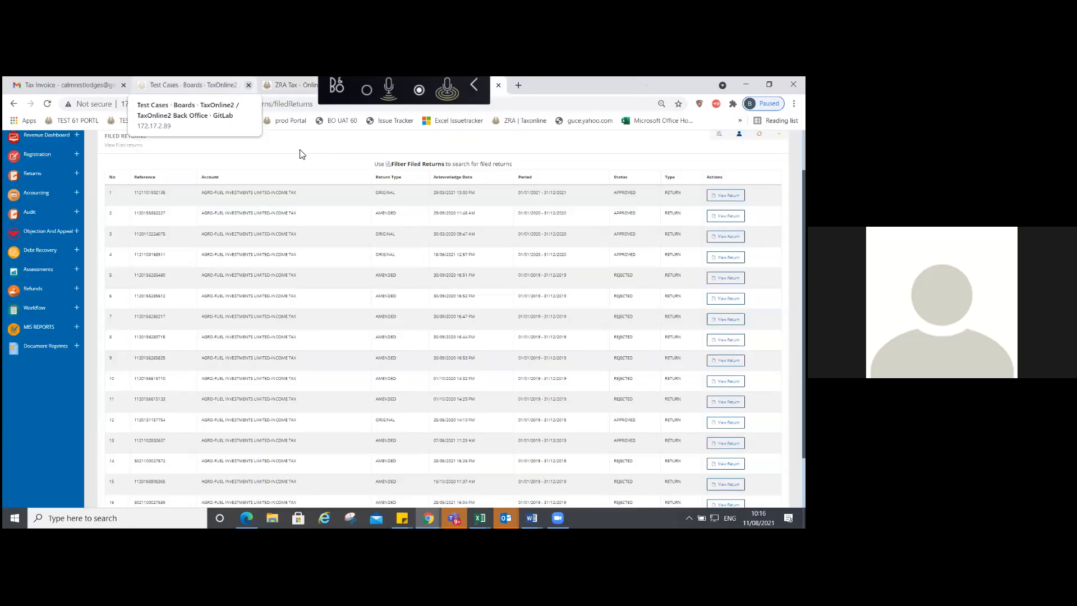
click(248, 84)
click(123, 85)
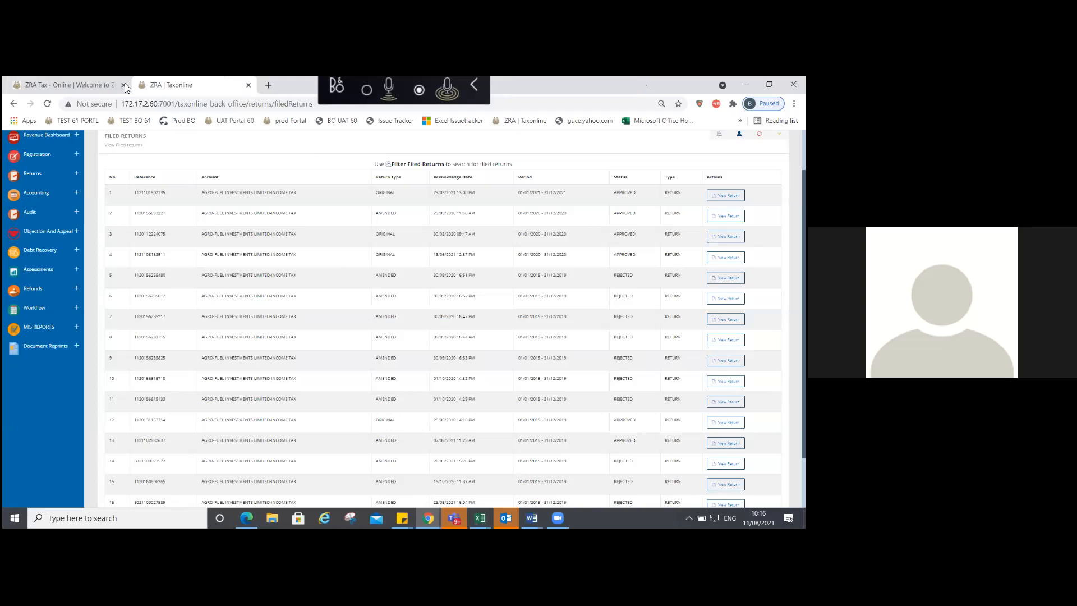
click(248, 85)
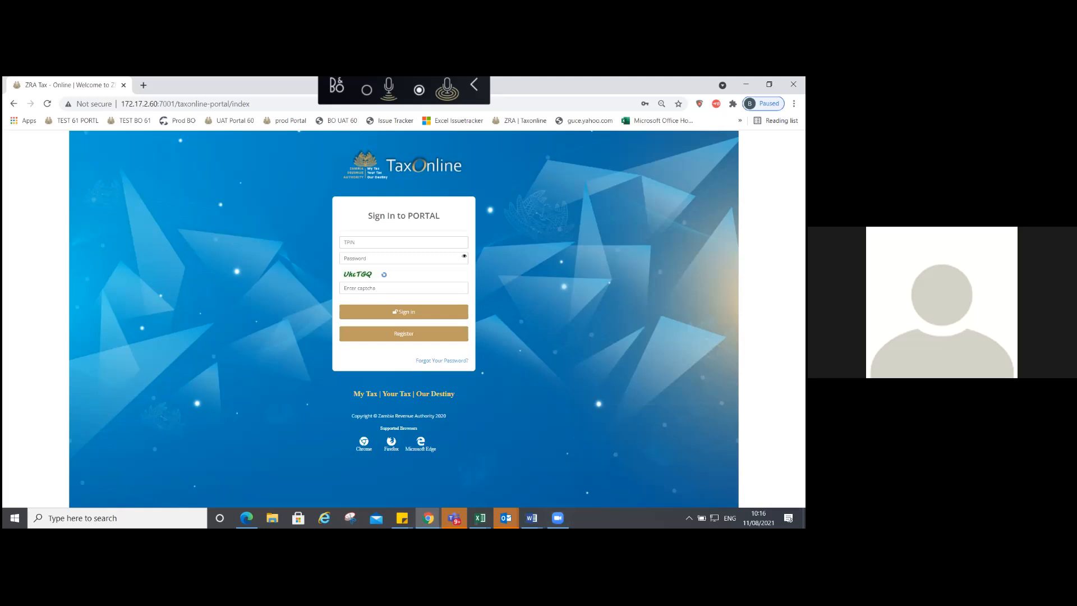
click(689, 517)
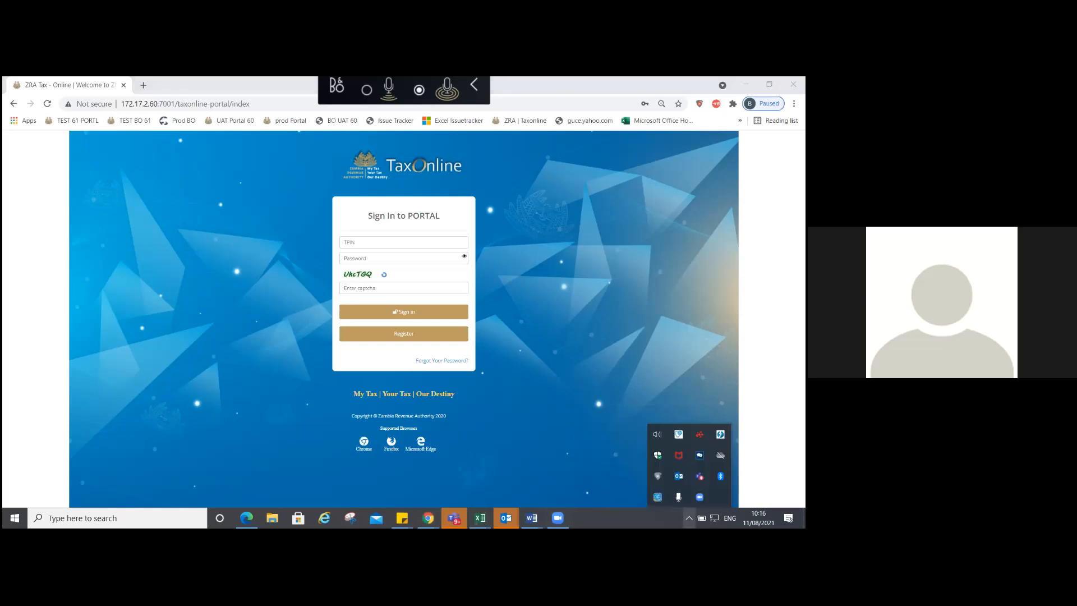
click(575, 448)
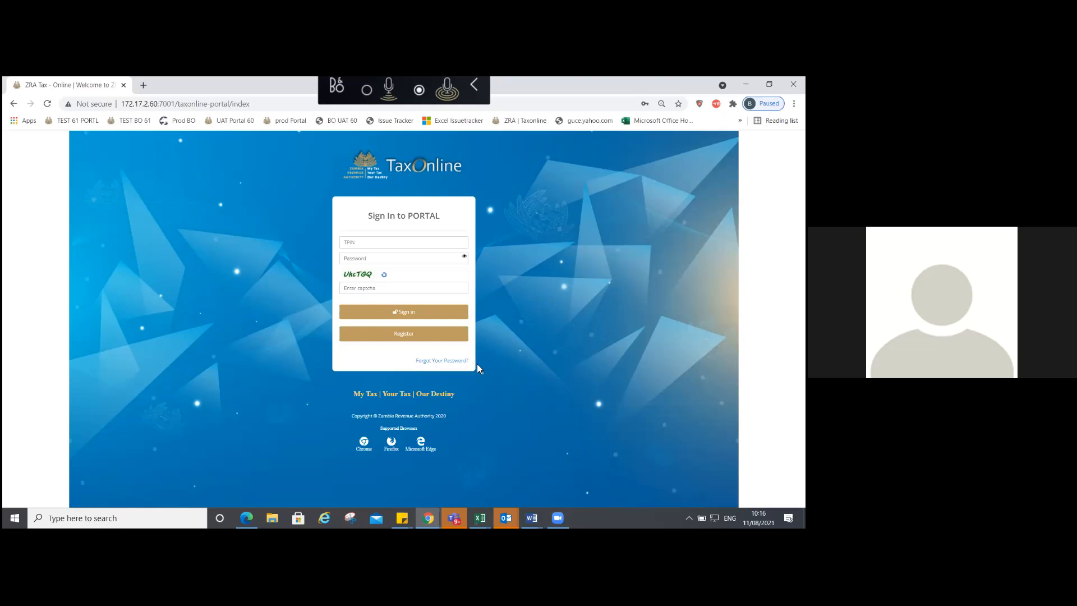
key(super+Down)
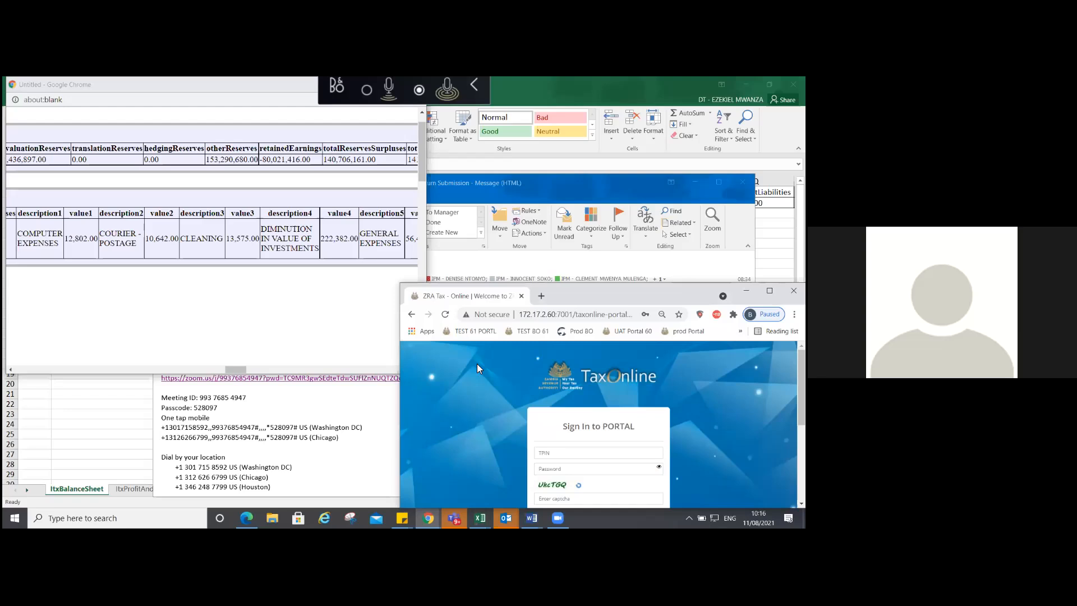
drag(583, 295, 421, 278)
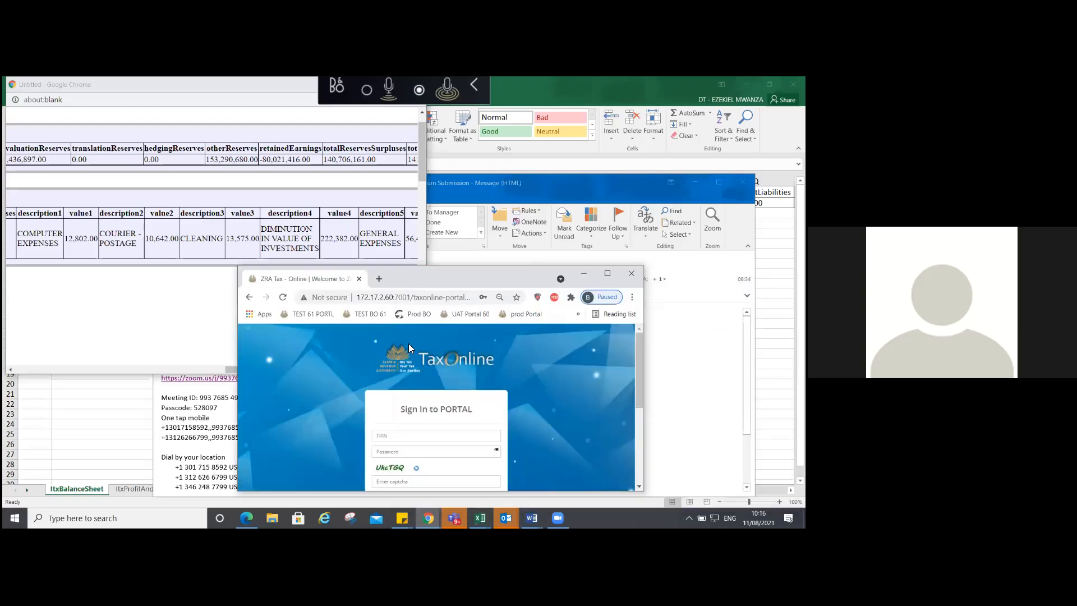
key(super+Up)
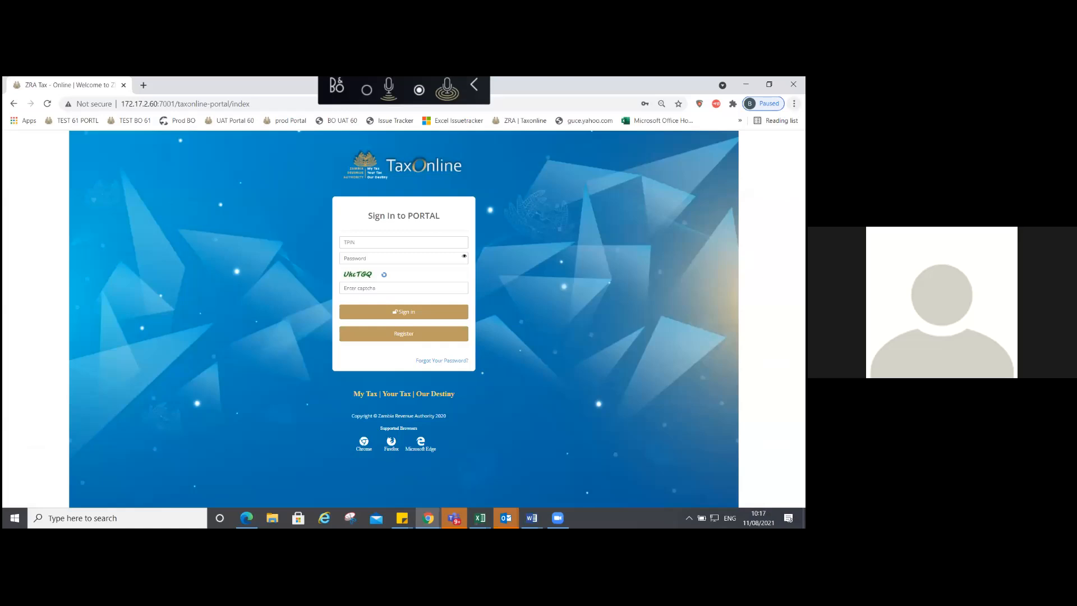
click(794, 104)
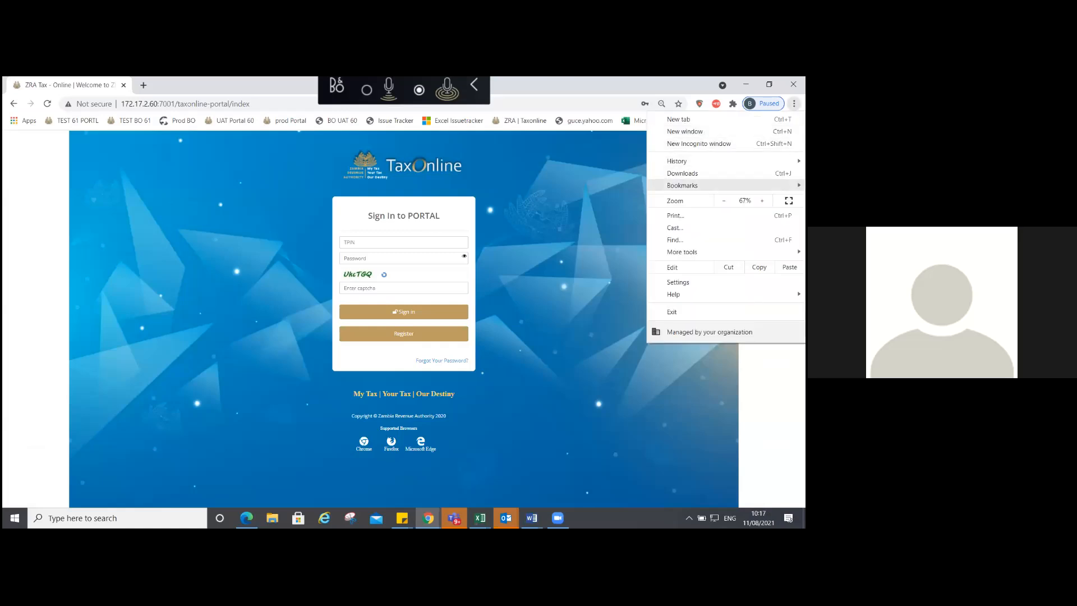
Step: Zoom the sign-in page in through 75%, 80% and 90% up to 100%
click(762, 201)
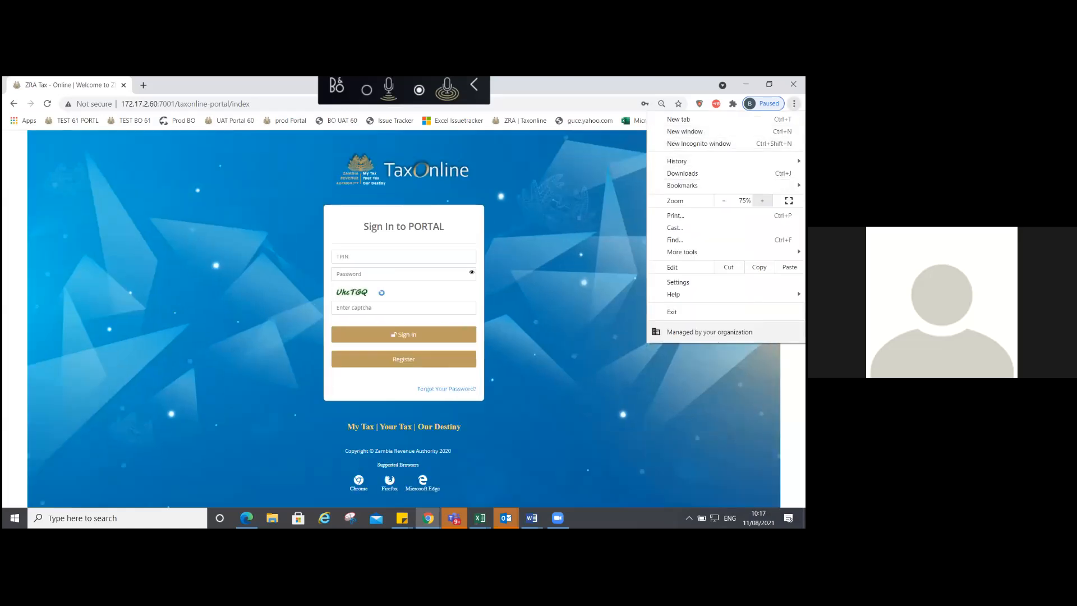
click(762, 200)
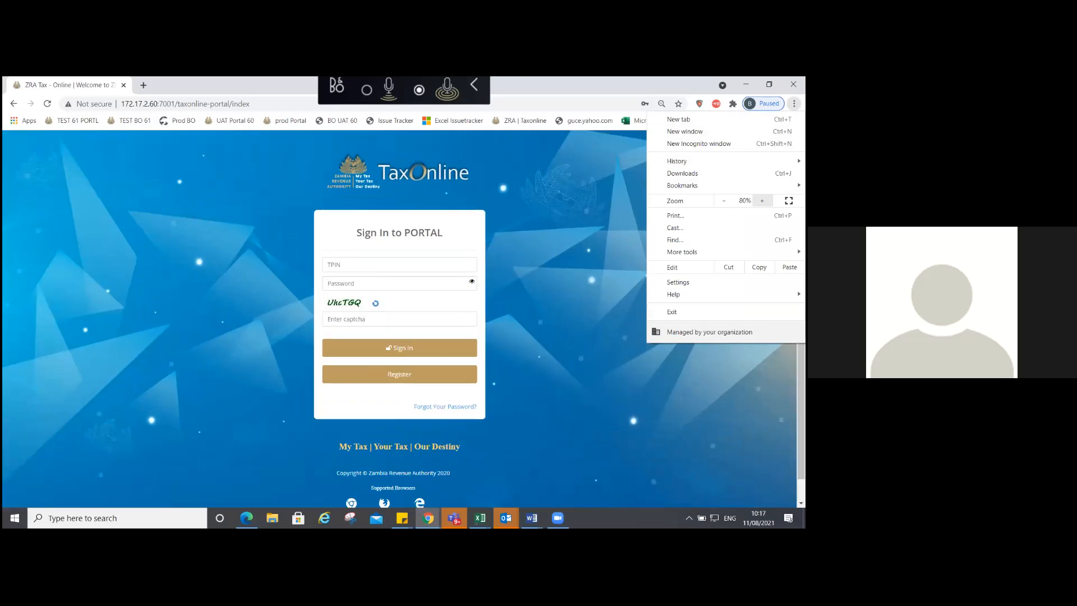
click(762, 201)
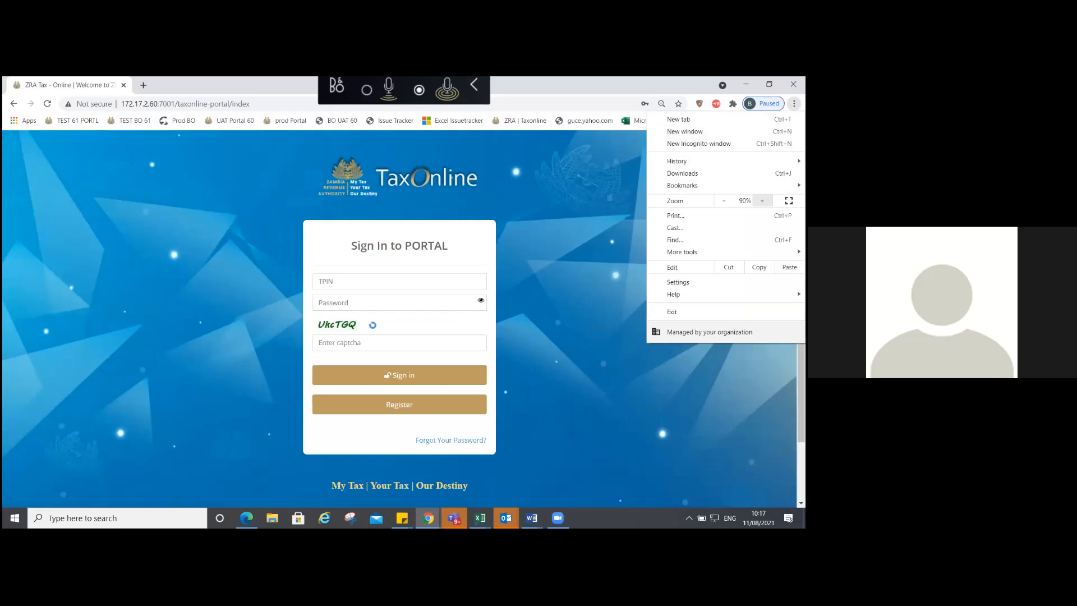
click(762, 200)
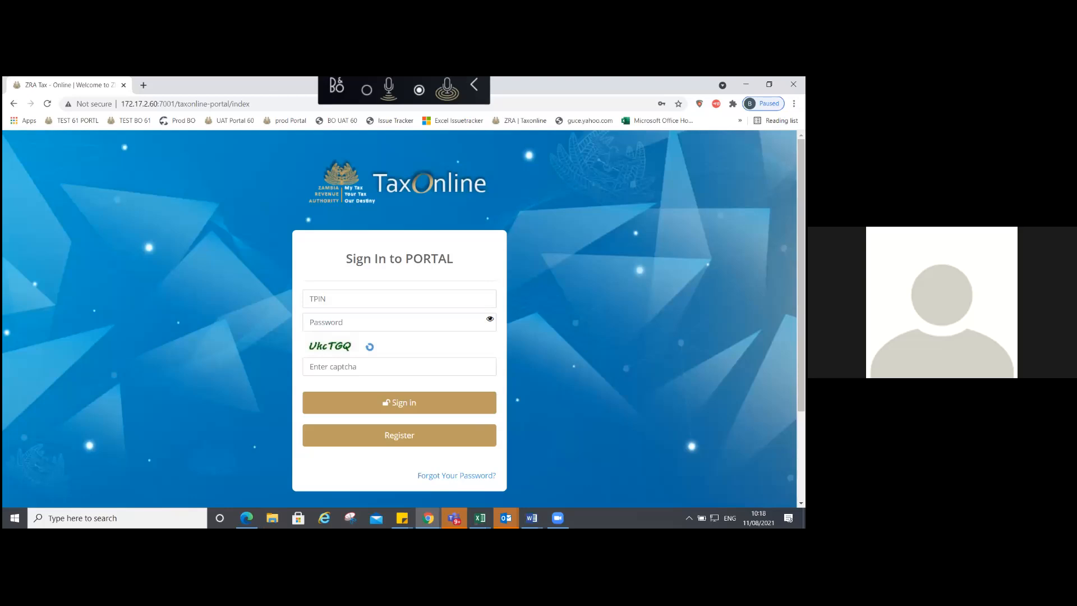
Step: Copy the ITX 2020 RETURN taxpayer's TPIN from the Document1 notes, then return to Chrome
click(532, 518)
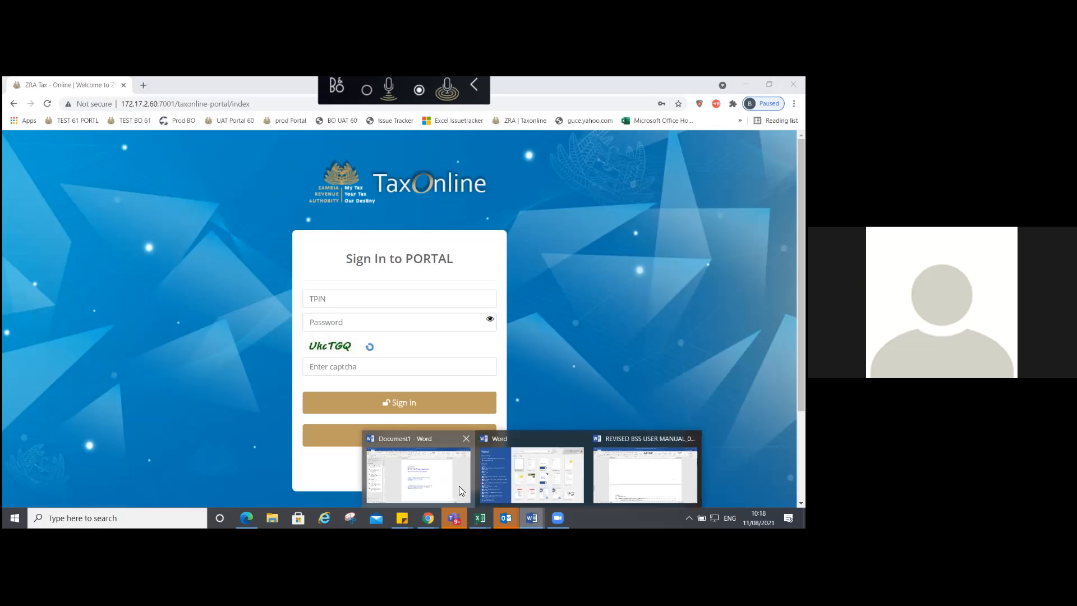
click(459, 486)
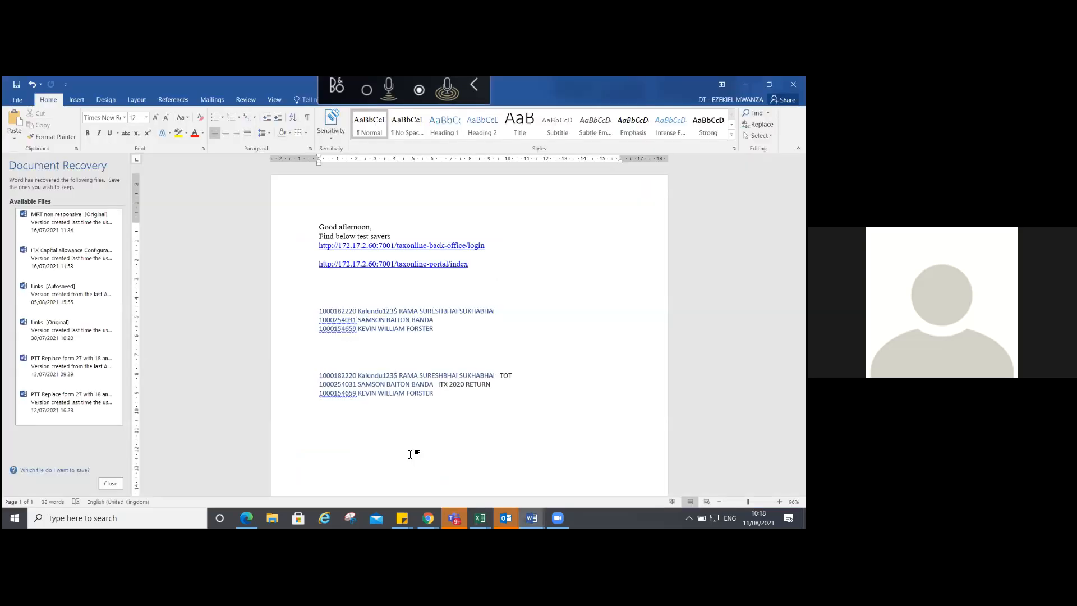
double_click(338, 385)
key(ctrl+c)
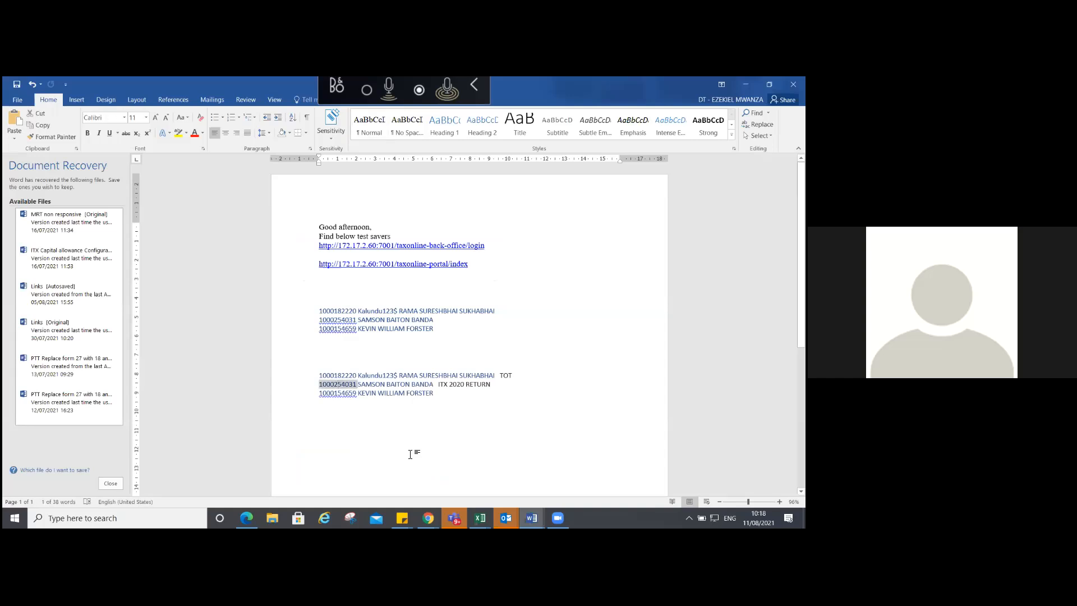
key(alt+Tab)
Step: Enter the pasted TPIN, the password and the captcha on the sign-in page, and submit
click(327, 300)
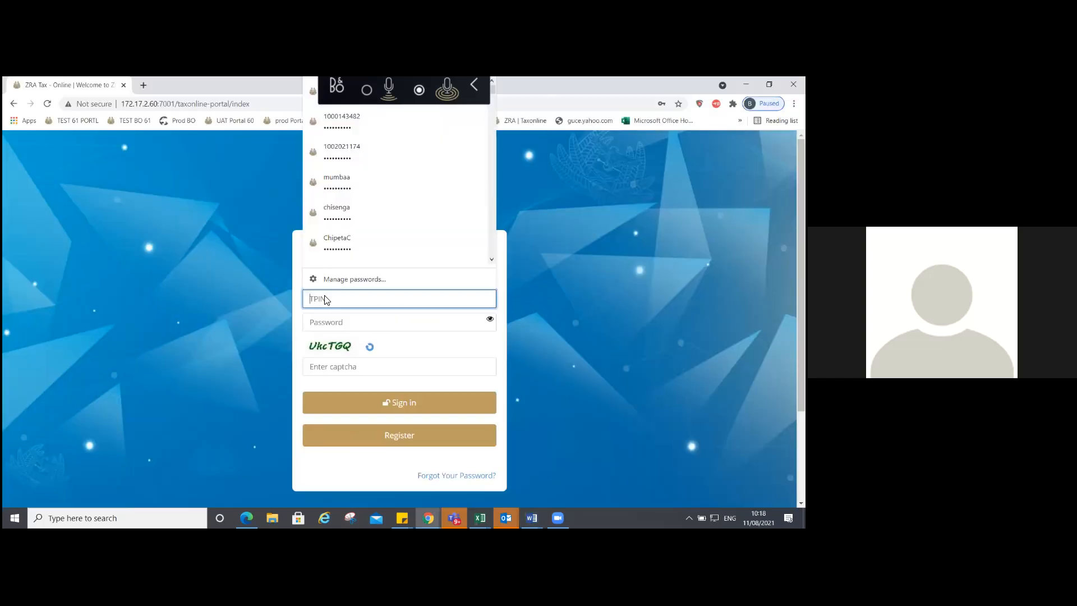
key(ctrl+v)
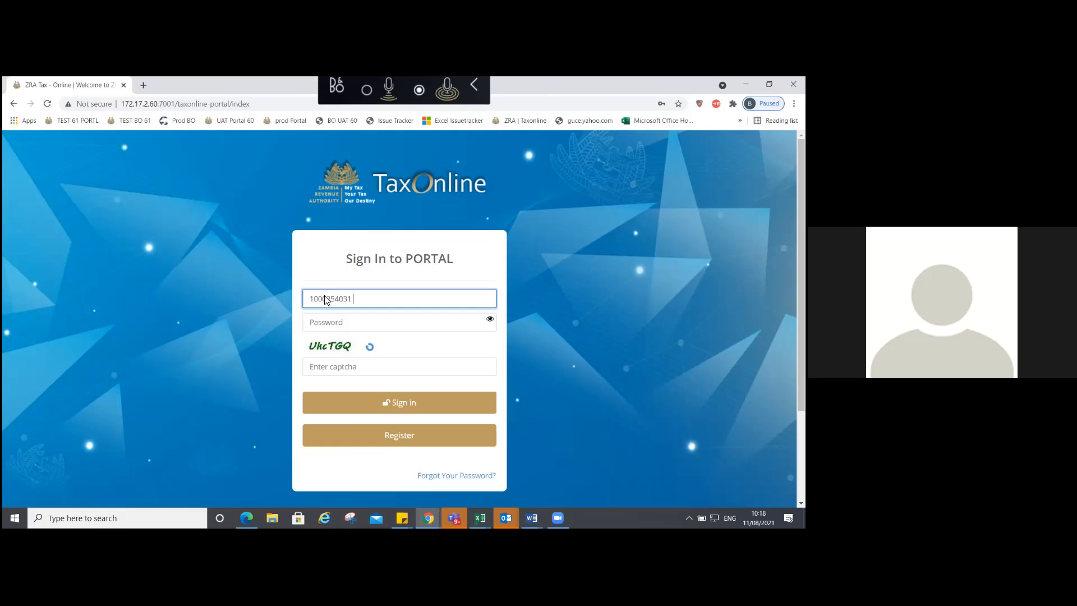
key(BackSpace)
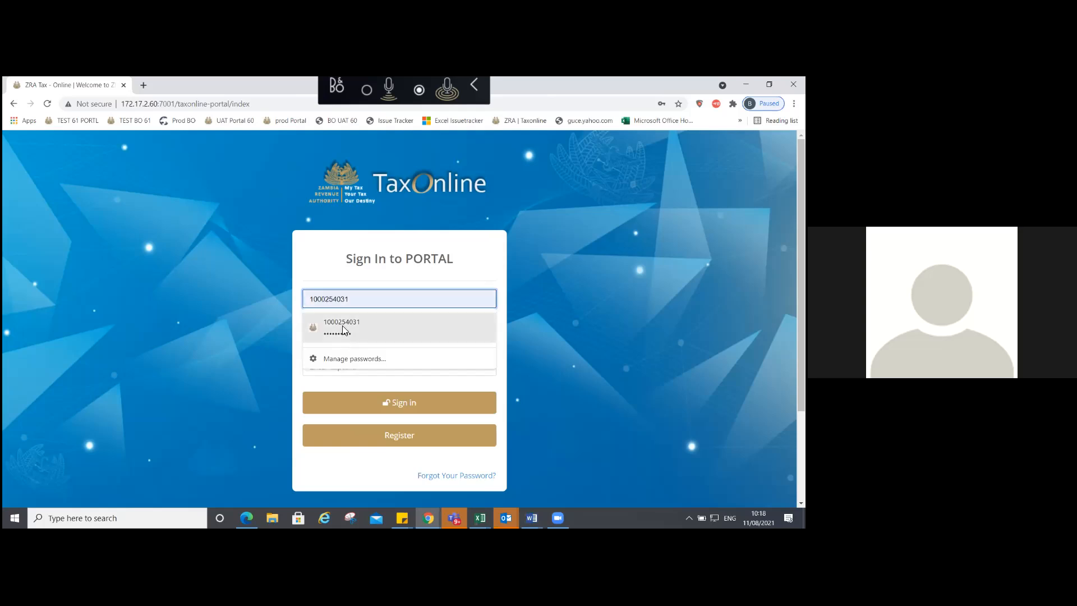
click(320, 302)
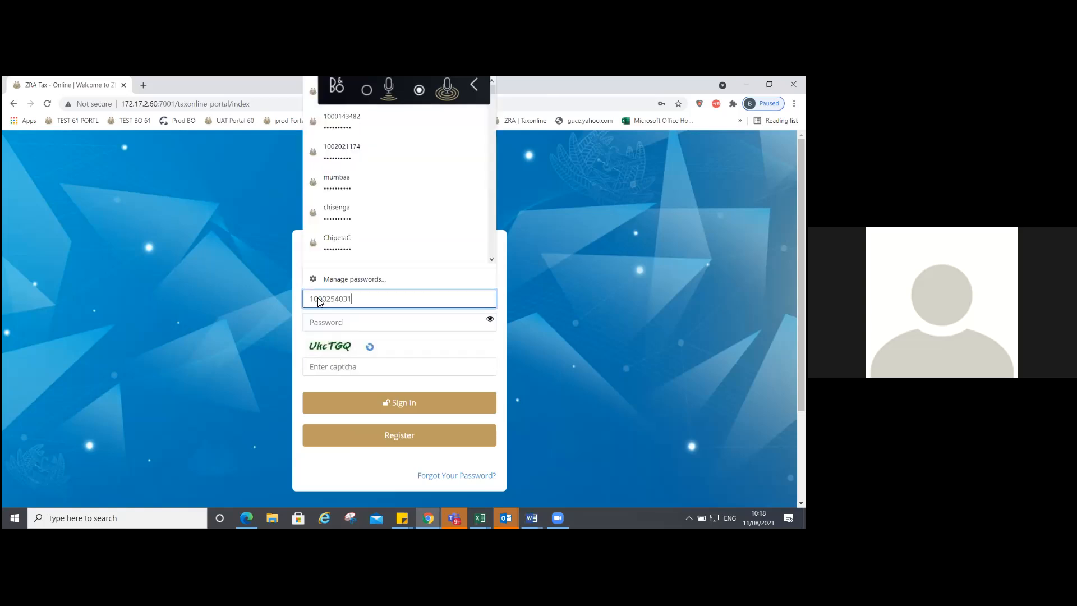
double_click(317, 299)
key(ctrl+c)
click(355, 325)
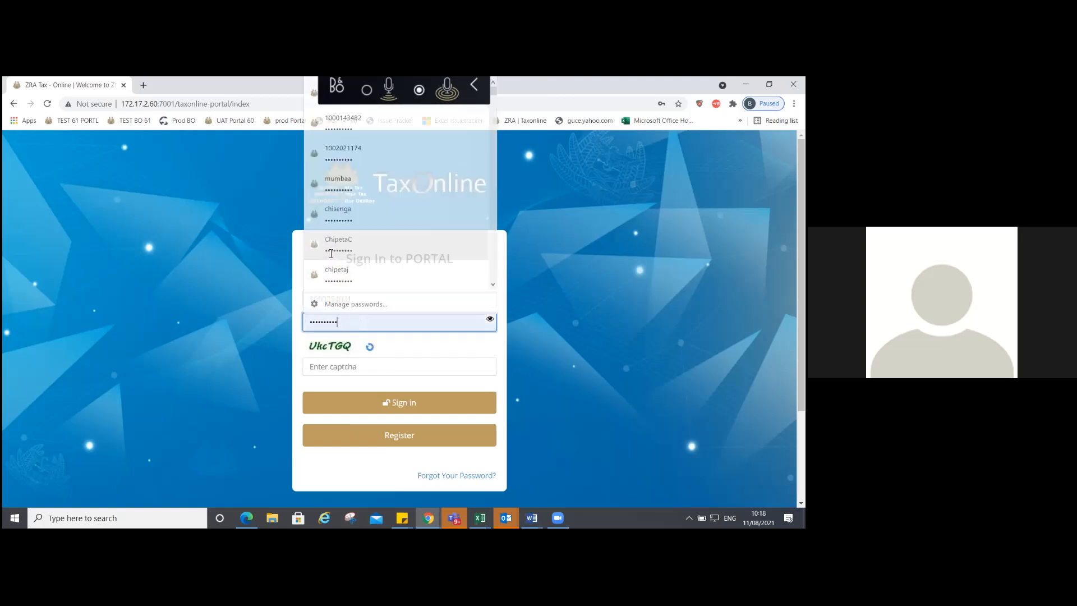
click(347, 372)
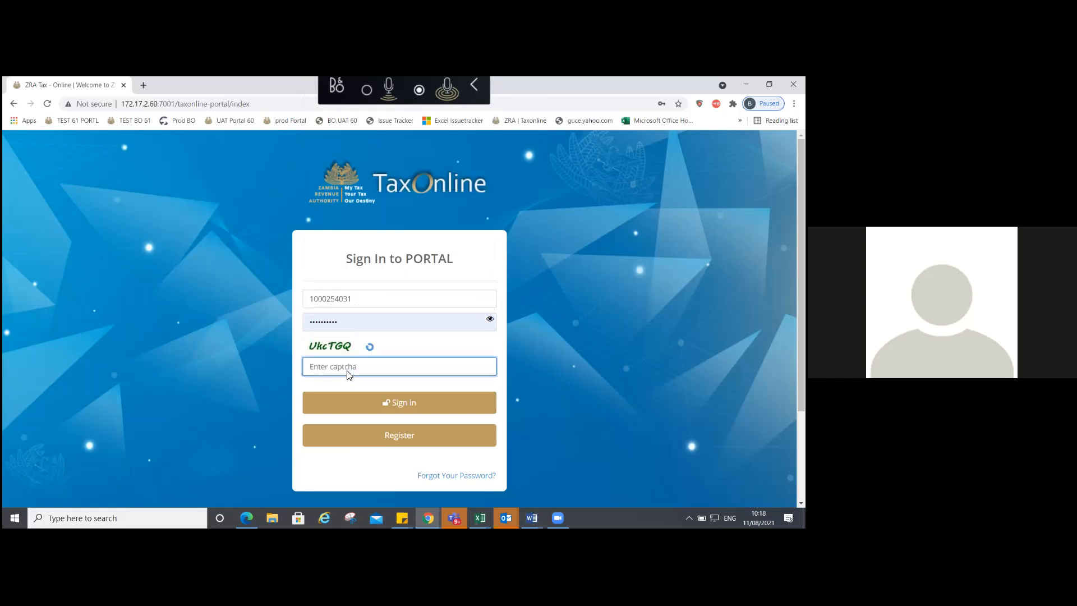
text(Uk)
text(GQ)
click(401, 402)
Step: After the captcha error, refill the TPIN, the saved password and the new captcha, and sign in
click(364, 348)
key(ctrl+v)
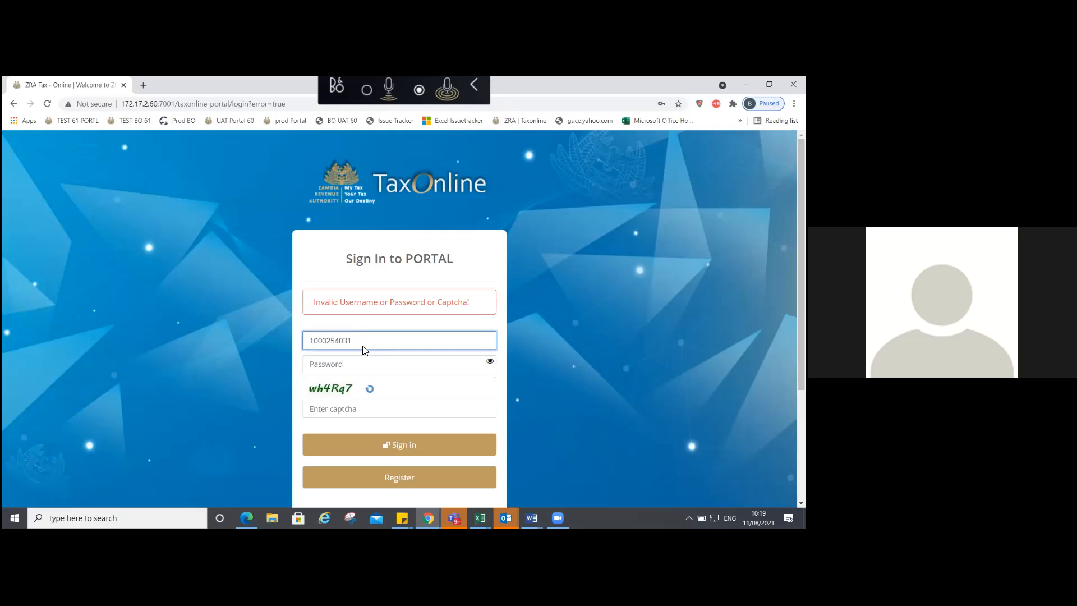
click(362, 348)
click(364, 370)
click(344, 408)
text(w)
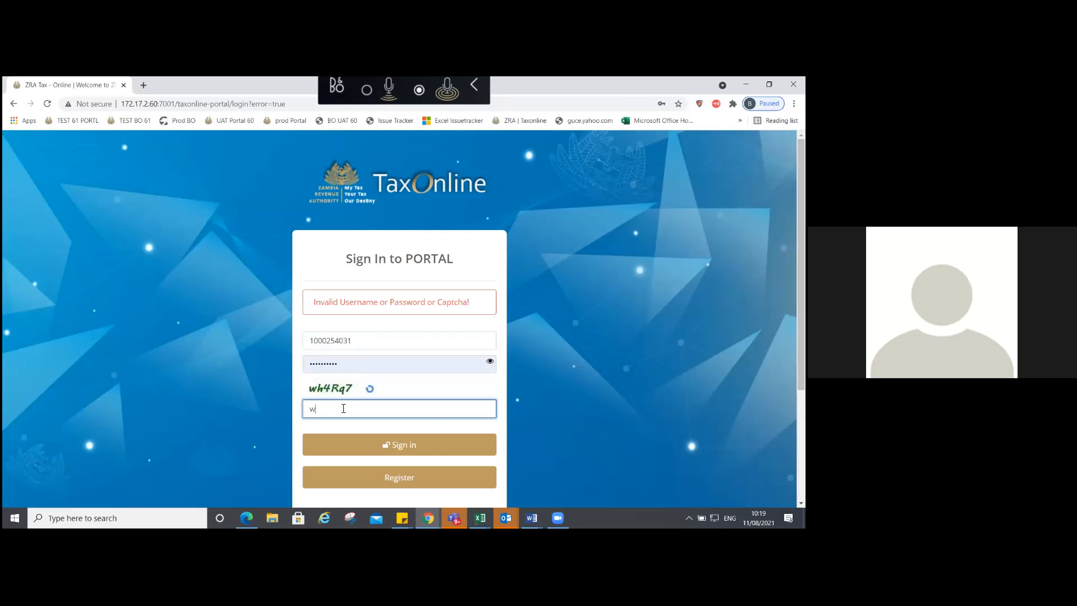
text(h4Rq7)
key(BackSpace)
key(BackSpace)
text(q)
click(393, 447)
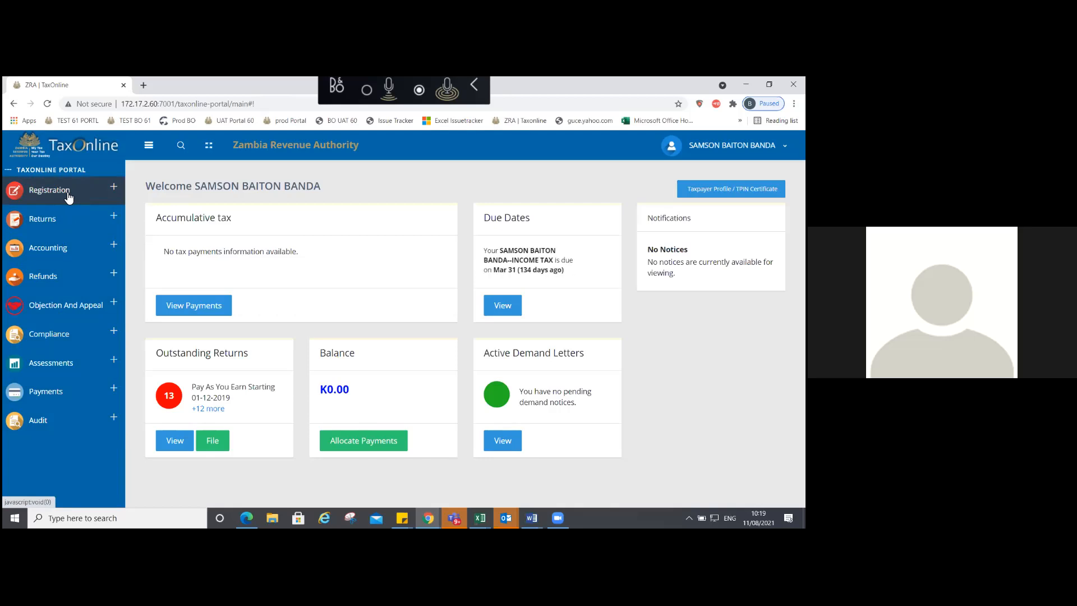
Step: Go to Returns > File a Return in the sidebar, after briefly expanding Registration
click(68, 194)
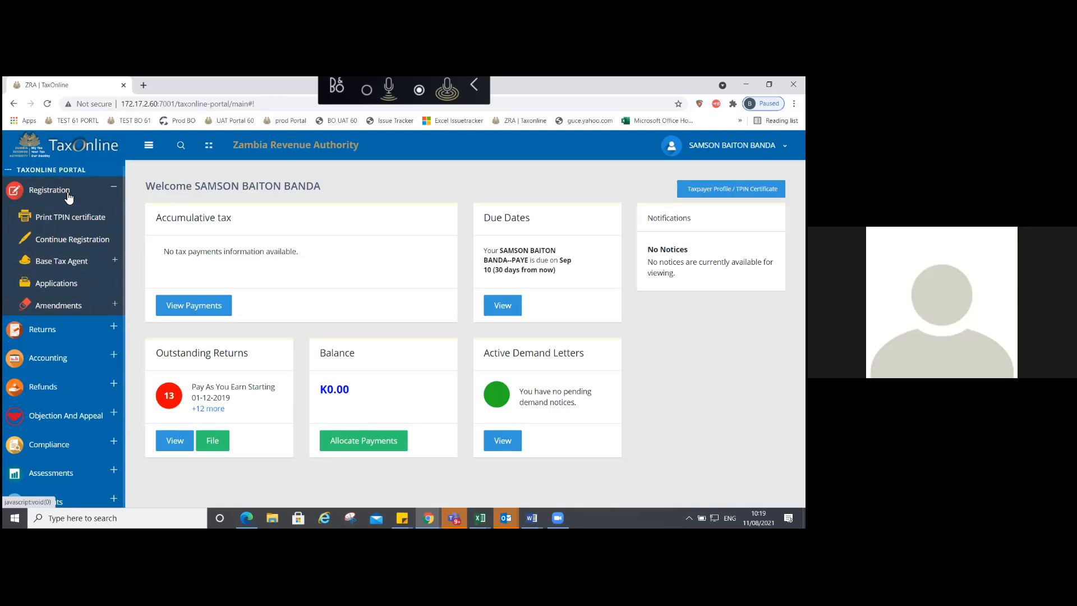
click(68, 194)
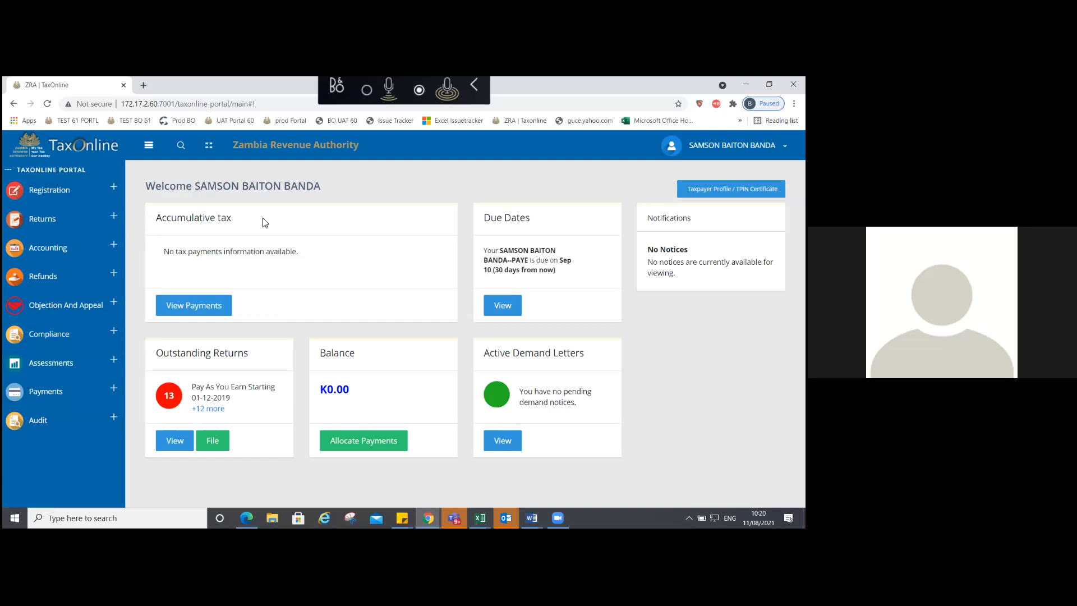
click(53, 221)
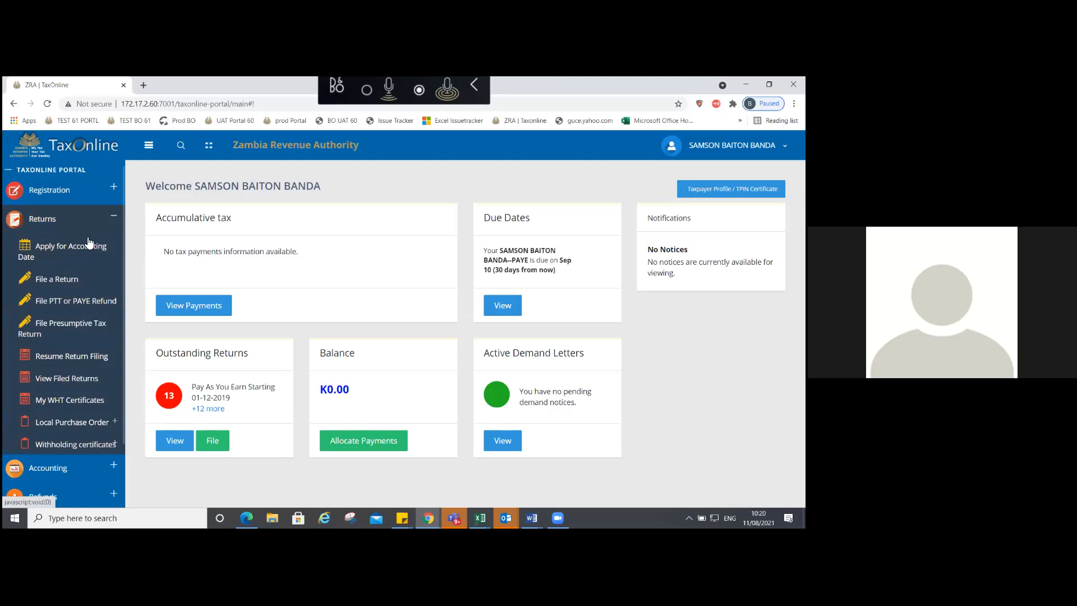
click(62, 280)
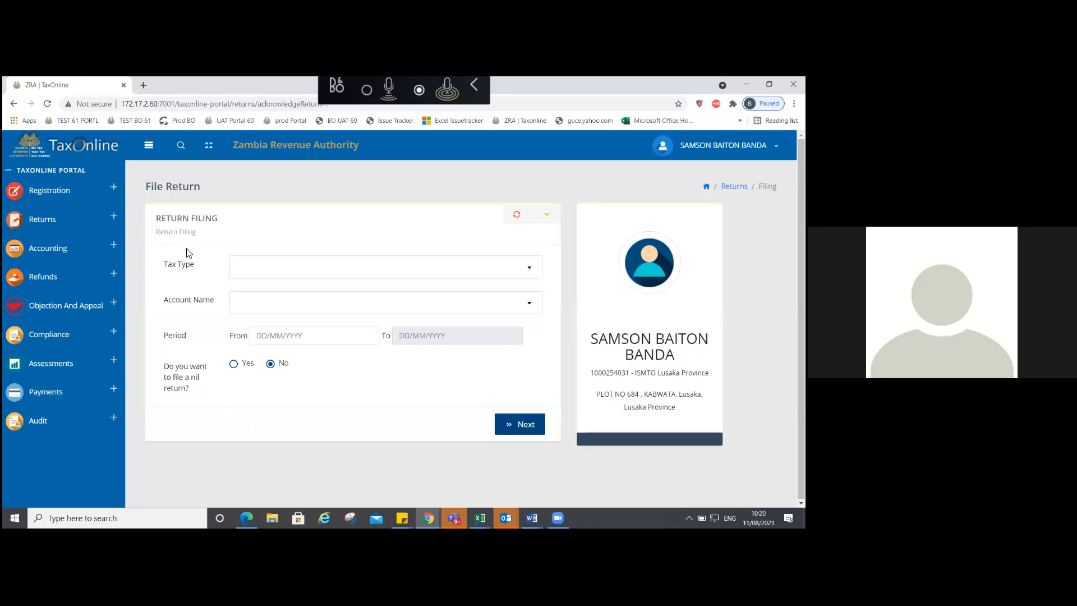
Step: Choose tax type Income Tax, the income tax account, liability INCOME TAX PROVISIONAL, and charge year 2020
click(256, 268)
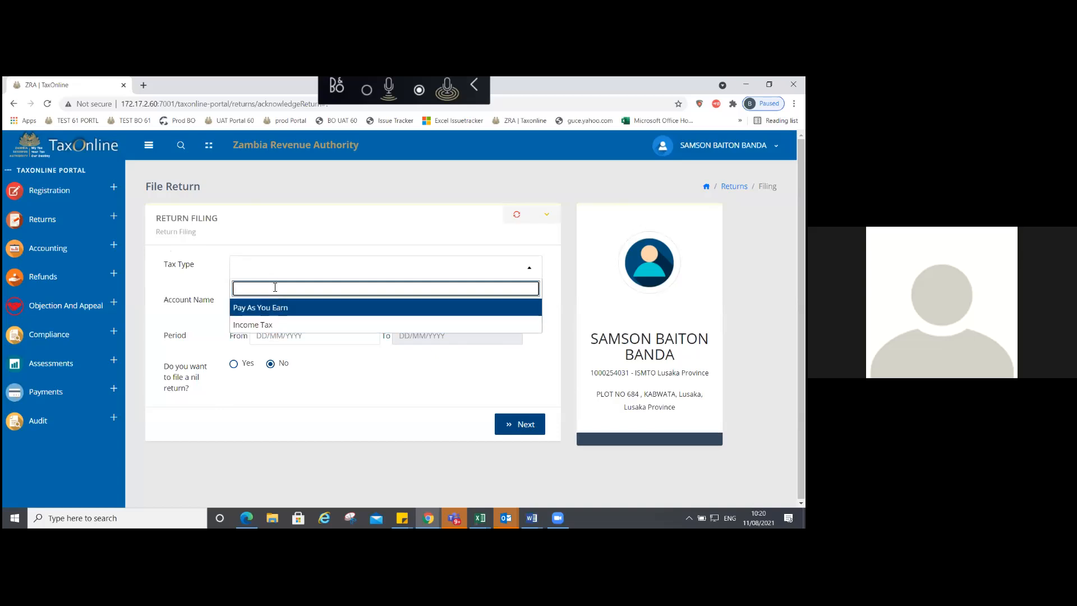
click(251, 326)
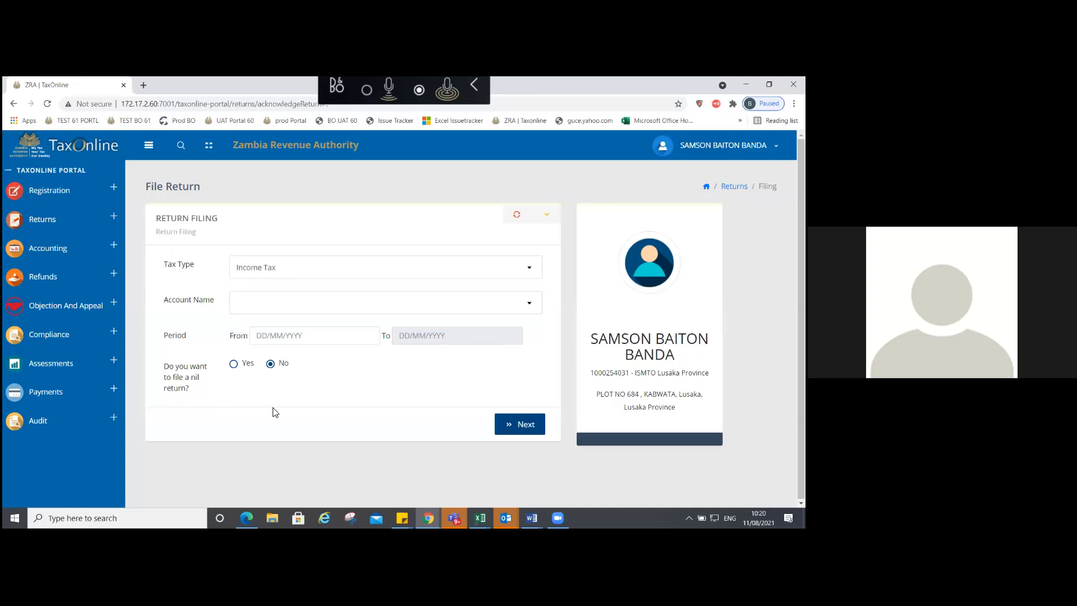
click(244, 306)
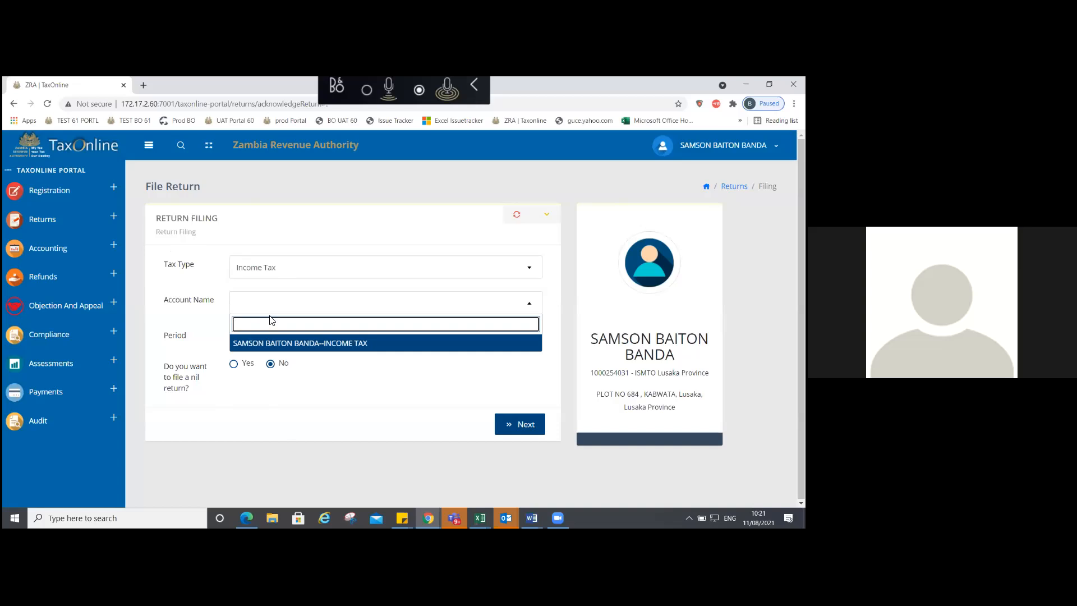
click(344, 343)
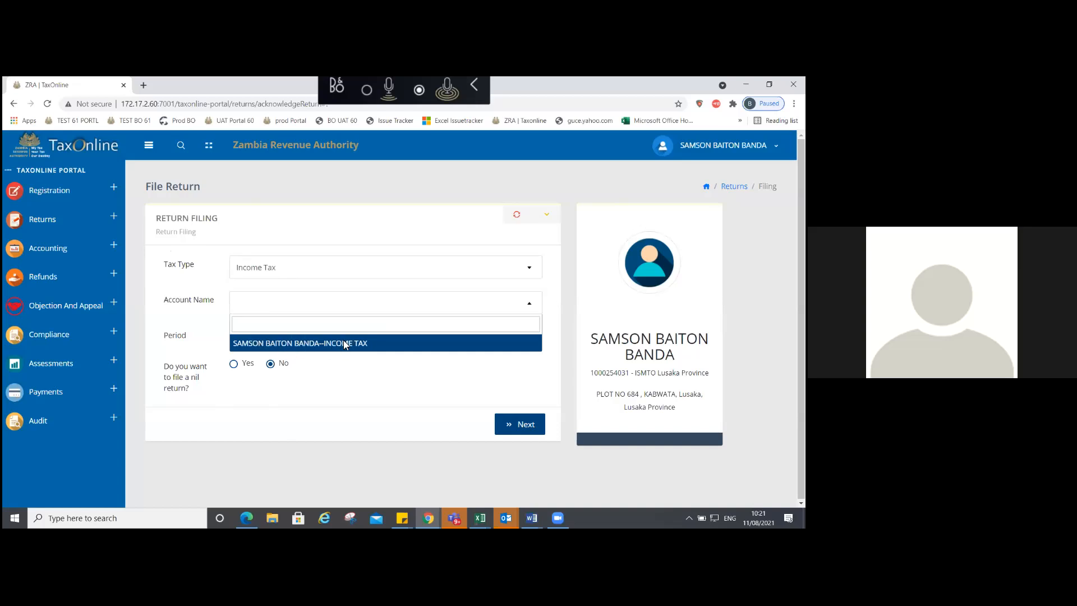
click(345, 343)
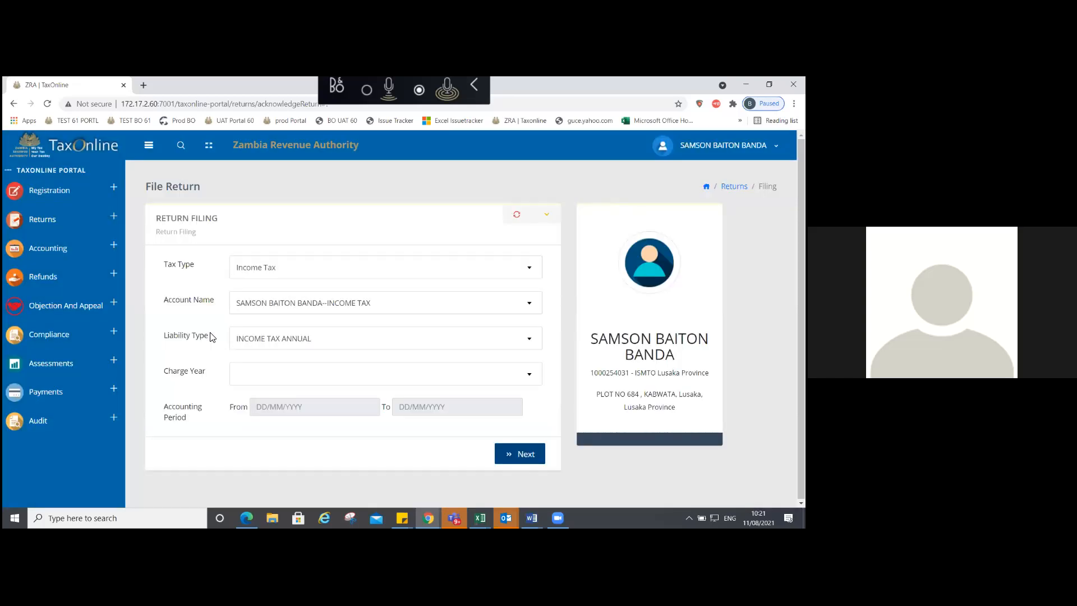
click(271, 342)
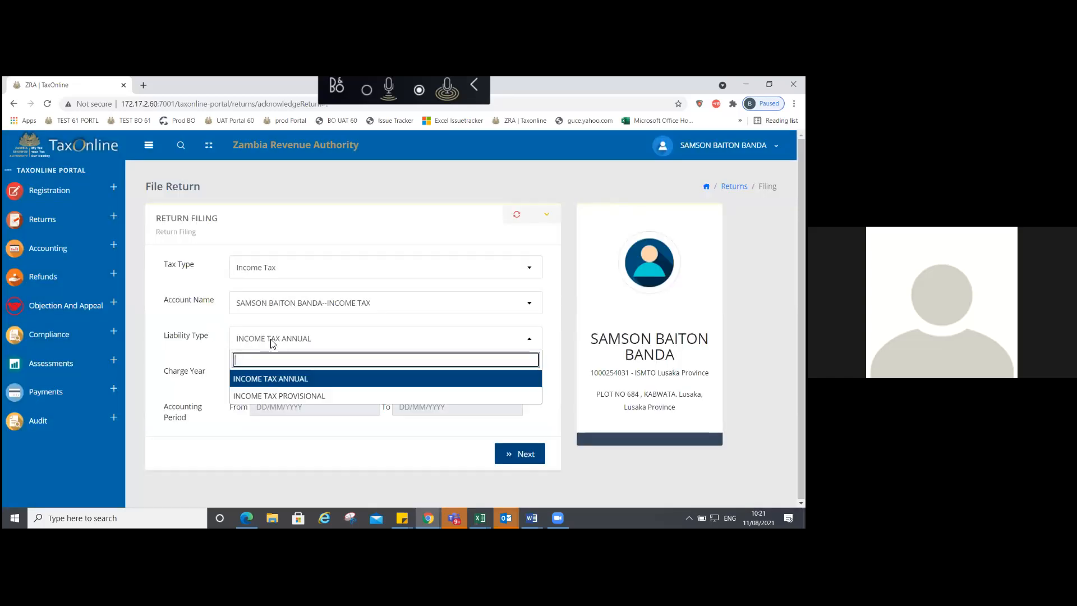
click(284, 395)
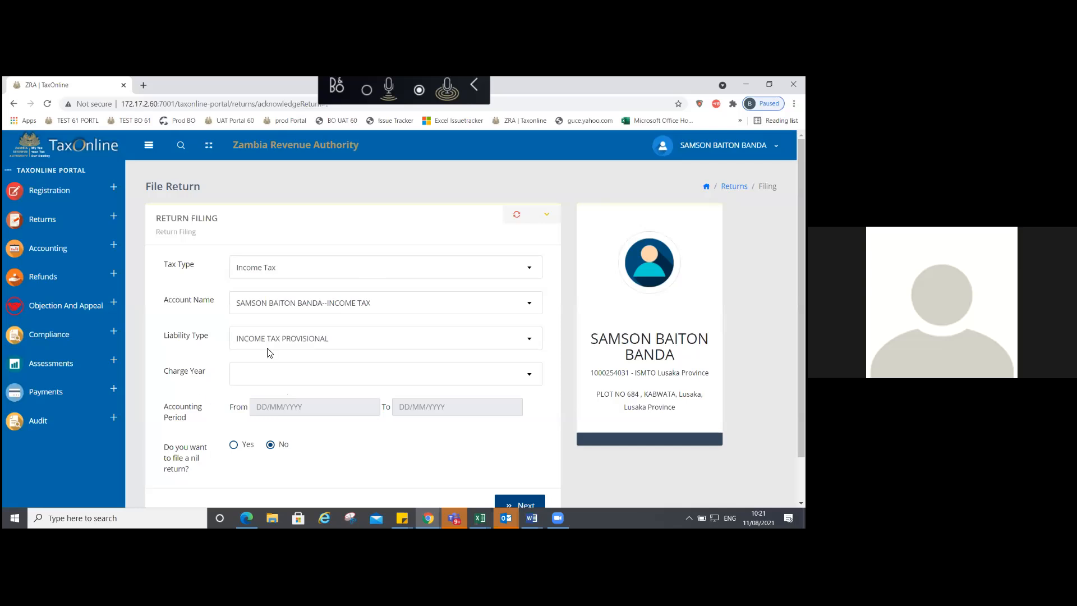
click(303, 374)
click(384, 439)
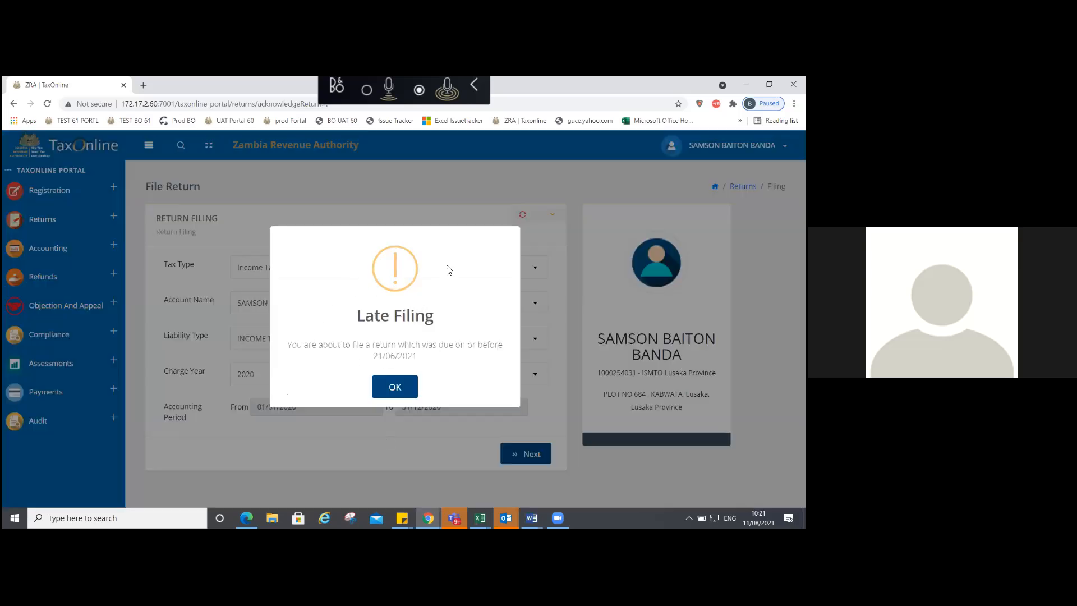
Step: Dismiss the Late Filing warning and continue to the return's declaration questions
click(398, 387)
click(398, 387)
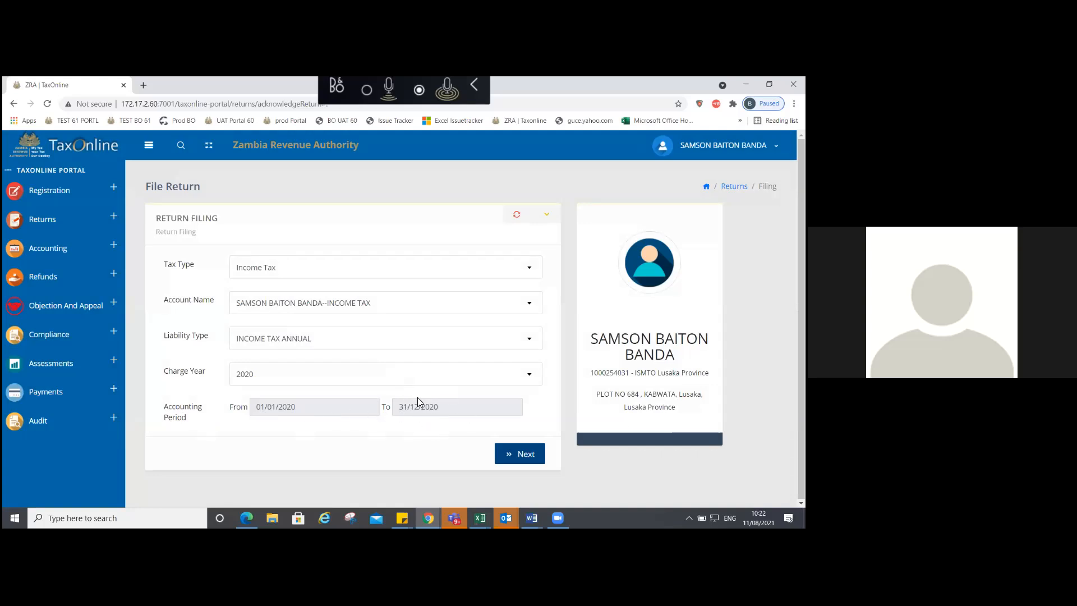
click(524, 455)
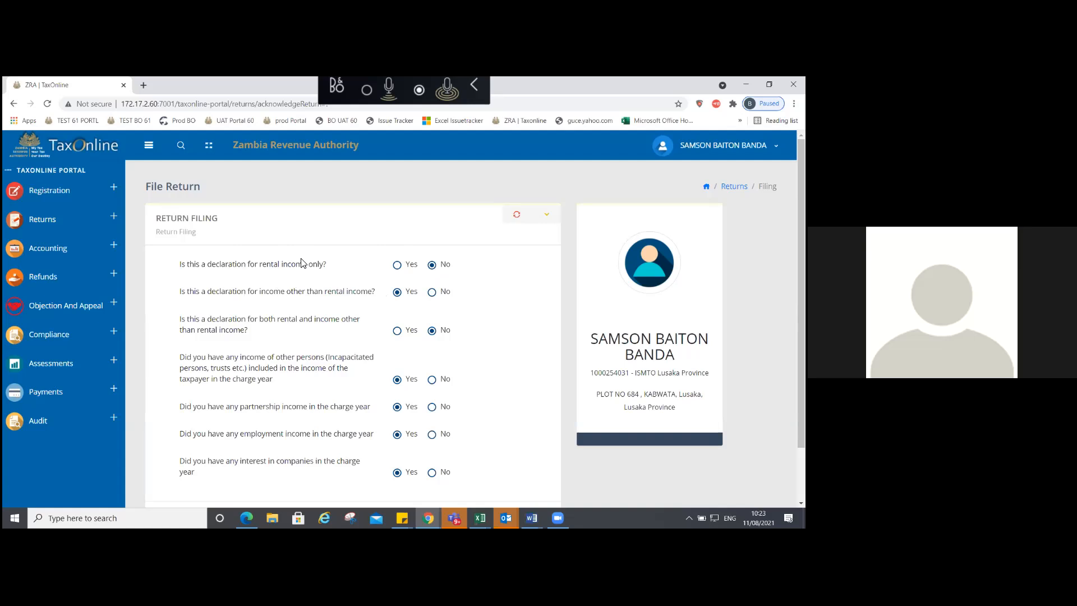
Step: Answer No to 'income other than rental' and Yes to 'both rental and other income'
click(432, 292)
click(397, 331)
Step: Answer No for other persons', partnership, employment and company-interest income, then submit with Next
click(433, 381)
click(433, 408)
click(433, 436)
click(433, 473)
drag(801, 224, 802, 228)
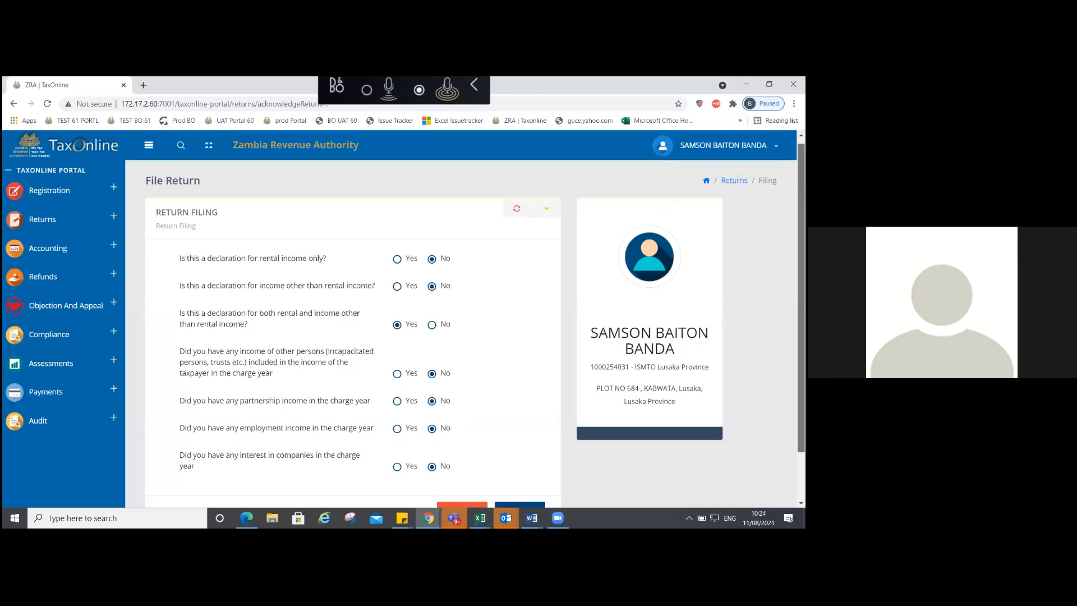
scroll(524, 356, down, 1)
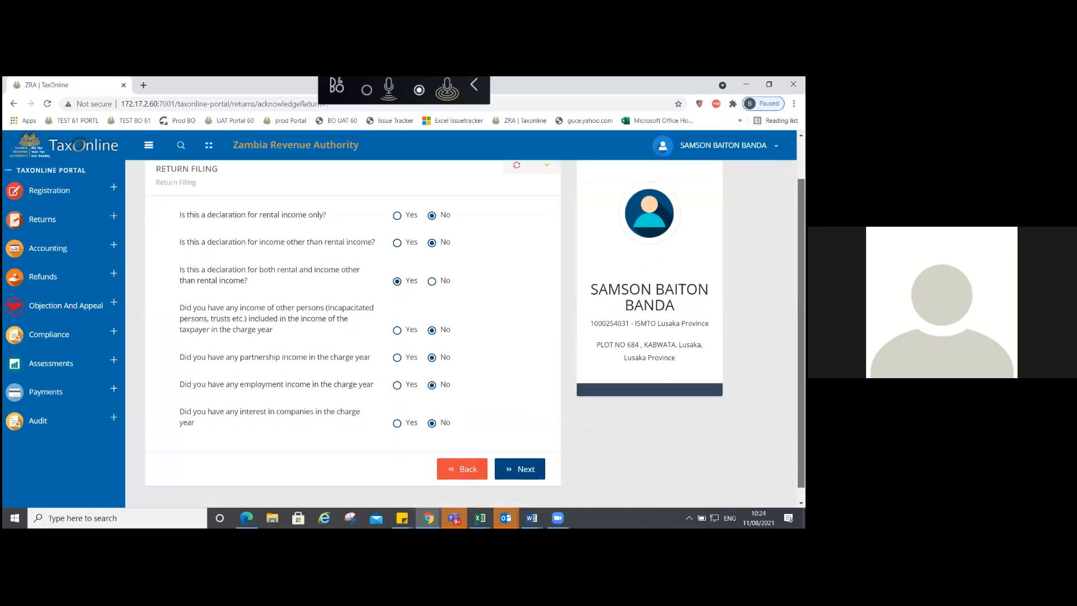
click(522, 470)
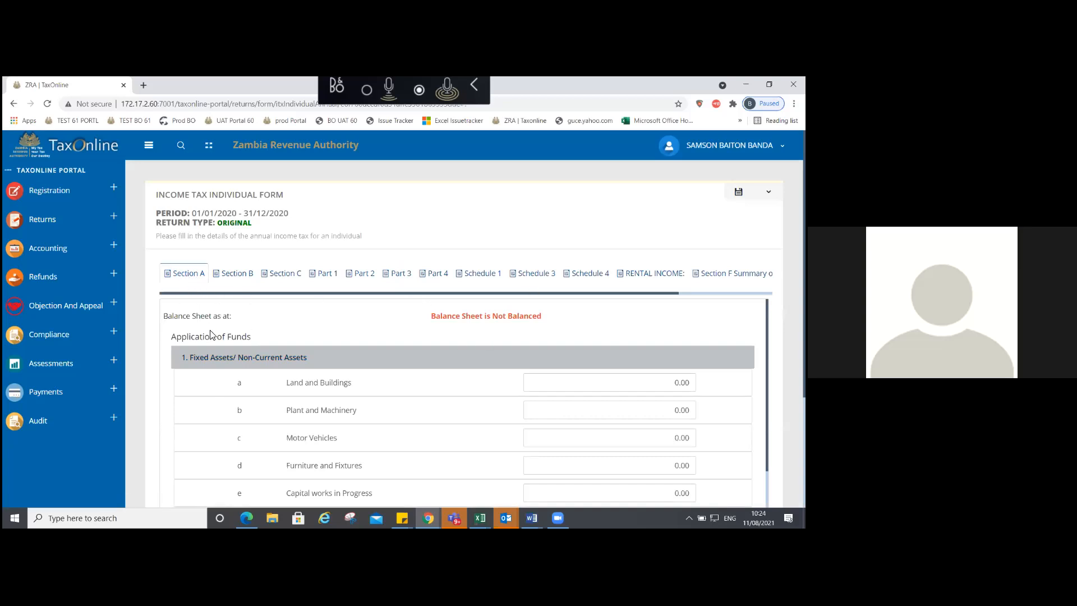
Step: Browse the Section B, Section C and Part 1 pages, dismiss the Errors list, and return to Section B
click(249, 275)
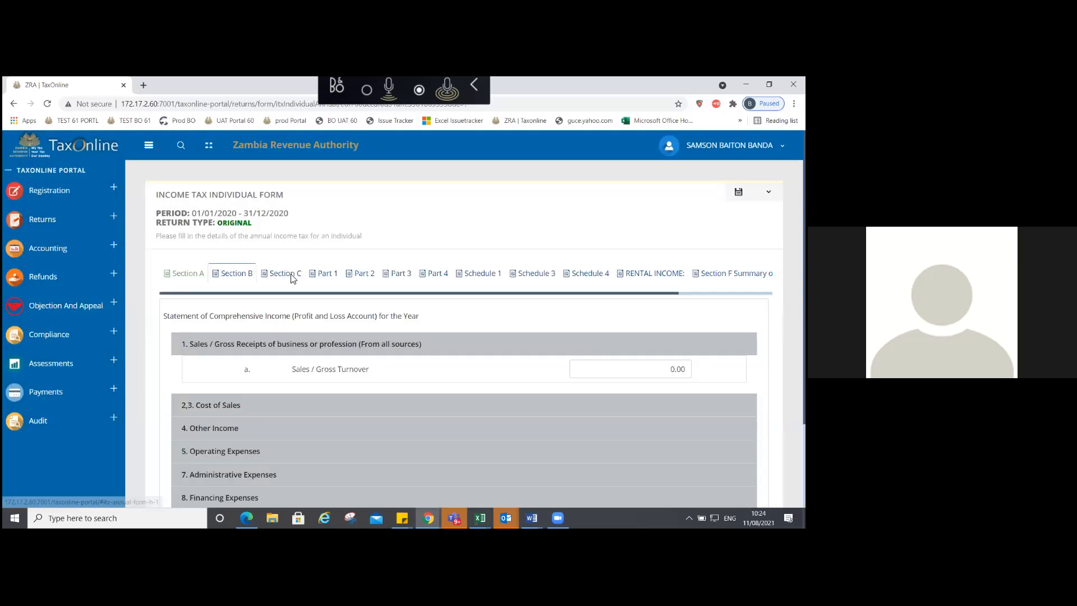
click(290, 275)
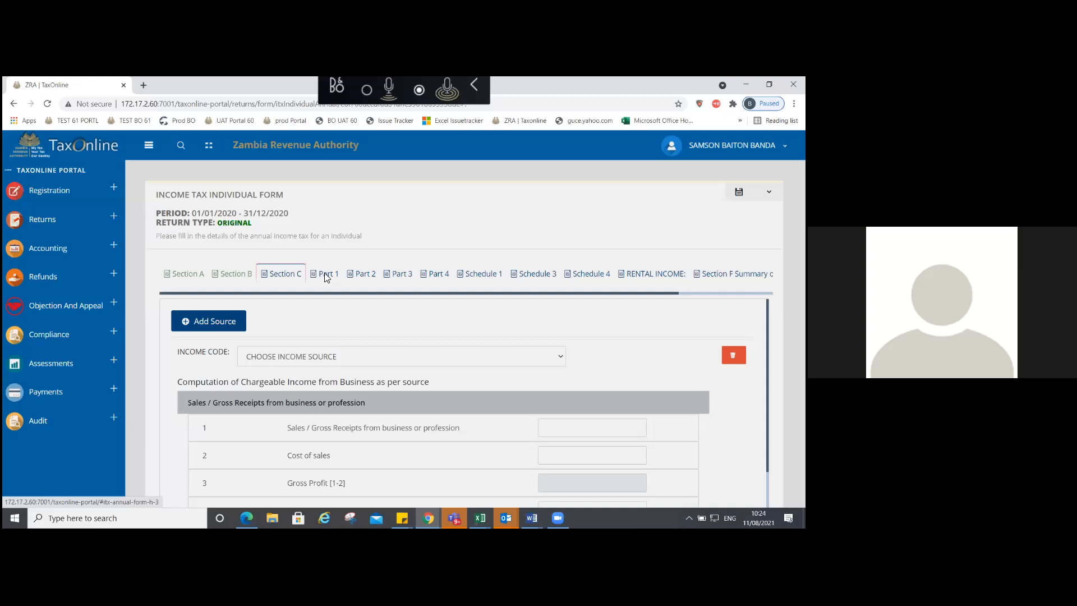
click(325, 272)
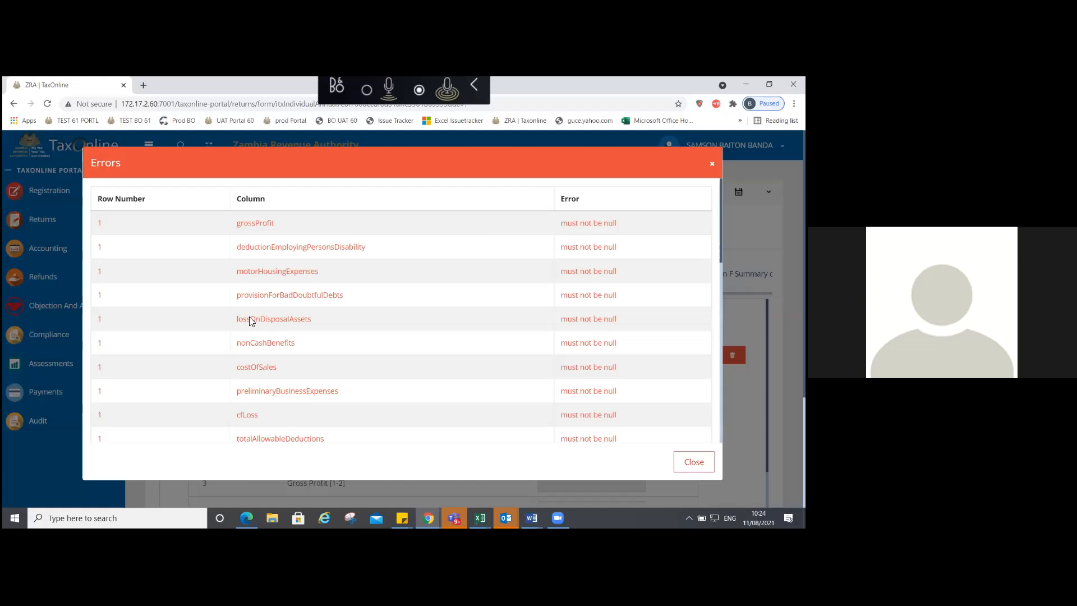
key(Escape)
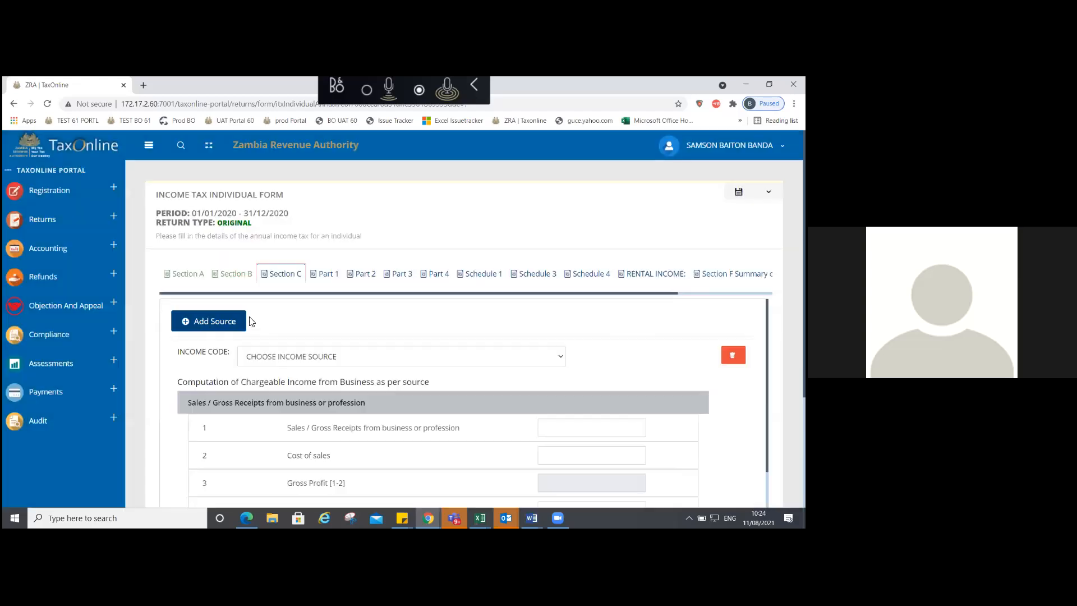
click(234, 274)
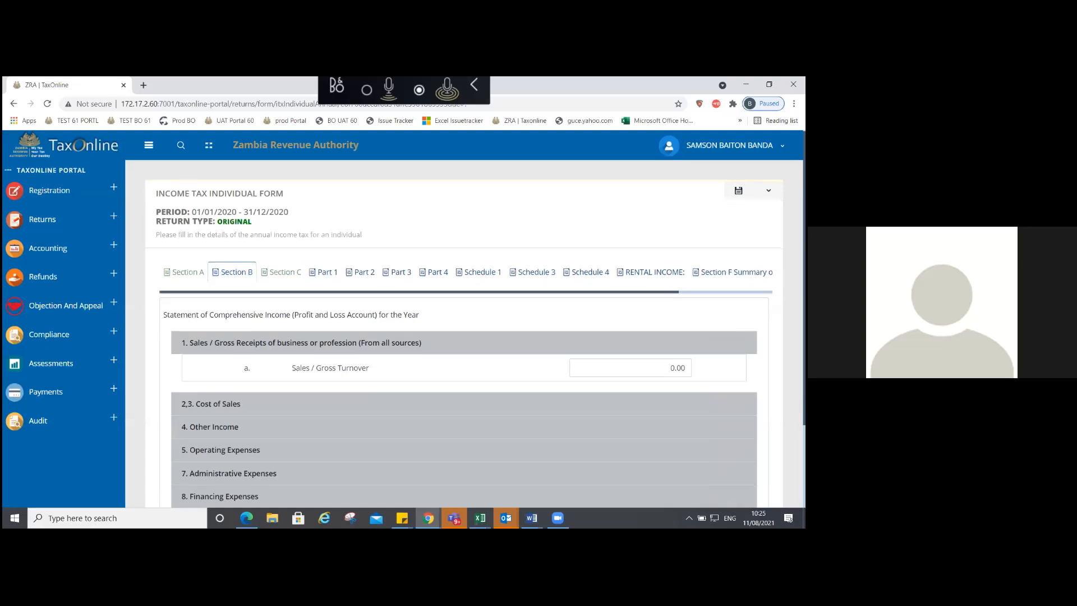
Step: Expand the Cost of Sales and Other Income entries in Section C
scroll(476, 337, down, 2)
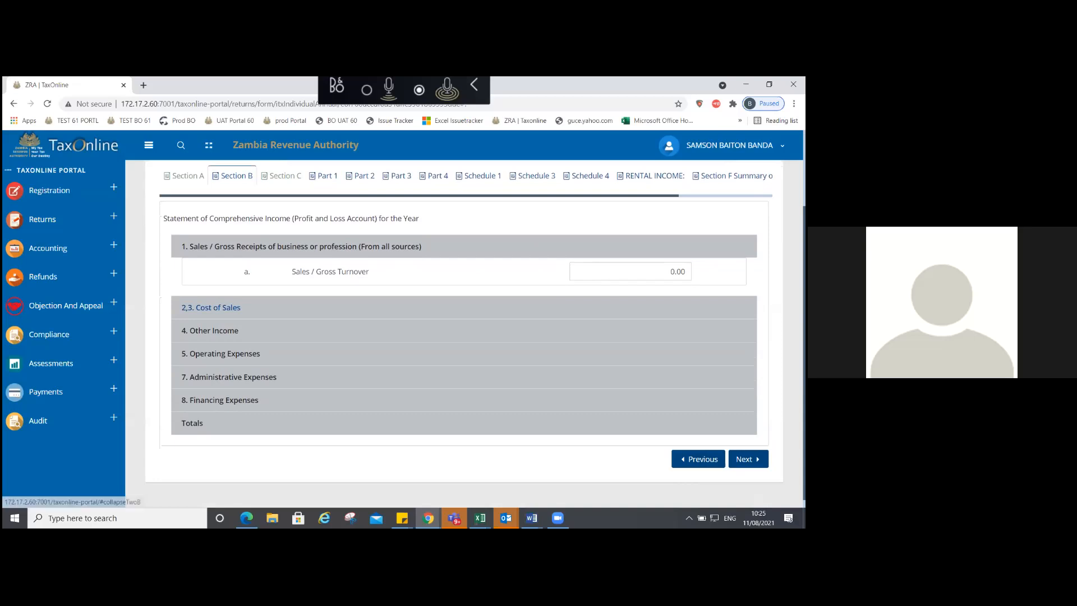
click(211, 307)
scroll(211, 307, down, 5)
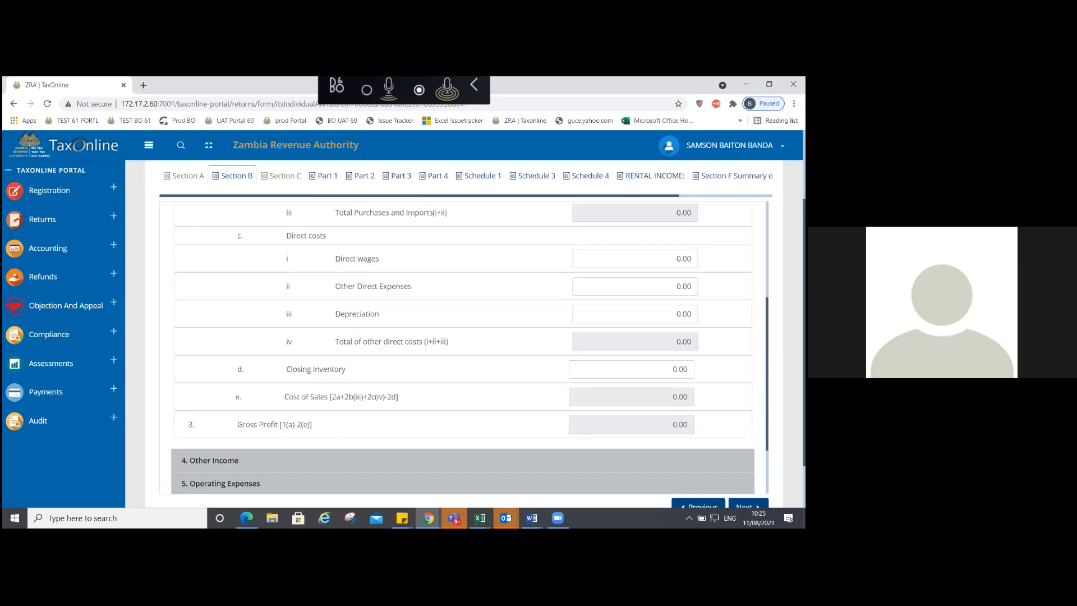
scroll(470, 349, down, 1)
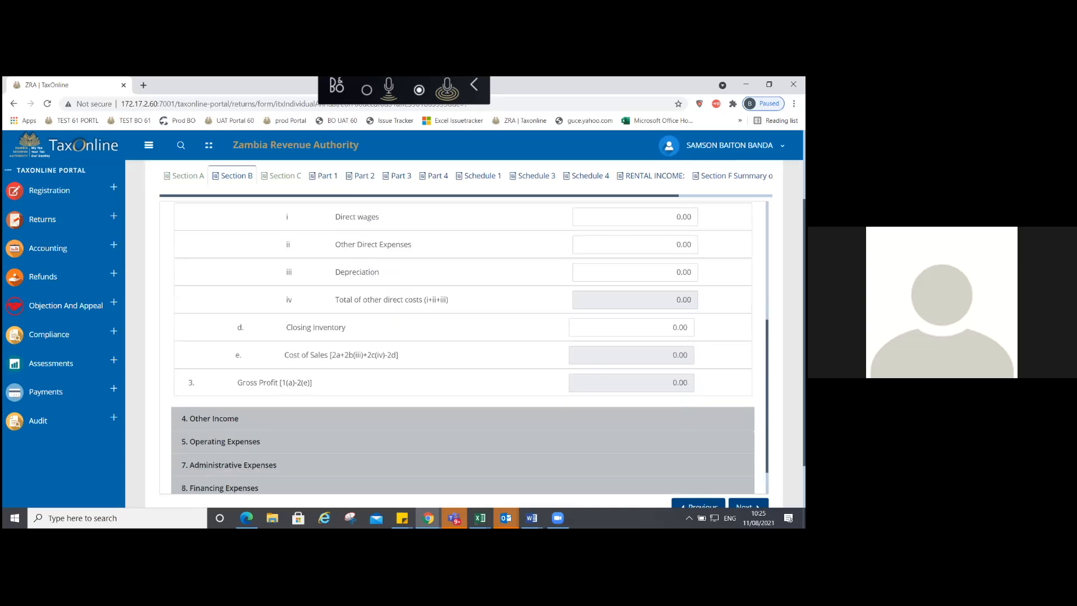
scroll(210, 411, down, 1)
click(211, 411)
Step: Step from the Section A balance sheet through Section B back to Section C
click(186, 177)
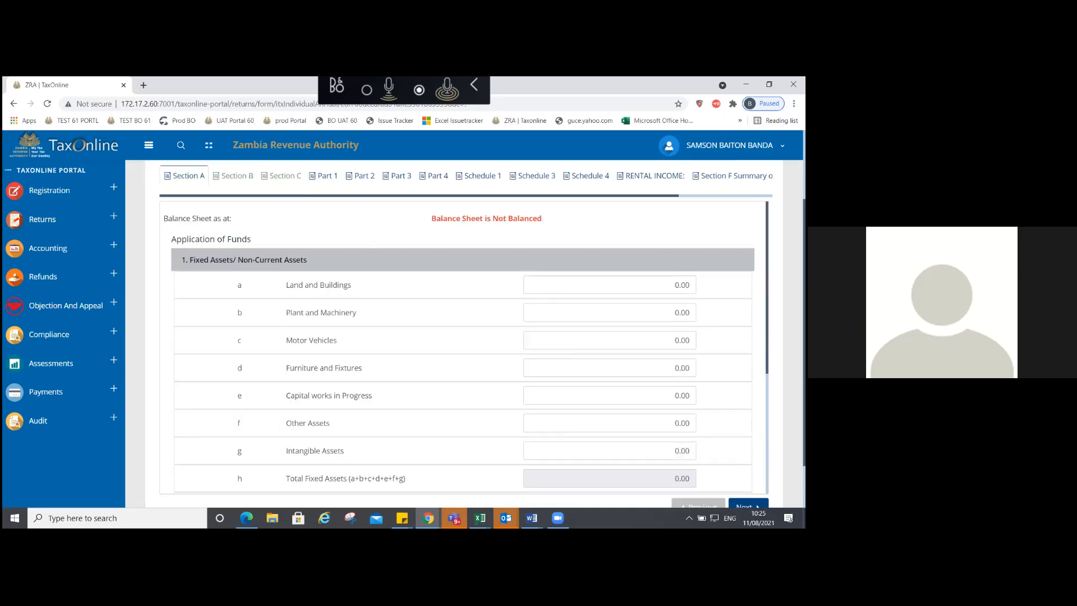
click(232, 177)
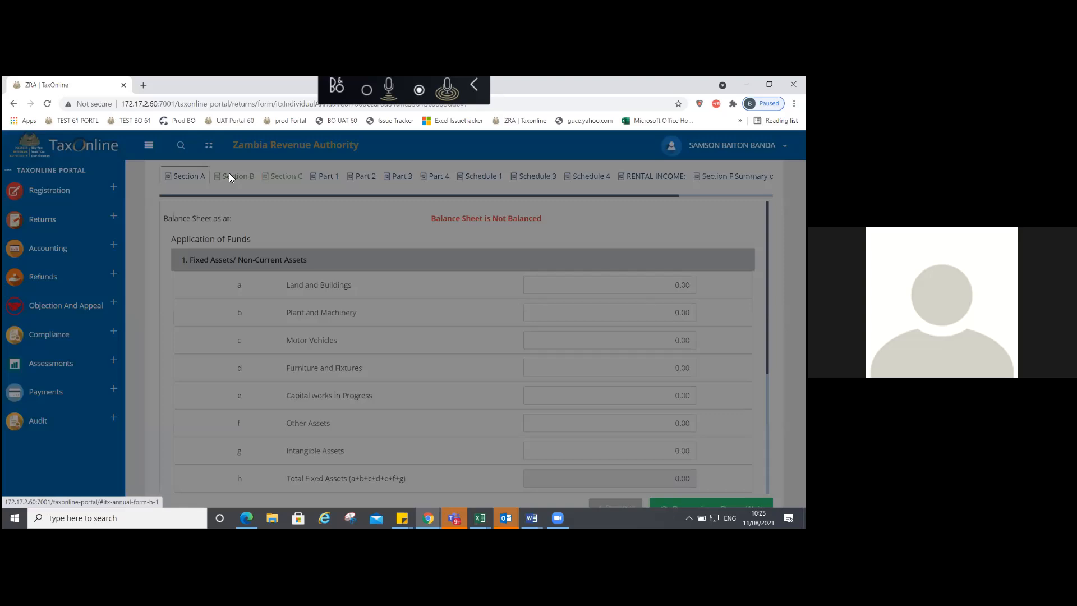
click(230, 176)
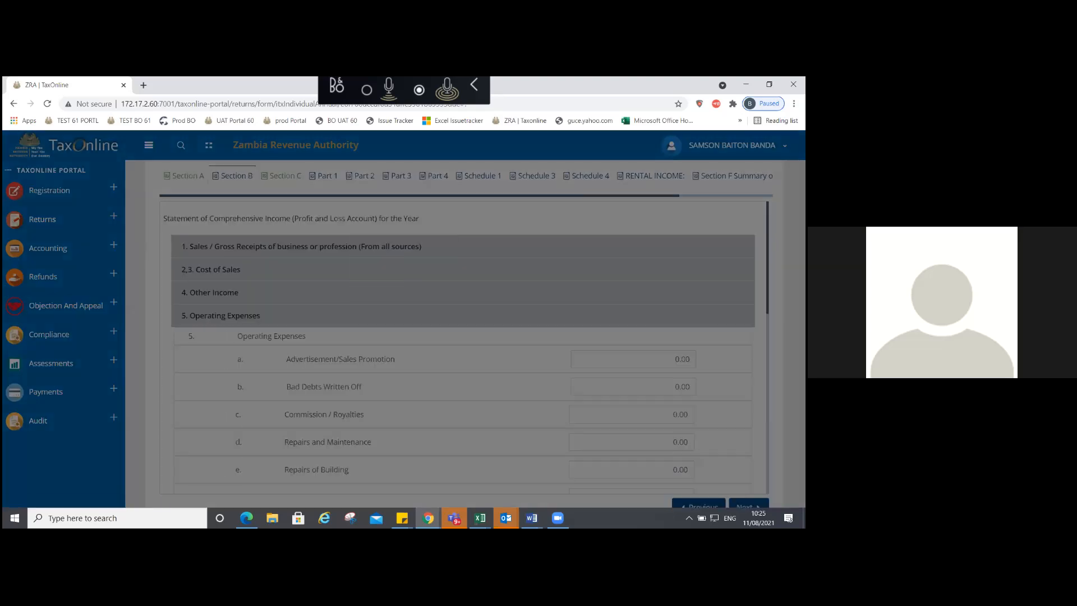
click(281, 175)
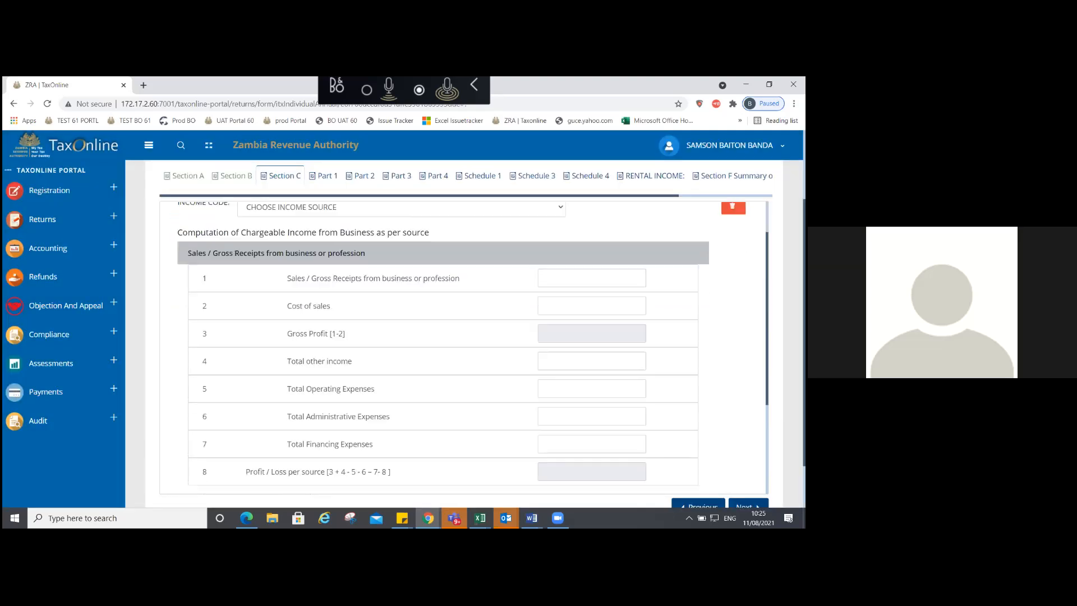
Step: Expand the Non-Allowable Deductions, Allowable Deductions and Totals sections of Section C
scroll(443, 336, down, 3)
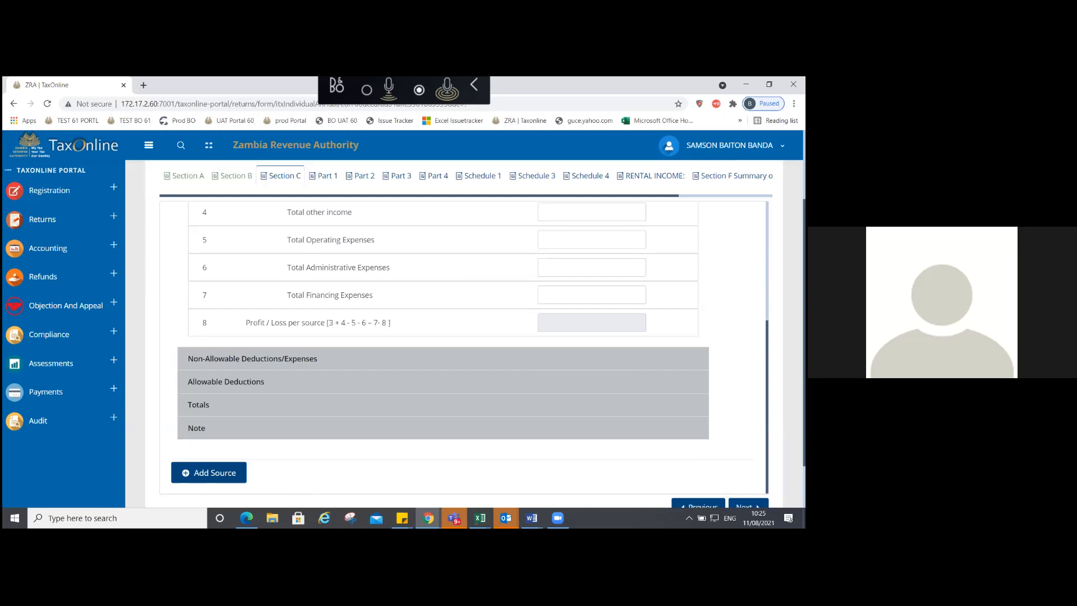
click(253, 358)
scroll(443, 359, down, 5)
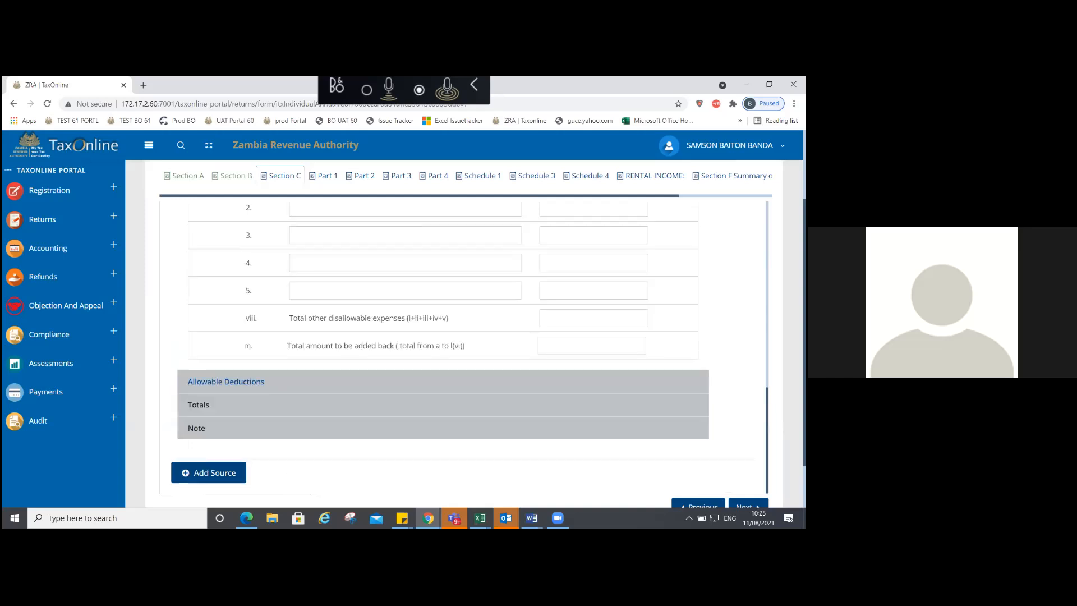
click(226, 386)
click(573, 404)
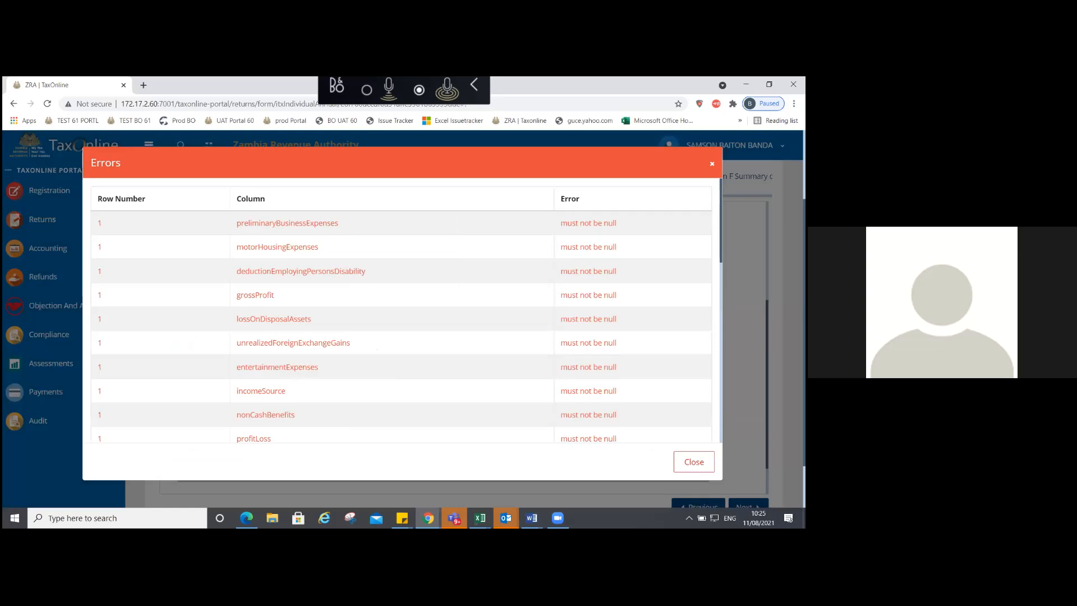
Step: Dismiss the errors list and open the Non-Allowable Deductions/Expenses section
key(Escape)
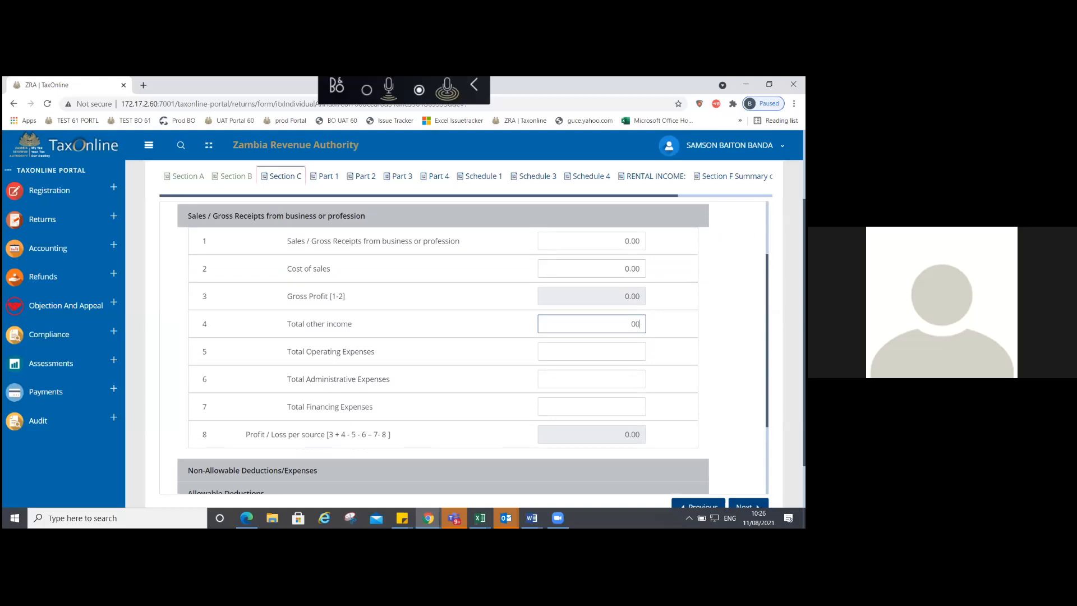
key(Tab)
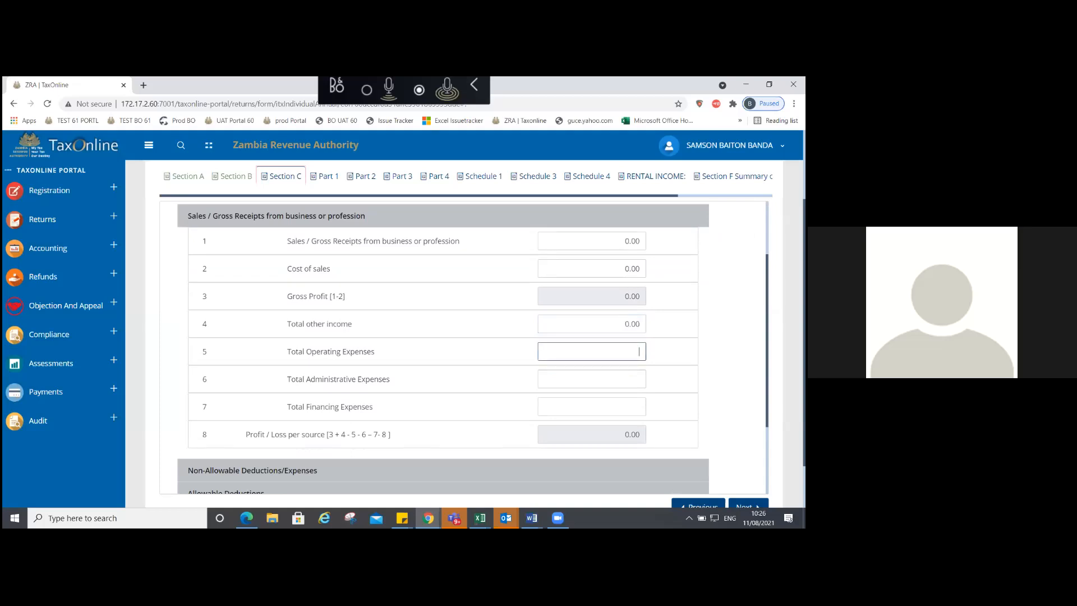
key(Tab)
key(Tab)
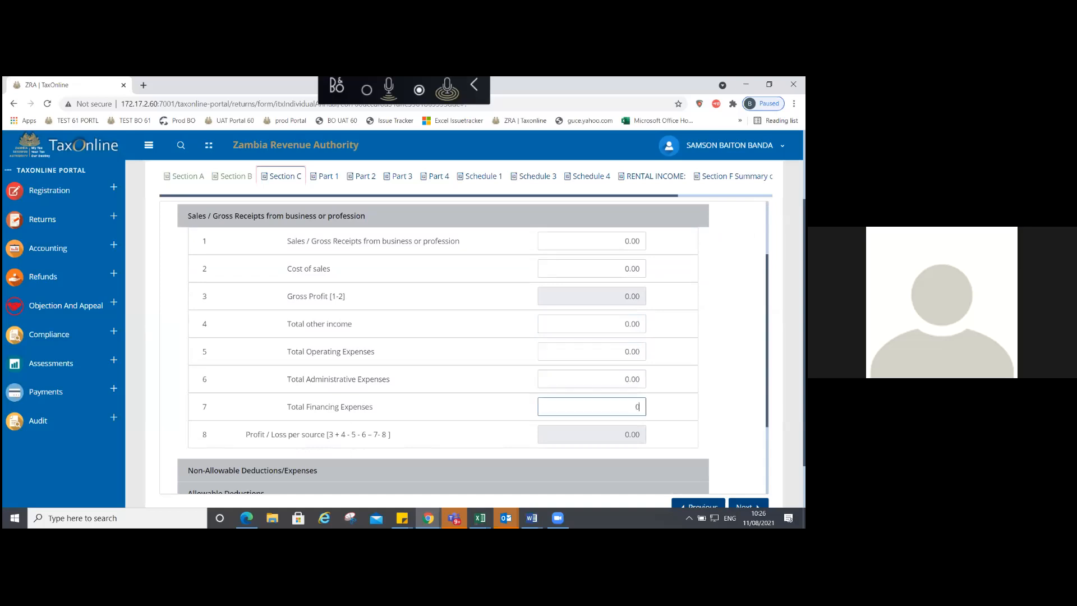
scroll(269, 359, down, 2)
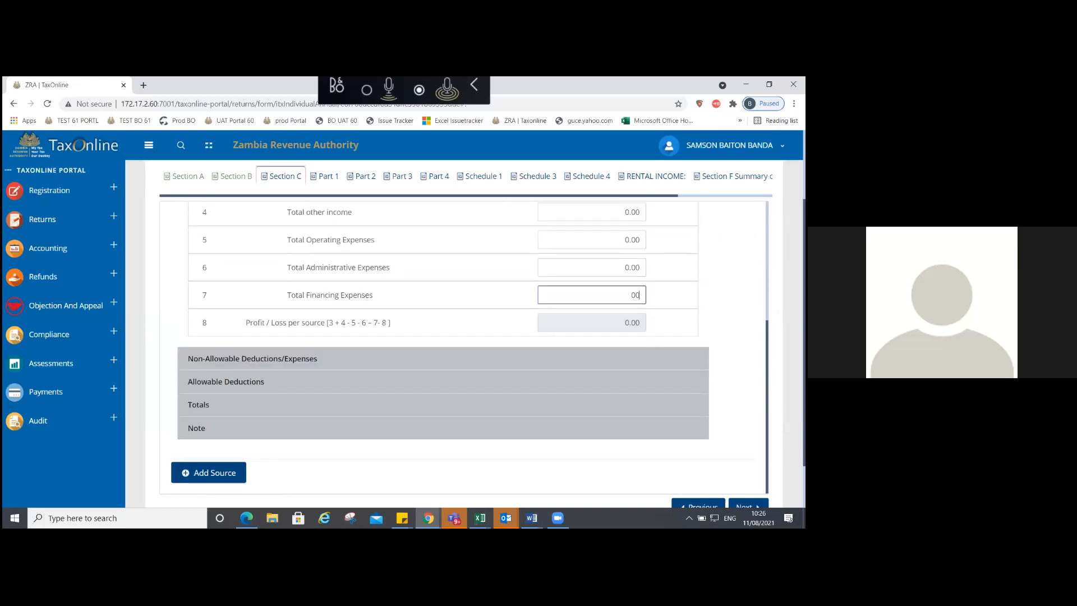
click(270, 359)
scroll(444, 348, down, 2)
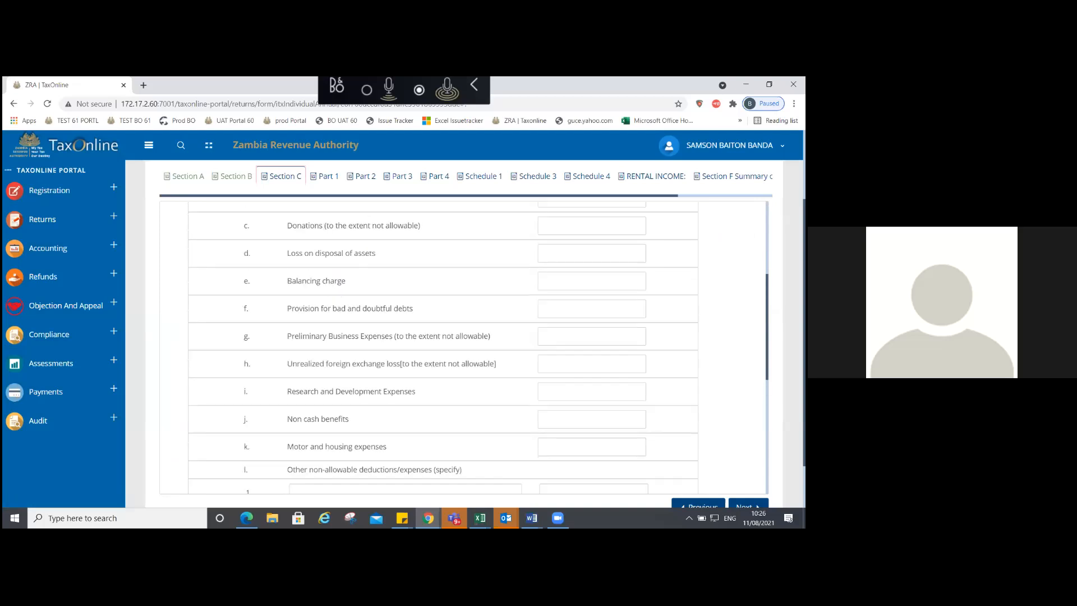
scroll(443, 348, up, 3)
Step: Enter 0.00 for Depreciation and the following deductions through Loss on disposal of assets
click(592, 345)
text(0)
key(Tab)
text(0)
key(Tab)
text(0)
key(Tab)
text(0)
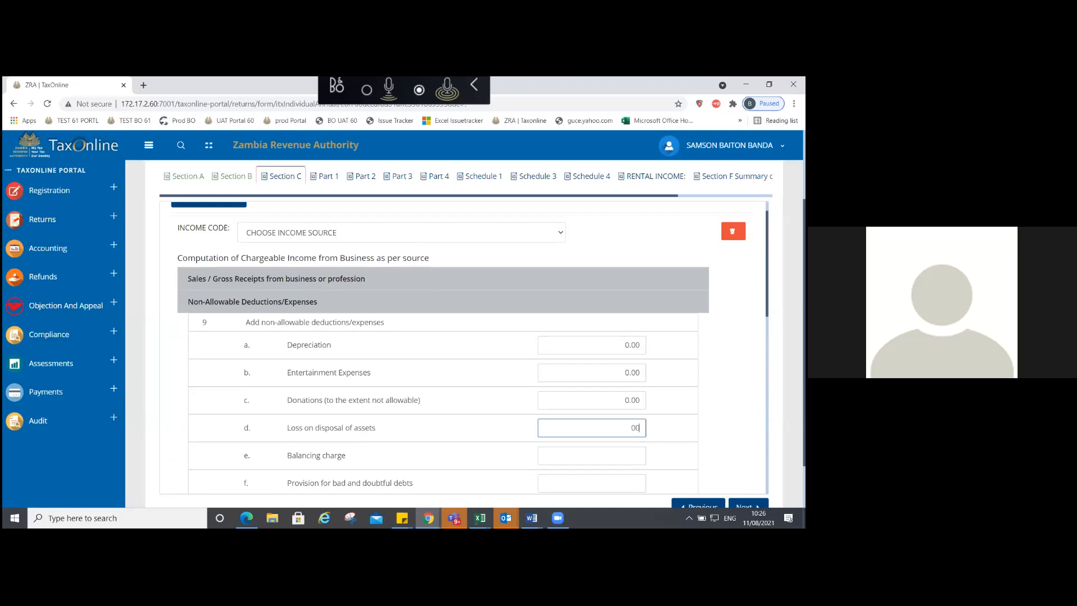
text(0)
scroll(443, 348, down, 2)
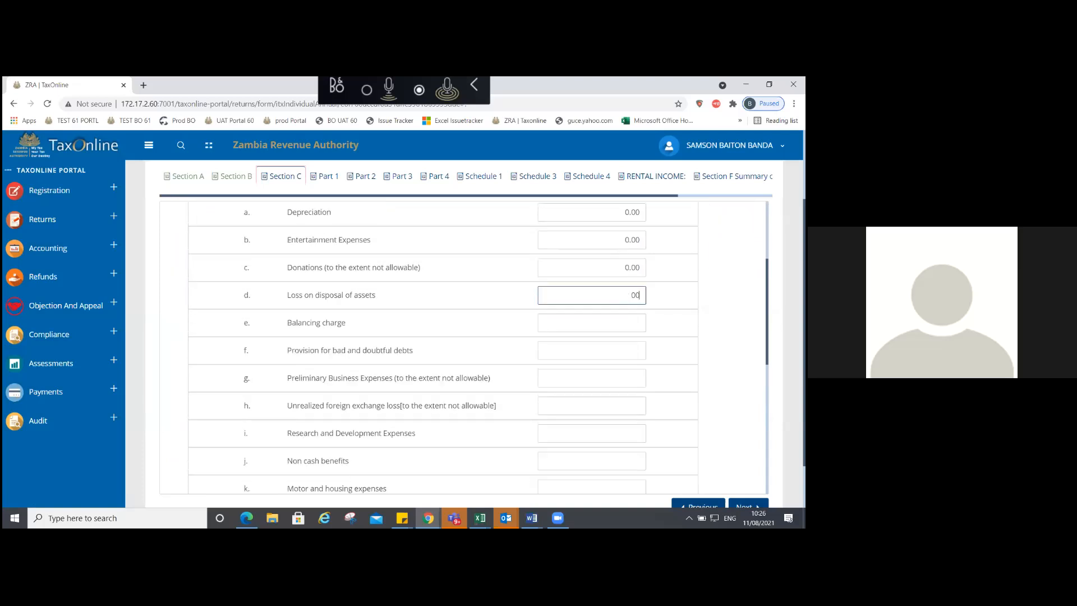
scroll(443, 348, down, 1)
Step: Enter 0.00 for Balancing charge, Preliminary Business Expenses, unrealized foreign exchange loss and following fields
key(Tab)
text(0)
key(Tab)
text(00)
key(Tab)
text(00)
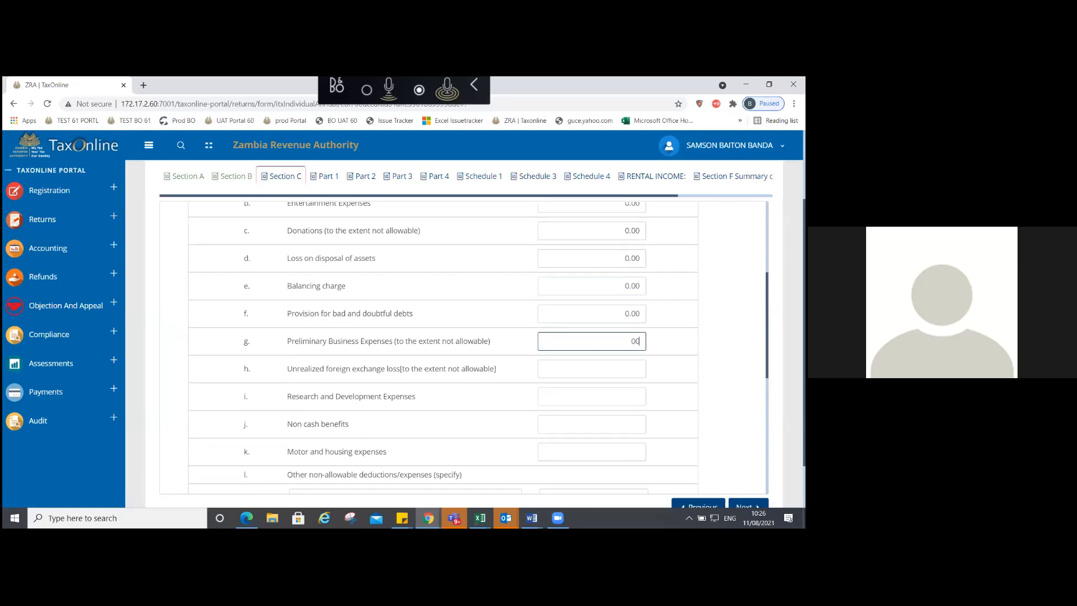
key(Tab)
text(0)
key(Tab)
text(0)
key(Tab)
text(0)
Step: Set all five other non-allowable deduction amounts to 0.00
scroll(444, 337, down, 5)
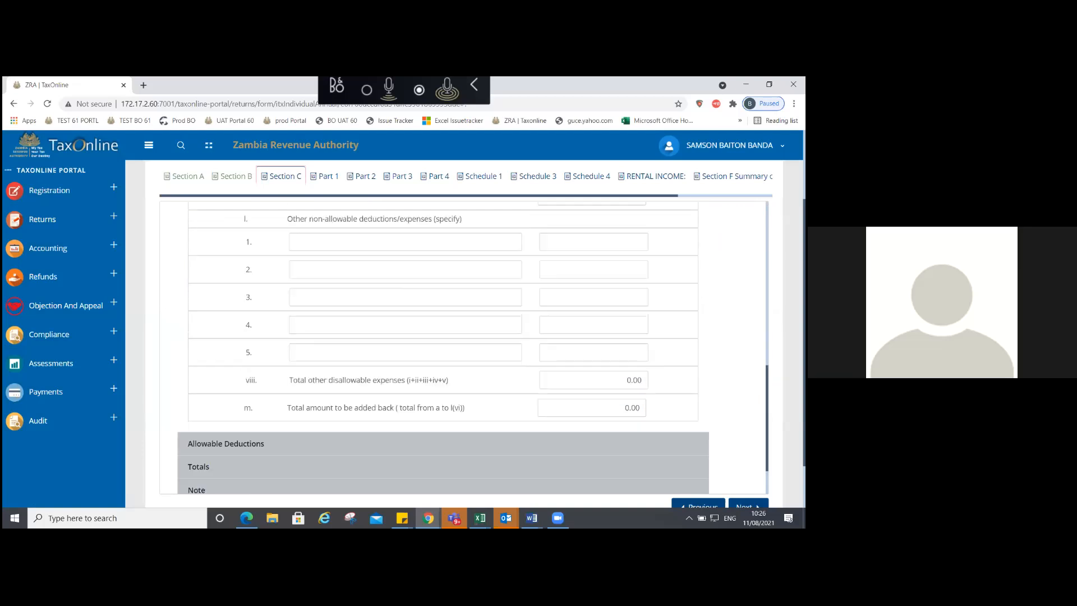
text(00)
key(Tab)
text(0)
key(Tab)
text(00)
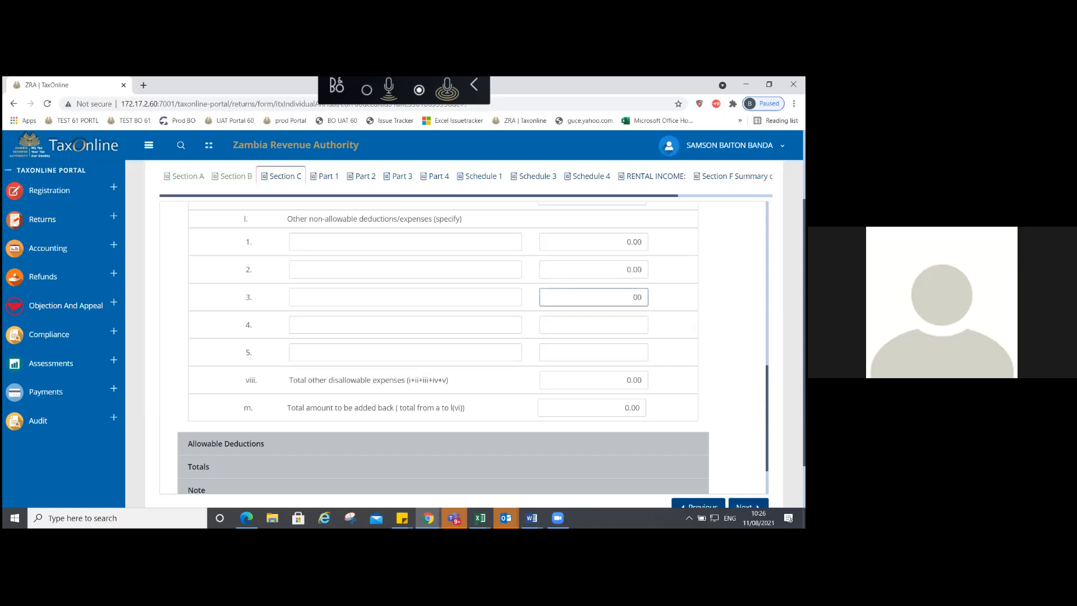
key(Tab)
text(00)
key(Tab)
text(00)
key(Tab)
click(225, 444)
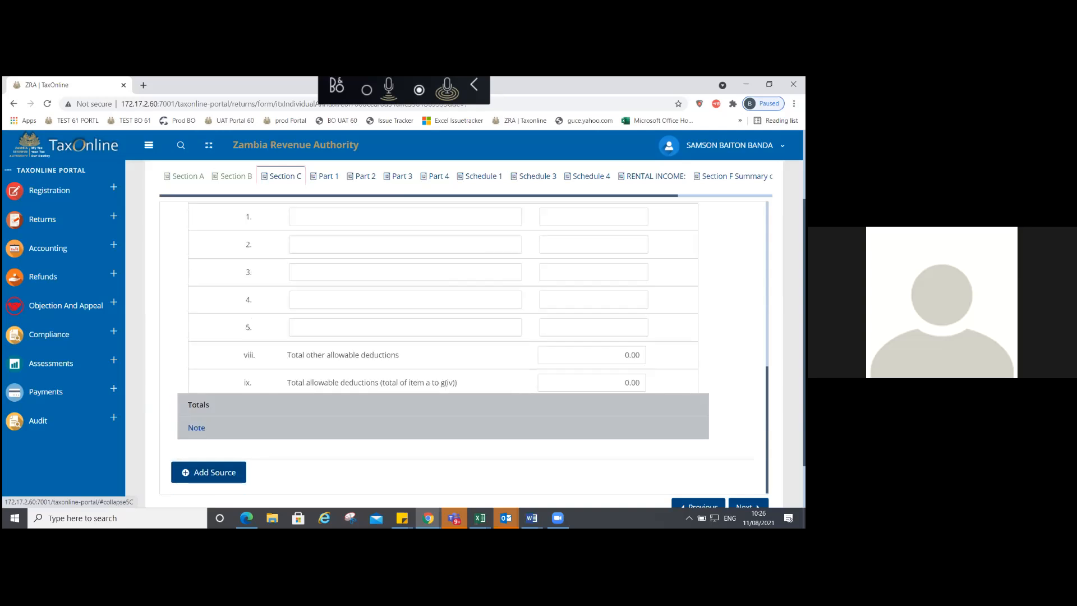
Step: Enter 0.00 in the other allowable deduction amounts, working up from the fifth
click(594, 313)
text(00)
key(shift+Tab)
text(00)
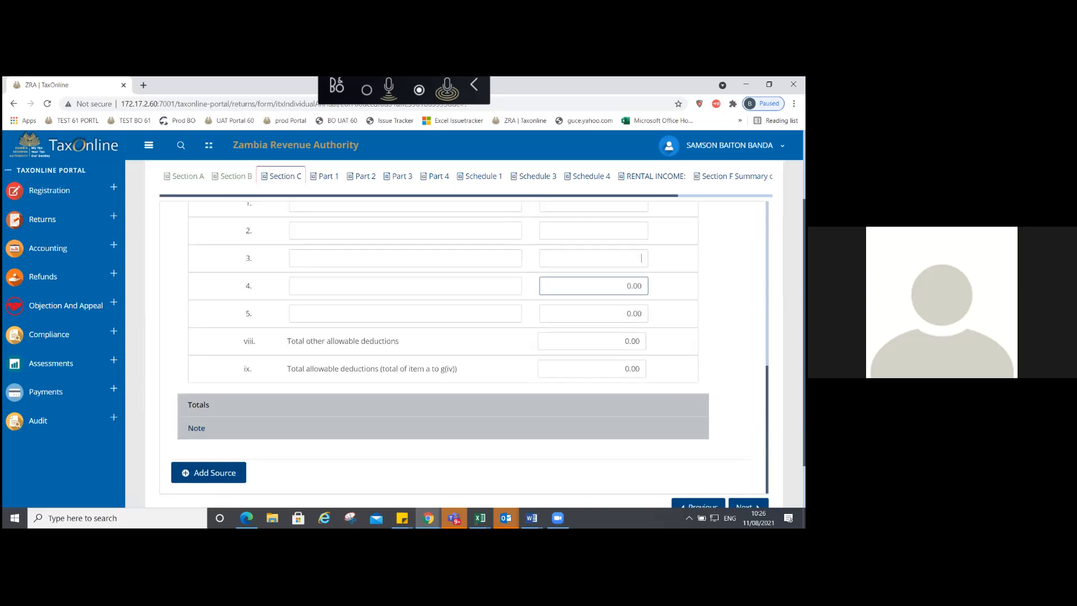
key(shift+Tab)
text(00)
key(shift+Tab)
text(00)
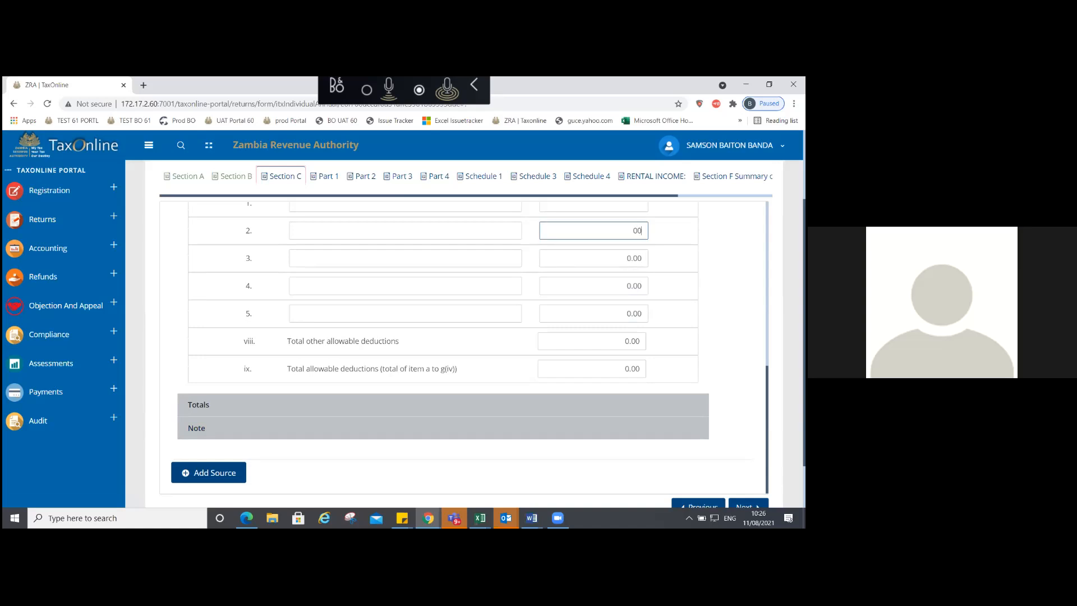
Step: Enter 0.00 for Profit on disposal of assets and the next allowable deduction fields
scroll(444, 348, up, 5)
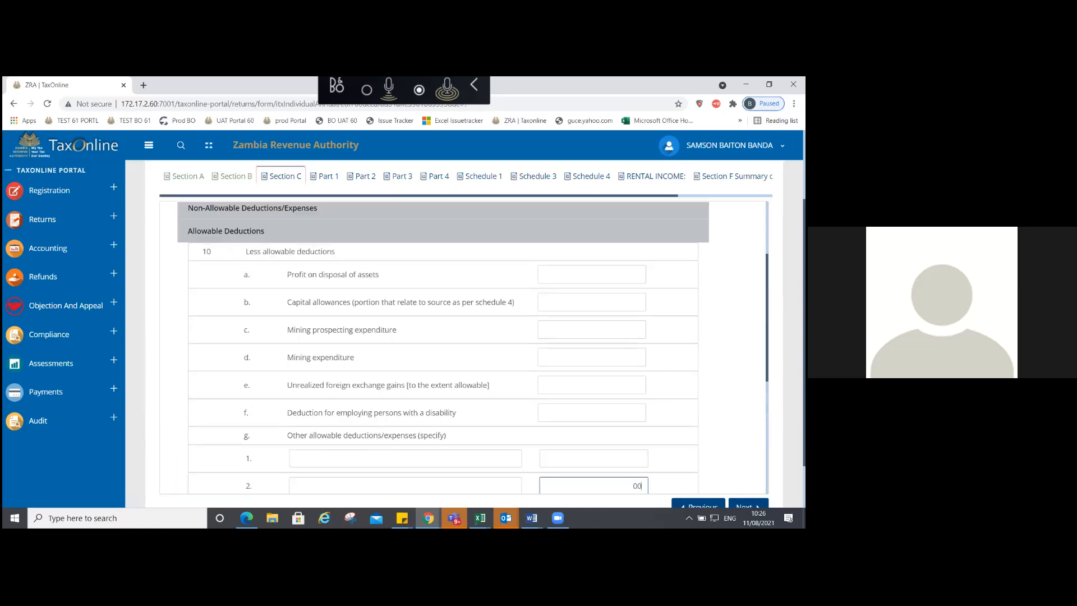
click(592, 275)
text(00)
key(Tab)
text(00)
key(Tab)
text(0)
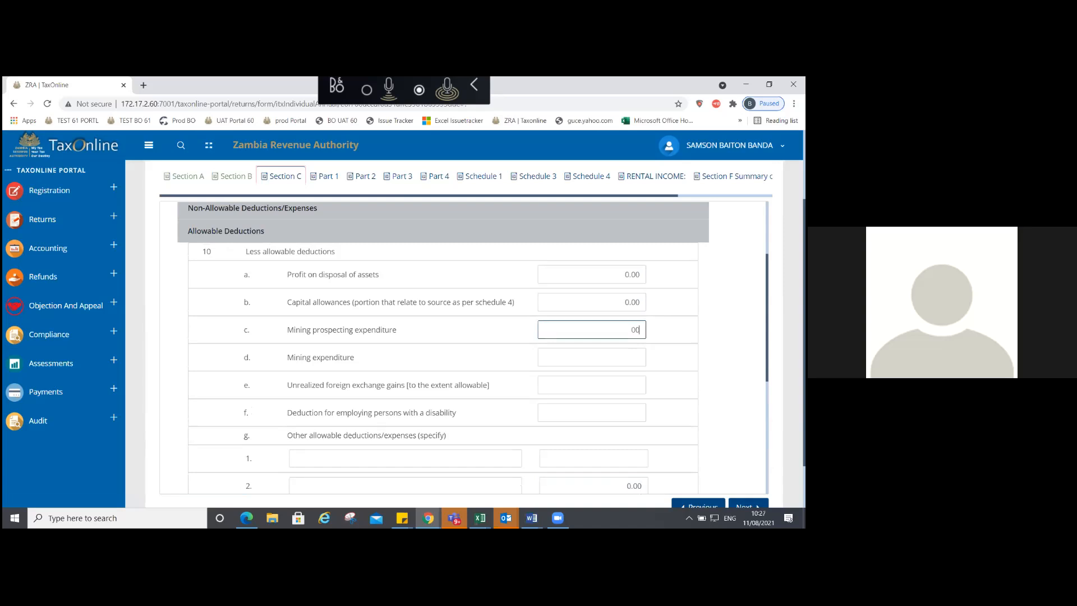
text(0)
Step: Fill the remaining allowable deductions, including the disability deduction, with 0.00
key(Tab)
text(00)
key(Tab)
text(00)
key(Tab)
text(0)
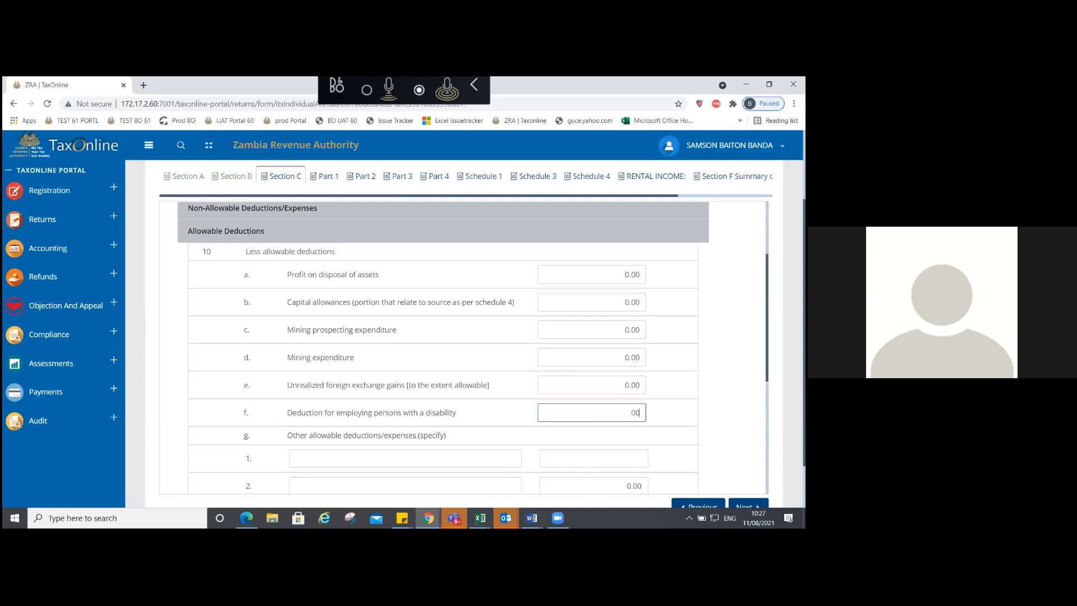
scroll(443, 348, down, 2)
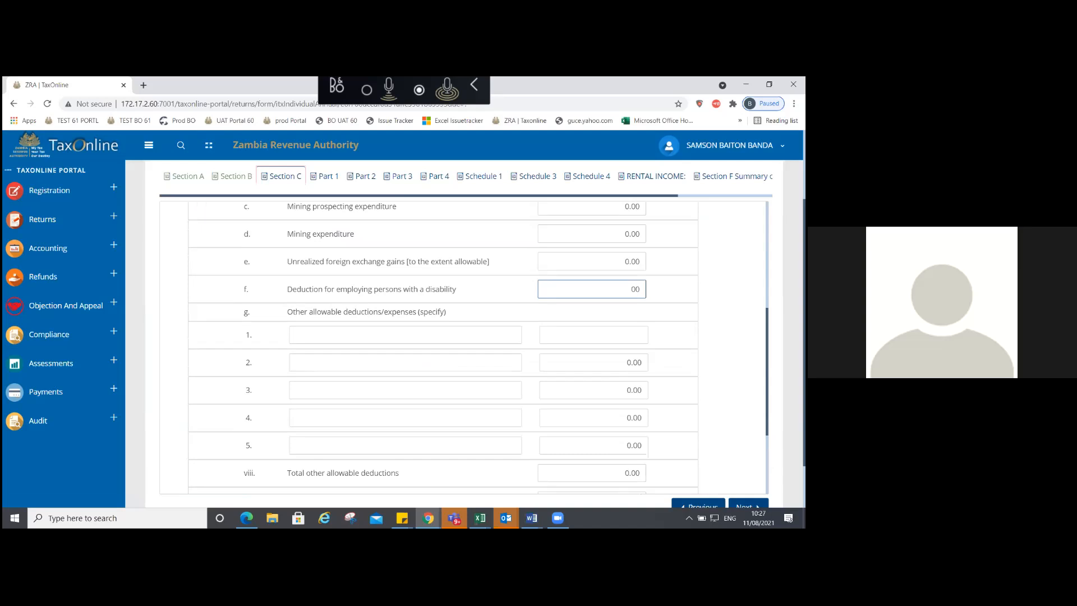
text(00)
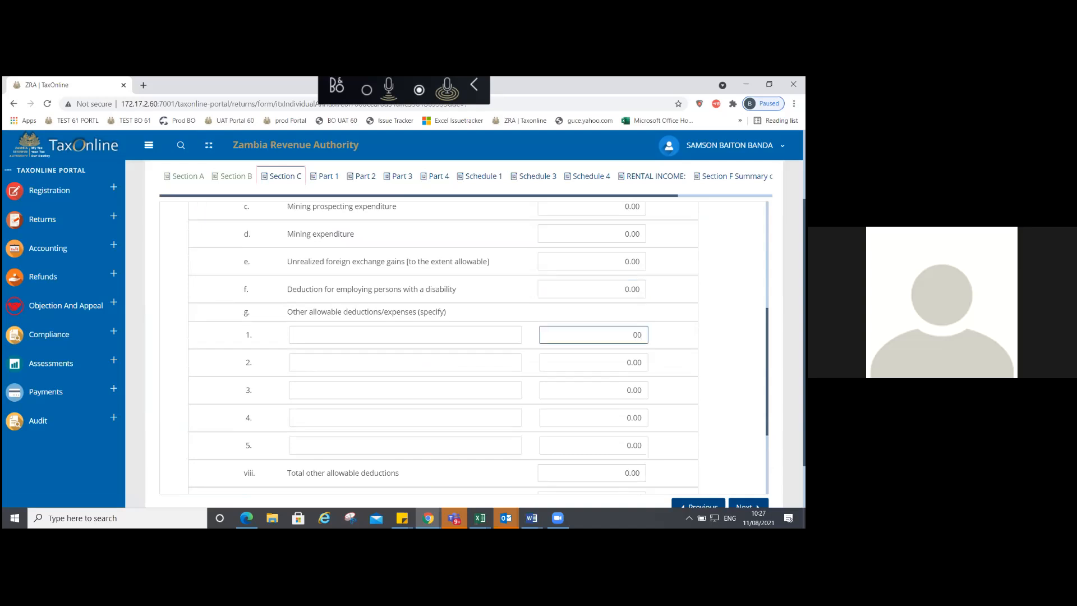
scroll(444, 348, down, 2)
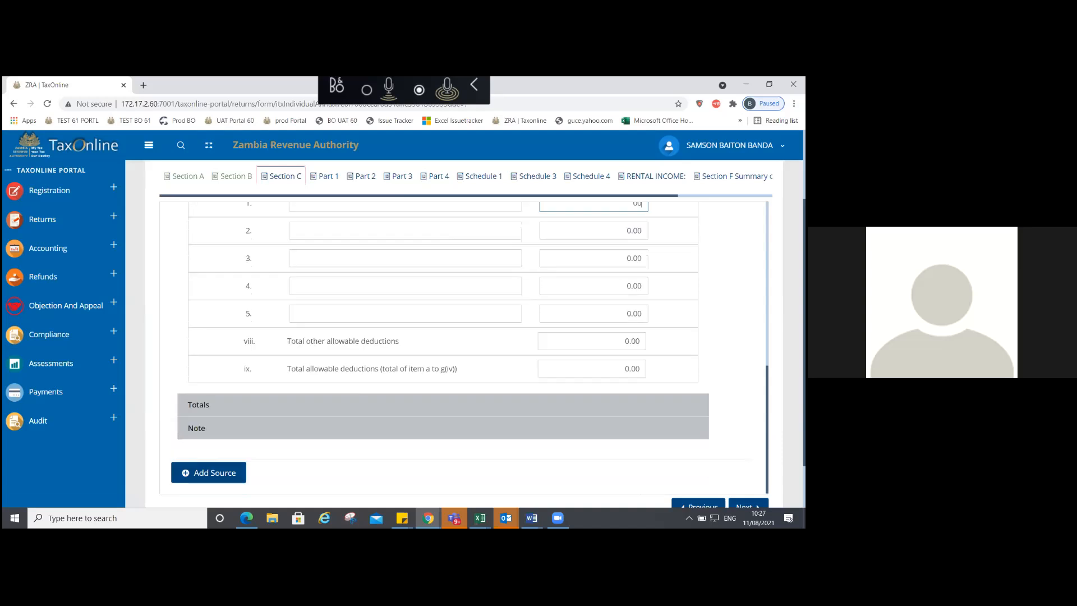
Step: In Totals, clear the Less Withholding Tax field so it is left empty
click(199, 405)
click(591, 380)
key(Tab)
key(shift+Tab)
key(ctrl+a)
key(BackSpace)
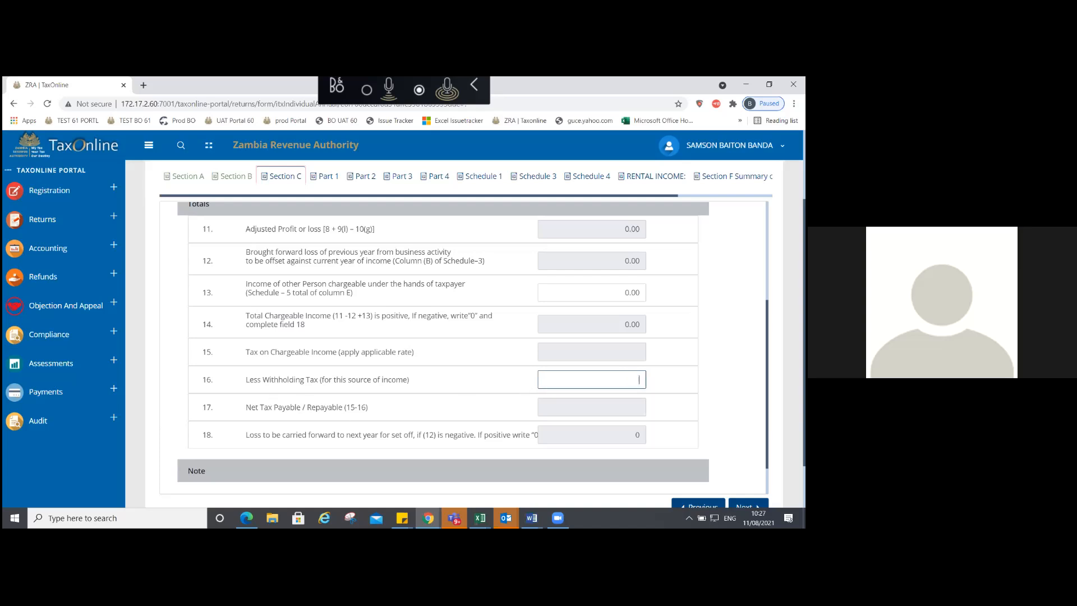
scroll(470, 349, down, 1)
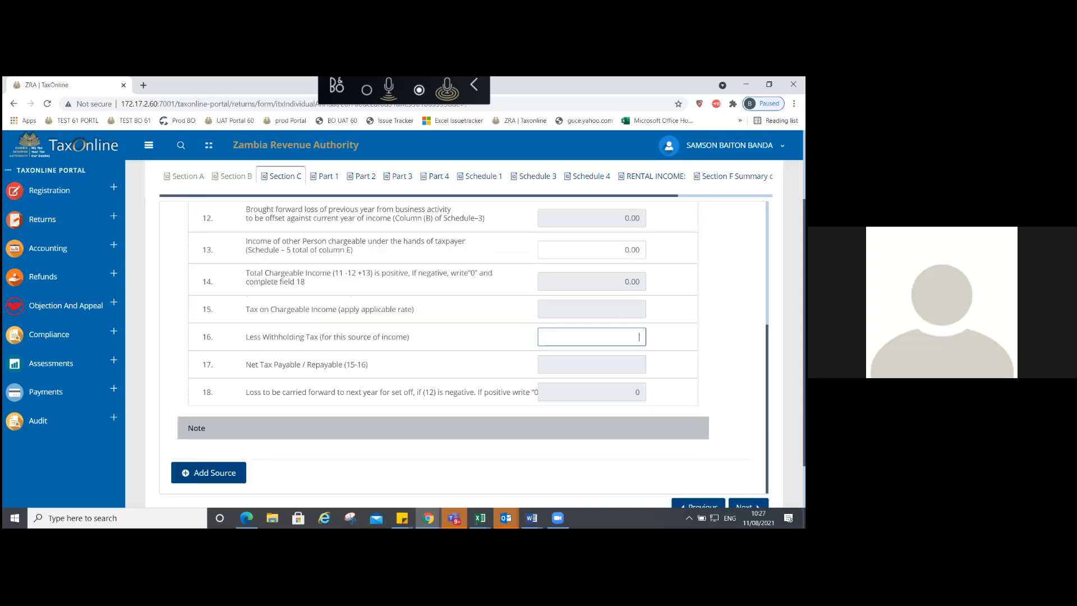
Step: Expand the Note section and briefly open the Sales / Gross Receipts section
click(196, 428)
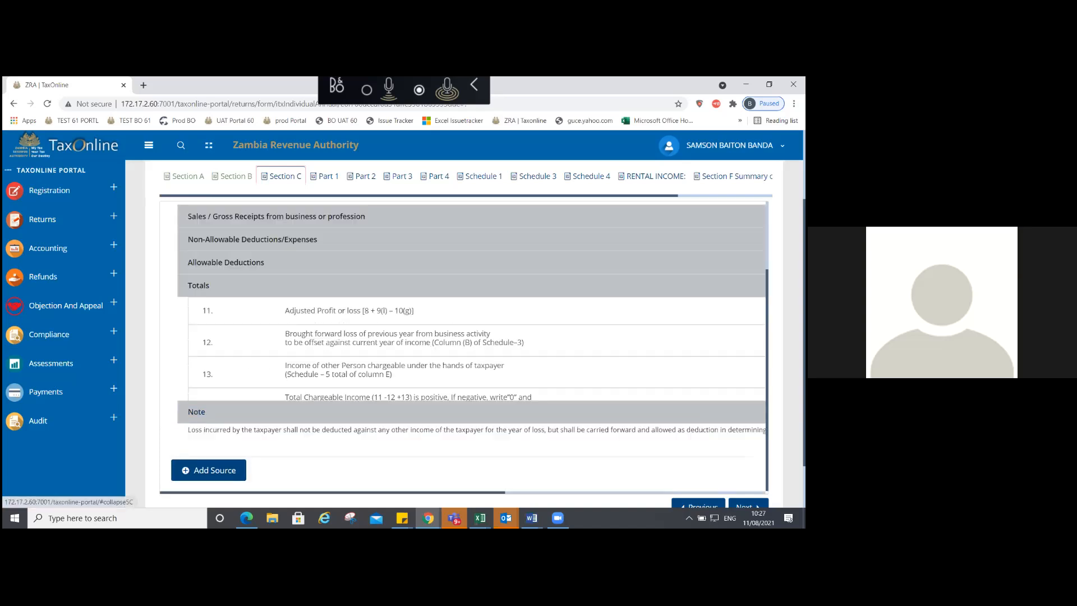
scroll(470, 337, down, 1)
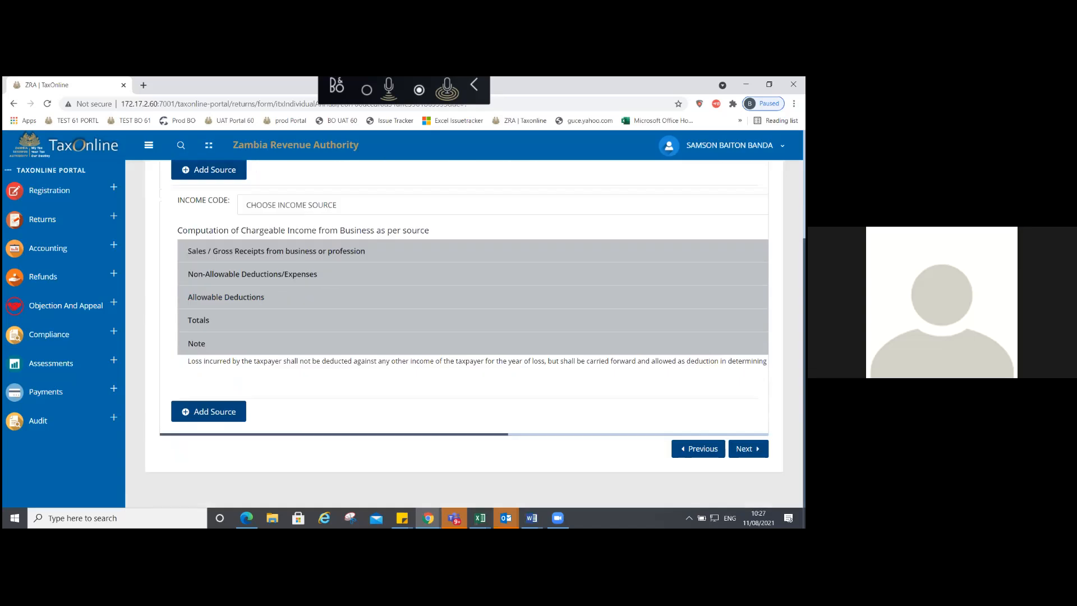
click(291, 251)
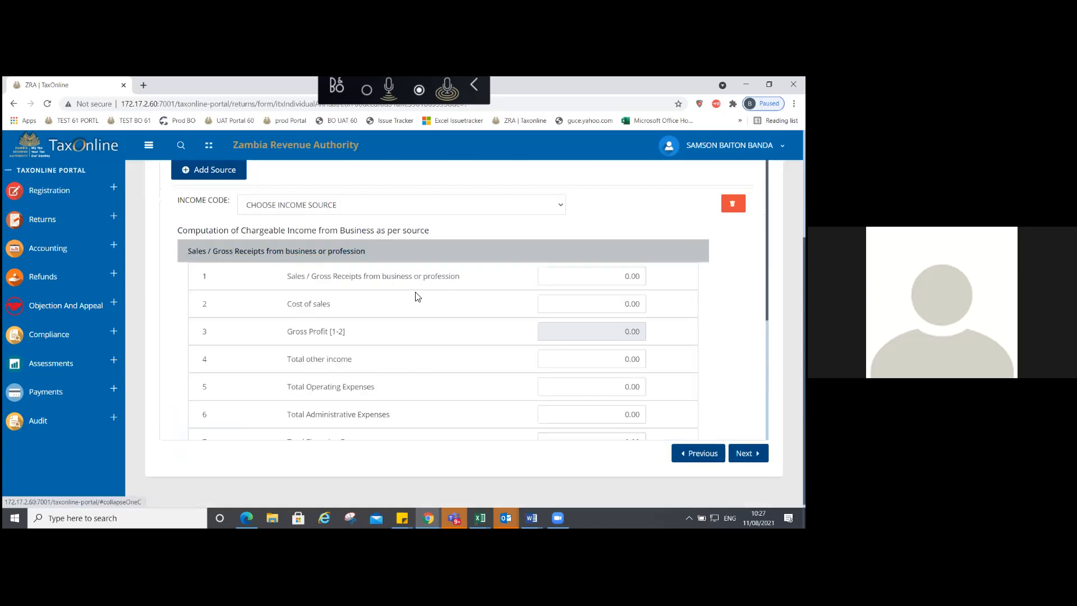
click(266, 253)
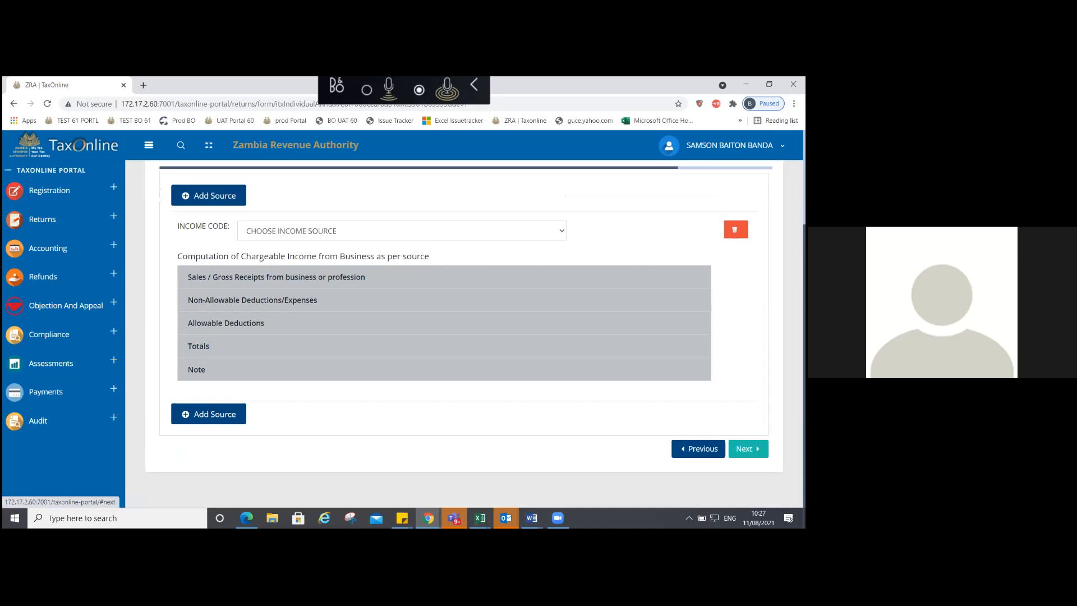
Step: Retry leaving Section C, dismiss the incomeSource and motorHousingExpenses errors, and show income codes
click(746, 449)
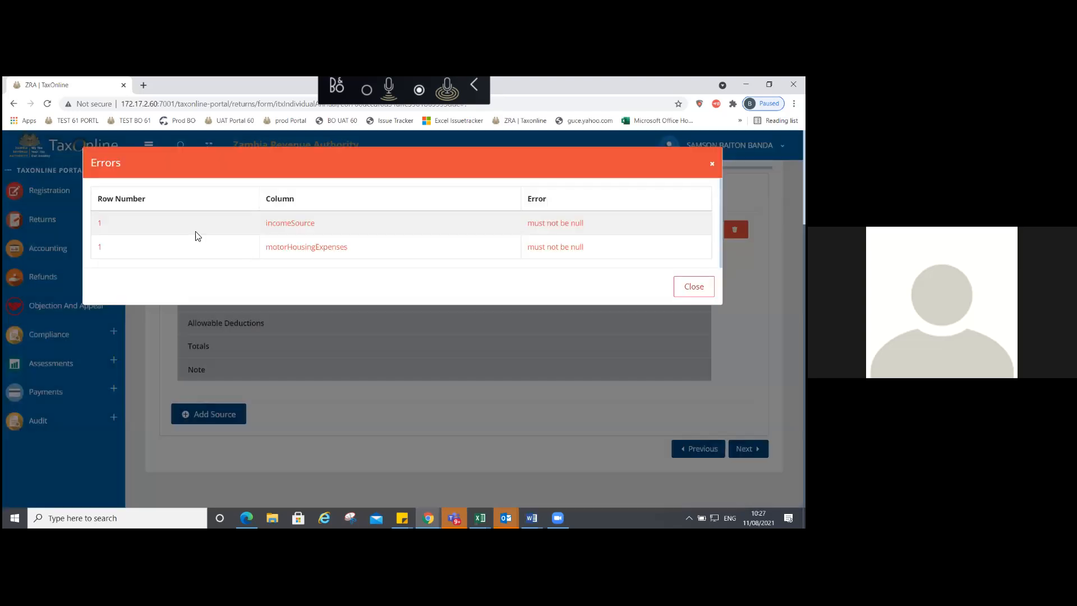
key(Escape)
click(253, 231)
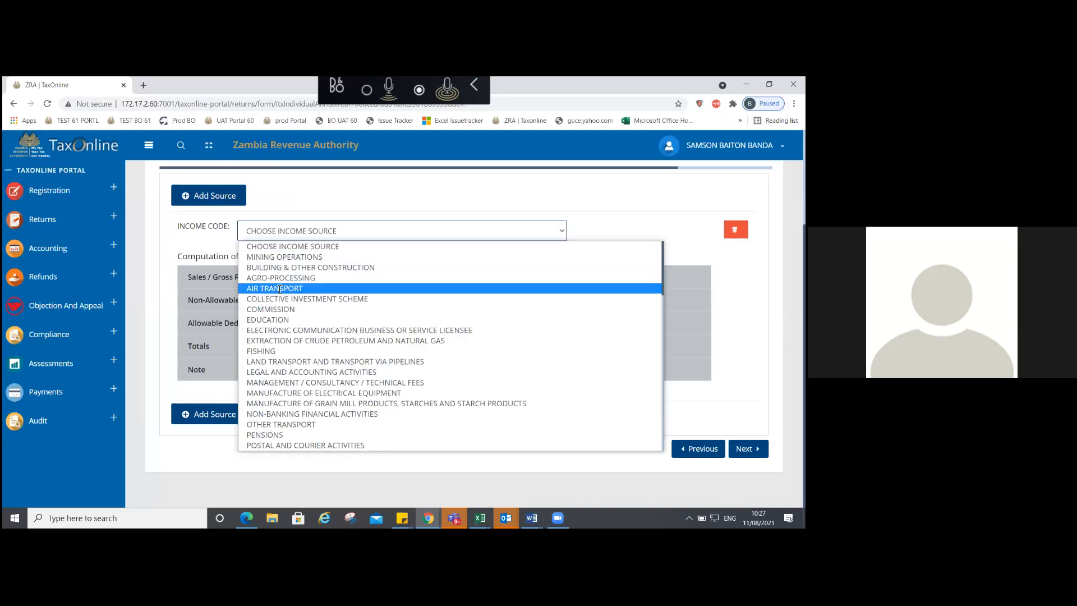
Step: Enter 0.00 for Motor and housing expenses under Air Transport's Non-Allowable Deductions
key(Escape)
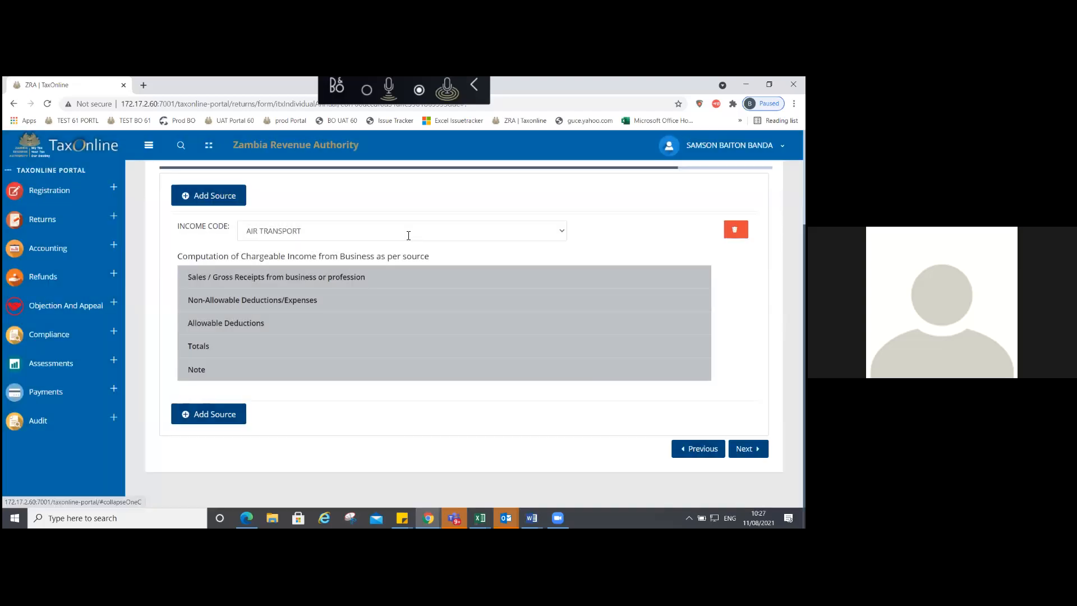
click(459, 278)
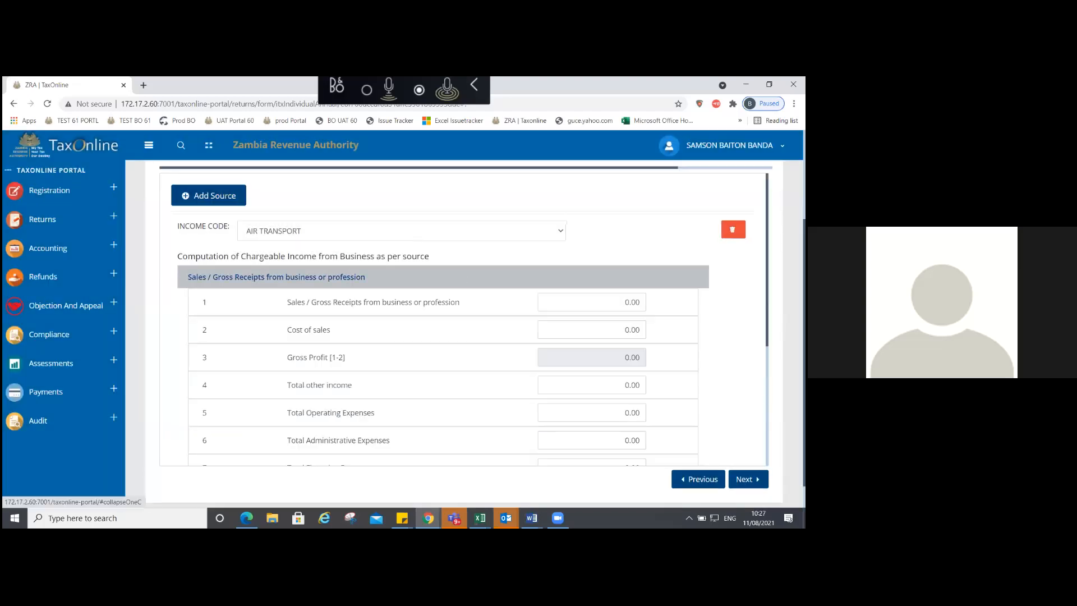
scroll(315, 336, down, 3)
click(255, 360)
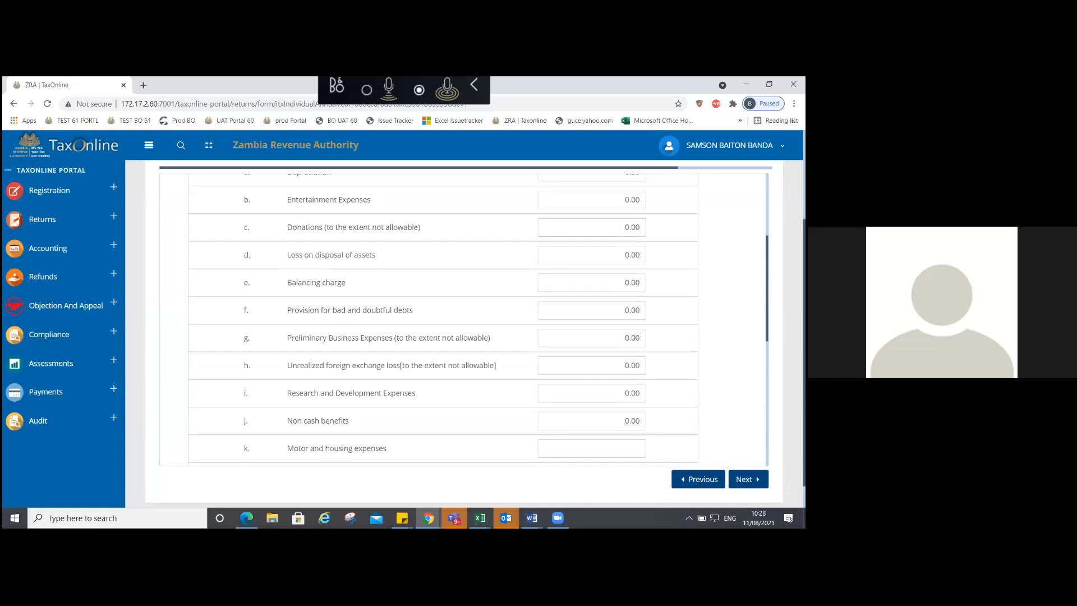
scroll(444, 320, down, 3)
click(592, 303)
text(00)
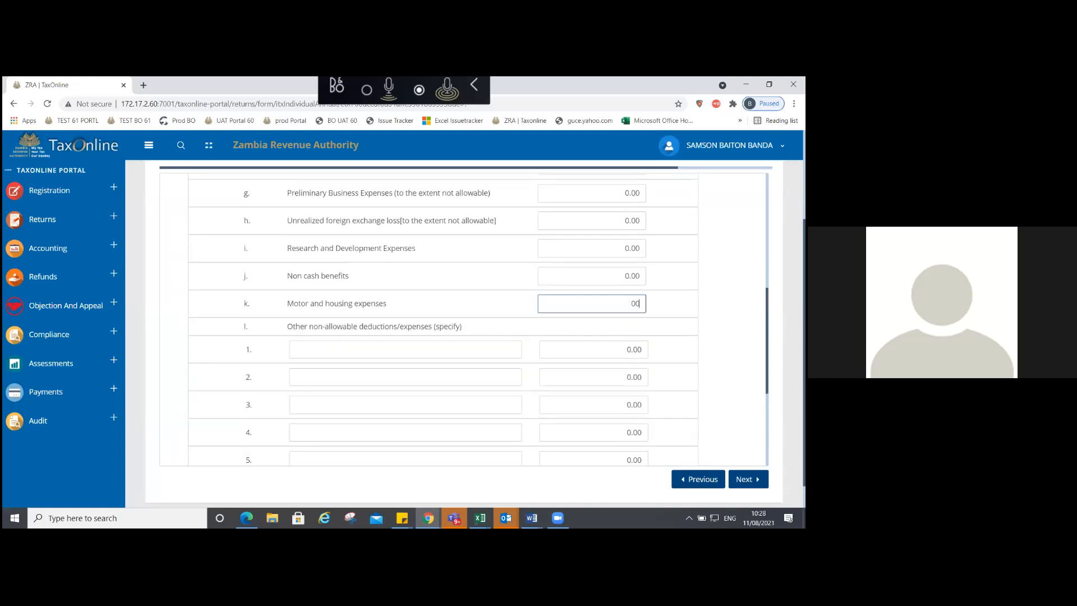
scroll(443, 320, up, 5)
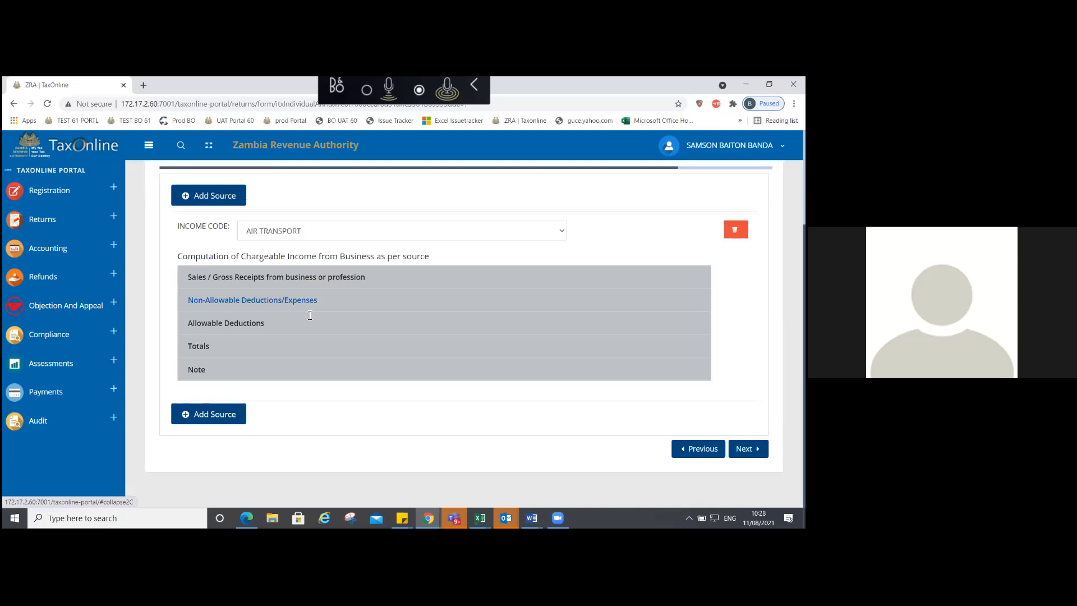
Step: Advance through capital allowance Parts 1–4 and Schedules 1, 3 and 4 to Rental Income
scroll(309, 315, up, 1)
click(334, 191)
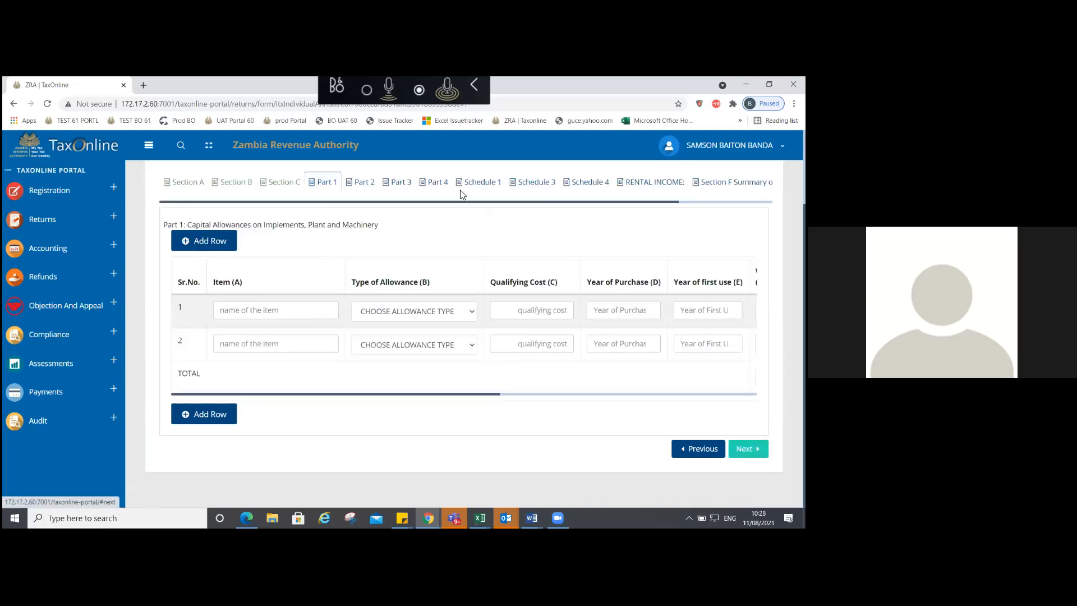
key(Return)
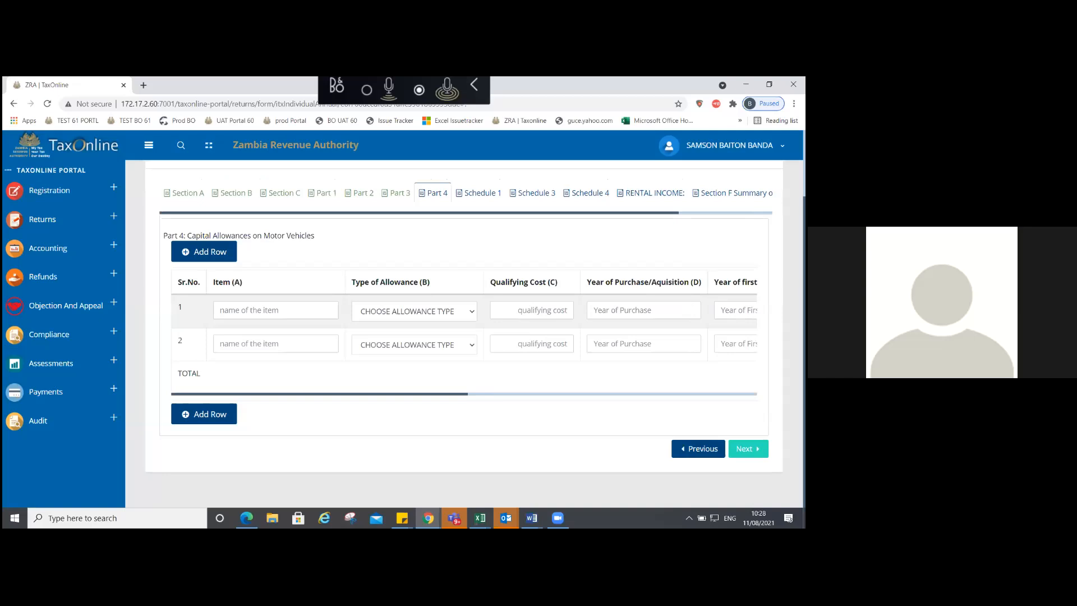
click(748, 449)
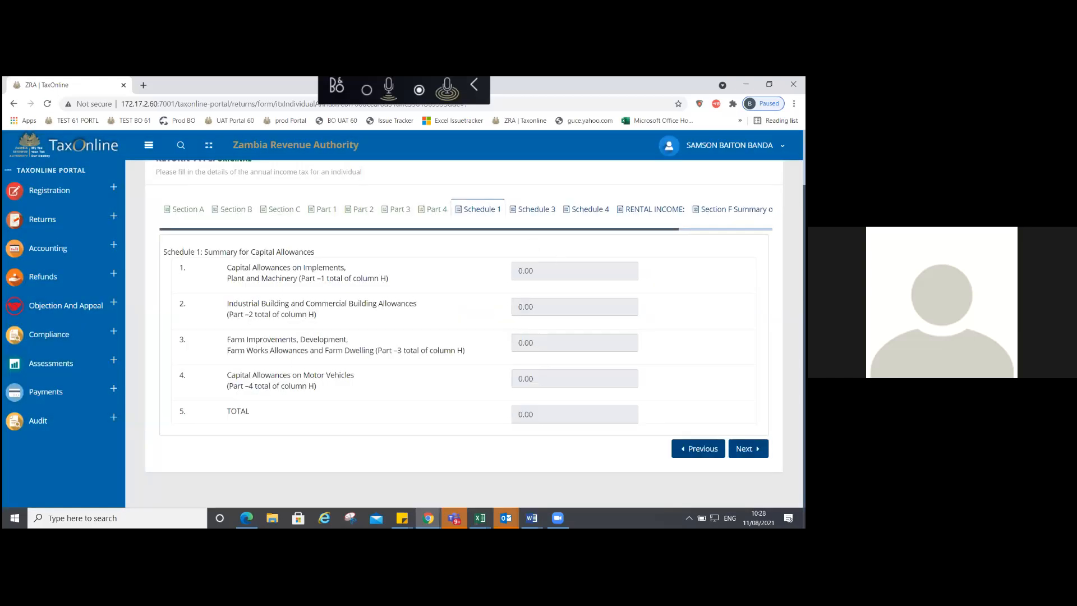
click(748, 449)
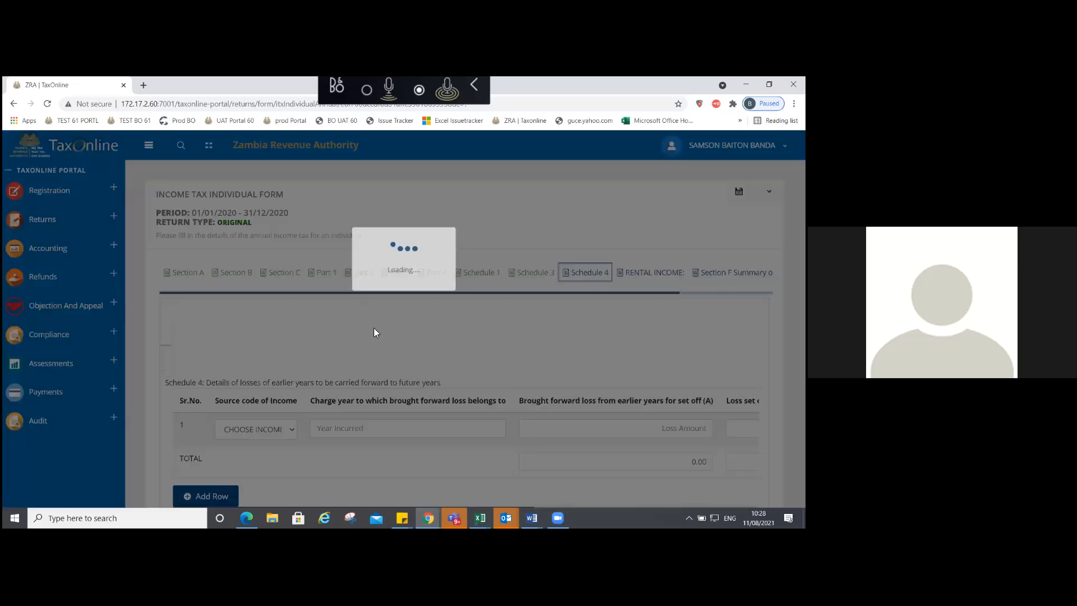
scroll(464, 326, down, 1)
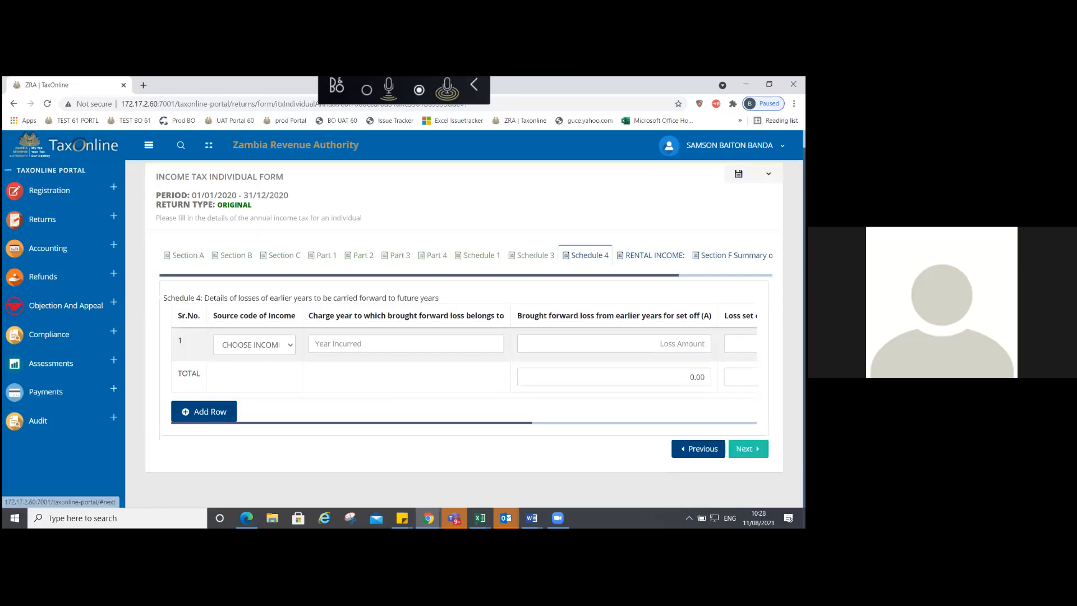
click(748, 448)
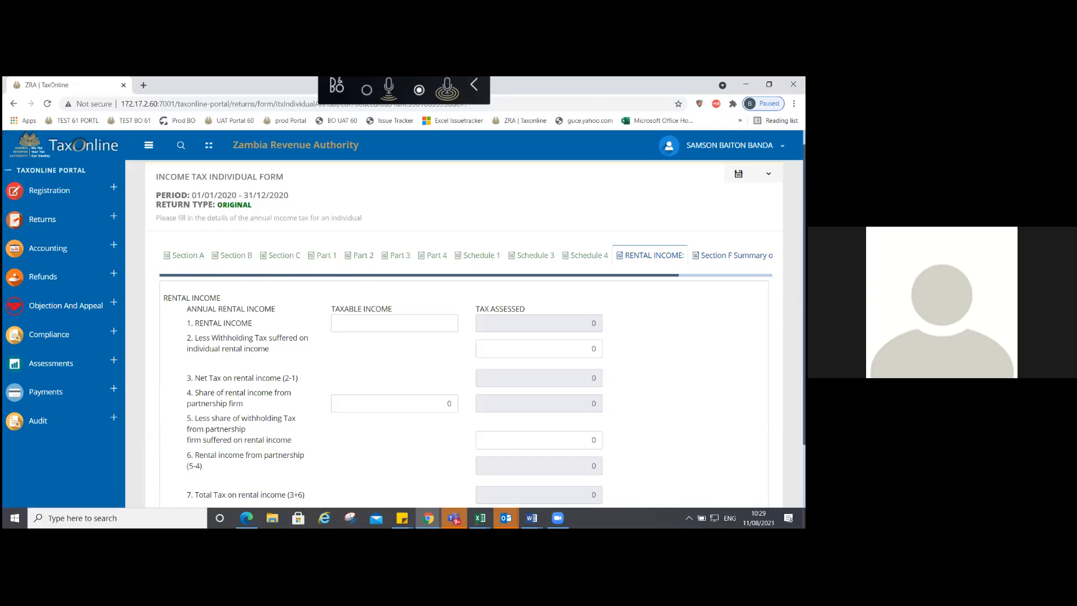
Step: Move past the blank Rental Income page and the Section F tax summary to the Return page
drag(420, 275, 491, 276)
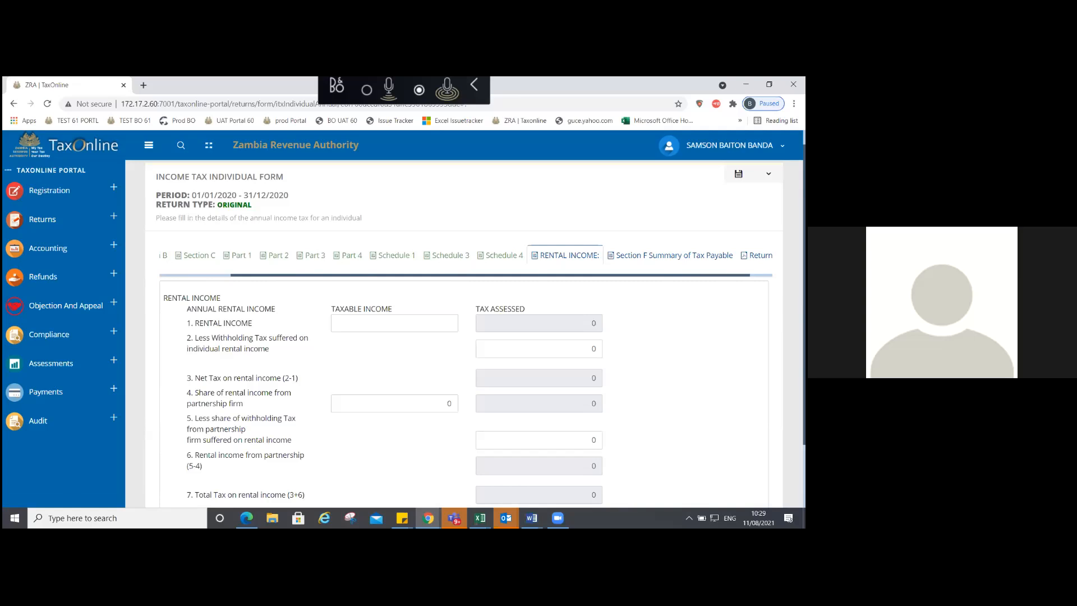
scroll(465, 334, down, 1)
scroll(465, 334, down, 2)
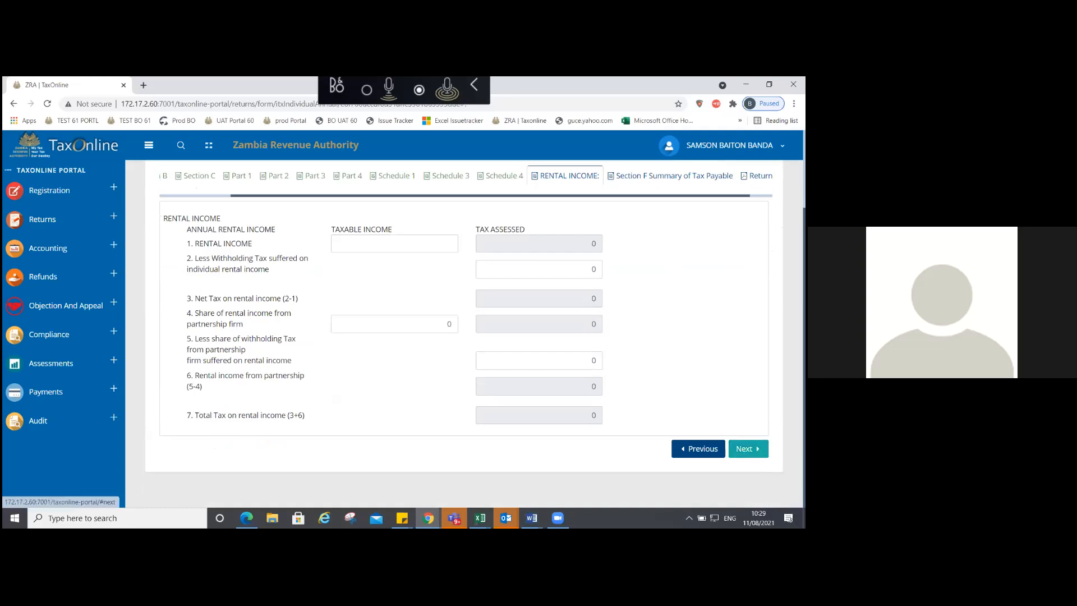
click(748, 448)
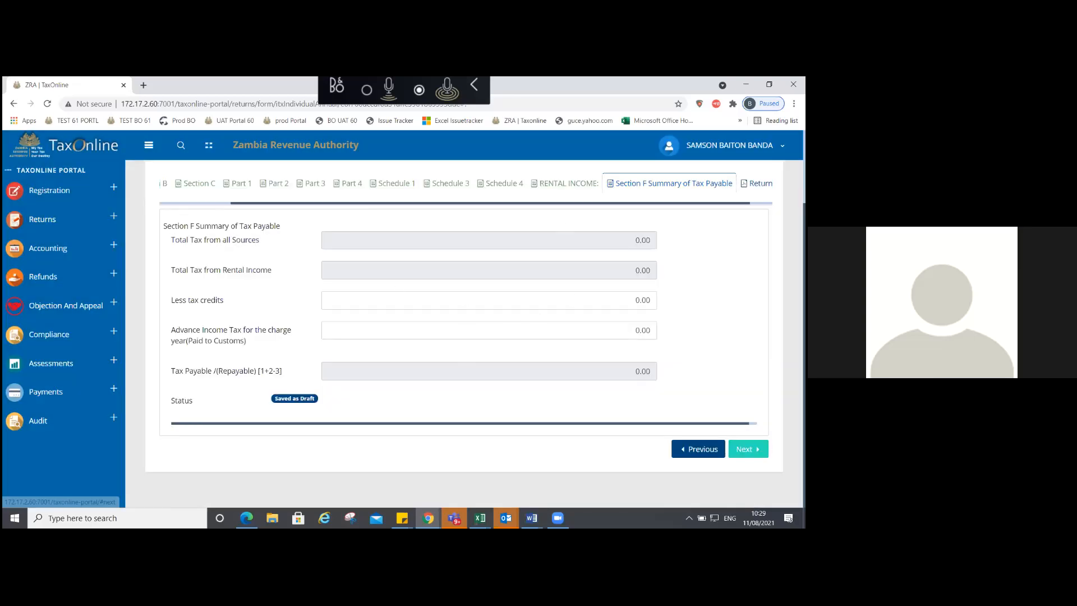
click(748, 448)
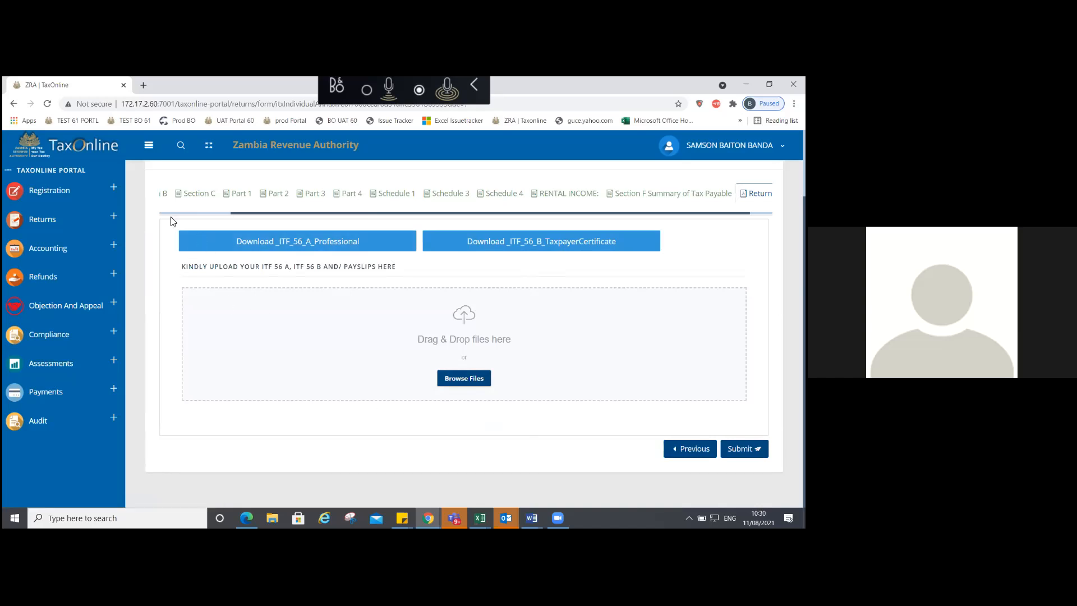
Step: Return to Section A and expand Investments, Current Assets and Fixed Assets/Non-Current Assets
drag(231, 213, 153, 214)
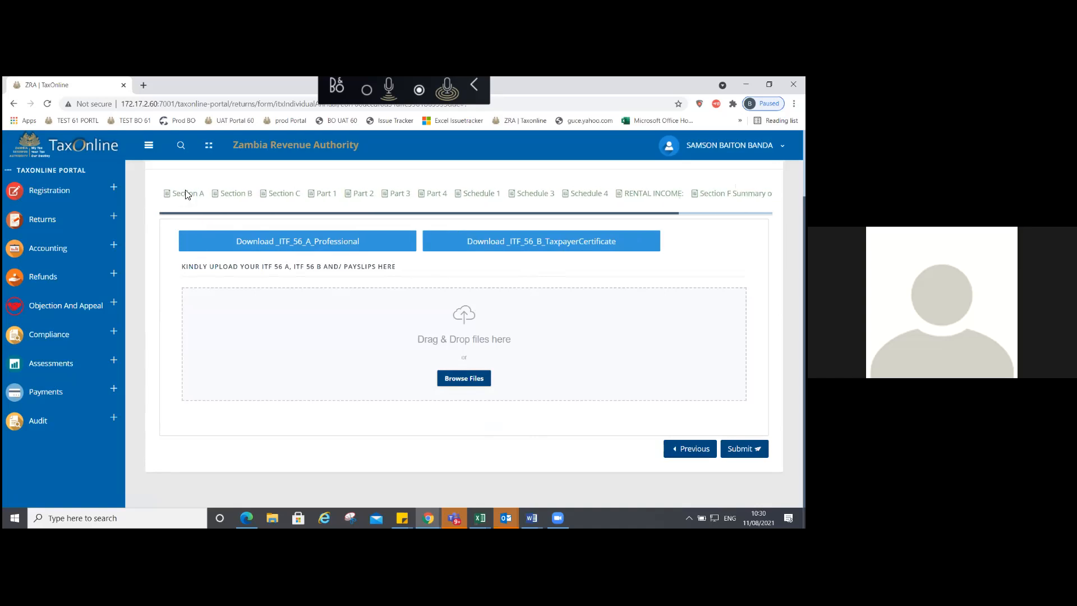
click(186, 194)
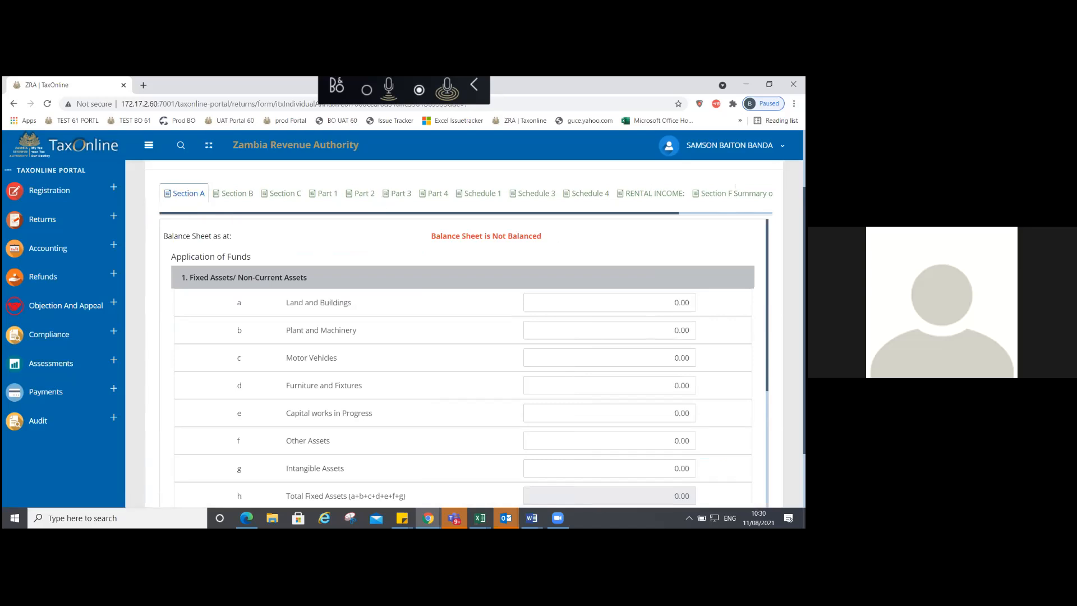
scroll(463, 359, down, 2)
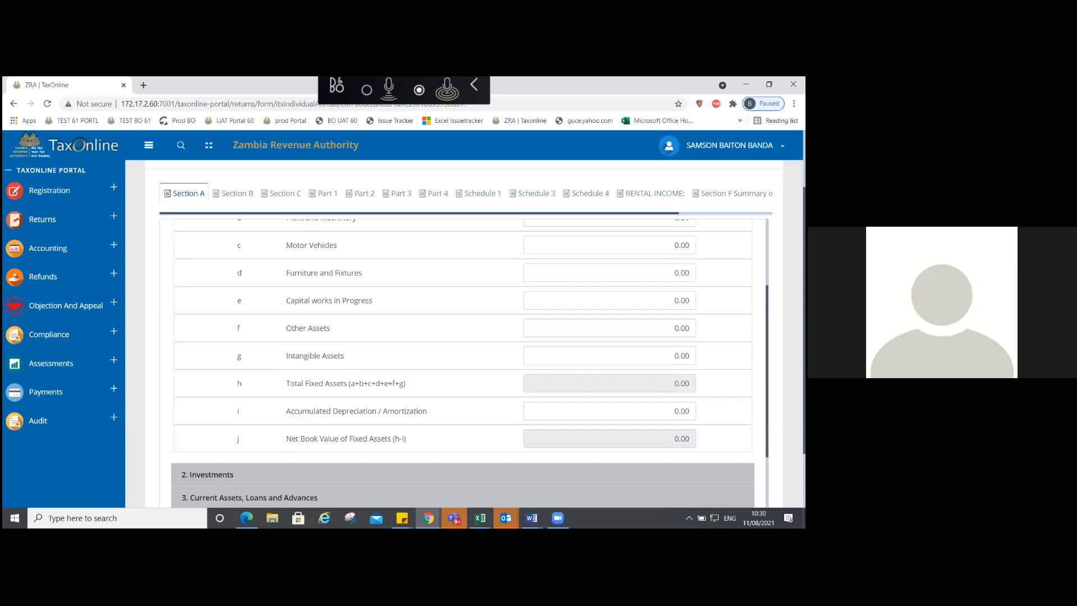
scroll(463, 359, down, 2)
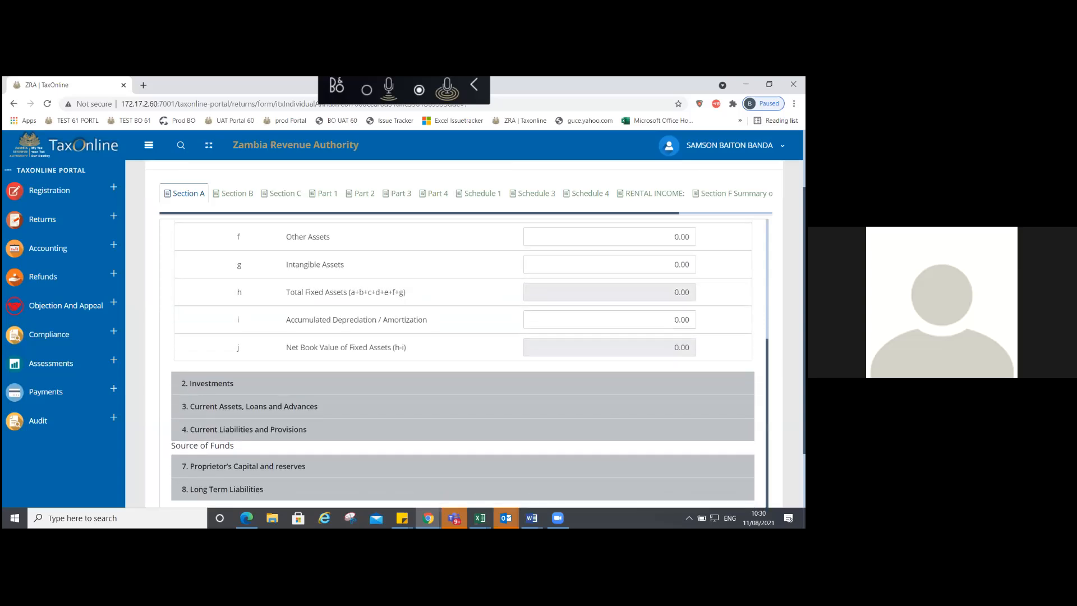
click(208, 383)
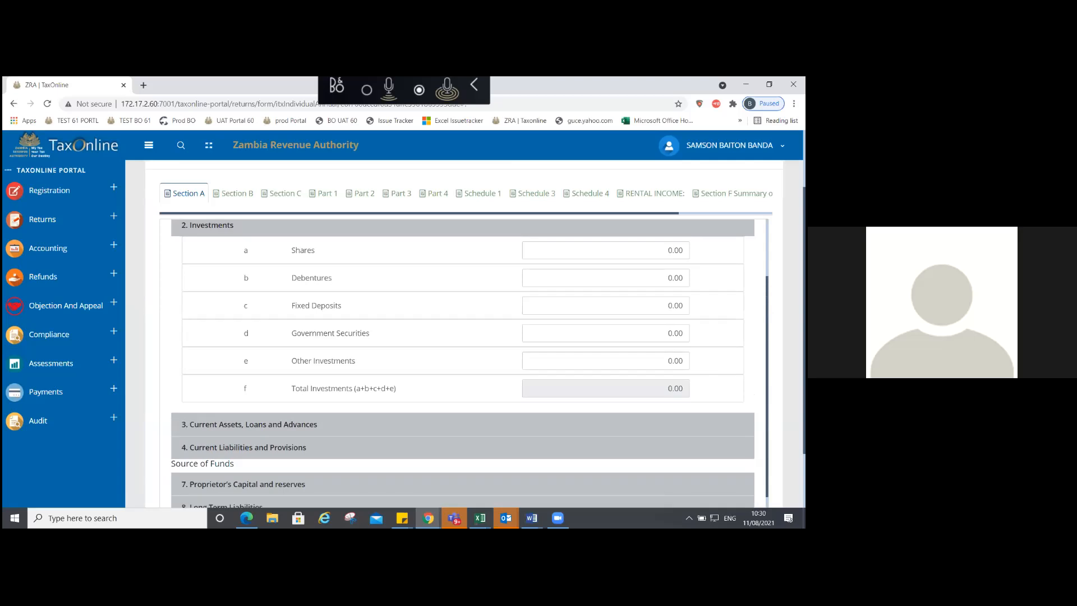
scroll(484, 408, down, 1)
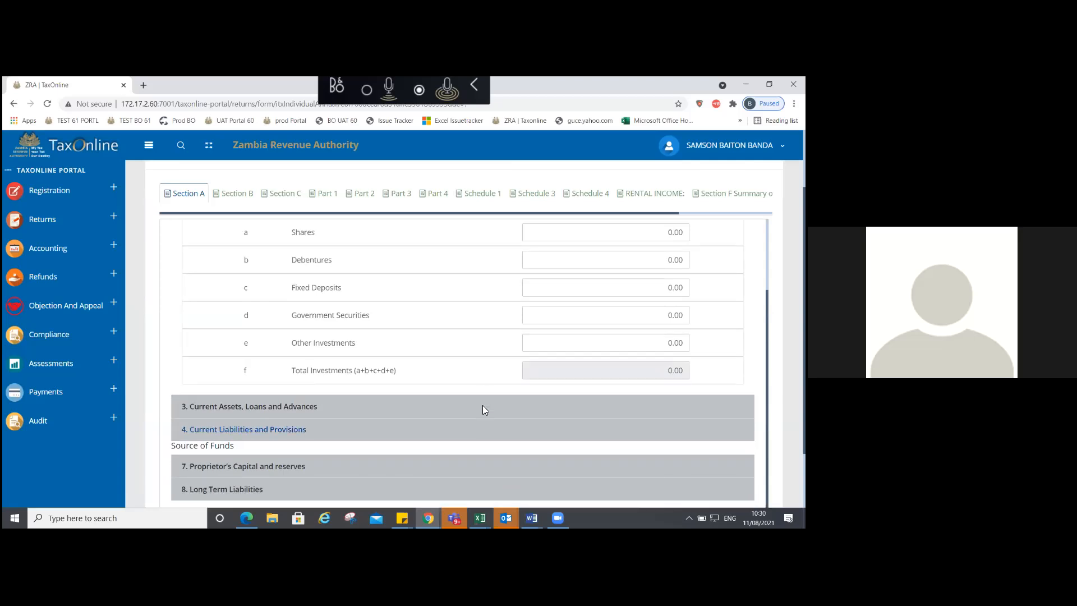
click(484, 408)
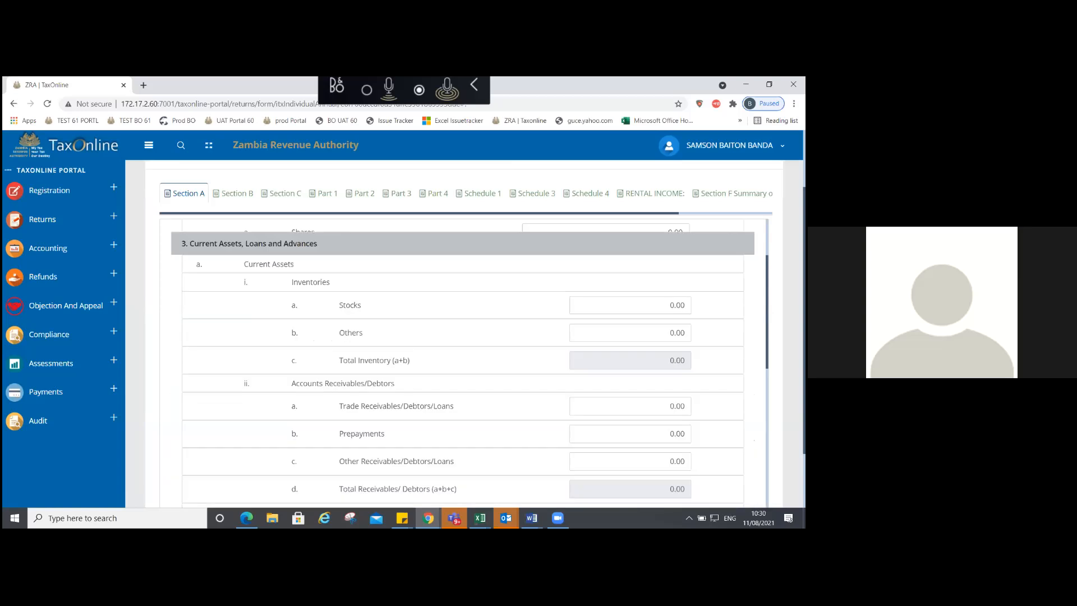
scroll(401, 279, down, 1)
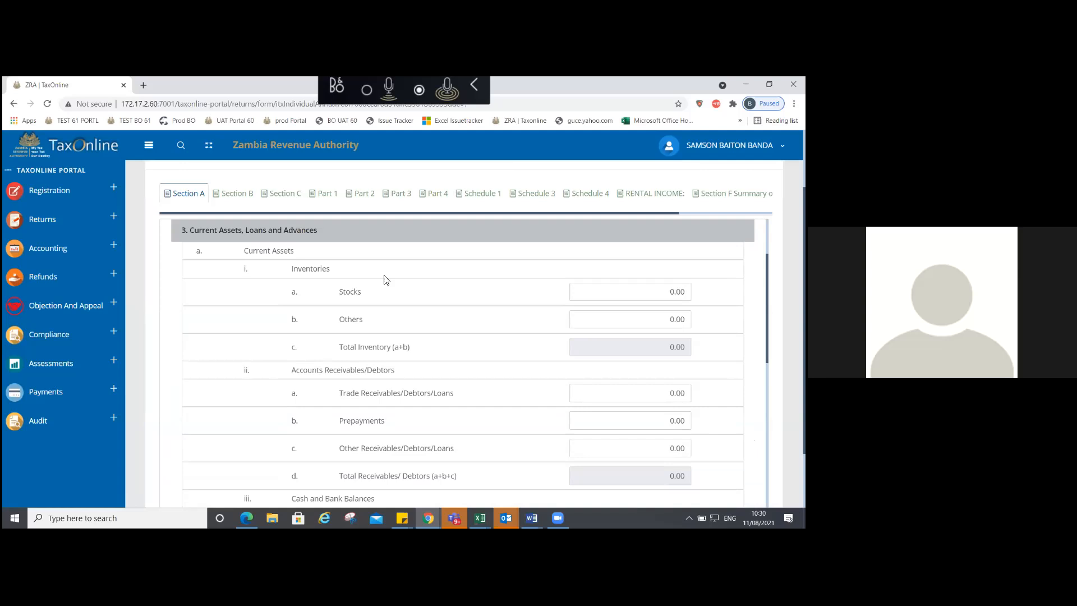
scroll(386, 279, up, 2)
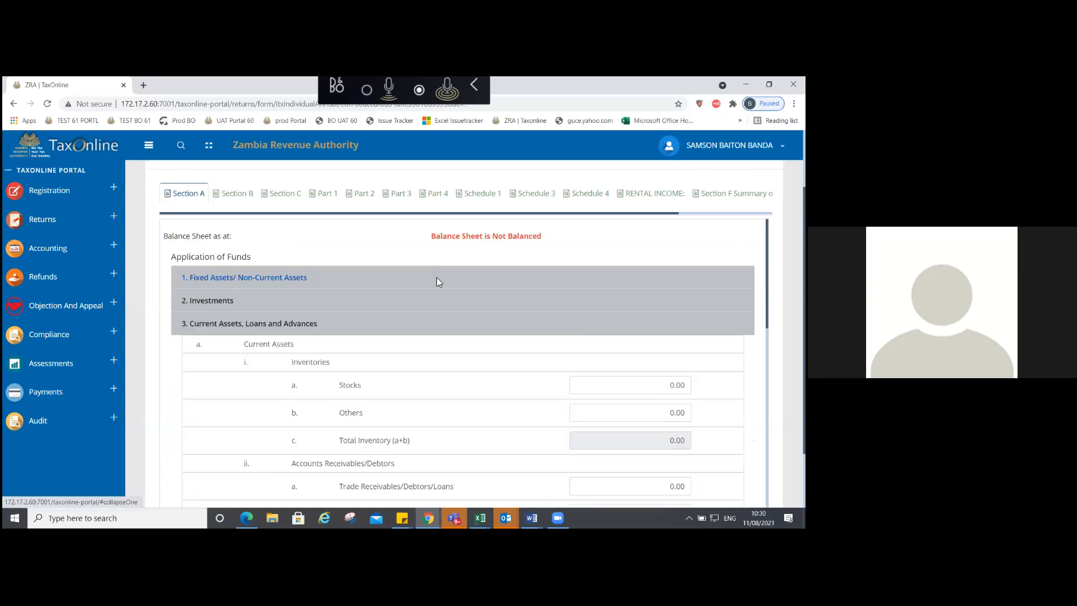
click(437, 280)
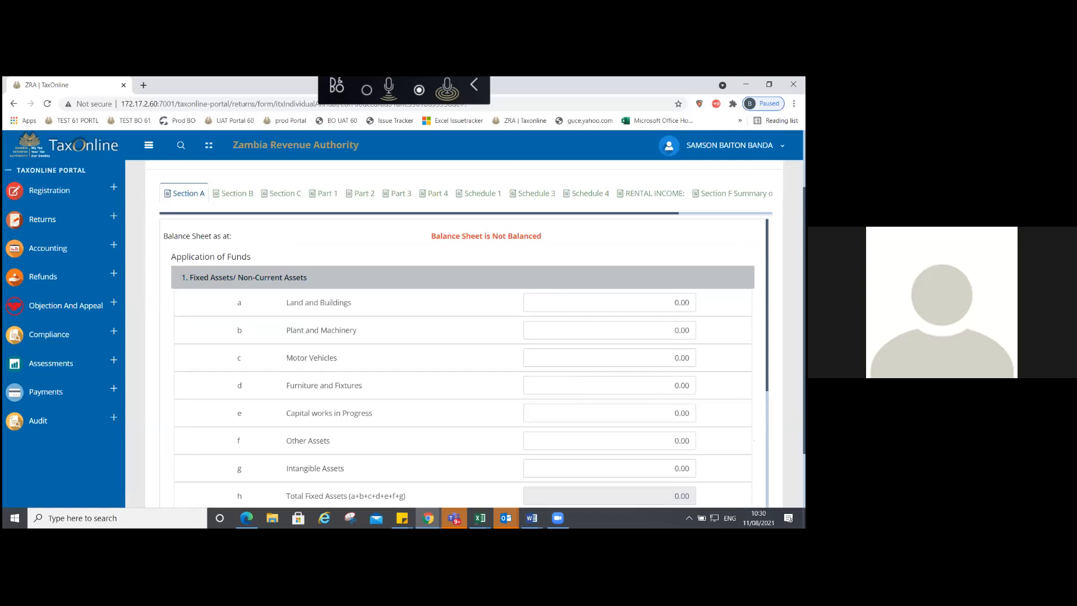
Step: Set the Land and Buildings amount to 76,491,807.00
double_click(679, 303)
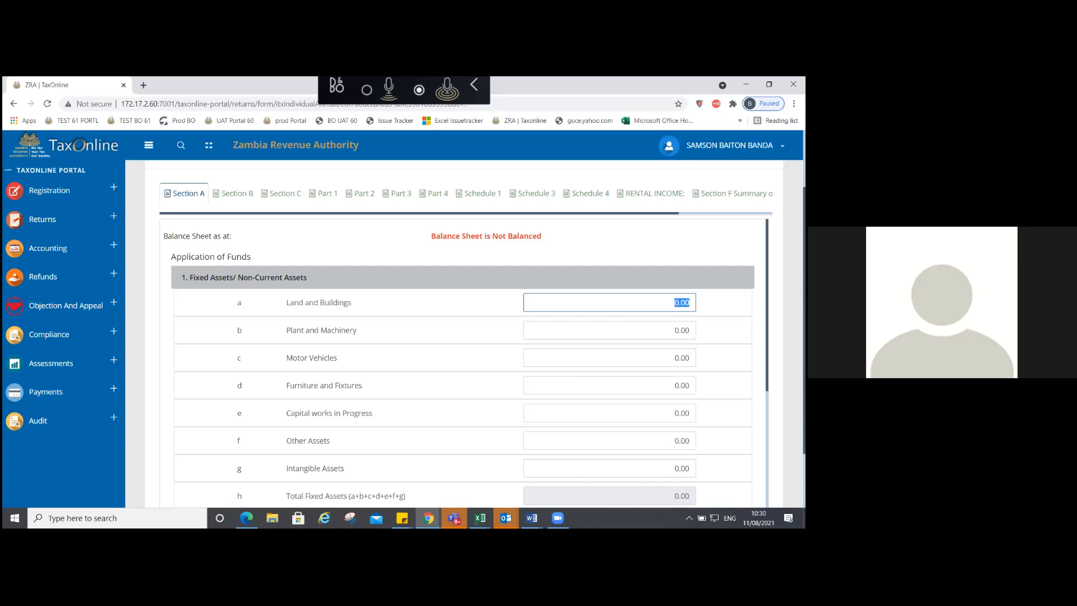
text(76)
text(491807)
key(Tab)
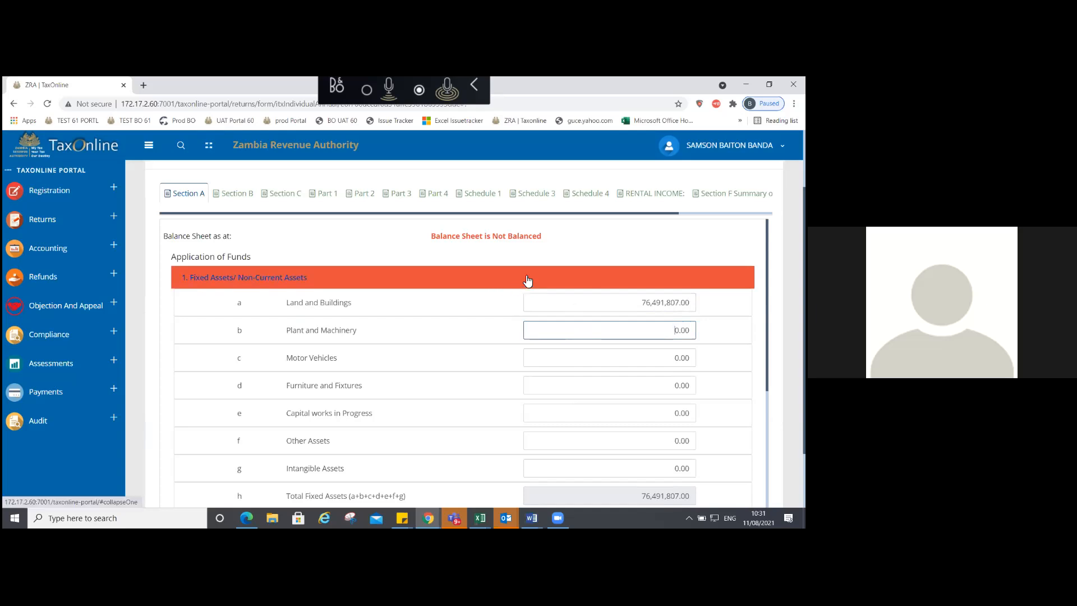
Step: Set Motor Vehicles to 4,529,150.00, bringing Total Fixed Assets to 81,020,957.00
click(674, 358)
key(Delete)
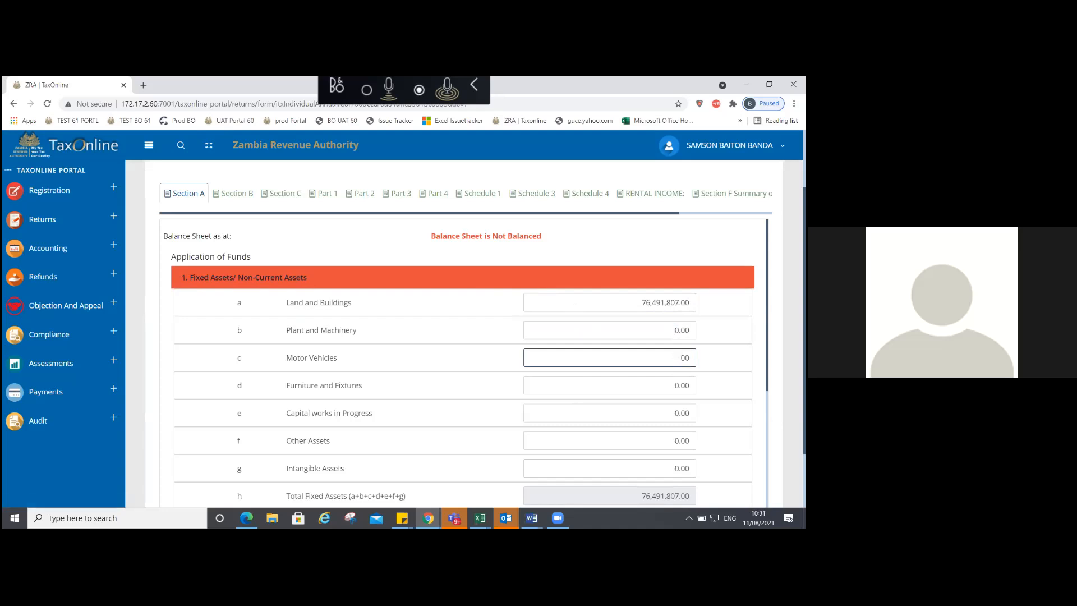
key(Delete)
key(Delete)
text(454)
key(BackSpace)
text(29150)
key(Tab)
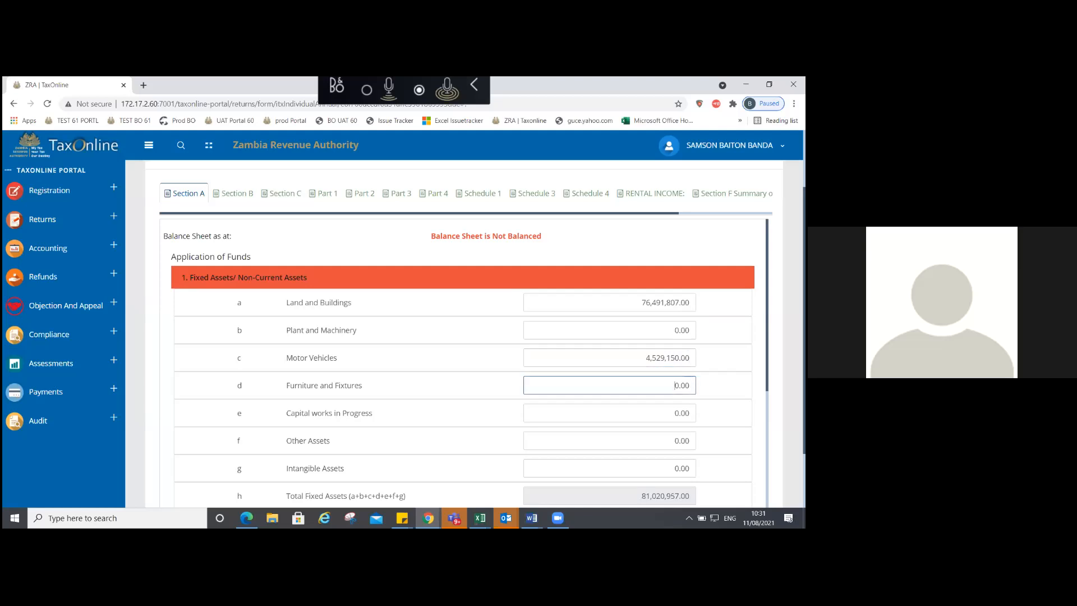
scroll(466, 364, down, 3)
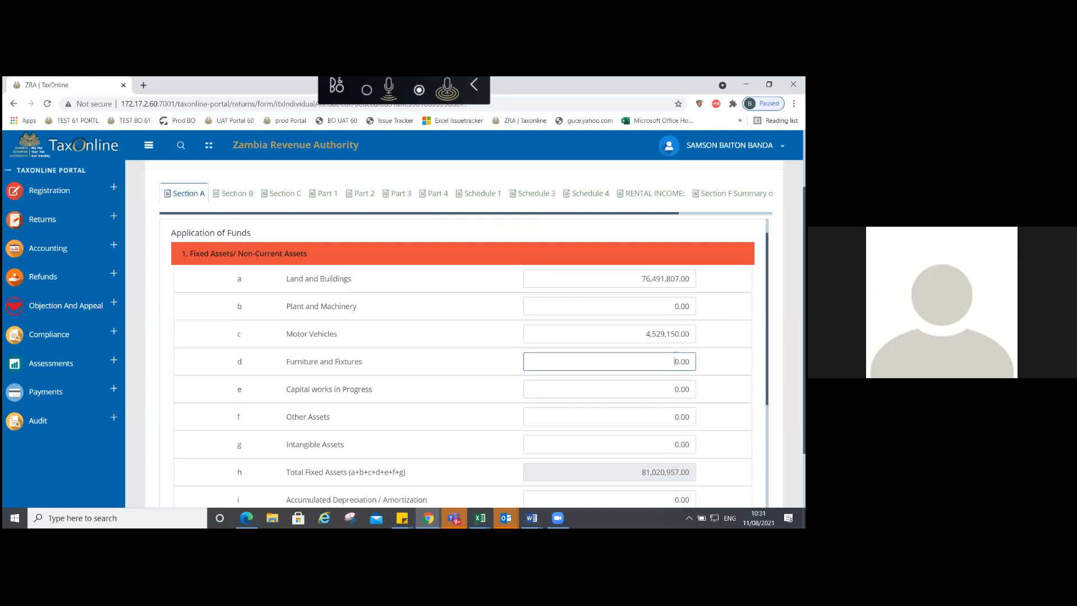
scroll(467, 364, down, 2)
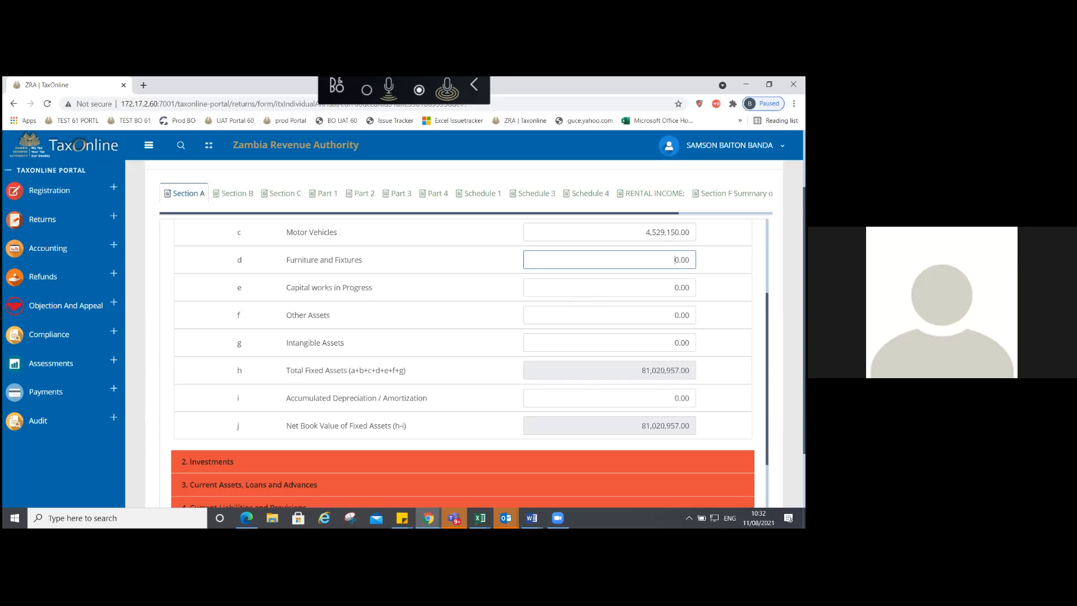
Step: Enter accumulated depreciation of 51,661,357
click(690, 397)
text(51661357)
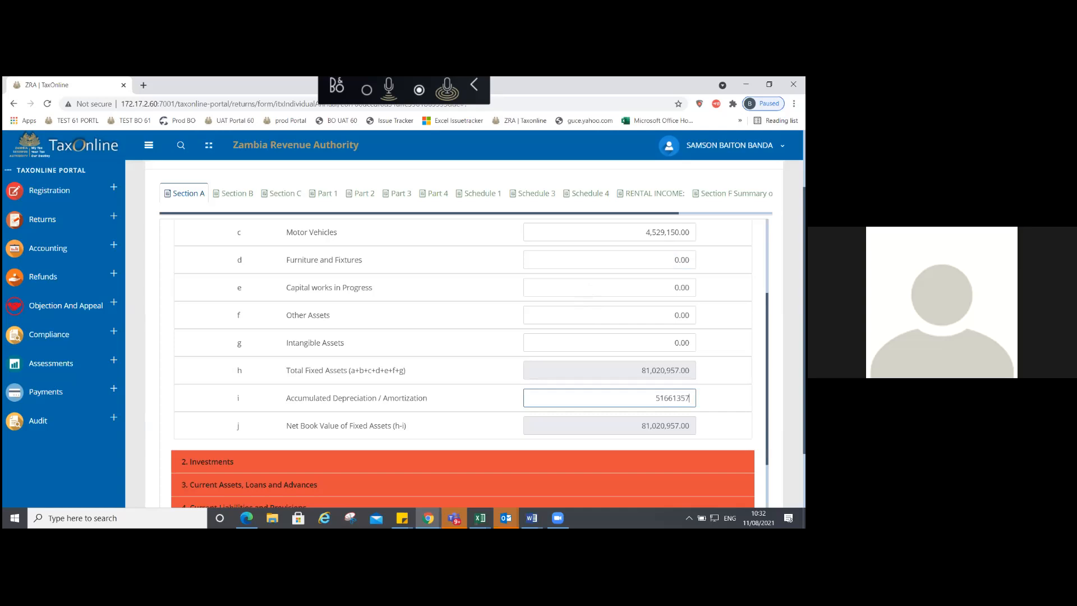
key(Tab)
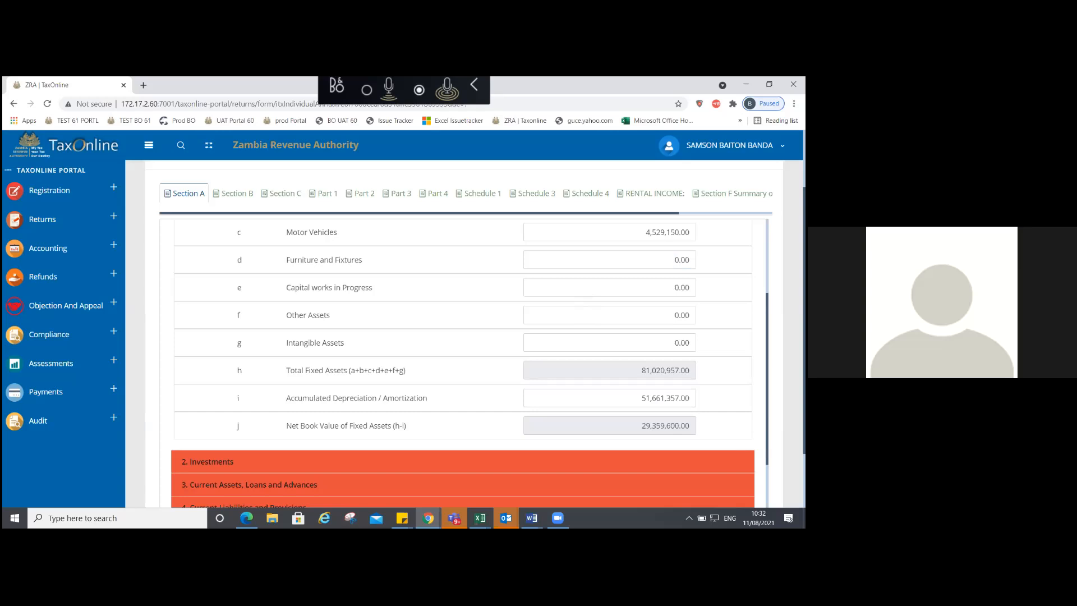
Step: Replace the 0.00 in Other Assets with 124,482,387
click(610, 316)
key(Delete)
key(Delete)
key(Delete)
key(Delete)
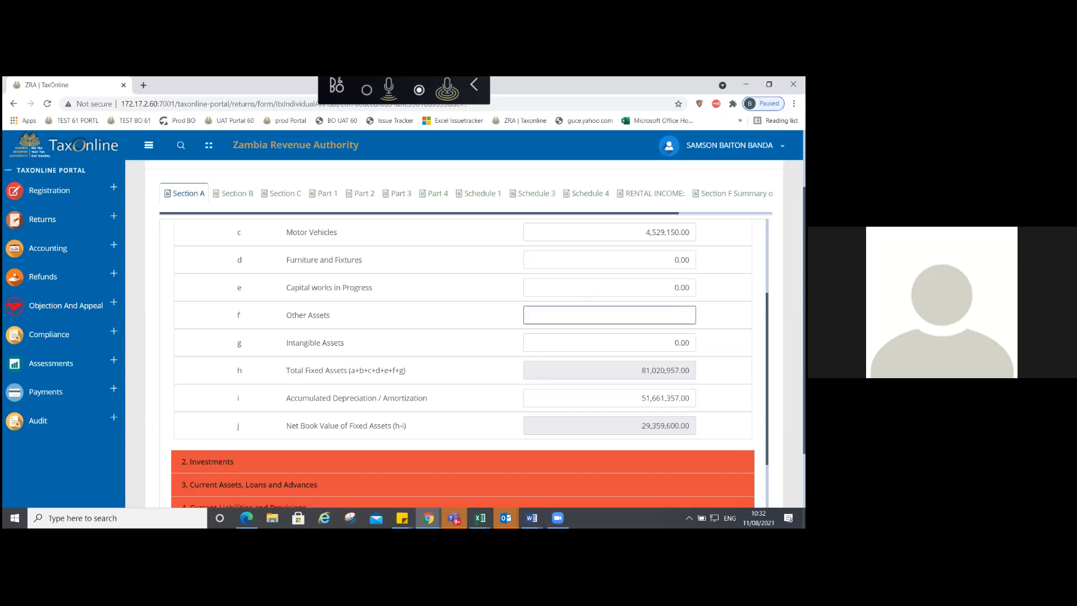
text(124482387)
click(674, 343)
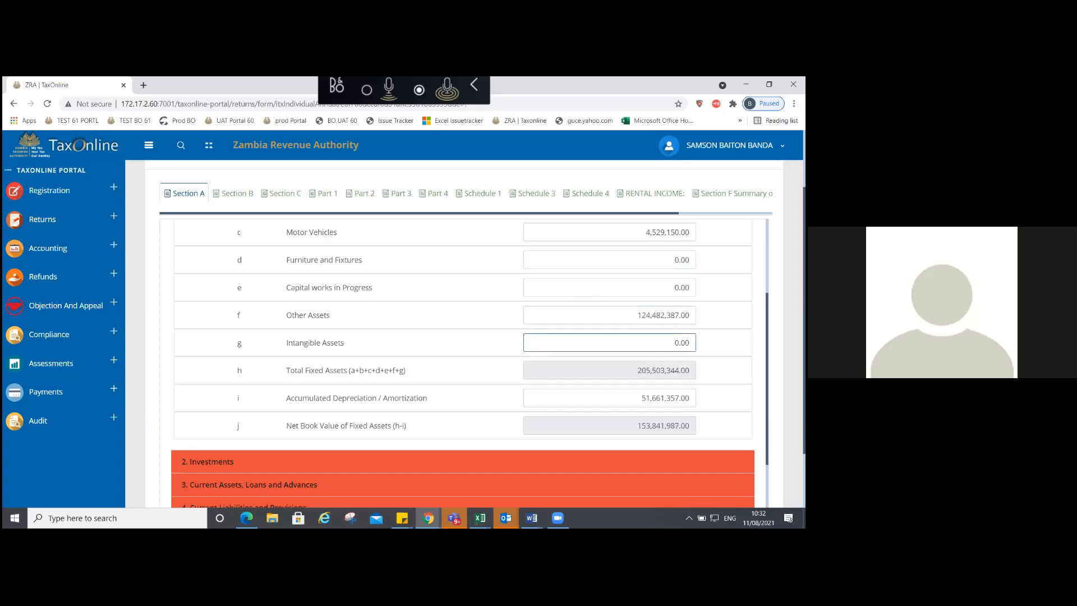
scroll(463, 363, down, 2)
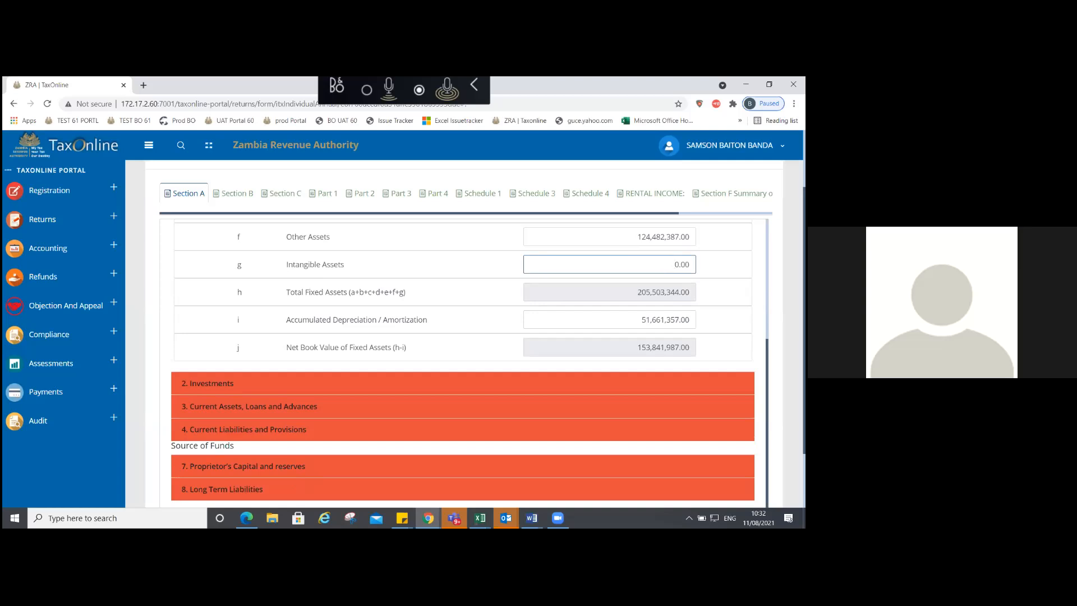
Step: Expand Investments and enter 500,000 as the Shares amount
click(569, 377)
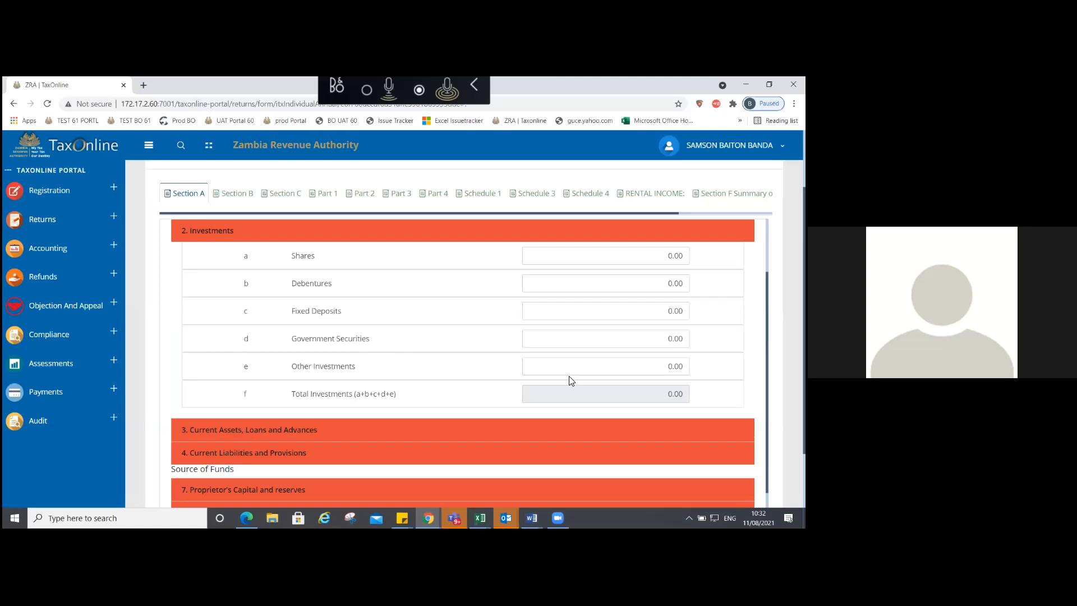
click(668, 256)
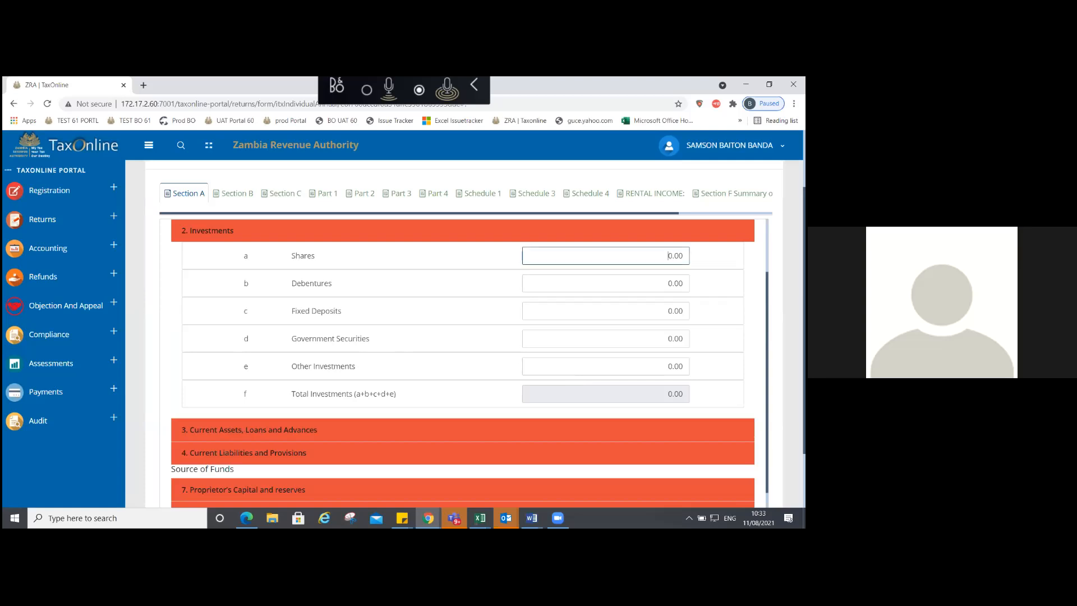
text(500000)
key(BackSpace)
key(Tab)
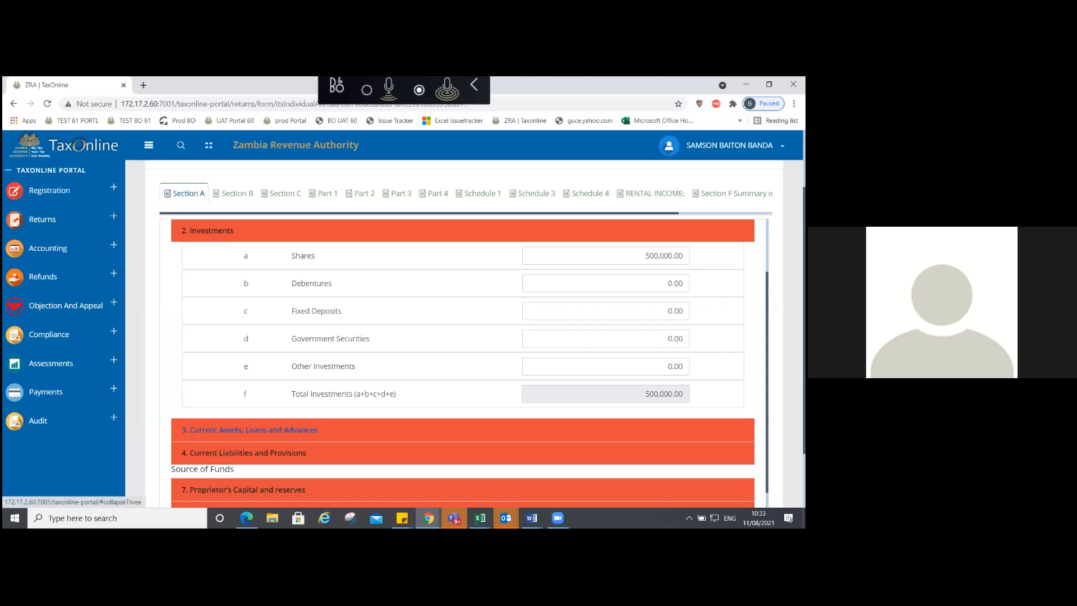
Step: Enter 155,670,147 as Other Investments under Investments
click(253, 429)
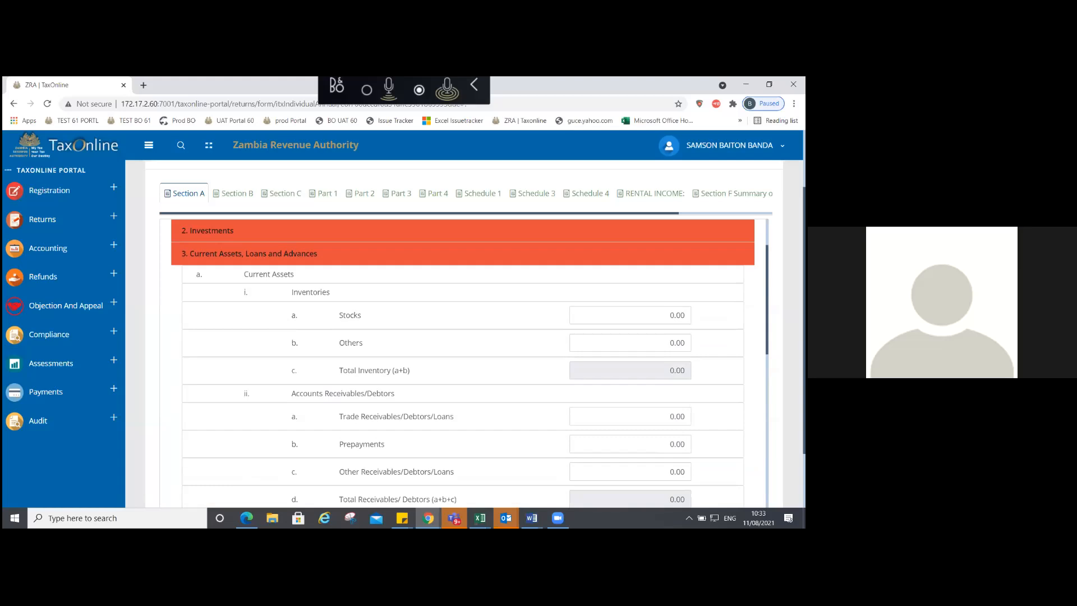
scroll(462, 360, down, 5)
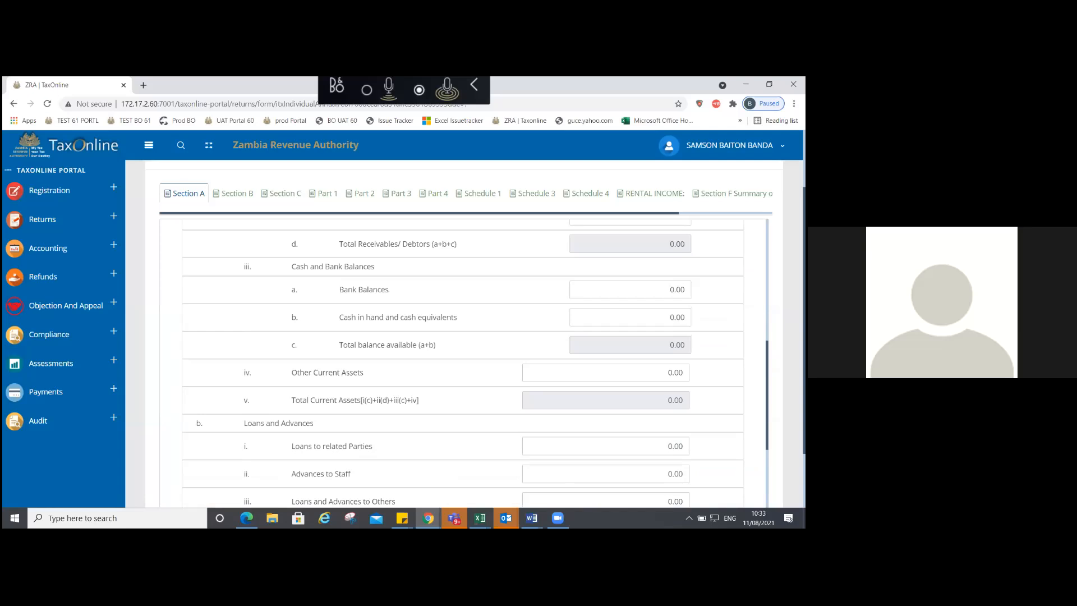
scroll(463, 359, up, 5)
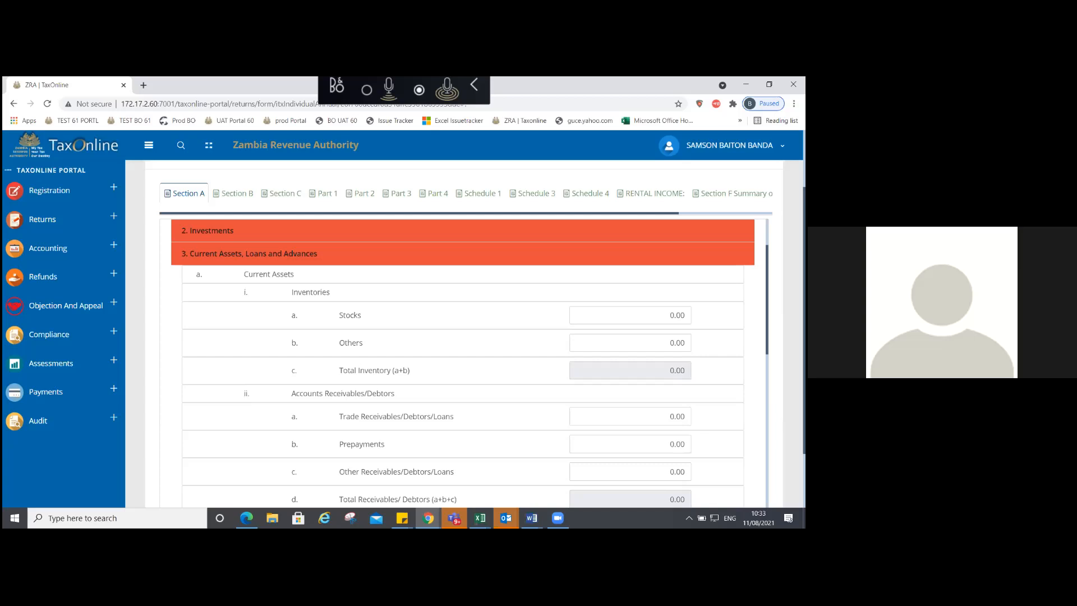
click(253, 254)
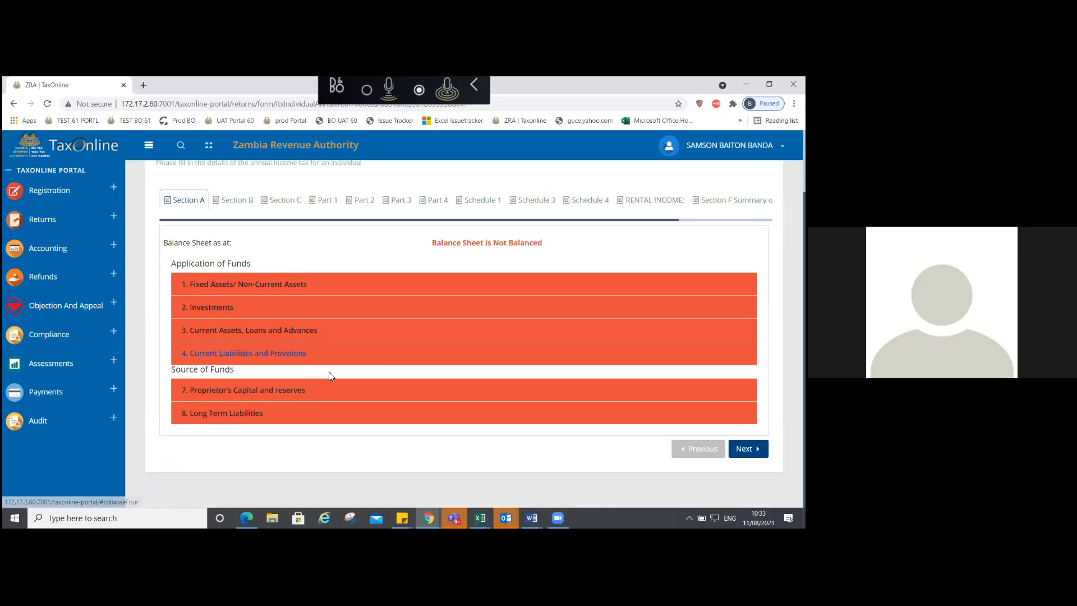
click(218, 307)
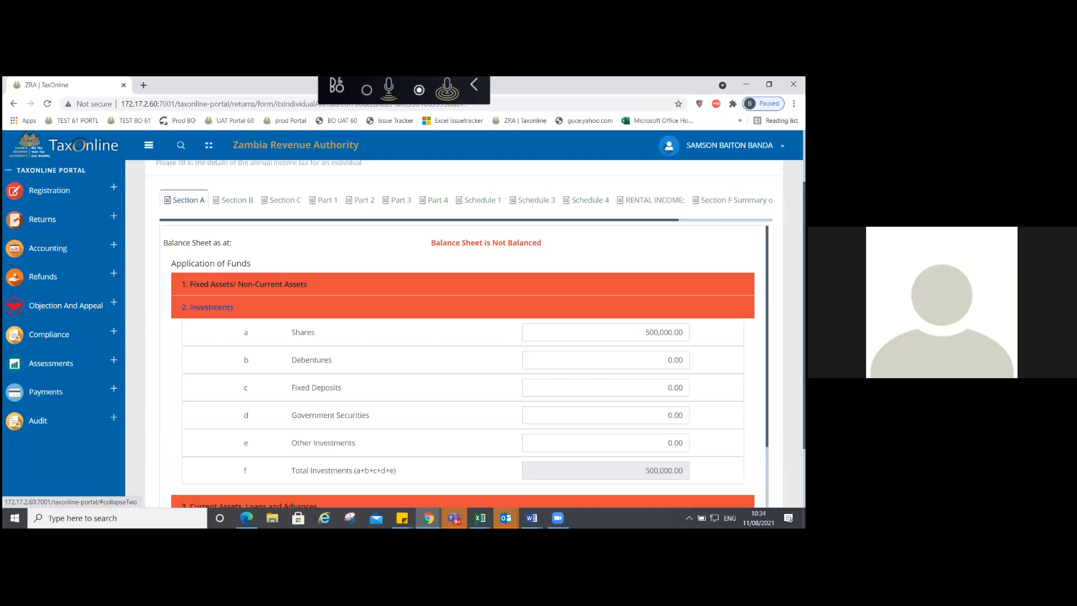
click(606, 444)
text(155670147)
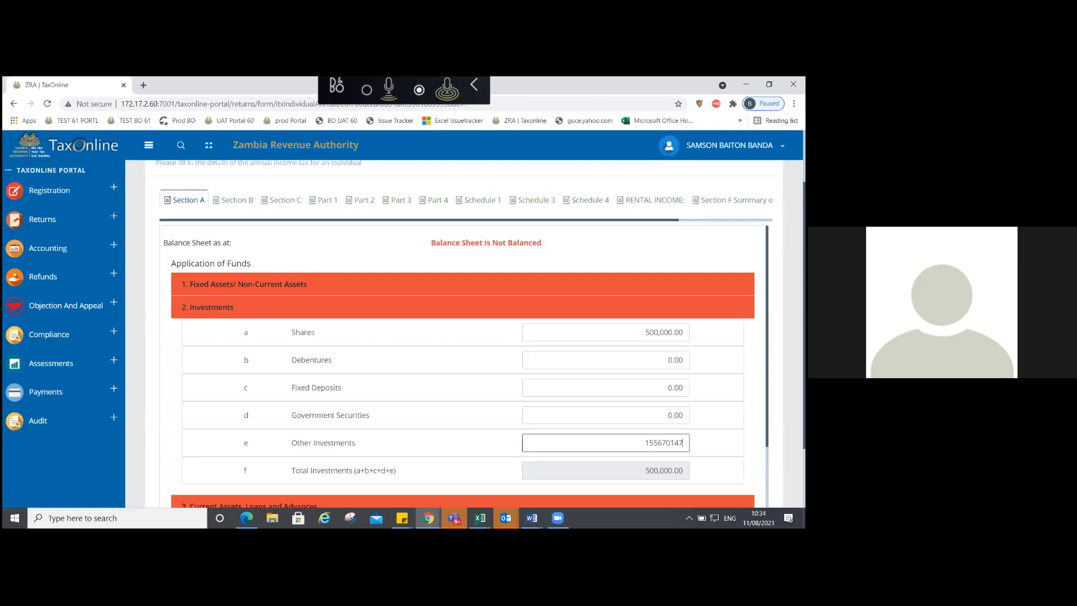
key(Tab)
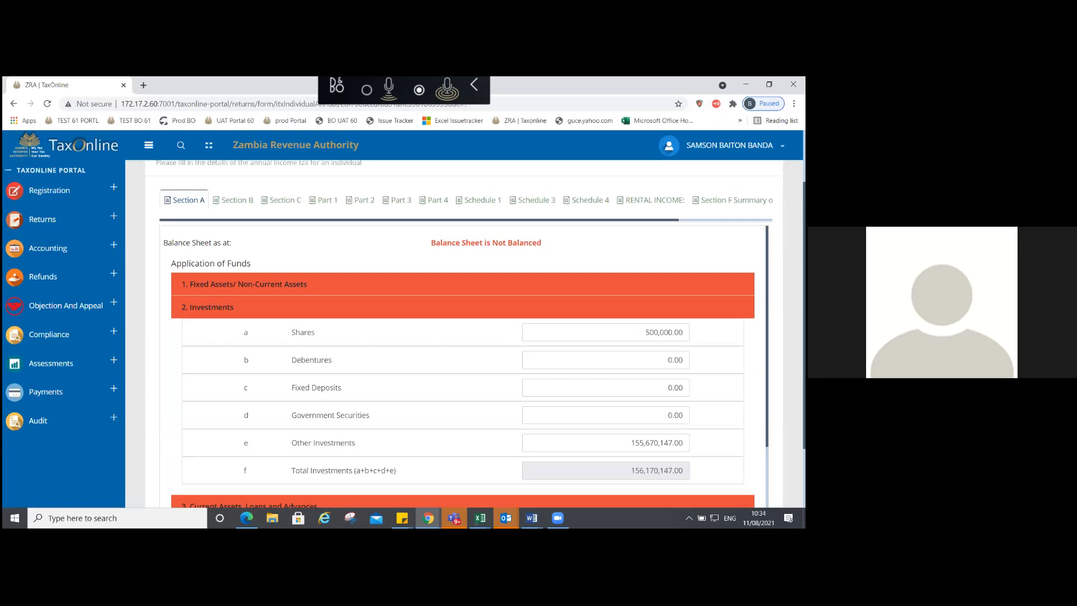
scroll(463, 359, down, 2)
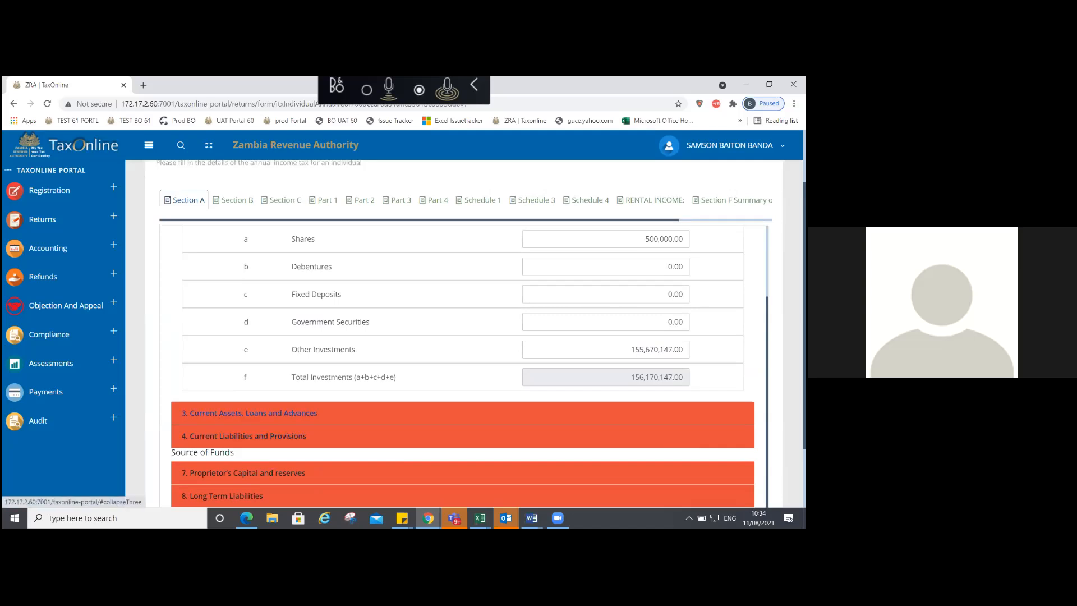
Step: Enter bank balances of 3,552,882 under Current Assets, Loans and Advances, leaving loans at 0.00
click(250, 413)
scroll(249, 413, down, 3)
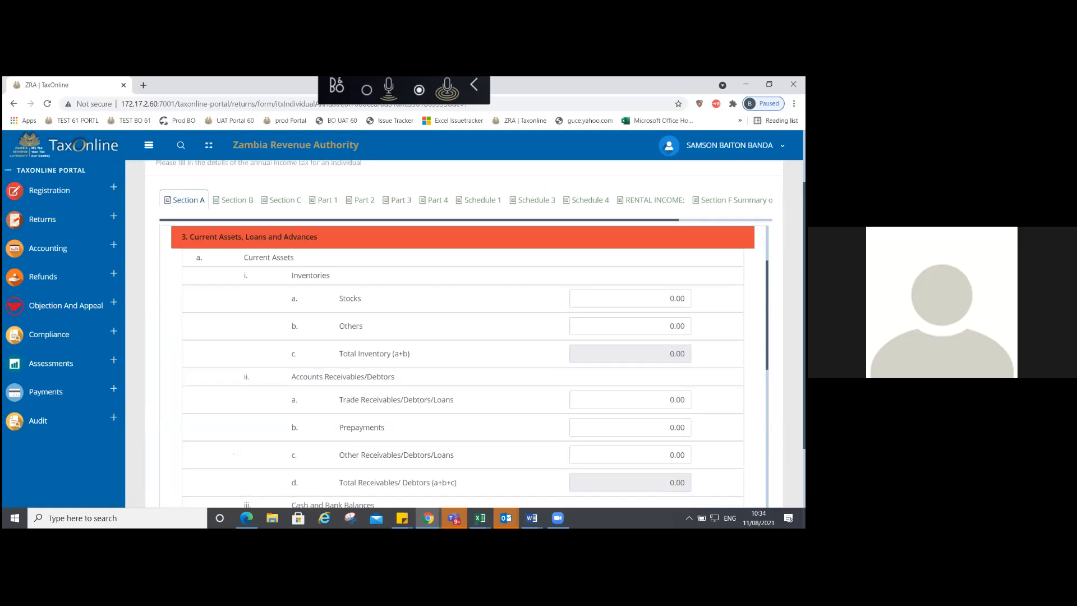
scroll(457, 365, down, 1)
scroll(463, 365, down, 3)
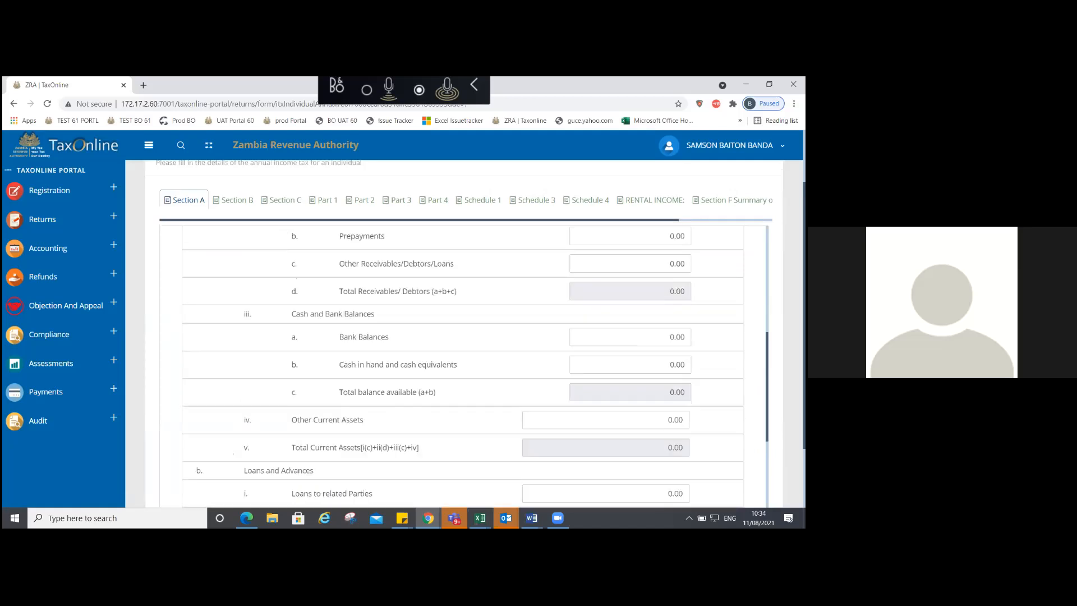
scroll(463, 365, down, 1)
click(630, 274)
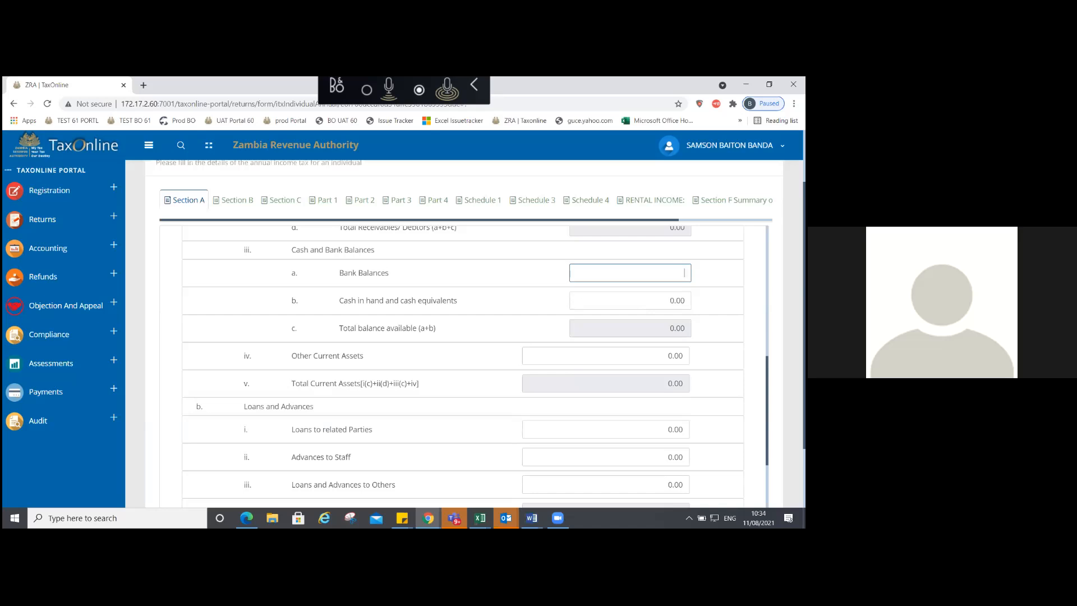
text(552882)
key(Tab)
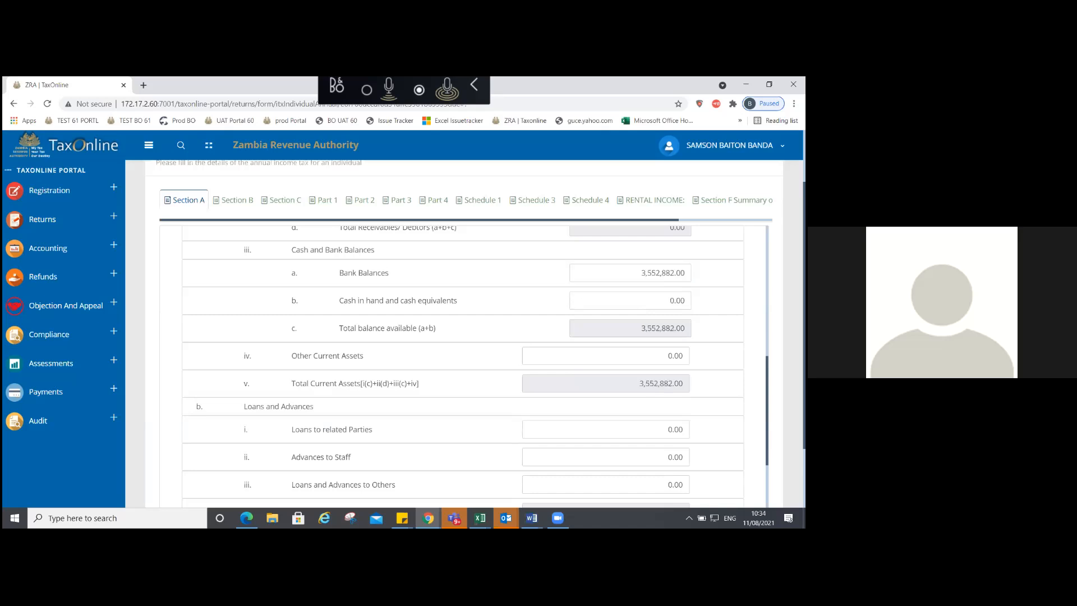
scroll(481, 333, down, 1)
scroll(462, 326, down, 2)
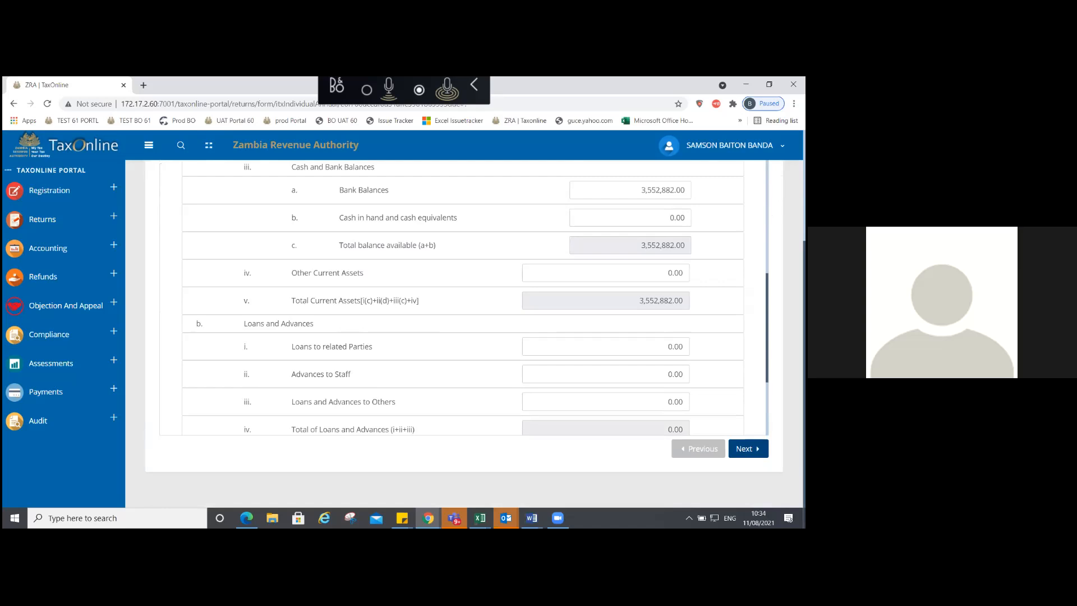
click(667, 347)
scroll(540, 217, down, 3)
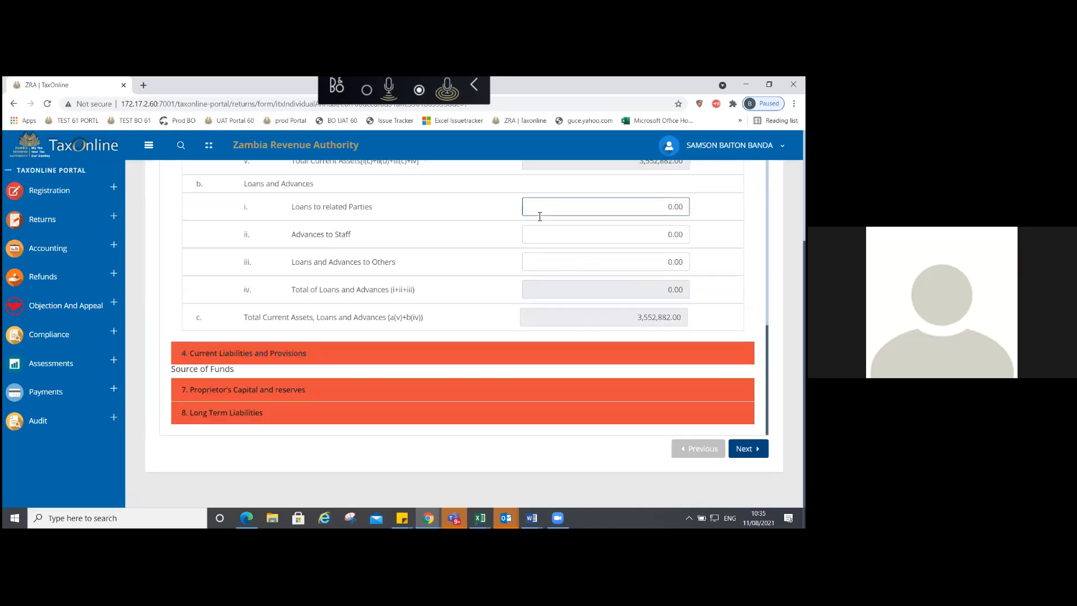
Step: Expand Current Liabilities and Provisions and enter trade payables of 10,232,458
click(432, 356)
click(431, 354)
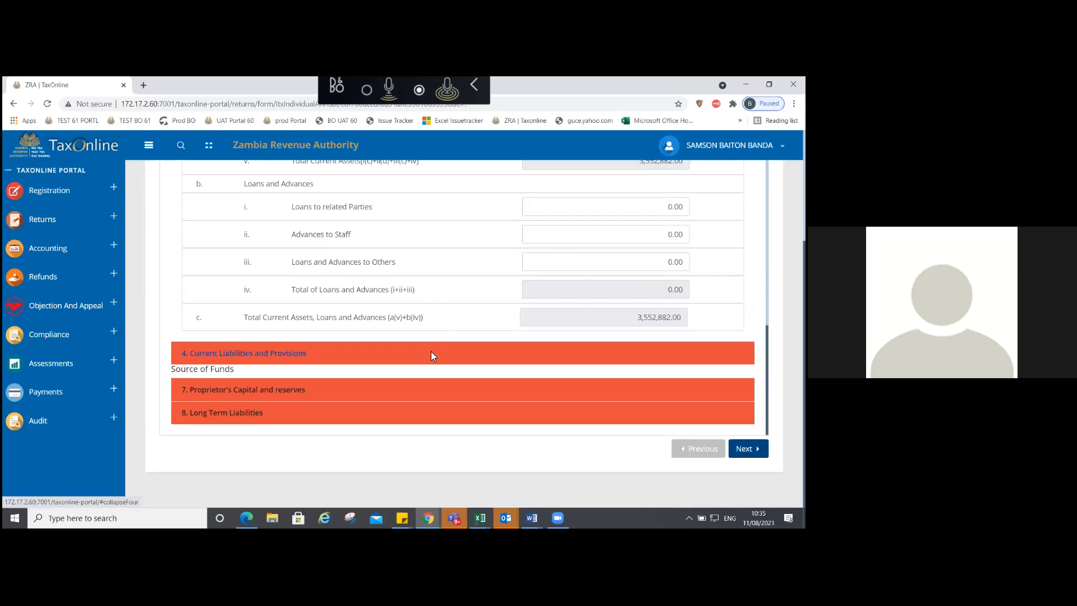
scroll(432, 356, down, 2)
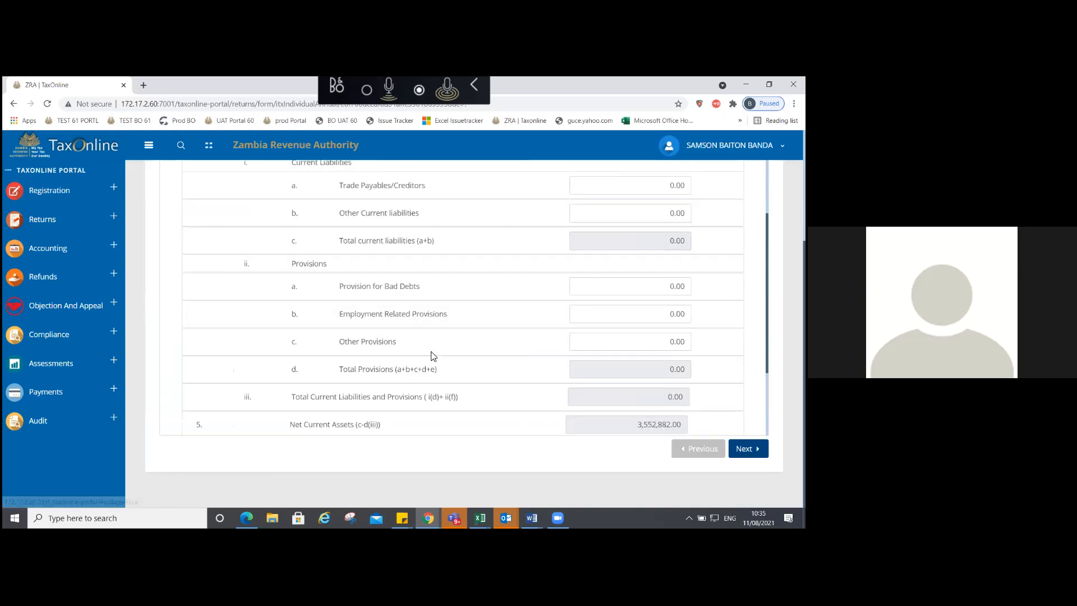
click(671, 185)
key(Delete)
key(Delete)
key(Delete)
key(Delete)
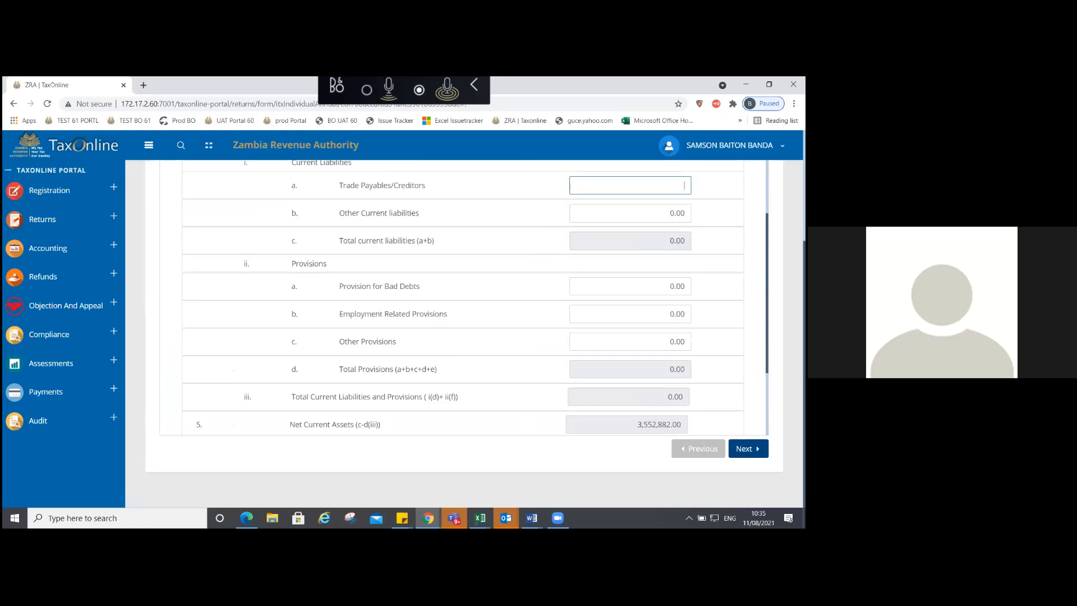
text(10232)
text(458)
key(Tab)
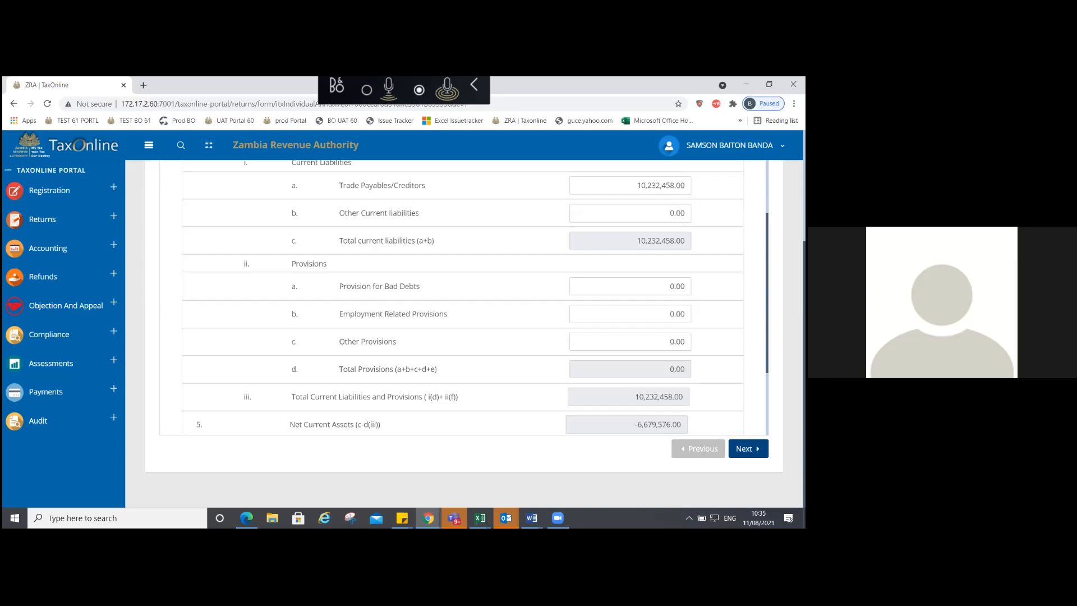
Step: Enter other current liabilities of 12,577,424
click(630, 213)
text(12)
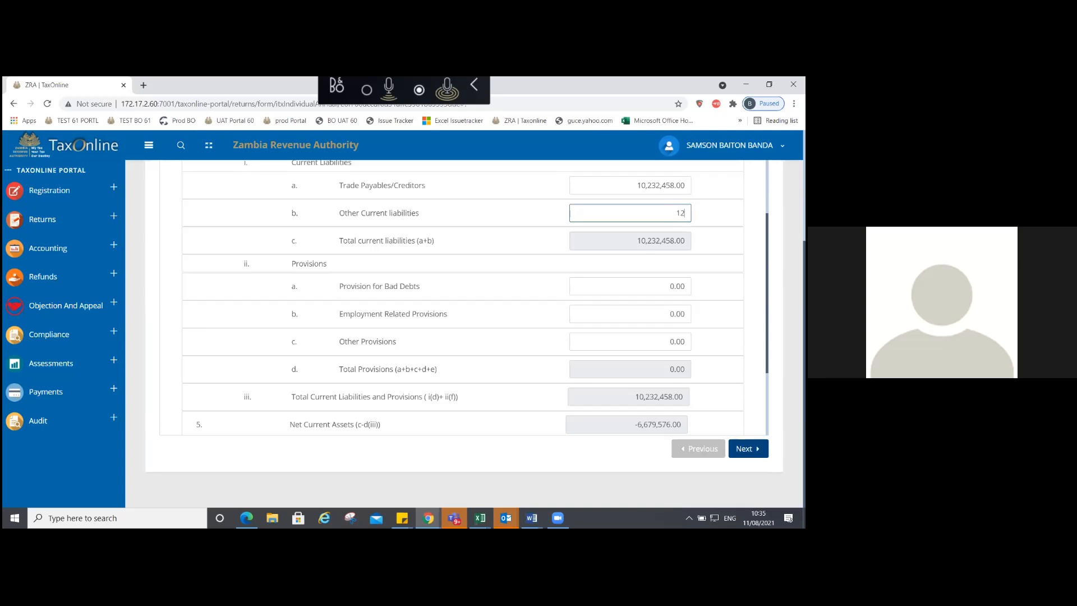
text(577424)
key(Tab)
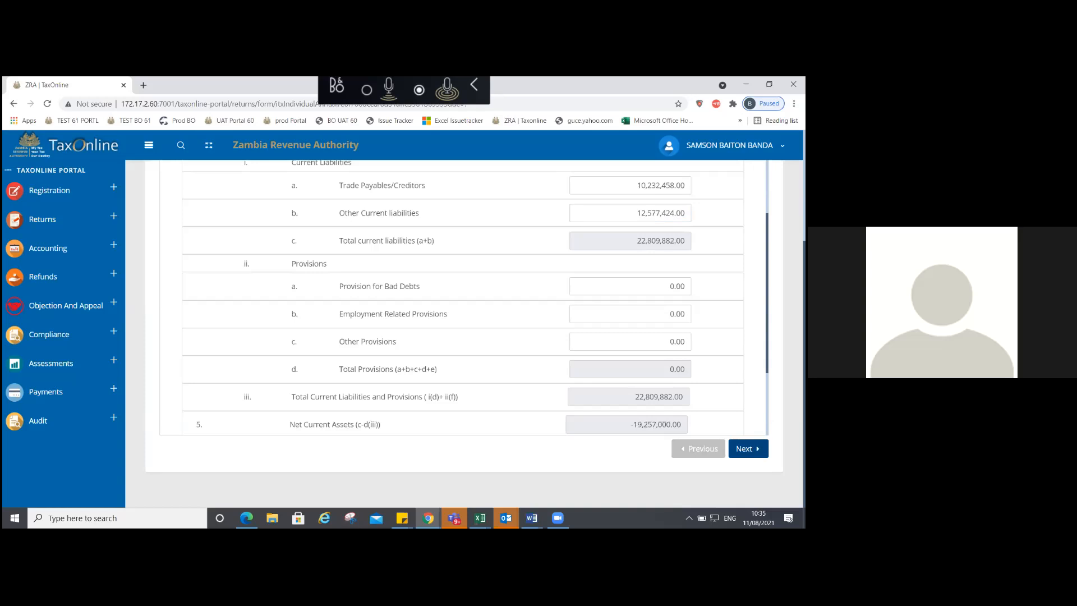
Step: Replace the 0.00 in Other Provisions with 1,132,349
click(670, 342)
key(Delete)
key(Delete)
text(1132349)
key(Tab)
scroll(463, 298, down, 3)
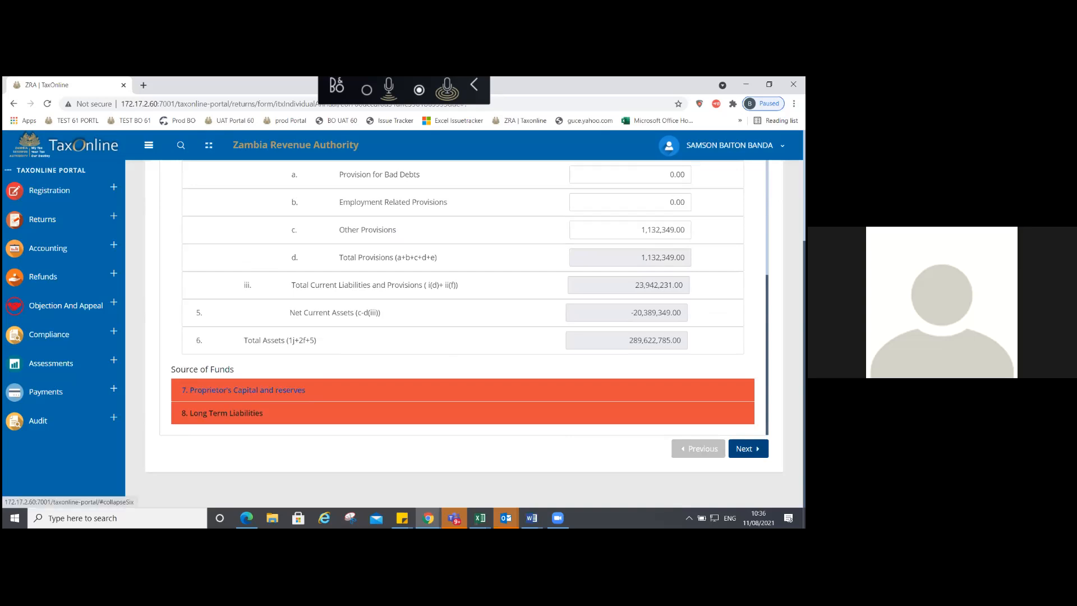
Step: Expand sections 7 and 8 and scroll down to the long-term loan rows
click(247, 390)
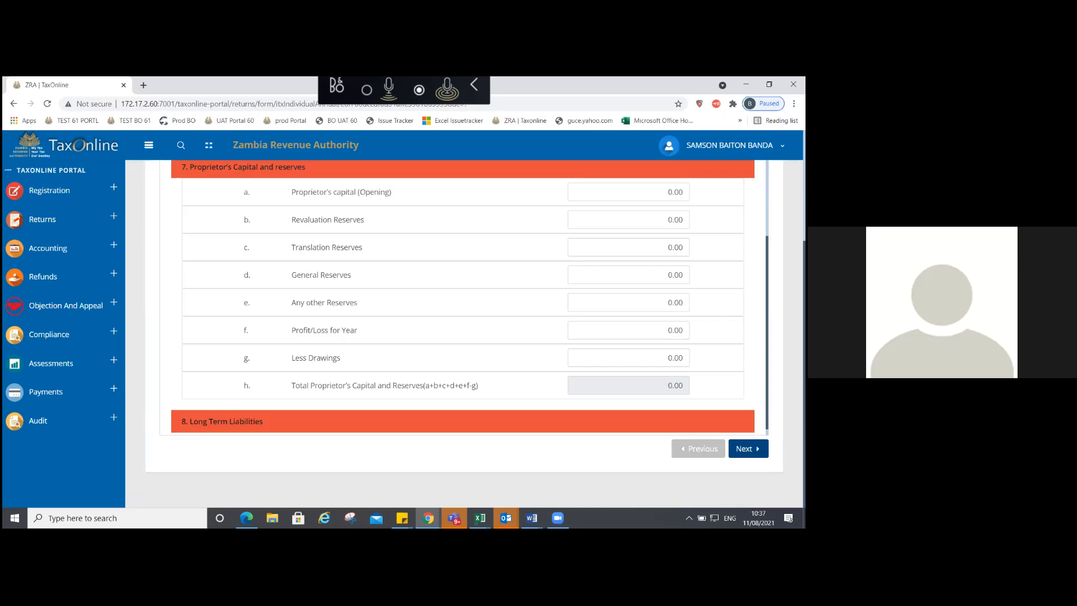
click(362, 425)
click(362, 425)
click(365, 427)
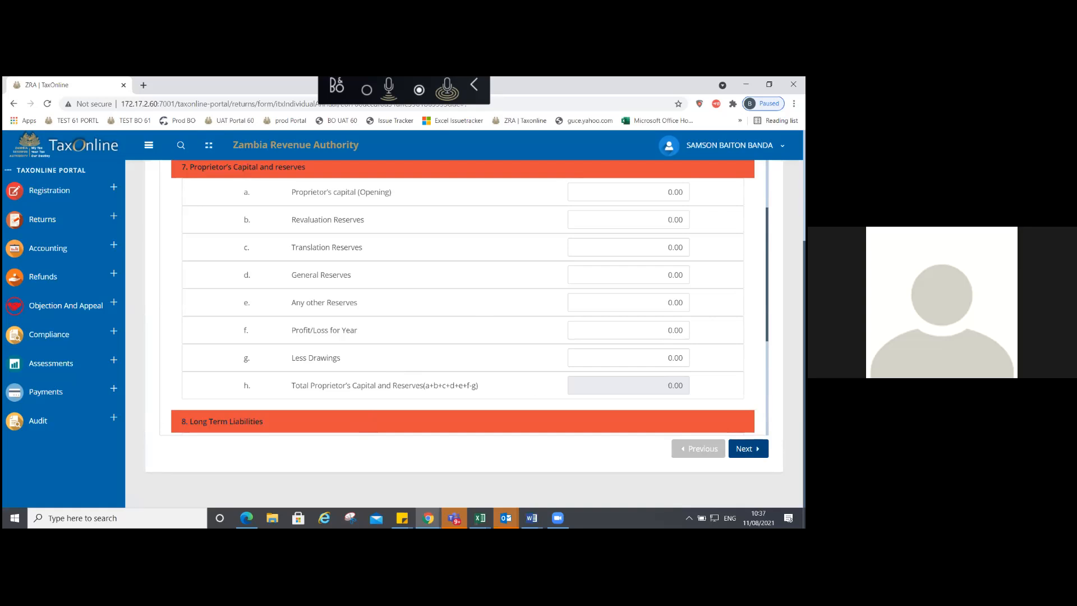
scroll(469, 297, down, 2)
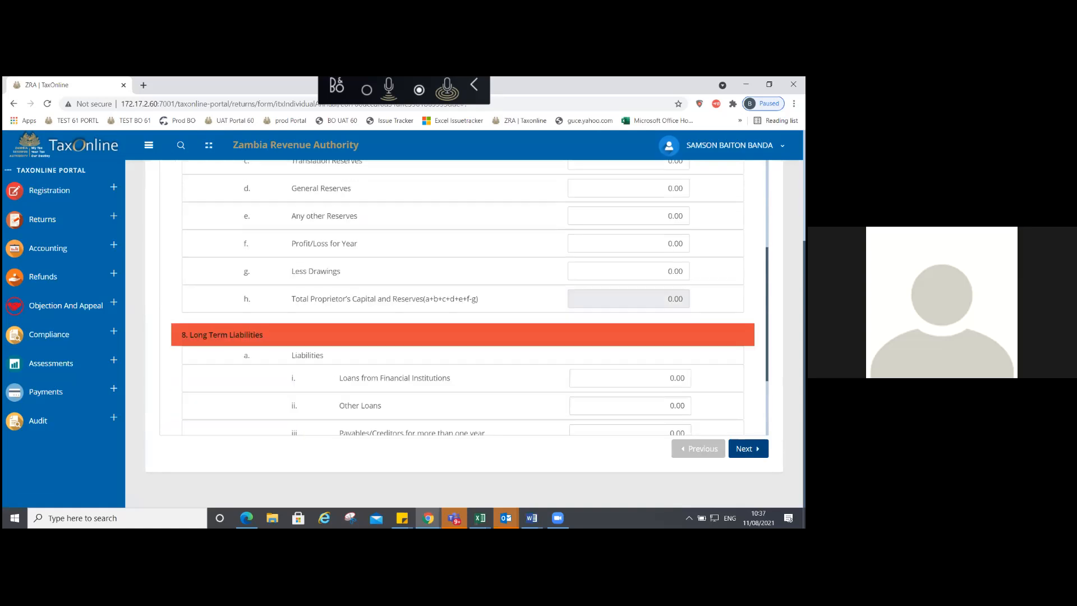
scroll(470, 298, down, 1)
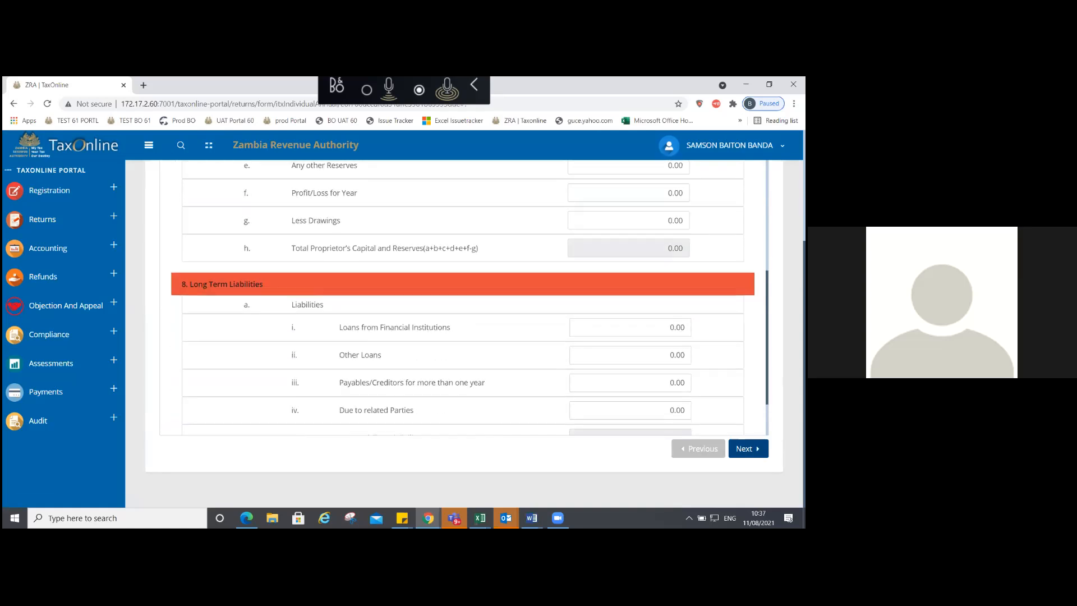
scroll(463, 298, down, 1)
Step: Leave Loans from Financial Institutions at 0.00 and enter Other Loans of 151,985,198
click(670, 262)
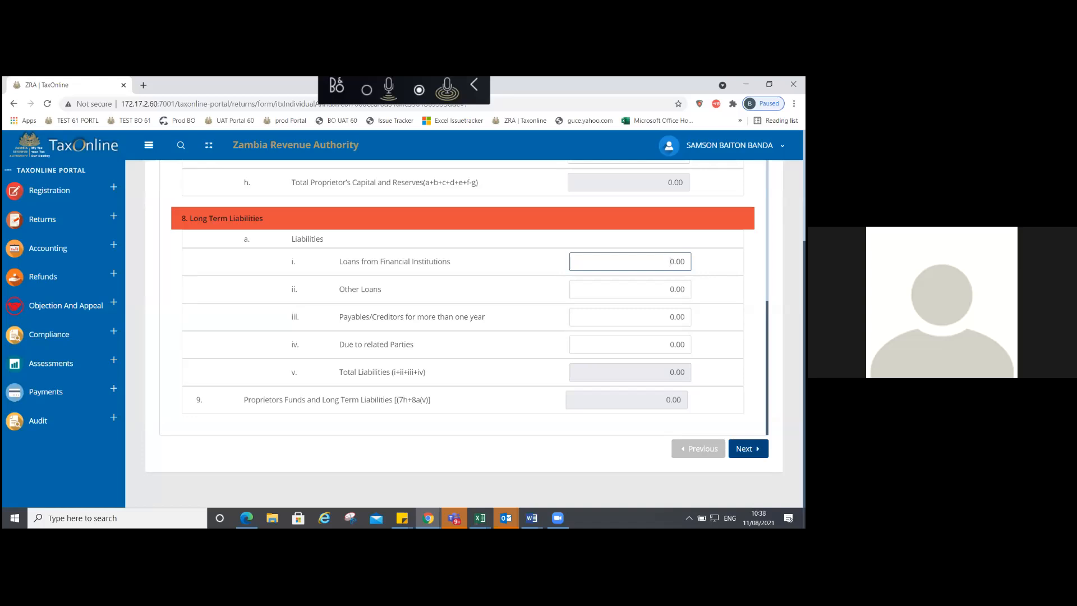
click(558, 309)
click(669, 289)
key(Delete)
key(Delete)
key(Delete)
key(Delete)
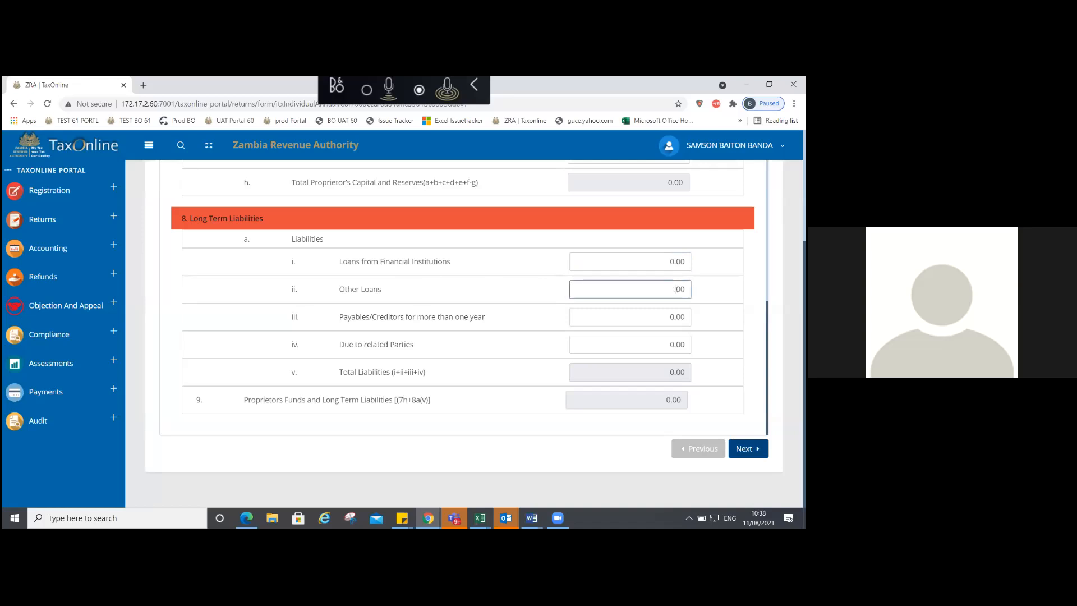
text(151985198)
key(Tab)
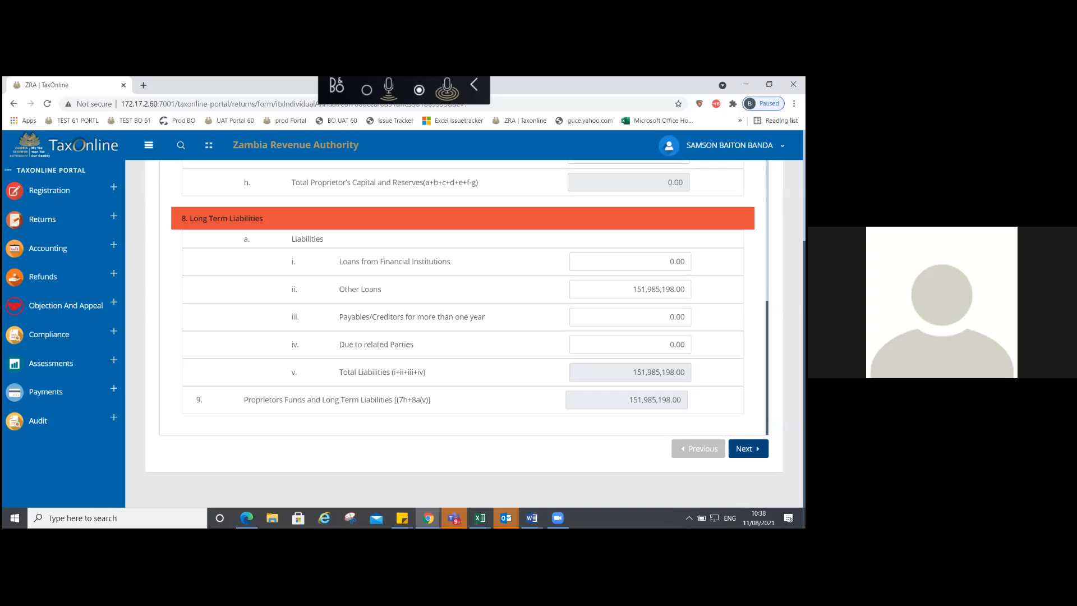
scroll(470, 298, up, 1)
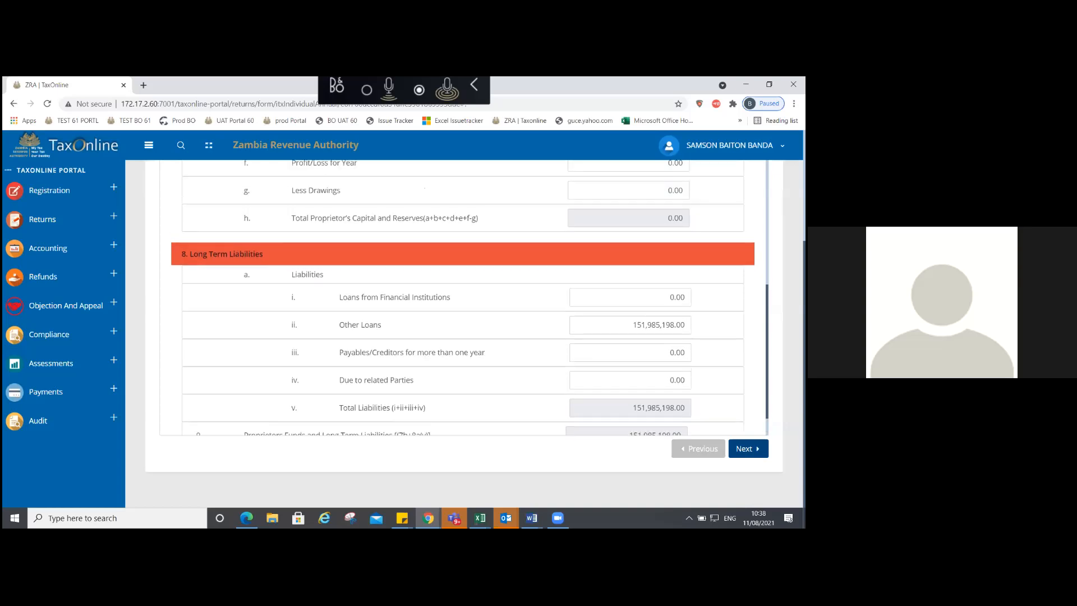
scroll(462, 297, down, 1)
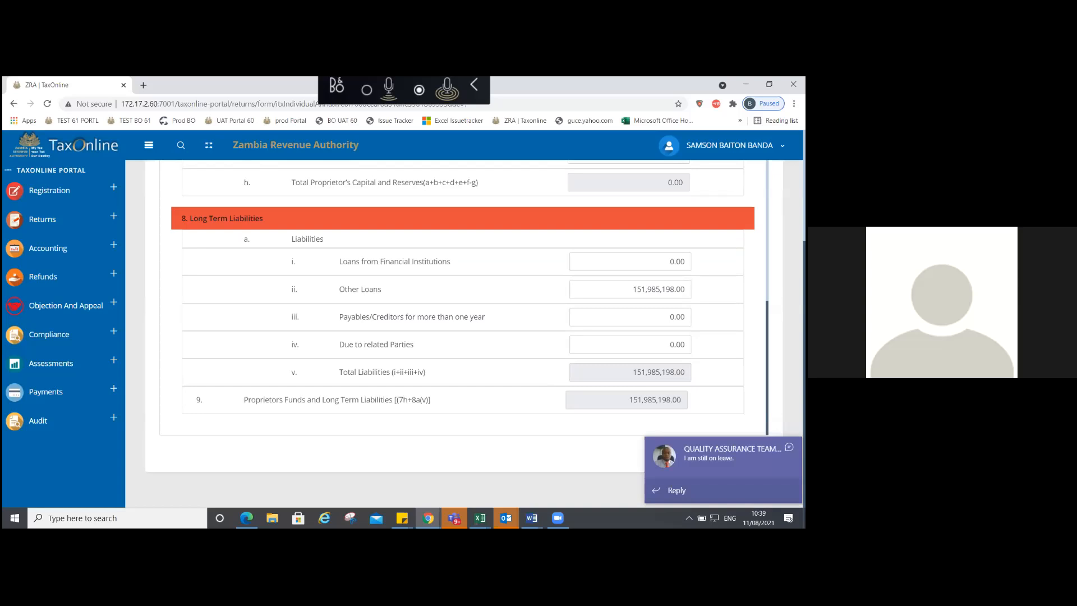
Step: Open the Current Liabilities, Current Assets, Investments and Fixed Assets sections in turn to check entries
scroll(463, 296, up, 3)
scroll(462, 295, up, 6)
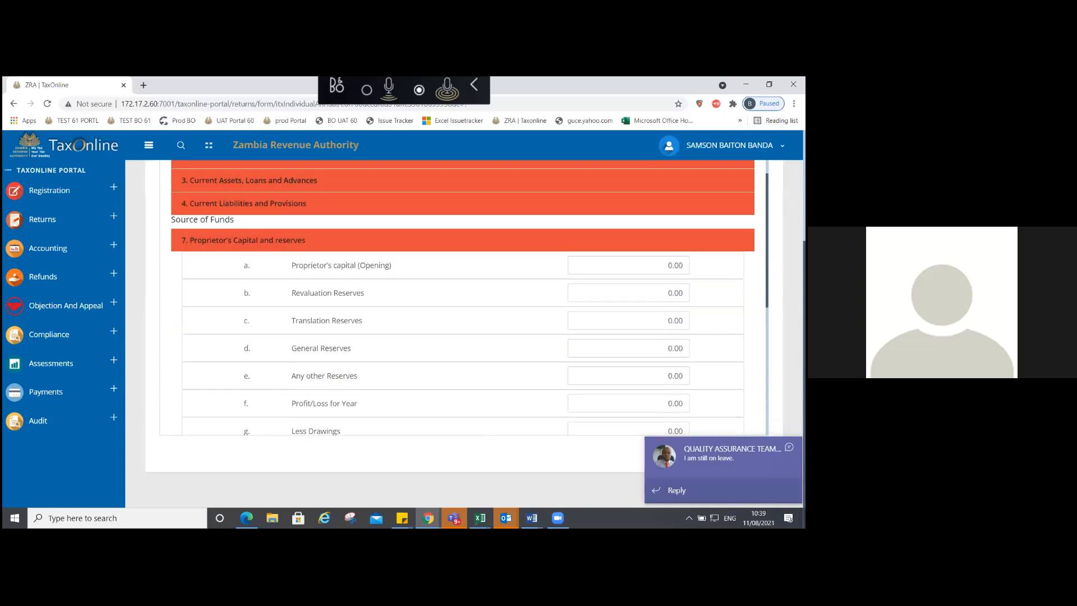
scroll(463, 298, up, 2)
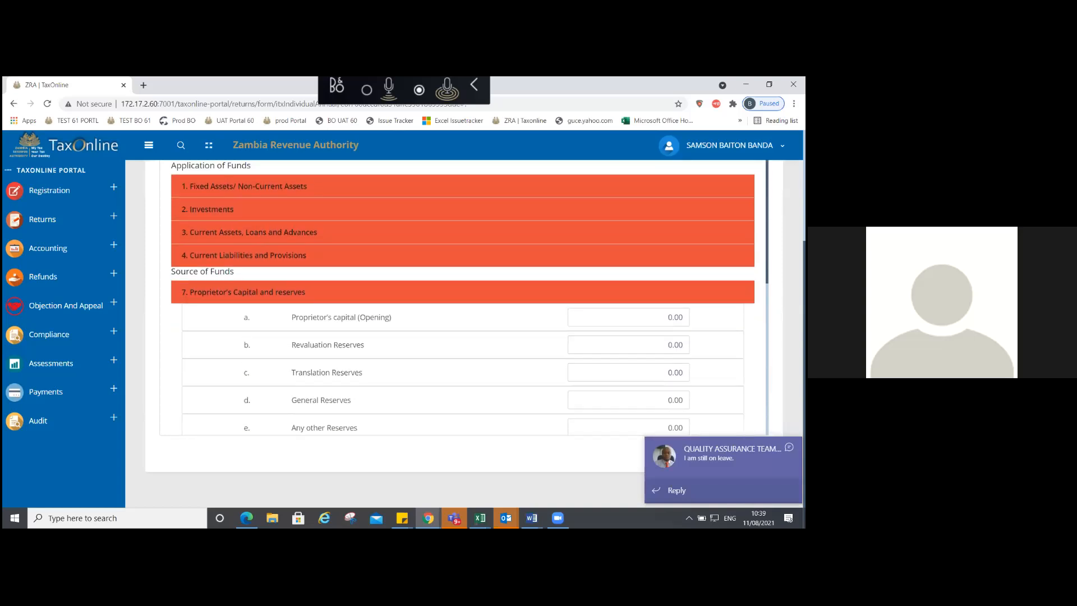
click(730, 145)
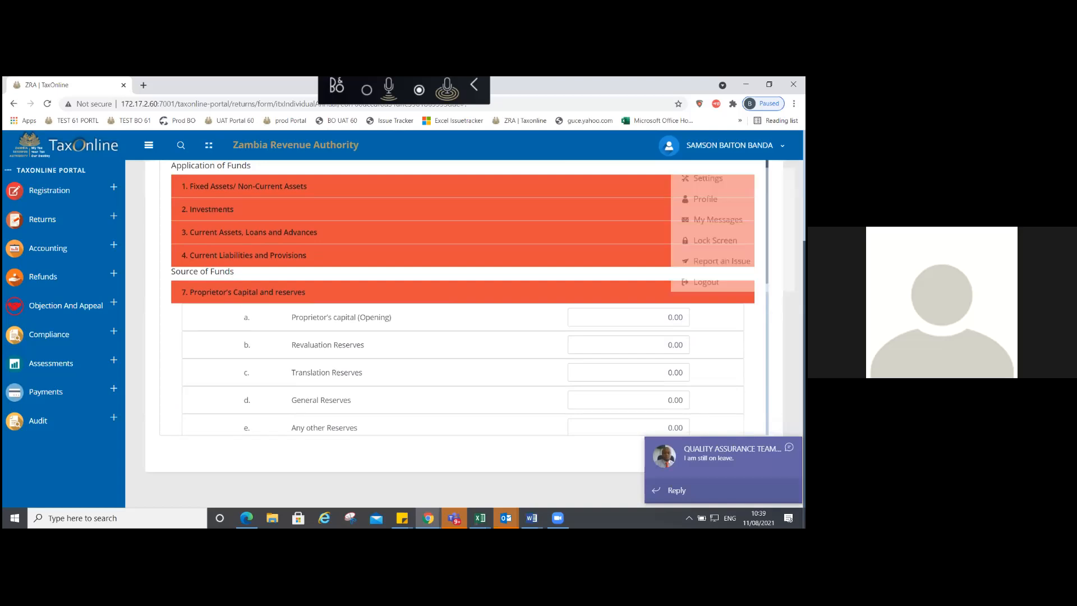
click(244, 255)
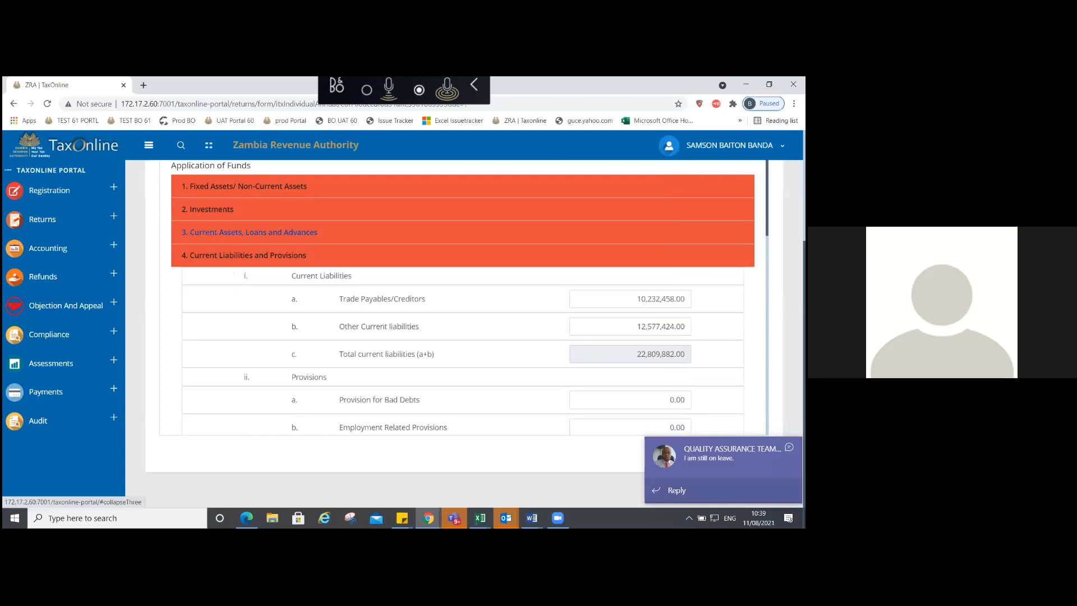
click(250, 232)
click(207, 209)
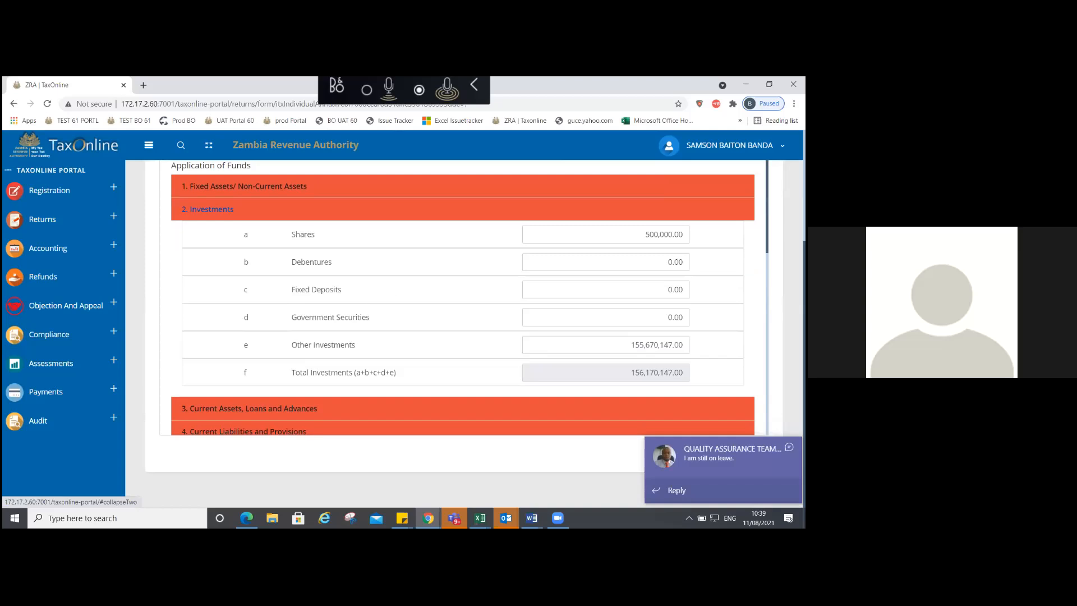
click(244, 186)
scroll(463, 297, down, 2)
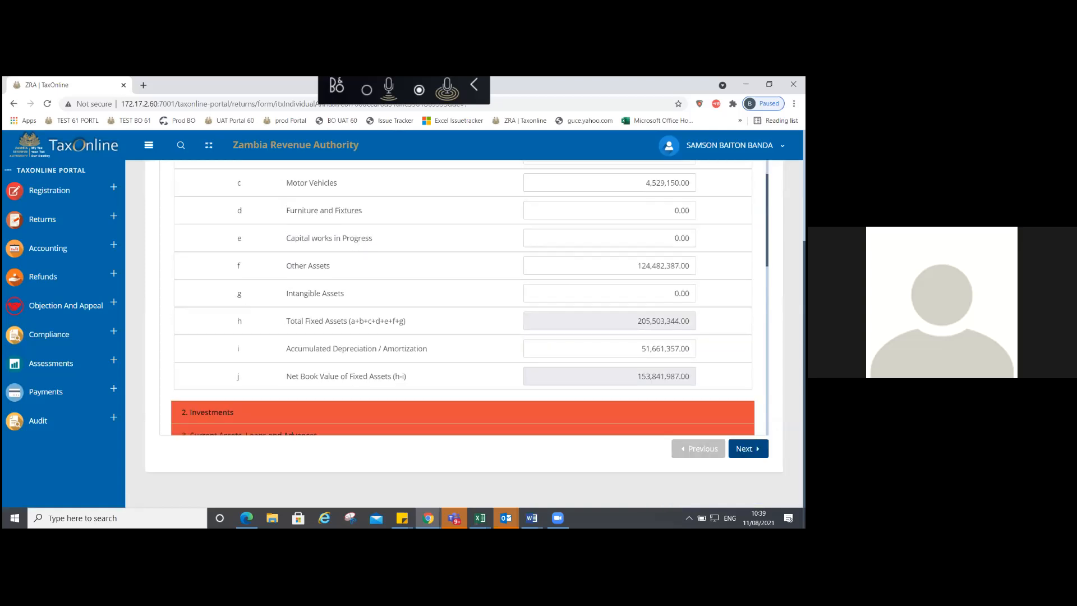
scroll(207, 308, down, 1)
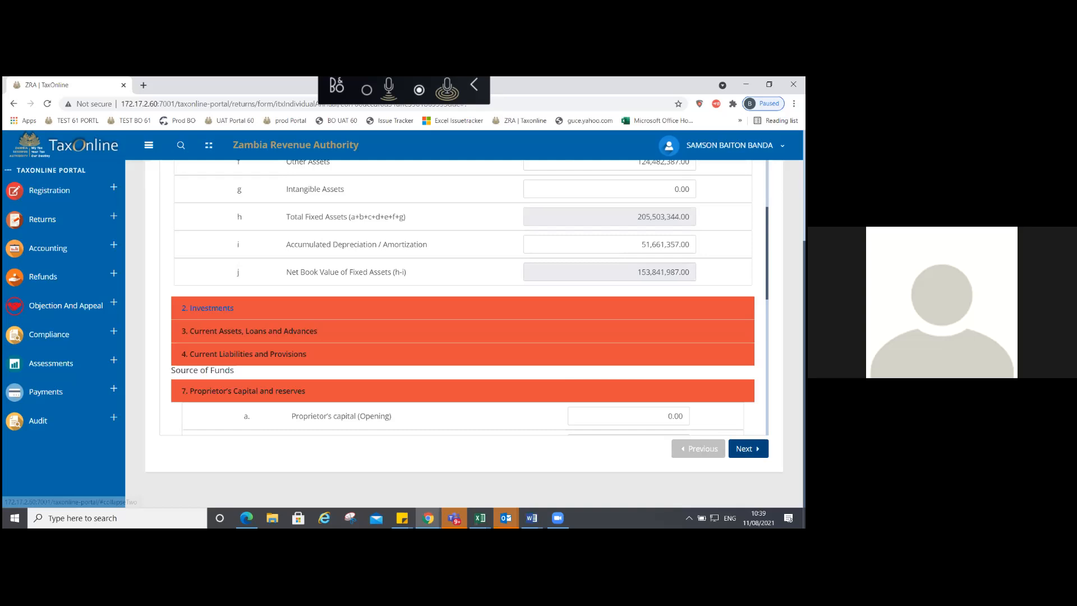
Step: Recheck Investments, Current Assets, Current Liabilities and Proprietor's Capital, confirming total assets of 289,622,785.00
click(208, 308)
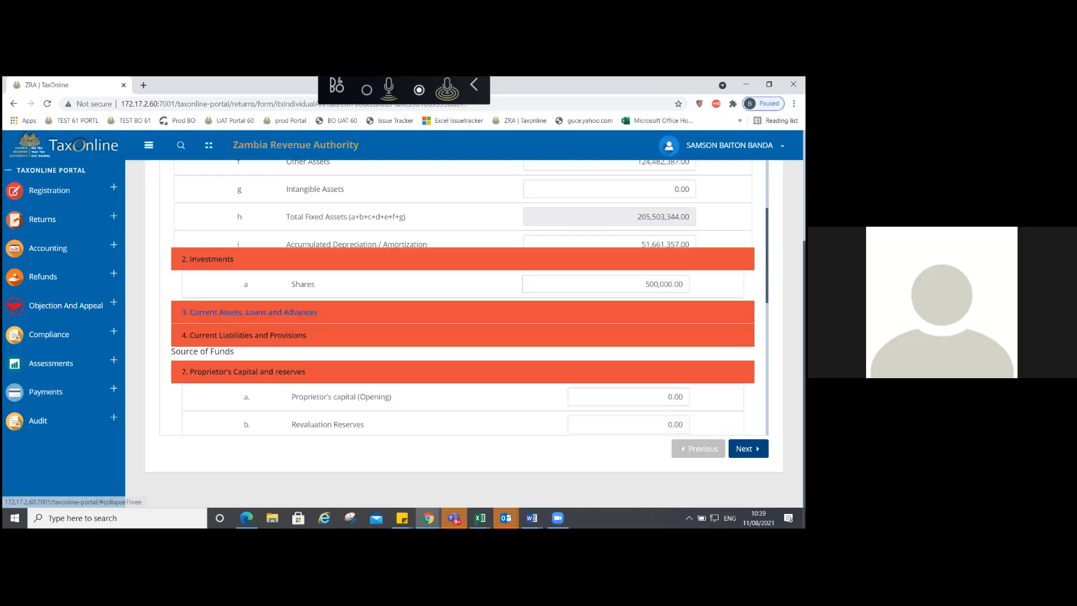
click(225, 312)
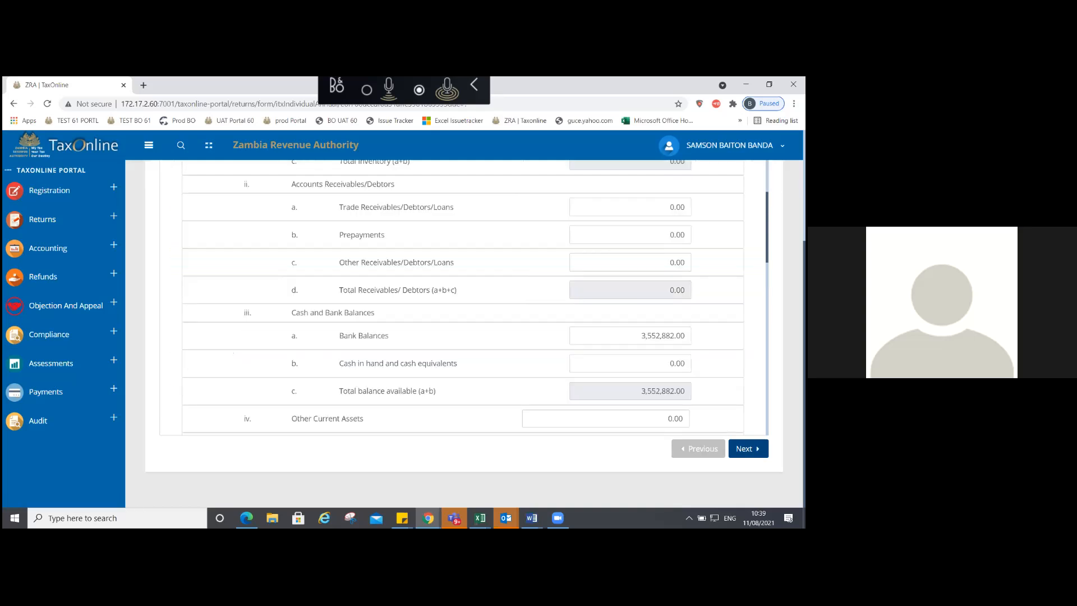
scroll(463, 298, down, 5)
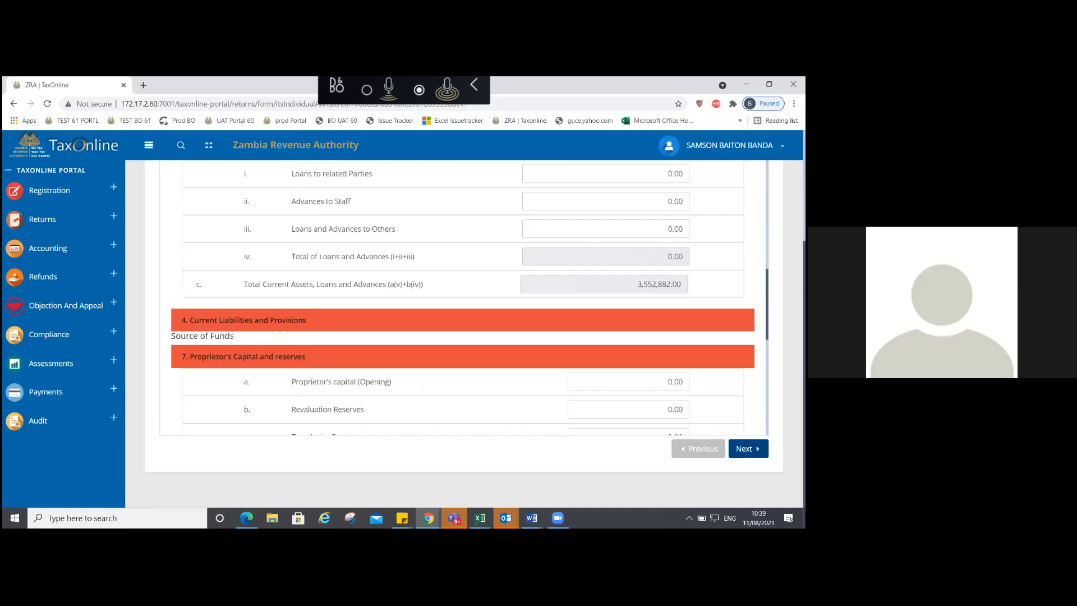
scroll(469, 299, down, 1)
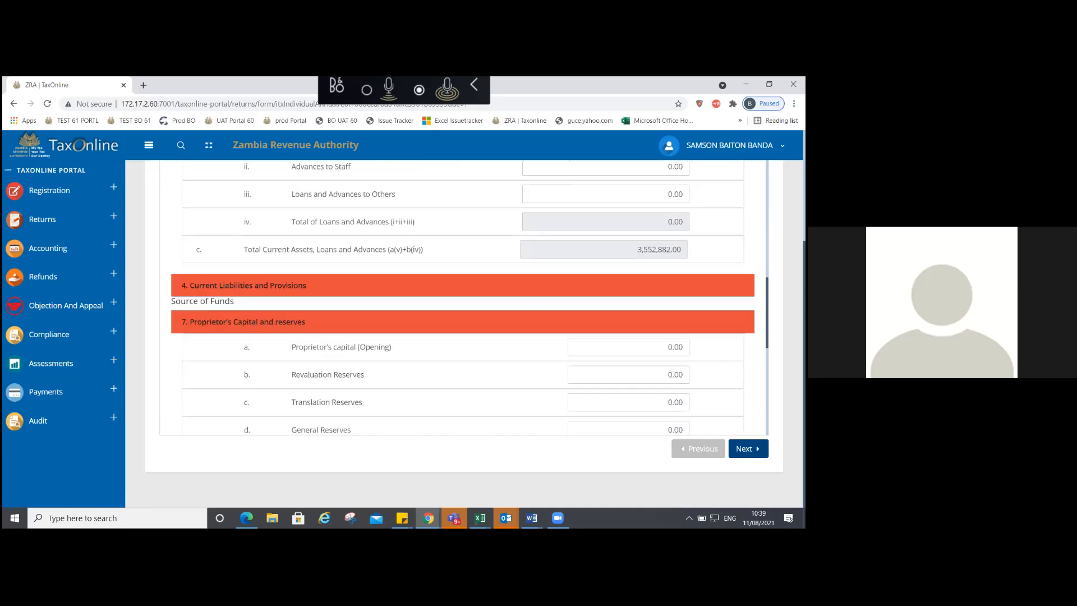
click(247, 285)
click(247, 280)
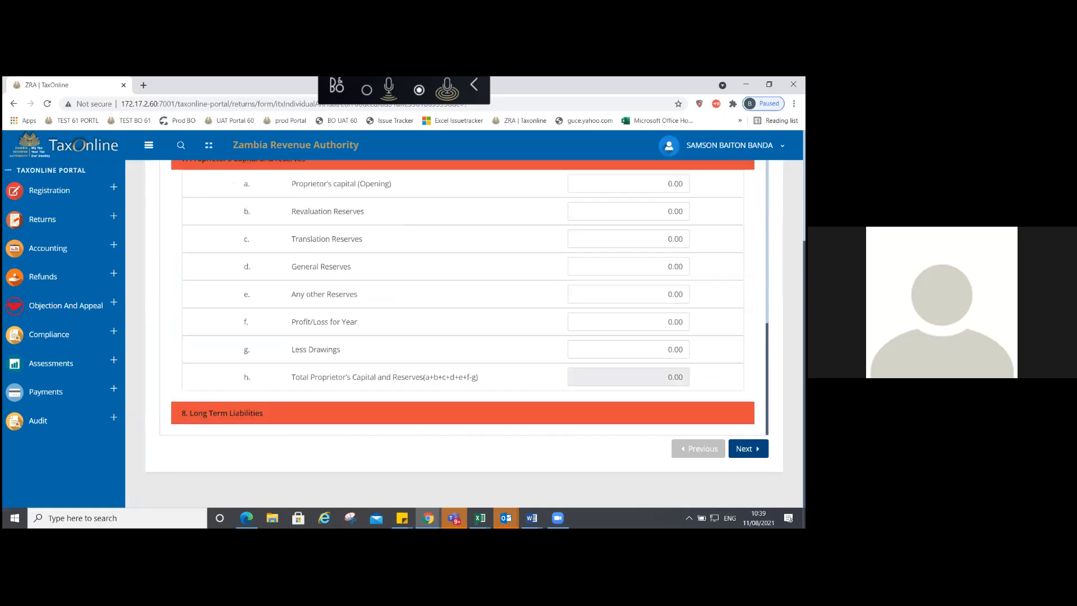
scroll(463, 297, up, 4)
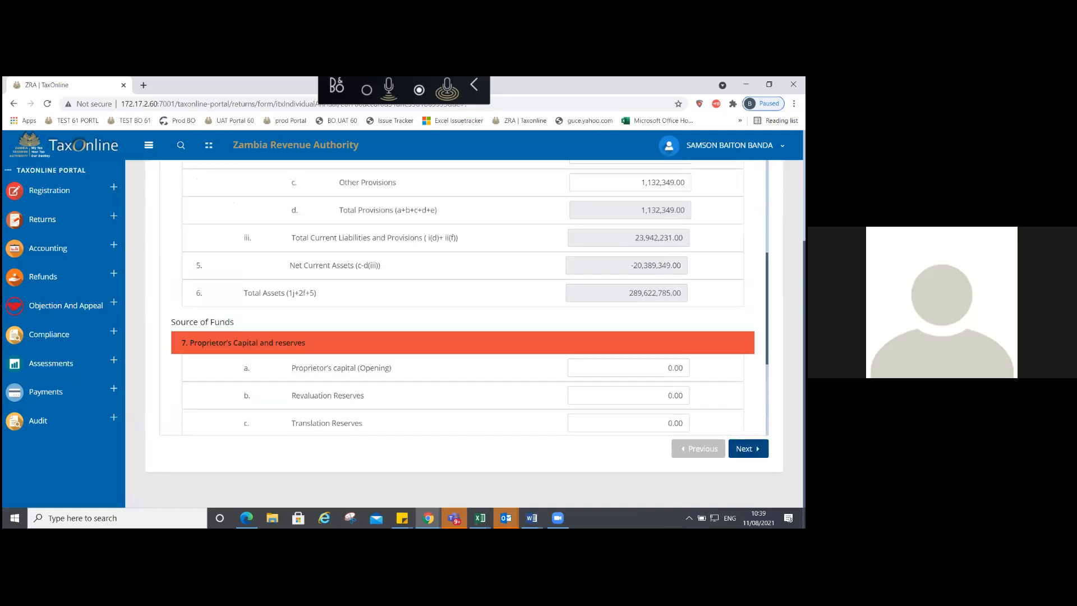
scroll(463, 298, up, 2)
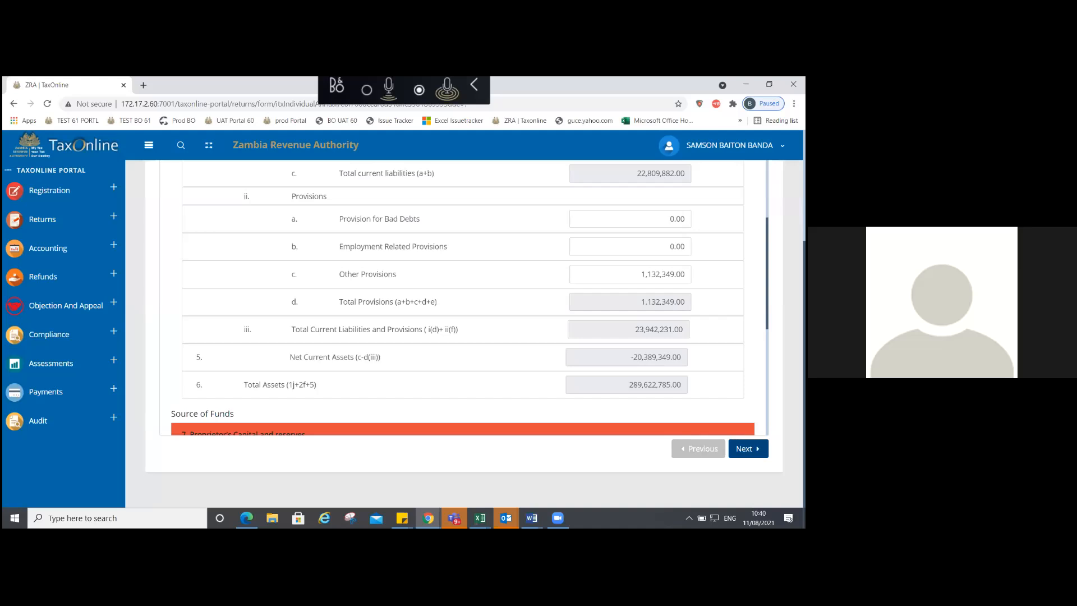
Step: Scroll down to Long Term Liabilities showing Other Loans of 151,985,198.00
scroll(463, 297, down, 5)
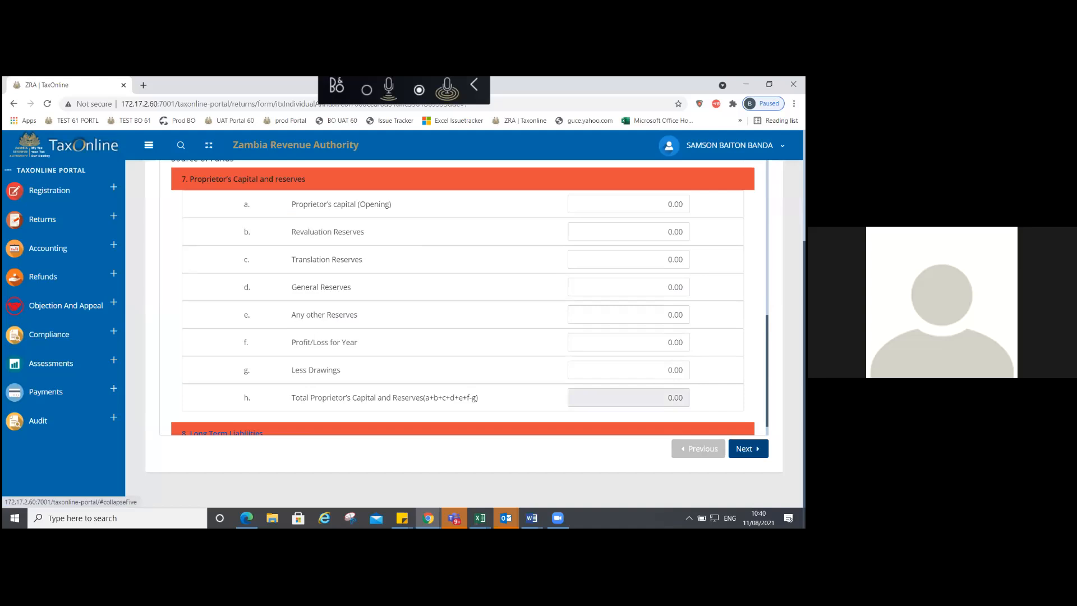
scroll(463, 297, down, 1)
scroll(463, 297, down, 3)
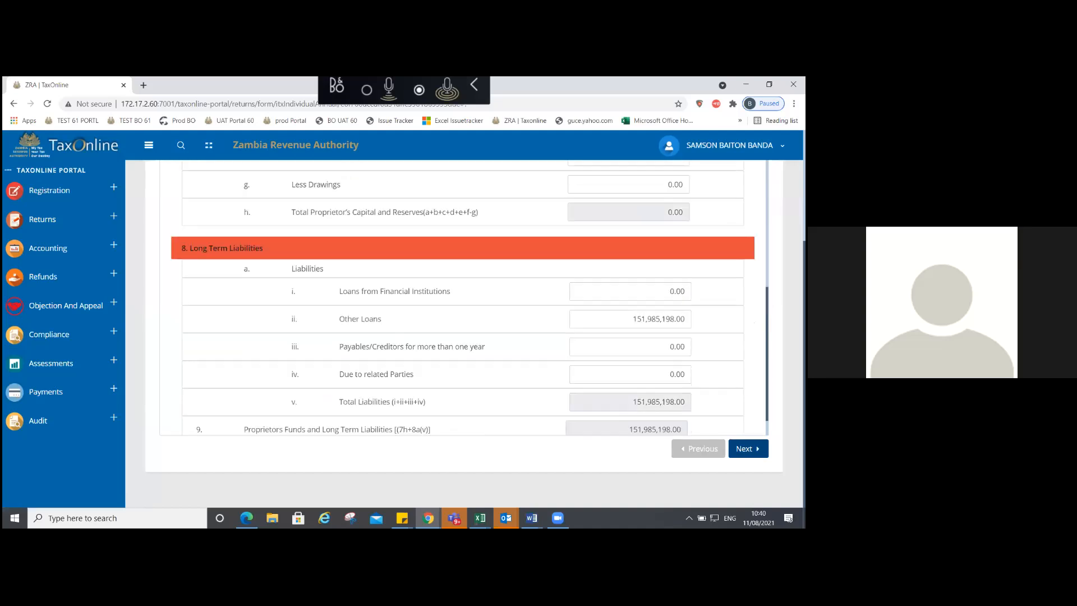
scroll(463, 297, down, 1)
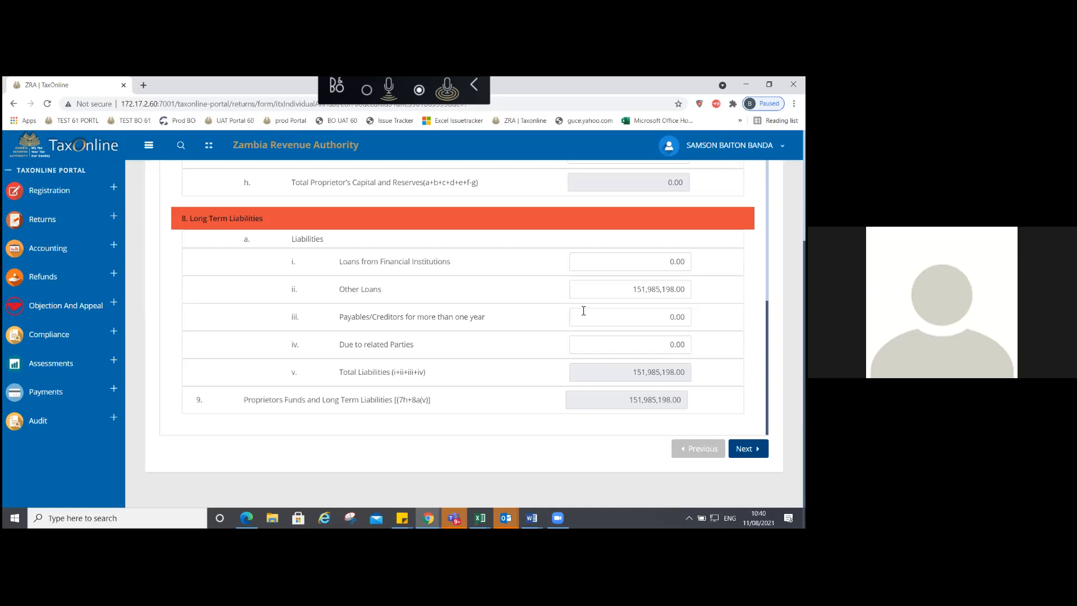
Step: Enter 137,637,587 as Loans from Financial Institutions, lifting total liabilities to 289,622,785.00
click(682, 261)
key(BackSpace)
key(BackSpace)
key(BackSpace)
key(BackSpace)
text(7,6)
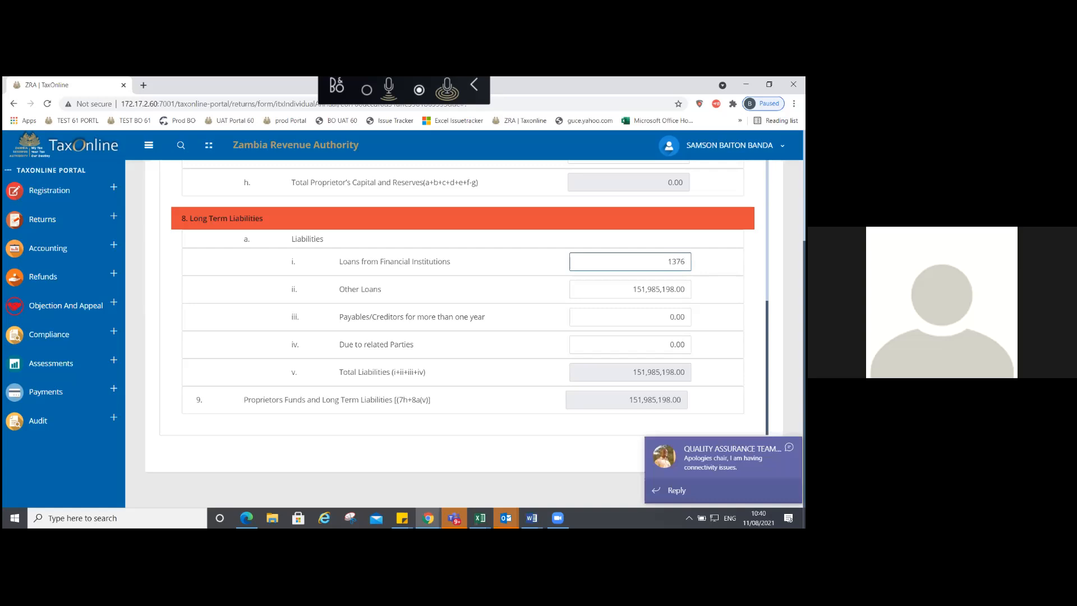
text(3)
text(7,)
text(587)
key(Tab)
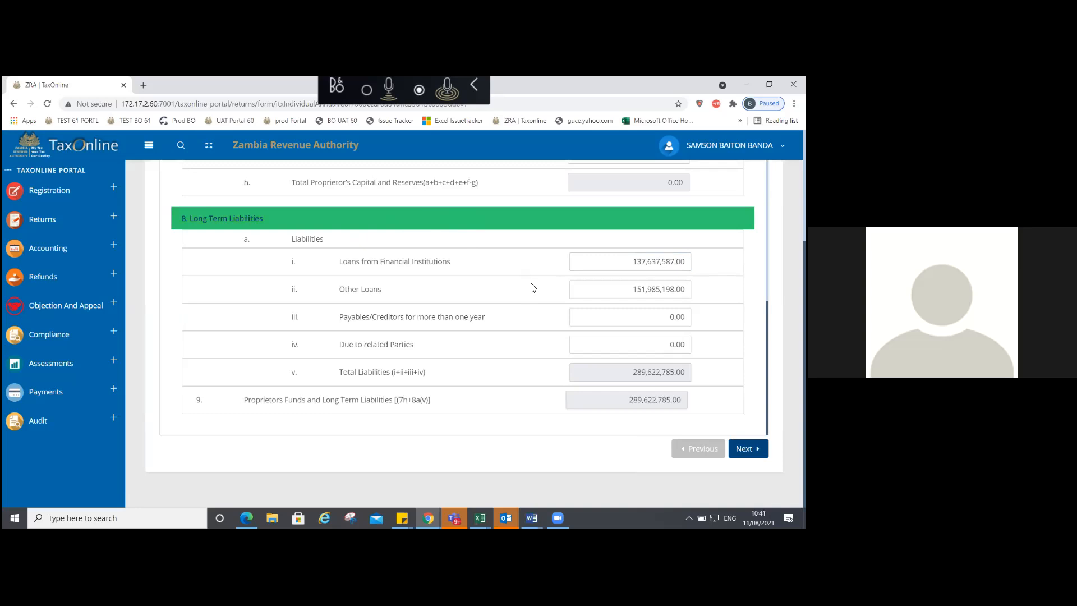
Step: Collapse Long Term Liabilities and expand Current Liabilities and Proprietor's Capital for review
click(542, 223)
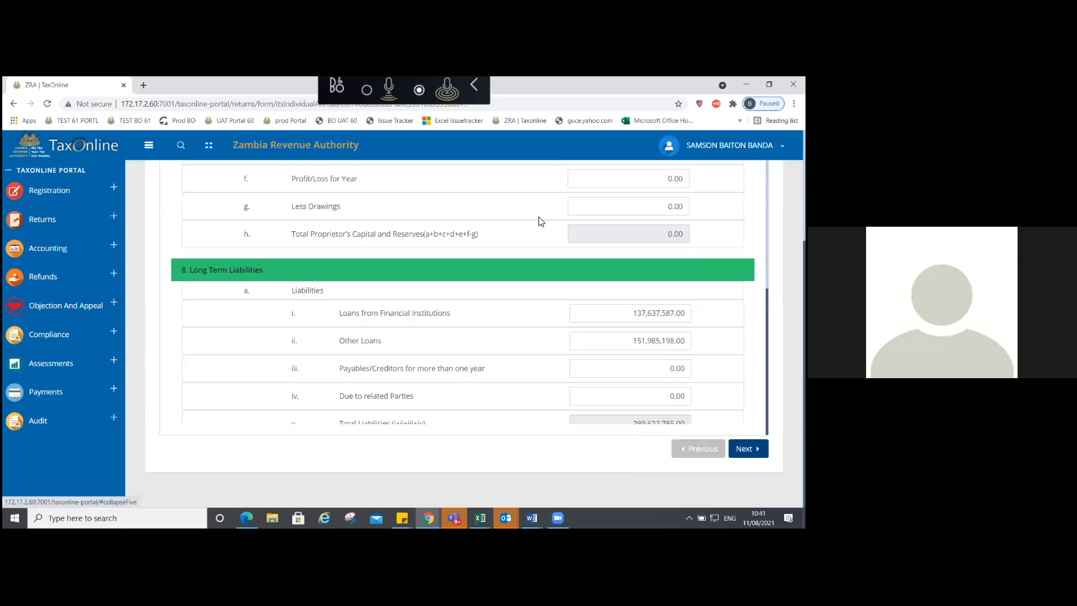
scroll(469, 298, up, 3)
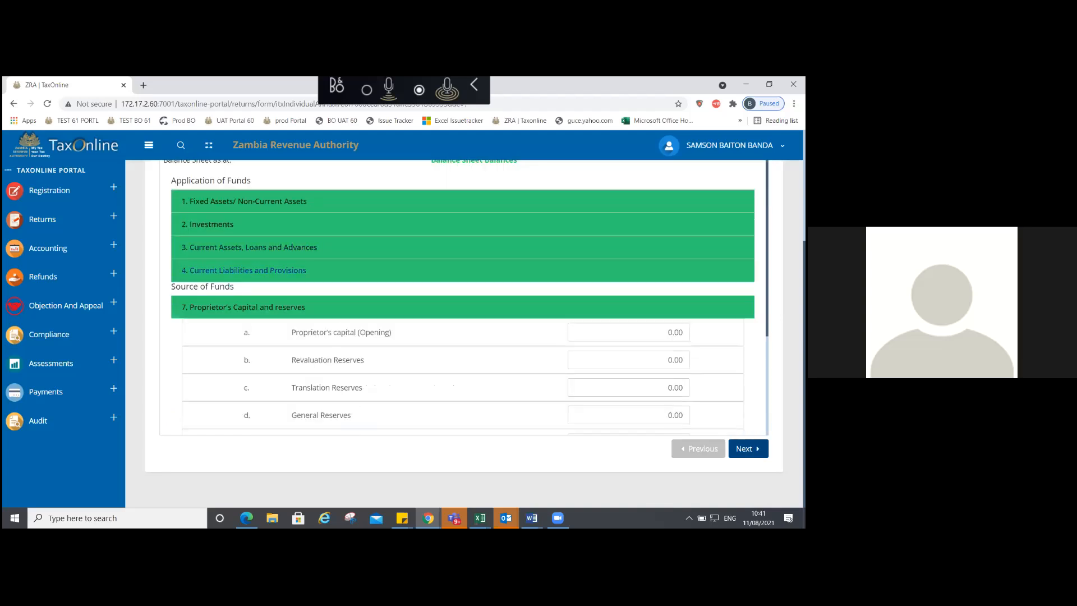
click(278, 270)
click(247, 419)
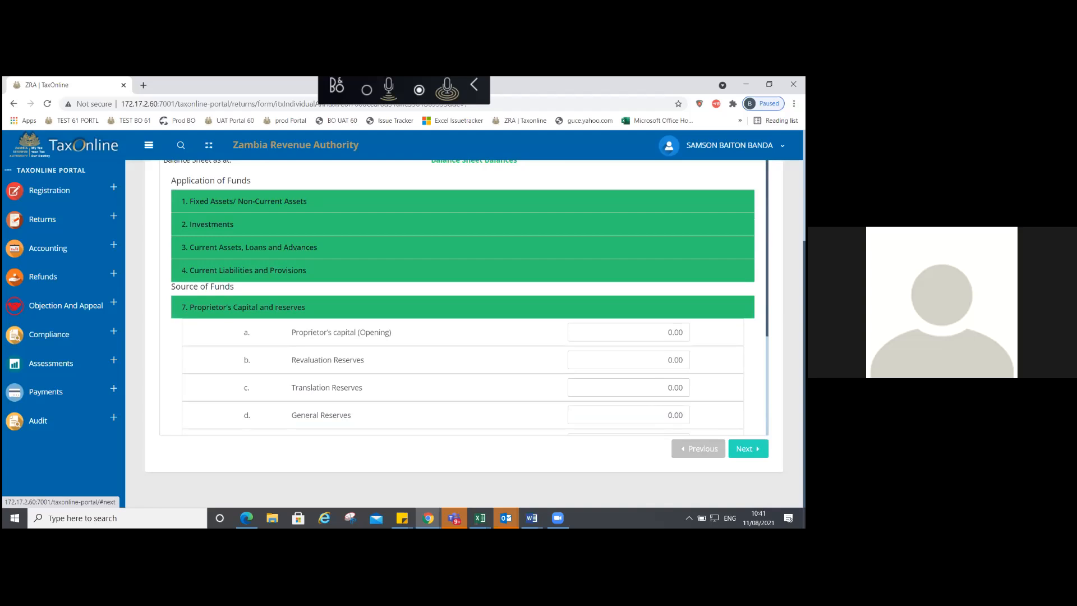
Step: Move to the income statement and enter Sales / Gross Turnover of 200,000,000.00
click(748, 449)
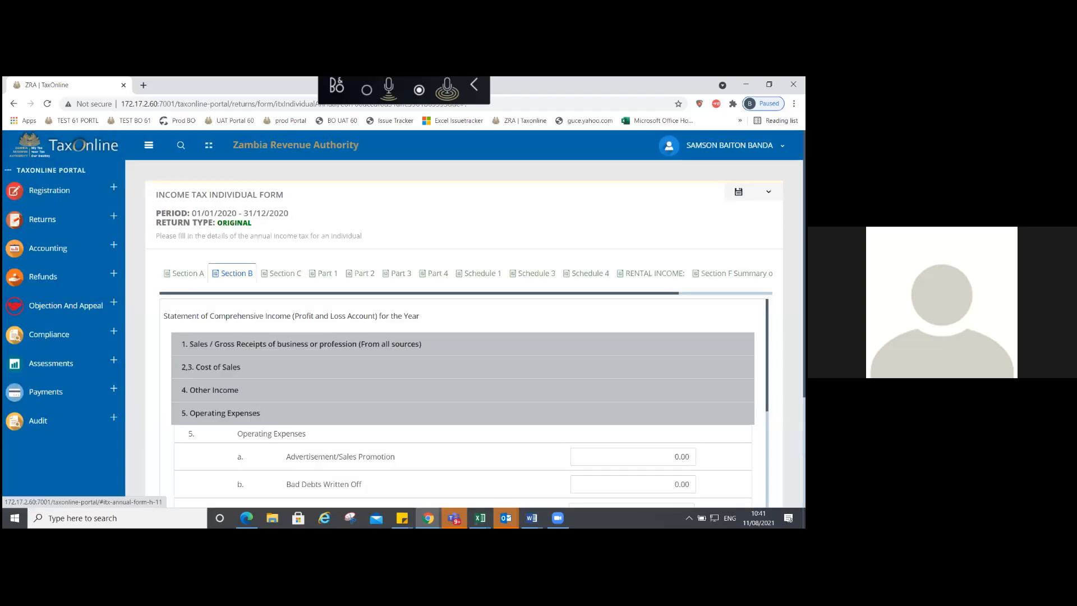
scroll(465, 314, down, 3)
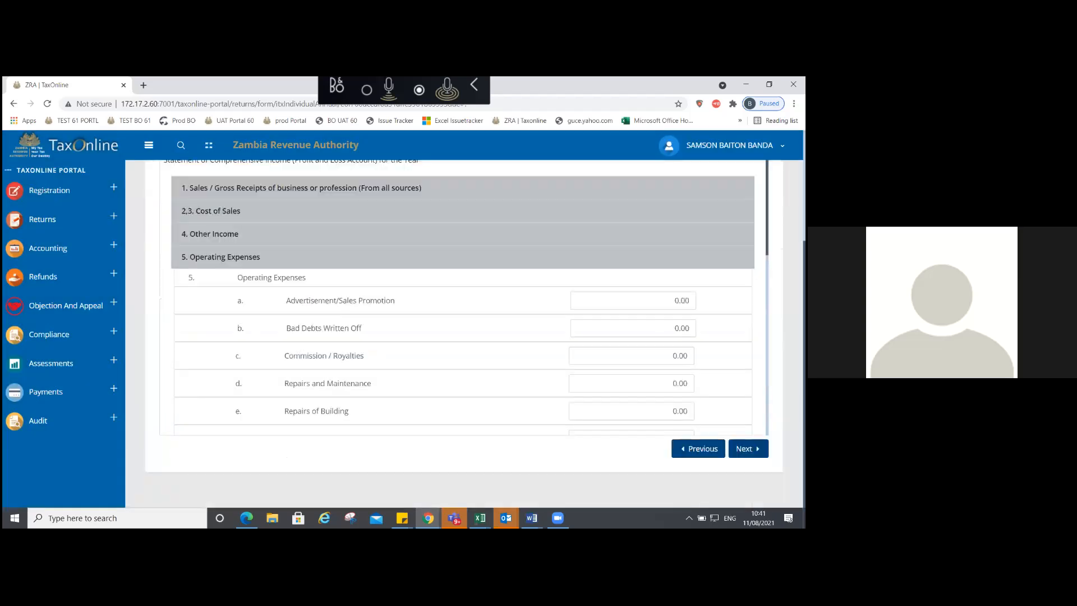
click(264, 187)
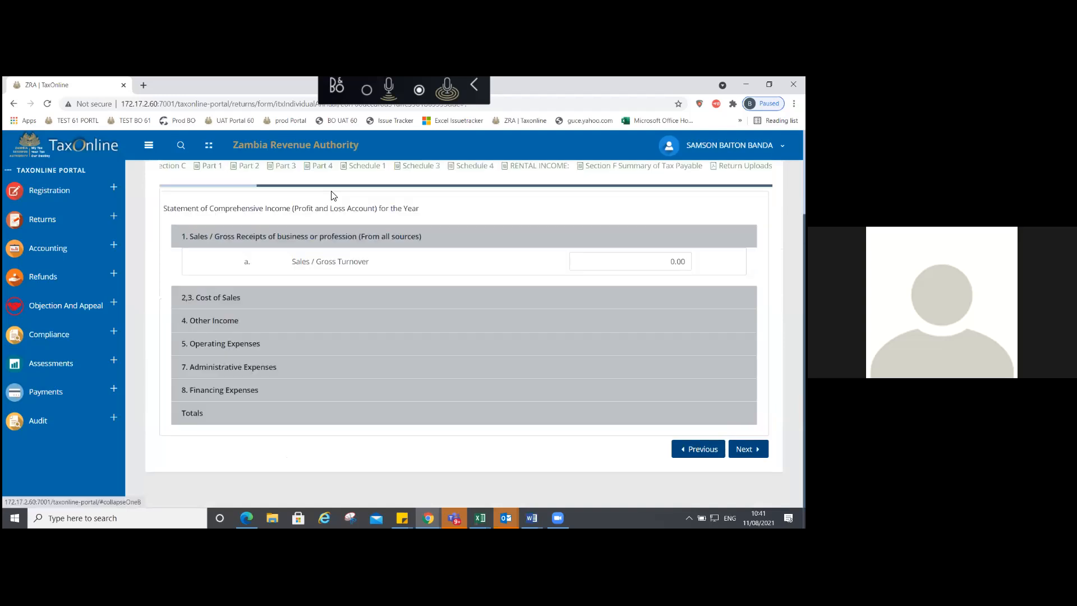
click(631, 261)
text(20,000,00)
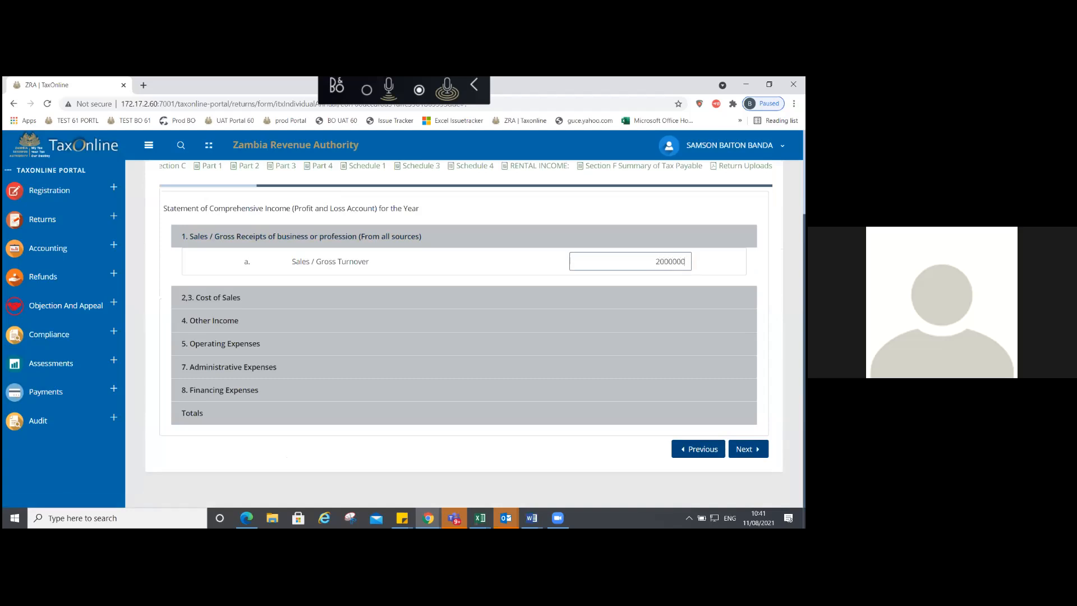
text(0)
key(Tab)
click(661, 261)
text(000.00)
key(Tab)
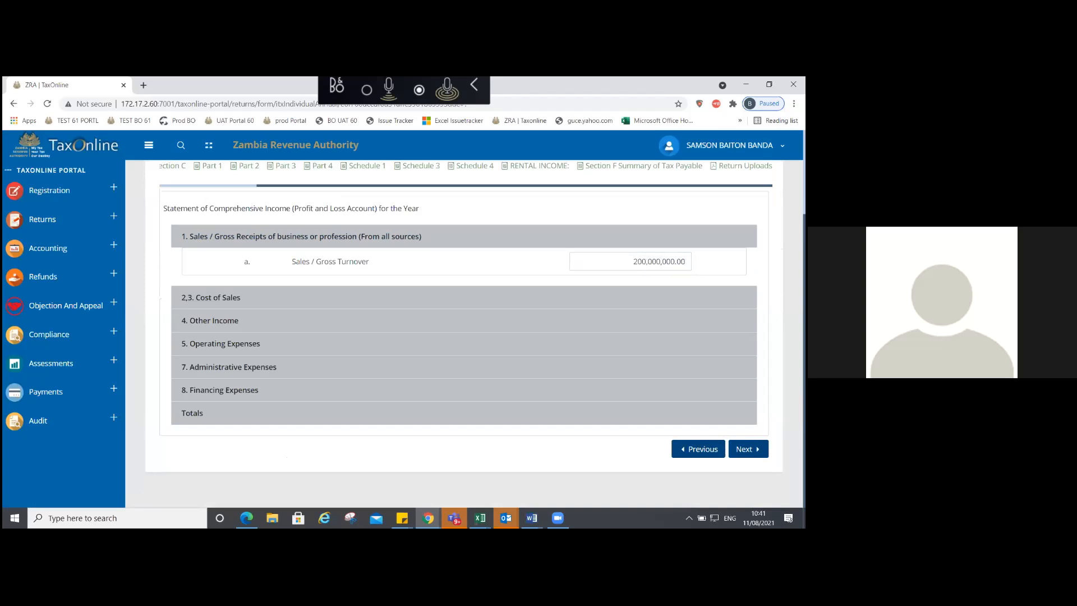
Step: Enter Opening Inventory of 75,000,000.00 under Cost of Sales
click(537, 297)
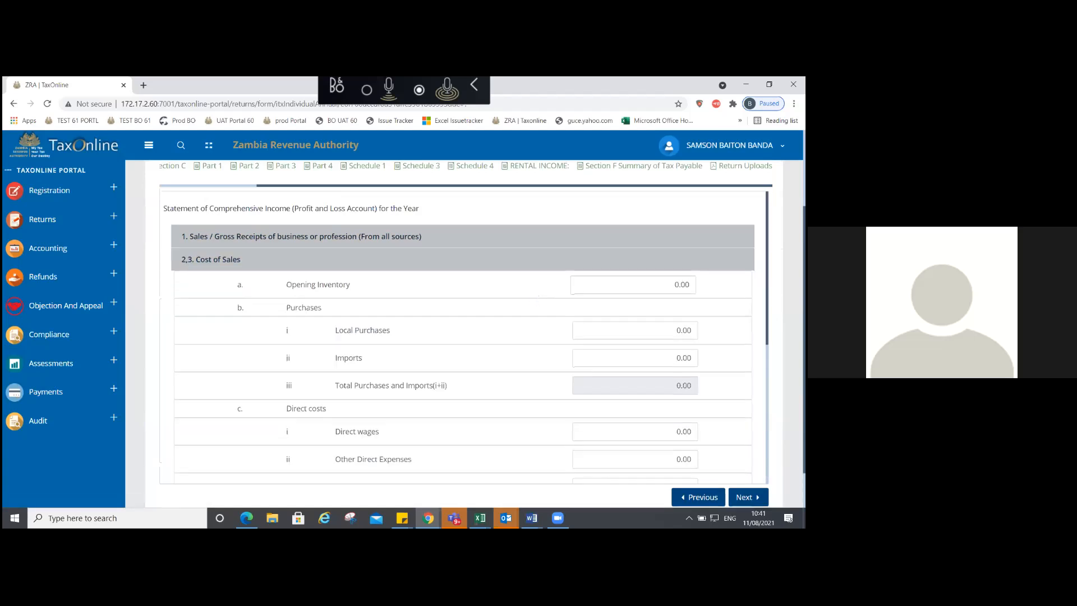
click(633, 284)
text(7500000)
key(Tab)
click(675, 285)
text(0)
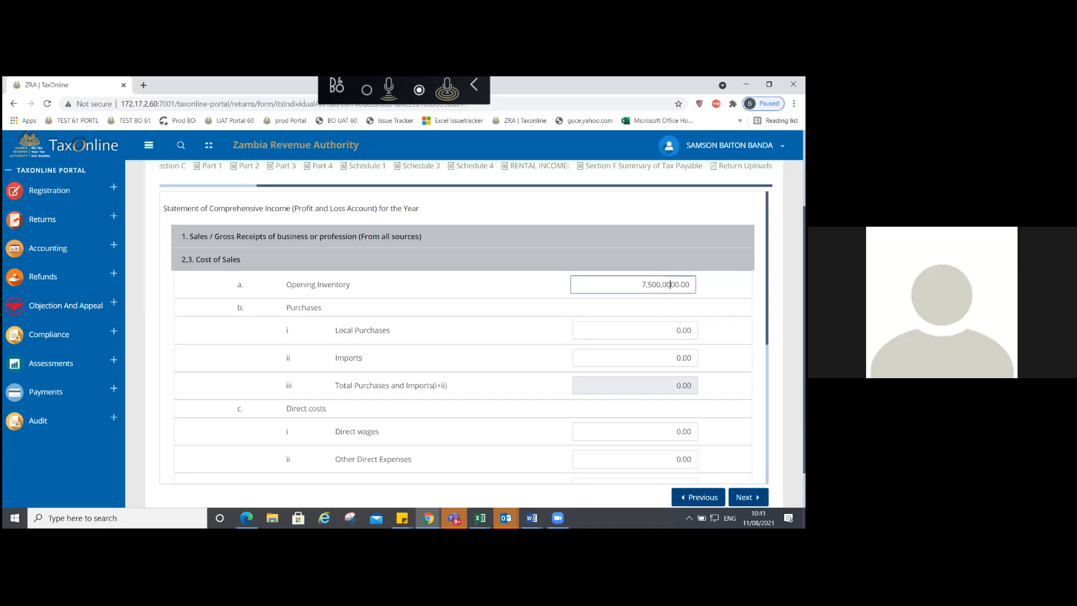
click(219, 259)
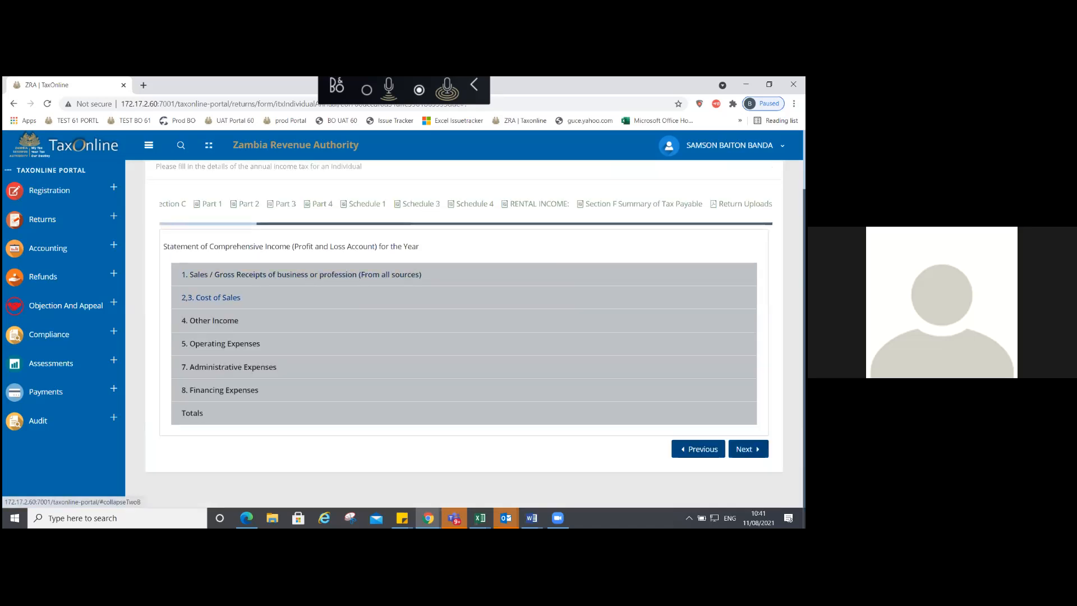
click(505, 297)
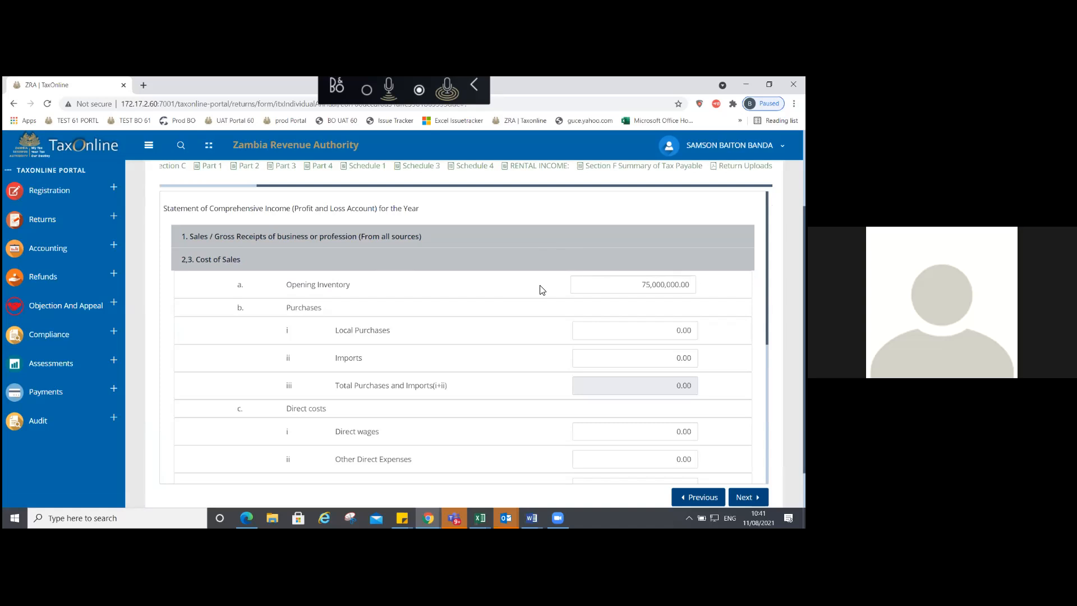
click(425, 264)
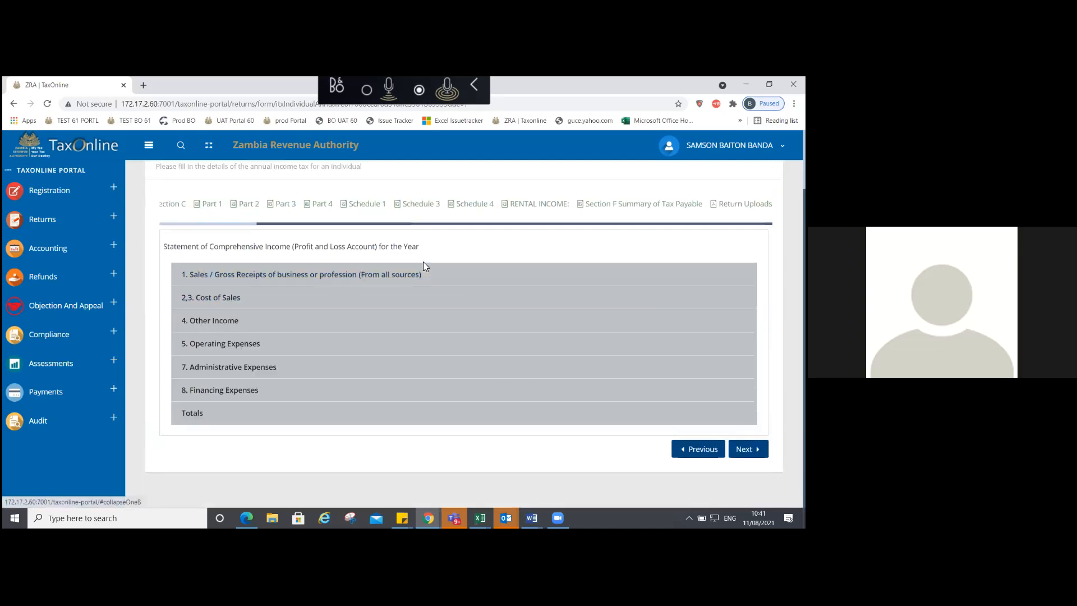
Step: Enter Rent of 4,000,000 under Other Income
click(241, 321)
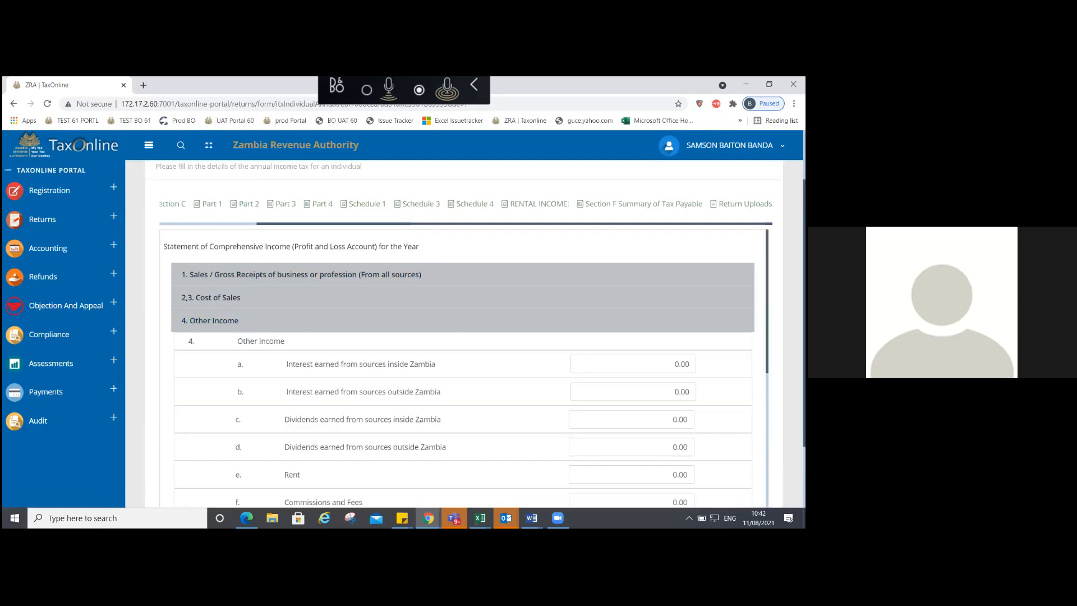
scroll(463, 364, down, 2)
scroll(462, 365, down, 1)
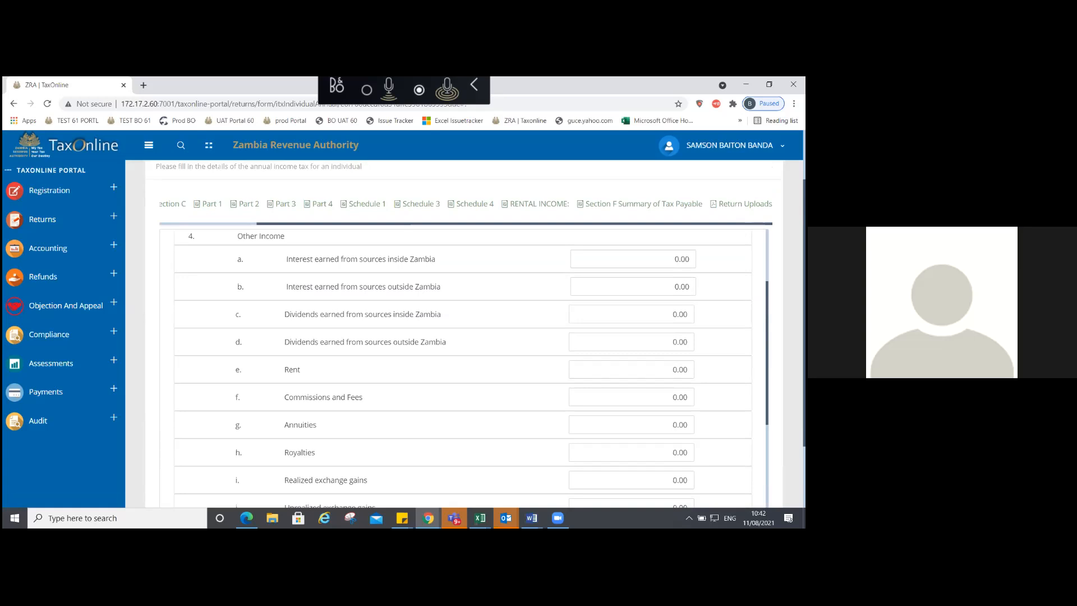
double_click(680, 370)
text(4000000)
click(516, 367)
Step: Enter operating expenses: Power and Water 50,000, Fuel 200,000, Preliminary Business Expenses 6,000,000
scroll(464, 370, down, 3)
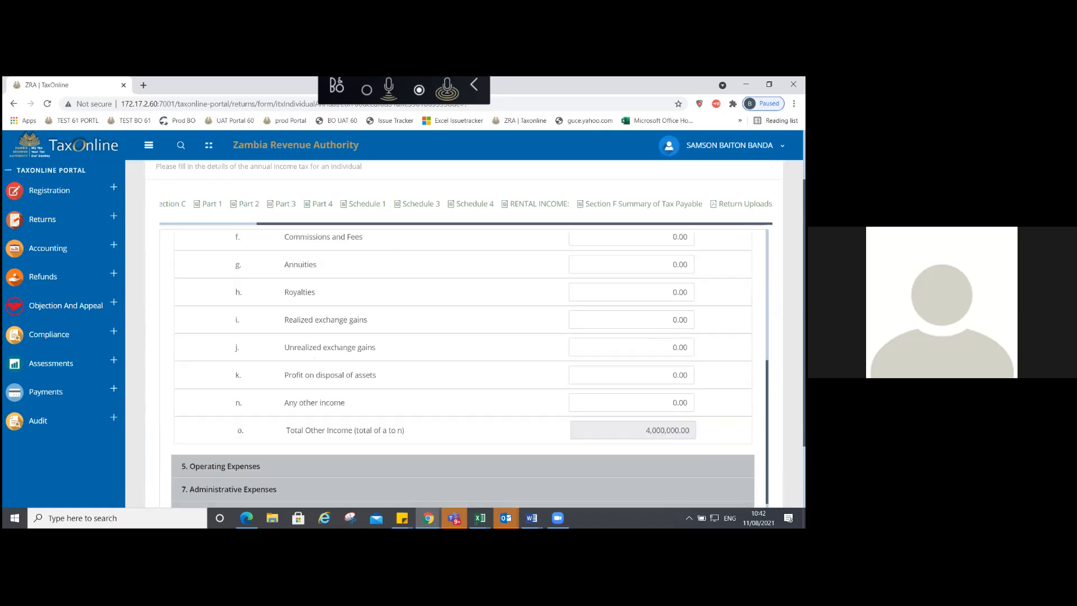
scroll(463, 370, down, 1)
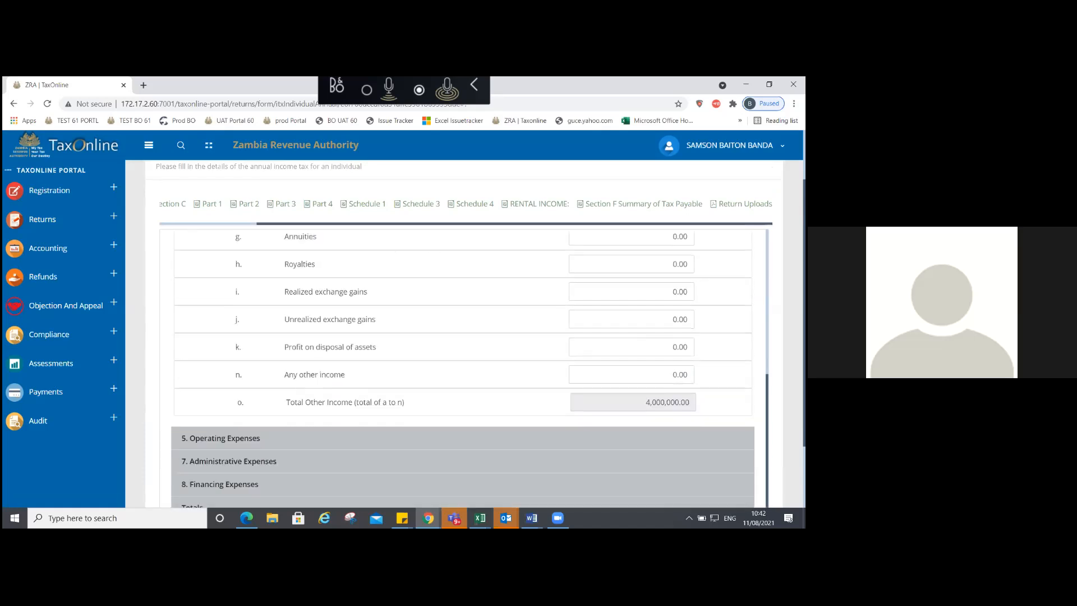
click(412, 430)
scroll(412, 428, down, 5)
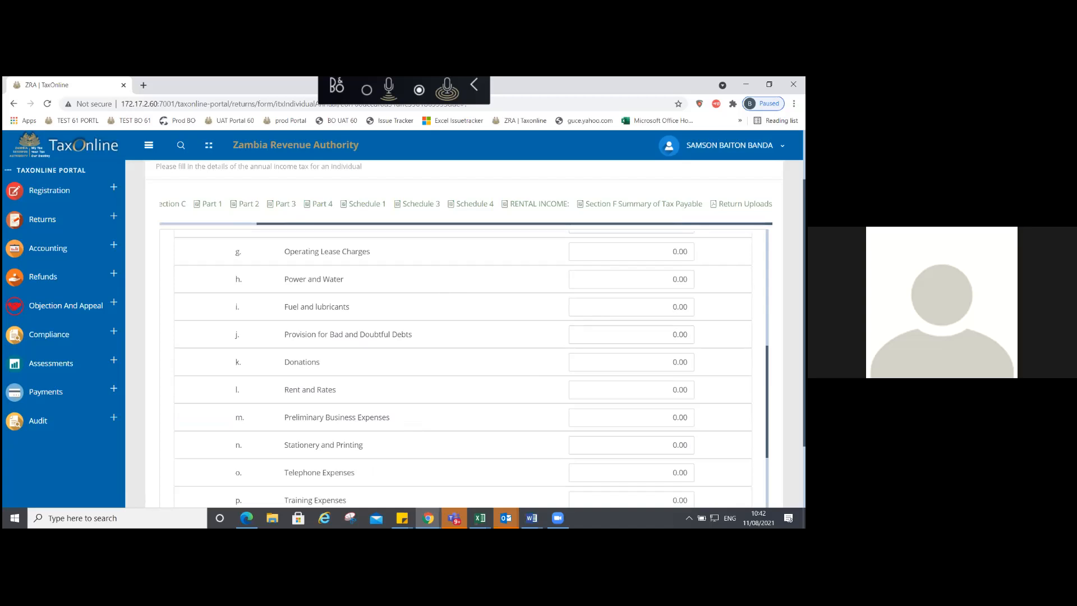
double_click(680, 280)
text(50000)
double_click(679, 307)
text(200000)
click(672, 362)
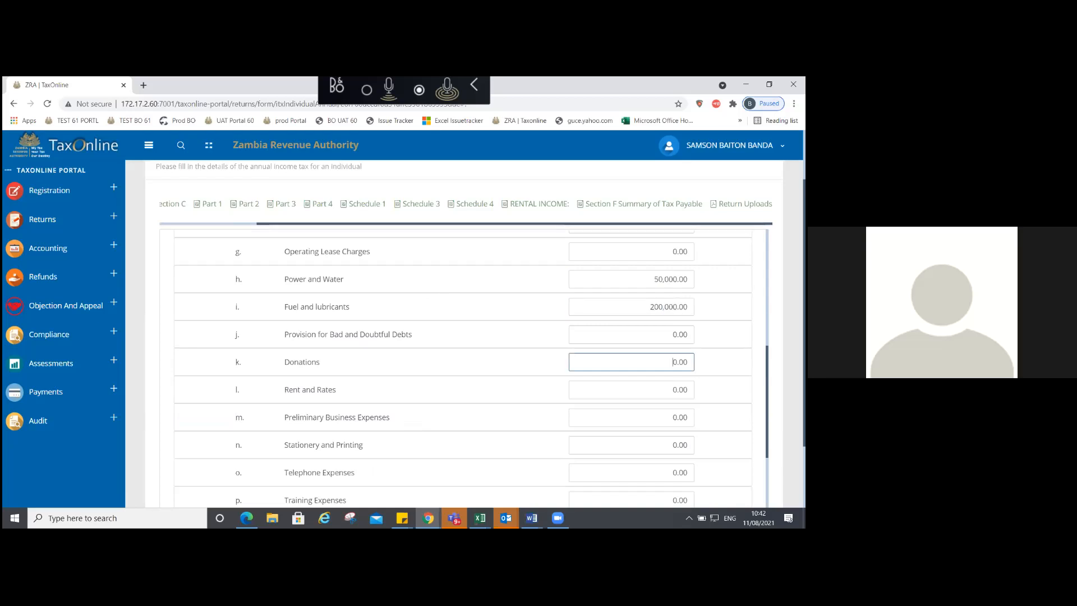
key(Tab)
key(Tab)
text(6000000)
key(Tab)
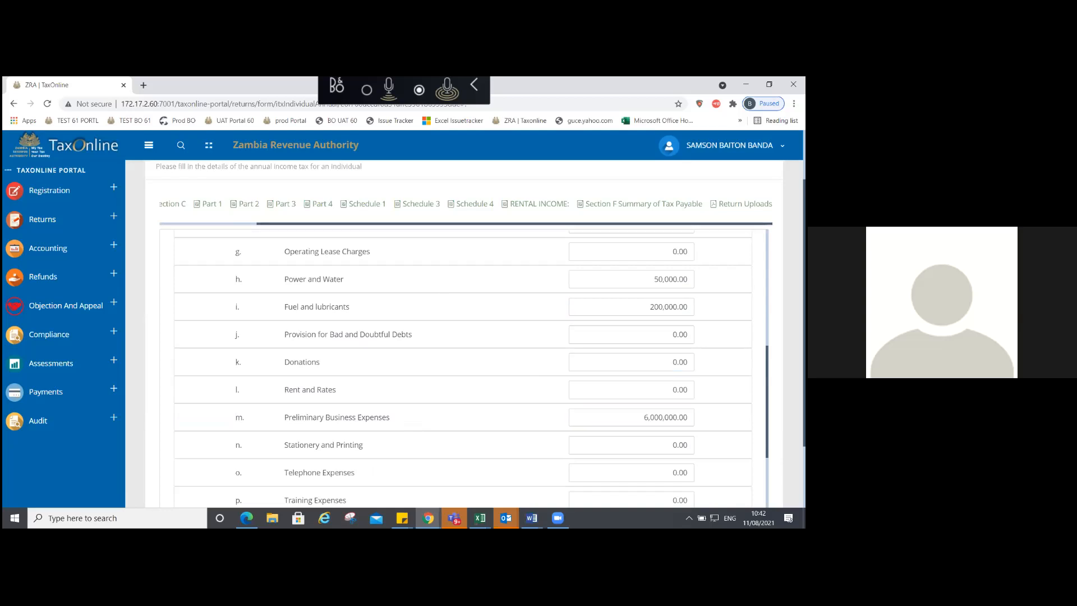
scroll(464, 365, down, 1)
scroll(463, 366, down, 5)
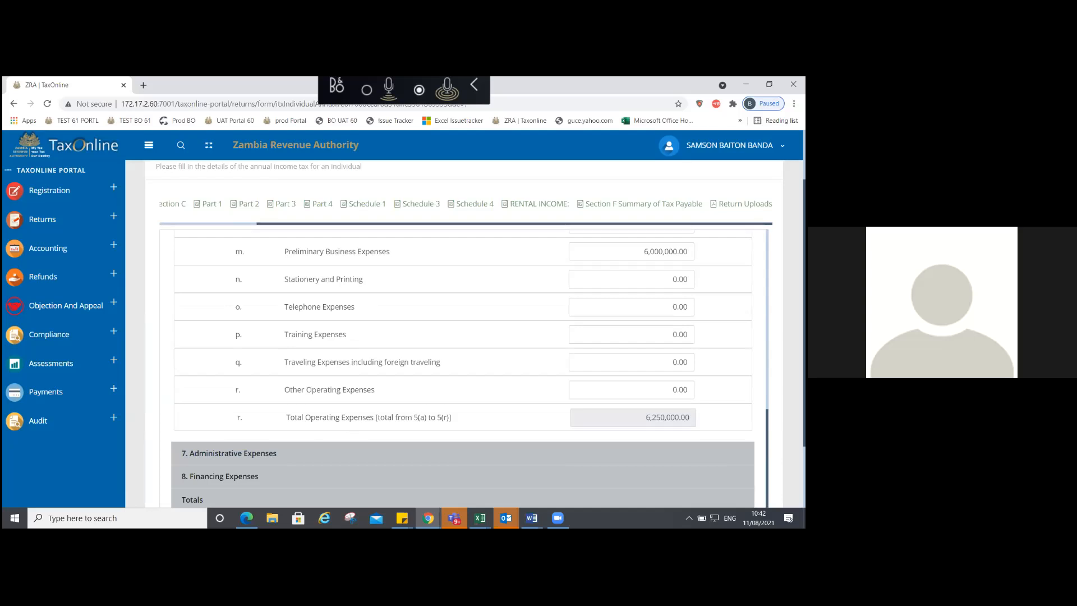
Step: Enter administrative expenses: salaries 2,000,000, pension 50,000, other employment costs 500,000
click(486, 446)
key(Tab)
text(2000000)
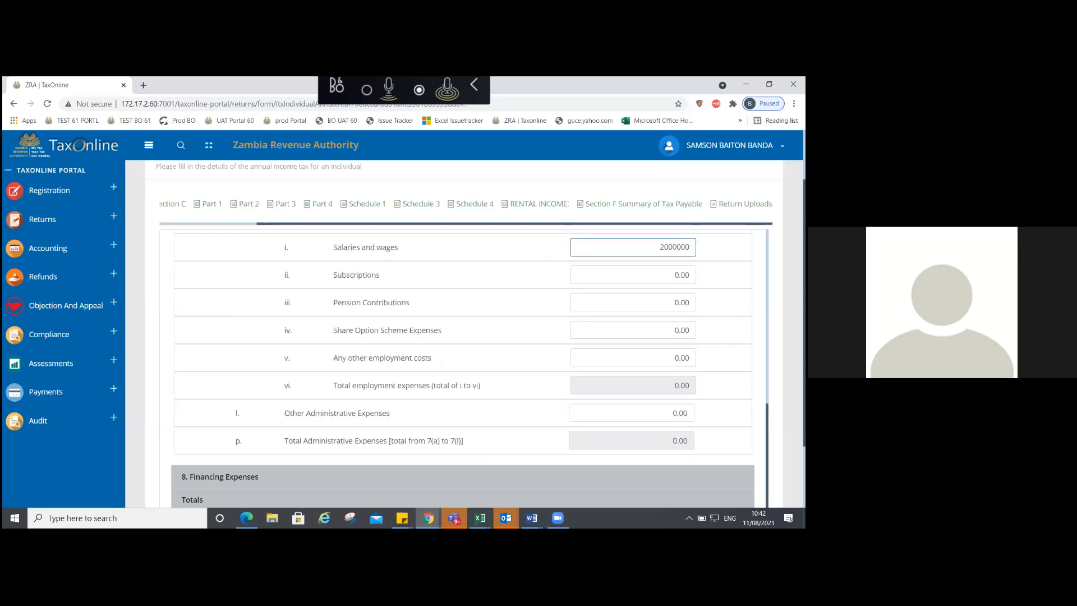
key(Tab)
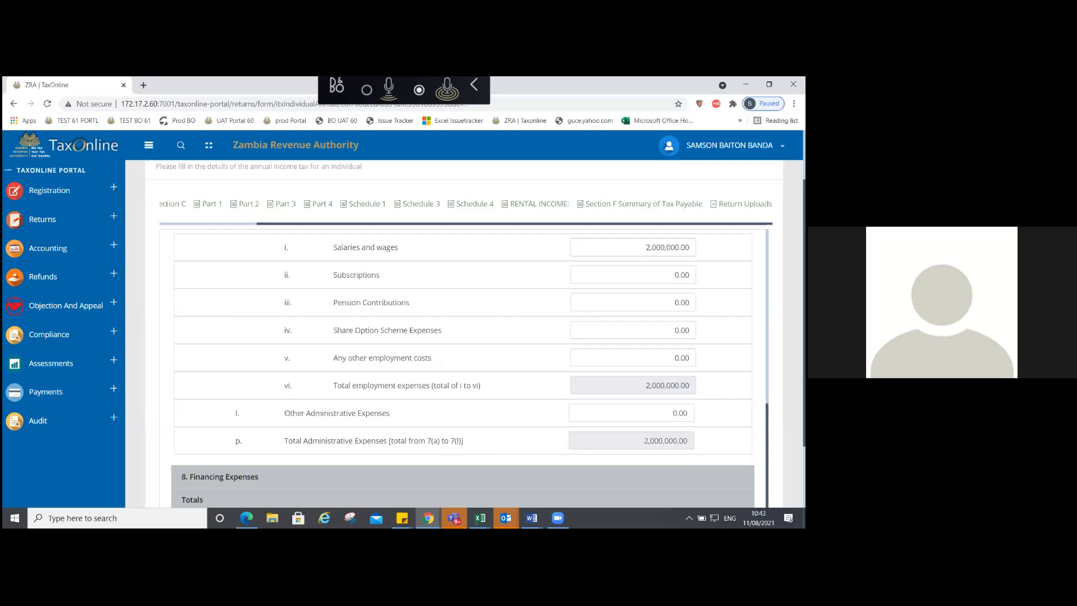
key(Tab)
text(50000)
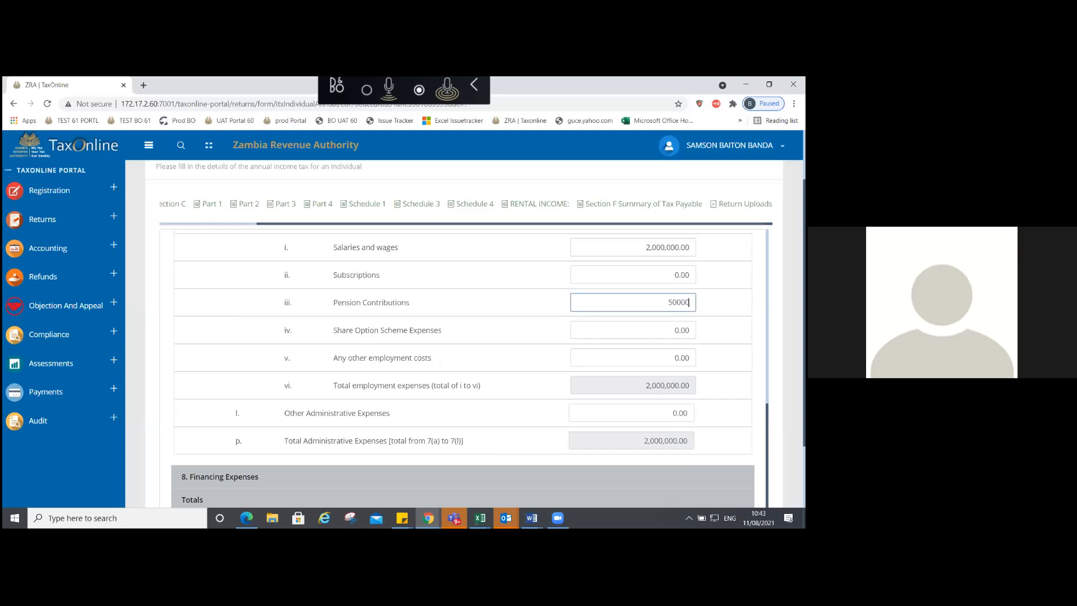
click(539, 313)
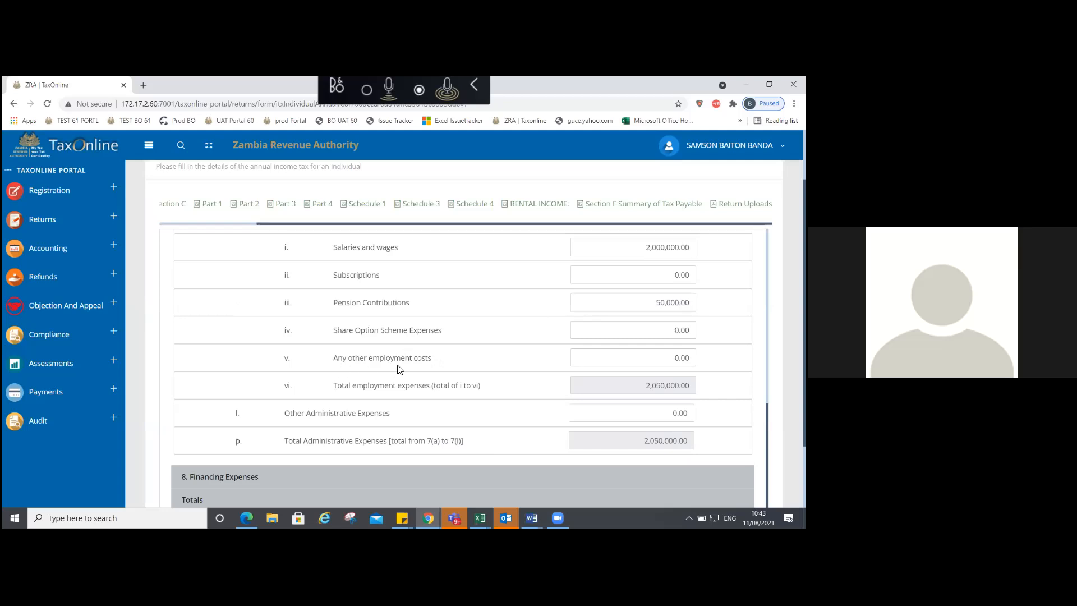
double_click(682, 358)
text(500,0)
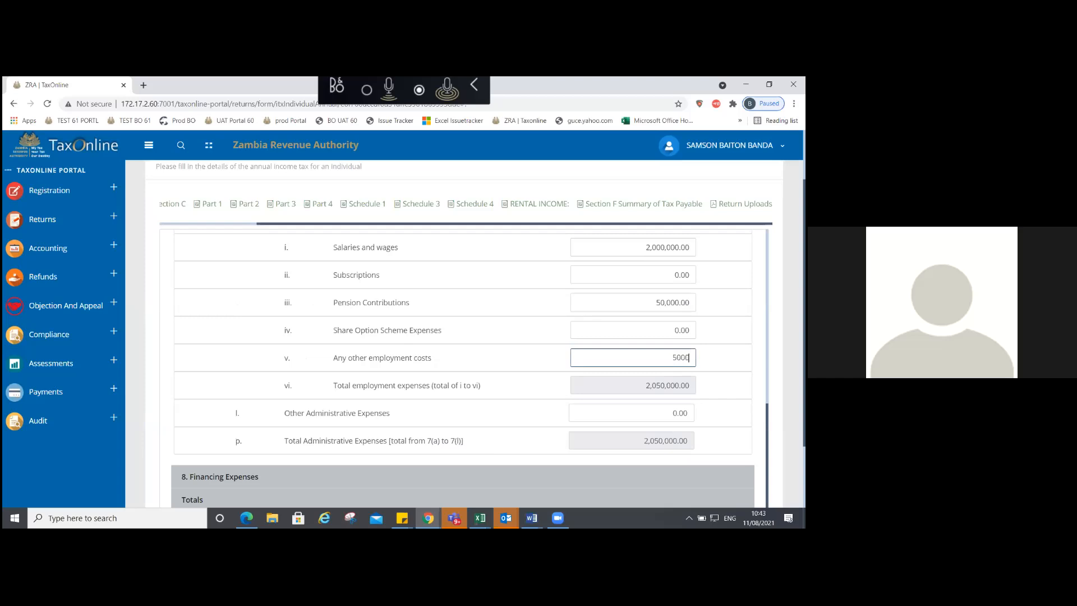
text(00)
key(Tab)
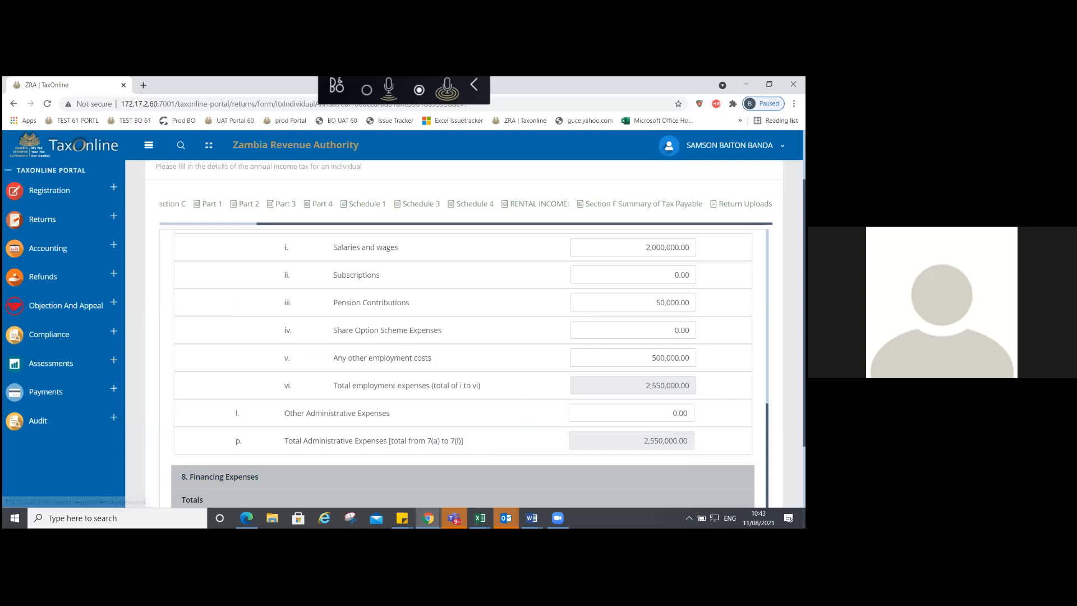
Step: Enter Financing Expenses: interest 200,000, bank charges 2,000 and insurance 1,000,000
click(558, 477)
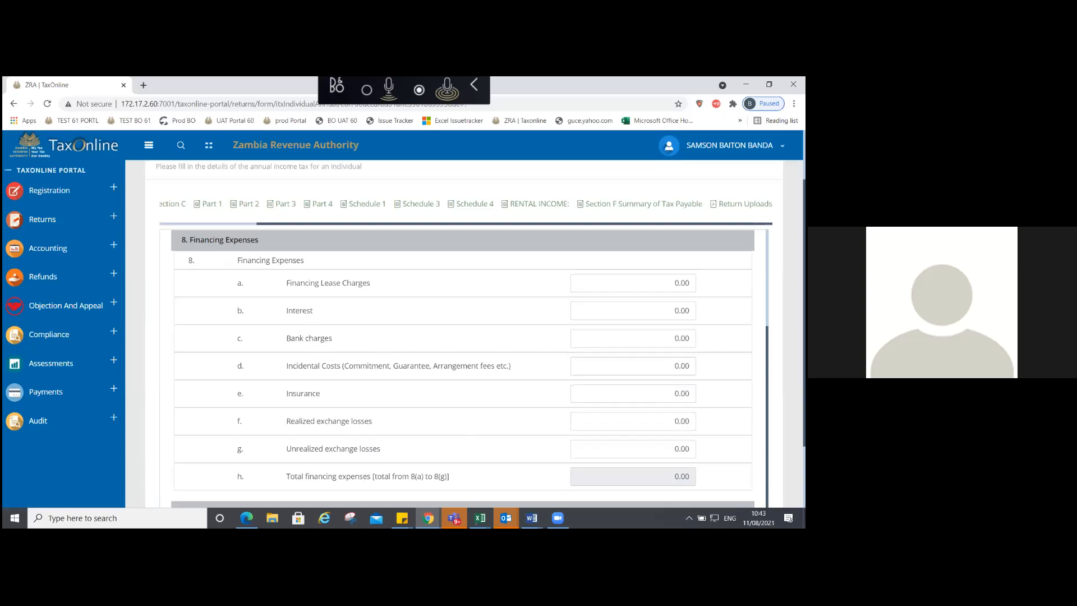
click(668, 311)
text(200000)
key(Tab)
text(2000)
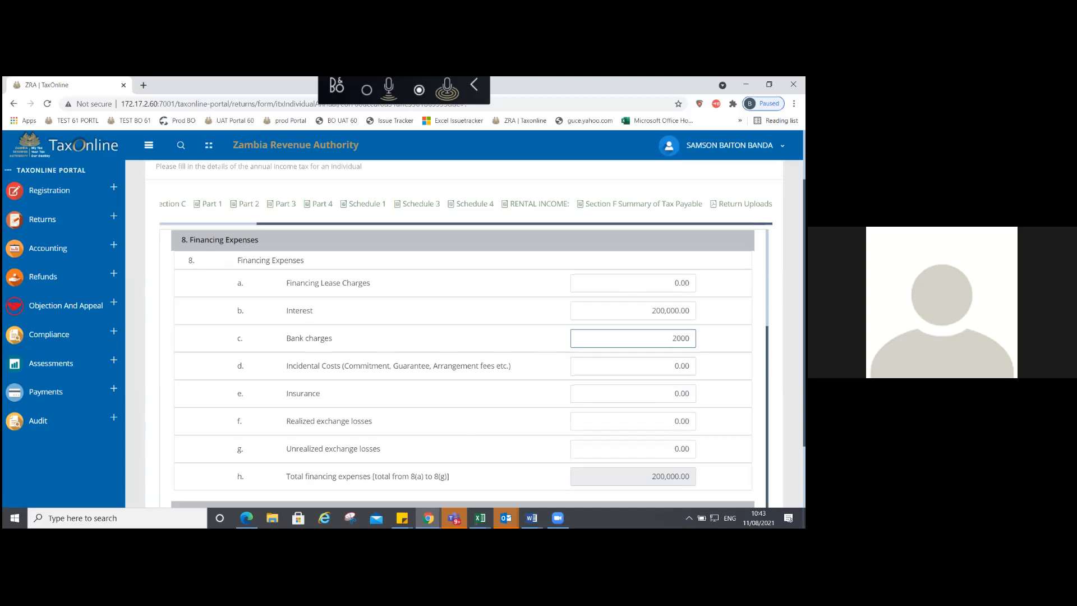
click(435, 361)
click(668, 394)
text(100000)
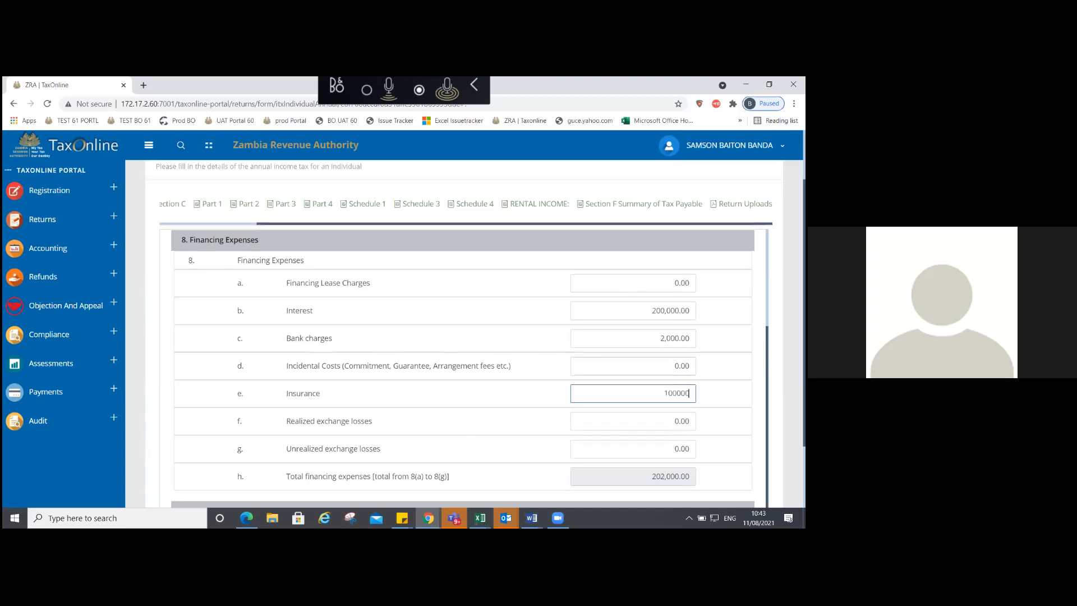
key(Tab)
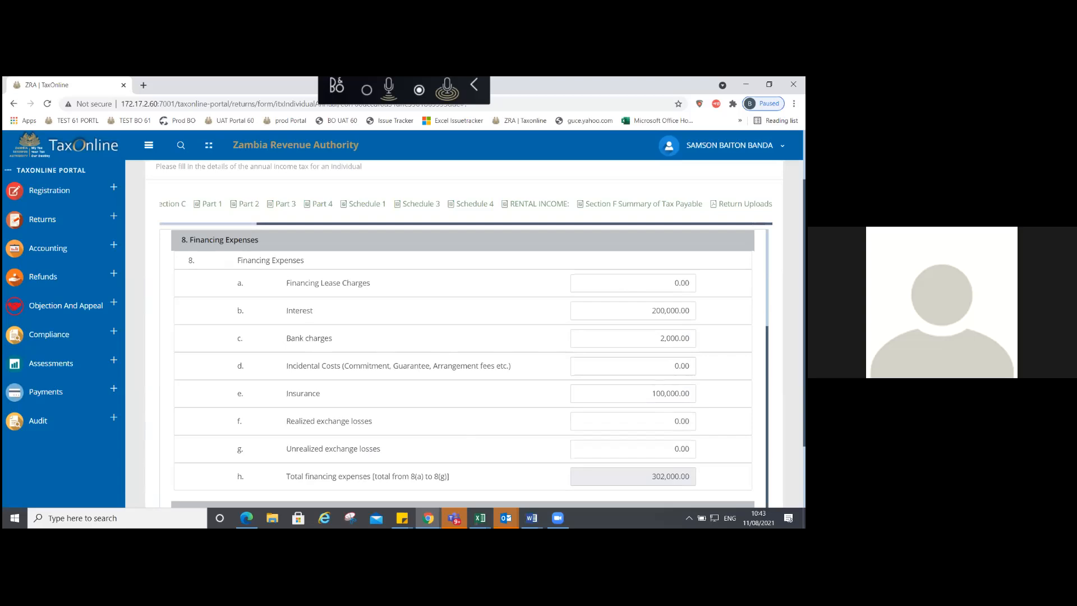
click(686, 394)
text(0)
click(505, 387)
click(671, 394)
text(0)
click(675, 366)
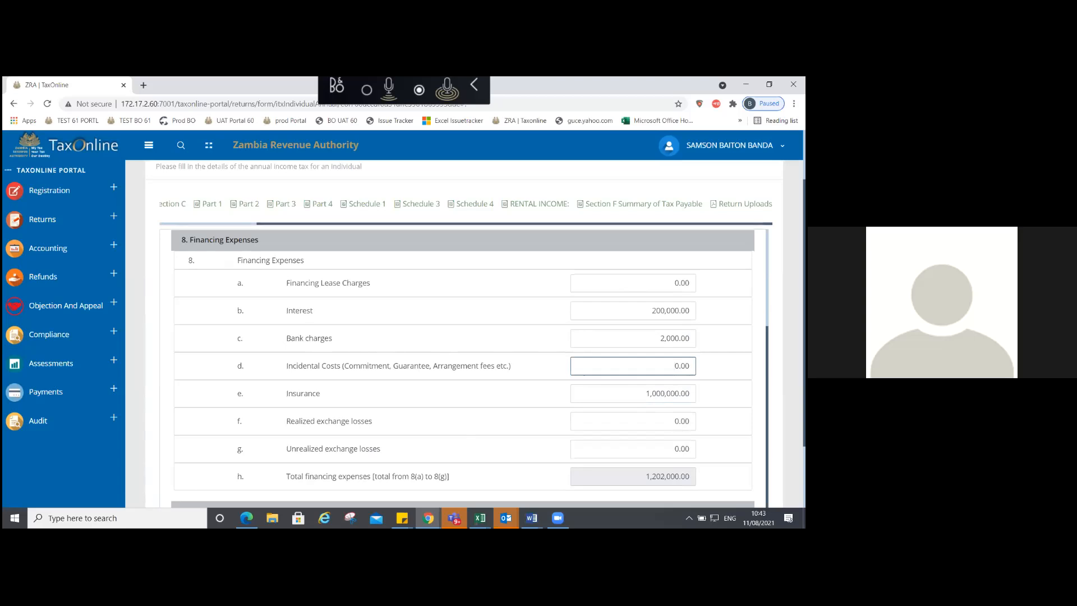
Step: Review the financing entries and income statement totals showing profit of 118,998,000.00
click(236, 241)
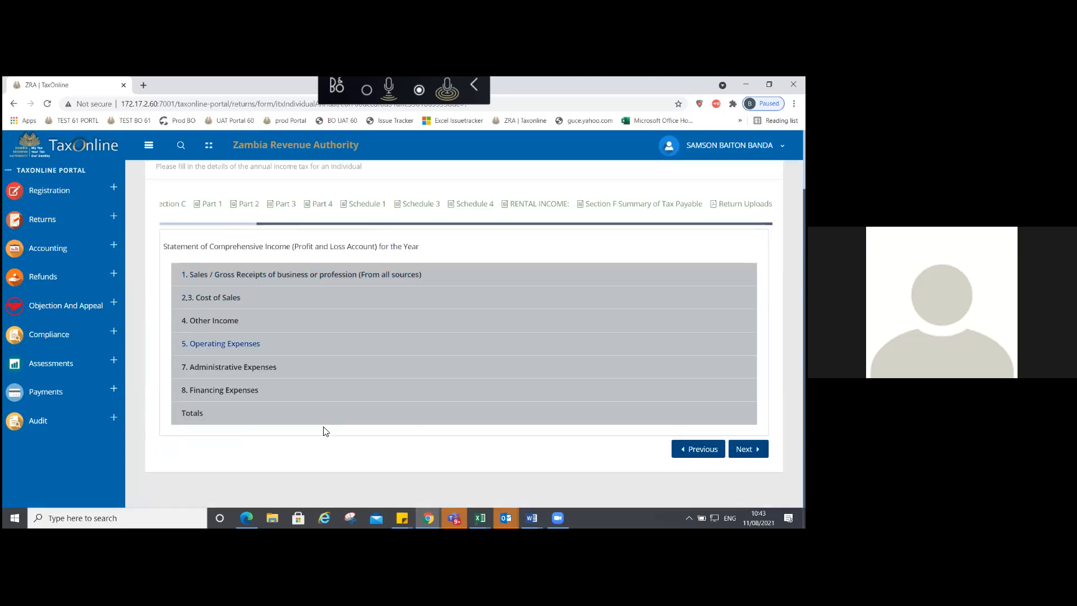
click(290, 392)
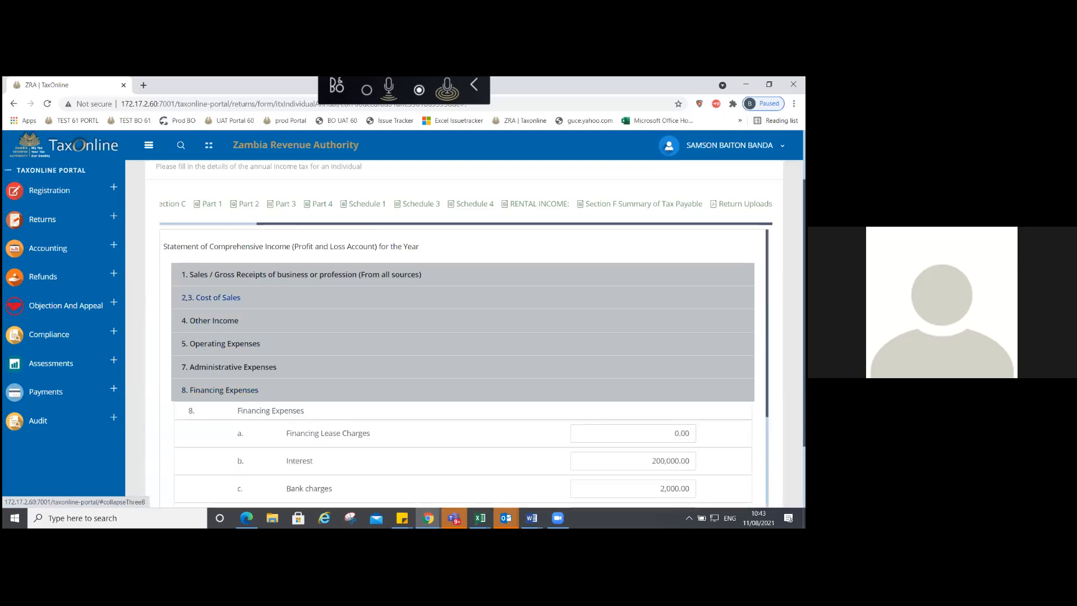
scroll(463, 365, down, 2)
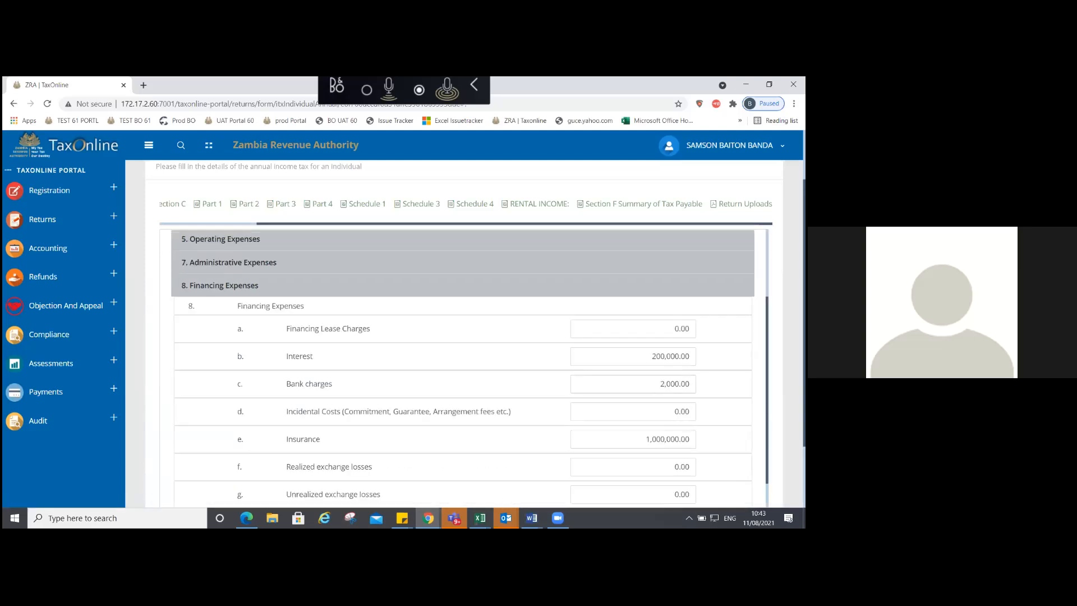
scroll(463, 365, down, 1)
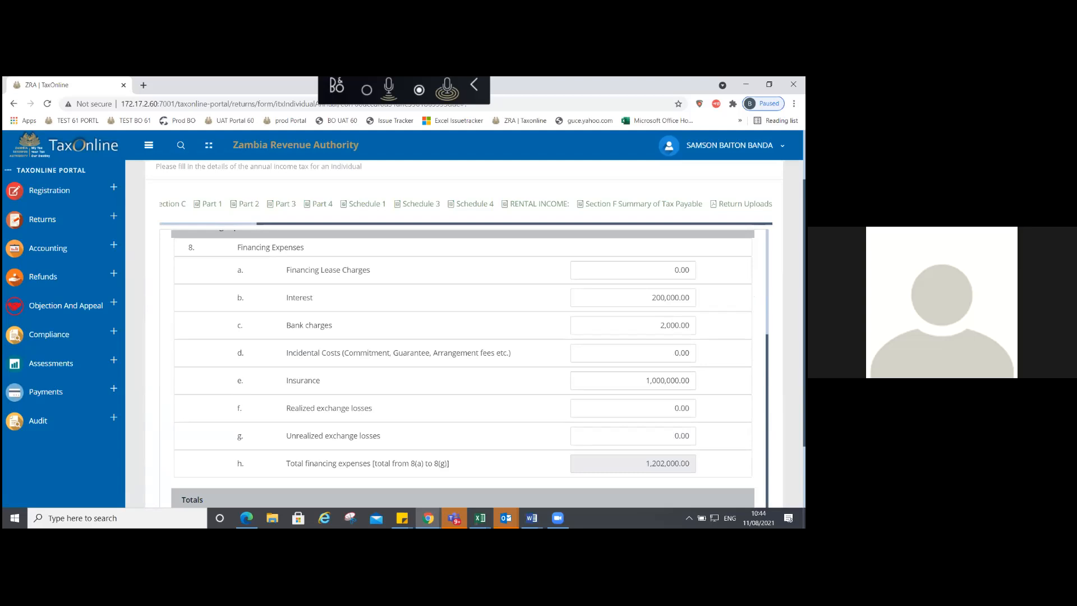
click(270, 248)
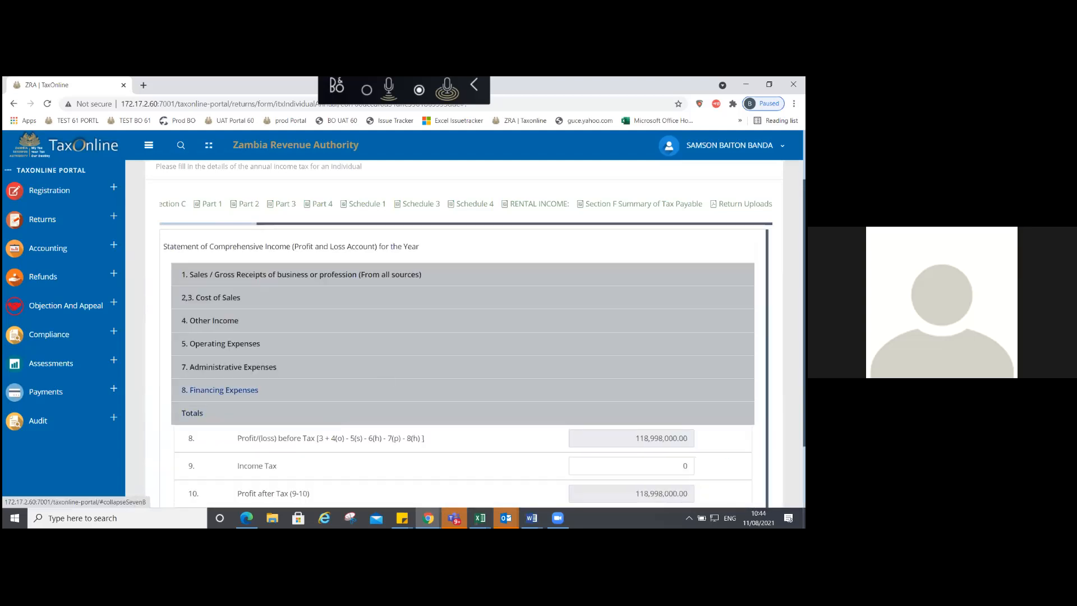
scroll(463, 364, down, 1)
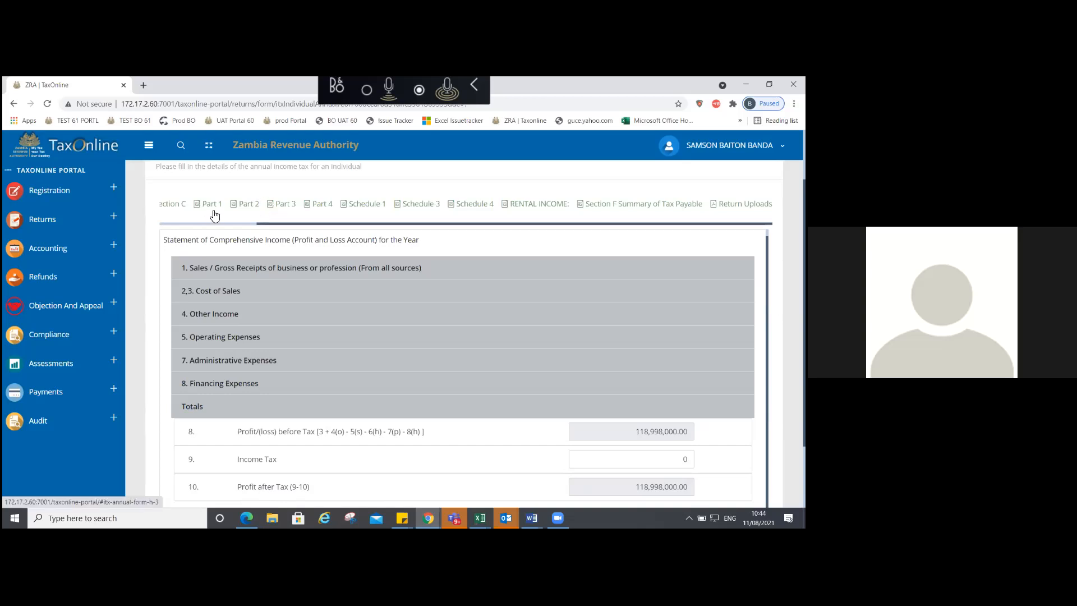
drag(265, 227, 163, 225)
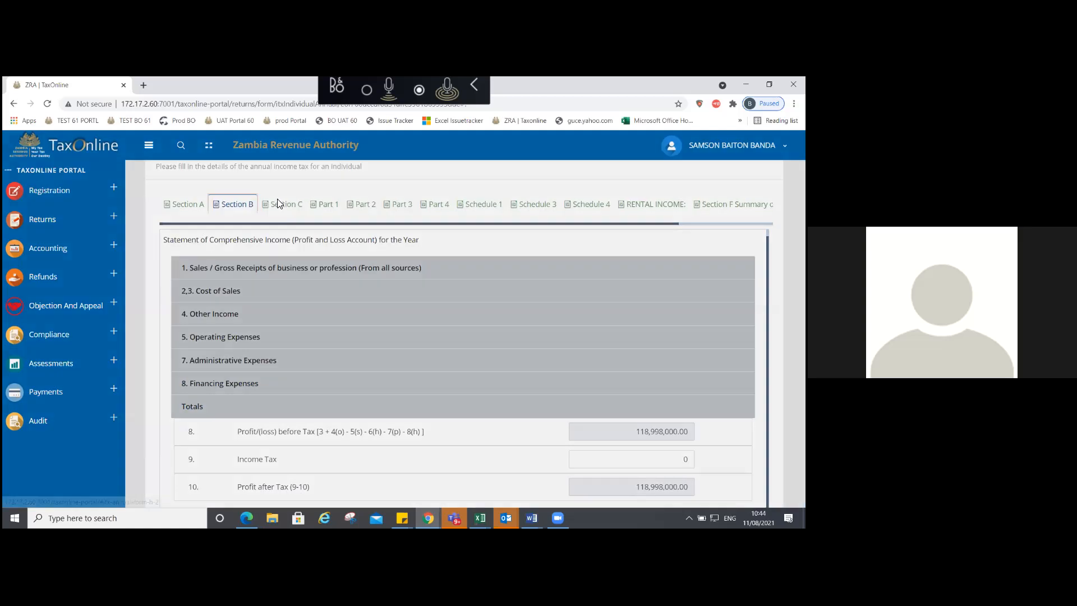
Step: In Section C, reset the Income Code to no source and expand Sales / Gross Receipts
click(278, 203)
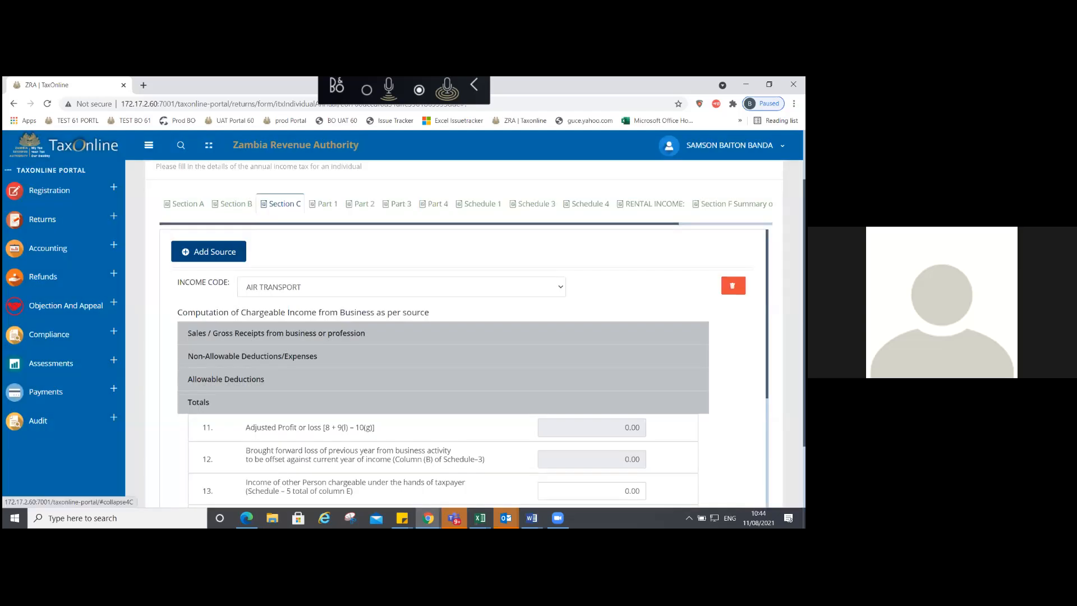
click(221, 206)
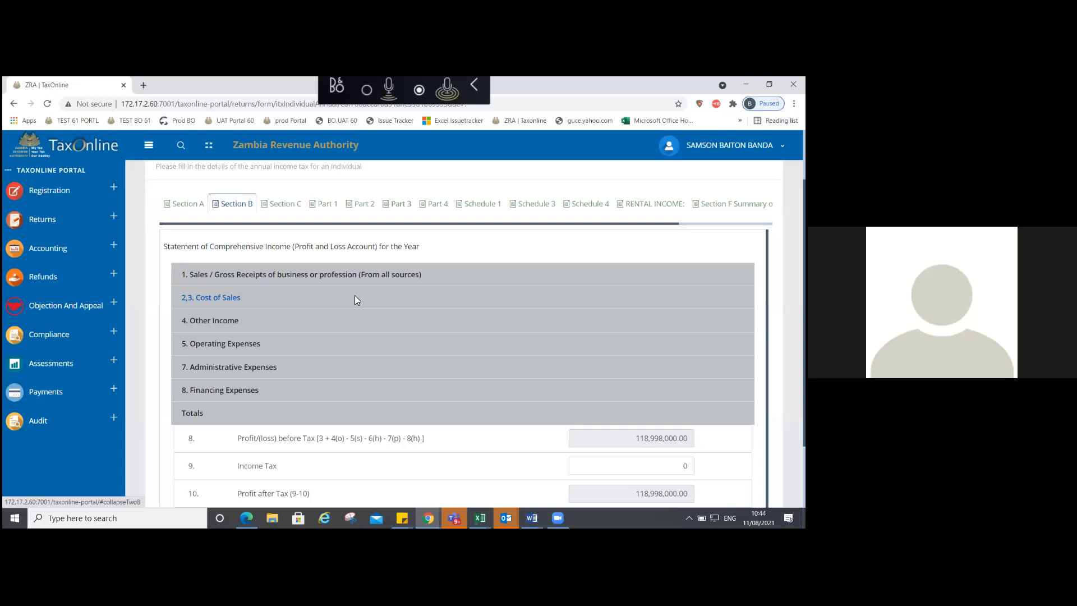
click(281, 204)
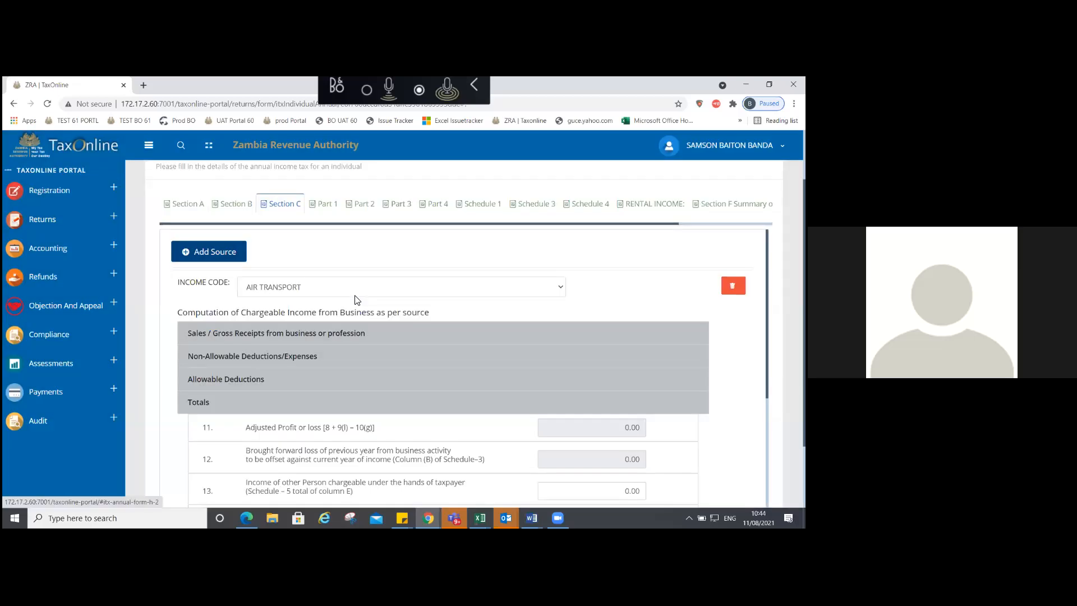
click(336, 287)
click(337, 285)
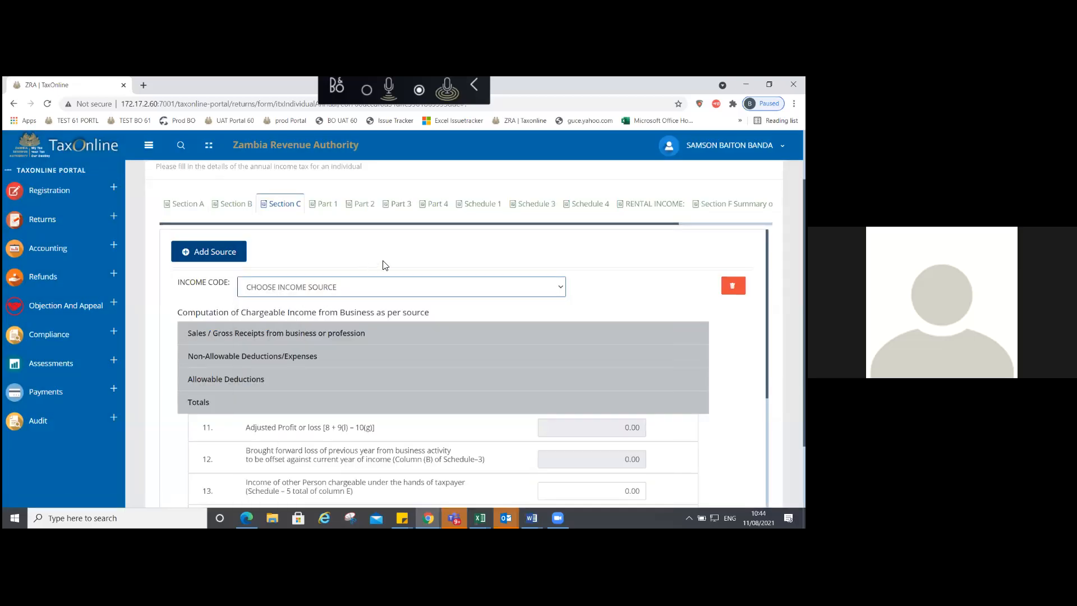
click(235, 335)
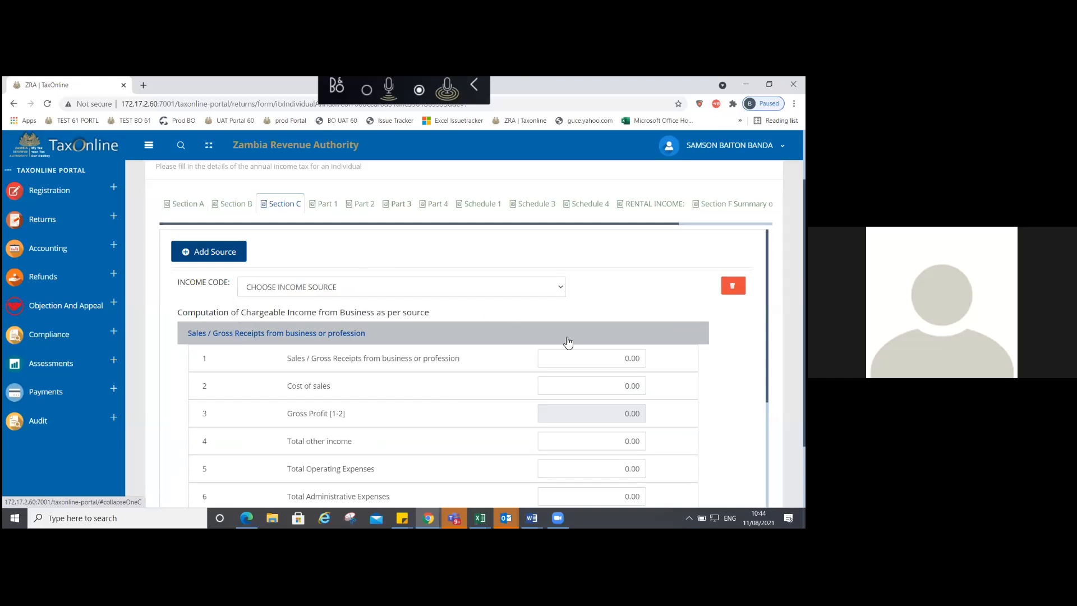
Step: Compare against Section B's 200,000,000 turnover, then return to Section C
click(231, 204)
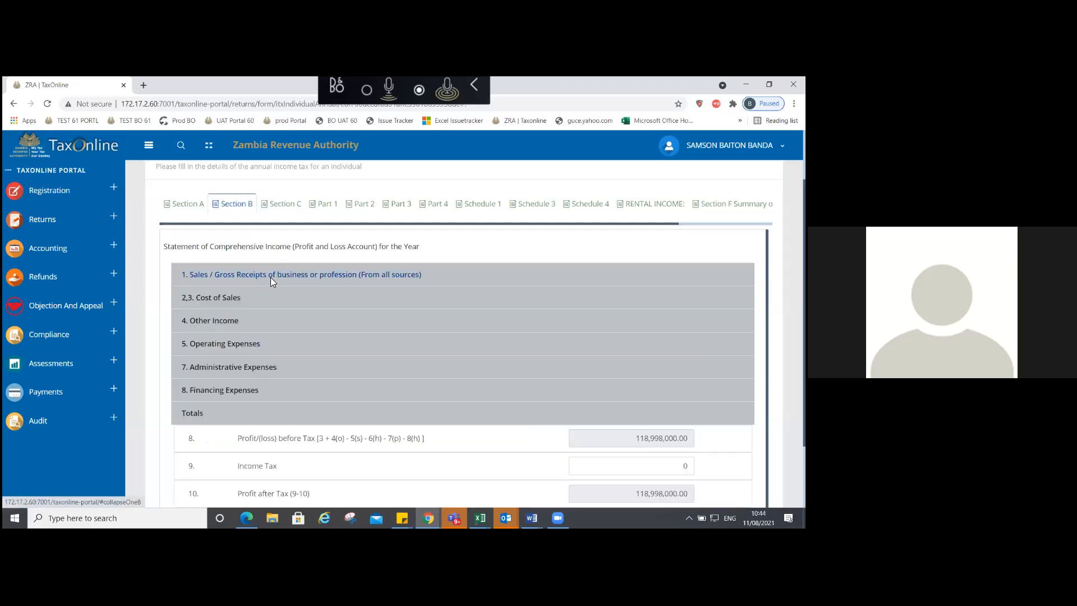
click(271, 278)
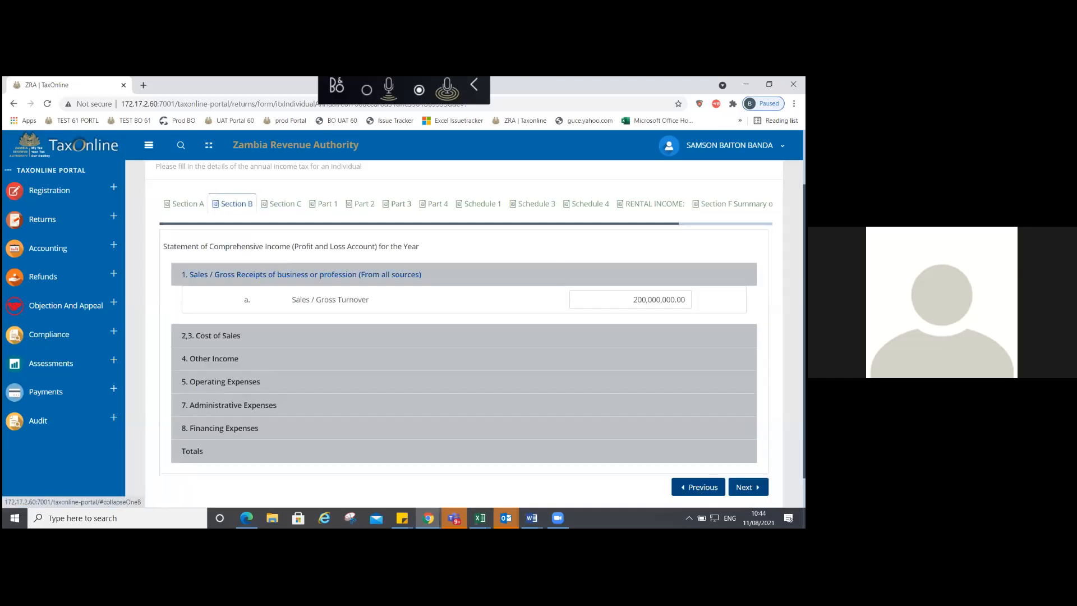
click(292, 205)
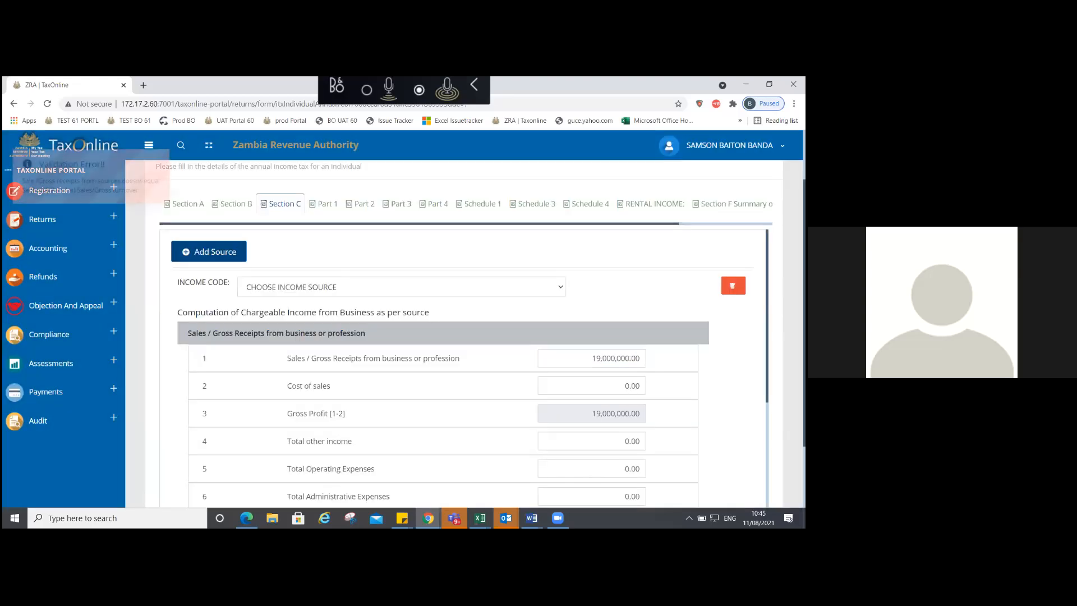
Step: Set Section C's Sales / Gross Receipts to 200,000,000 after checking Section B
click(615, 359)
text(0)
click(674, 362)
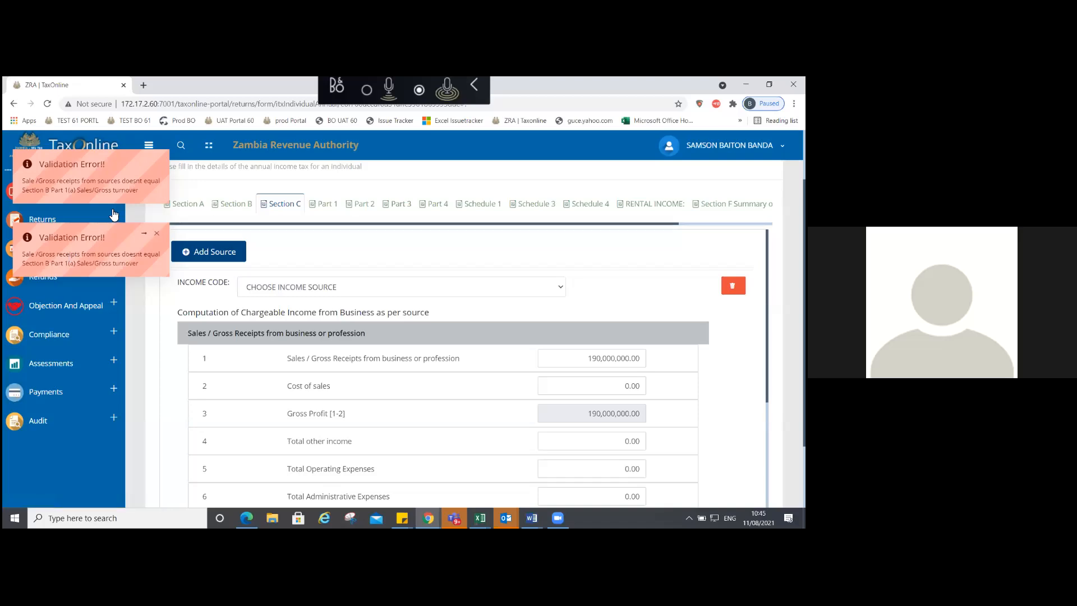
click(235, 211)
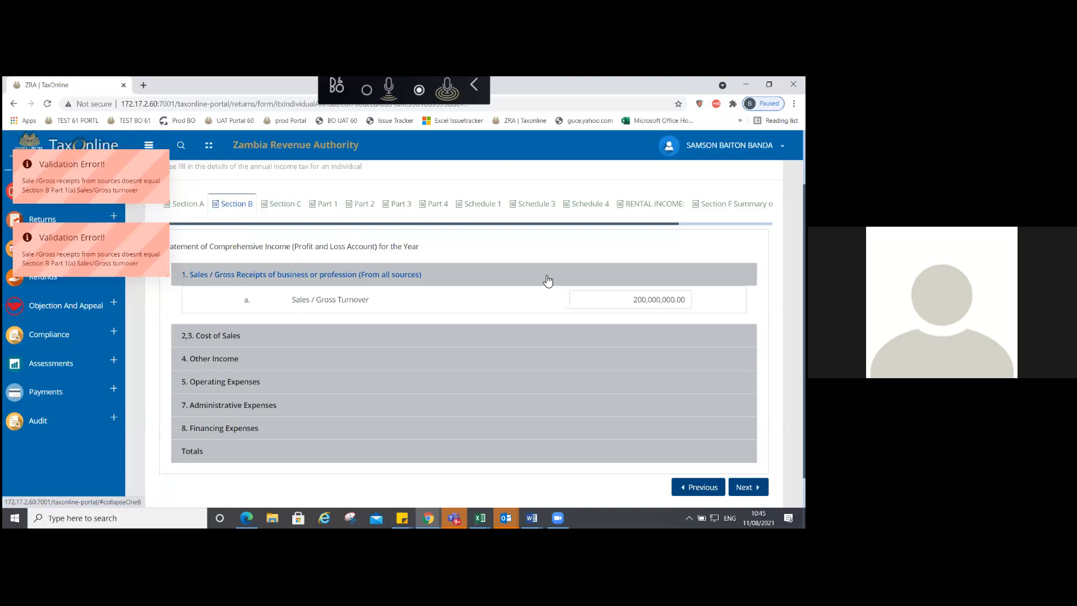
click(294, 206)
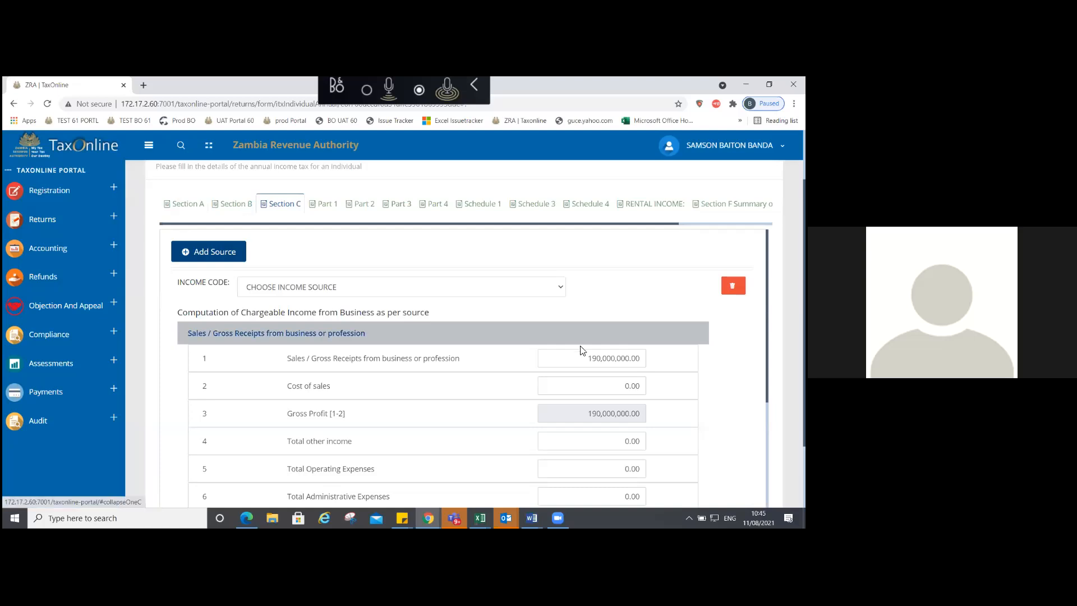
double_click(613, 358)
text(200,000,)
text(000)
key(Tab)
Step: Enter Cost of sales of 2,000,000, giving Gross Profit of 198,000,000
click(584, 386)
double_click(592, 386)
text(2000000)
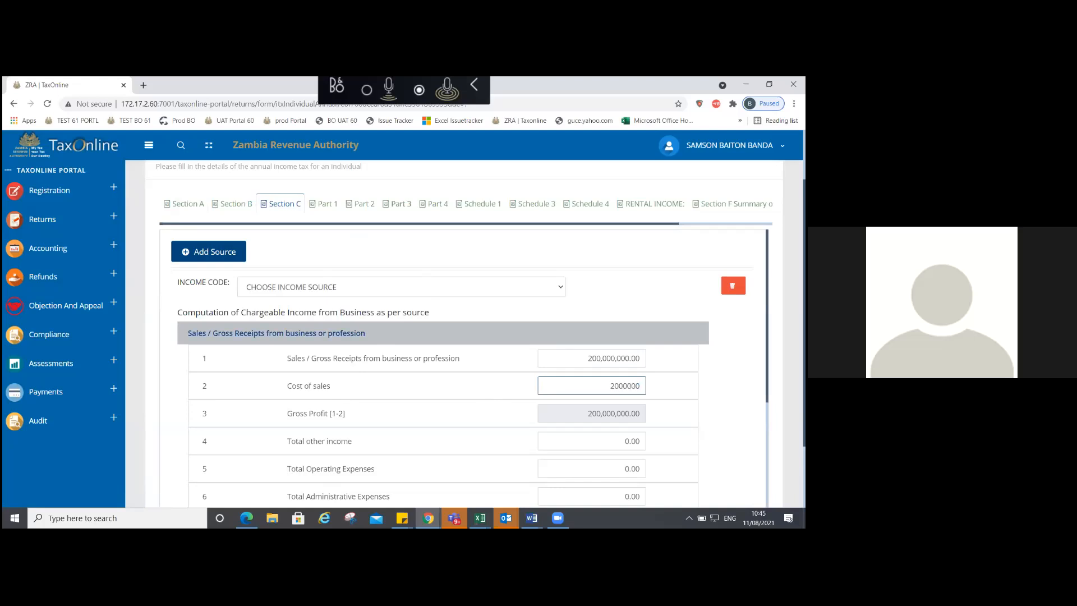
click(696, 291)
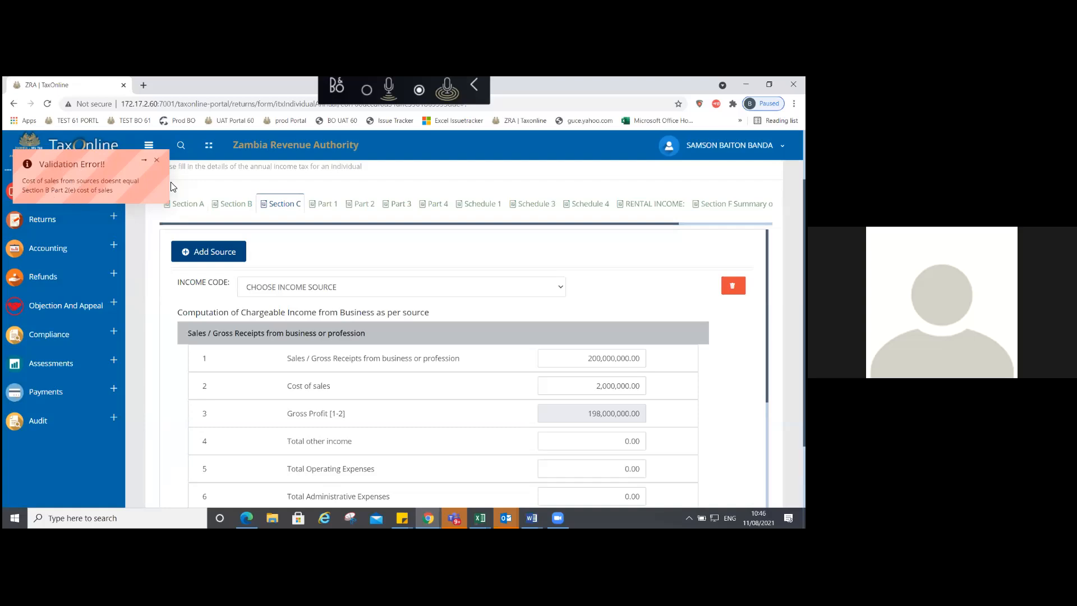
Step: Select Section B's 75,000,000.00 cost of sales figure
click(232, 204)
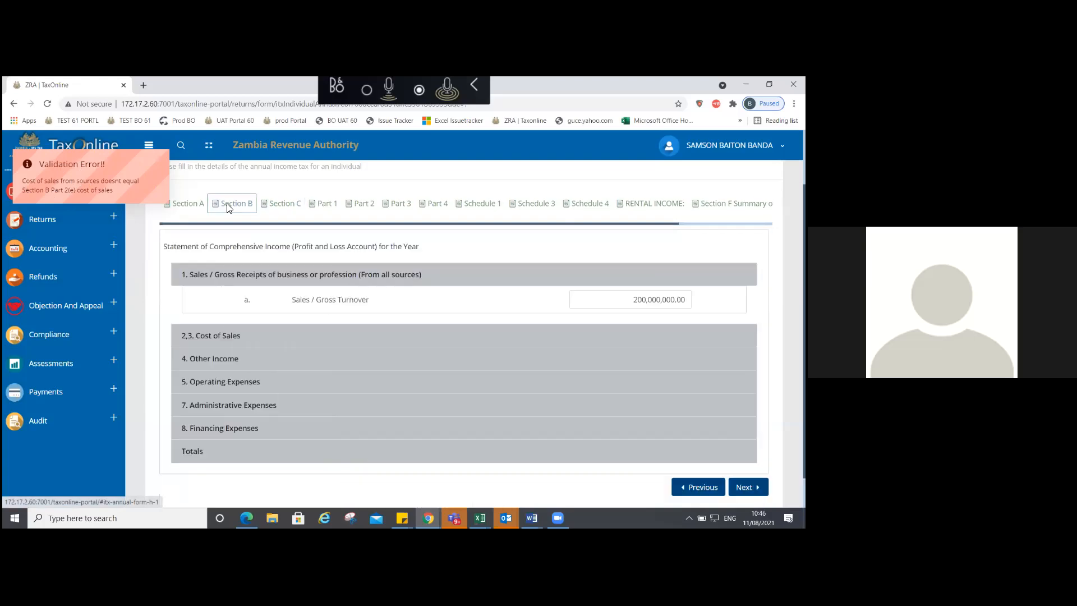
click(221, 336)
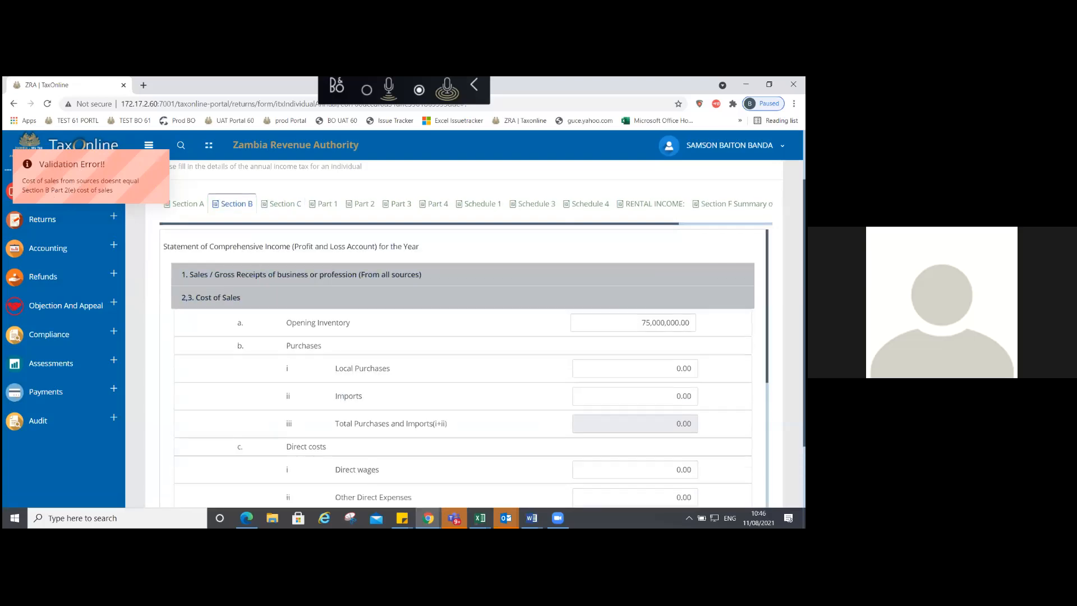
scroll(465, 365, down, 3)
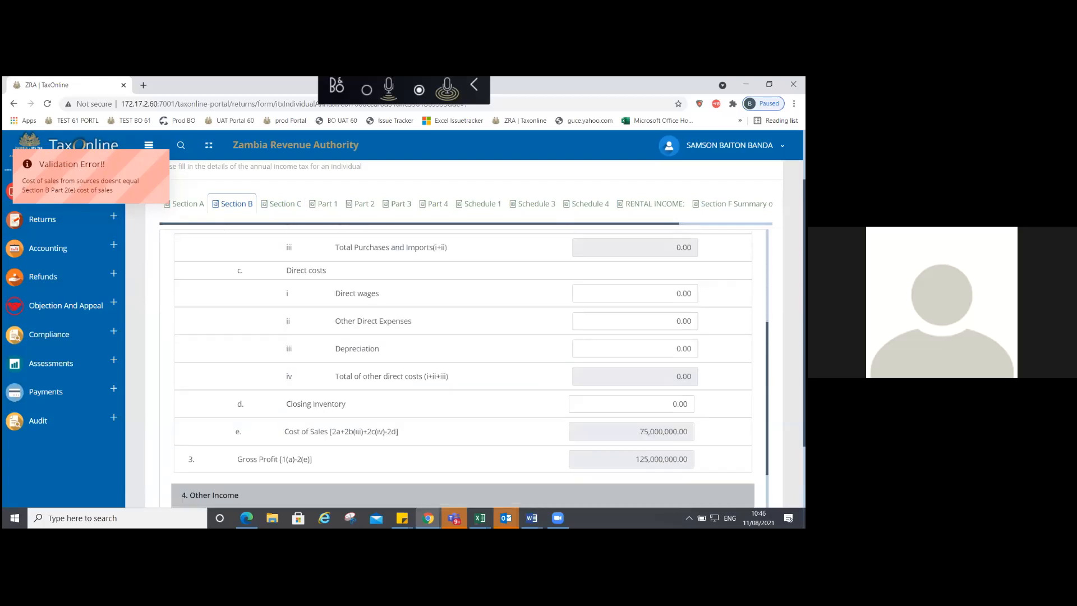
scroll(464, 365, down, 1)
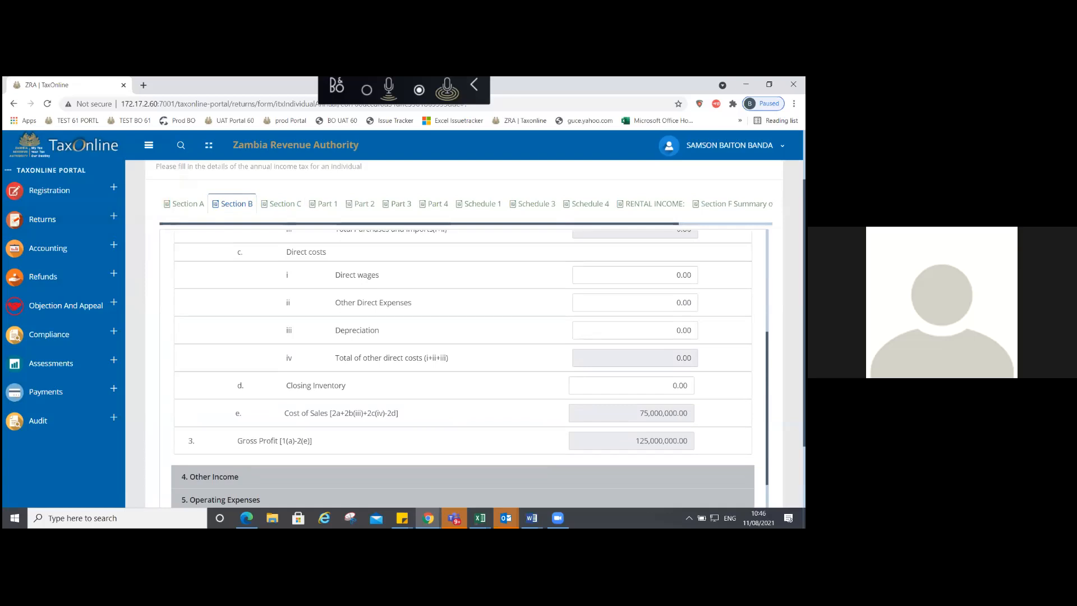
drag(639, 414, 688, 414)
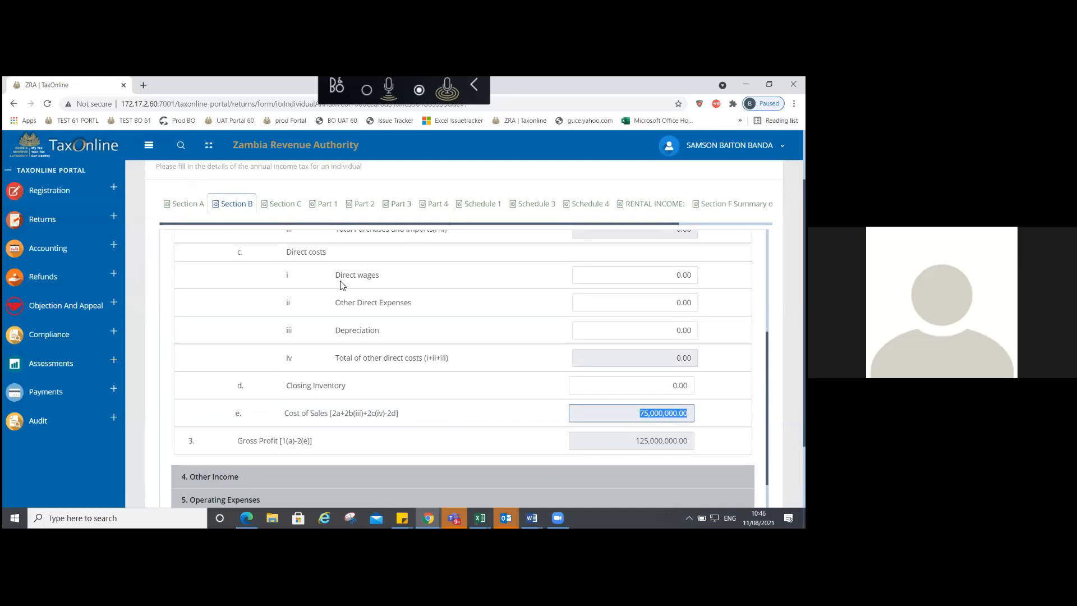
Step: Set Section C's Cost of sales to 75,000,000, giving Gross Profit of 125,000,000.00
click(290, 207)
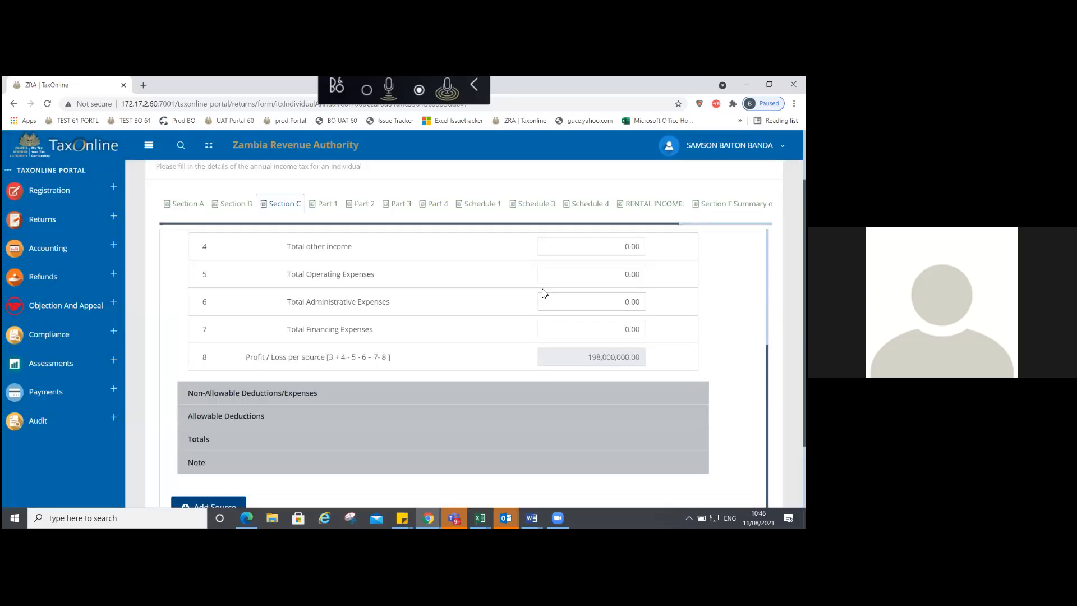
scroll(543, 289, up, 2)
double_click(601, 279)
text(75000000)
key(Tab)
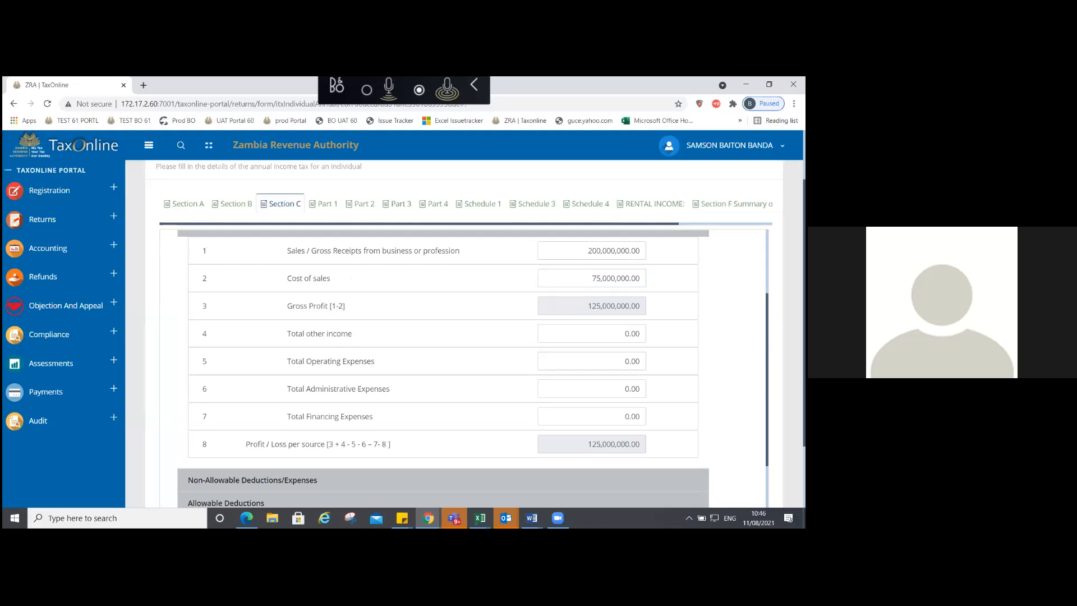
Step: Compare Section B's 4,000,000.00 Other Income with Section C's non-allowable deductions and expenses
click(227, 207)
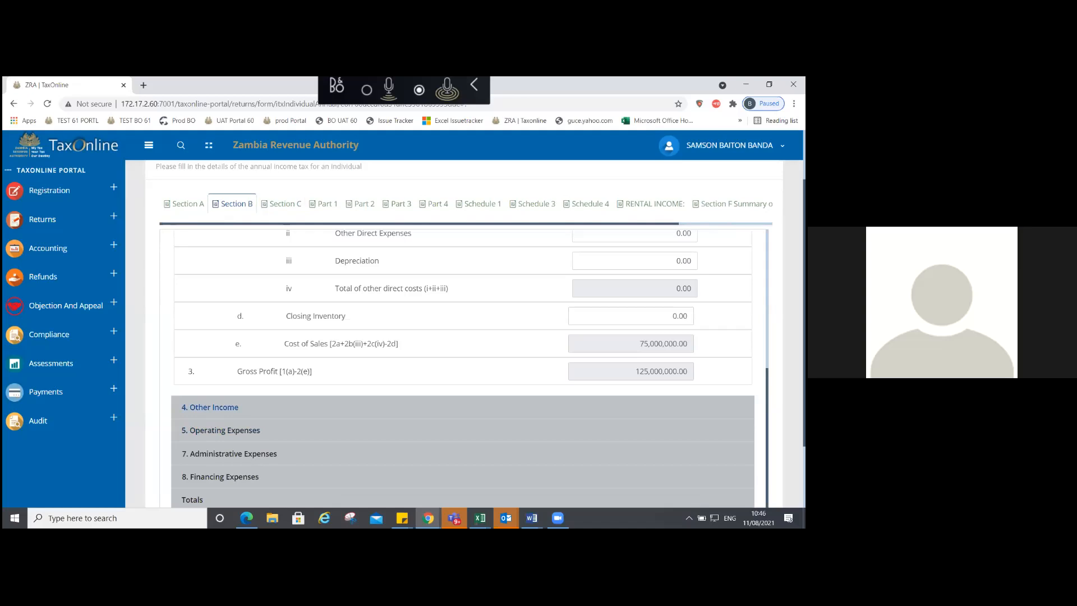
click(210, 407)
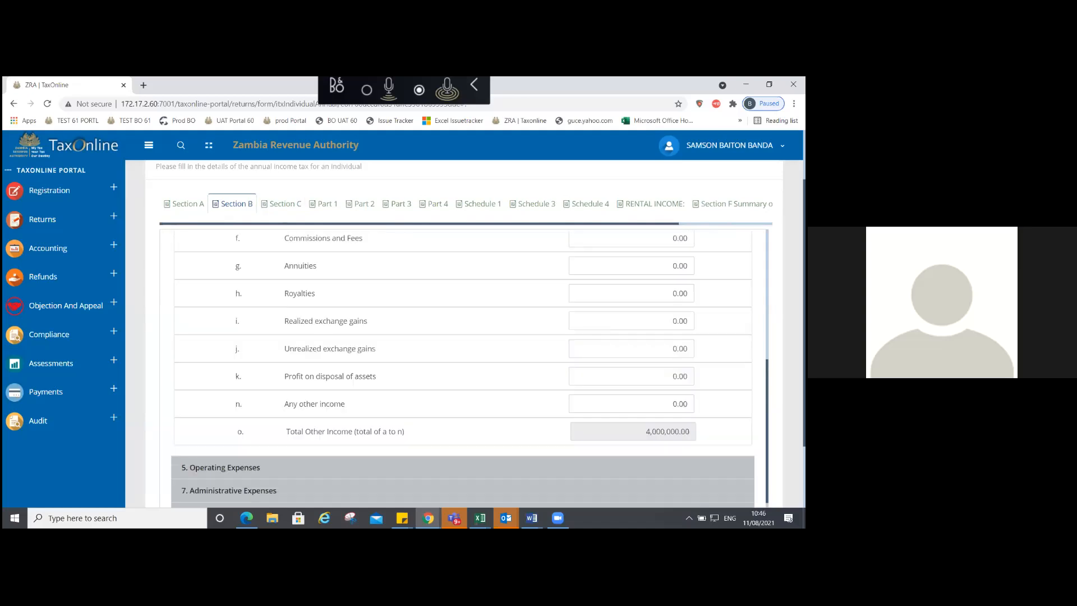
click(279, 205)
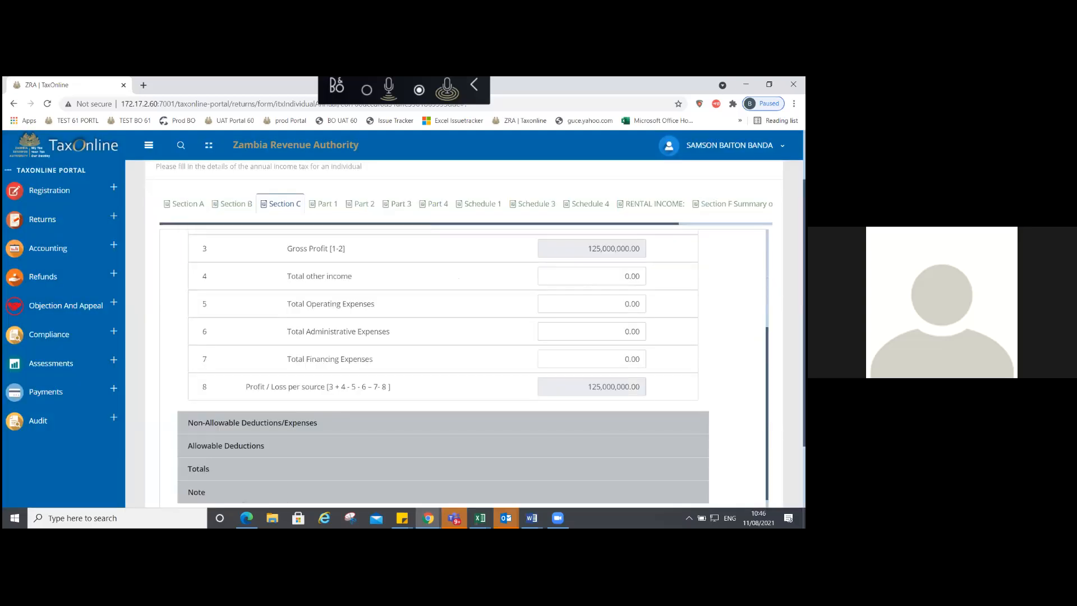
click(253, 423)
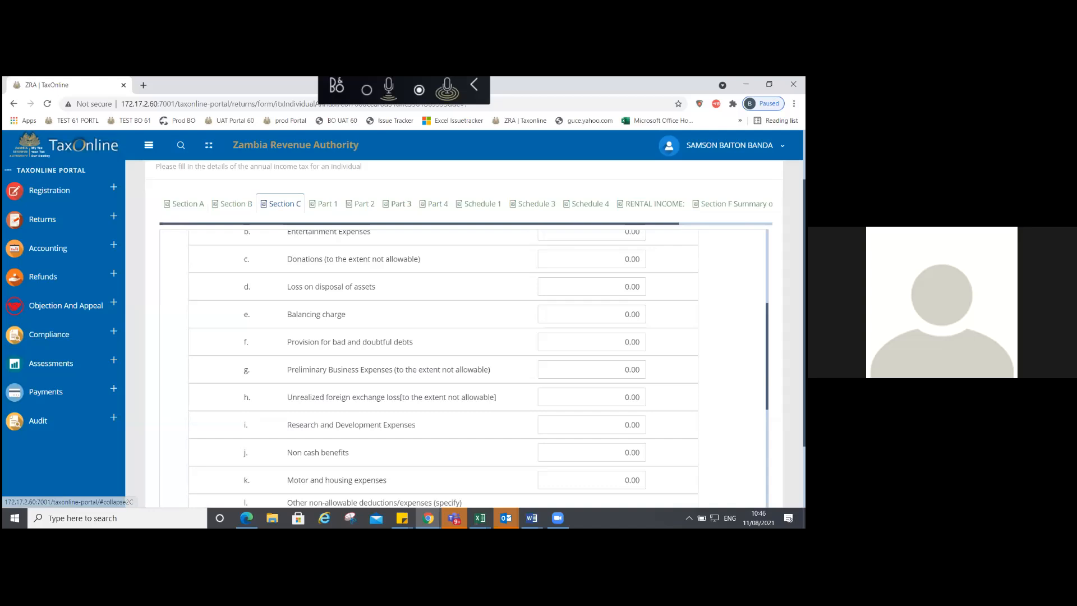
scroll(444, 365, up, 3)
click(237, 204)
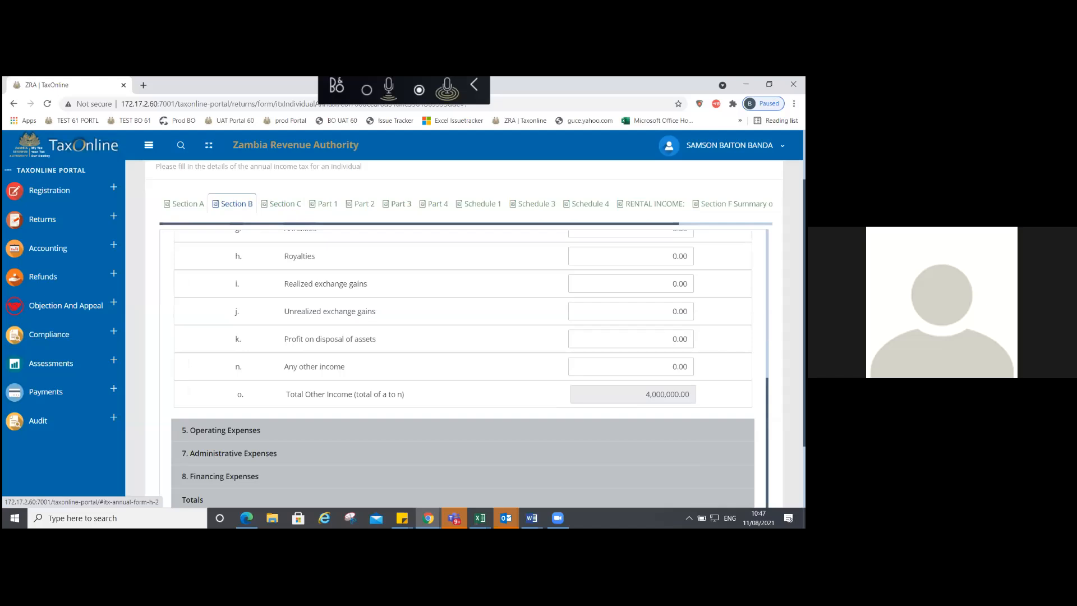
click(282, 204)
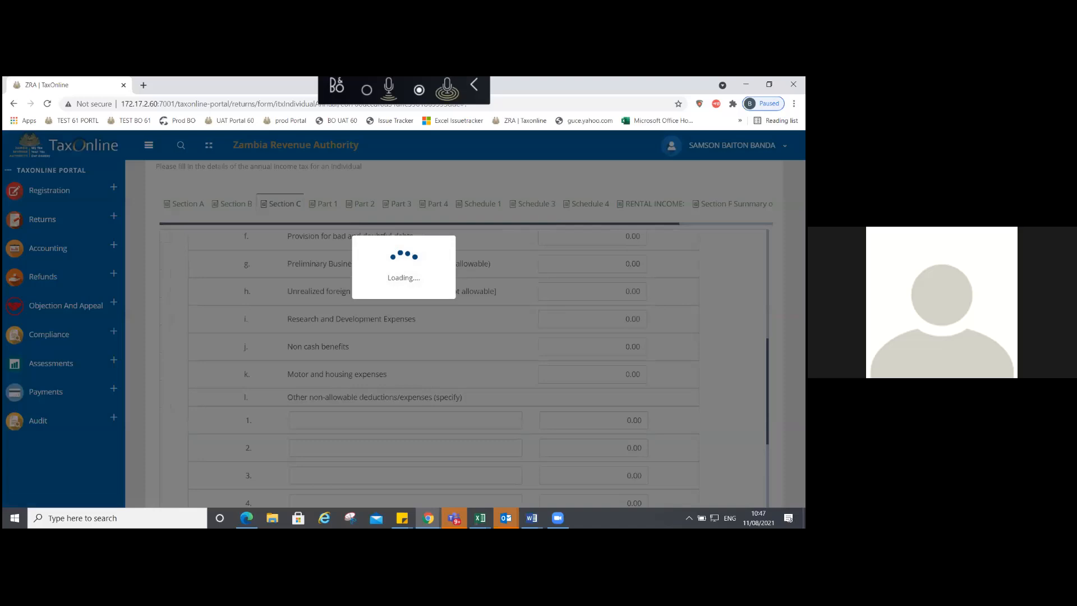
Step: Enter 2,000,000.00 as non-allowable Entertainment Expenses
scroll(592, 273, up, 1)
click(592, 272)
scroll(592, 274, up, 2)
click(592, 282)
click(592, 255)
text(2,000,00)
text(0)
key(Tab)
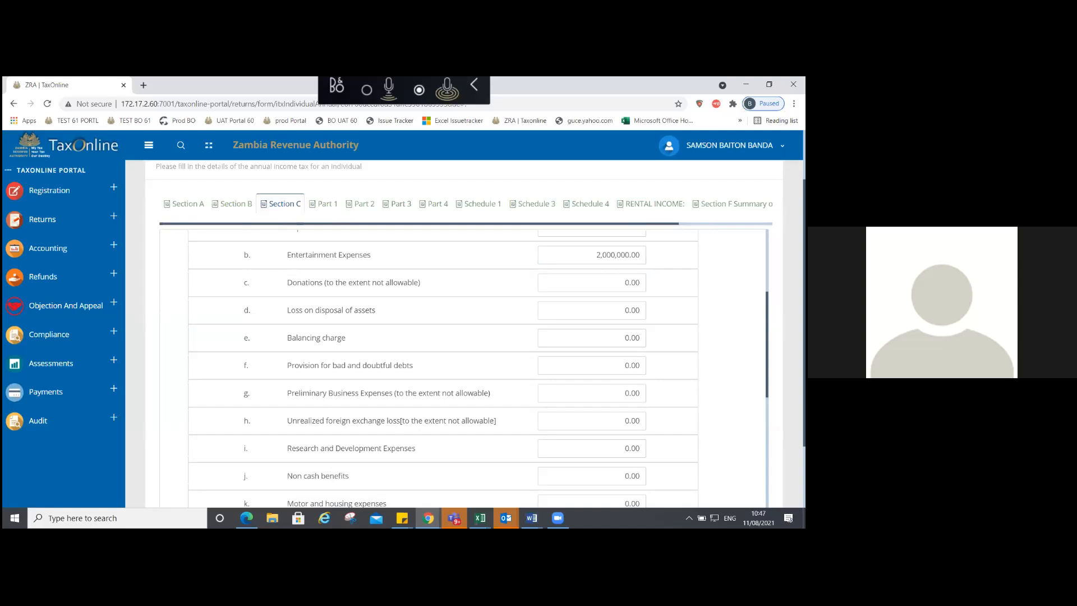
Step: Expand Allowable Deductions and record 50,000.00 in row f for employing persons with a disability
scroll(443, 370, down, 2)
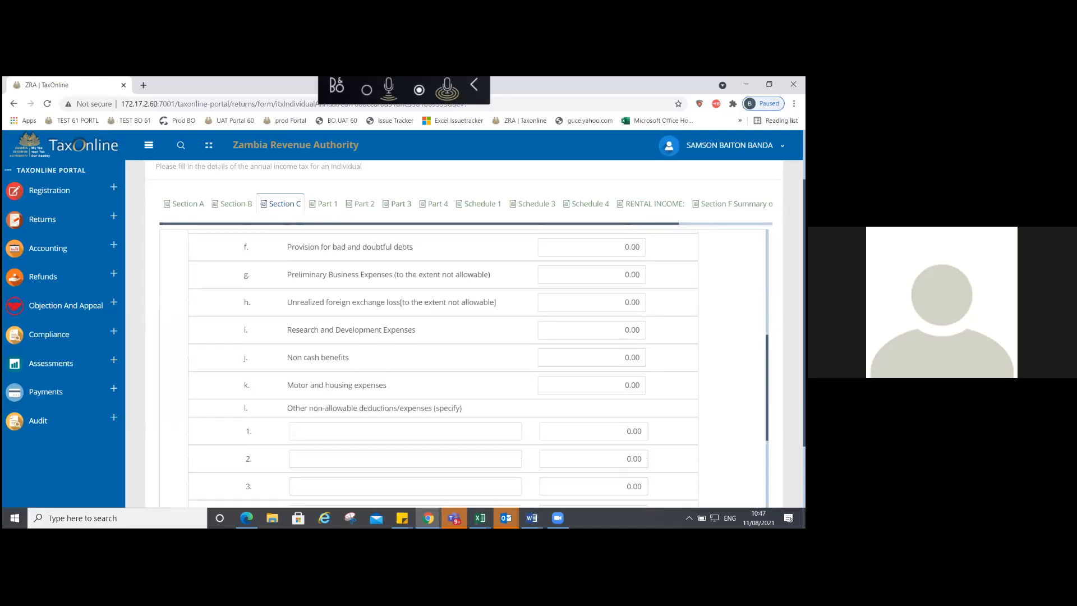
scroll(443, 365, down, 3)
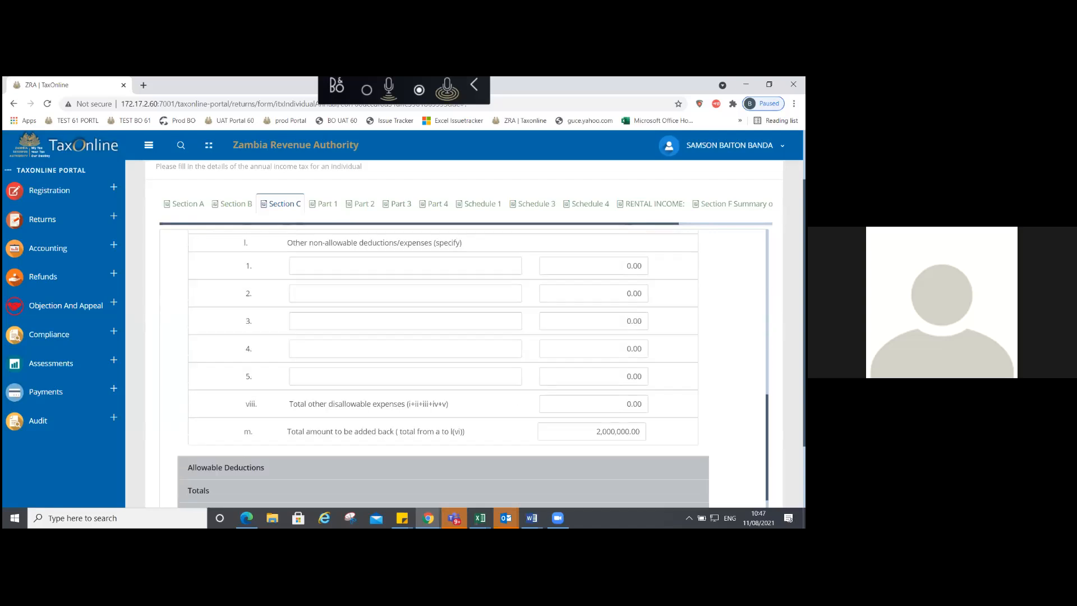
scroll(324, 421, down, 1)
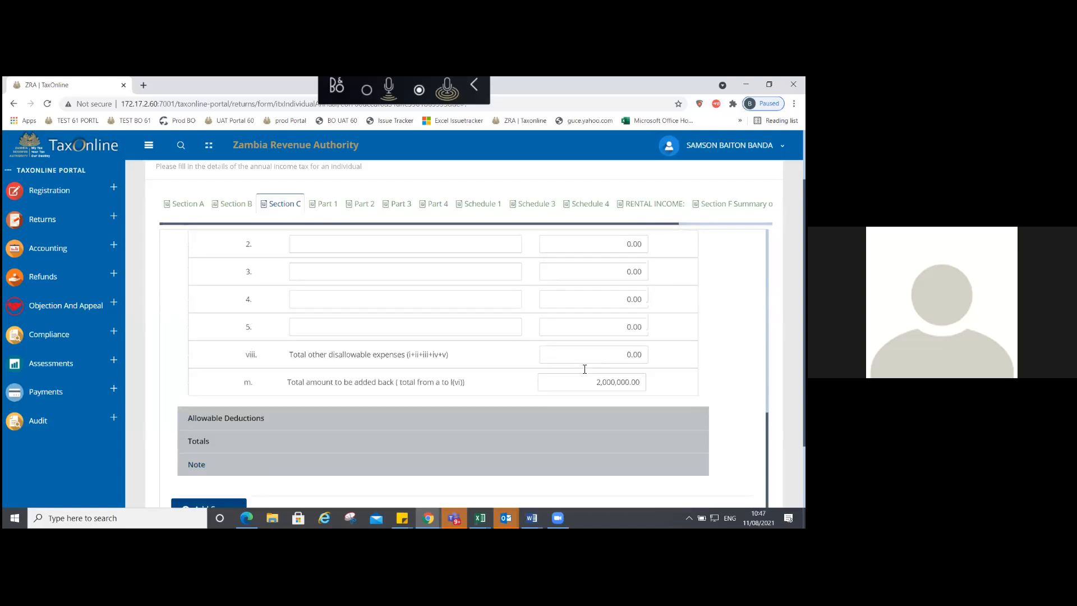
click(323, 421)
scroll(324, 421, down, 5)
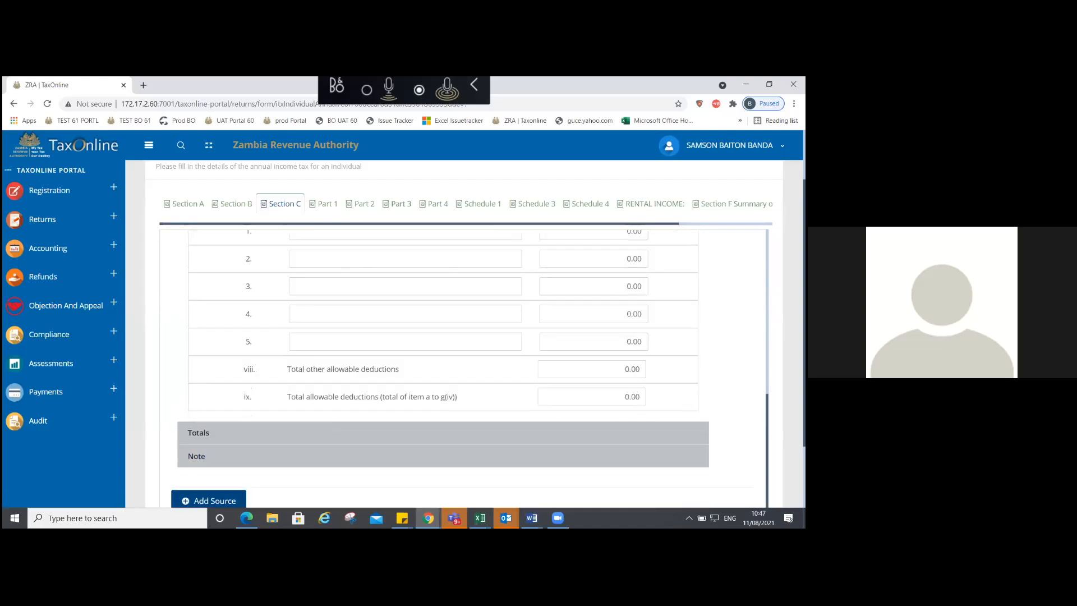
scroll(443, 365, up, 3)
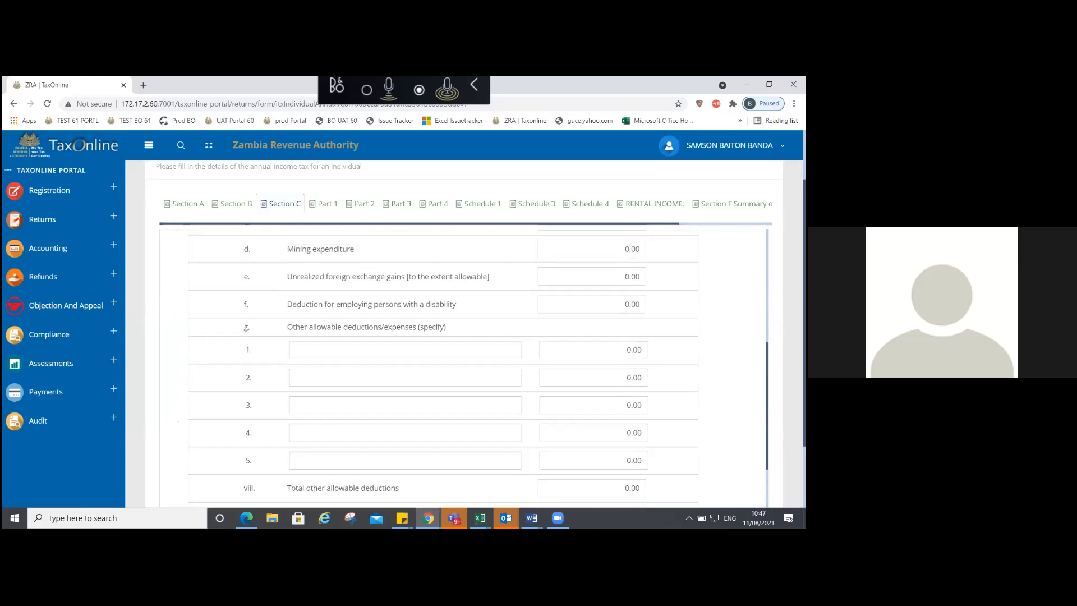
scroll(443, 365, up, 2)
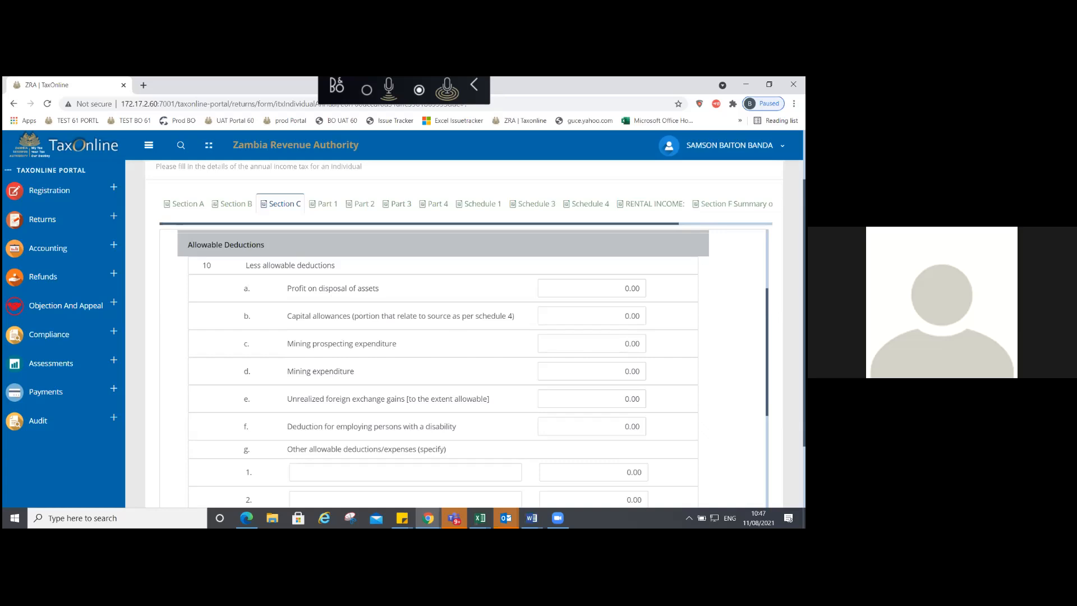
scroll(472, 365, down, 3)
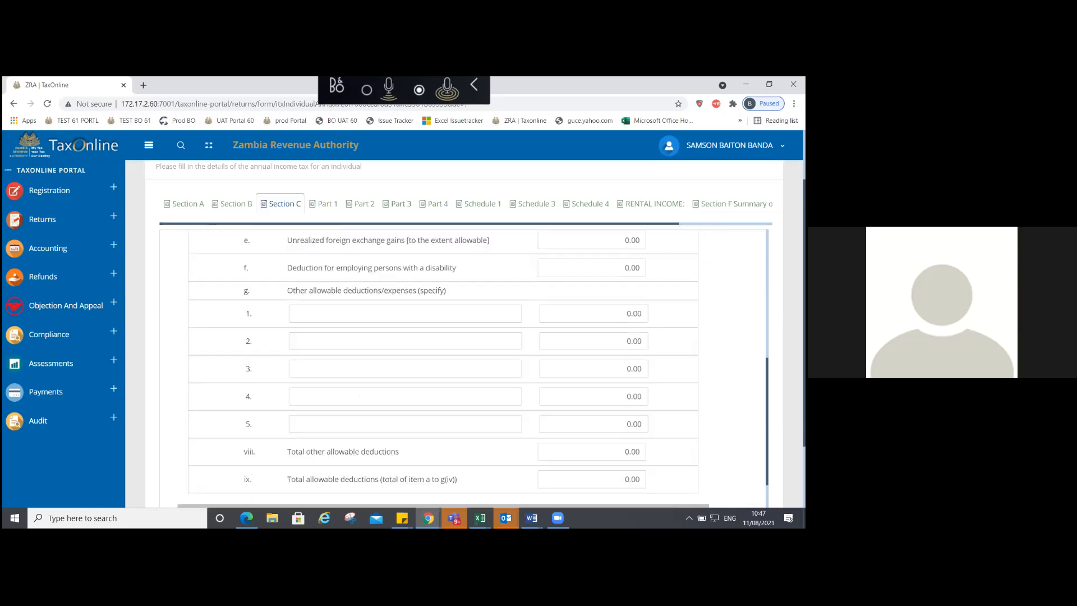
scroll(443, 365, down, 1)
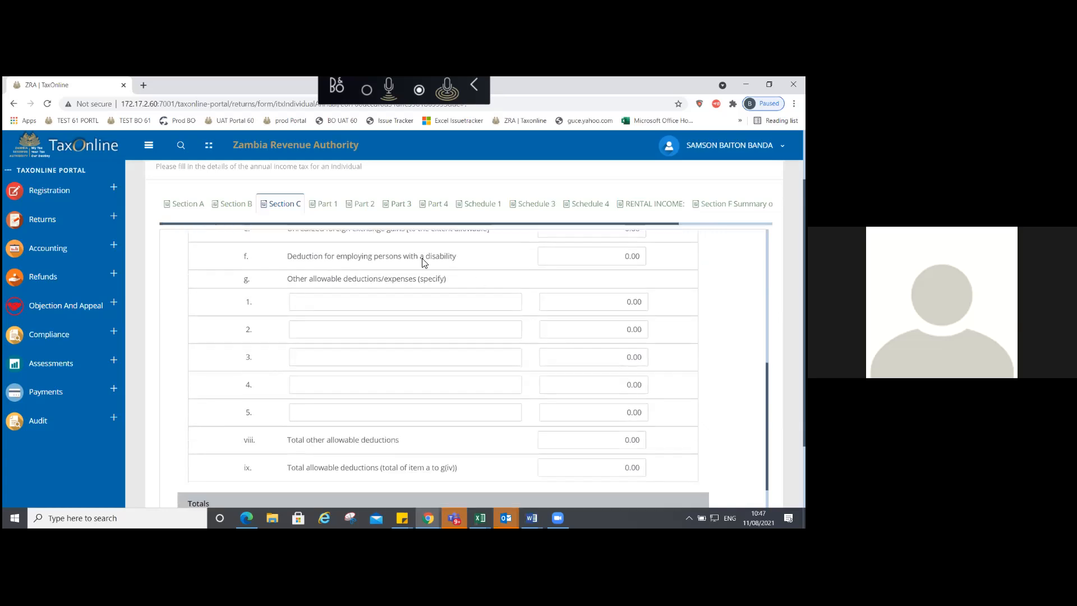
click(591, 259)
key(ctrl+a)
text(50000)
key(Tab)
click(370, 308)
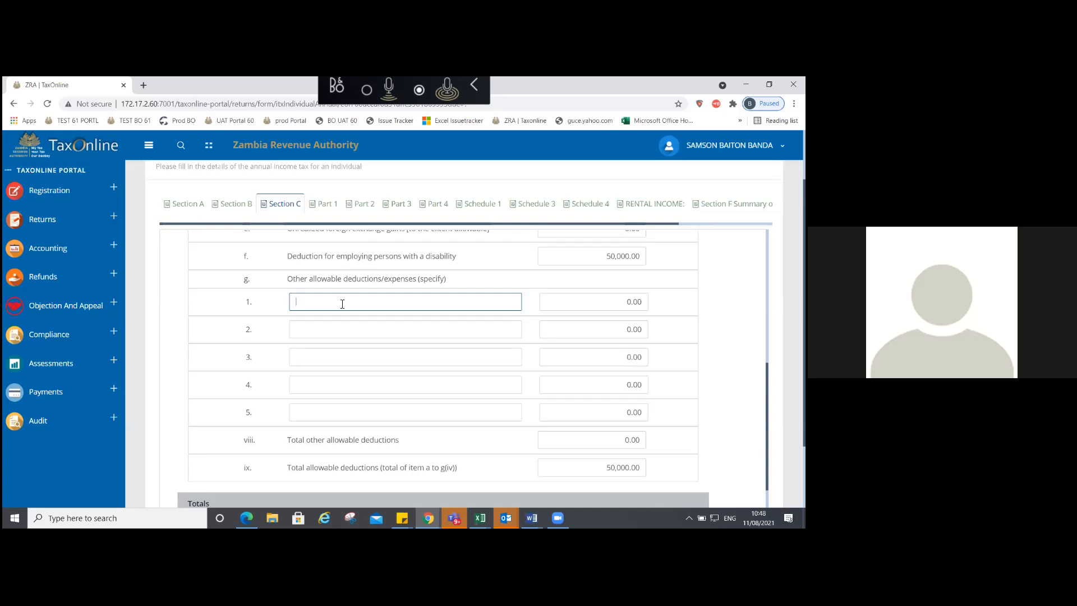
Step: Add a 'housing' other allowable deduction of 100,000.00 in row g.1
text(house)
key(BackSpace)
text(ing)
key(Tab)
text(100000)
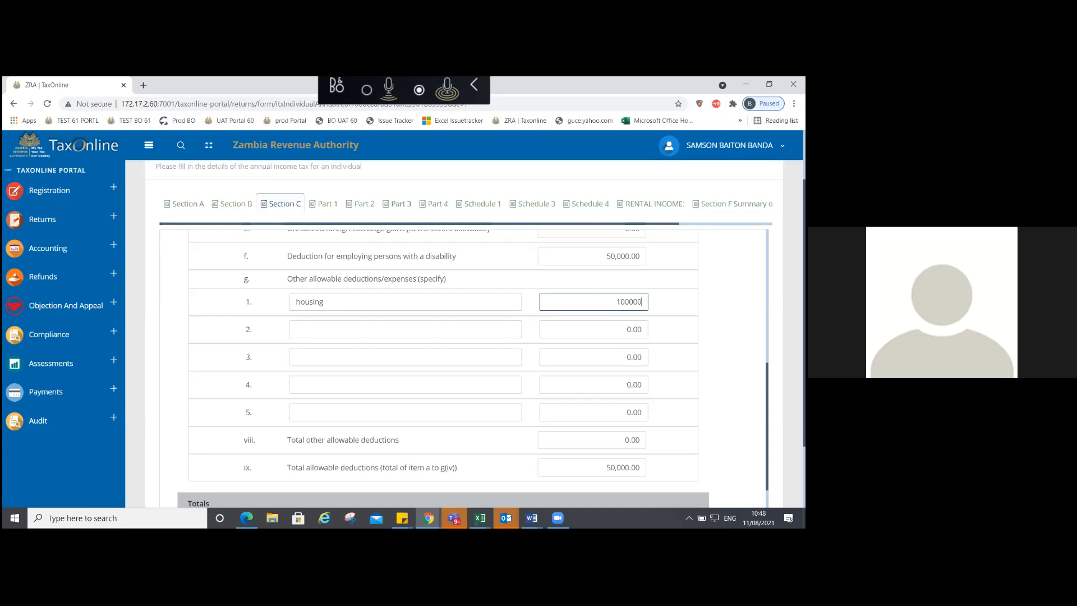
key(Tab)
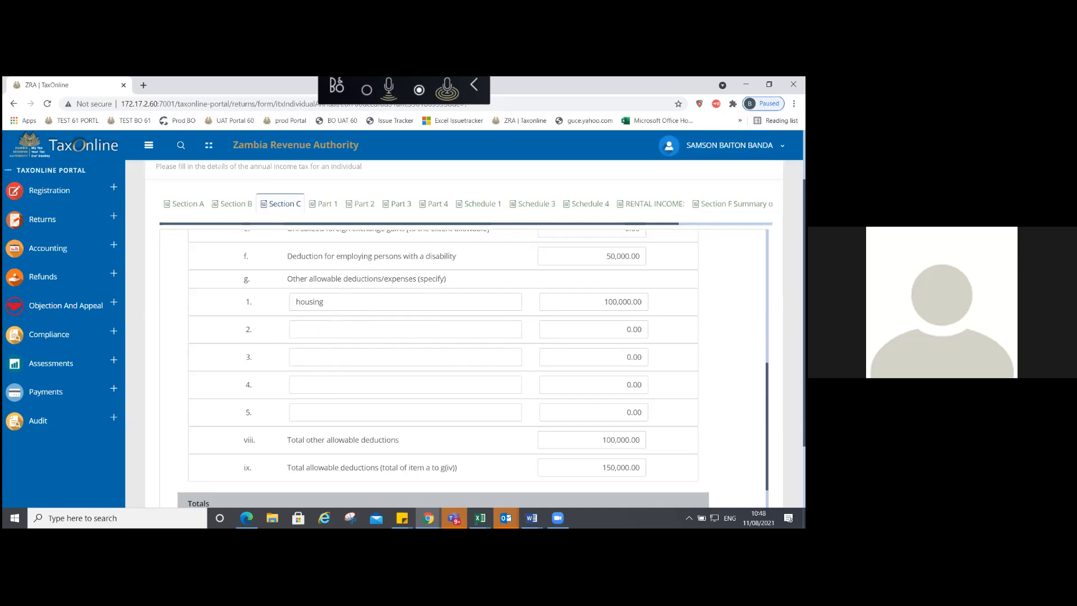
scroll(362, 433, down, 1)
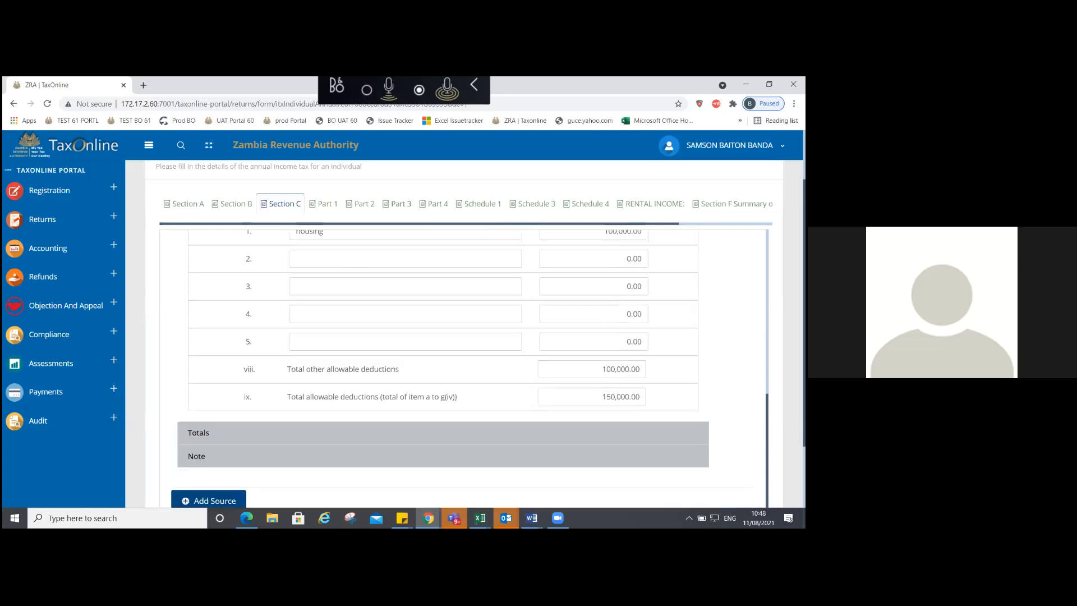
click(361, 432)
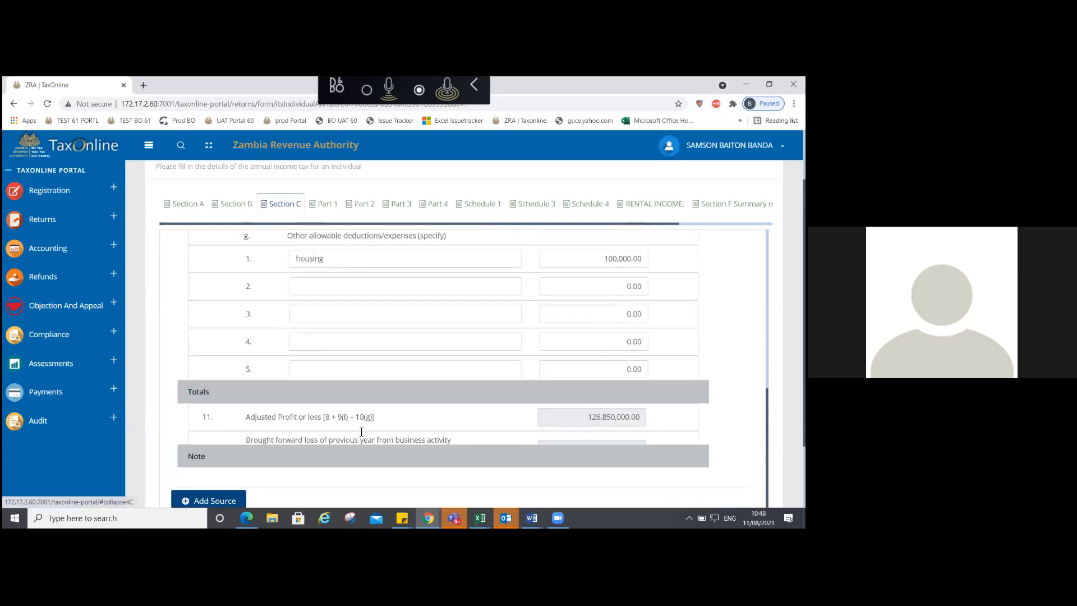
scroll(362, 432, down, 3)
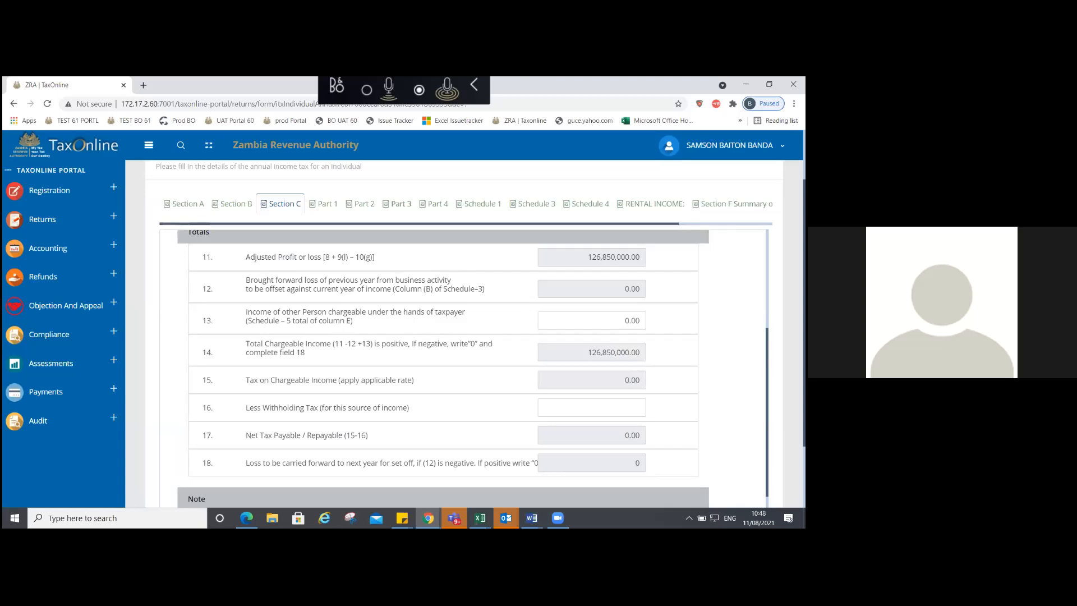
scroll(296, 243, up, 2)
scroll(297, 242, up, 2)
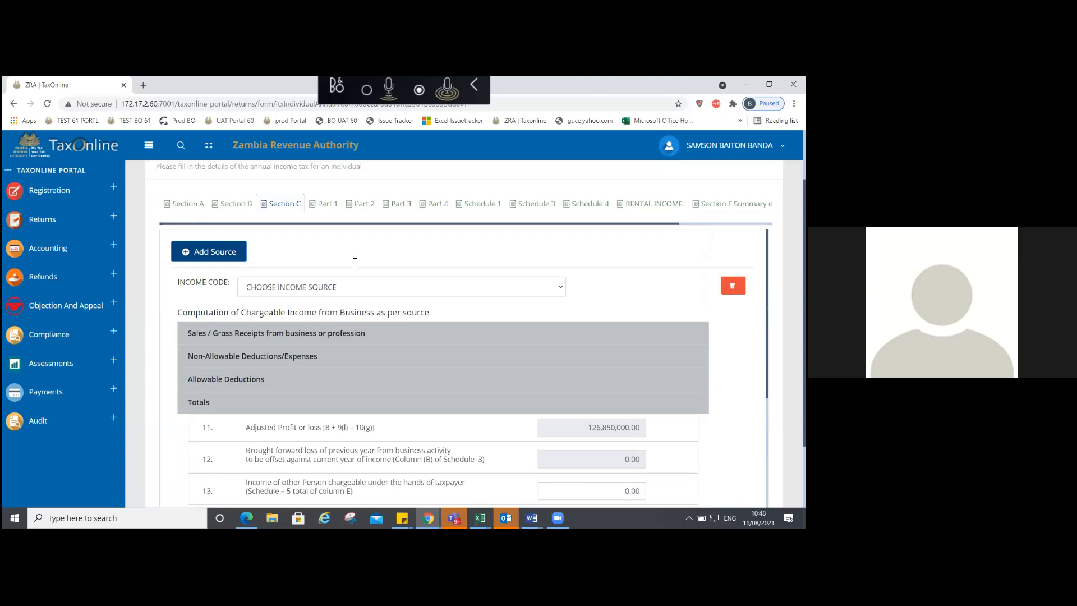
Step: Set the income code to AIR TRANSPORT and expand Totals to show the chargeable income and tax rows
click(308, 287)
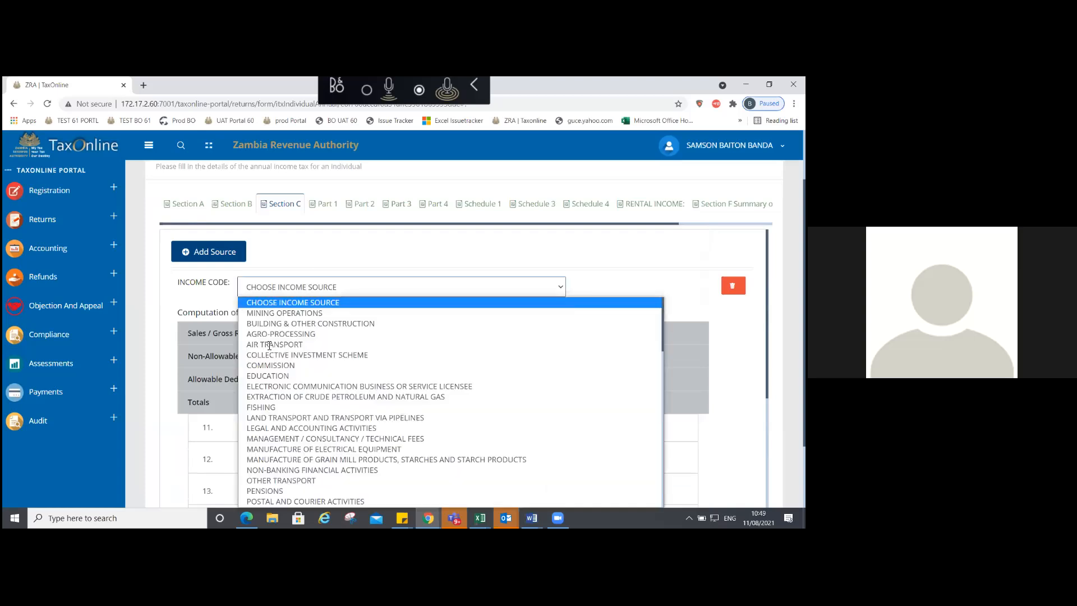
click(269, 345)
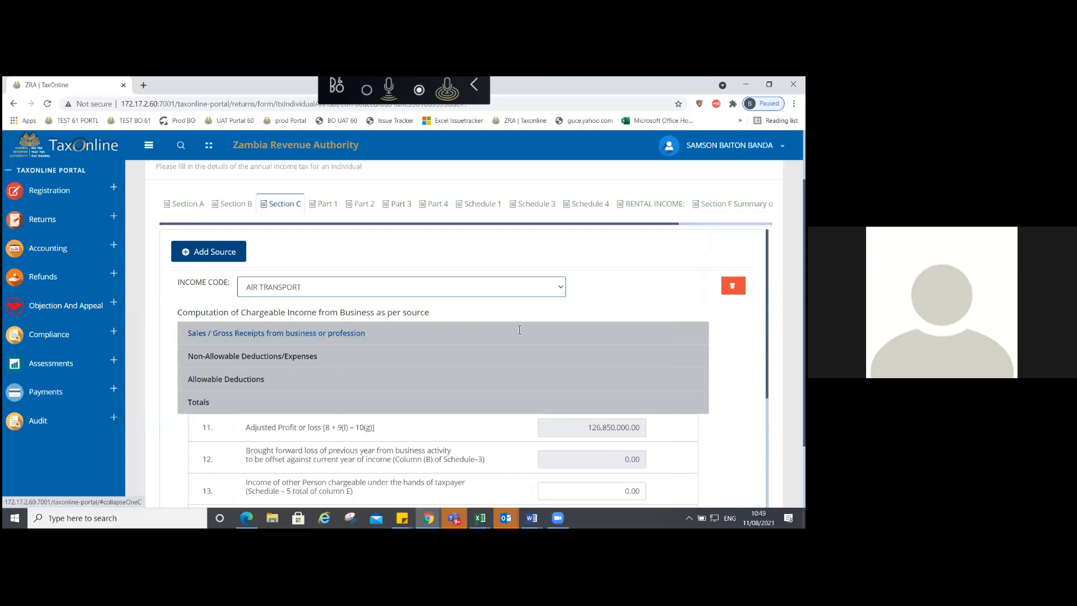
click(519, 330)
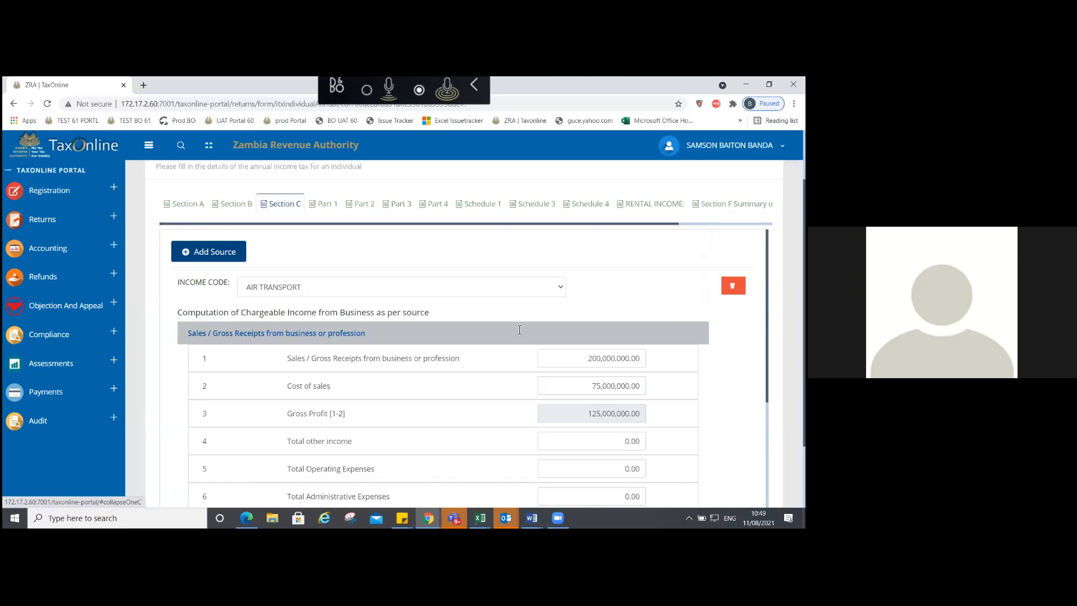
click(520, 330)
click(245, 402)
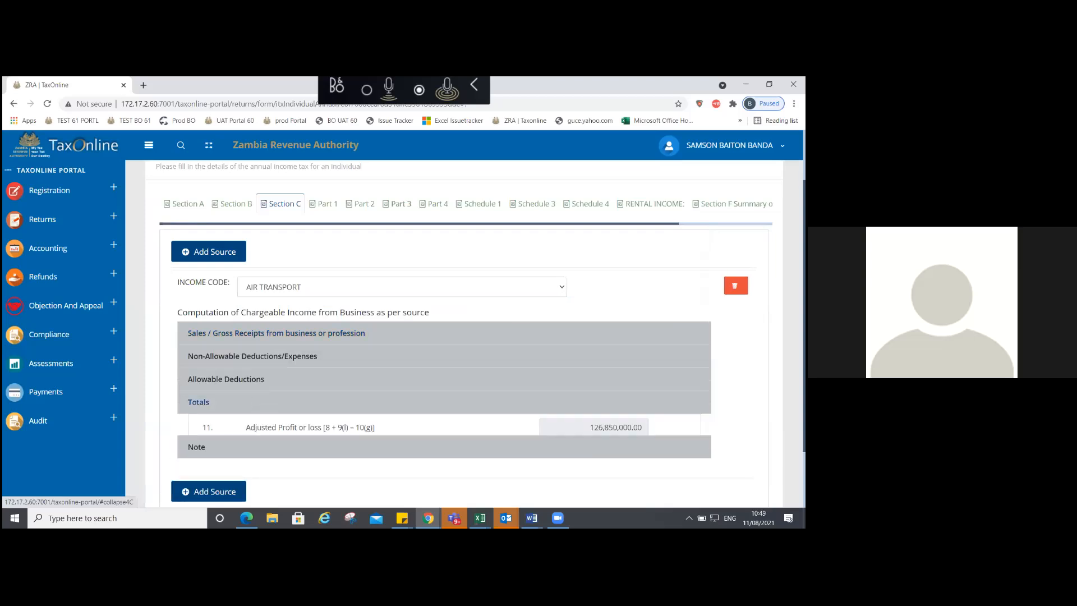
scroll(443, 365, down, 4)
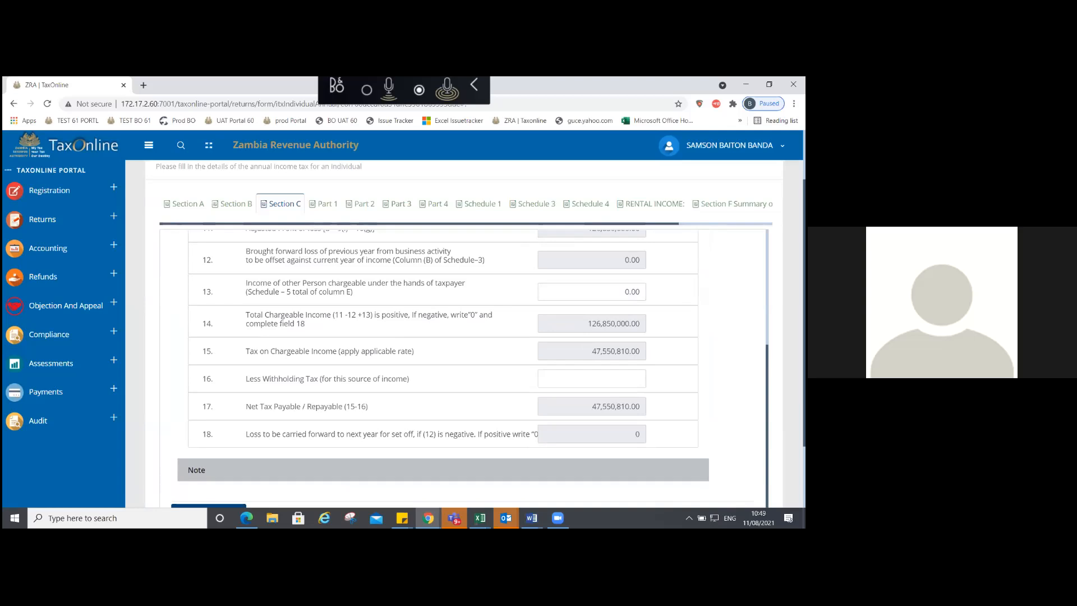
Step: Enter 200,000.00 in field 16 Less Withholding Tax, reducing Net Tax Payable to 47,350,810.00
scroll(443, 365, up, 1)
scroll(444, 366, down, 1)
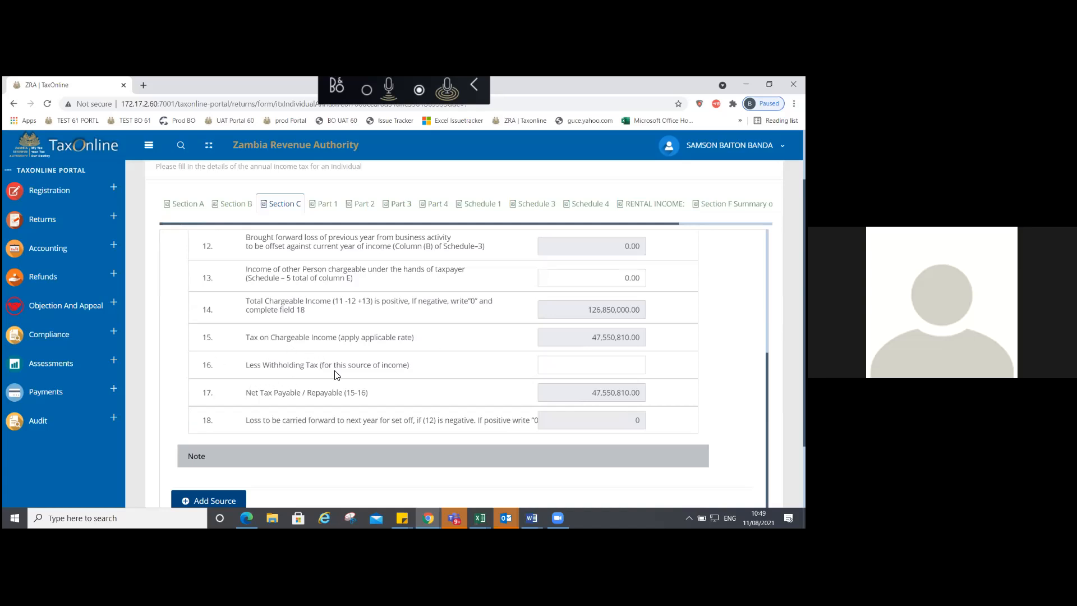
click(589, 365)
text(00)
key(Tab)
click(631, 365)
text(200000)
key(Tab)
scroll(466, 337, down, 2)
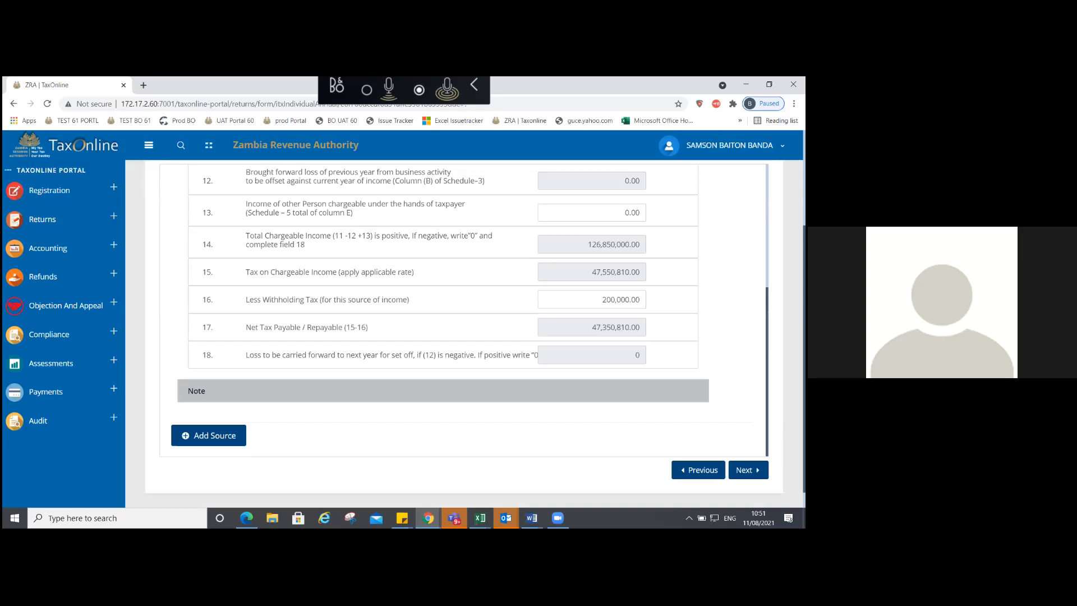
Step: Continue to Part 1 capital allowances and name the two assets A and B
click(749, 470)
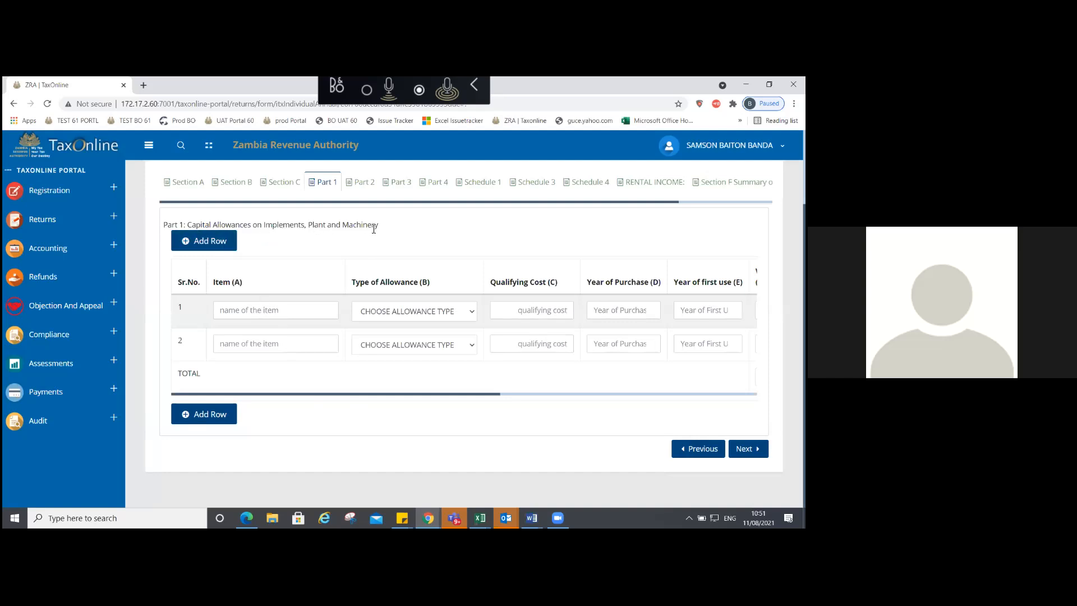
click(286, 312)
text(A)
click(288, 343)
text(B)
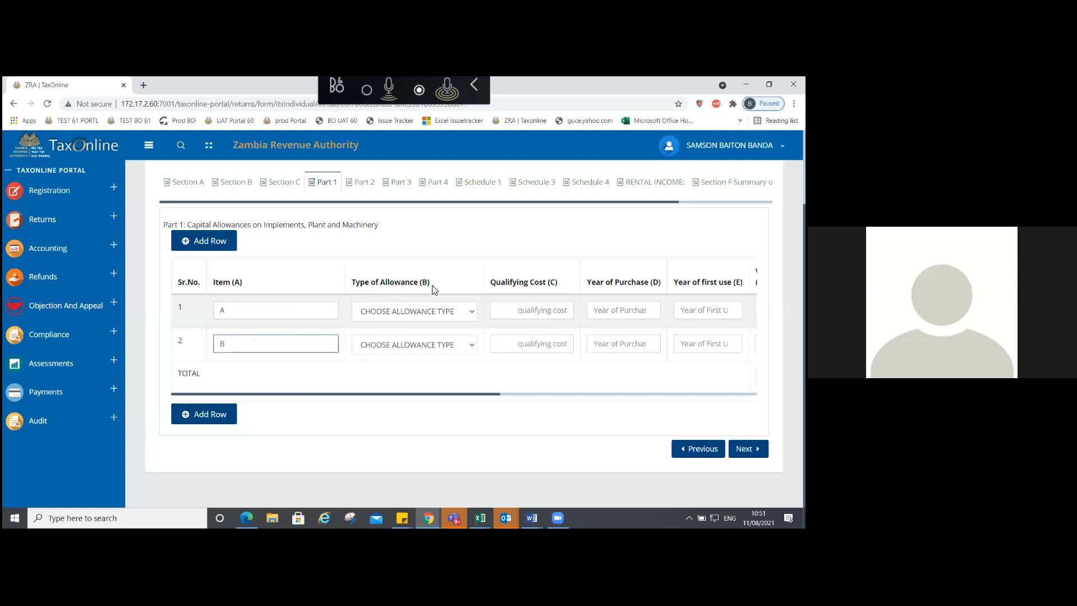
click(418, 313)
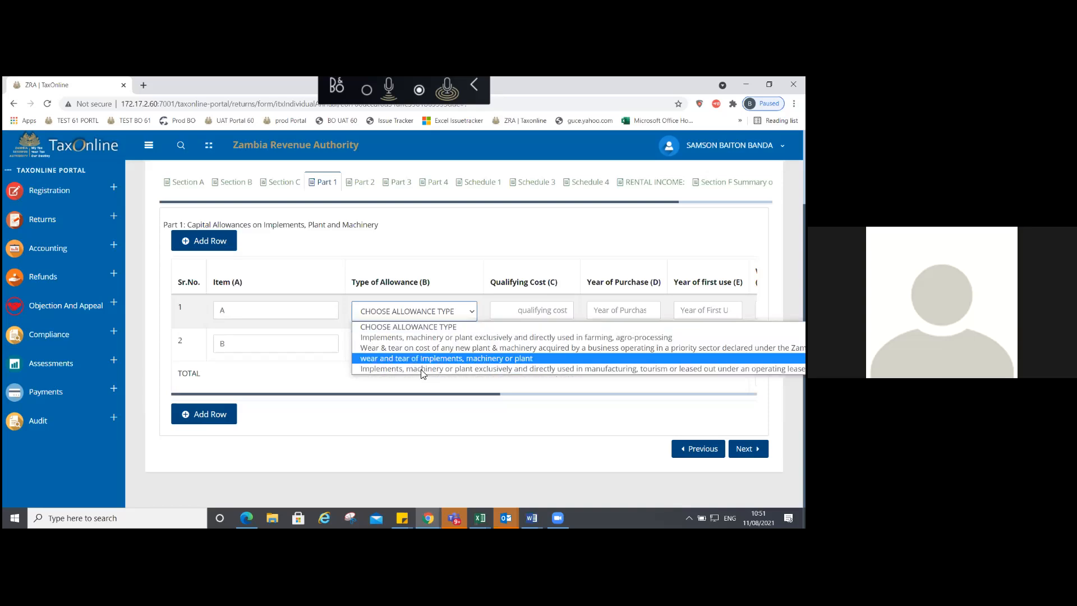
Step: Class item A as farming, agro-processing machinery with a 200,000.00 qualifying cost
click(412, 338)
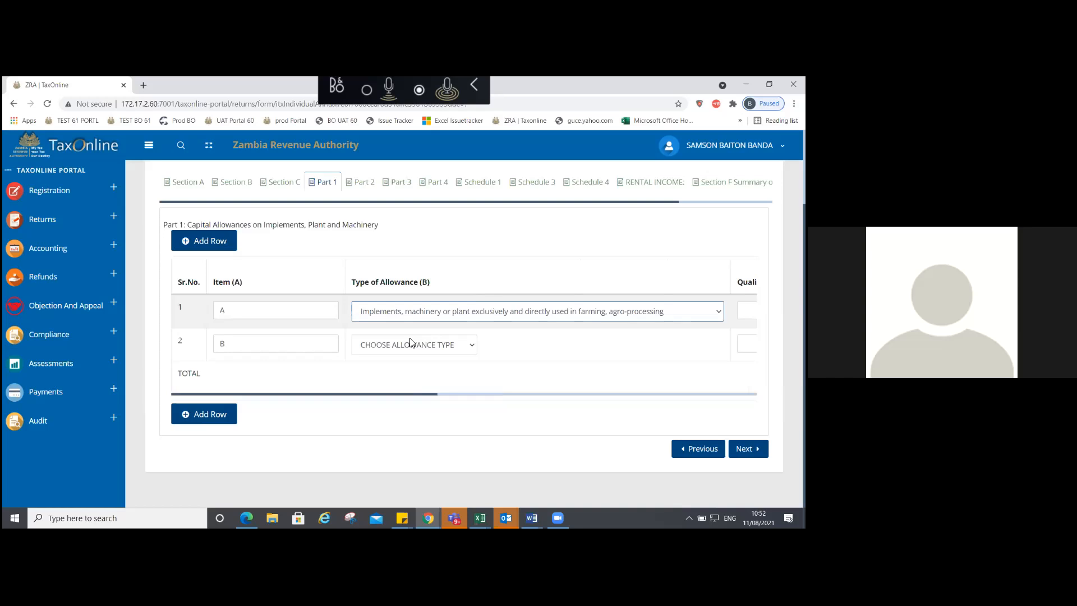
drag(425, 397, 683, 386)
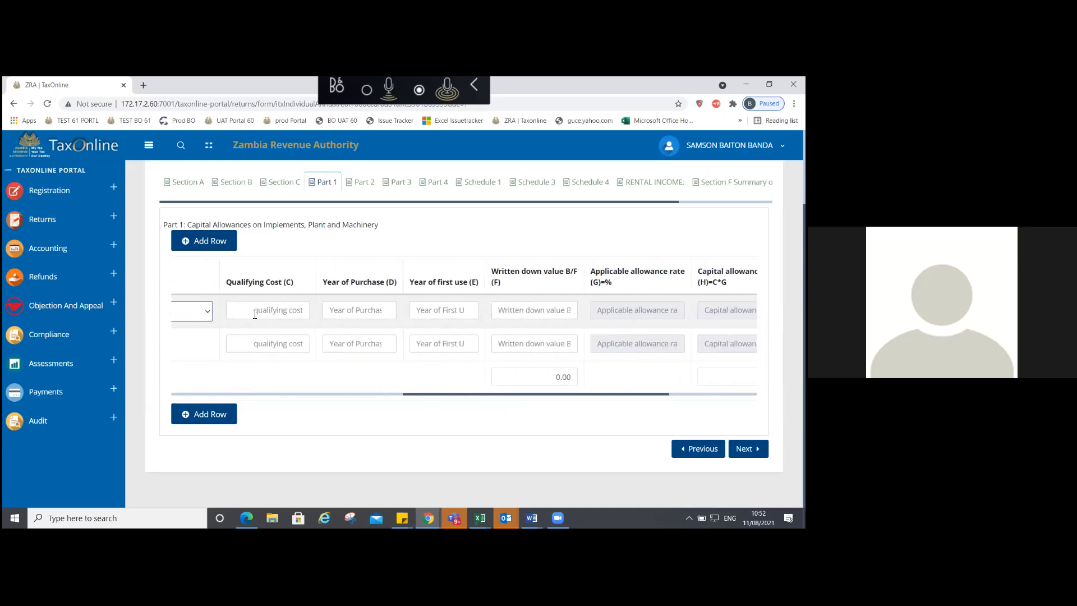
click(306, 311)
text(2,000,00)
text(00)
click(301, 258)
click(288, 311)
key(BackSpace)
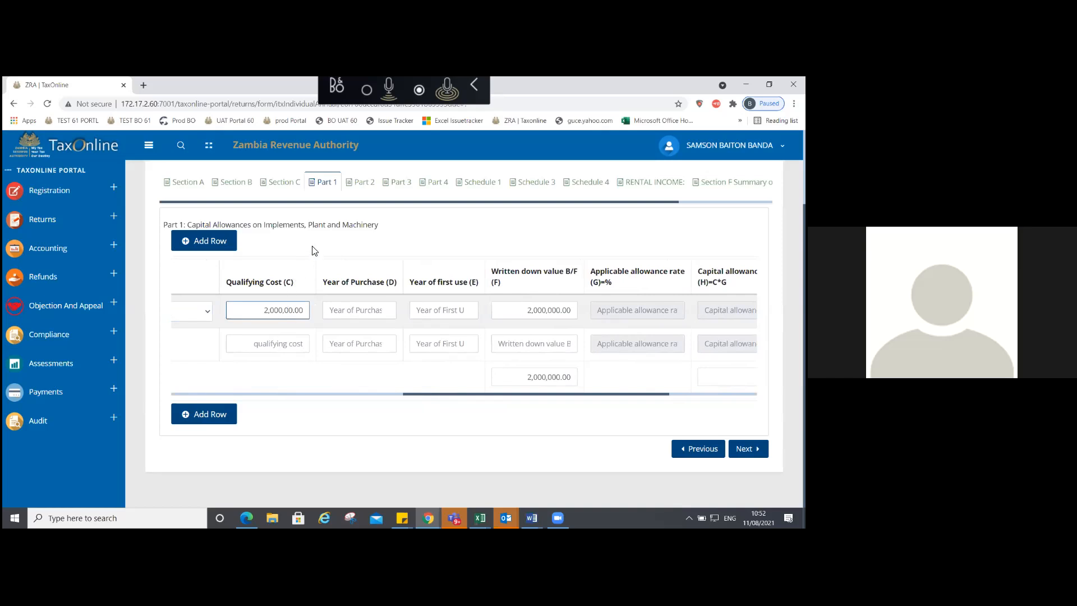
click(313, 251)
Step: Set item A's purchase year to 2018; the entered first-use year is rejected as inadmissible
click(353, 313)
text(20)
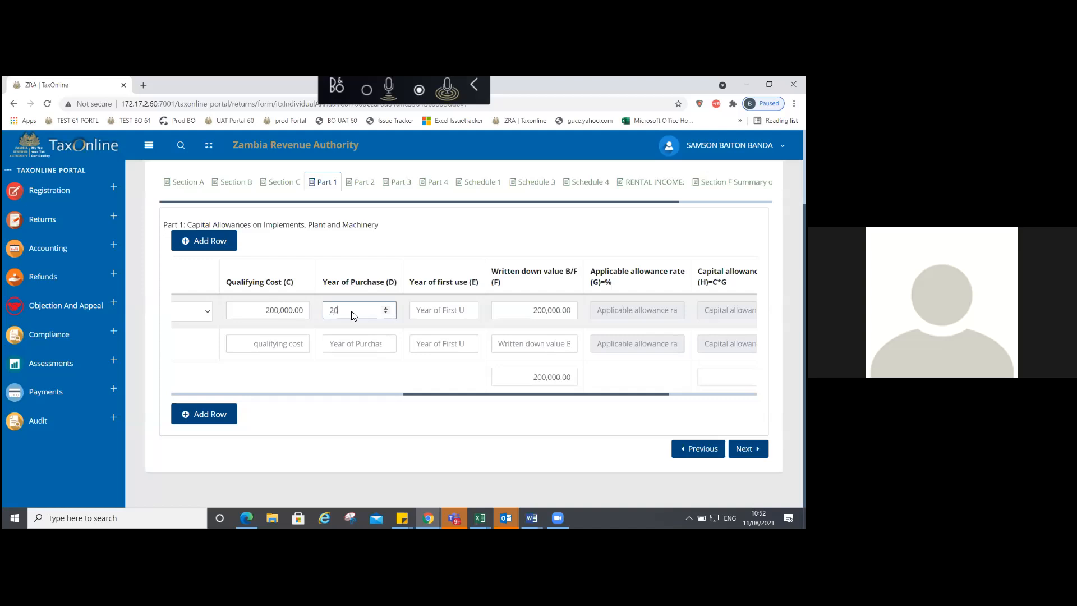
text(18)
click(397, 247)
scroll(561, 382, right, 3)
scroll(584, 383, right, 3)
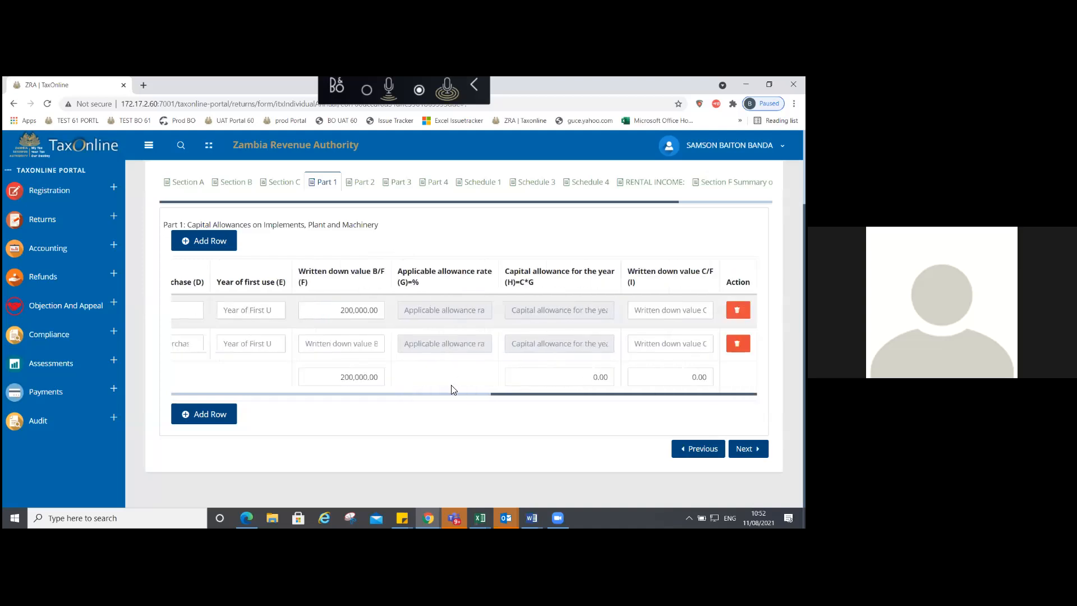
scroll(494, 398, left, 2)
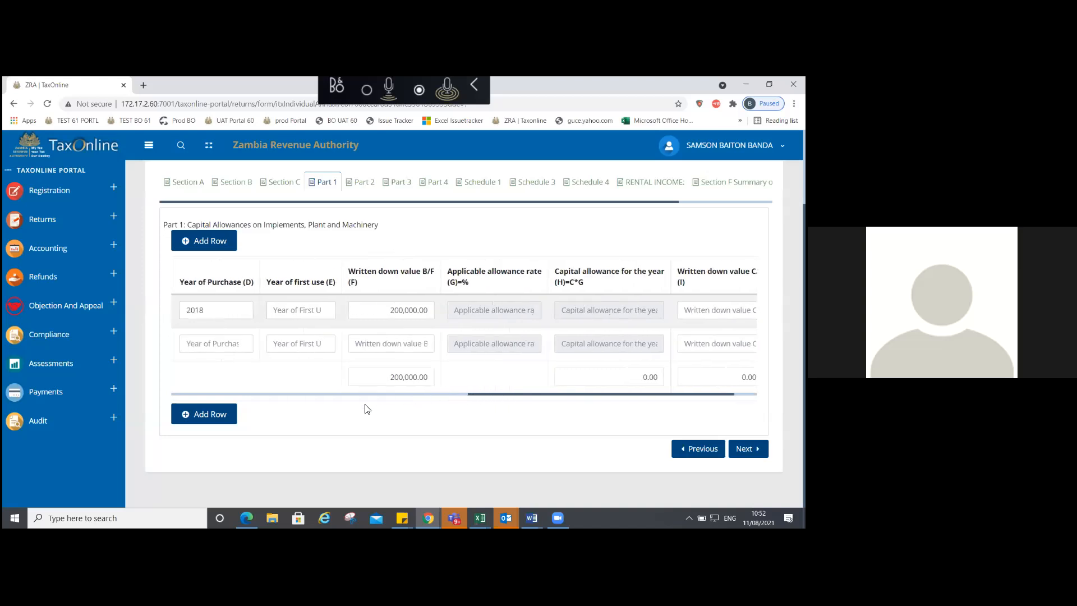
scroll(362, 409, left, 5)
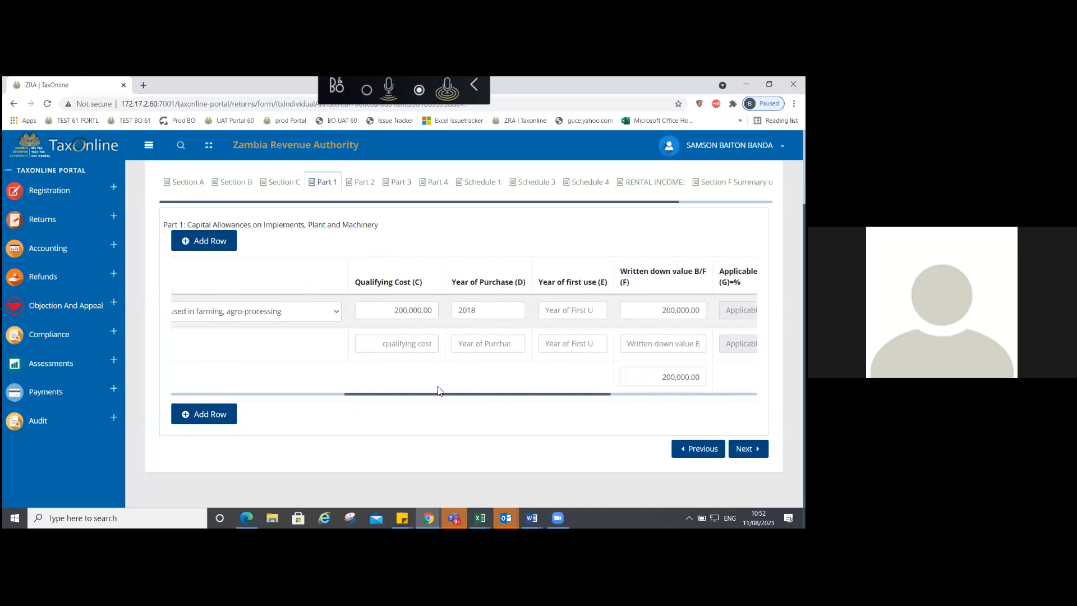
drag(440, 396, 504, 395)
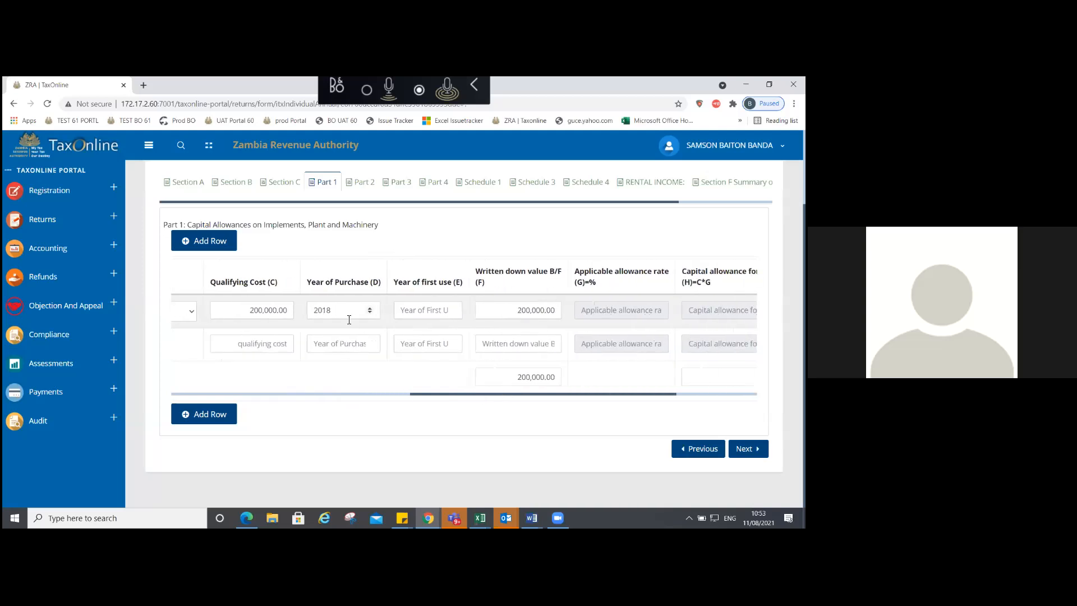
click(402, 312)
text(204)
text(8)
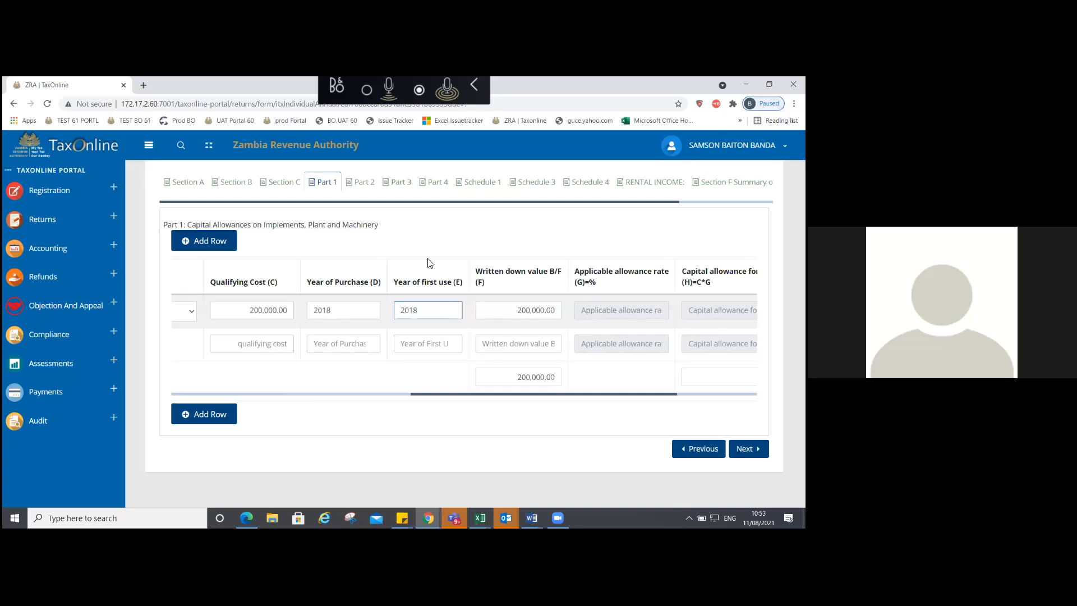
click(428, 258)
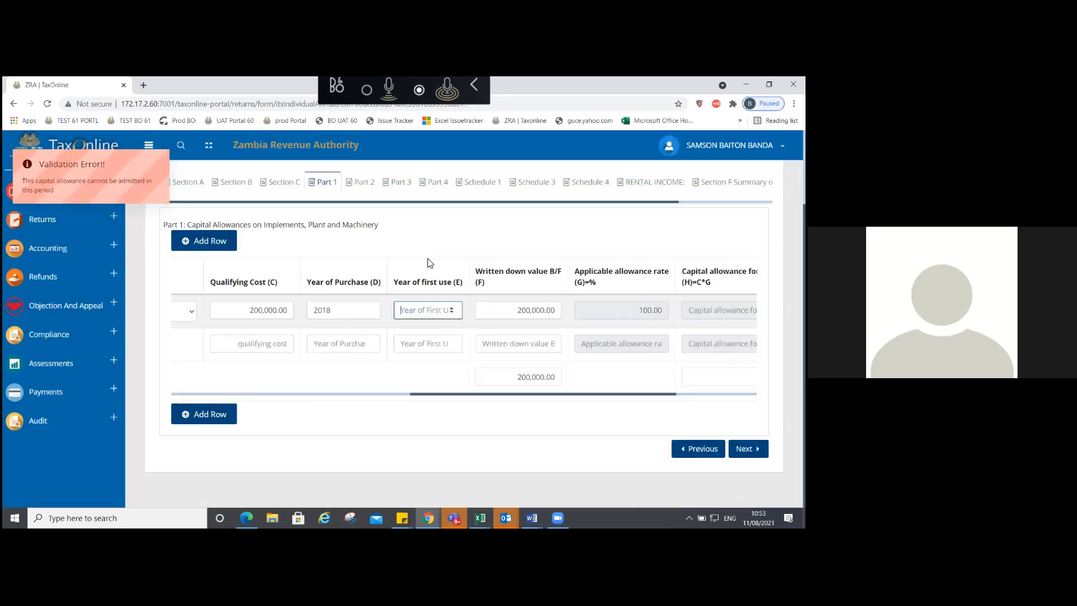
Step: Change item A's first-use year to 2020, yielding a 200,000.00 allowance and 0.00 carried forward
click(417, 311)
text(20)
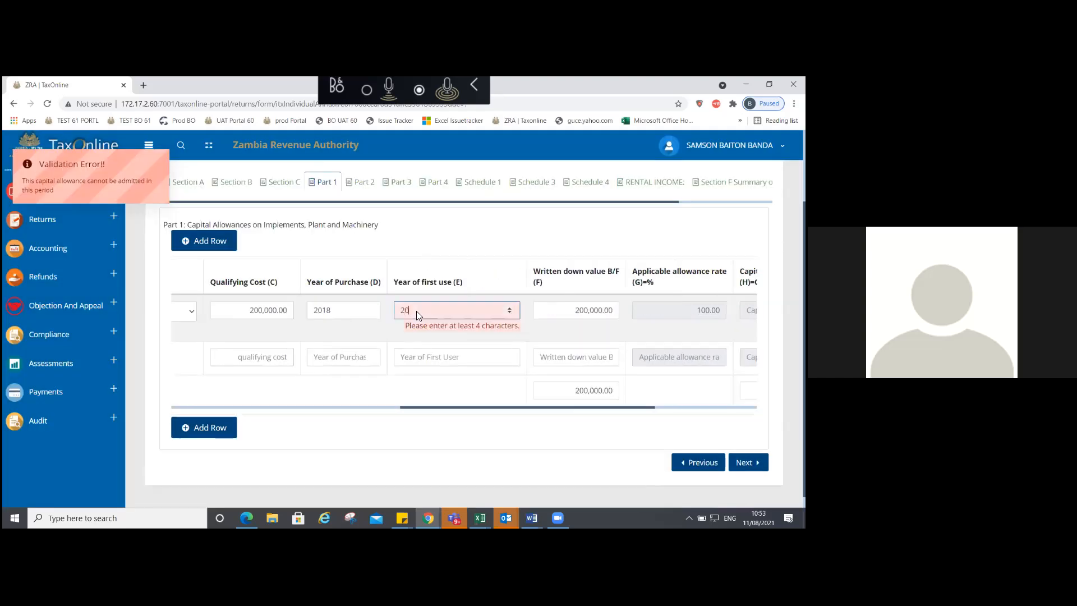
text(20)
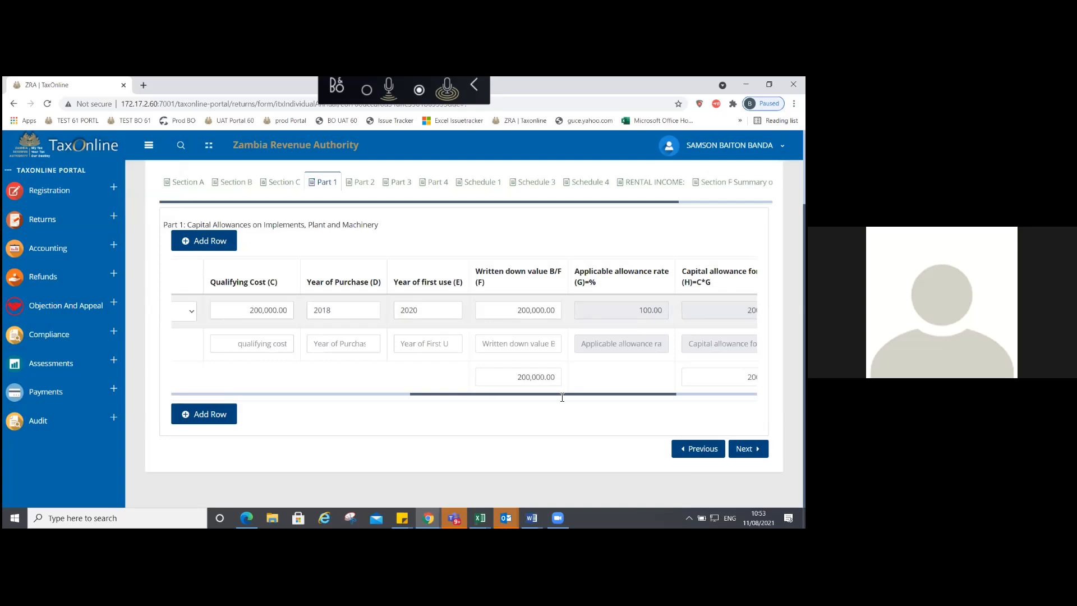
scroll(562, 397, right, 3)
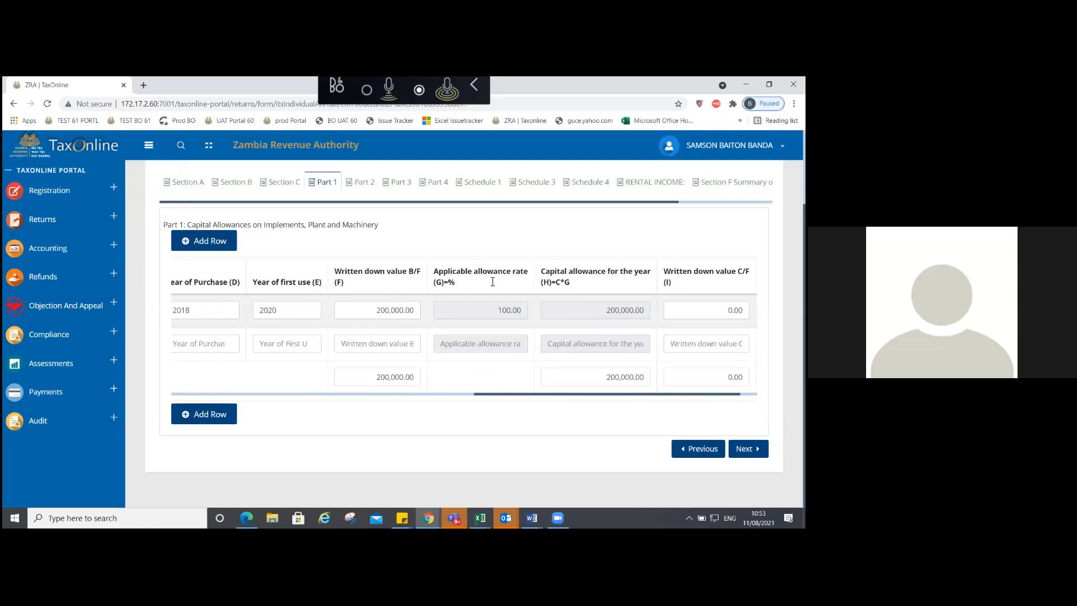
scroll(493, 282, right, 1)
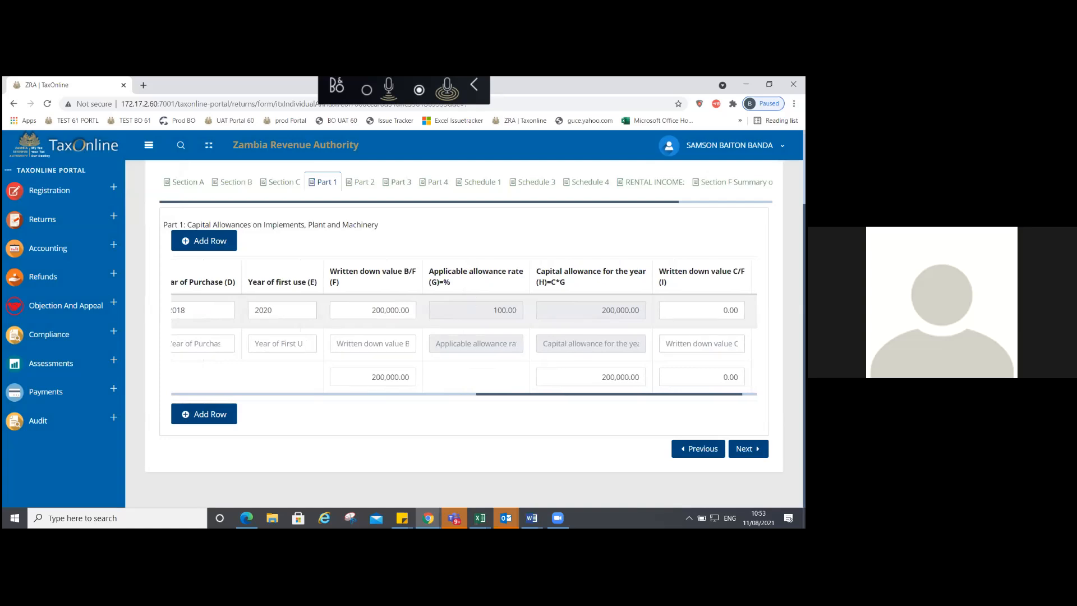
drag(365, 402, 369, 397)
Step: Class item B under the priority-sector wear and tear allowance
click(371, 394)
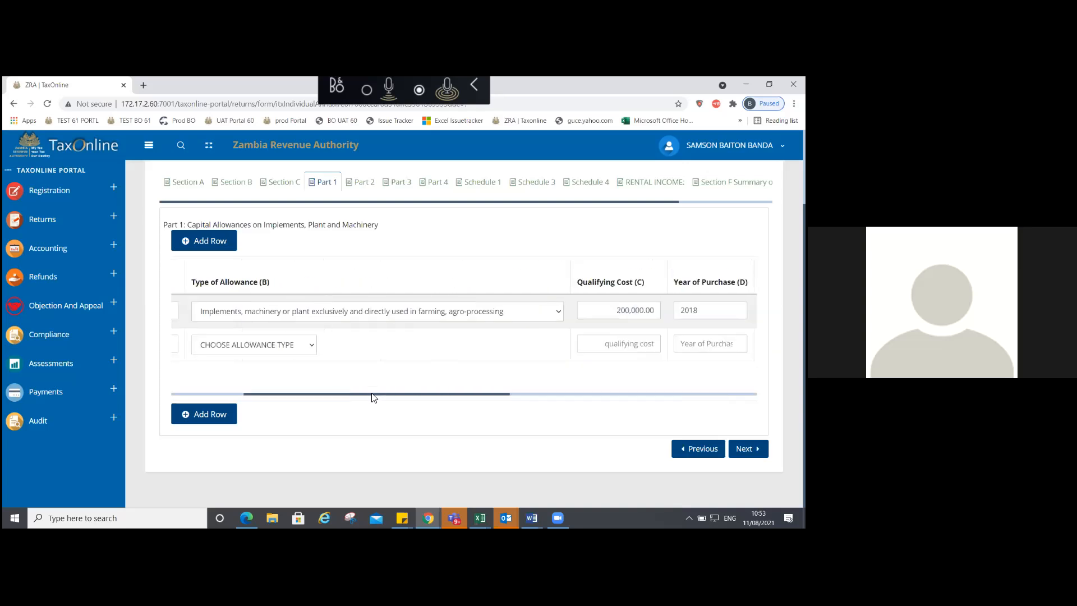
drag(475, 394, 726, 396)
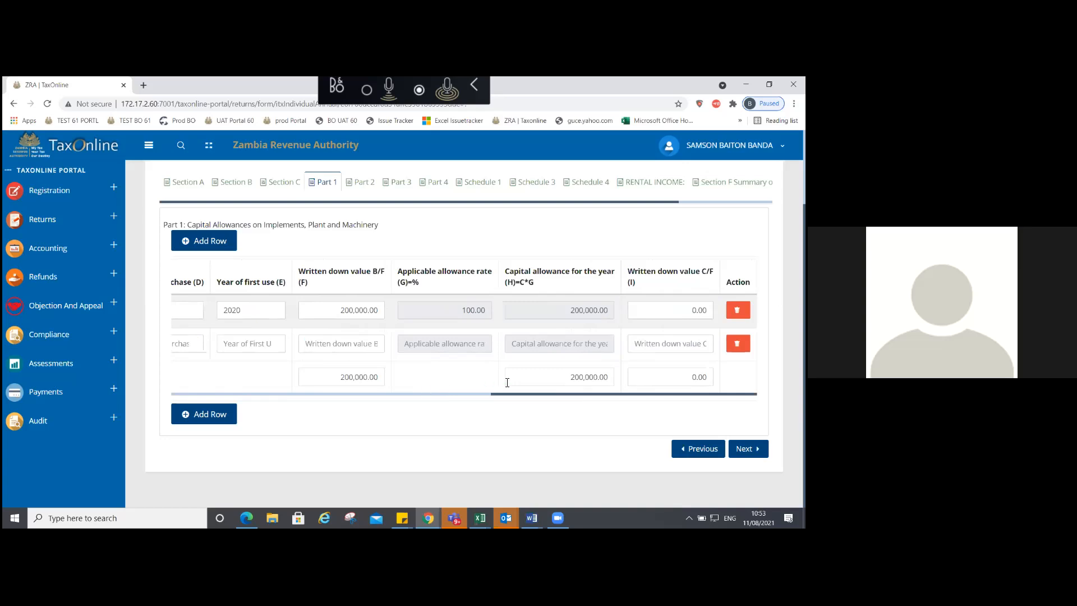
drag(504, 396, 349, 392)
click(214, 395)
drag(497, 395, 489, 395)
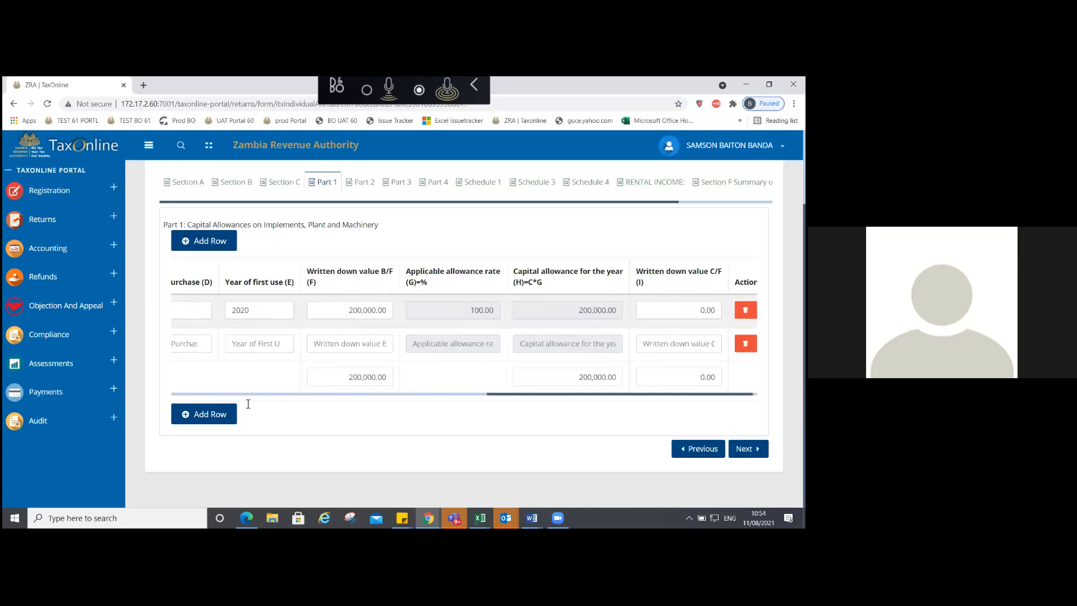
drag(248, 404, 243, 406)
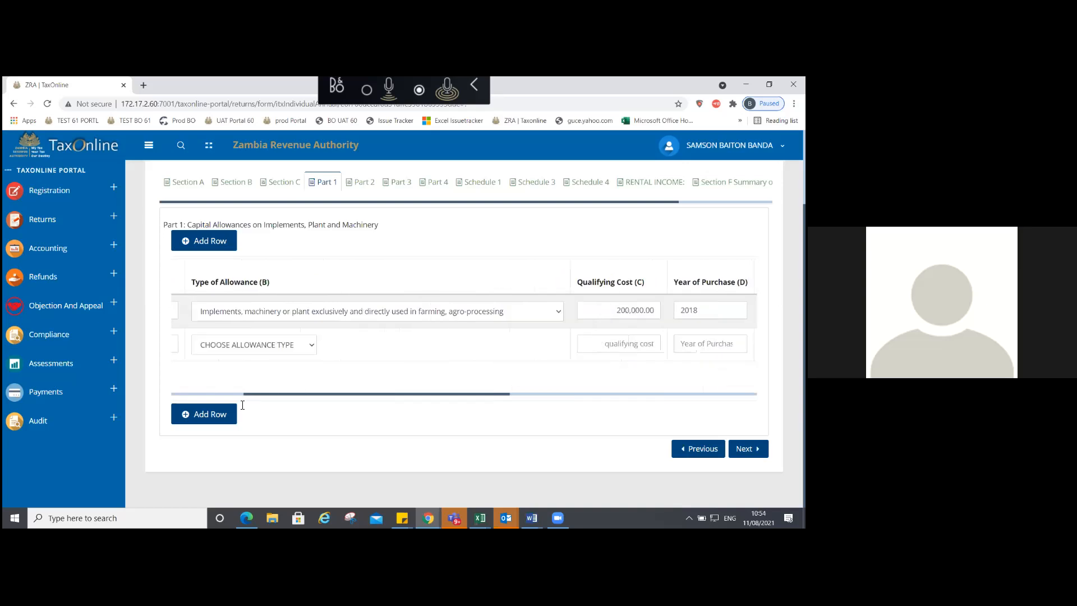
drag(242, 405, 160, 403)
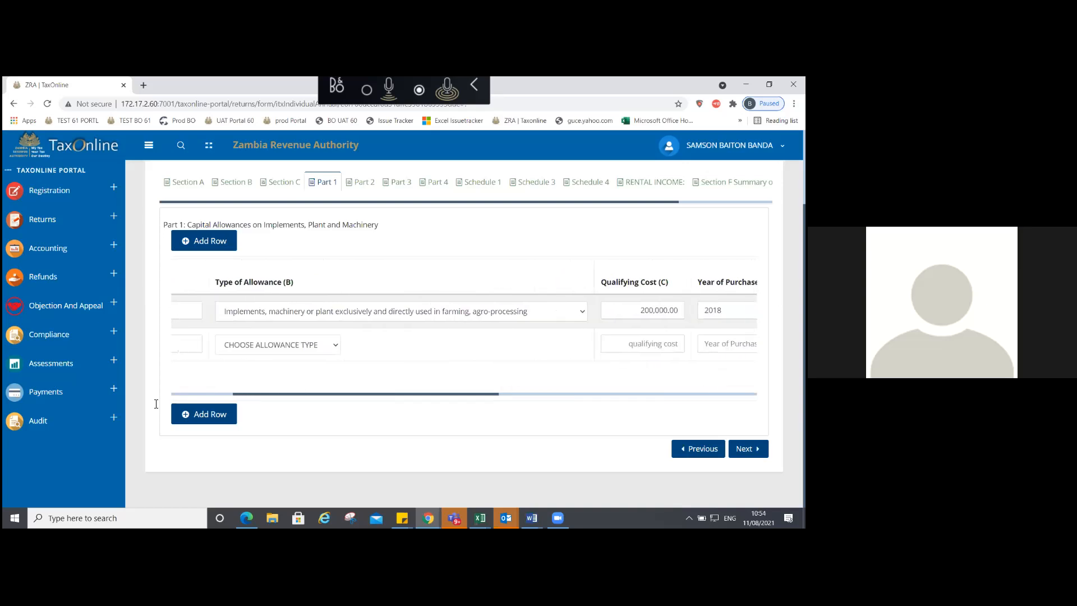
click(409, 346)
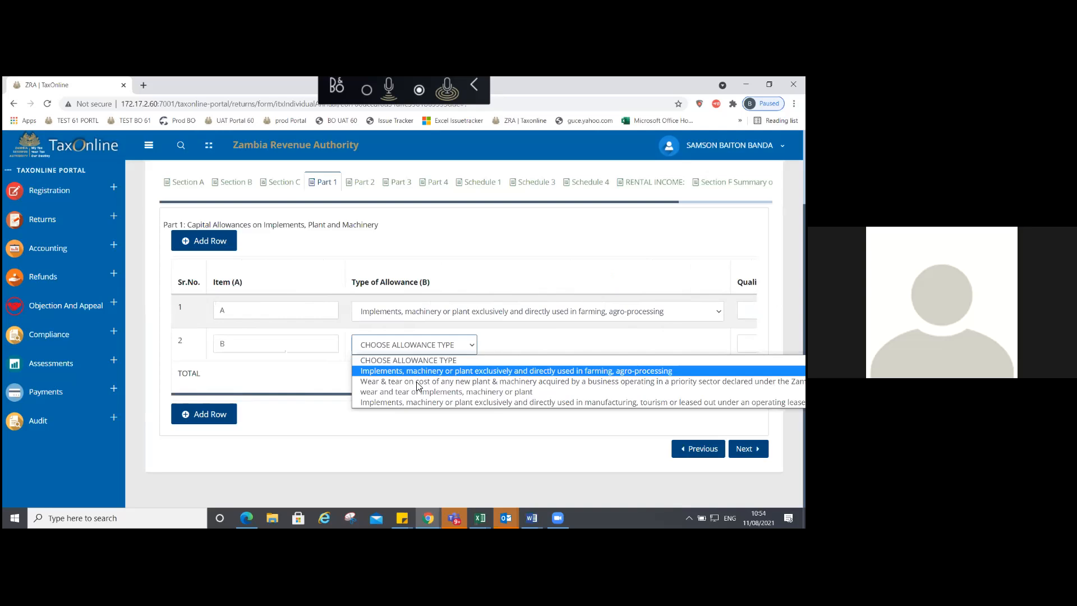
click(404, 371)
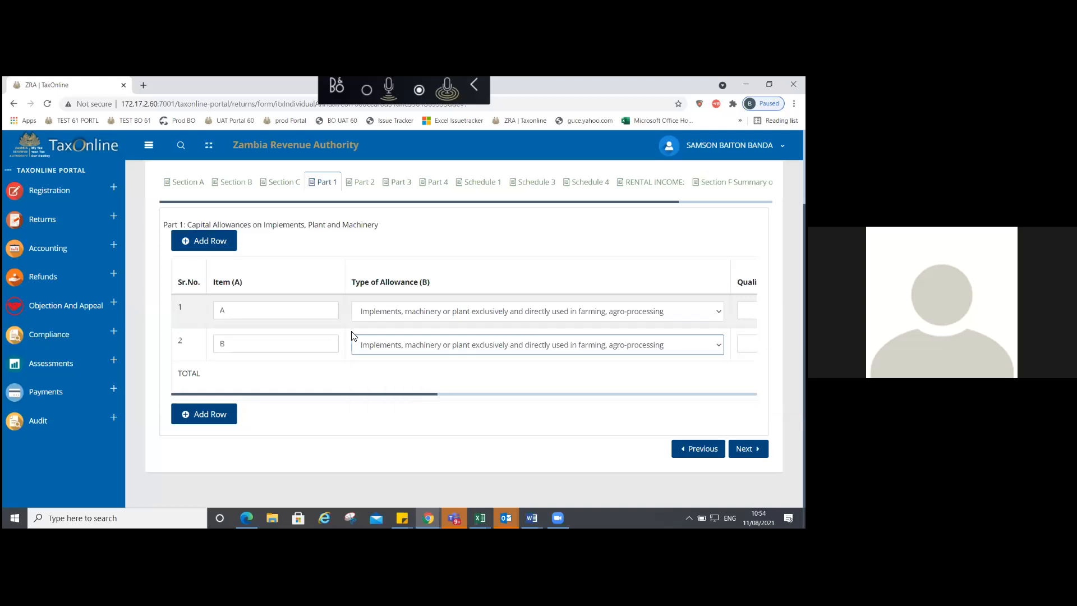
click(407, 354)
click(401, 383)
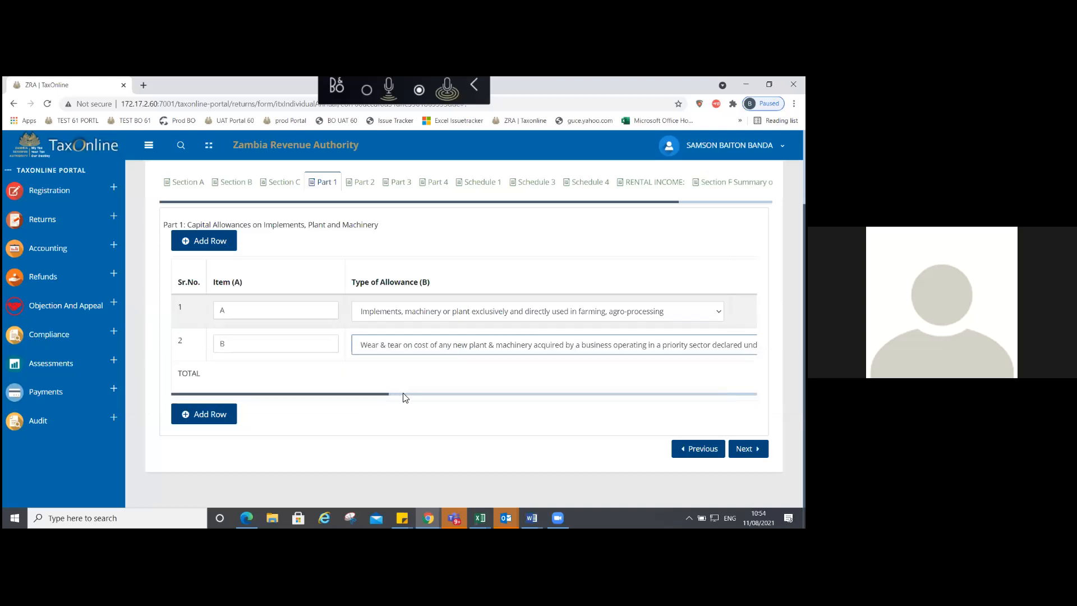
Step: Give item B a 200,000.00 qualifying cost with purchase and first-use years 2020
drag(404, 395, 423, 395)
scroll(422, 392, right, 1)
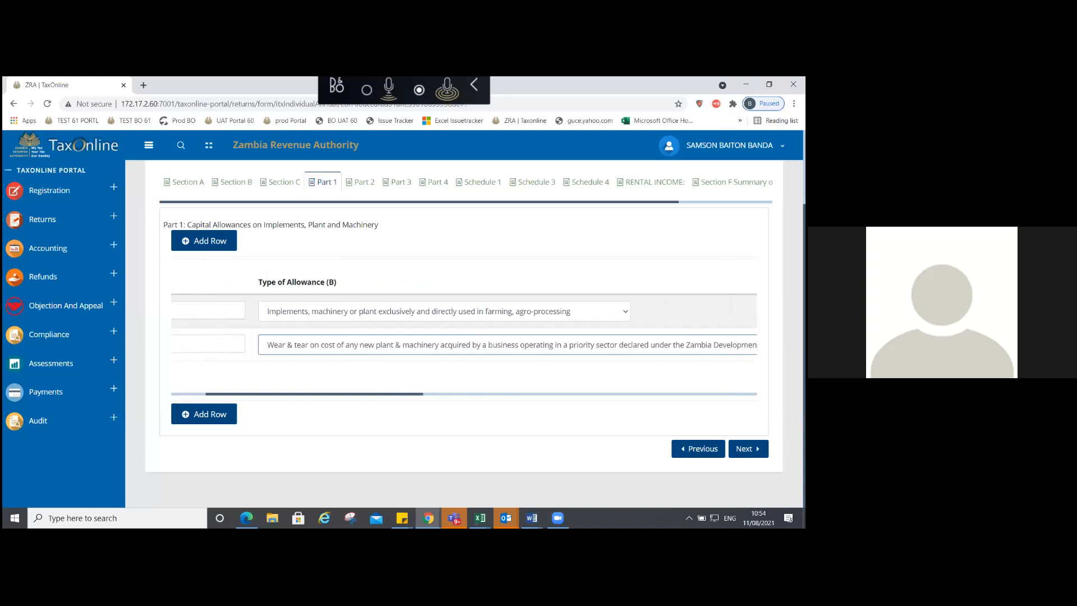
scroll(422, 391, right, 1)
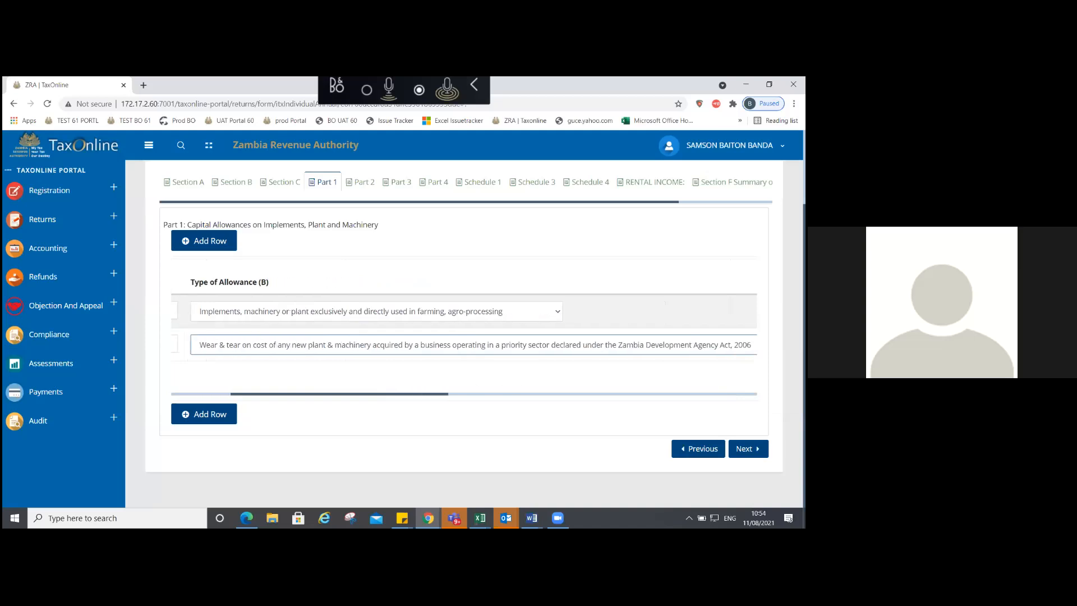
scroll(464, 326, right, 3)
click(336, 345)
text(2000000)
click(389, 346)
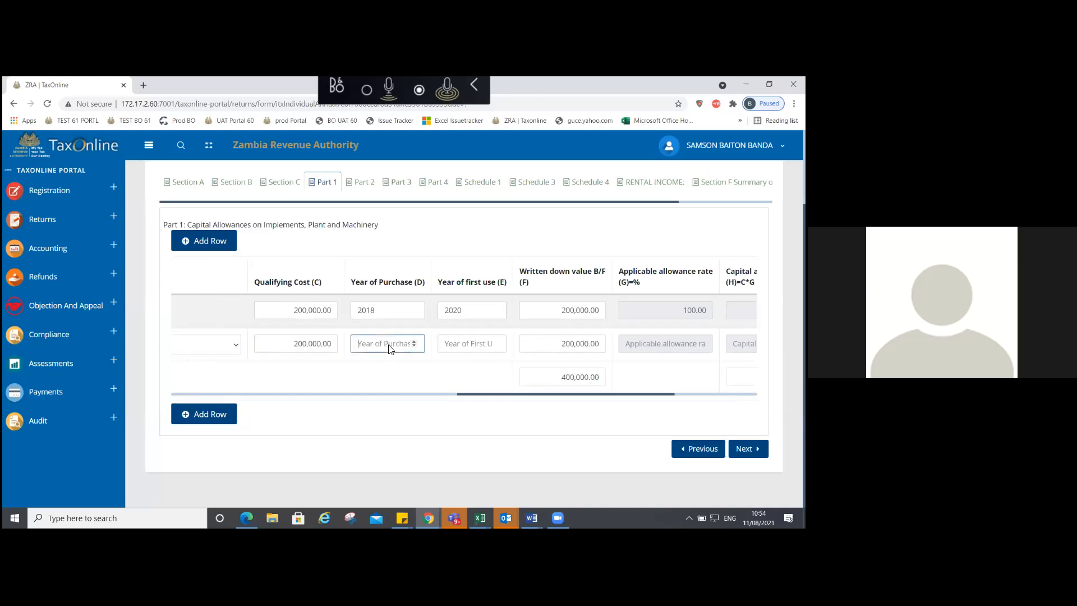
text(2020)
click(456, 342)
text(202)
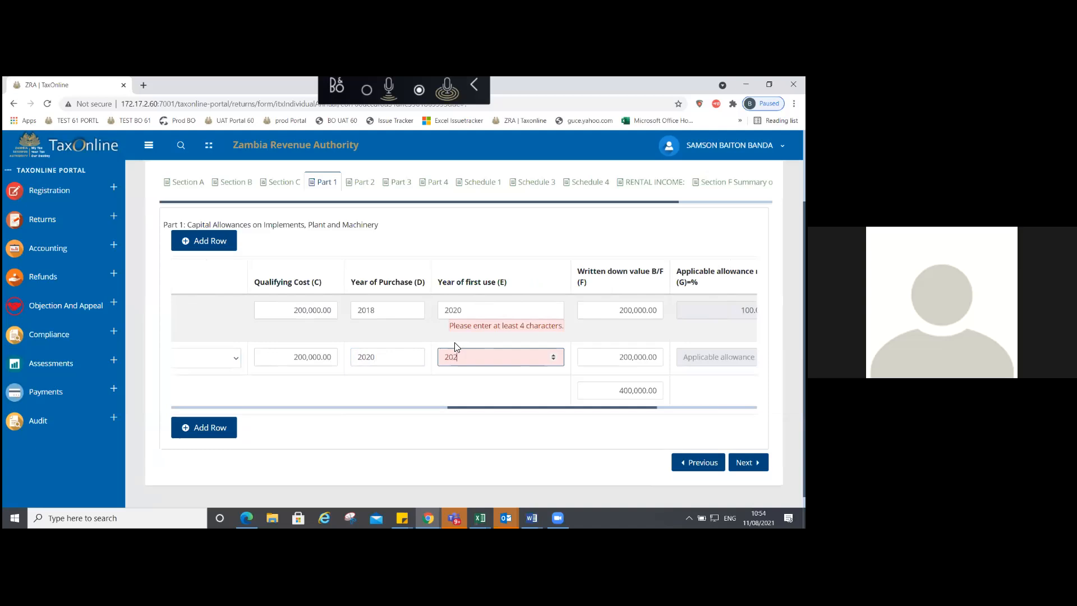
text(0)
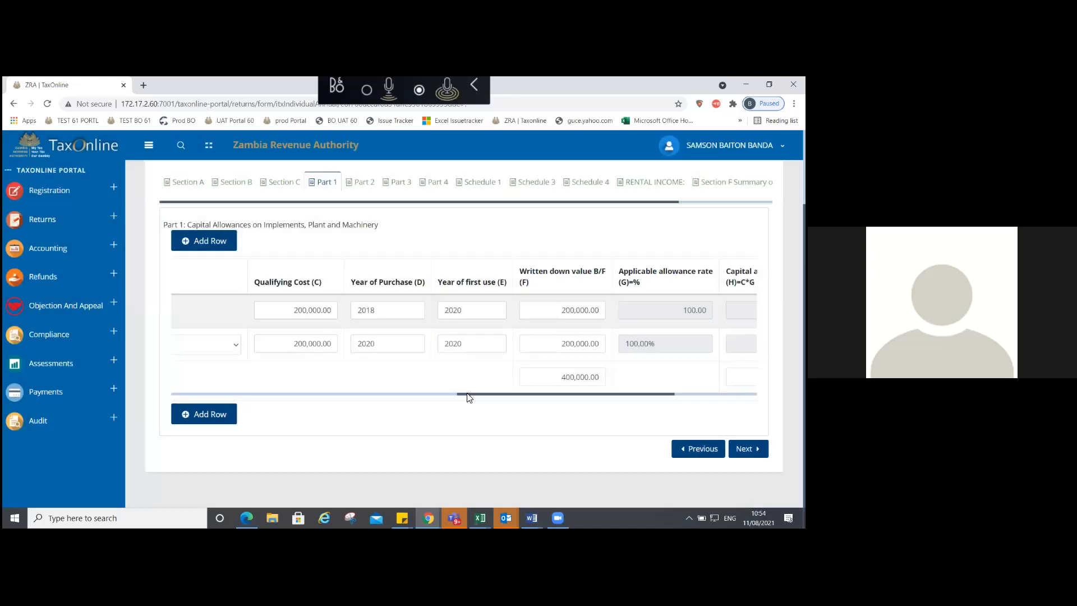
drag(467, 395, 535, 394)
drag(536, 391, 136, 393)
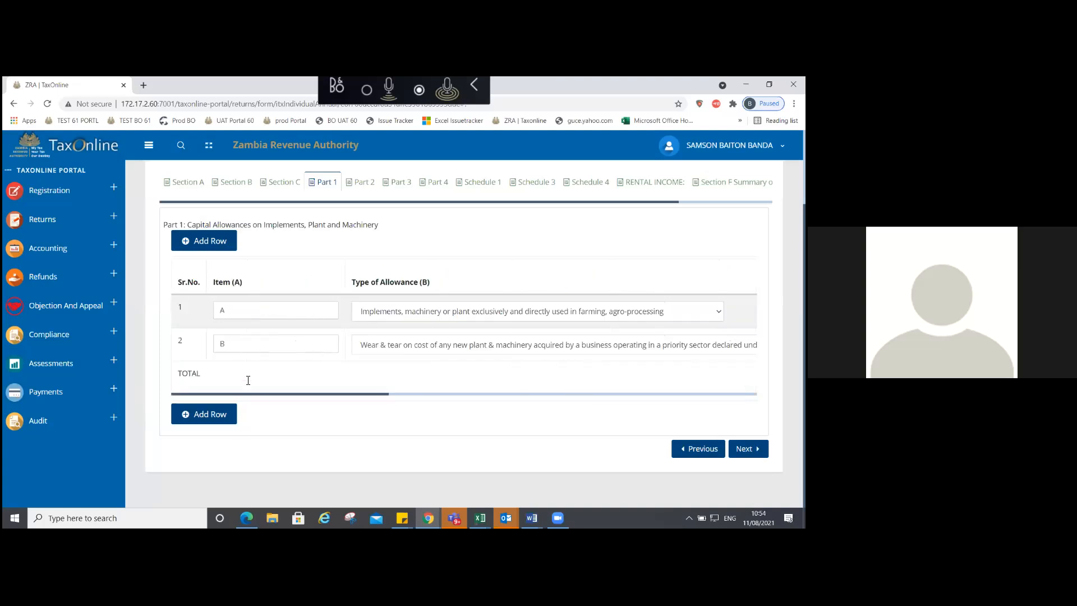
click(187, 415)
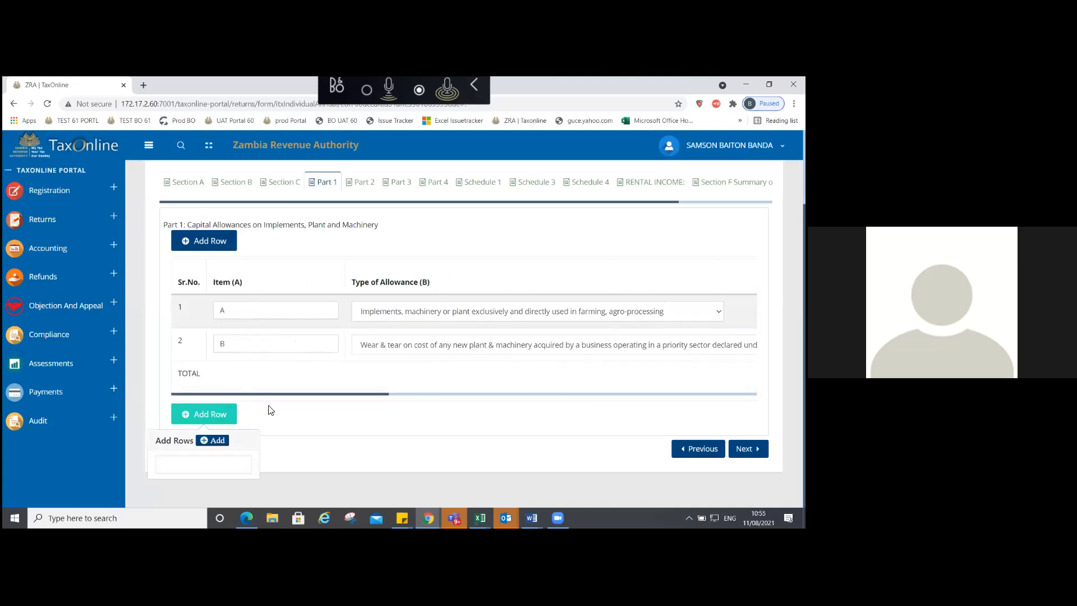
click(228, 468)
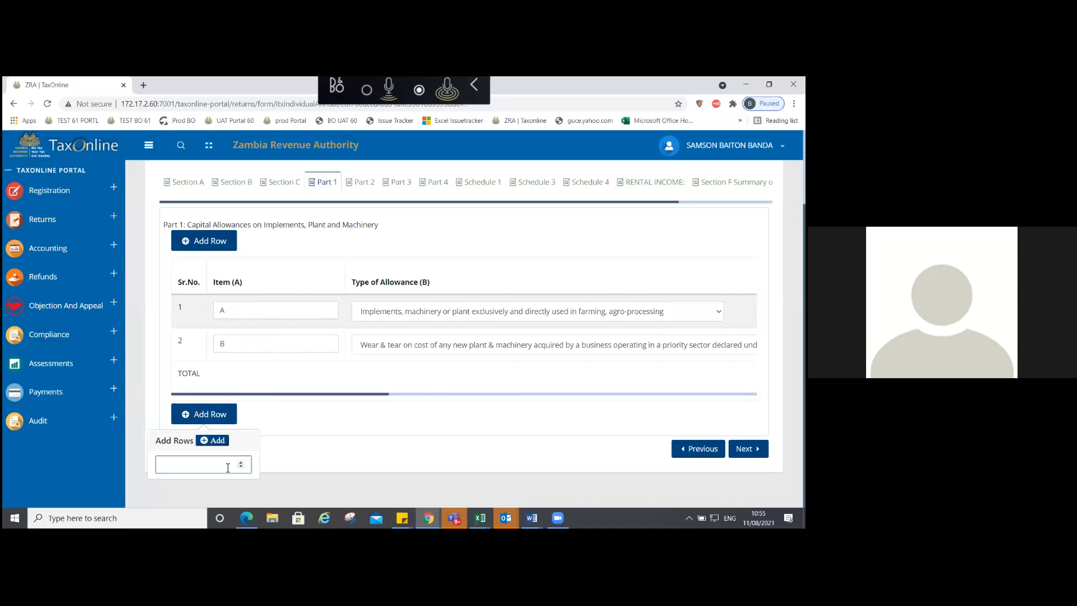
text(10)
click(224, 441)
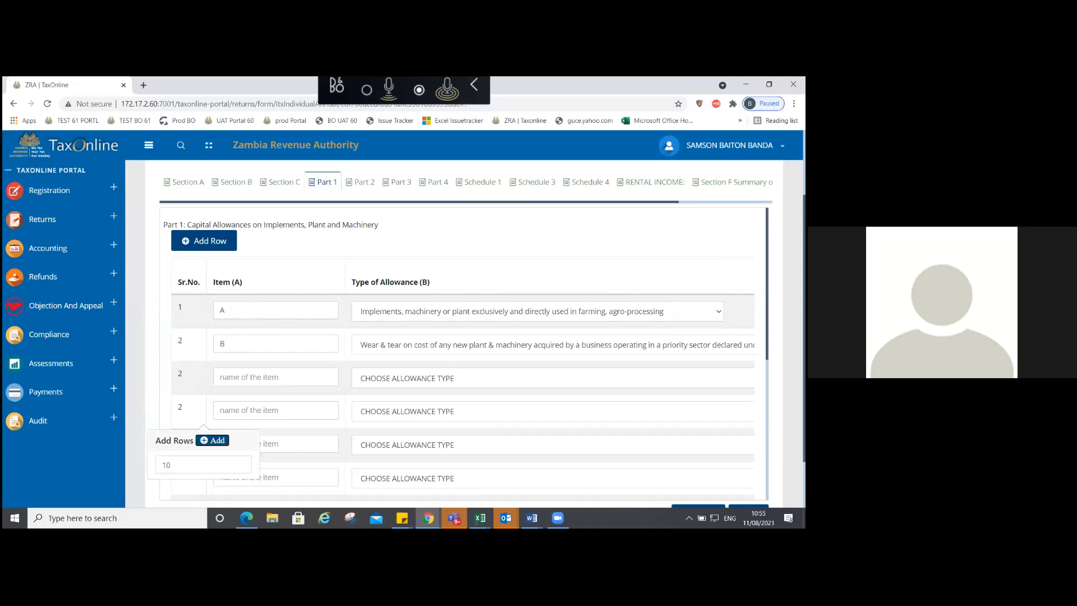
scroll(461, 357, down, 5)
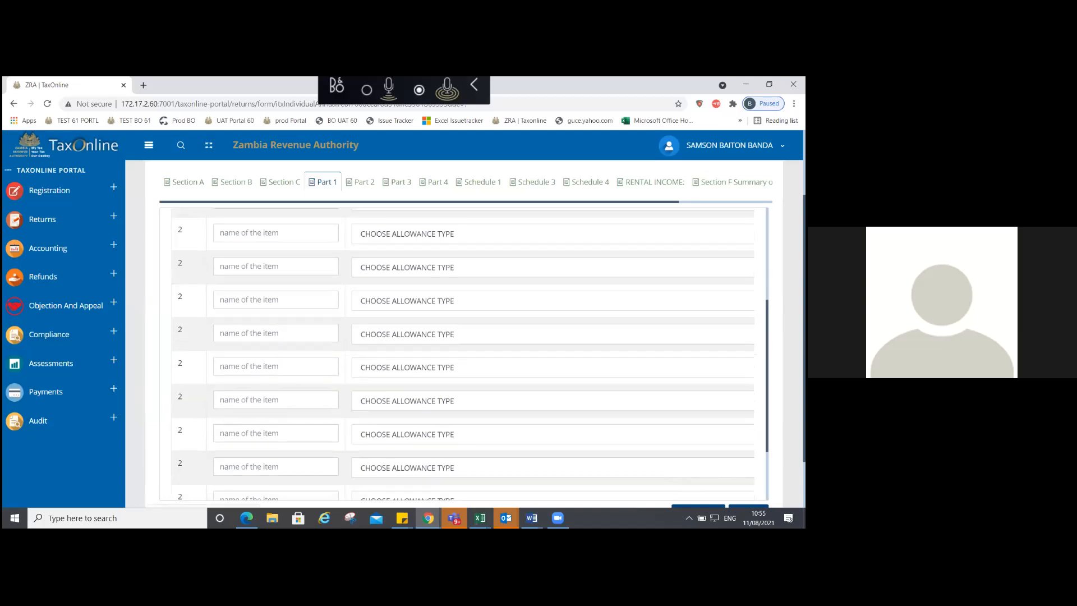
scroll(458, 356, down, 3)
scroll(459, 357, up, 8)
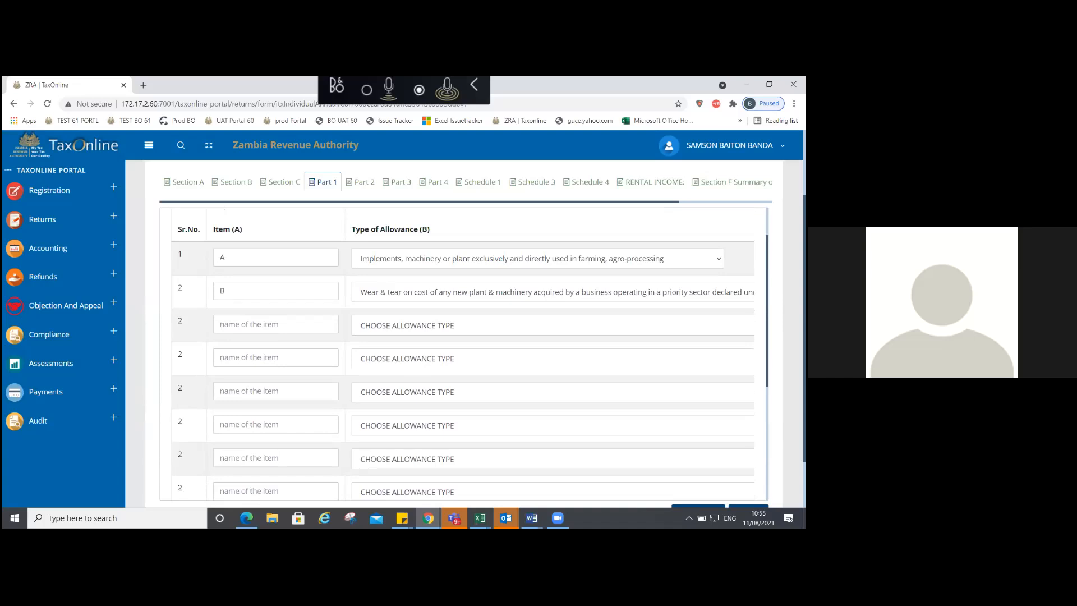
scroll(433, 454, down, 8)
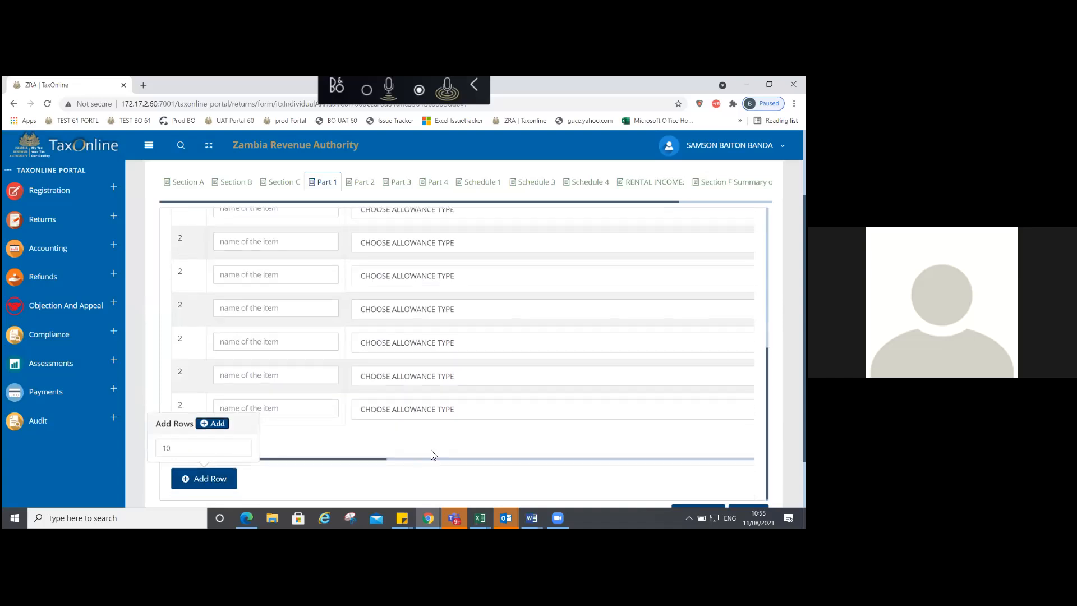
scroll(485, 470, right, 1)
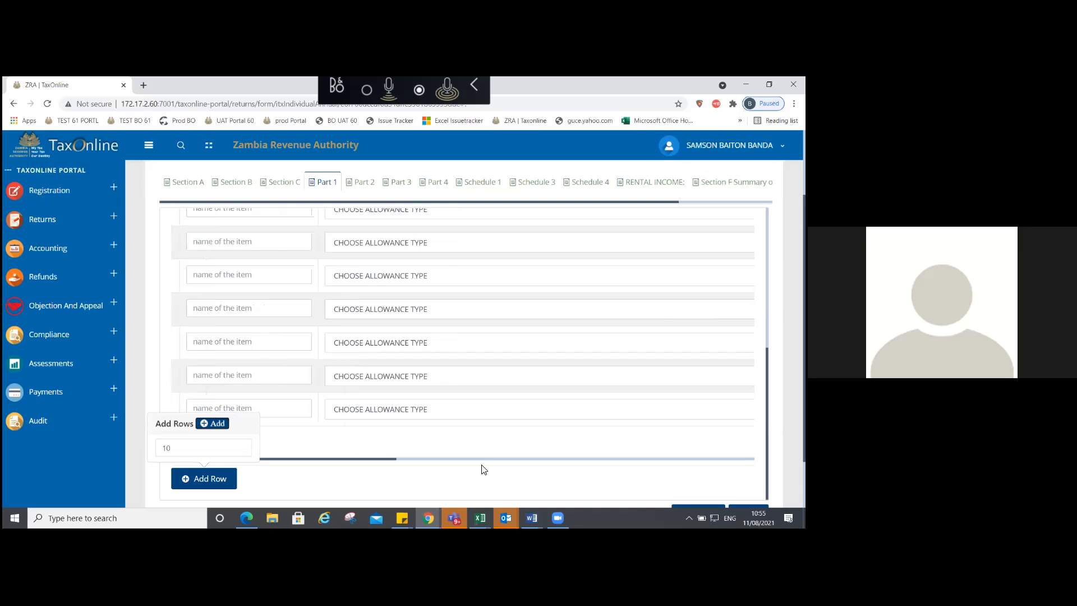
scroll(484, 470, right, 4)
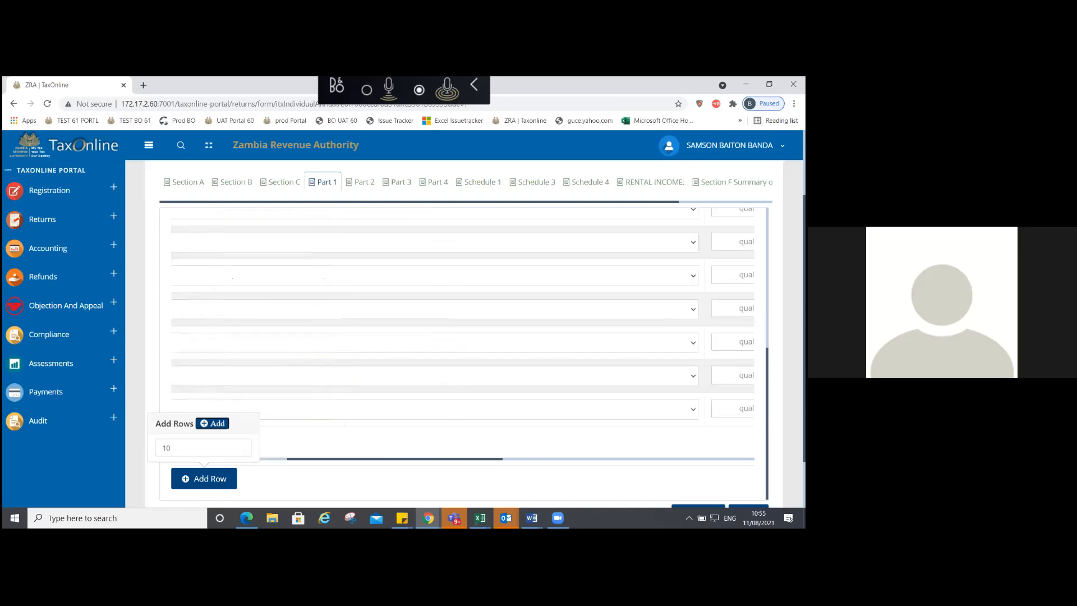
scroll(463, 314, right, 3)
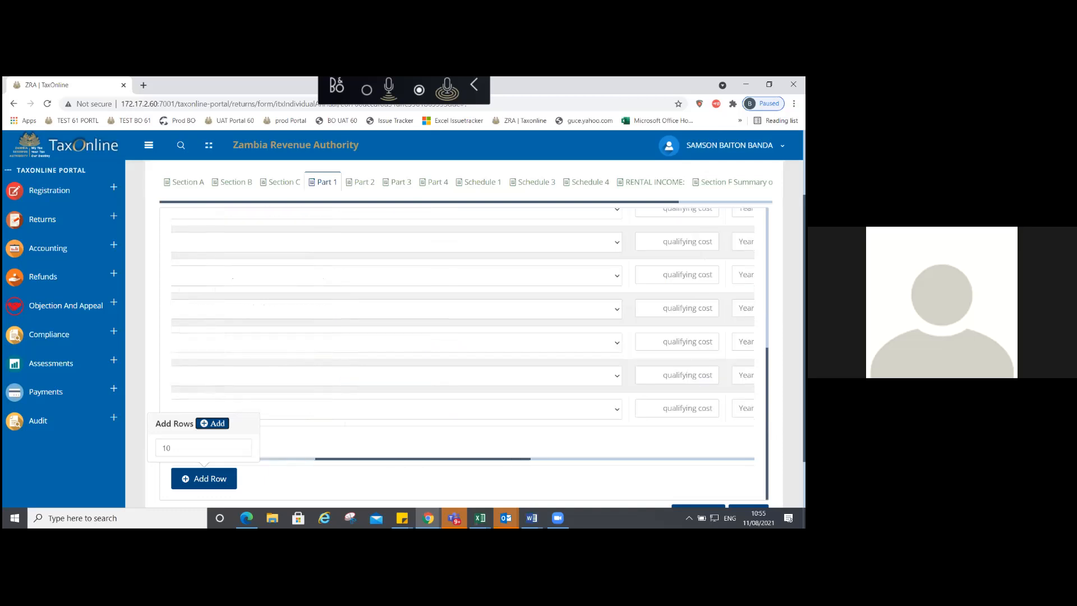
scroll(463, 314, right, 10)
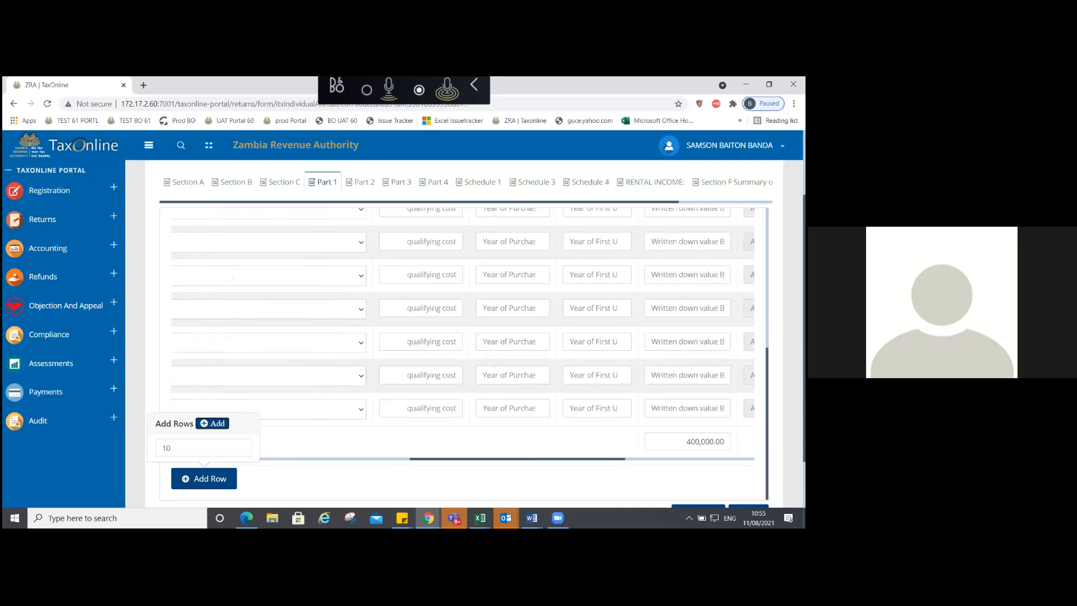
scroll(463, 314, right, 14)
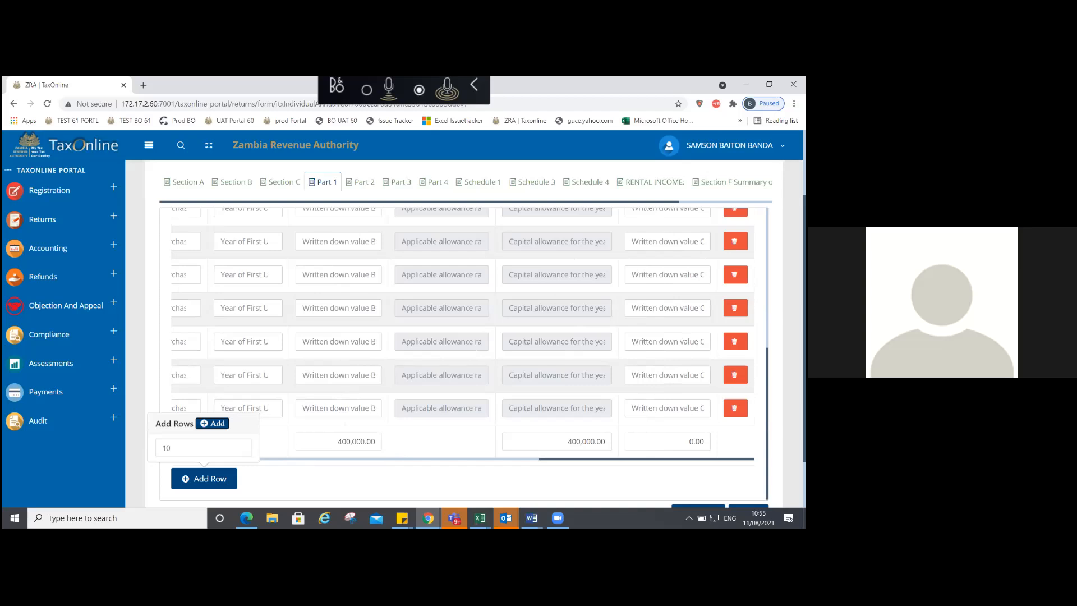
scroll(462, 309, up, 3)
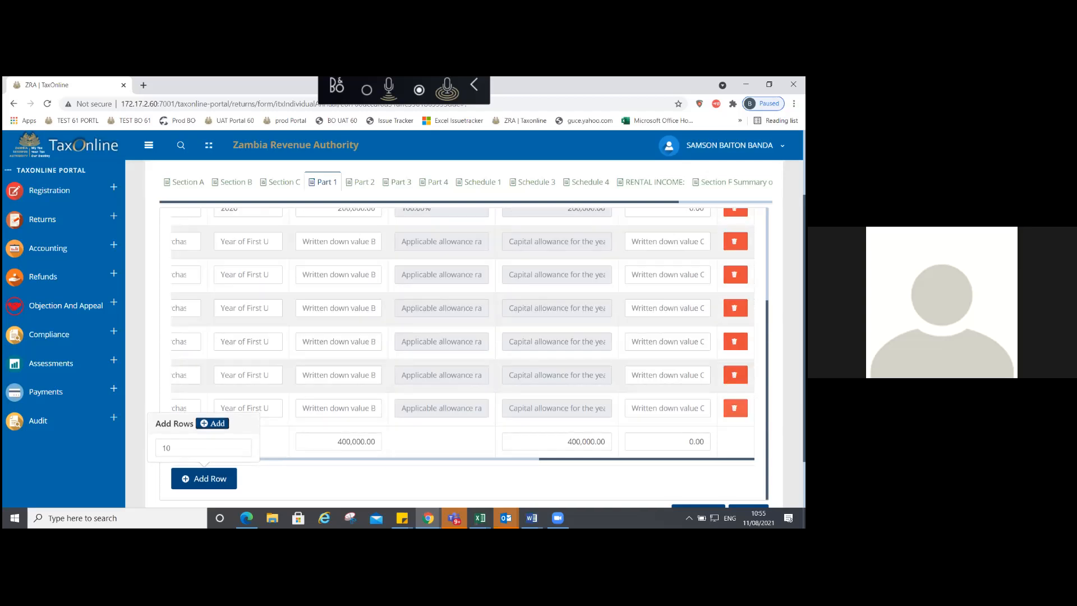
scroll(463, 308, up, 2)
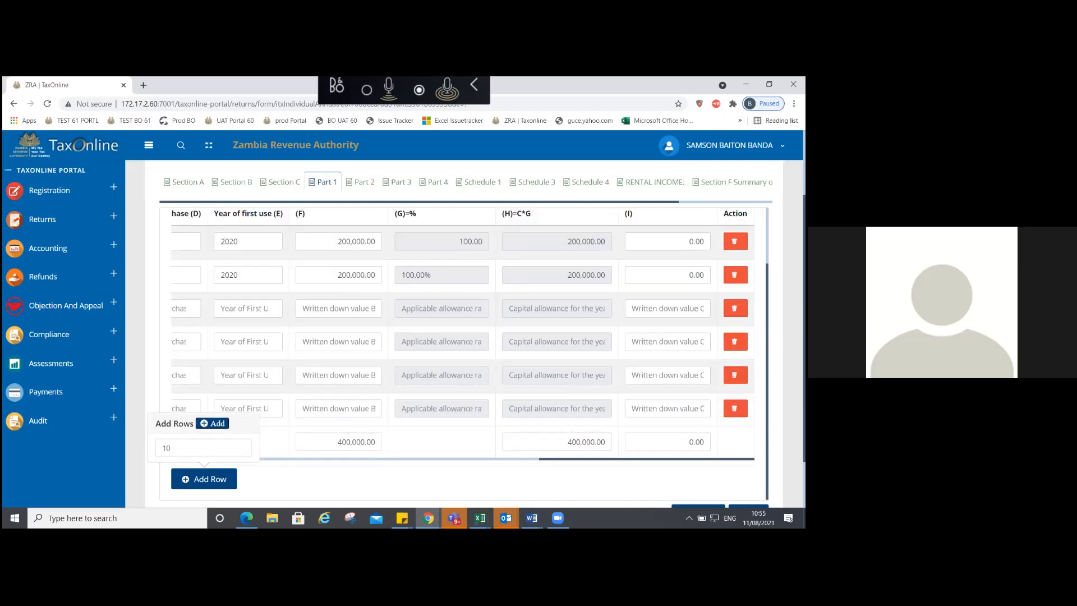
scroll(463, 309, up, 1)
click(736, 408)
click(736, 408)
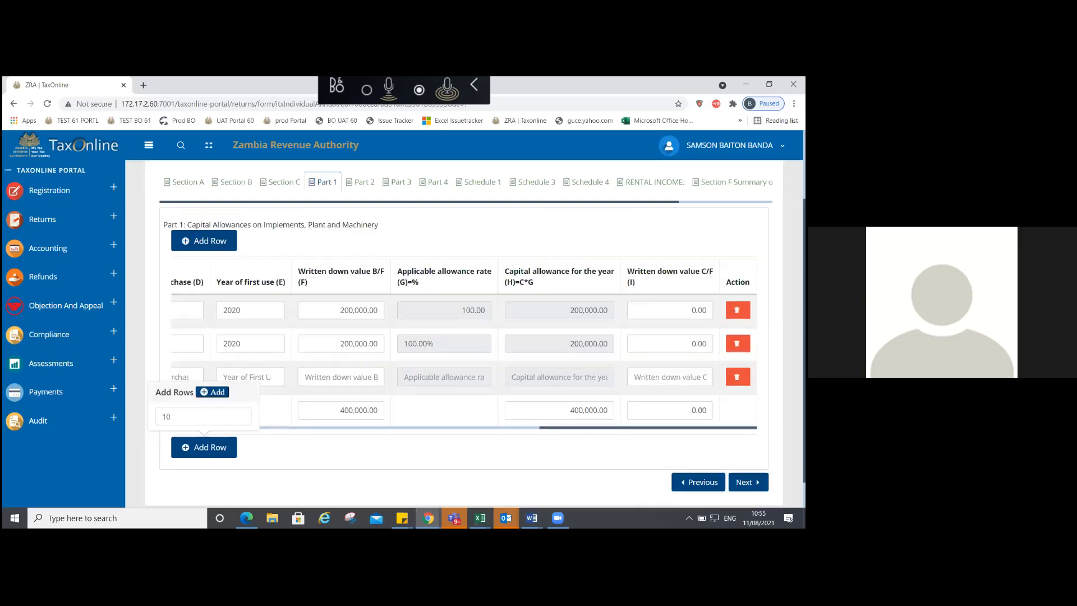
click(738, 377)
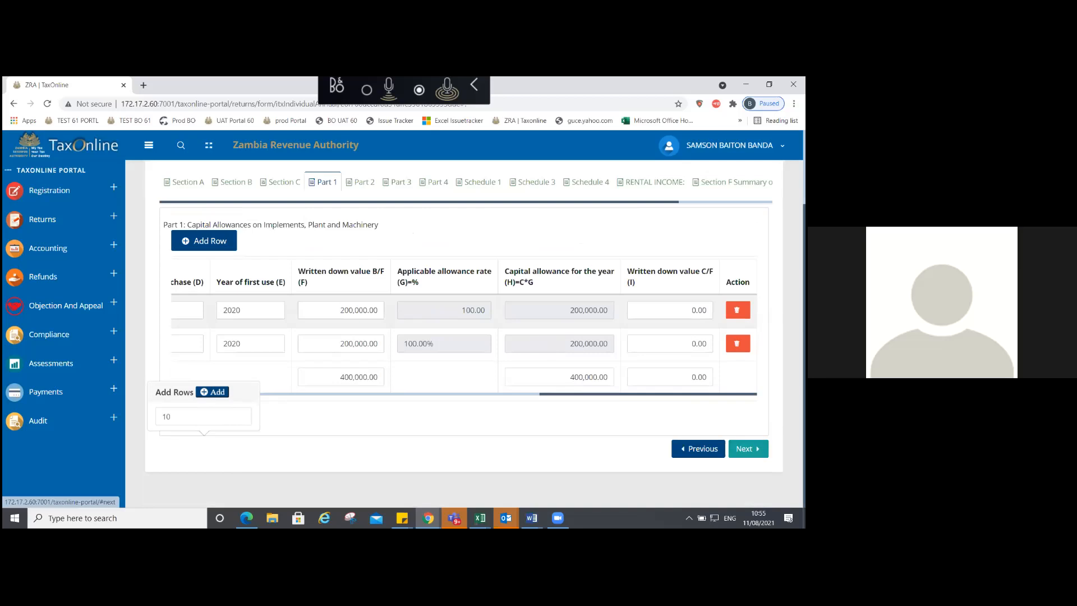
Step: Switch to Part 2 and name the two building items C and D
click(748, 449)
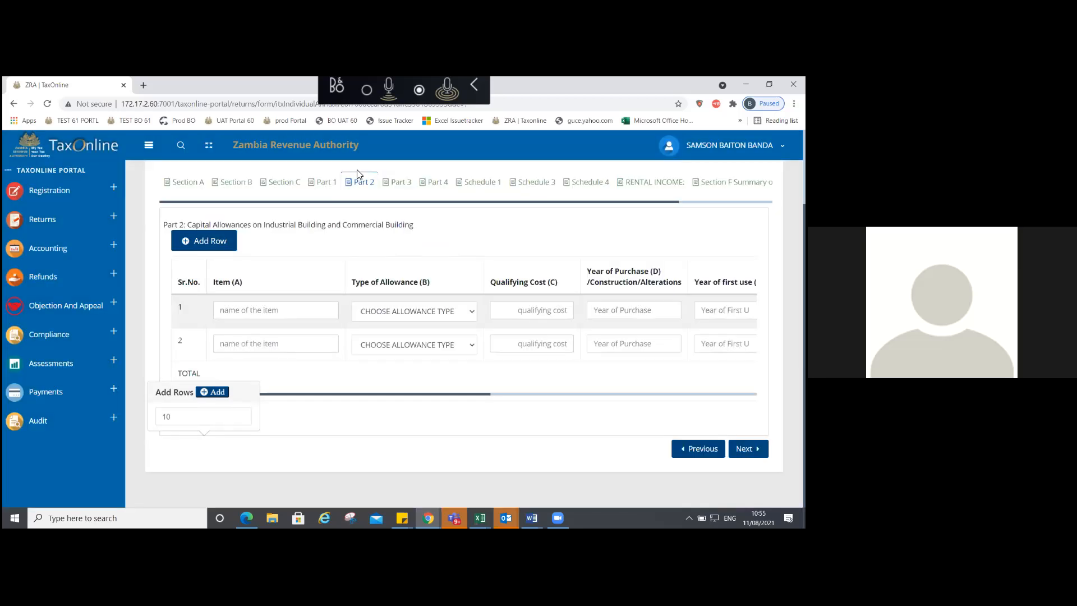
click(269, 312)
text(C)
click(259, 348)
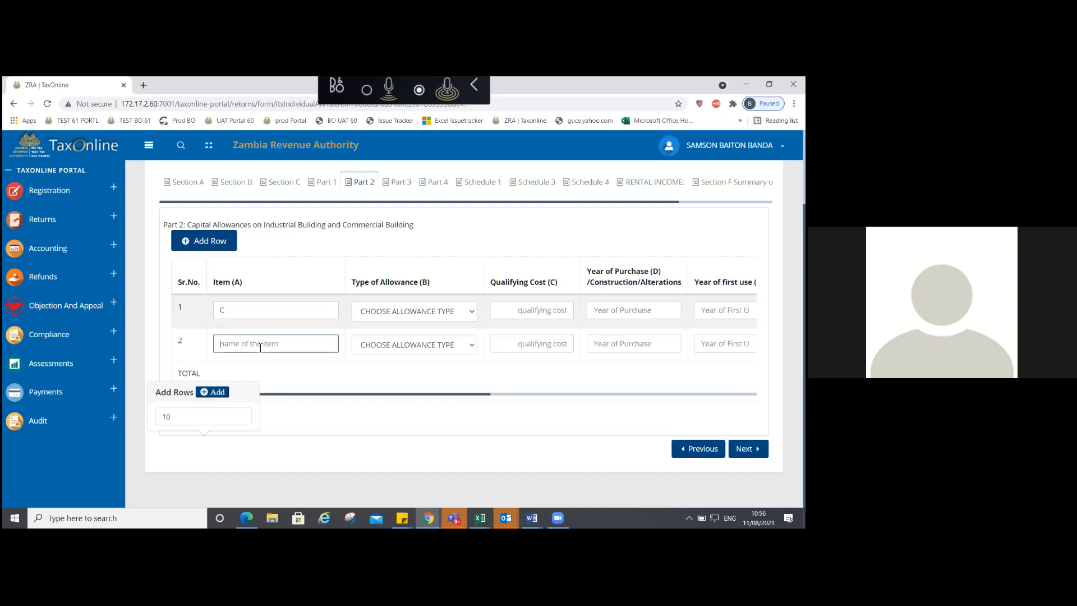
text(D)
Step: Set item C to industrial building and item D to commercial building wear & tear
click(378, 314)
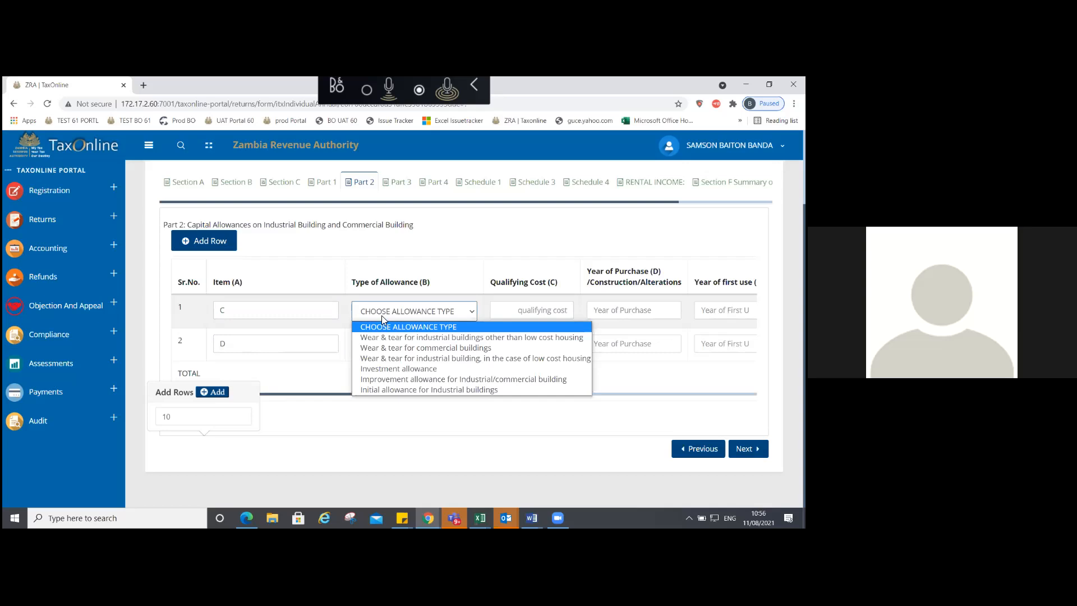
click(421, 338)
click(377, 345)
click(397, 382)
drag(398, 394, 571, 407)
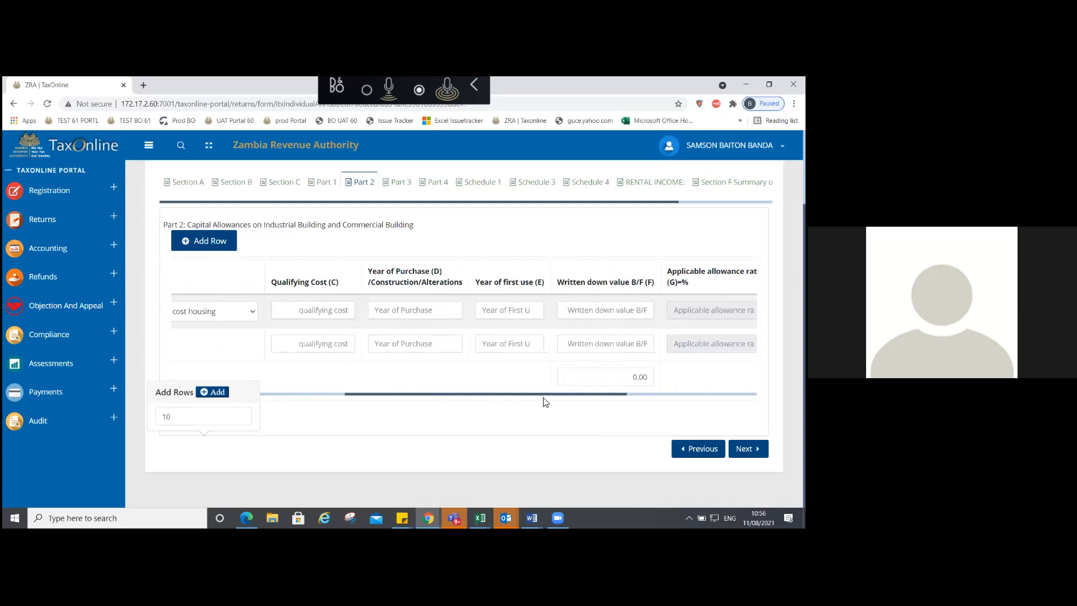
Step: Enter a 200,000.00 qualifying cost for both items C and D
key(Tab)
text(200000)
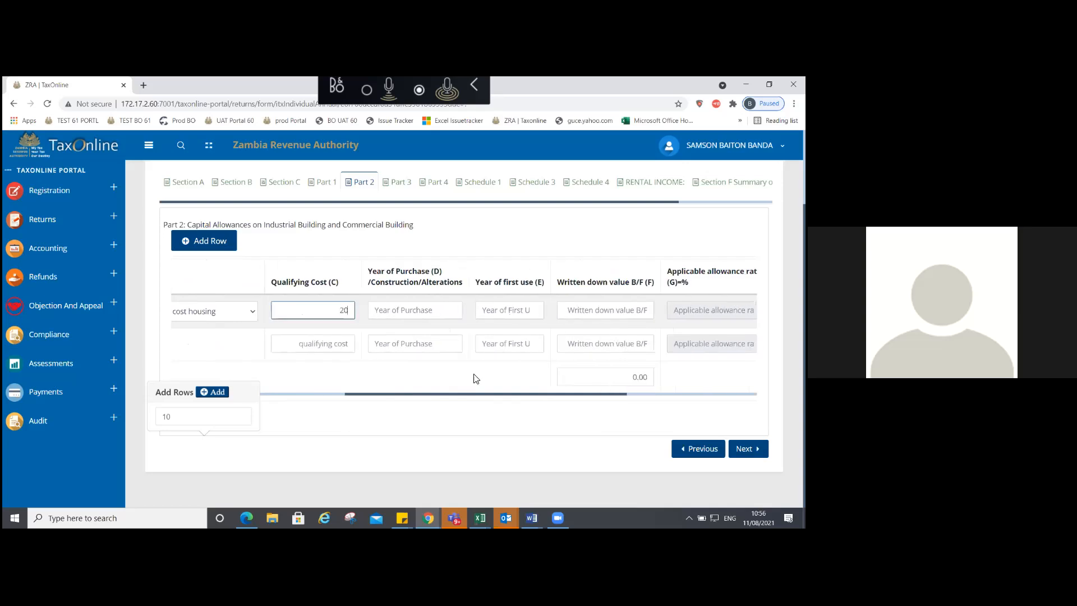
click(339, 347)
text(200000)
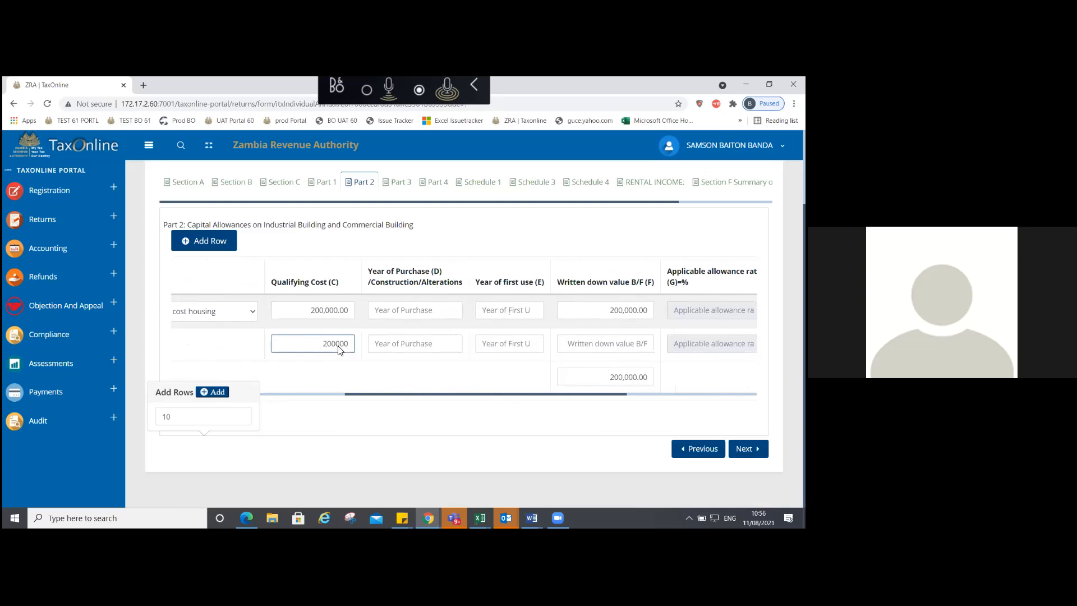
Step: Set purchase years 2018 for C and 2019 for D, with first use in 2020
click(396, 314)
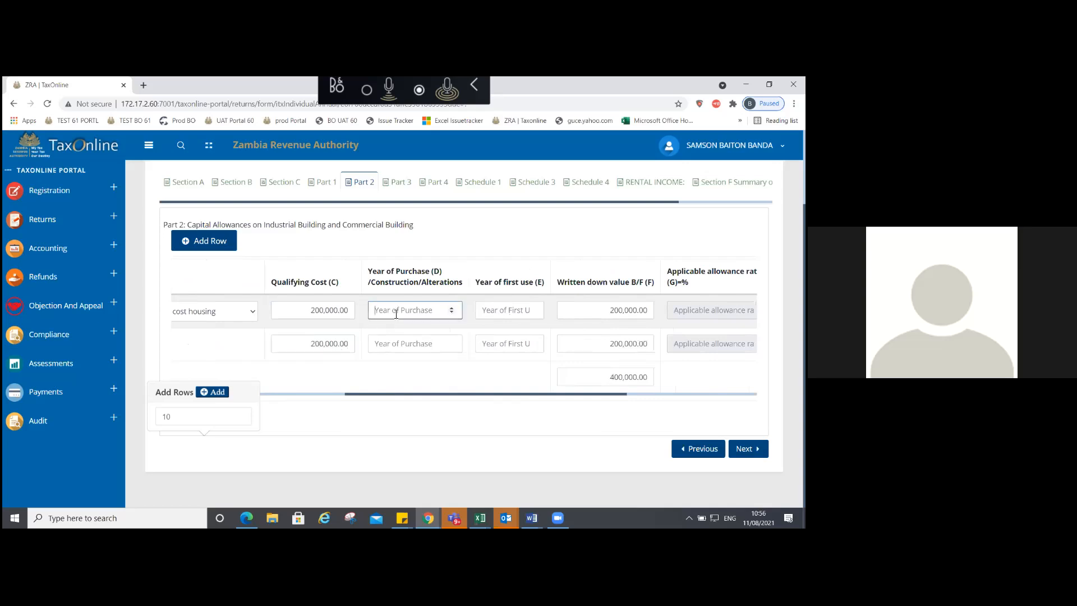
click(361, 281)
click(385, 308)
text(2018)
click(421, 346)
text(2019)
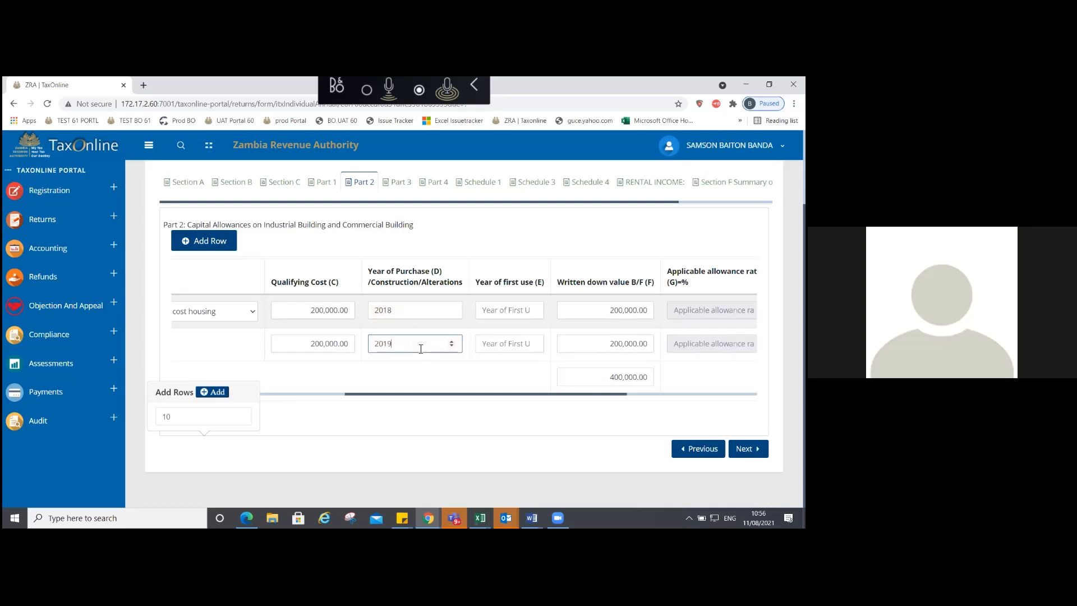
click(495, 313)
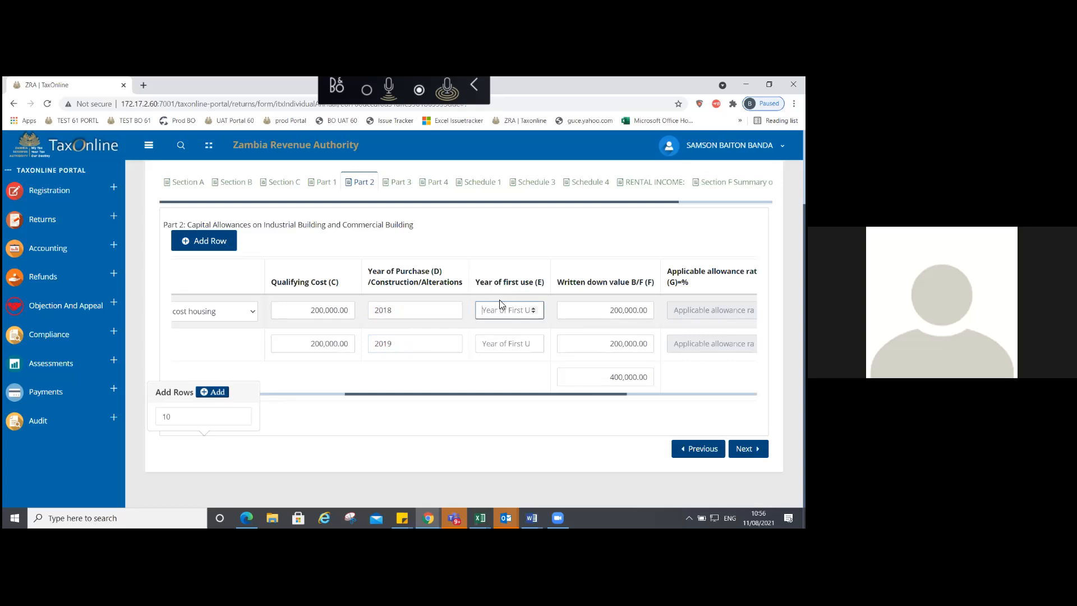
text(2020)
click(504, 348)
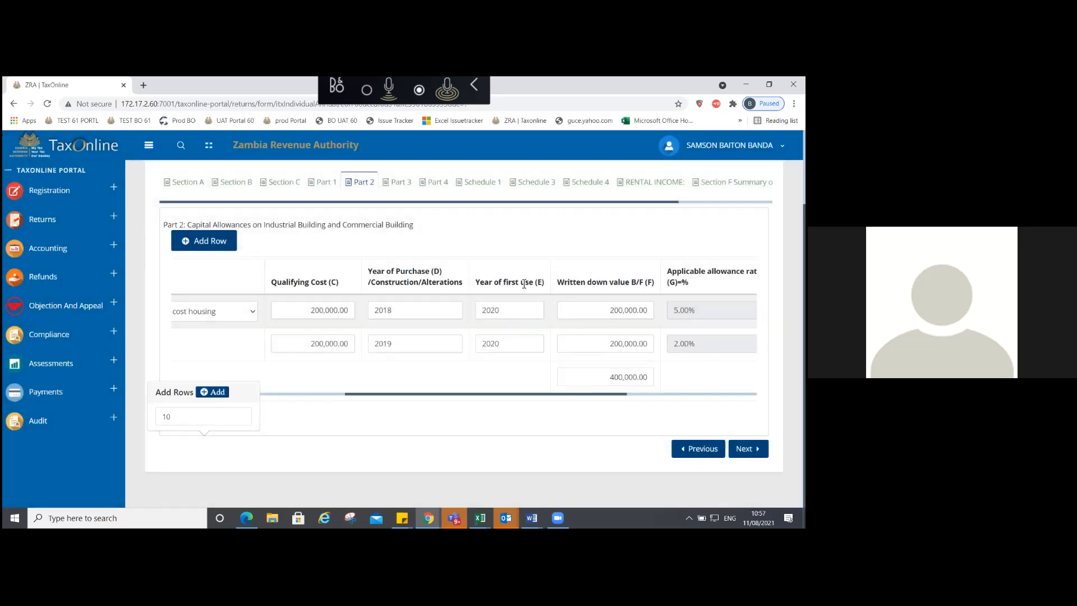
scroll(524, 284, right, 5)
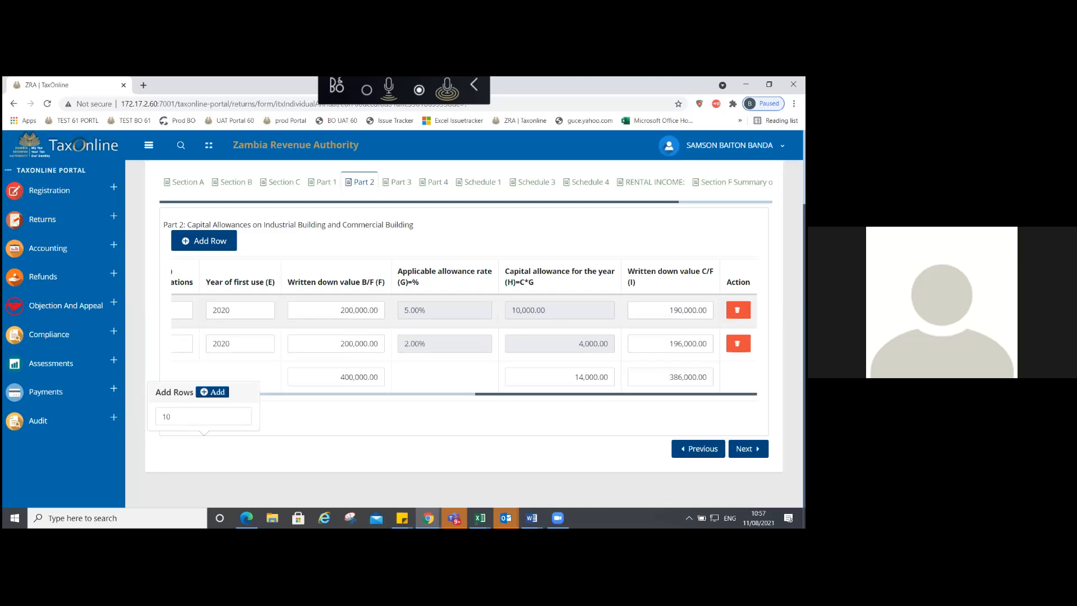
Step: Open Part 3 and add rows to its allowances table, last adding 4 rows
click(399, 182)
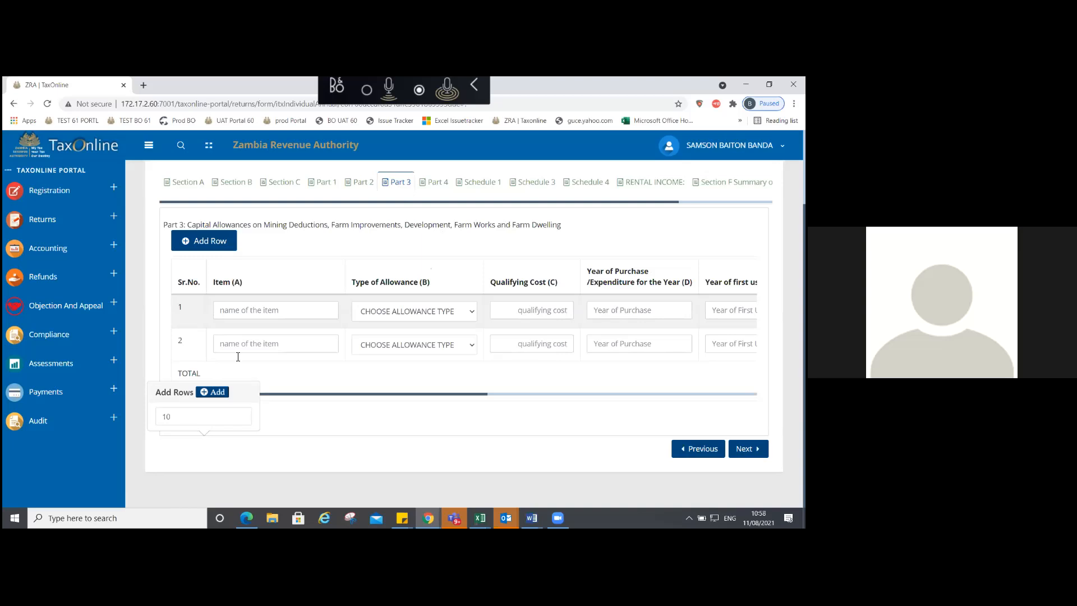
click(175, 421)
key(BackSpace)
key(BackSpace)
text(2)
click(219, 397)
click(180, 424)
text(2)
click(215, 396)
click(182, 421)
key(BackSpace)
text(4)
click(208, 392)
Step: Scroll across the Part 3 table and enter E as row 1's item
scroll(530, 393, right, 1)
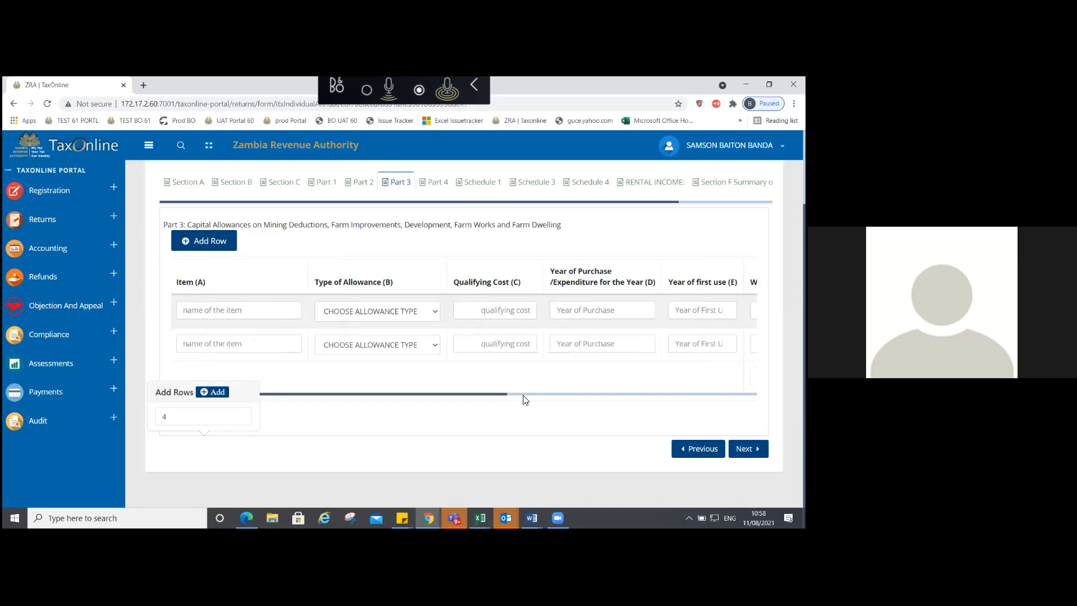
scroll(524, 396, right, 5)
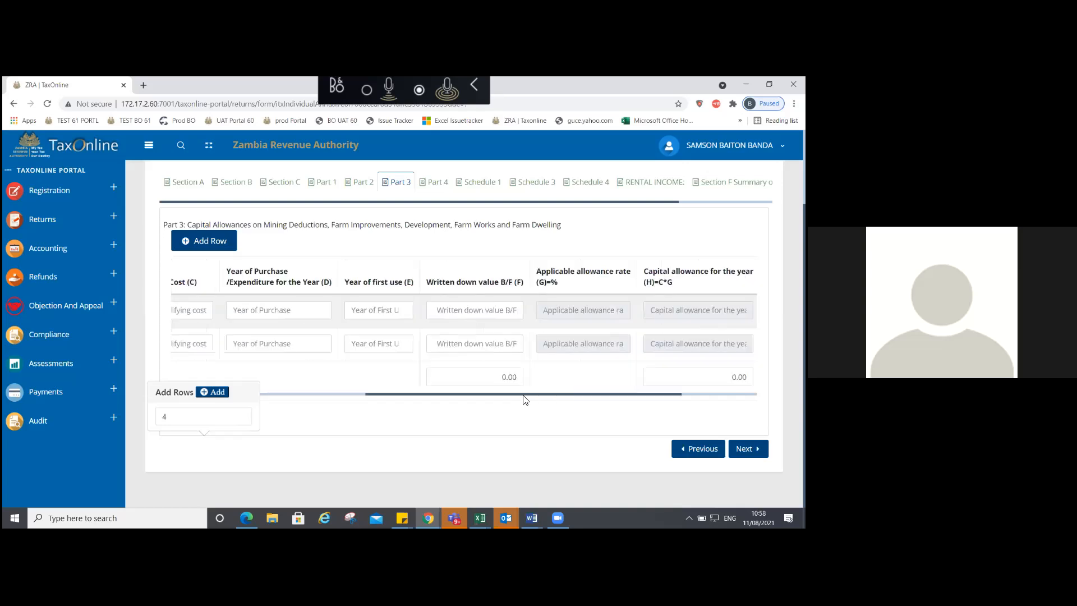
scroll(525, 399, right, 2)
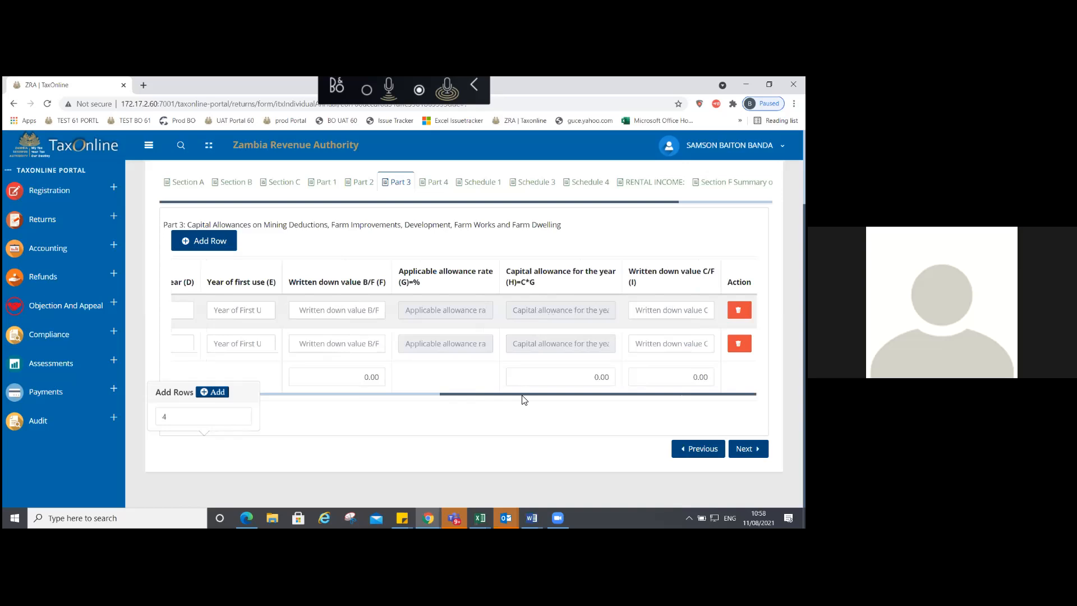
scroll(524, 398, right, 1)
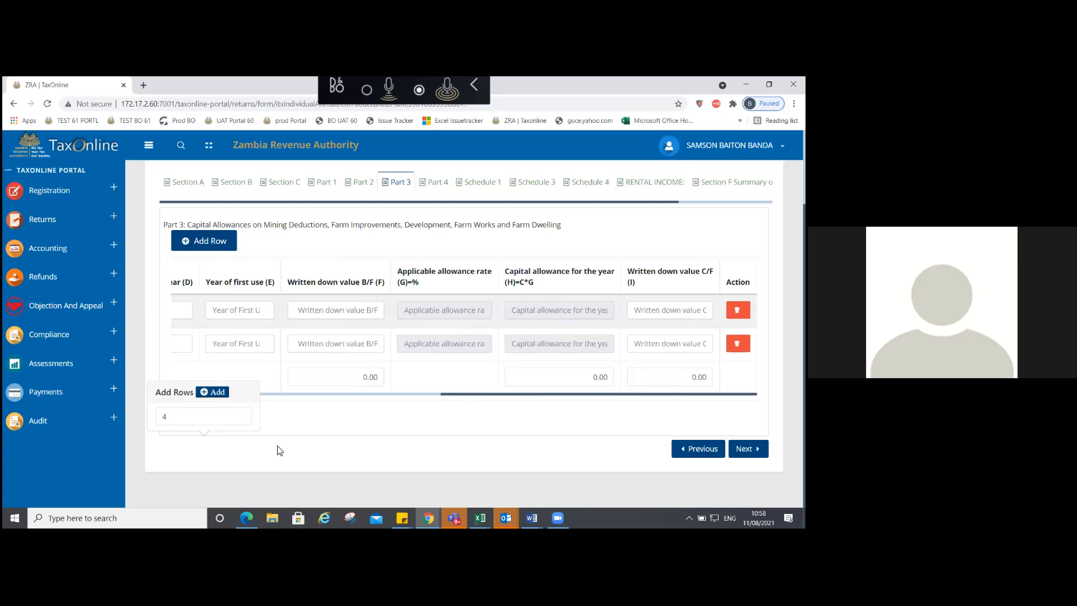
scroll(278, 447, left, 4)
drag(277, 447, 272, 395)
click(272, 395)
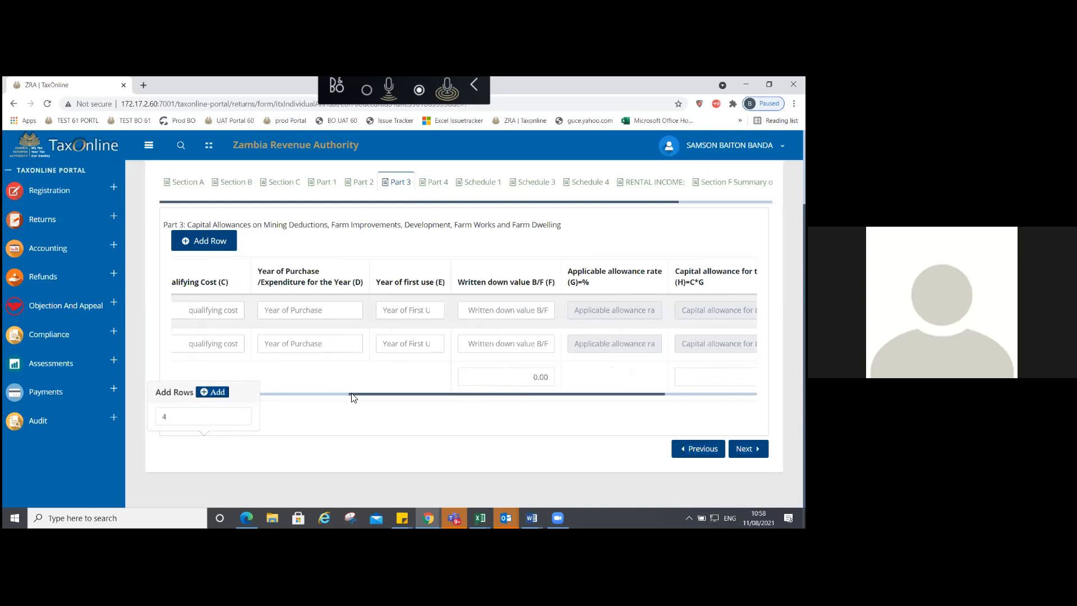
scroll(209, 389, left, 5)
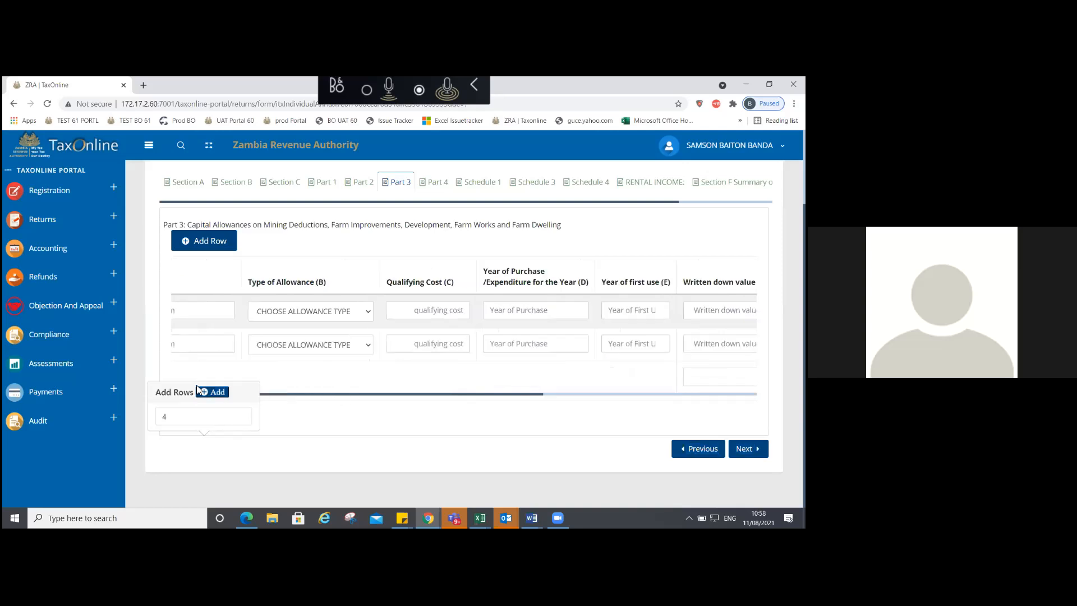
scroll(176, 389, left, 1)
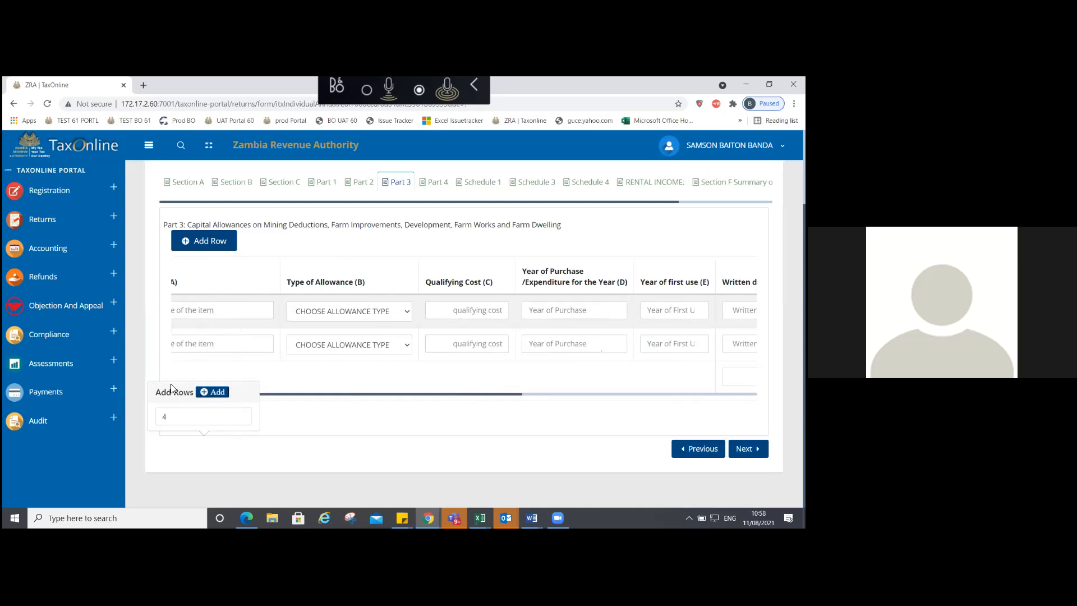
scroll(171, 388, left, 3)
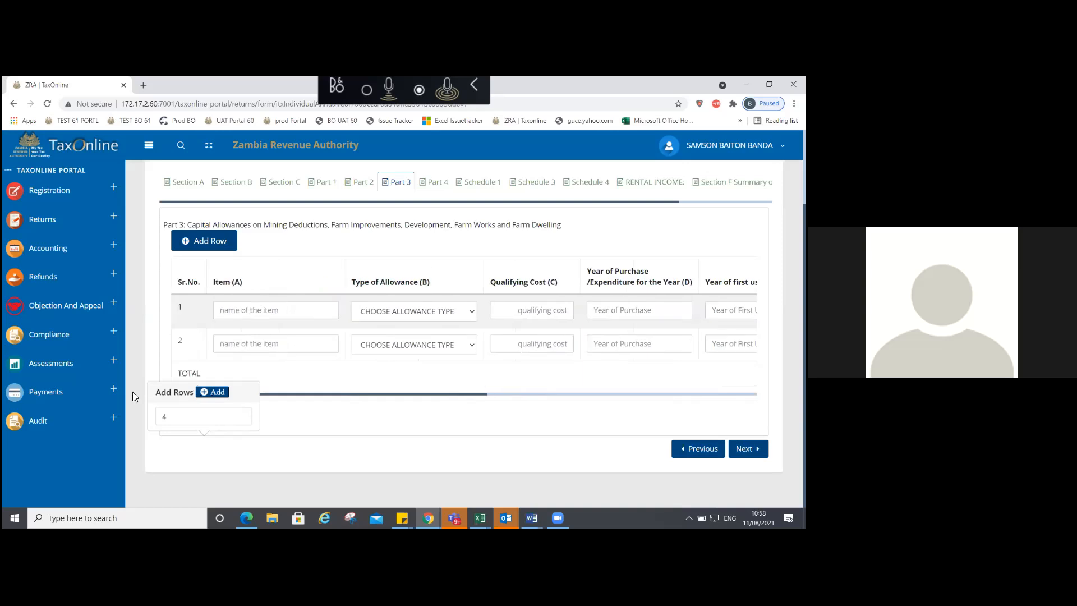
click(253, 312)
text(E)
key(Tab)
Step: Name row 2 item D; set row 1 to Development allowance and row 2 to Mining expenditure
text(D)
click(383, 311)
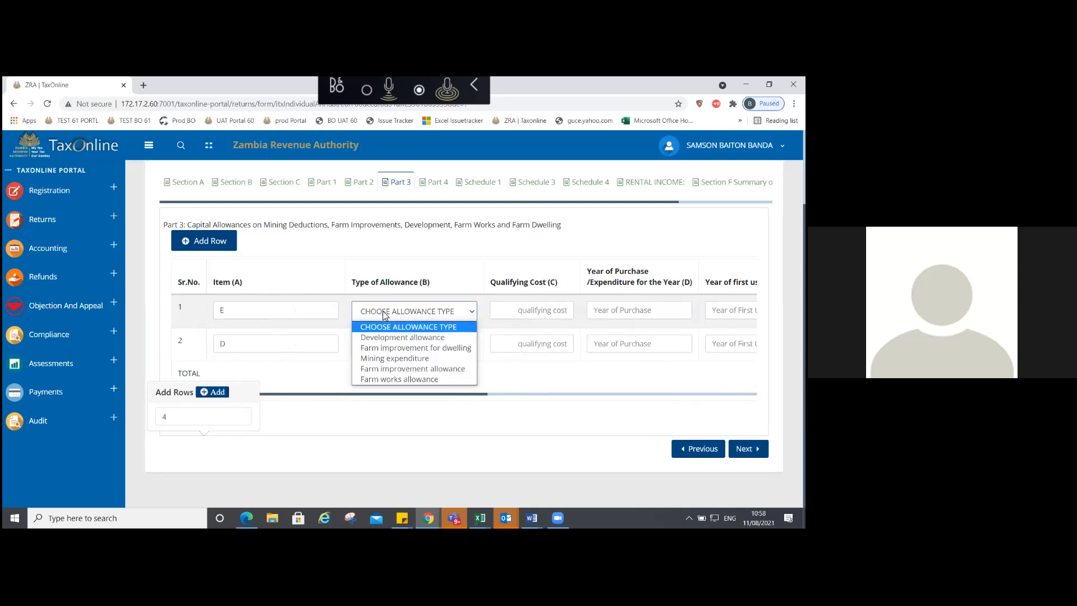
click(399, 337)
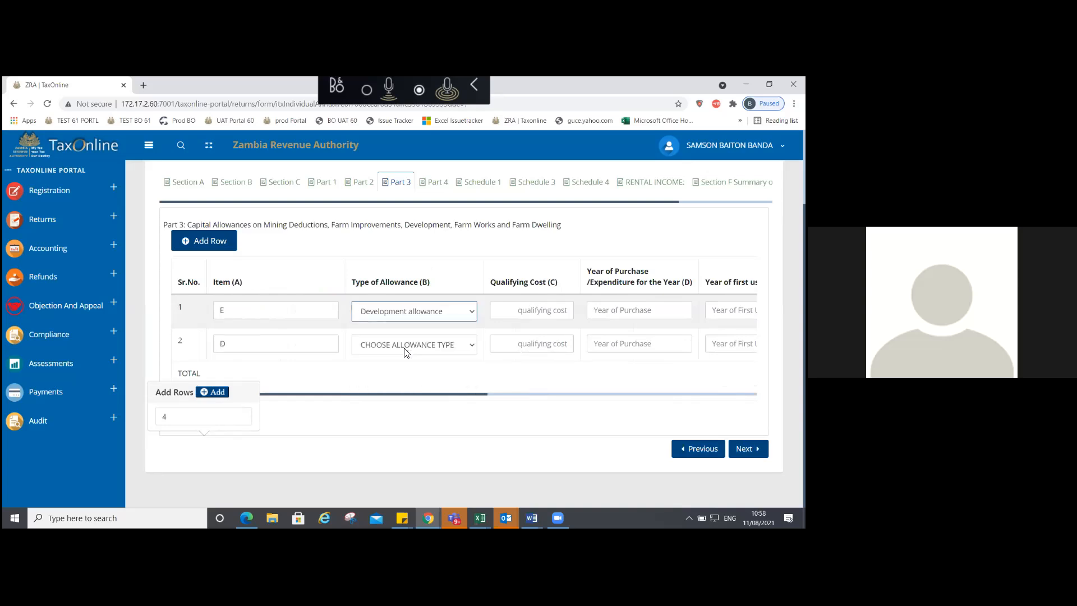
click(406, 349)
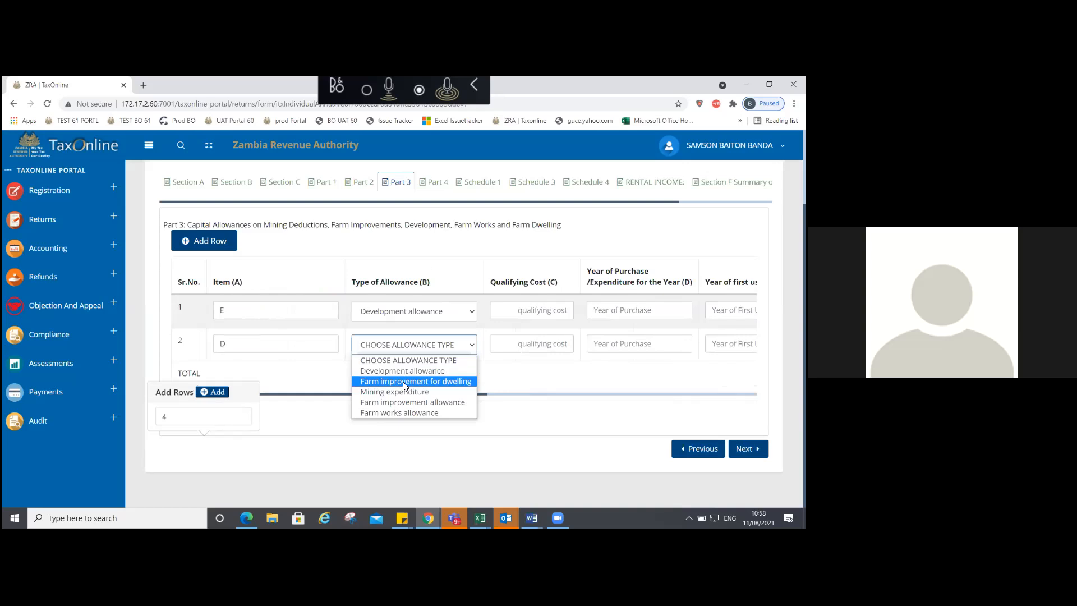
click(405, 391)
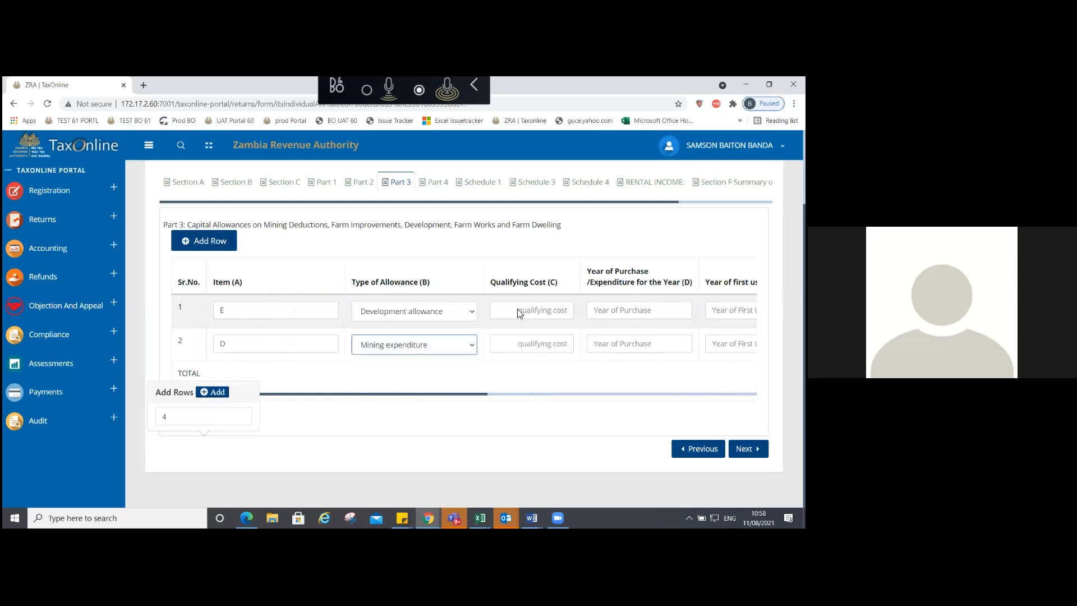
Step: Enter a qualifying cost of 2,000,000 for both Part 3 rows
click(519, 313)
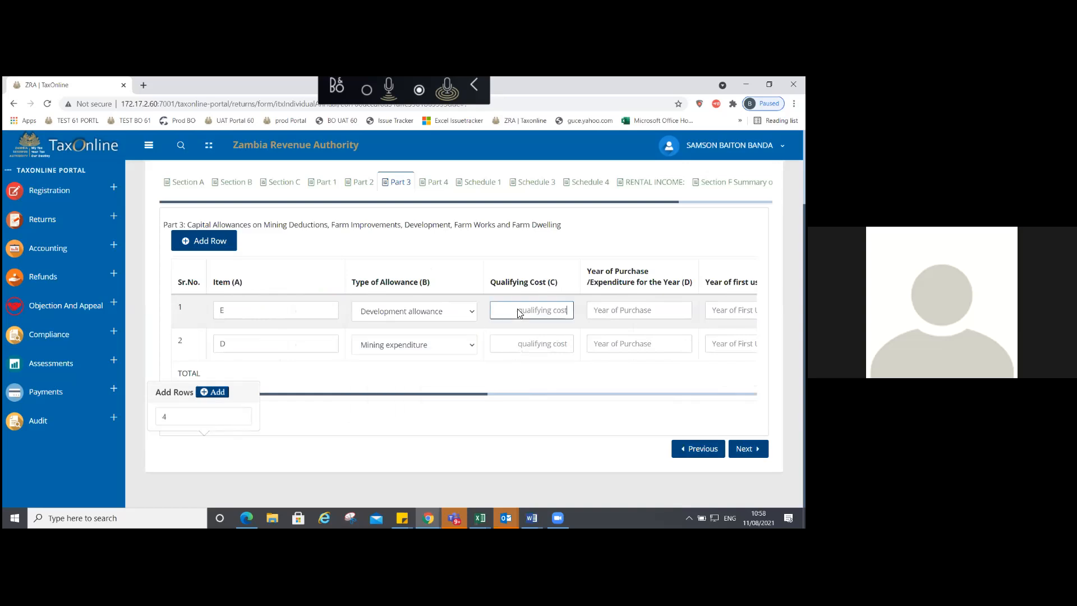
text(20000)
text(00)
key(Tab)
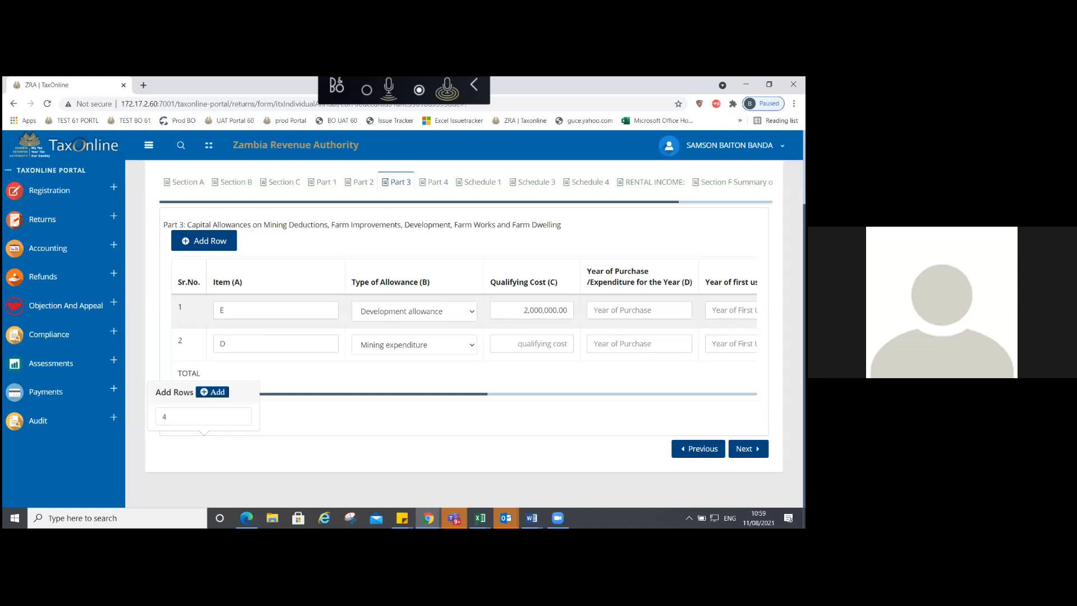
click(531, 344)
text(2000000)
Step: Set purchase year 2018 and first-use year 2020 for both rows, then save Part 3
click(639, 311)
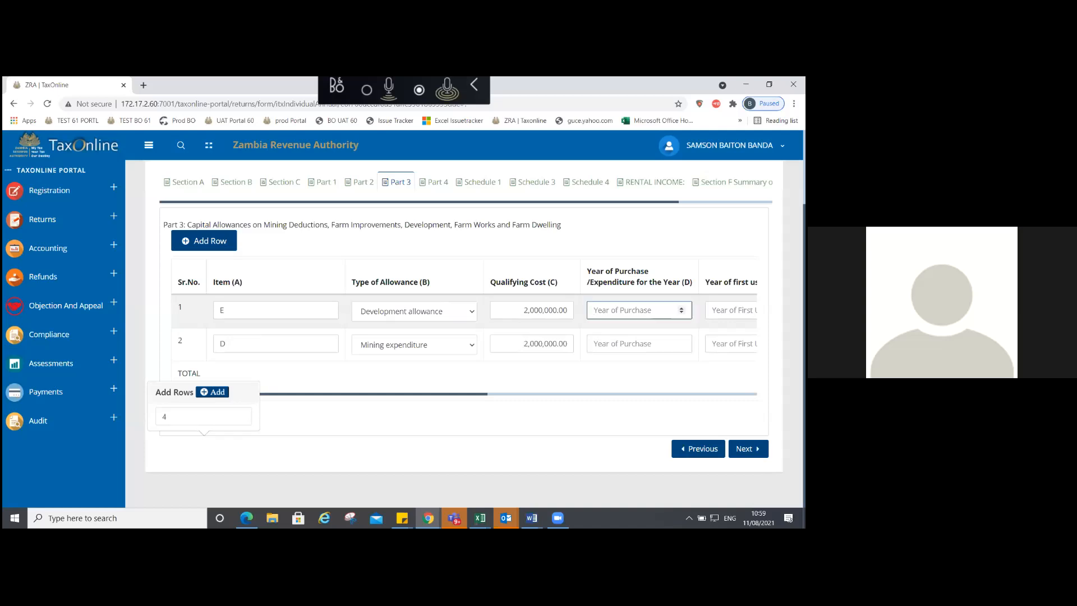
text(2018)
click(504, 344)
text(2018)
click(584, 317)
text(2020)
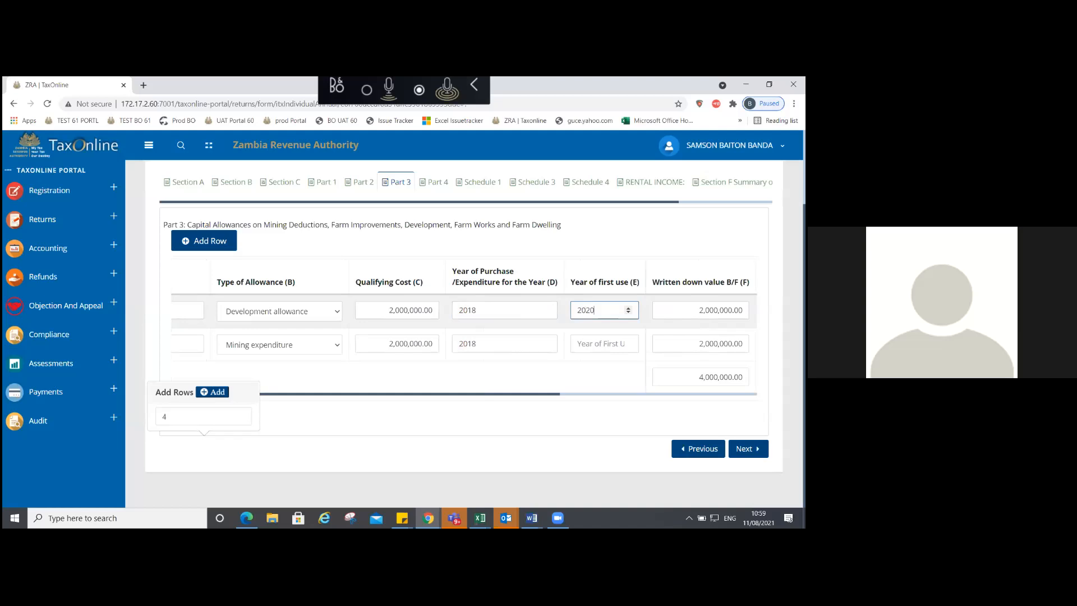
click(598, 344)
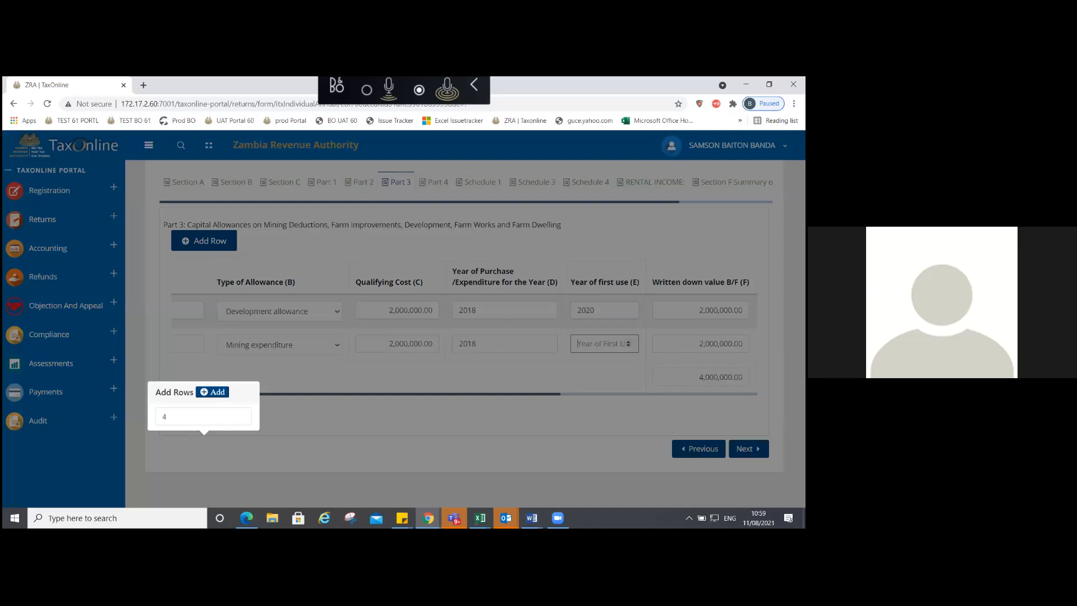
click(409, 307)
scroll(410, 305, right, 5)
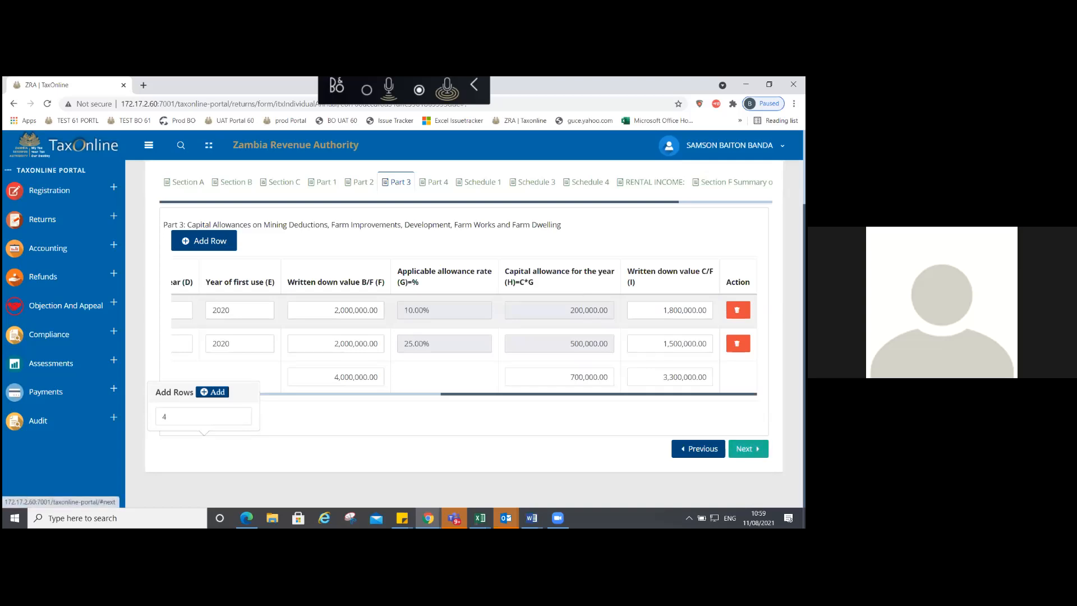
click(748, 449)
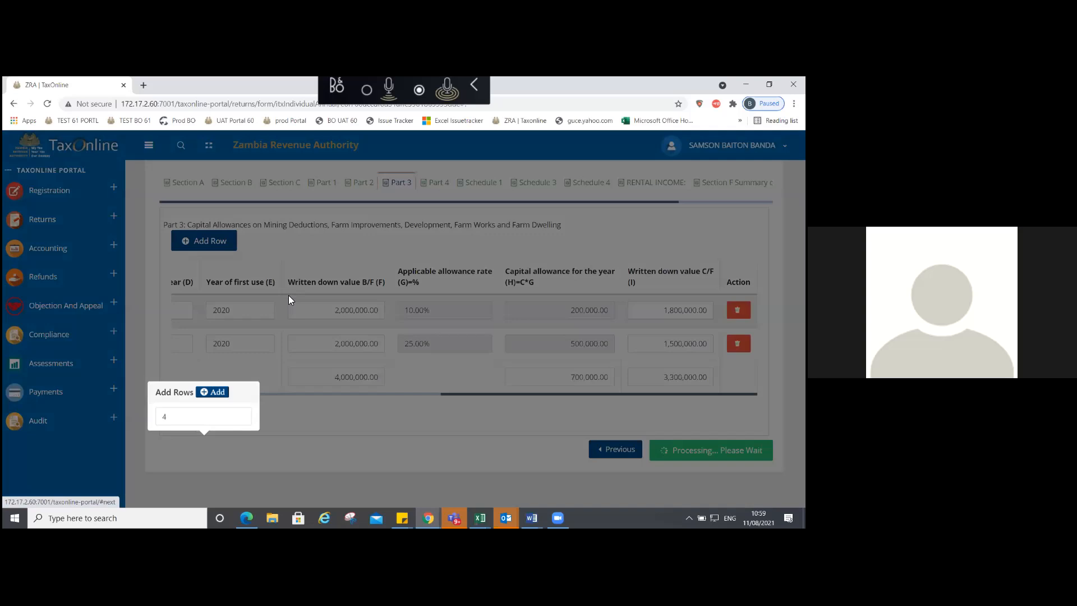
Step: Add vehicle G; set F to commercial and G to non-commercial vehicle wear and tear
click(277, 345)
text(G)
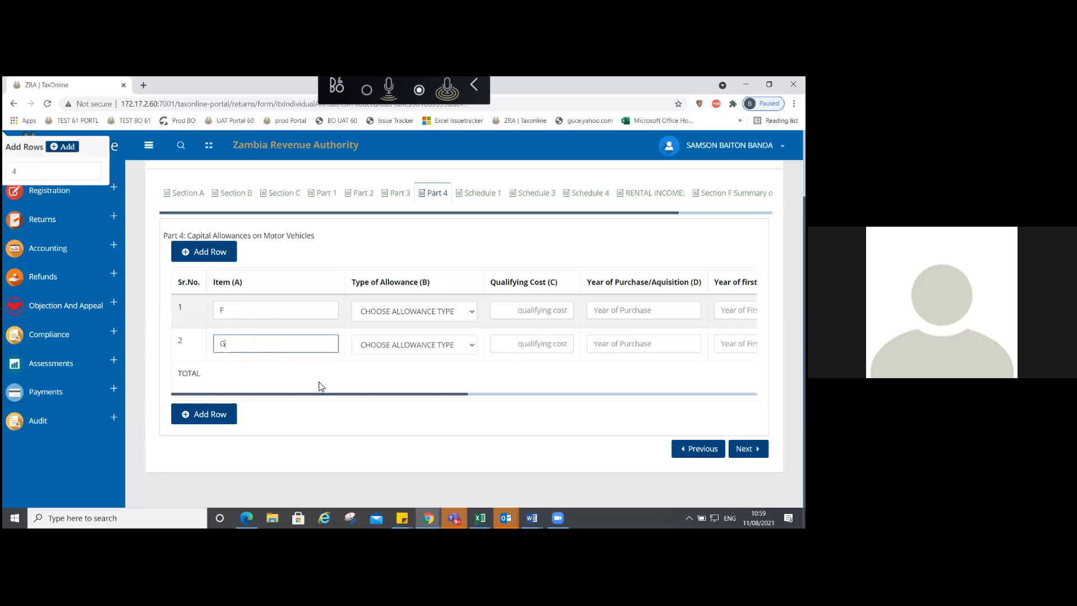
click(370, 314)
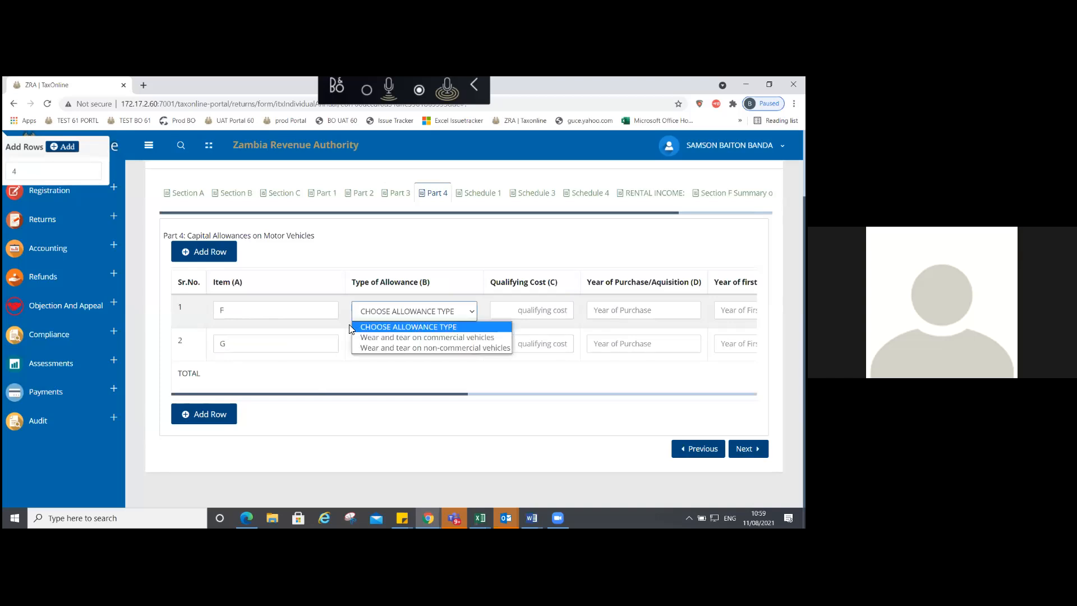
click(387, 338)
click(396, 344)
click(397, 377)
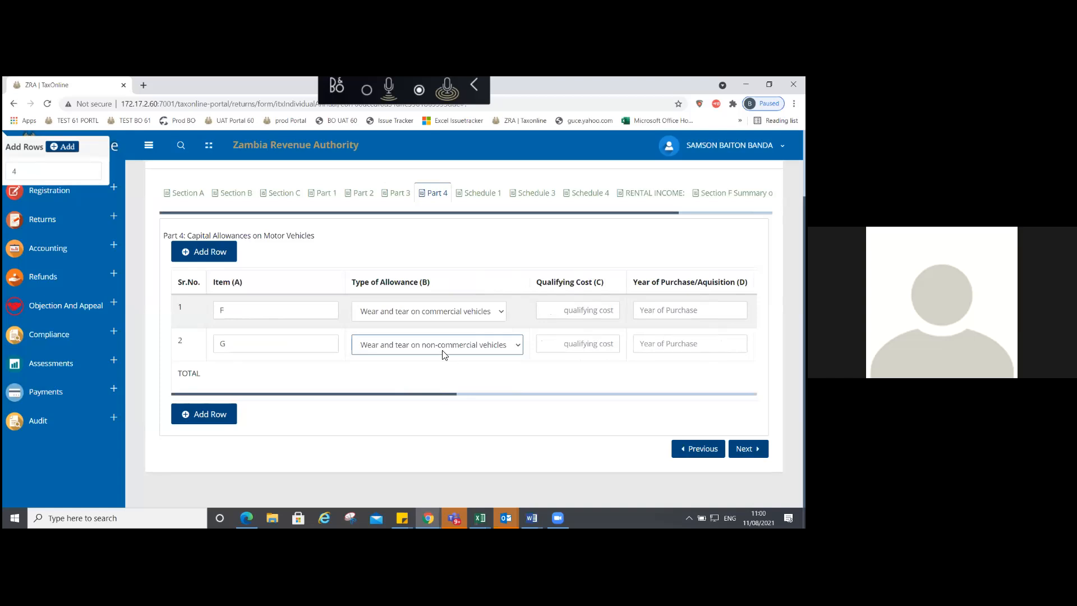
Step: Enter qualifying costs of 200,000 for vehicle F and 2,000,000 for vehicle G
scroll(442, 351, right, 3)
click(394, 311)
text(200000)
click(414, 335)
text(2000000)
key(Tab)
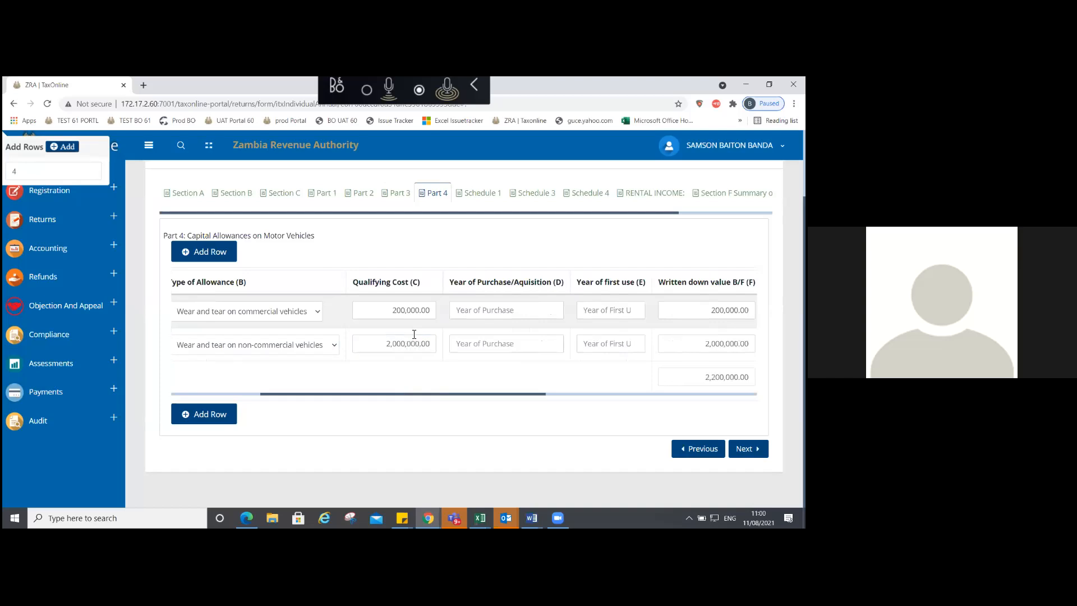
Step: Set purchase year 2018 and first-use year 2020 for F and G, then open Schedule 1
click(483, 315)
text(2018)
click(498, 344)
text(20)
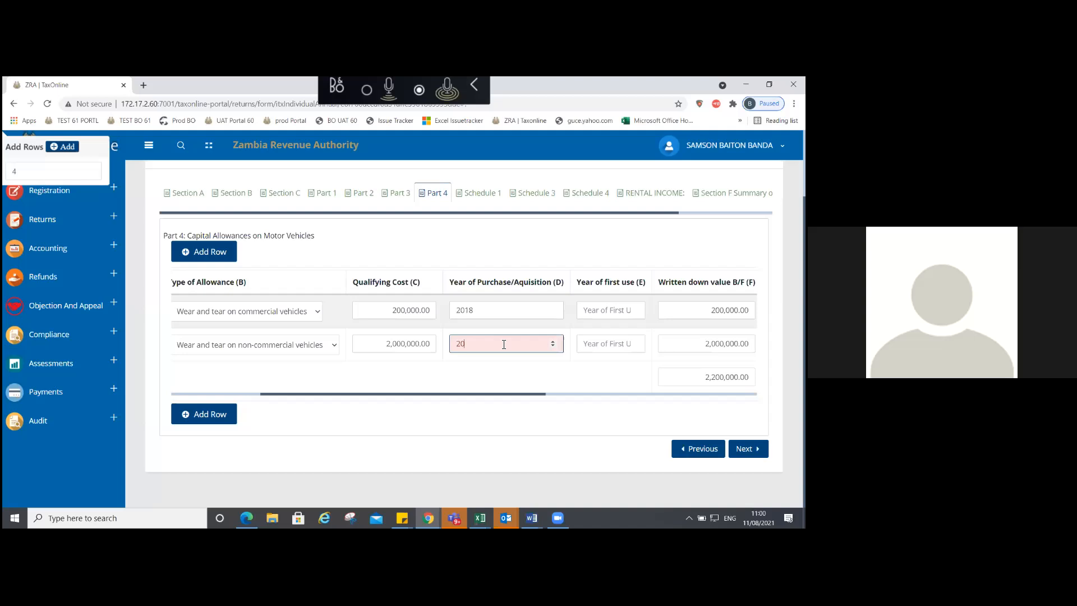
text(18)
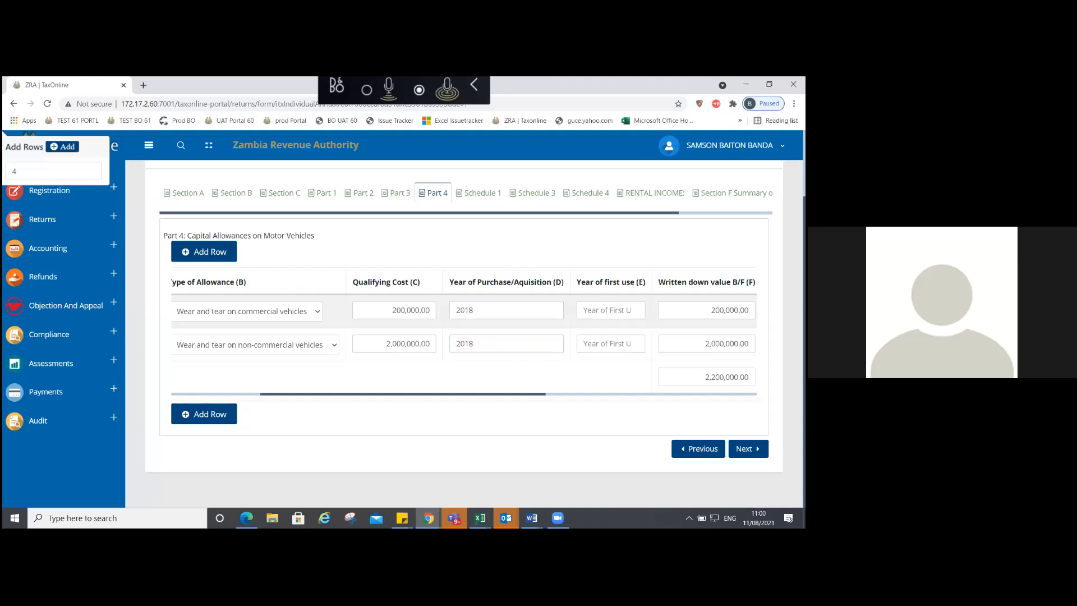
click(583, 310)
text(2020)
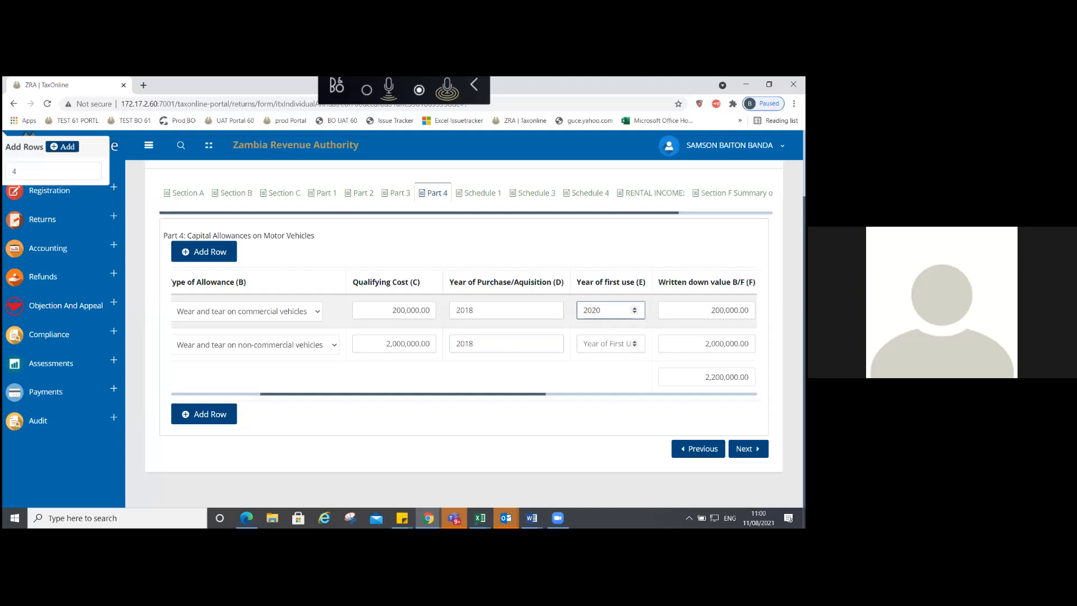
click(603, 344)
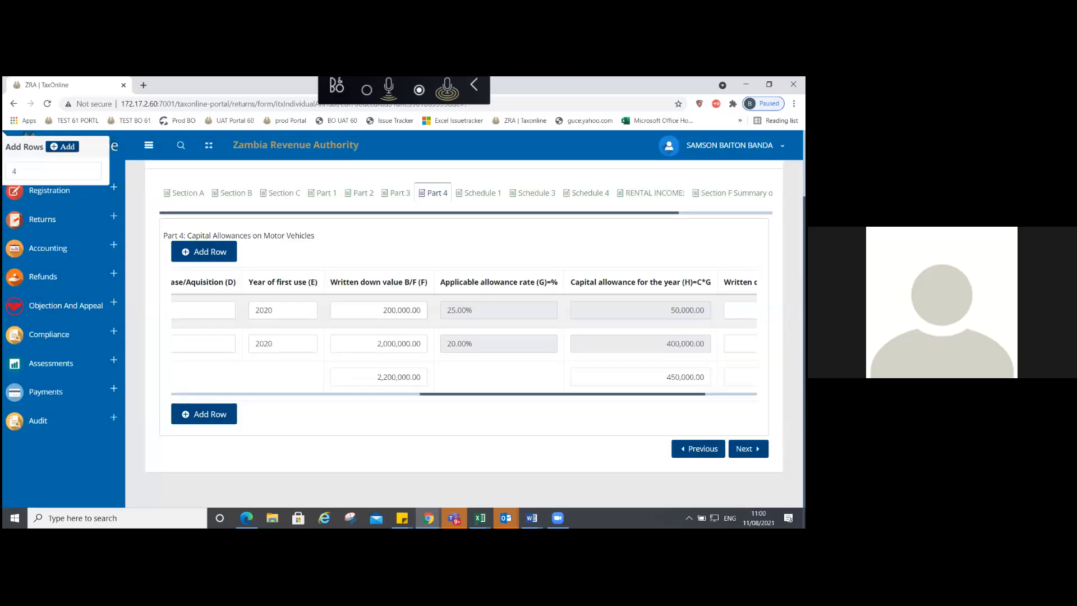
scroll(464, 337, right, 2)
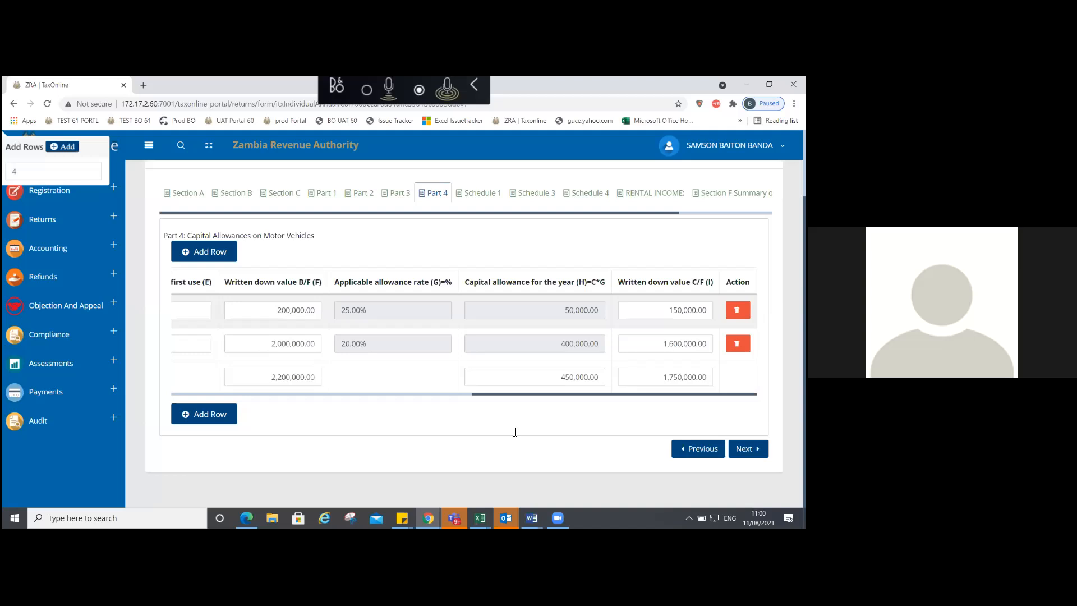
click(748, 449)
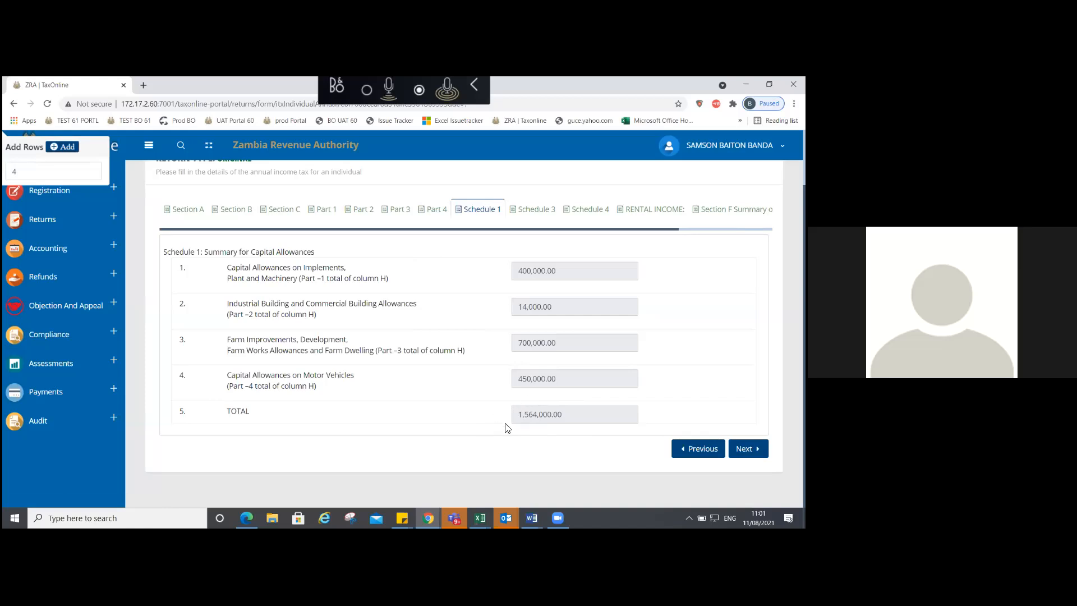
Step: Copy the 1,564,000.00 Schedule 1 total into Section C's Capital allowances deduction
click(560, 415)
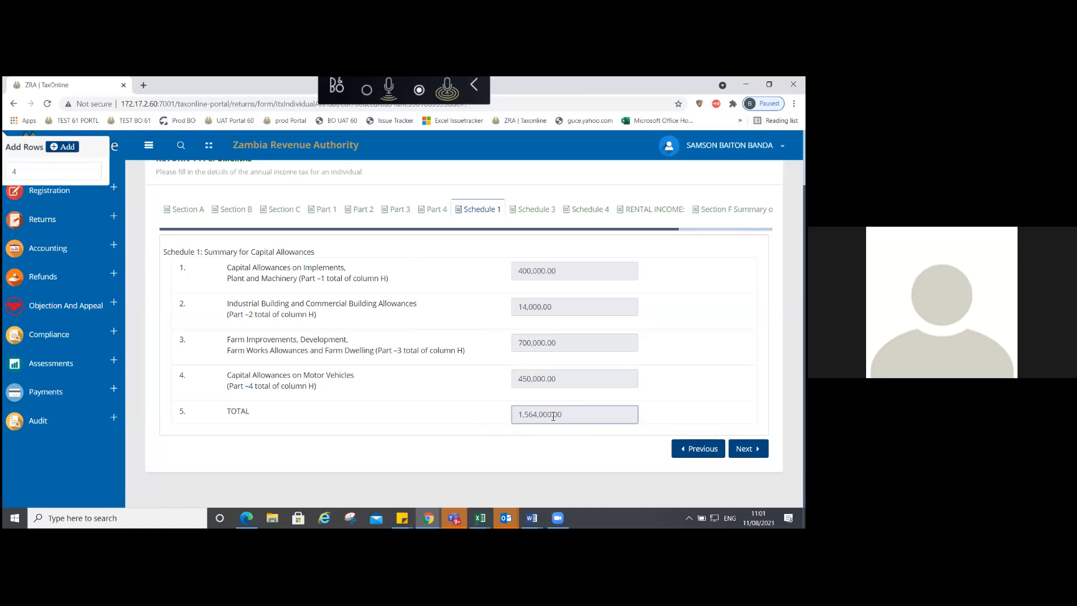
double_click(554, 416)
key(ctrl+c)
click(278, 208)
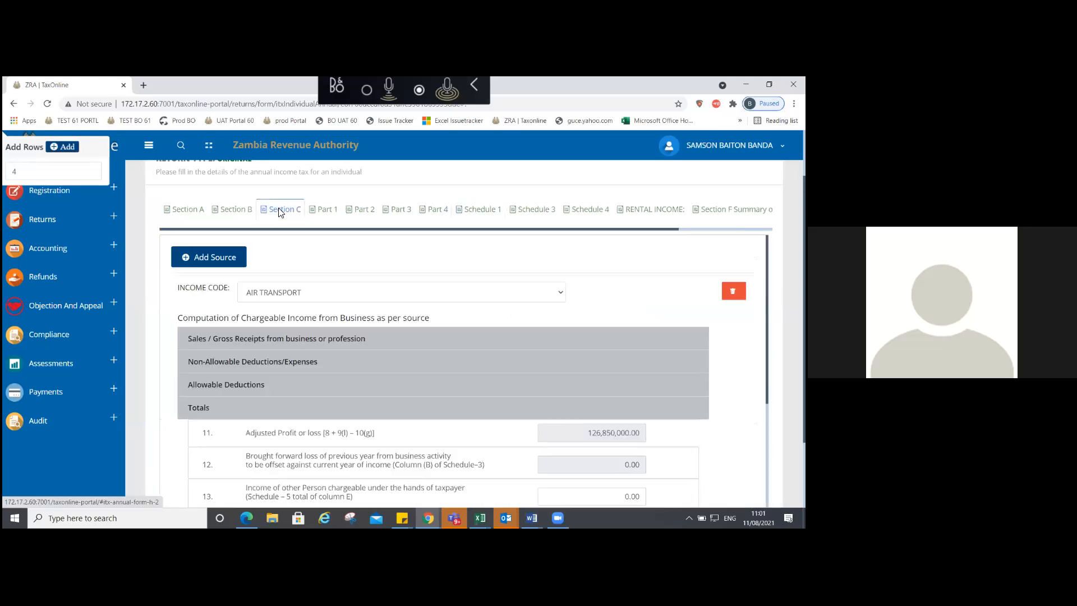
click(256, 384)
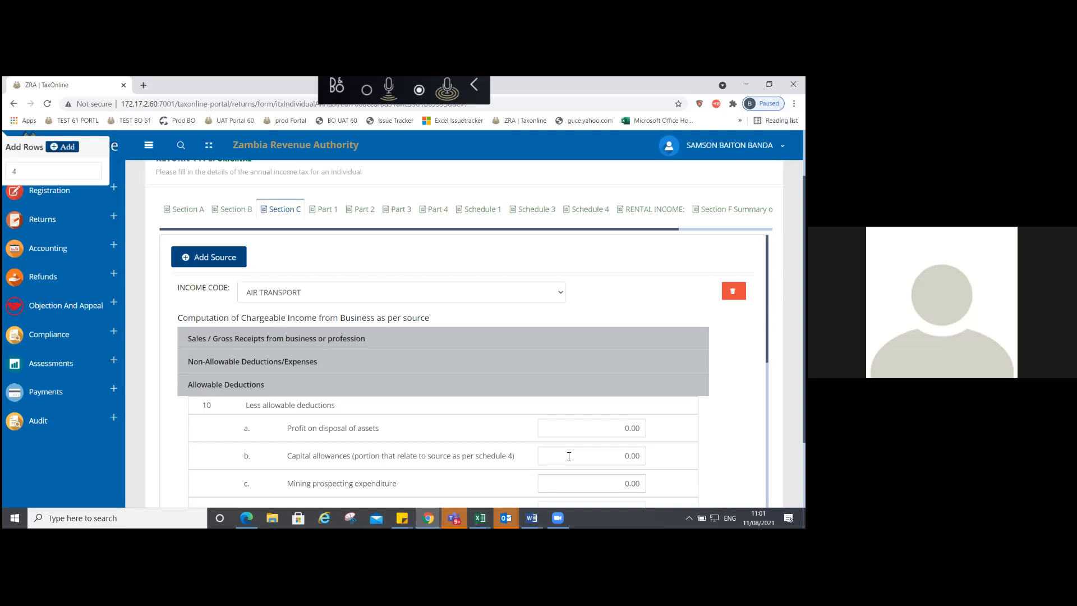
click(569, 456)
key(ctrl+v)
click(226, 384)
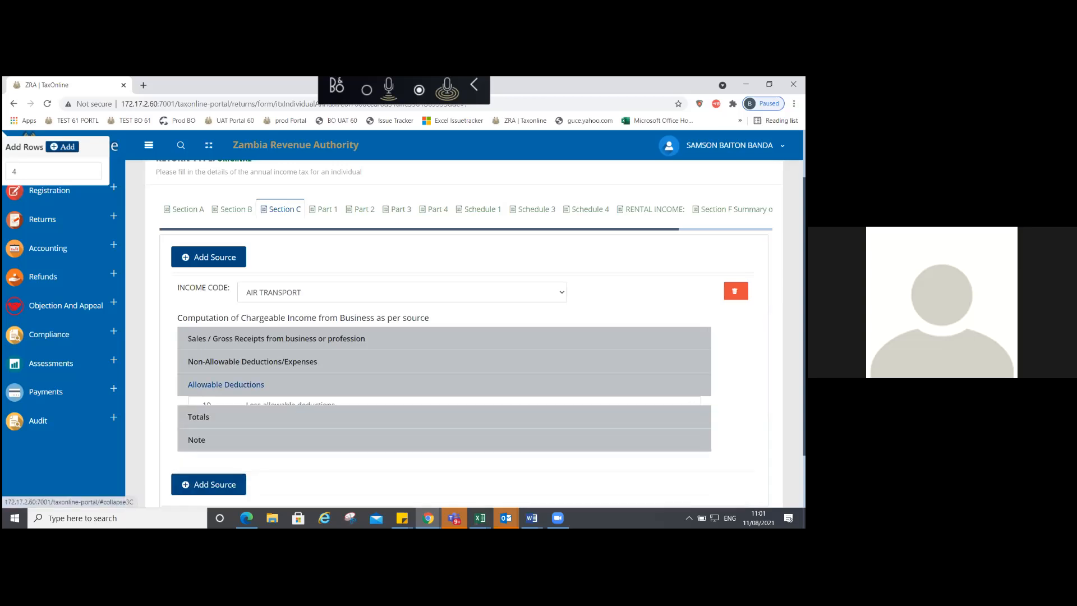
click(198, 413)
scroll(443, 371, down, 3)
Step: Close the Totals computation, view Schedule 3 current-year losses, and expand Section C allowable deductions
click(198, 257)
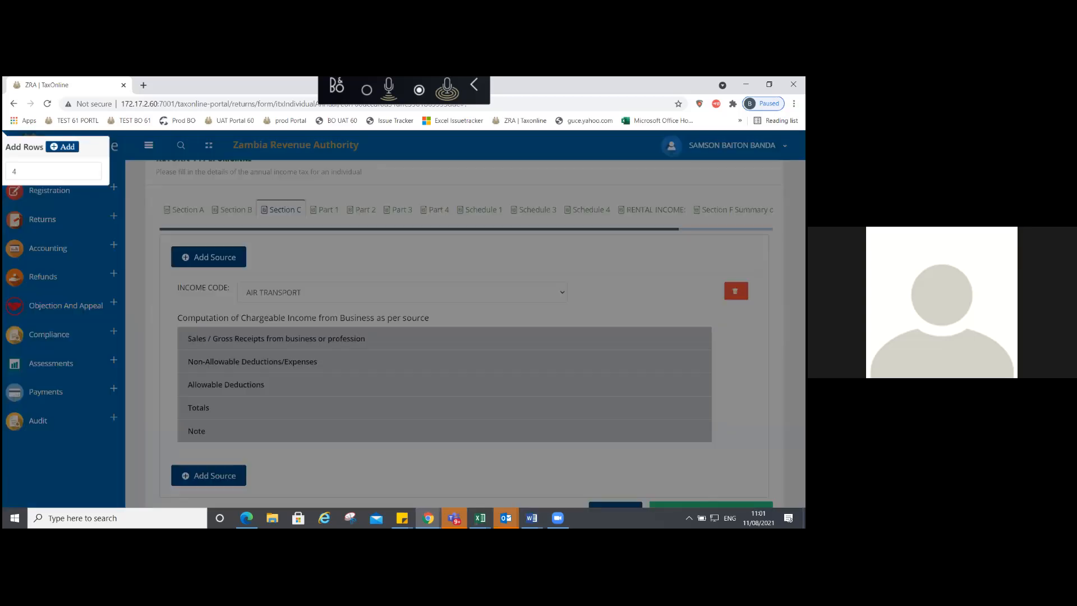
click(532, 212)
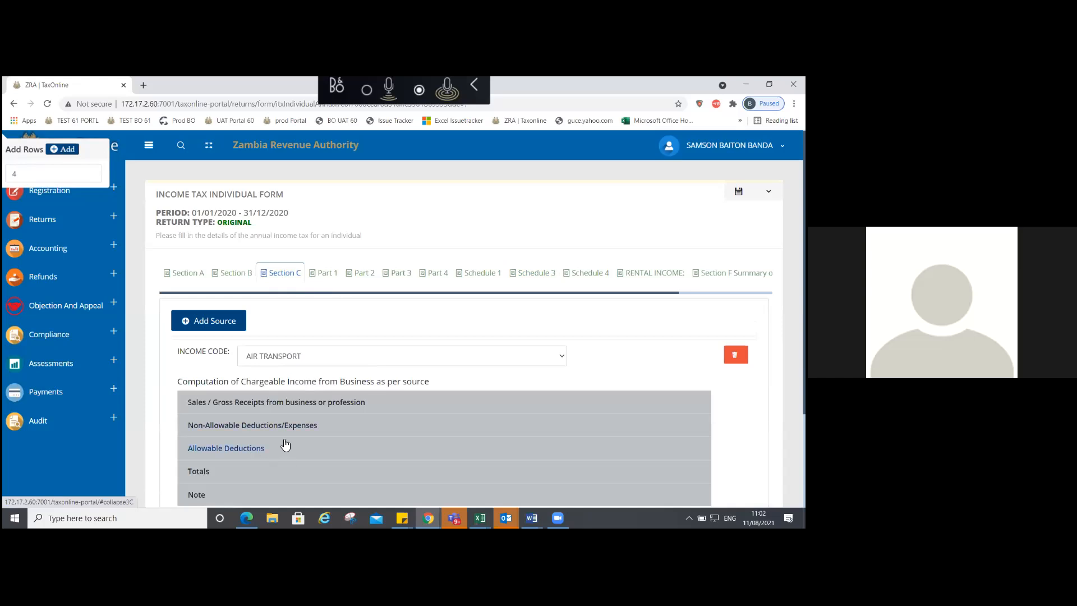
click(245, 448)
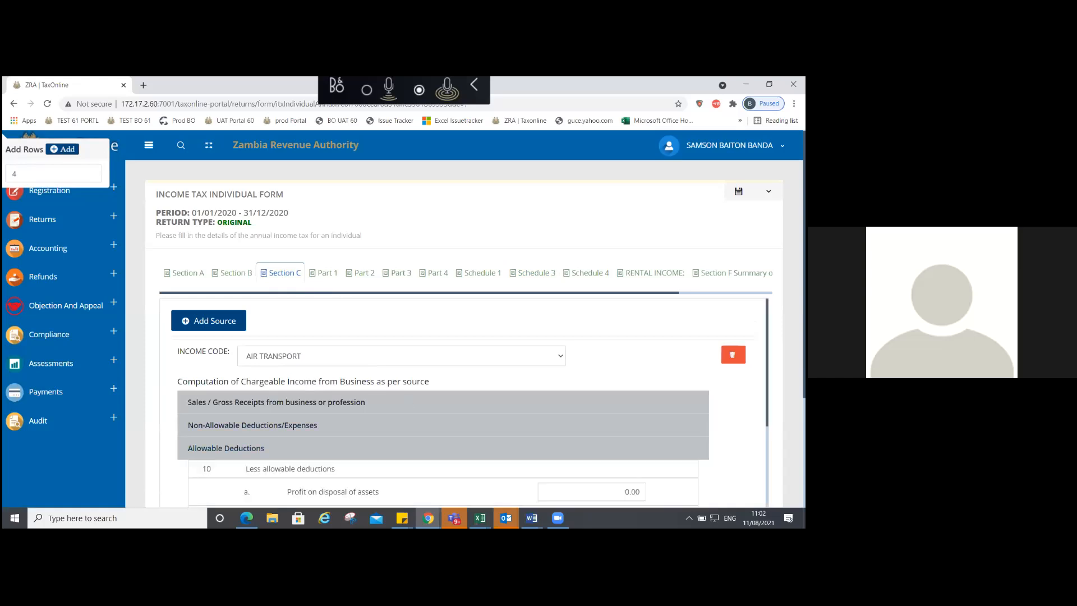
scroll(463, 401, down, 4)
Step: Enter 100,000,000 as mining prospecting expenditure and check the adjusted profit in Totals
click(592, 346)
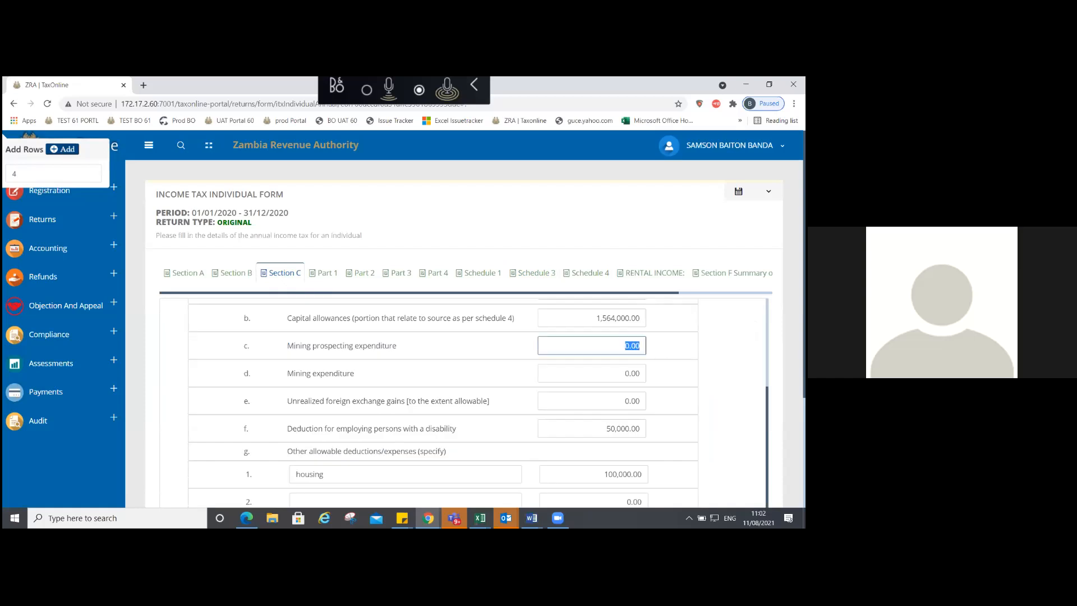
text(100000000)
key(Tab)
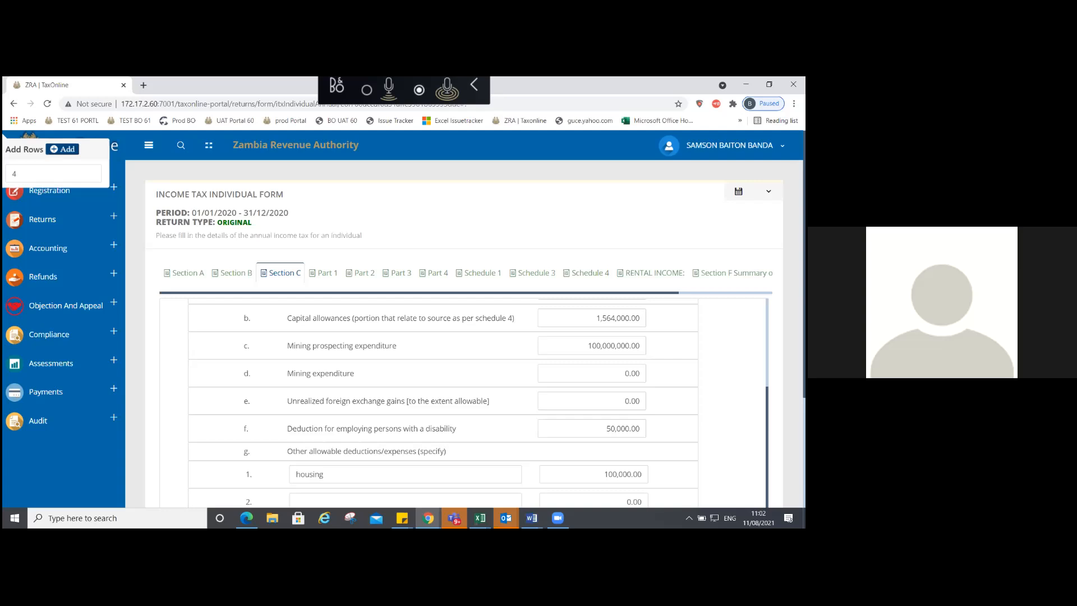
scroll(476, 447, up, 4)
click(476, 447)
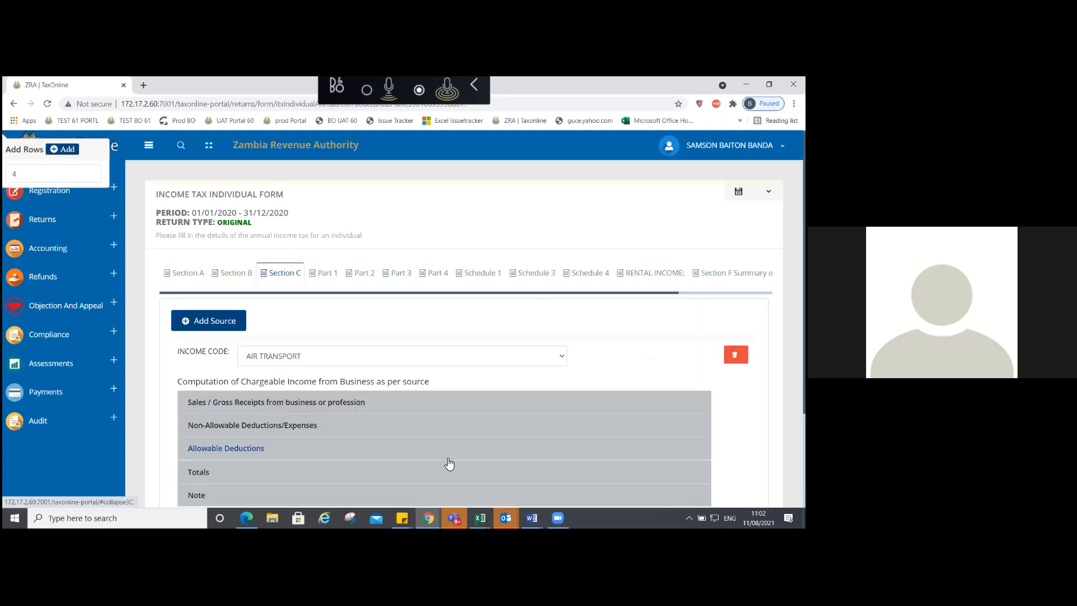
click(339, 474)
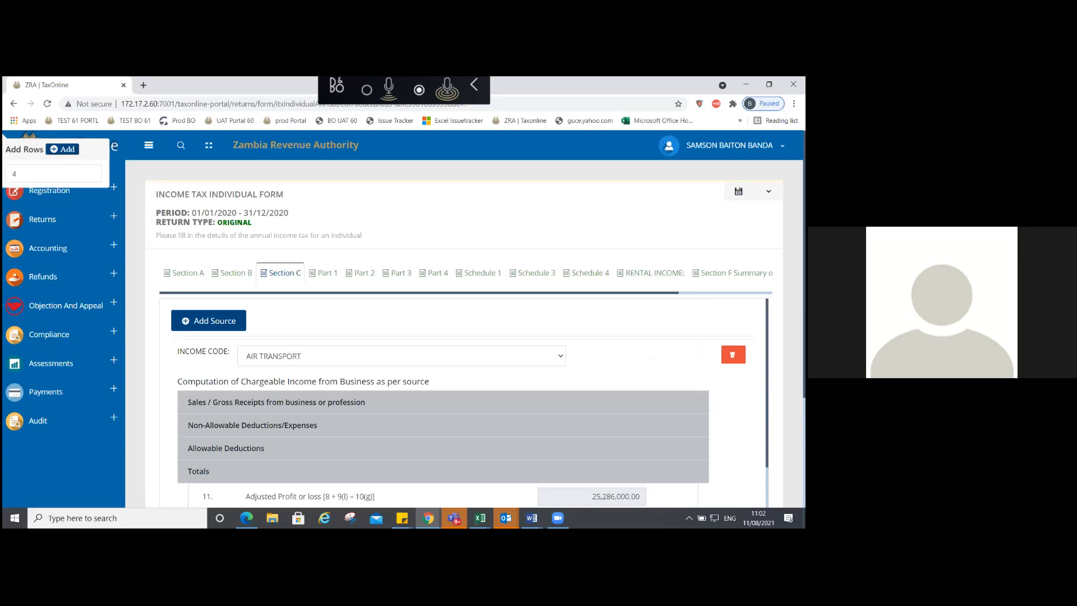
scroll(443, 401, down, 5)
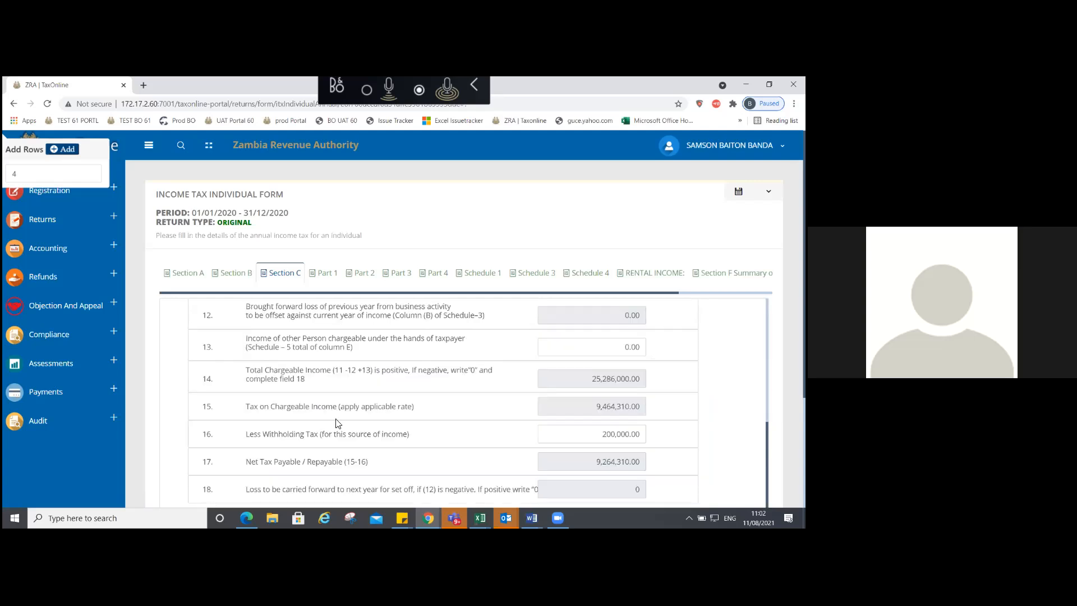
scroll(339, 418, up, 5)
Step: Correct the mining prospecting expenditure to 200,000,000 and review the resulting loss
click(309, 445)
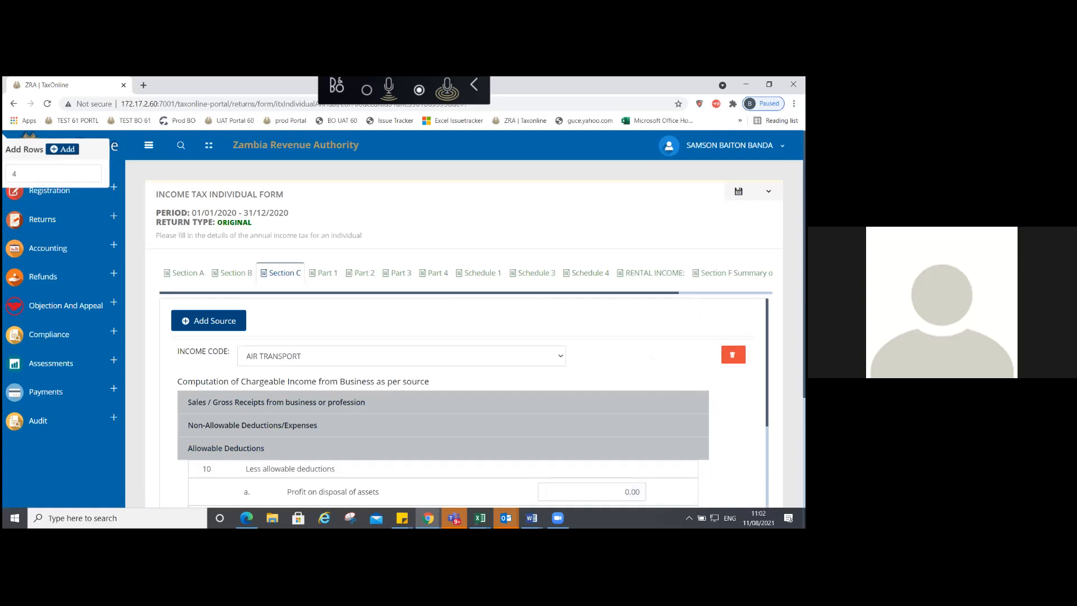
scroll(443, 401, down, 4)
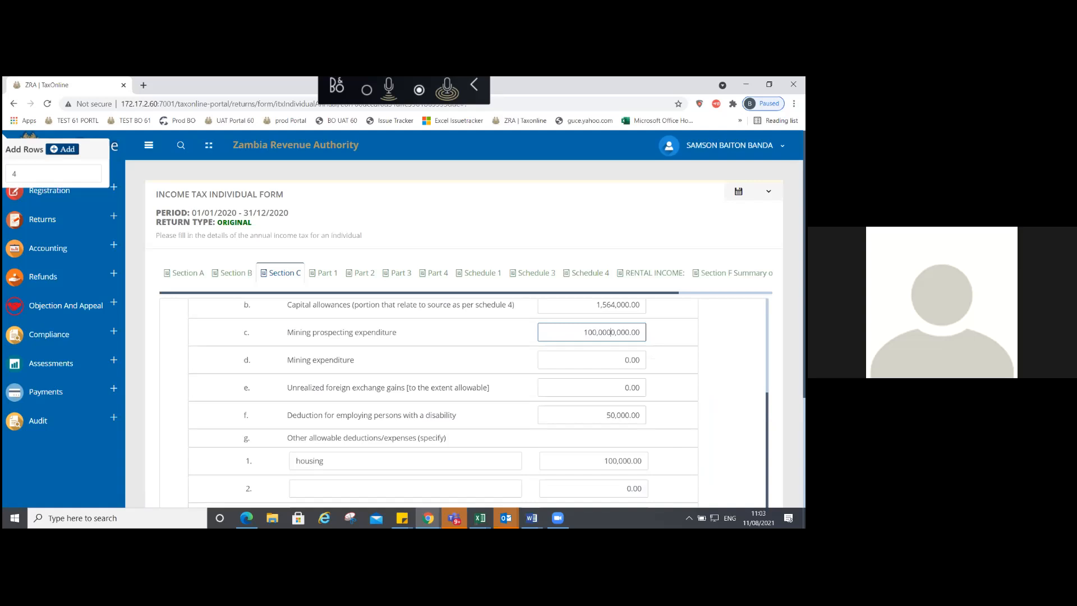
key(BackSpace)
double_click(570, 328)
text(200,000,000)
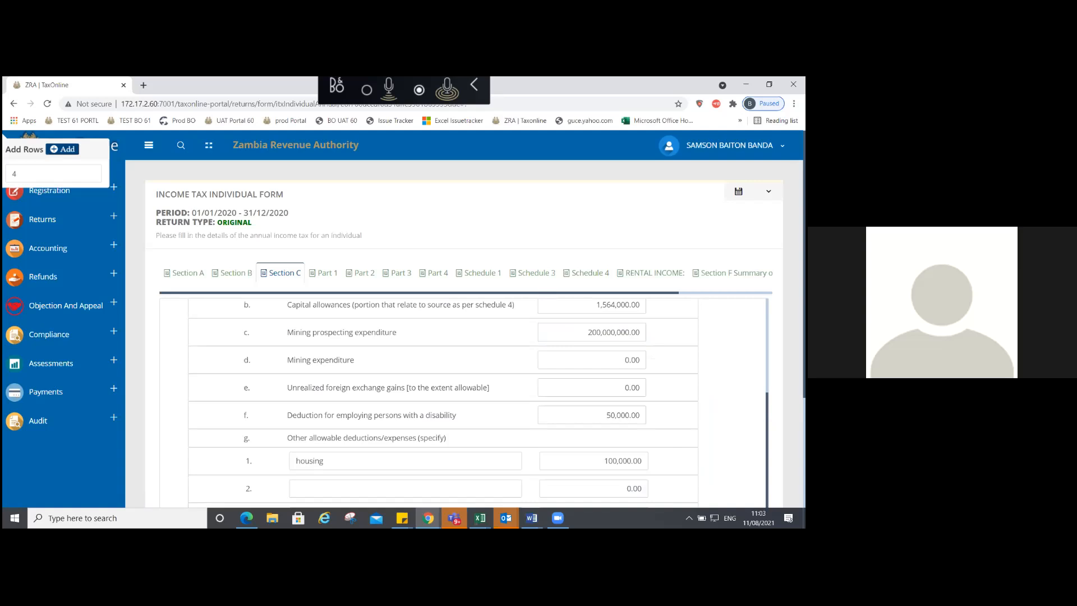
scroll(415, 449, up, 4)
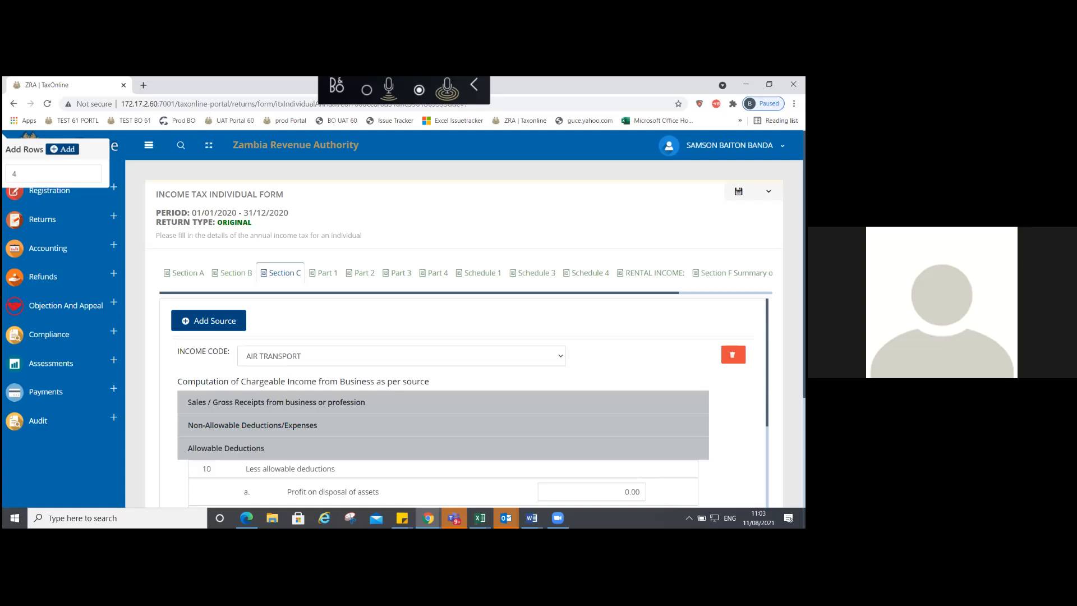
scroll(450, 393, down, 5)
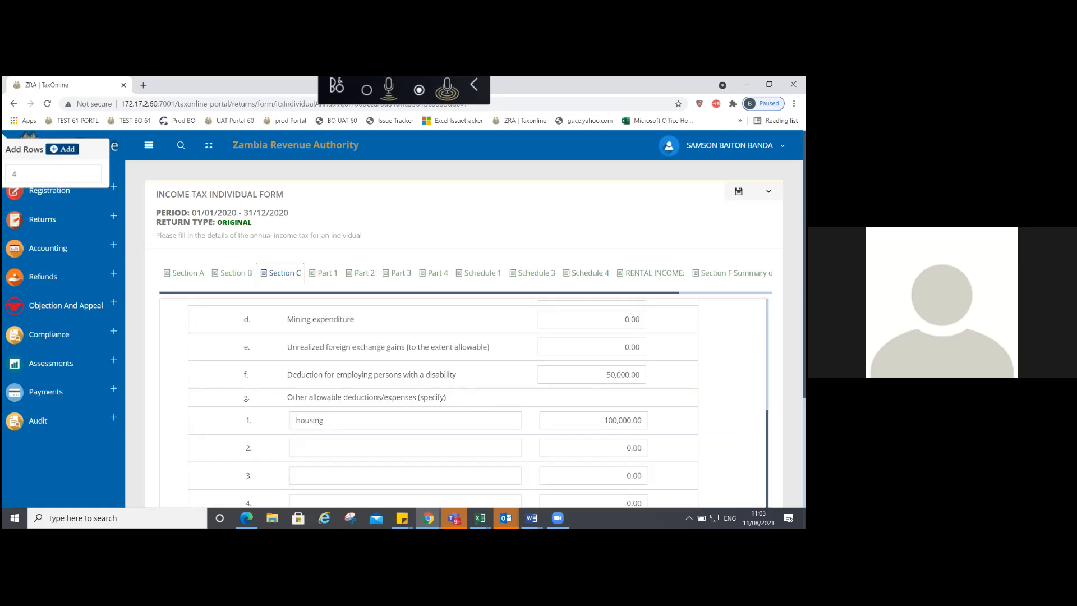
scroll(478, 404, down, 1)
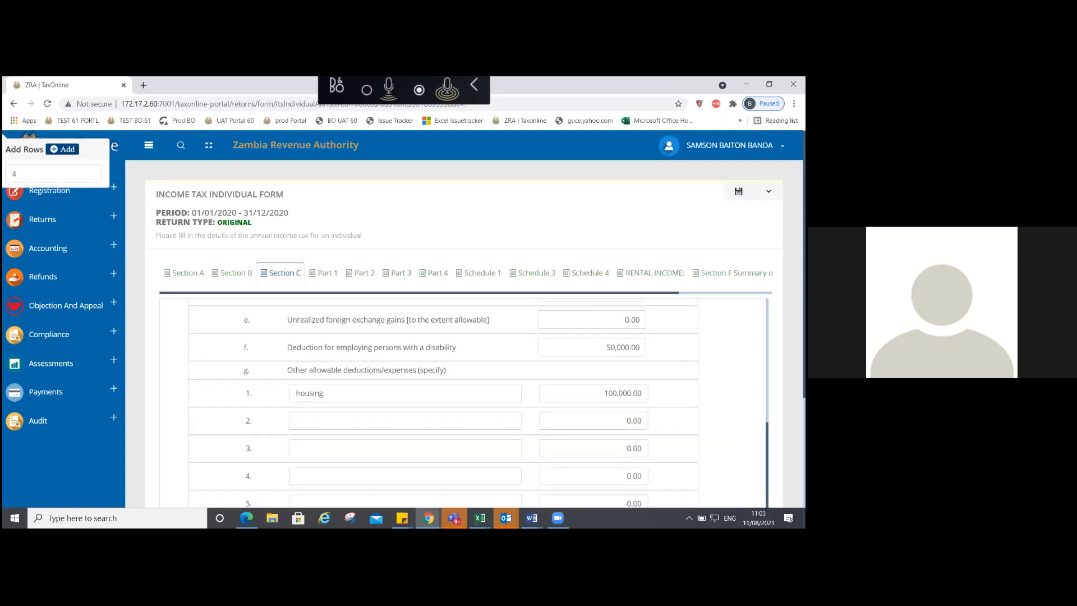
scroll(450, 393, down, 1)
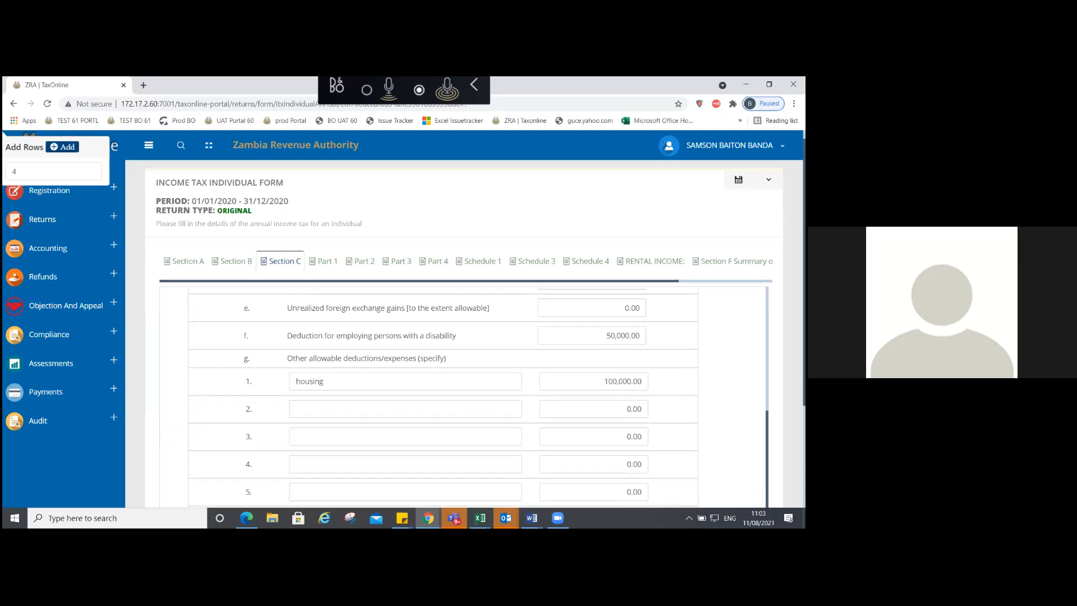
scroll(450, 393, down, 3)
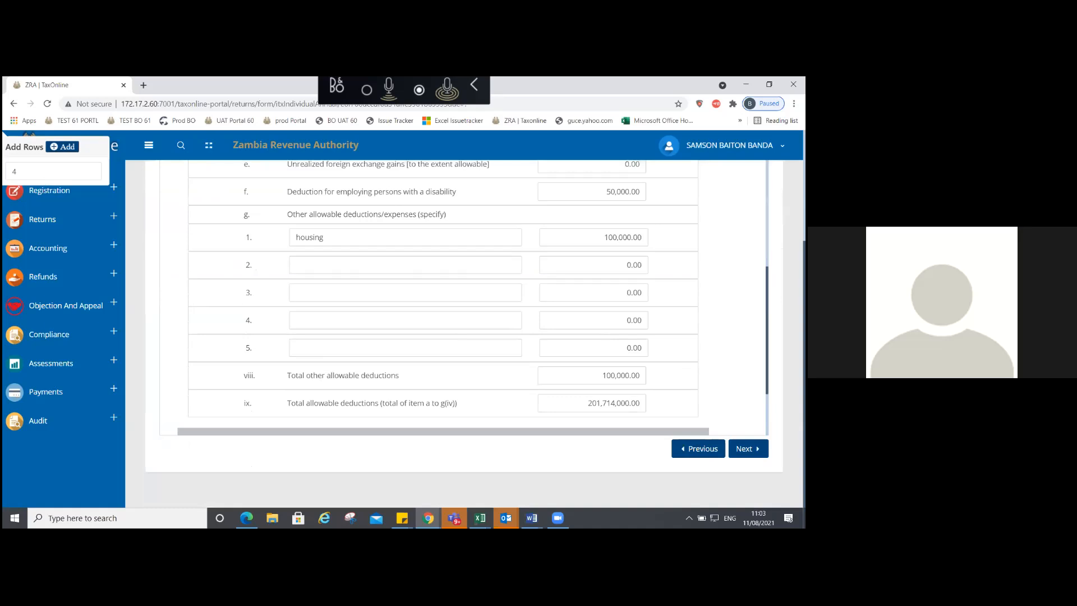
scroll(450, 336, up, 3)
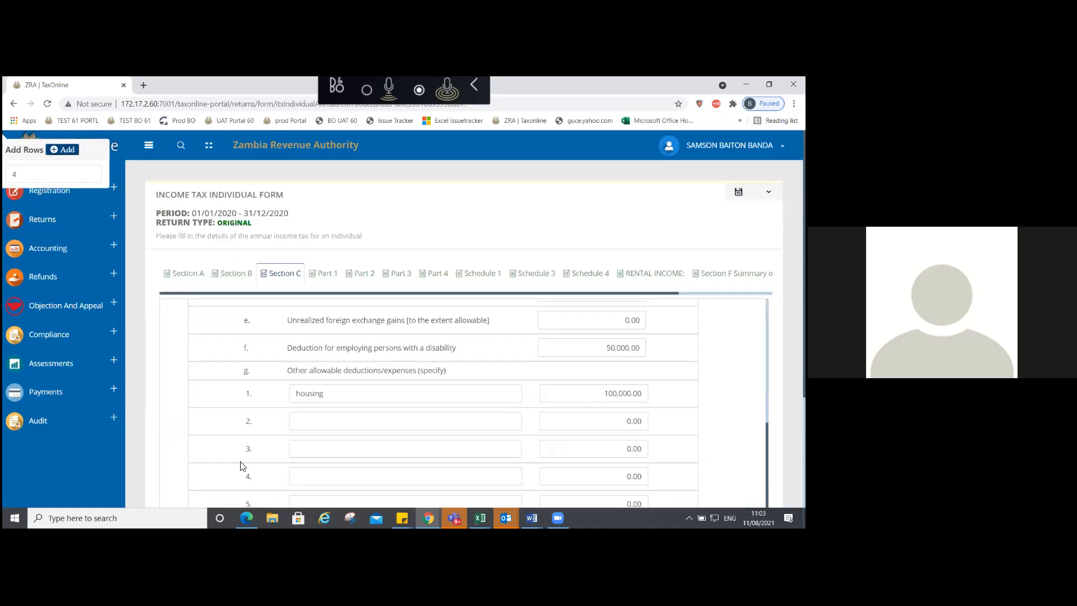
scroll(240, 464, up, 5)
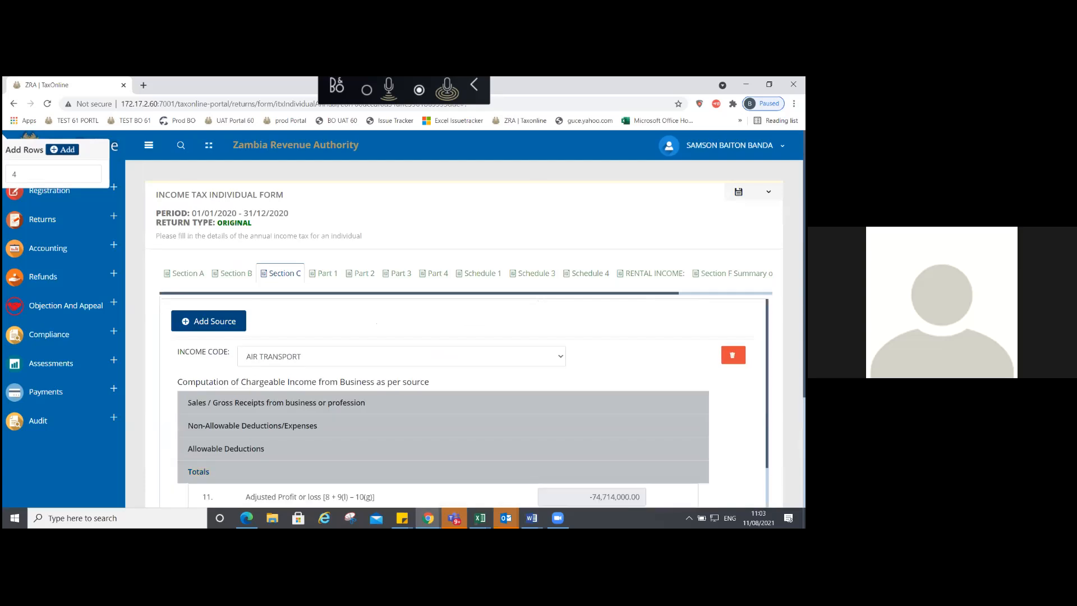
scroll(565, 330, down, 5)
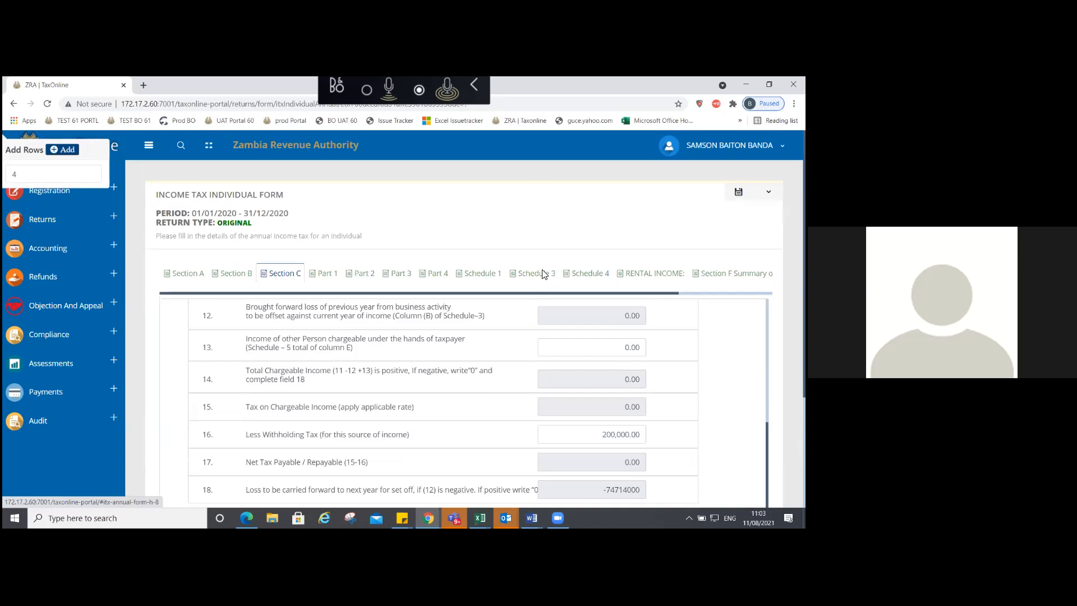
click(542, 271)
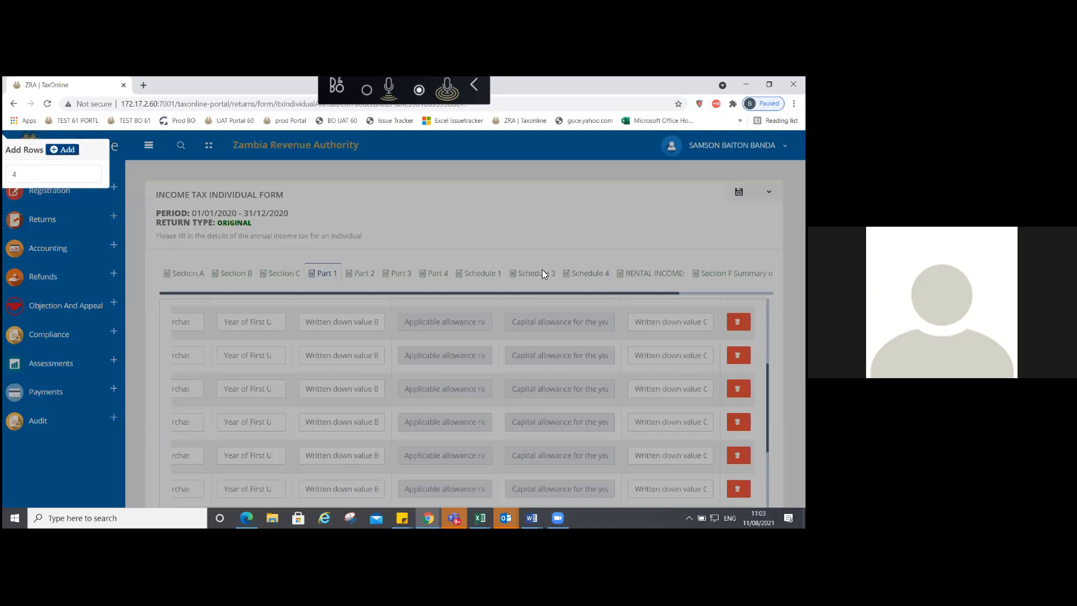
click(542, 273)
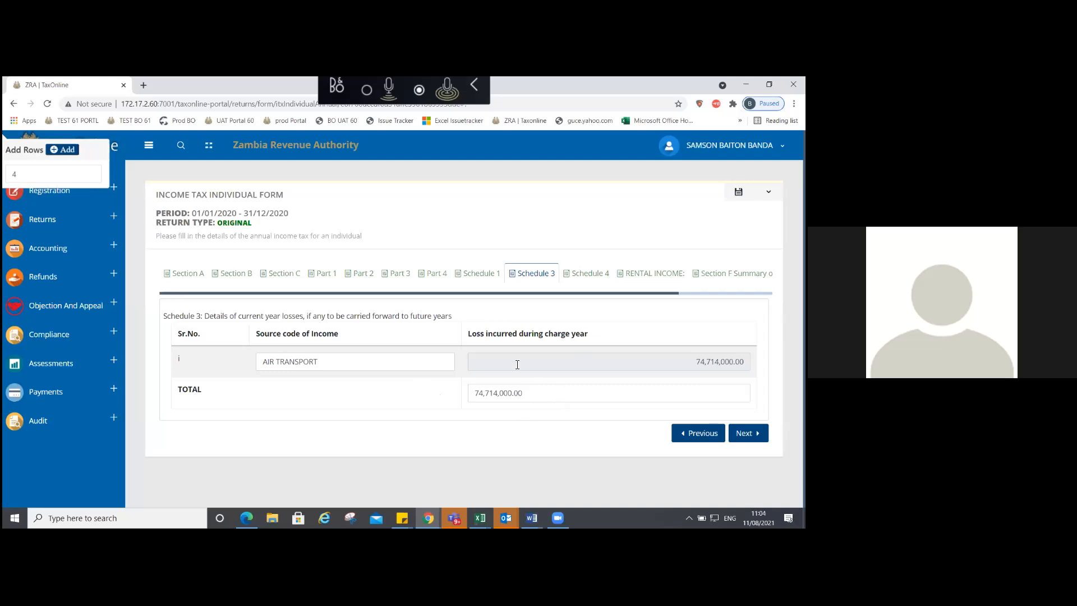
click(283, 276)
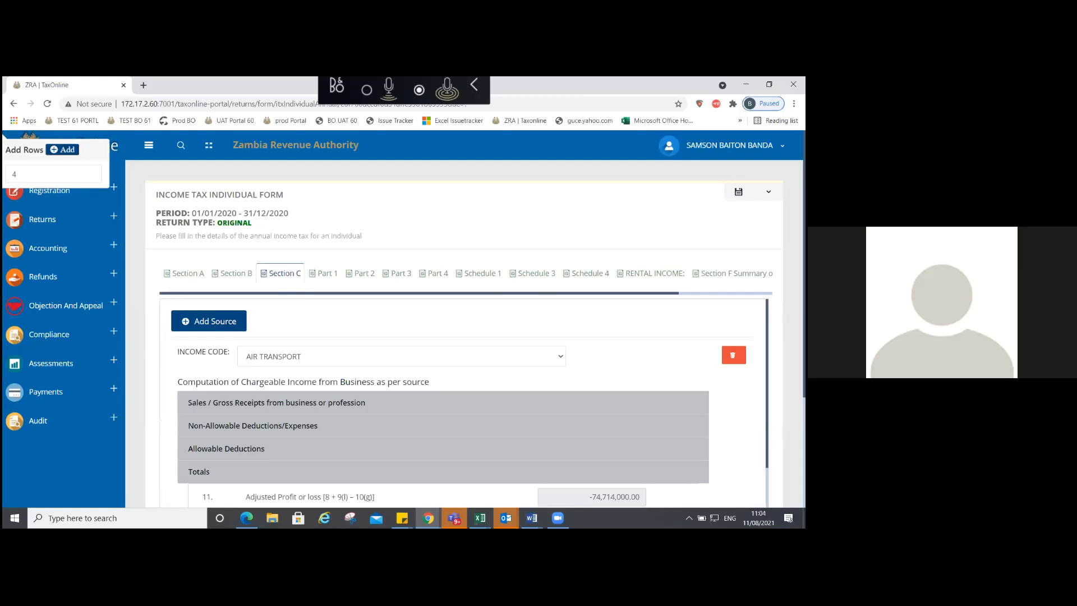
Step: Scroll through Section C and move on to the Schedule 4 earlier-year losses table
scroll(463, 401, down, 4)
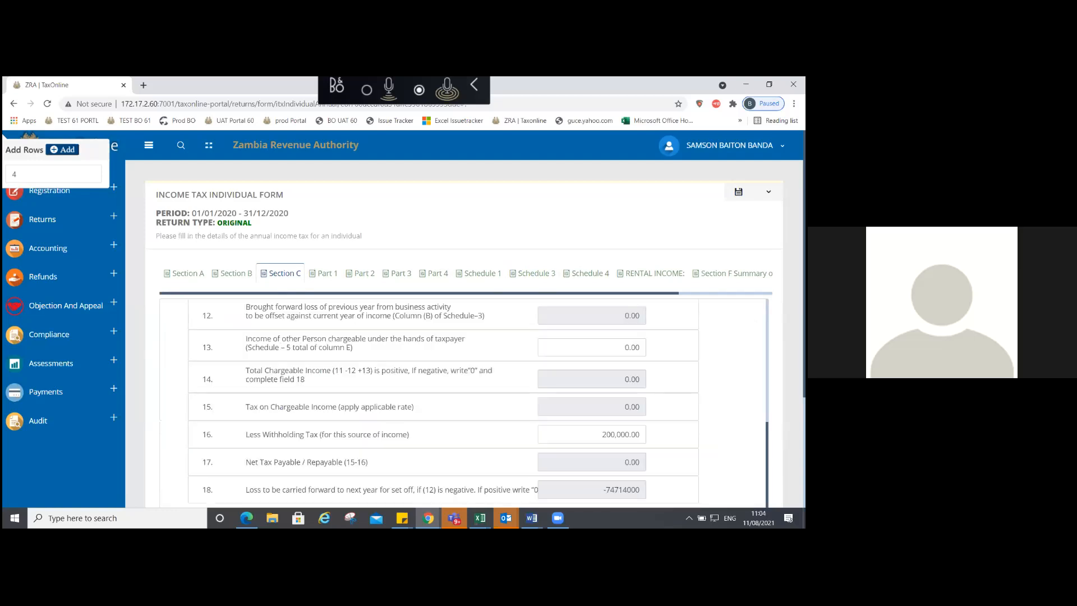
scroll(462, 401, up, 1)
scroll(407, 323, up, 5)
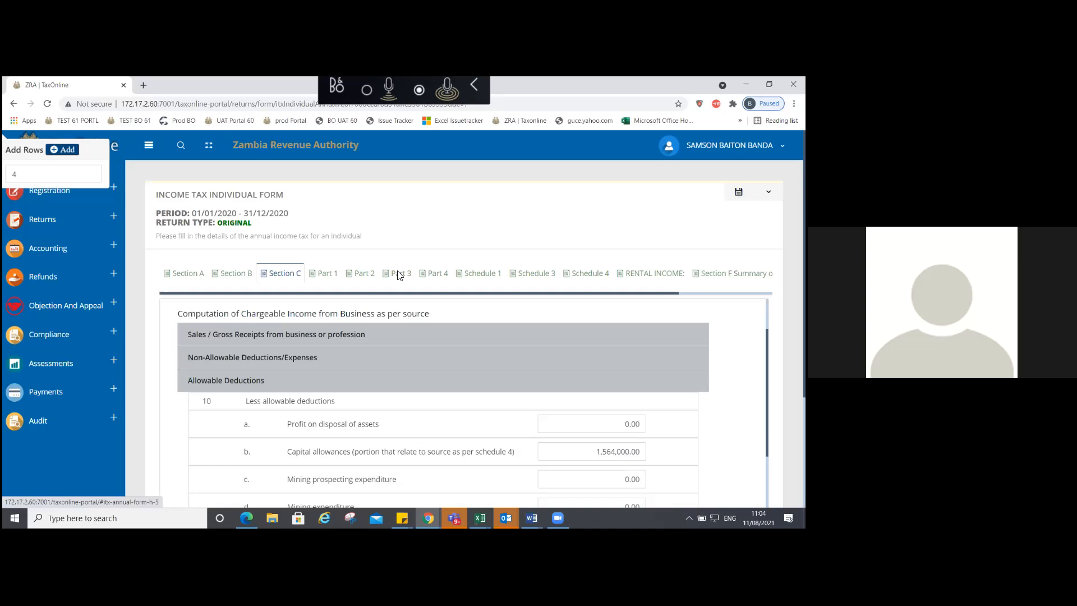
click(398, 275)
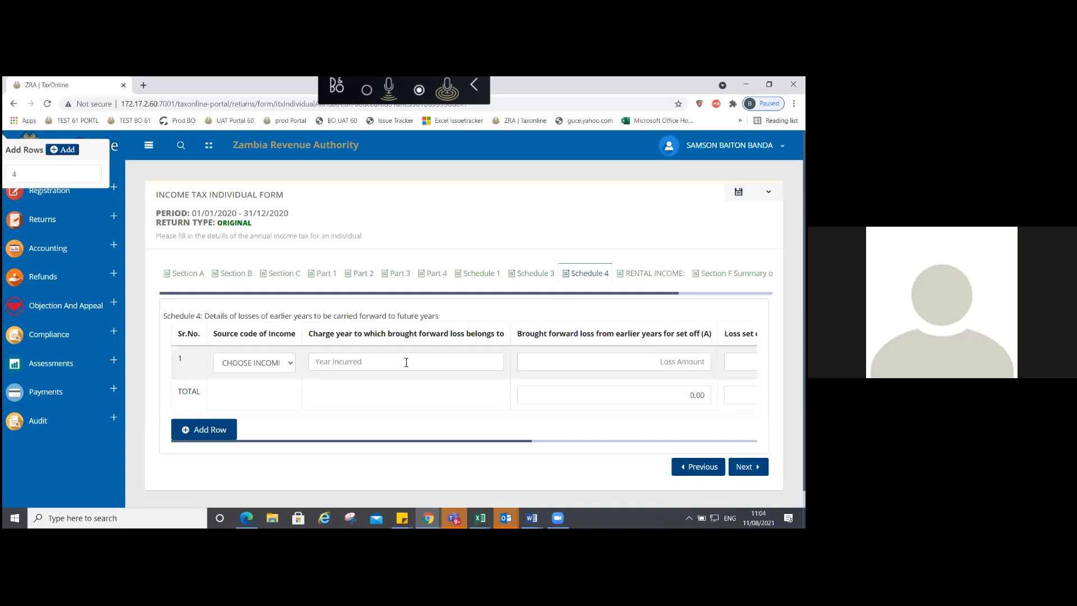
Step: Enter 4,000,000 as annual rental taxable income so 400,000.00 tax is assessed
scroll(483, 365, right, 10)
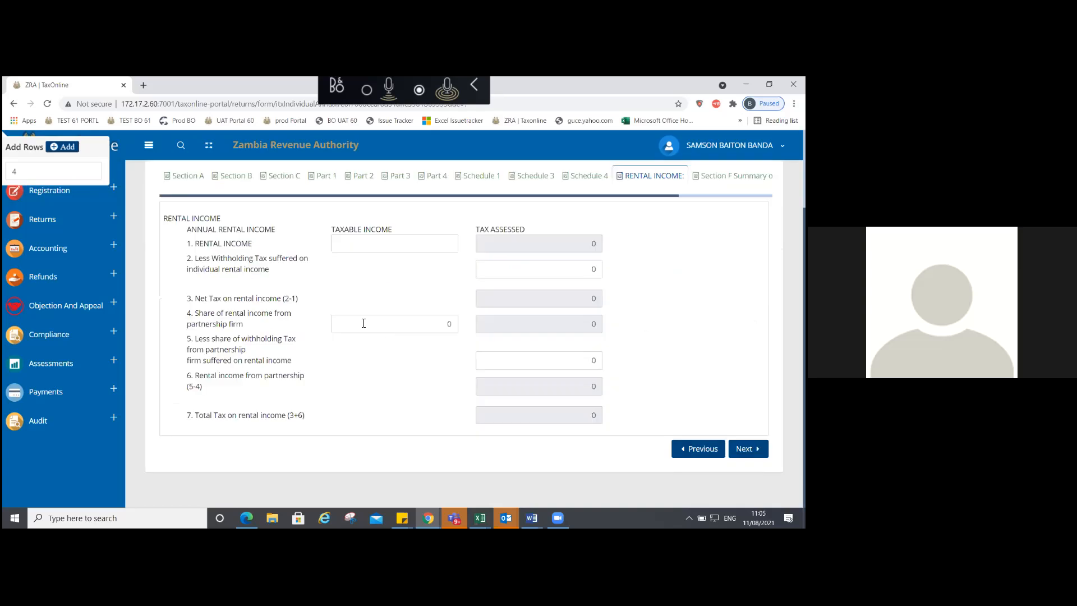
click(353, 250)
text(4000000)
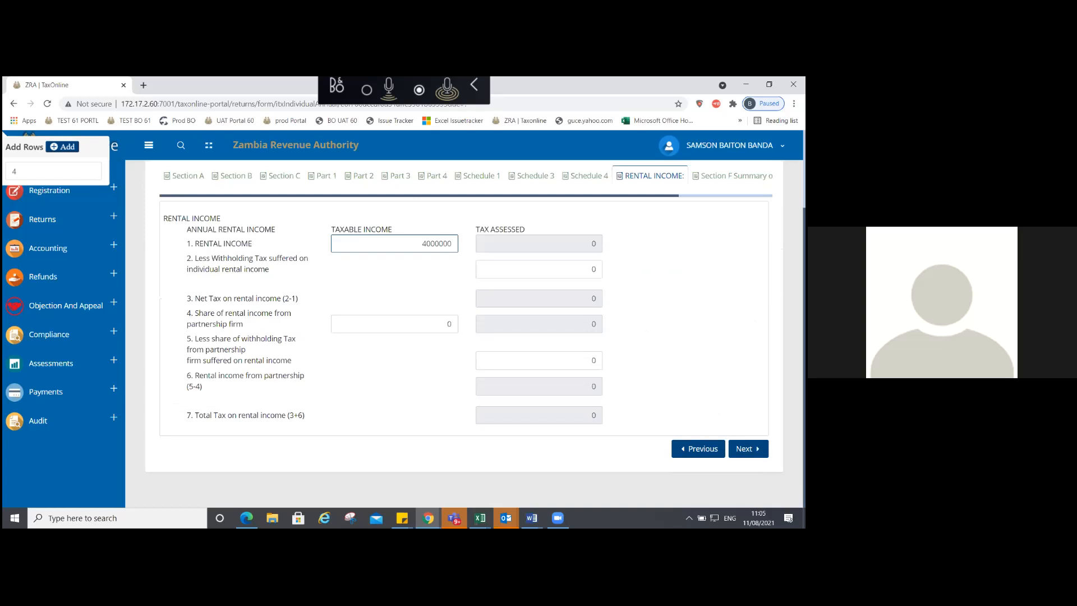
click(550, 230)
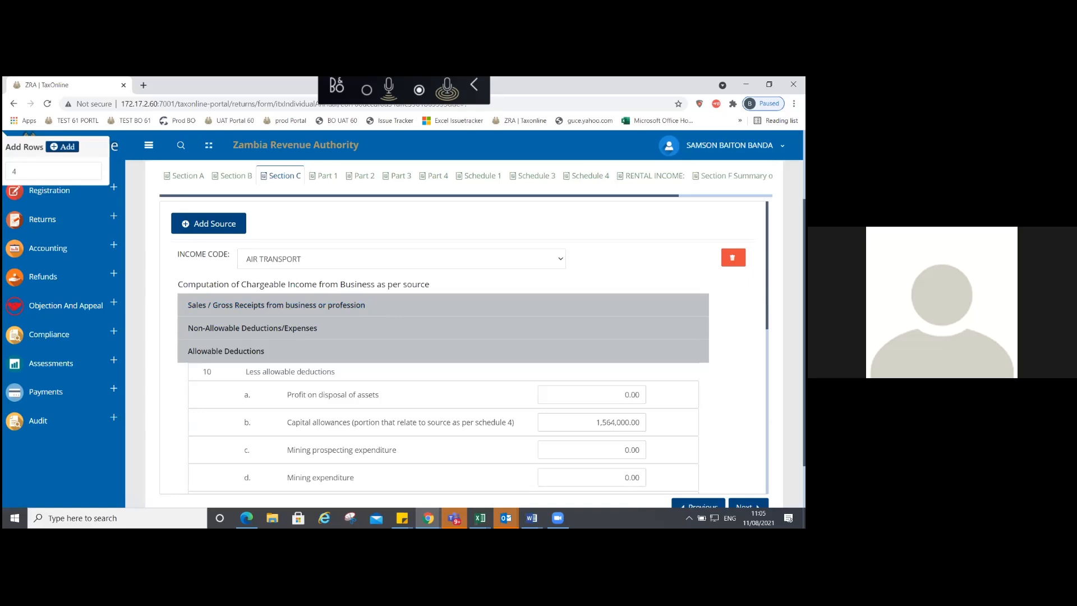
Step: Review the AIR TRANSPORT deductions and Section B income statement, then advance toward Part 2
scroll(463, 348, down, 3)
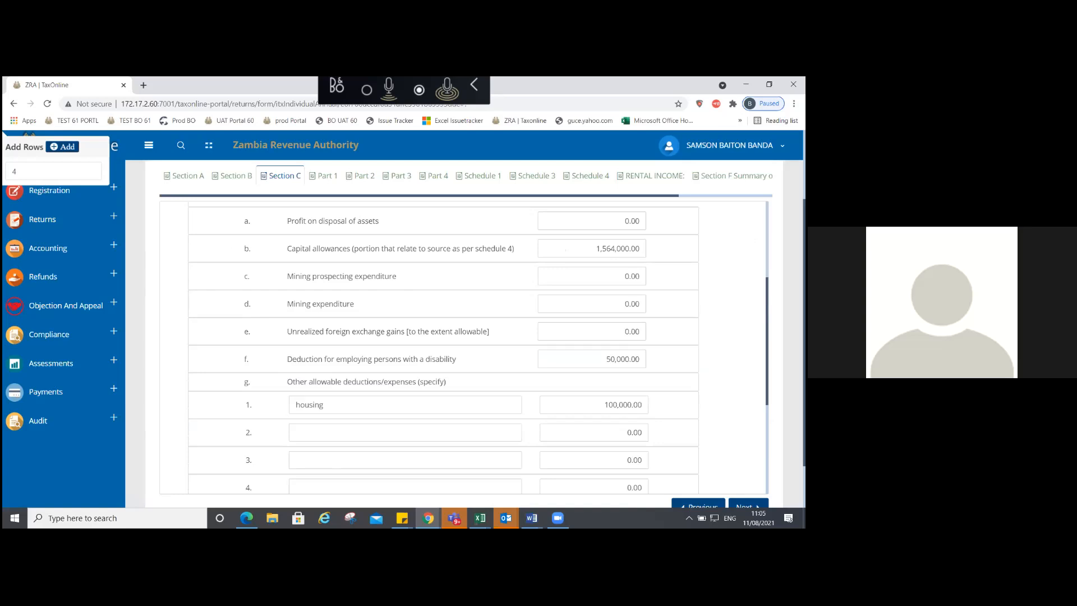
scroll(463, 347, down, 3)
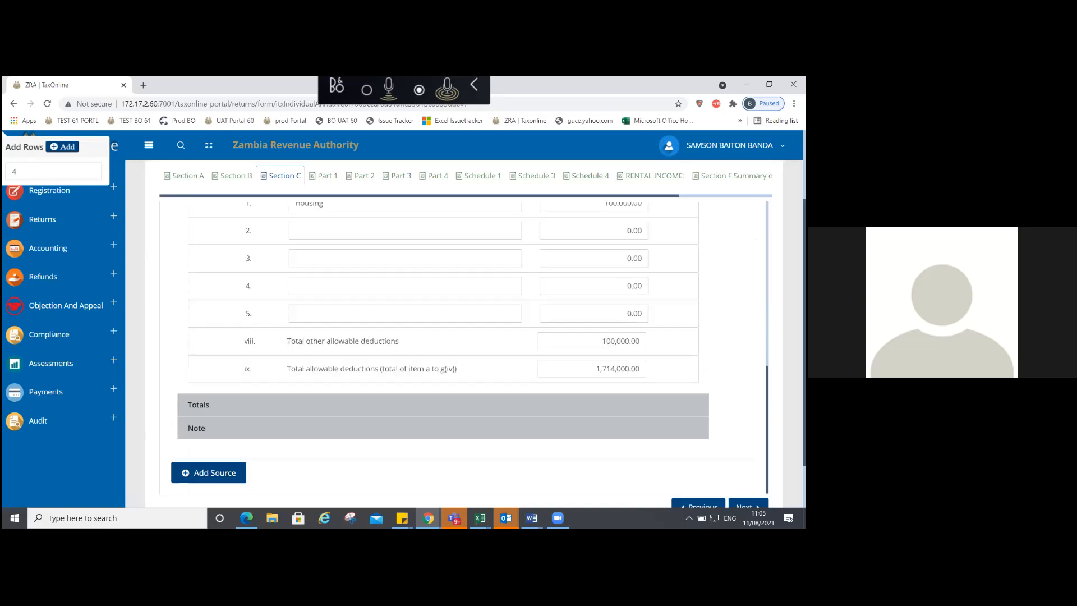
scroll(416, 305, up, 3)
scroll(416, 305, up, 2)
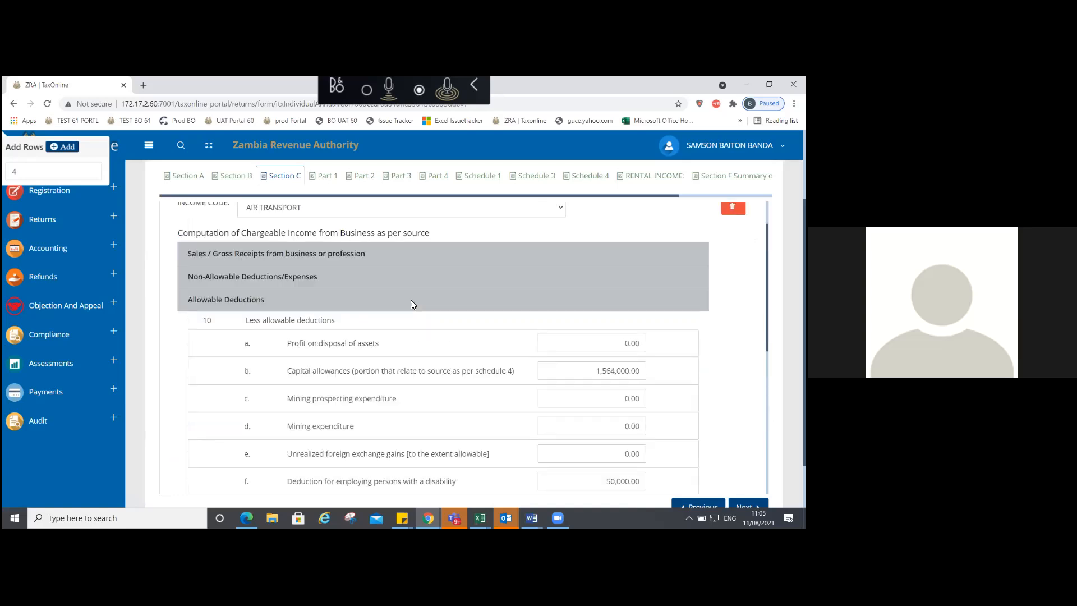
click(411, 299)
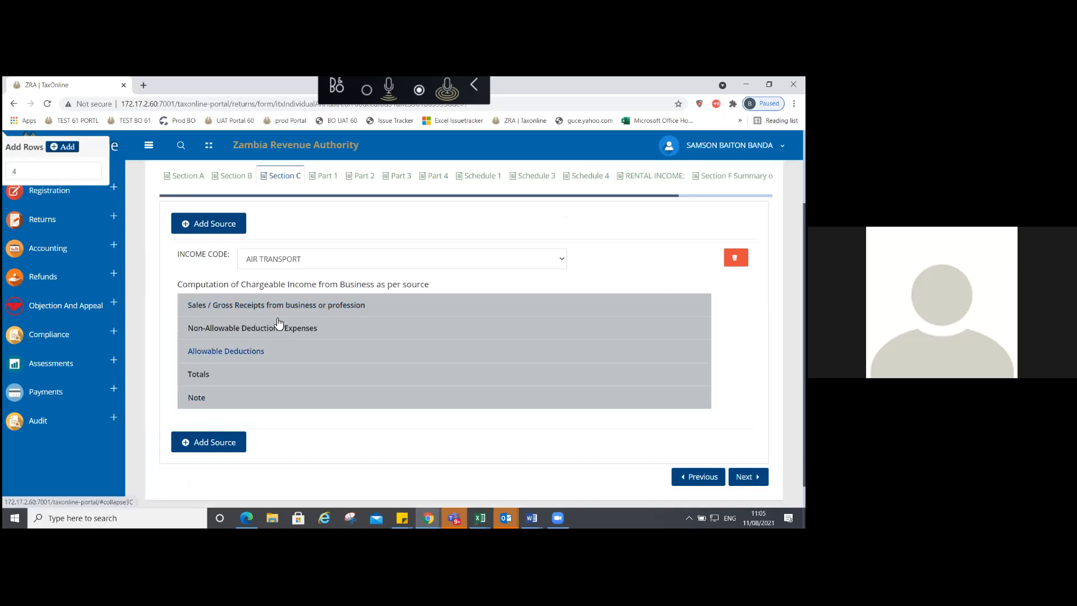
click(233, 176)
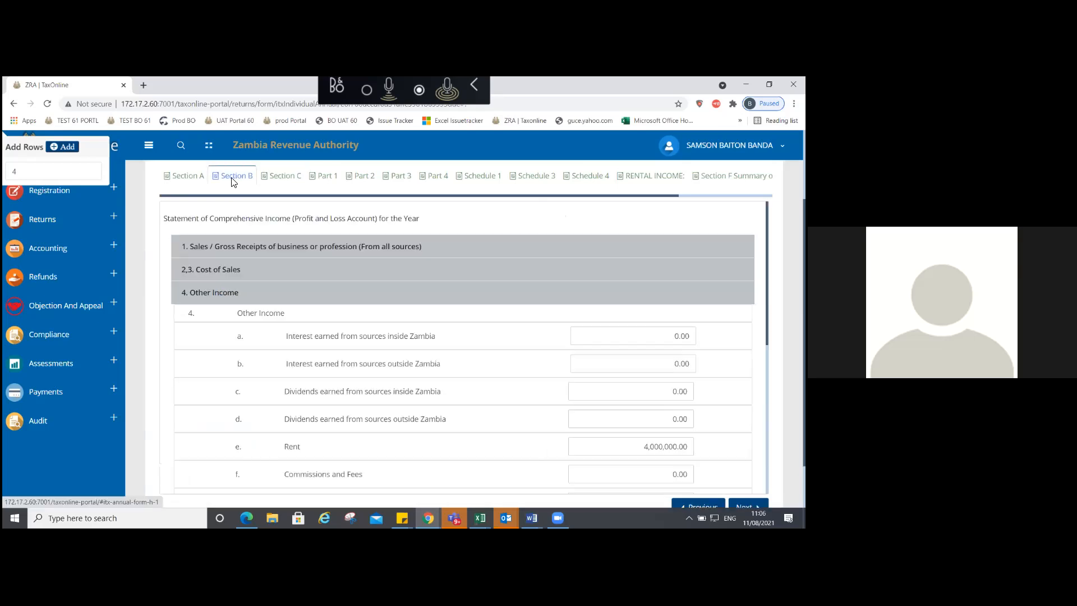
click(277, 179)
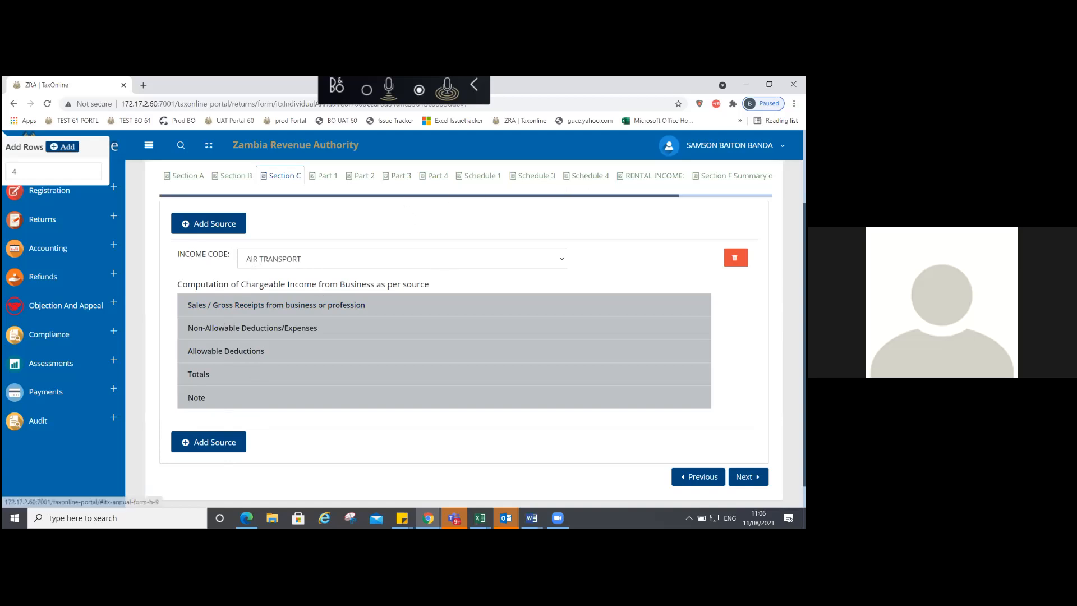
click(589, 176)
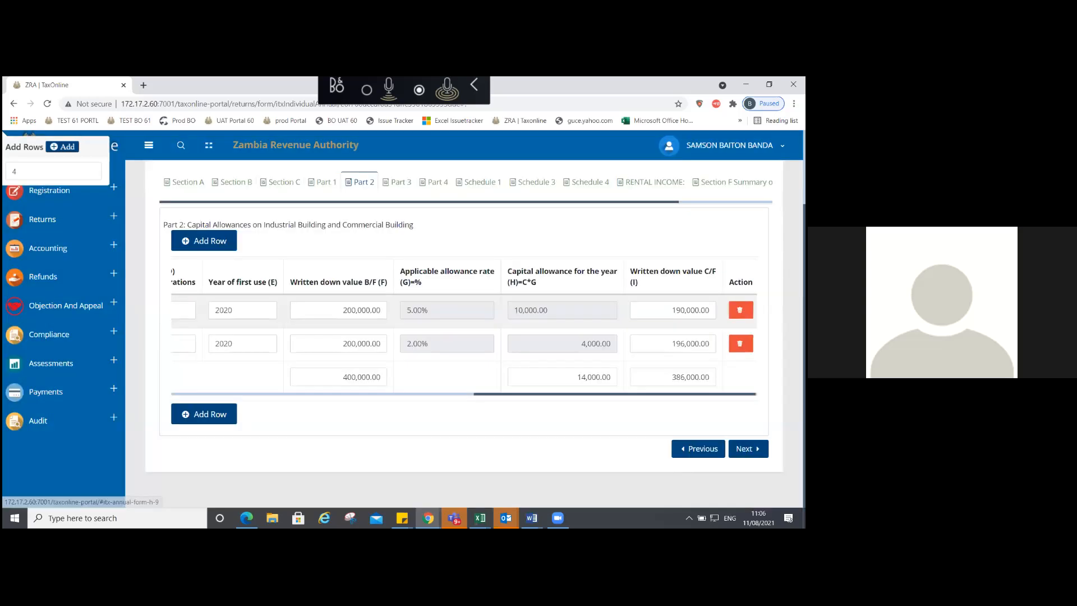
Step: Advance past Schedule 1 and rental income to the Section F summary showing 47,164,310.00 payable
click(748, 449)
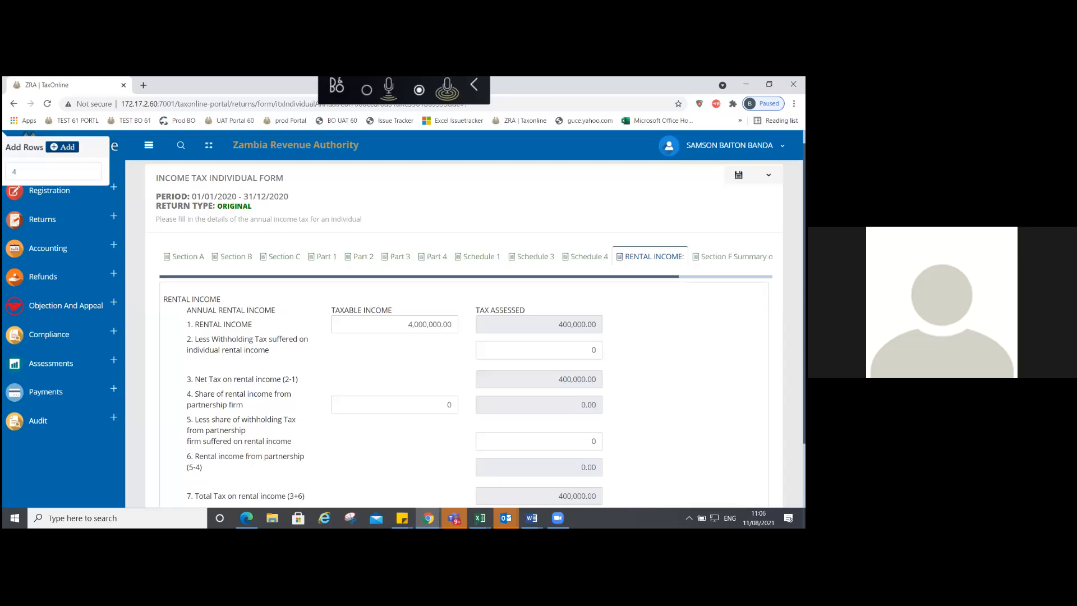
scroll(464, 337, down, 2)
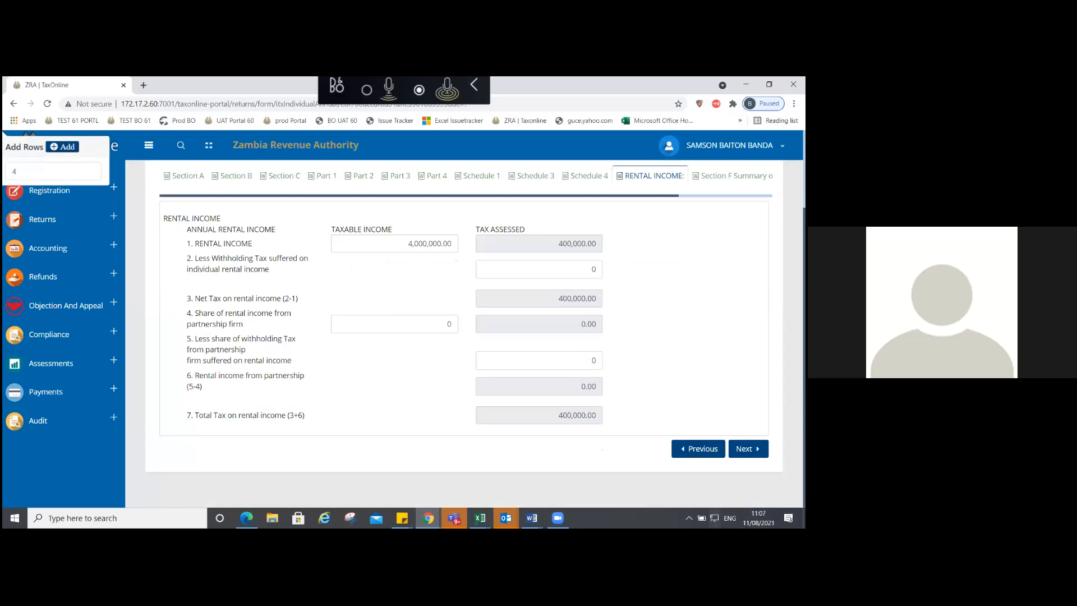
click(749, 449)
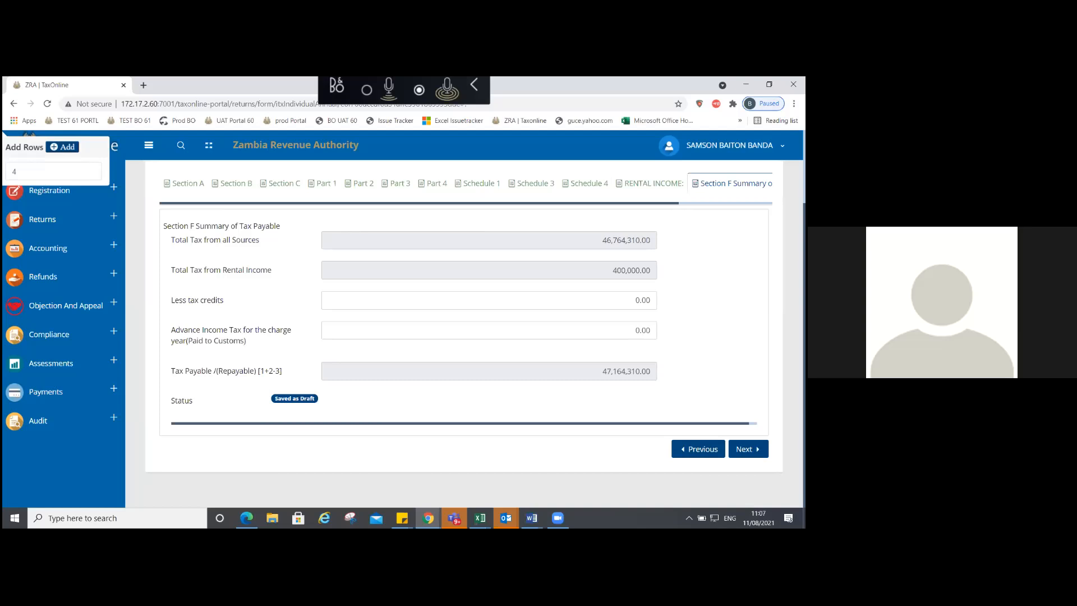
click(749, 449)
double_click(642, 300)
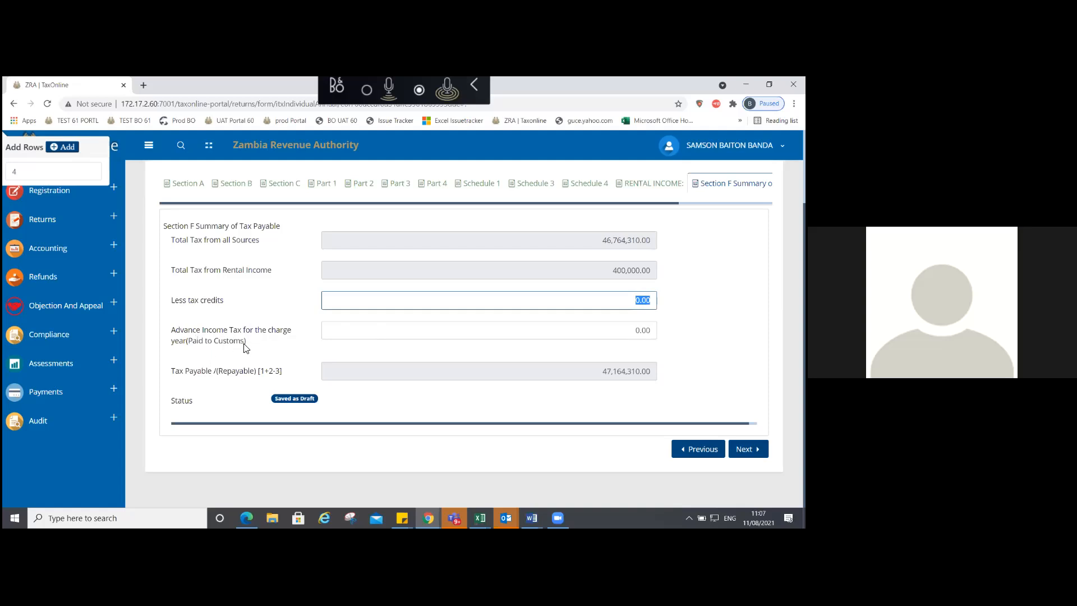
click(641, 330)
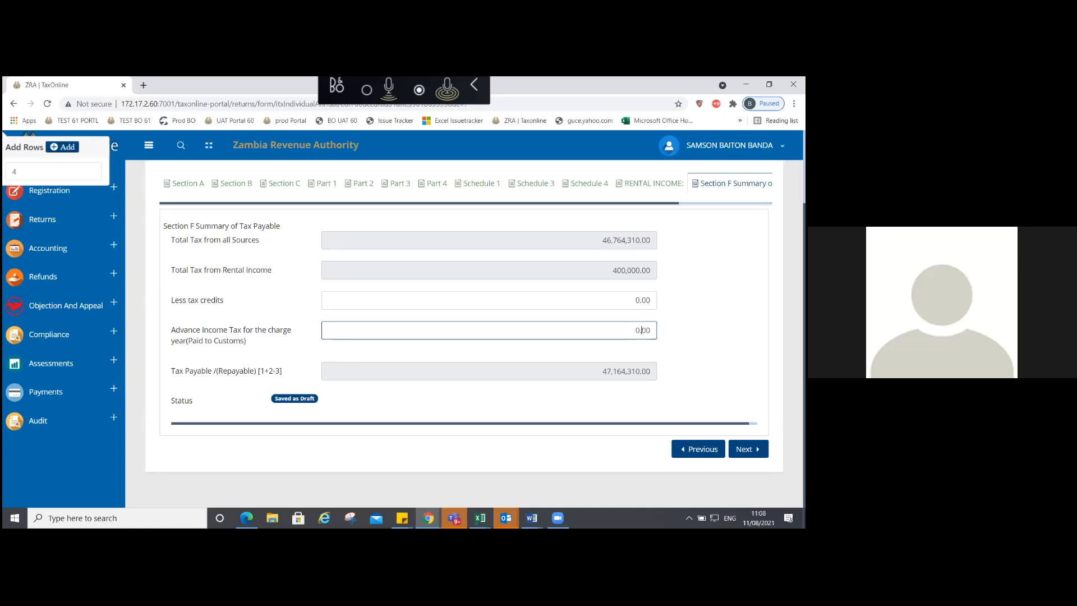
Step: Enter 40,000,000 as the advance income tax amount
key(ctrl+a)
text(40000000)
key(Tab)
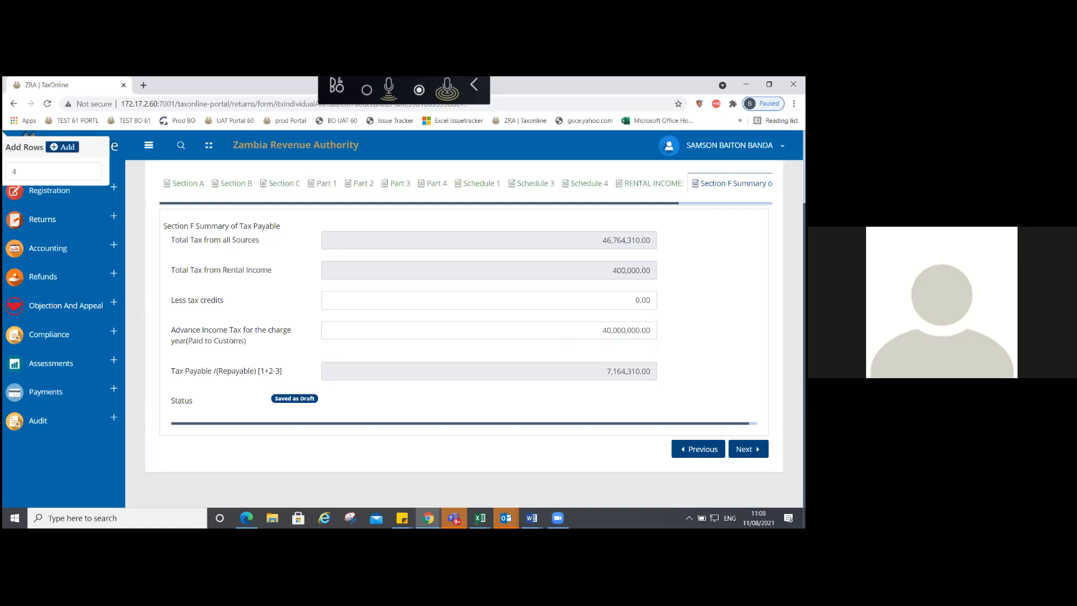
Step: Correct the advance income tax to 5,000,000, then 6,000,000, recalculating tax payable to 41,164,310.00
click(602, 331)
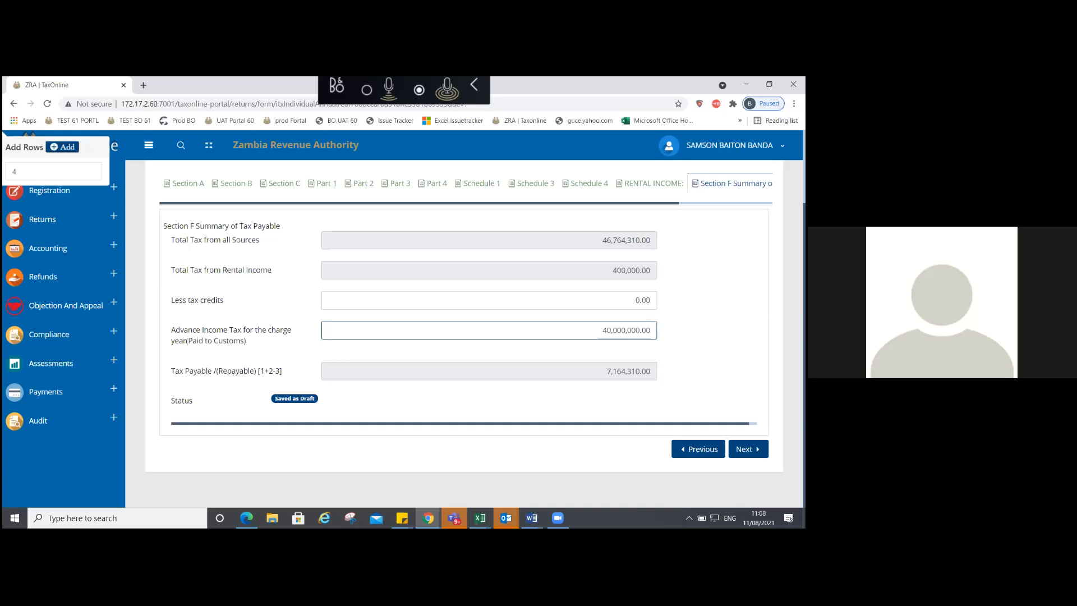
key(ctrl+a)
text(0000)
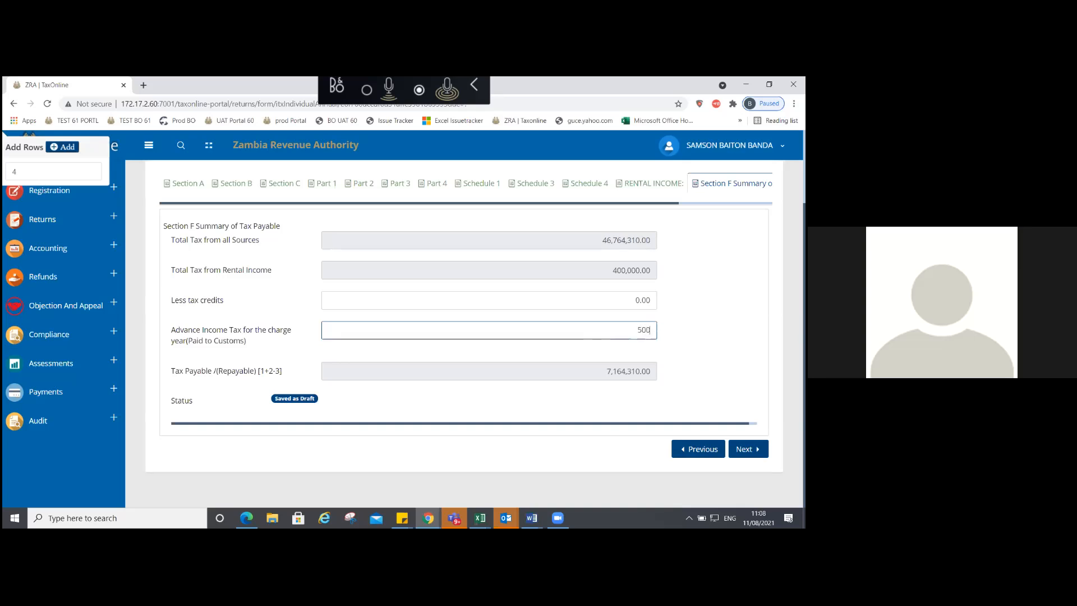
text(0)
key(Tab)
click(627, 331)
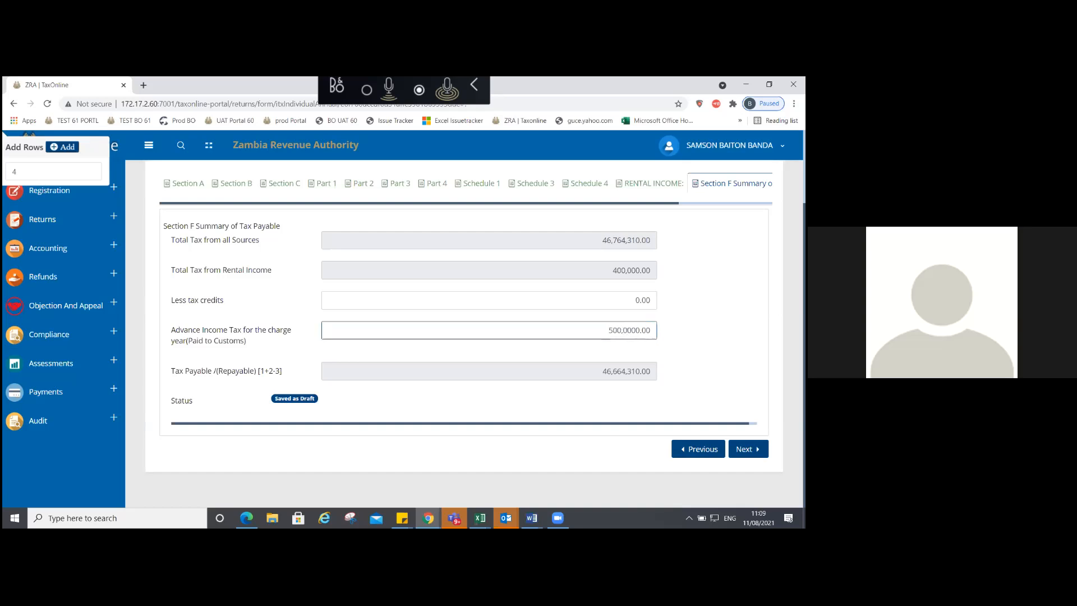
text(0)
key(Tab)
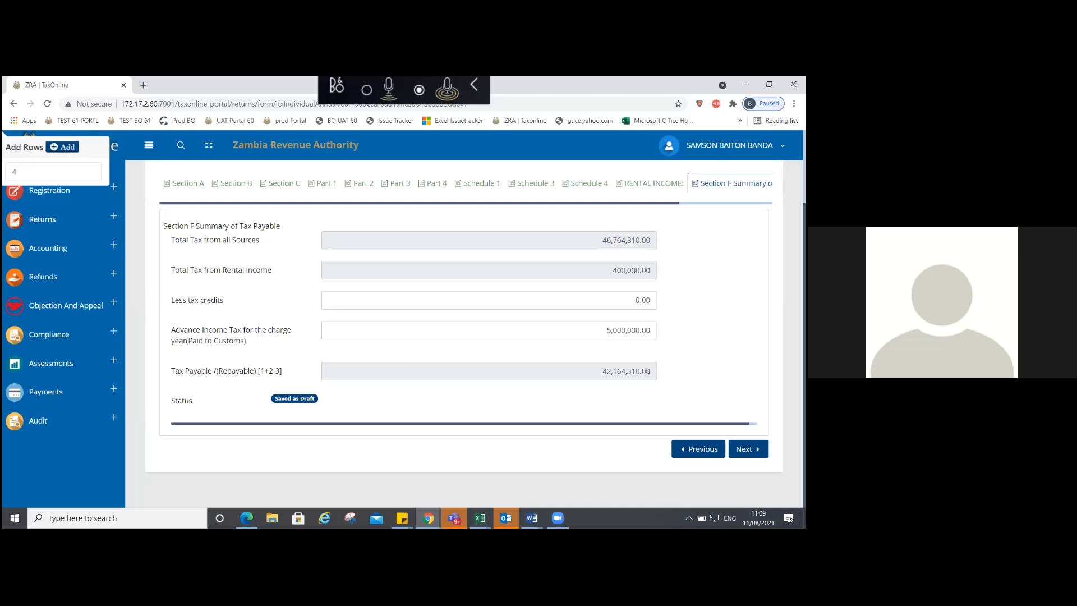
click(606, 330)
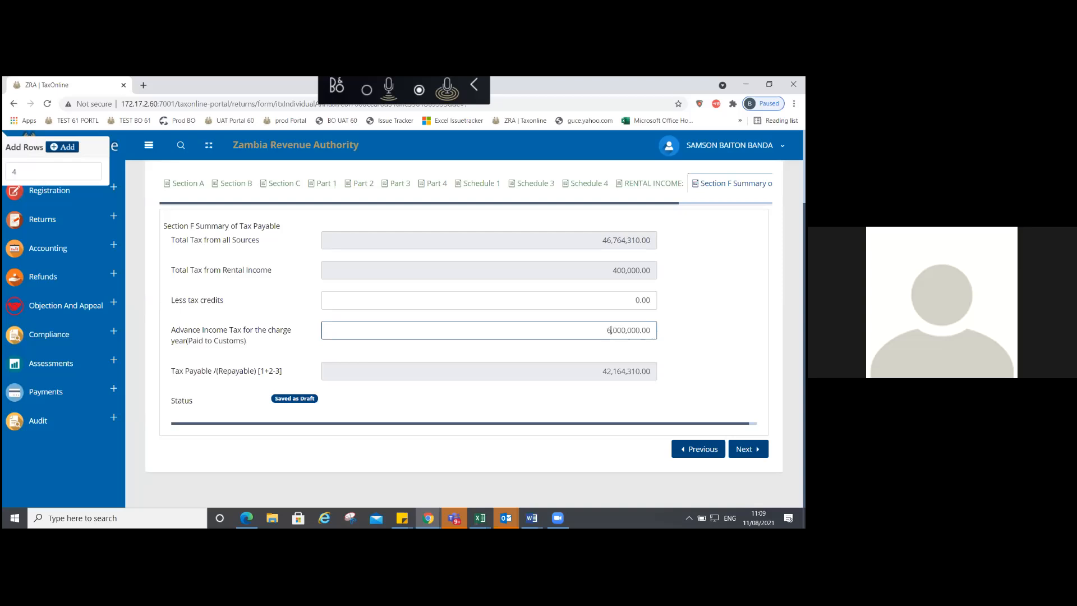
key(Tab)
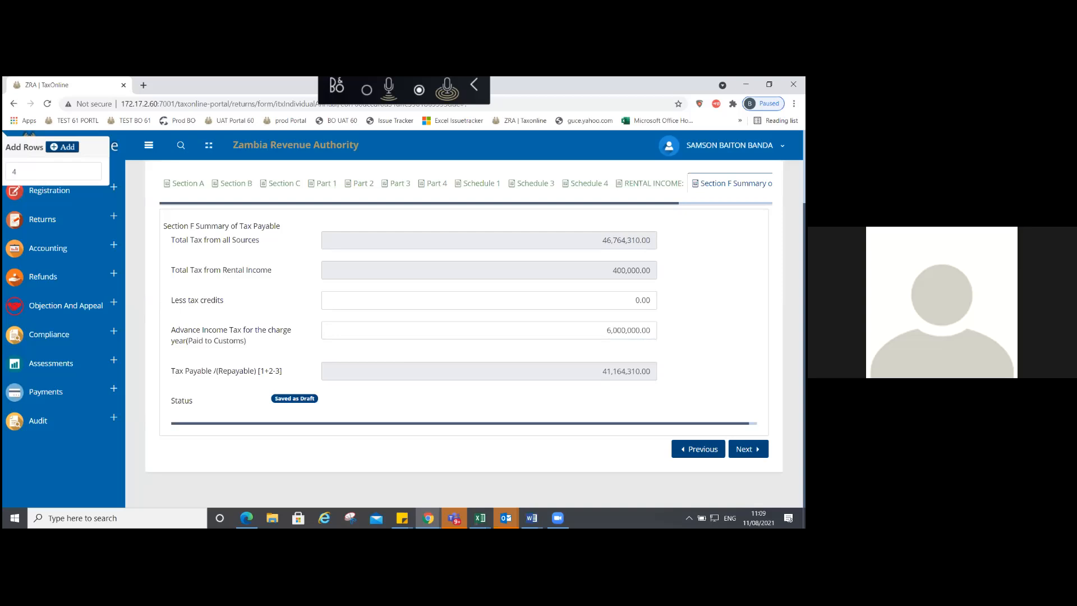
Step: Clear the 6,000,000.00 advance tax and enter 5,000,000 instead, giving tax payable 42,164,310.00
drag(604, 331, 652, 331)
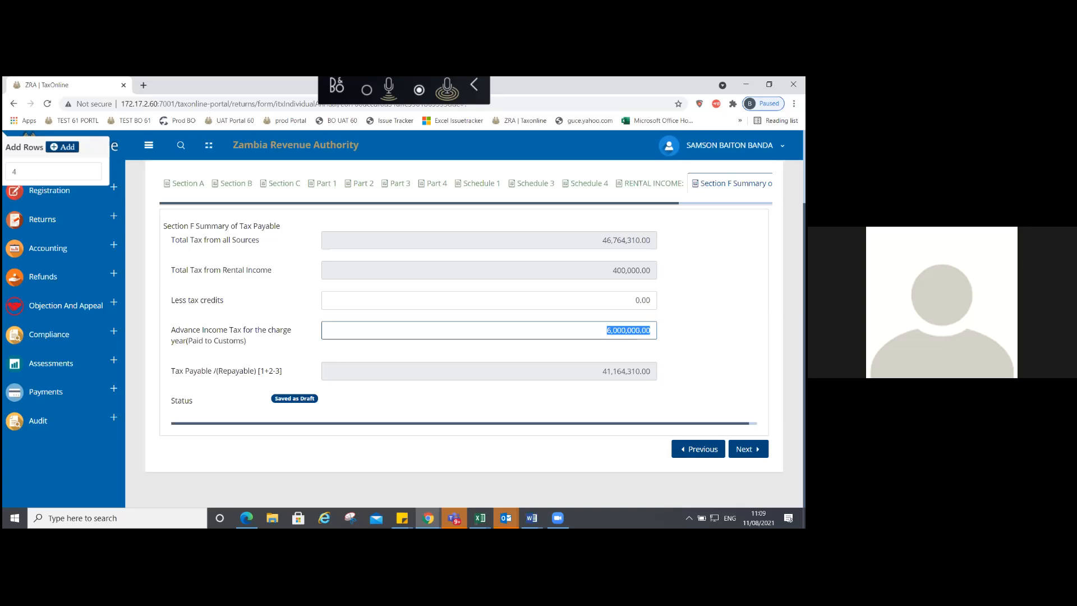
key(BackSpace)
key(Tab)
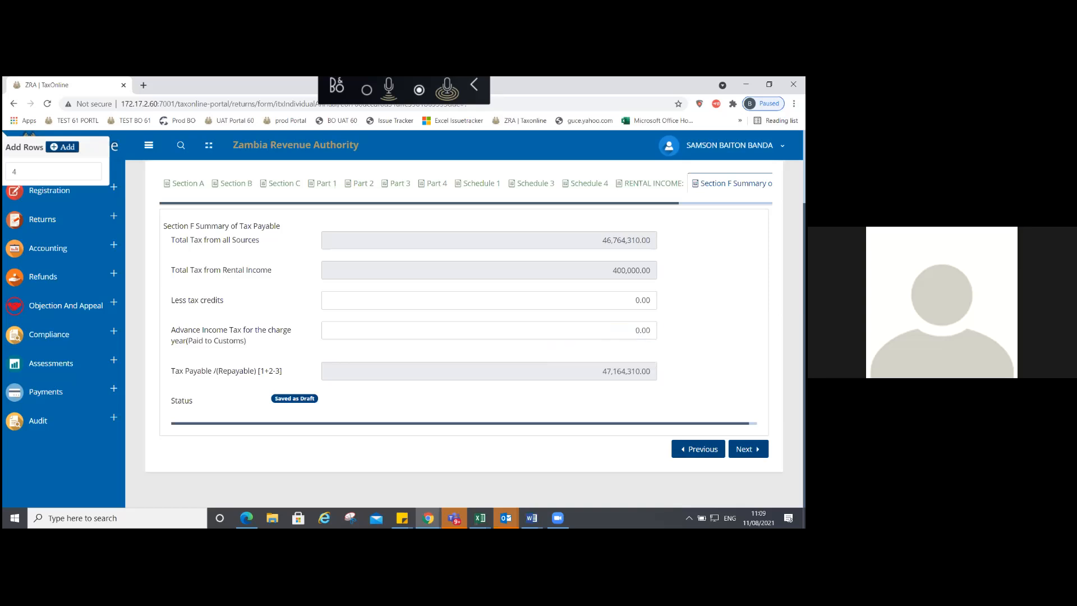
drag(632, 331, 652, 330)
text(5)
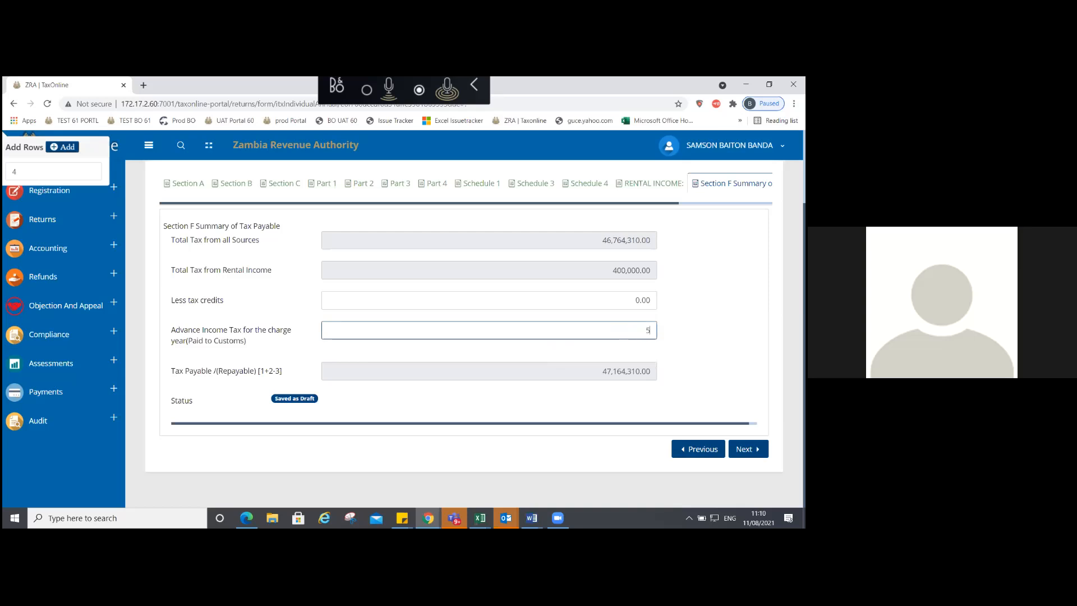
text(,000,000)
key(Tab)
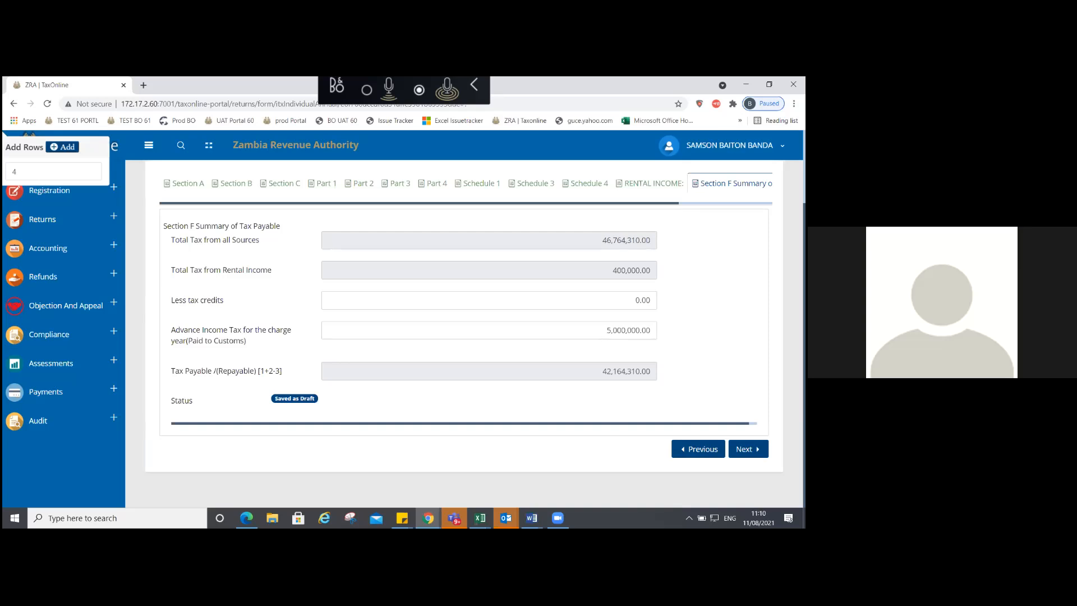
Step: Move past the 42,164,310.00 tax payable summary to the Return Uploads step, saving the draft
scroll(466, 320, up, 2)
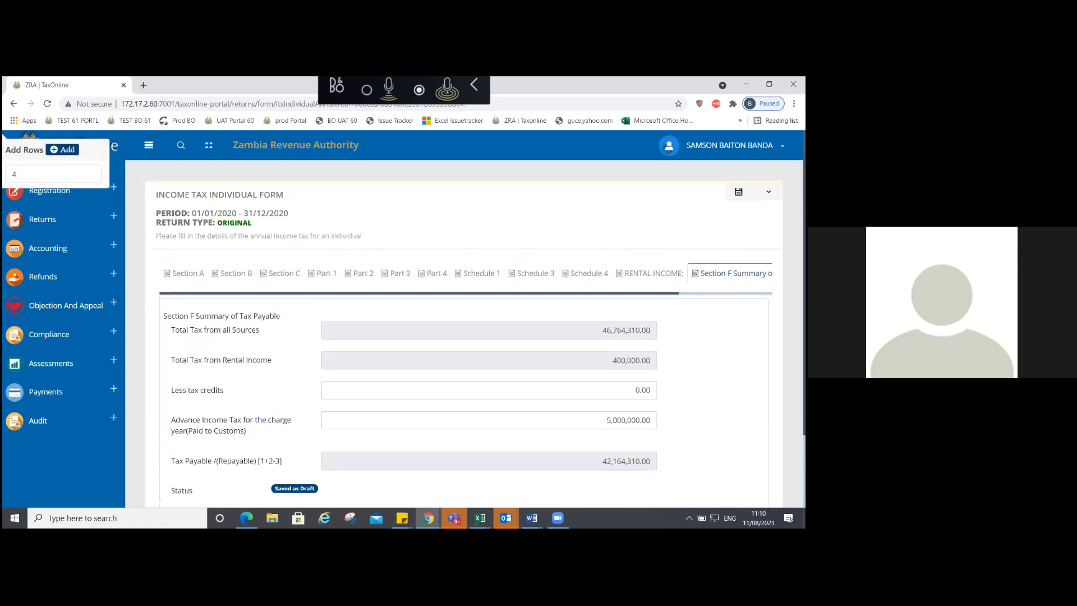
scroll(465, 336, down, 2)
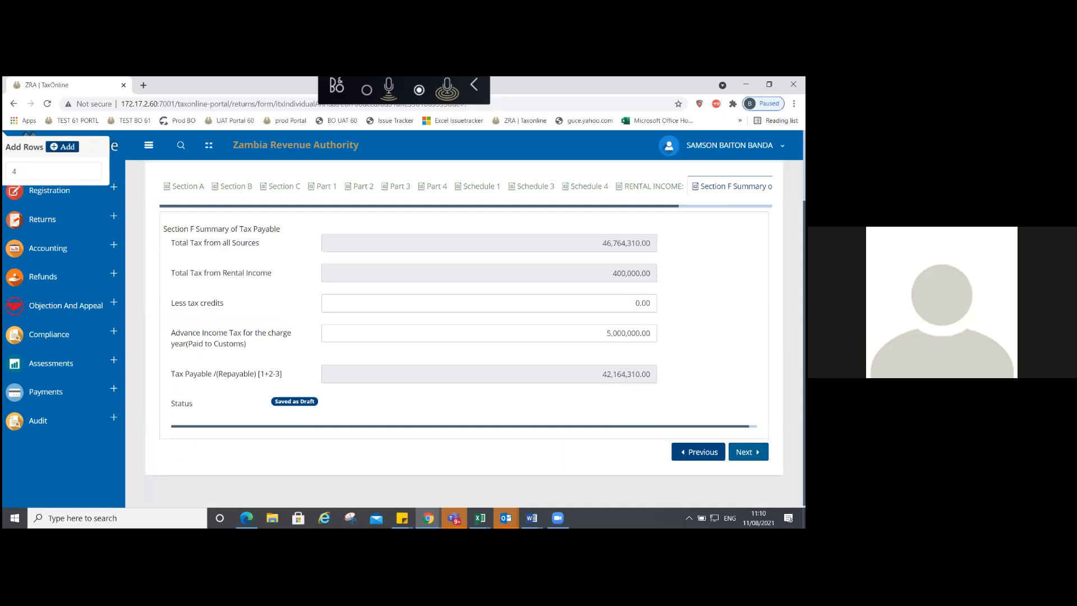
click(748, 452)
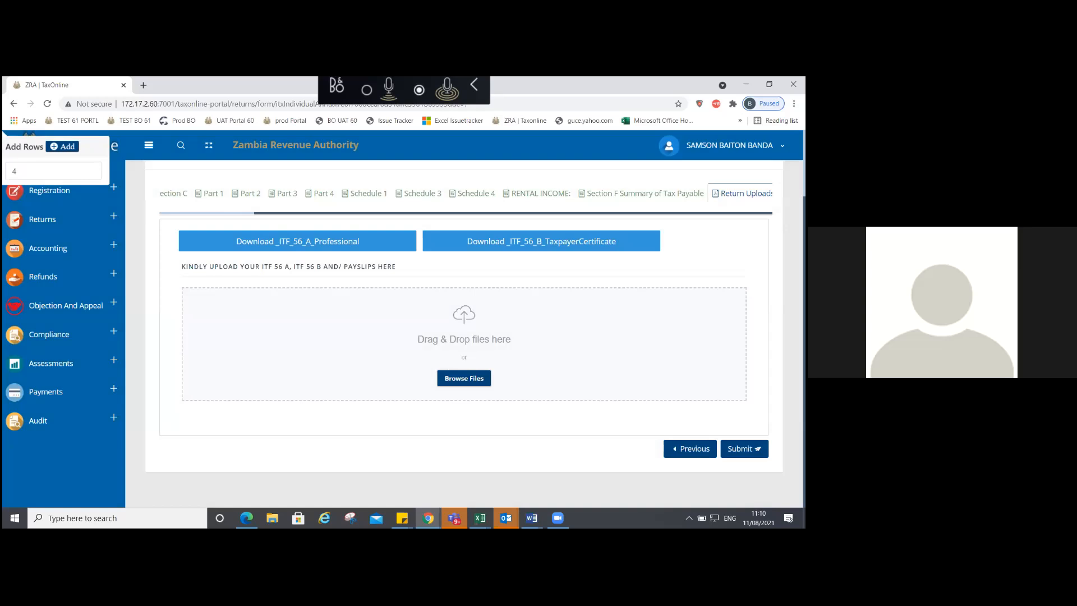
Step: Return to the Section F tab to recheck the 42,164,310.00 tax payable
click(642, 194)
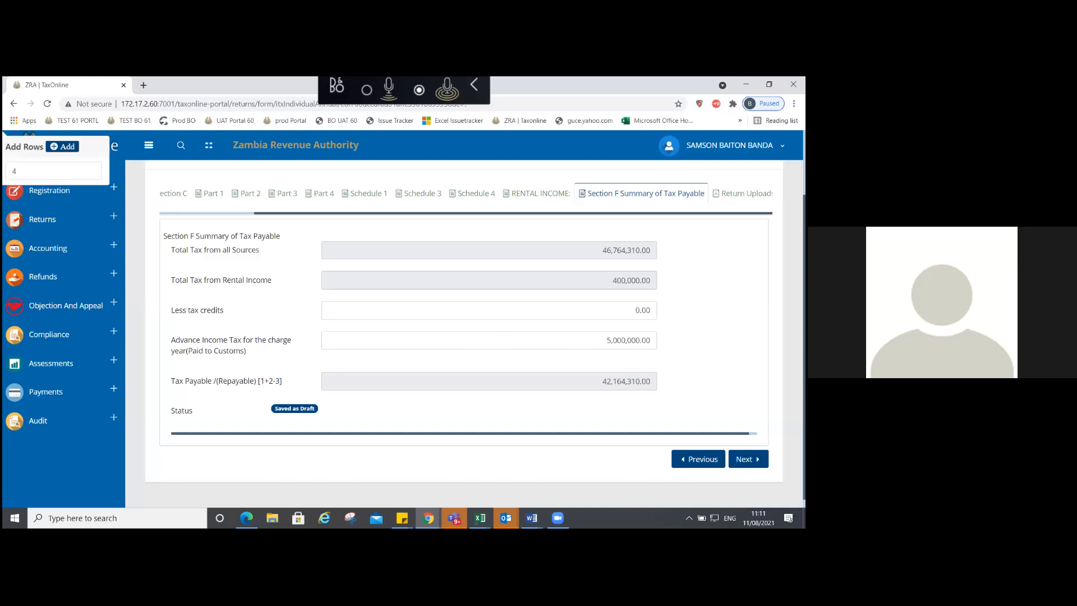
Step: Compare Section B's 4,000,000.00 rent income with Section C's AIR TRANSPORT business income computation
click(748, 459)
click(189, 213)
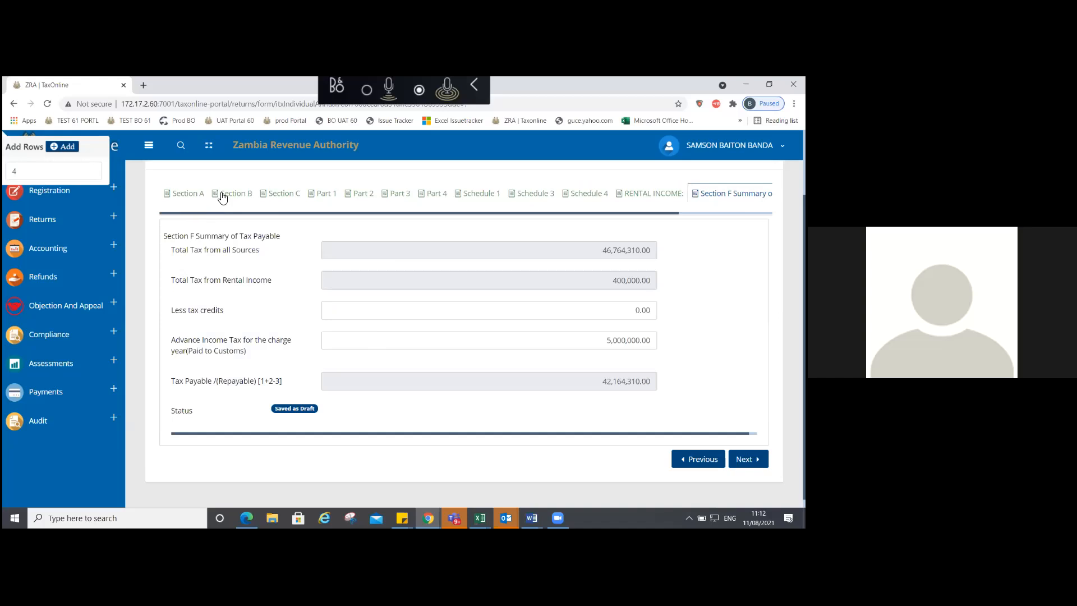
click(279, 194)
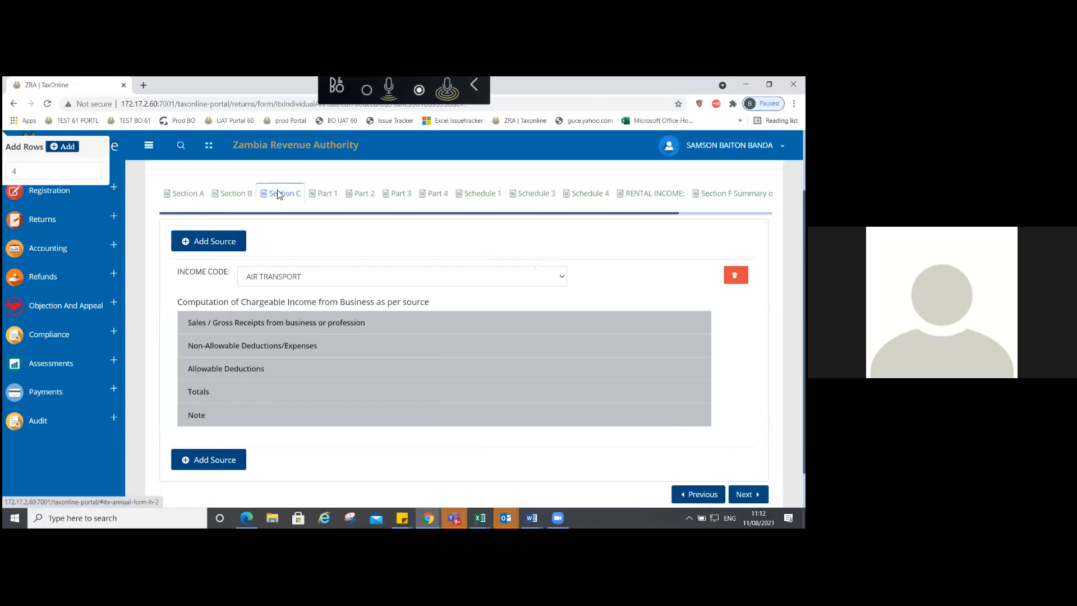
click(236, 194)
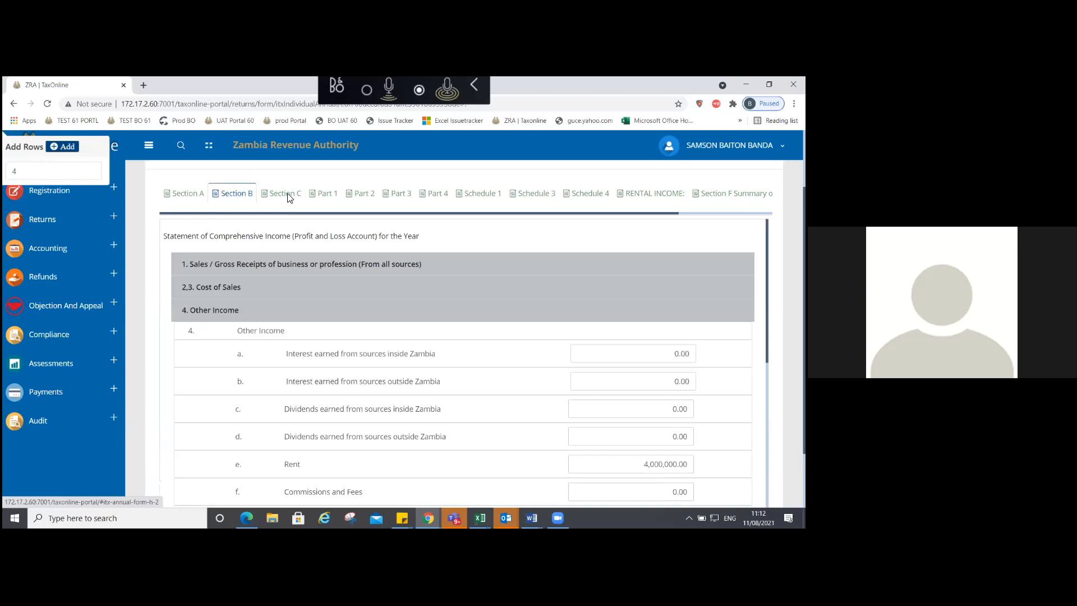
click(288, 194)
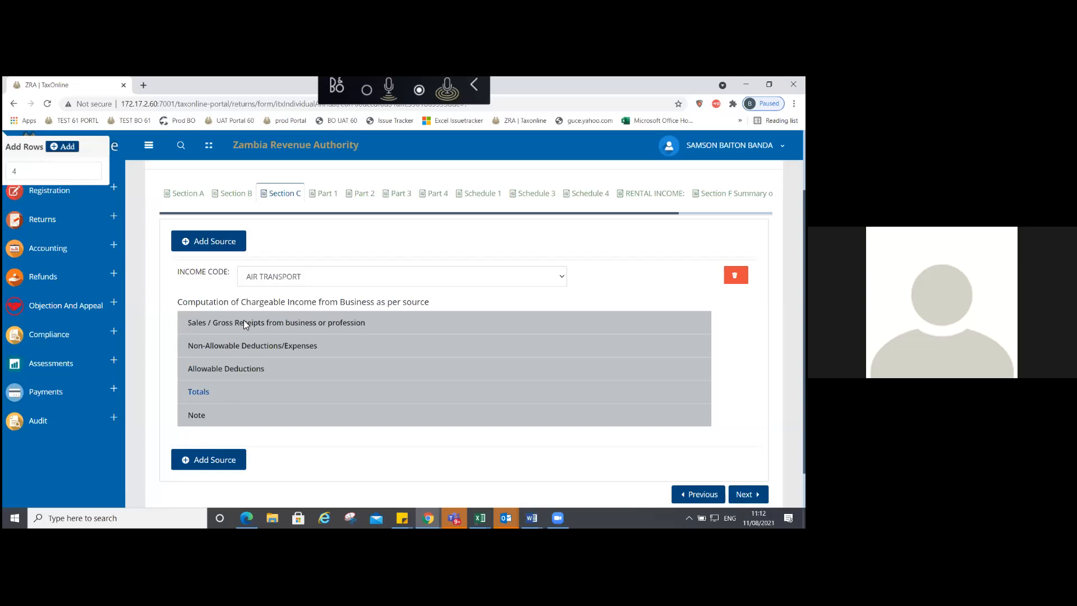
Step: Expand Section C's non-allowable deductions and the totals of the income computation
click(243, 347)
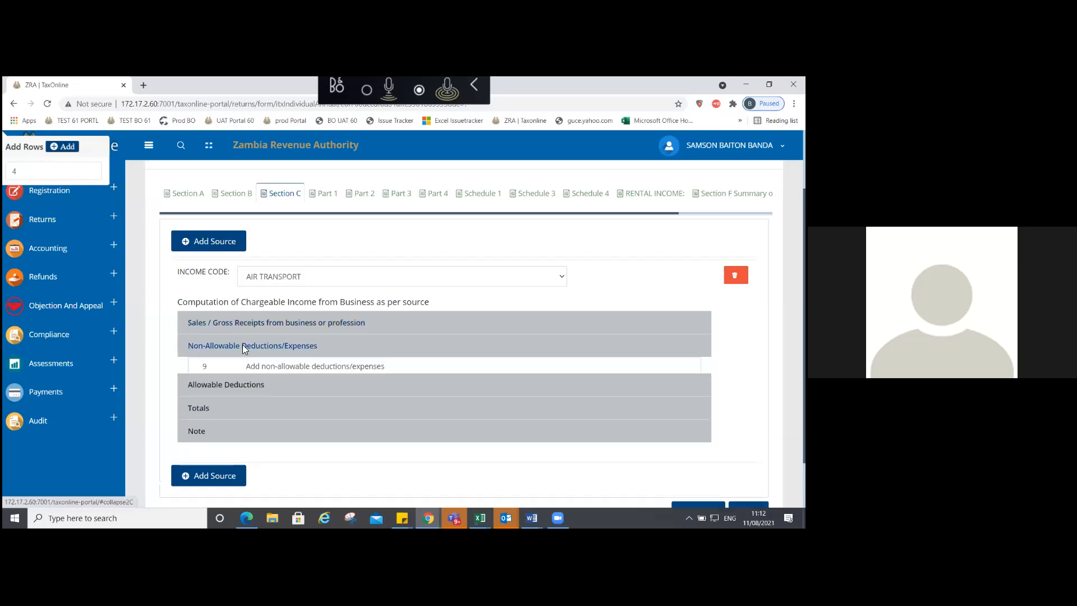
click(248, 369)
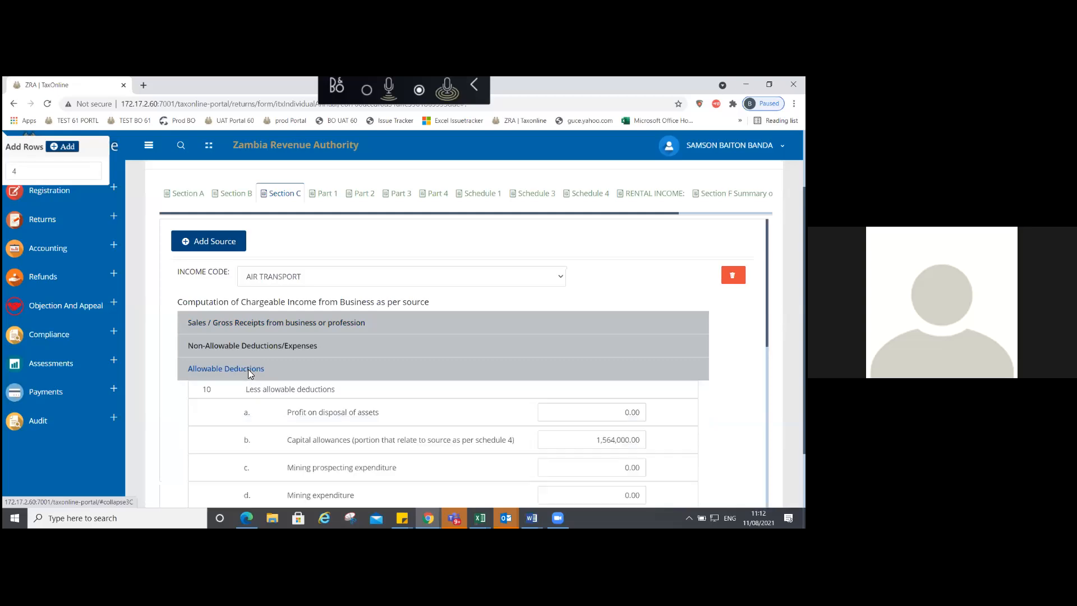
click(248, 369)
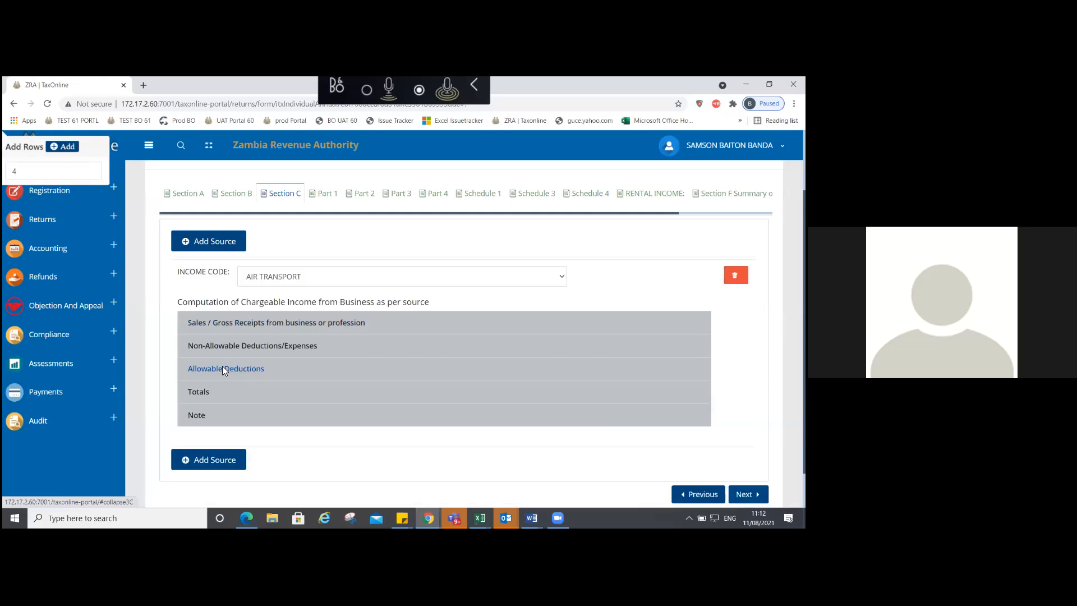
click(190, 394)
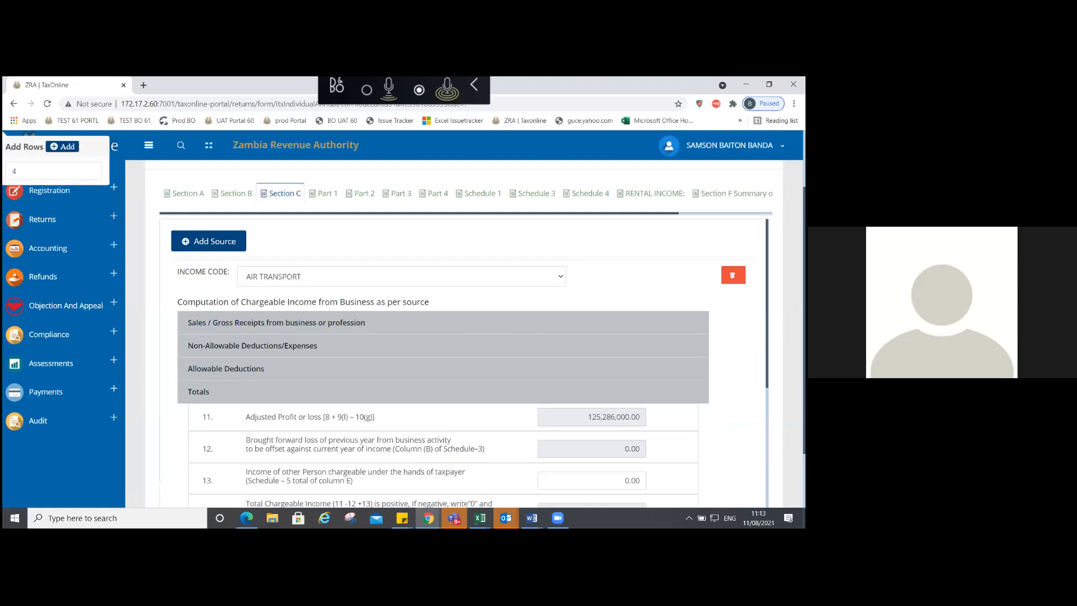
scroll(444, 359, down, 4)
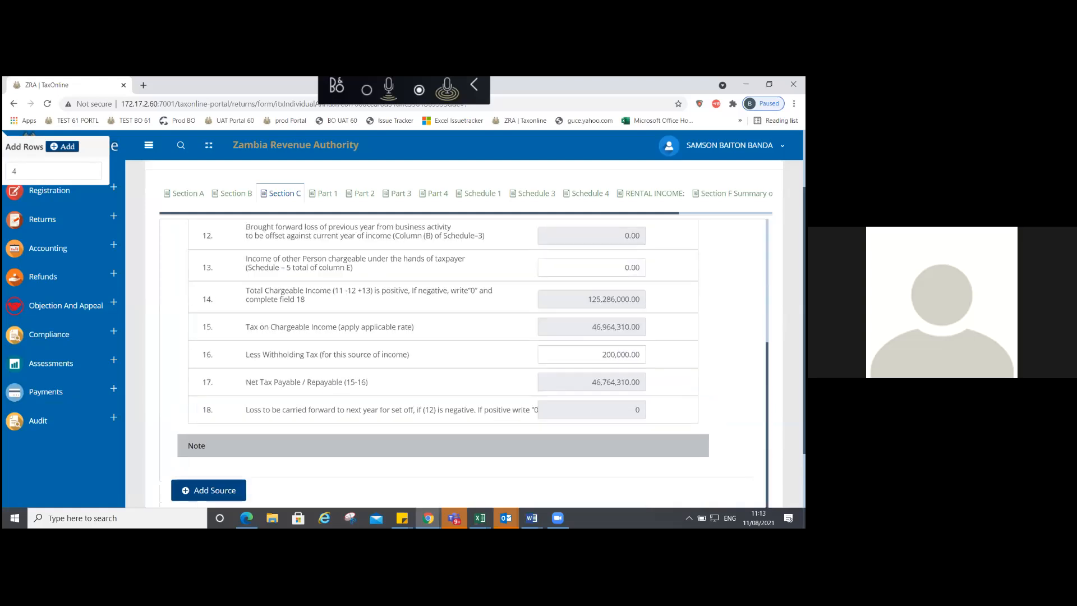
Step: Re-enter 200,000.00 row 16 withholding tax, then view Schedule 1's 1,564,000.00 capital allowances
double_click(620, 354)
key(BackSpace)
click(325, 362)
drag(625, 355, 632, 355)
text(200,000)
key(Tab)
click(479, 193)
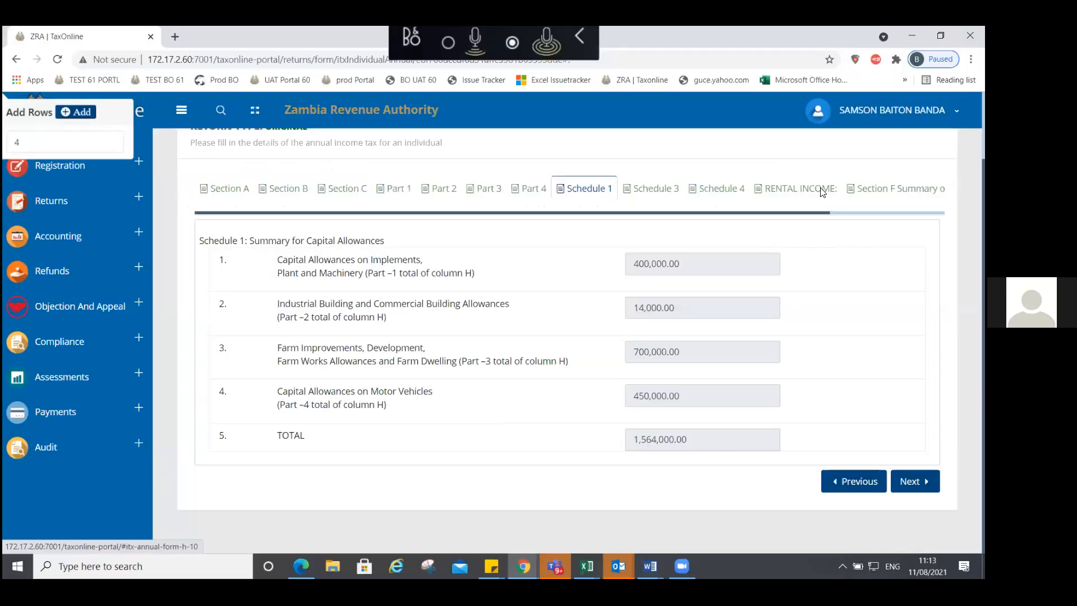
Step: Upload PACRA PRINTOUT 26_04_2021.pdf from the Documents folder on the Return Uploads step
click(823, 192)
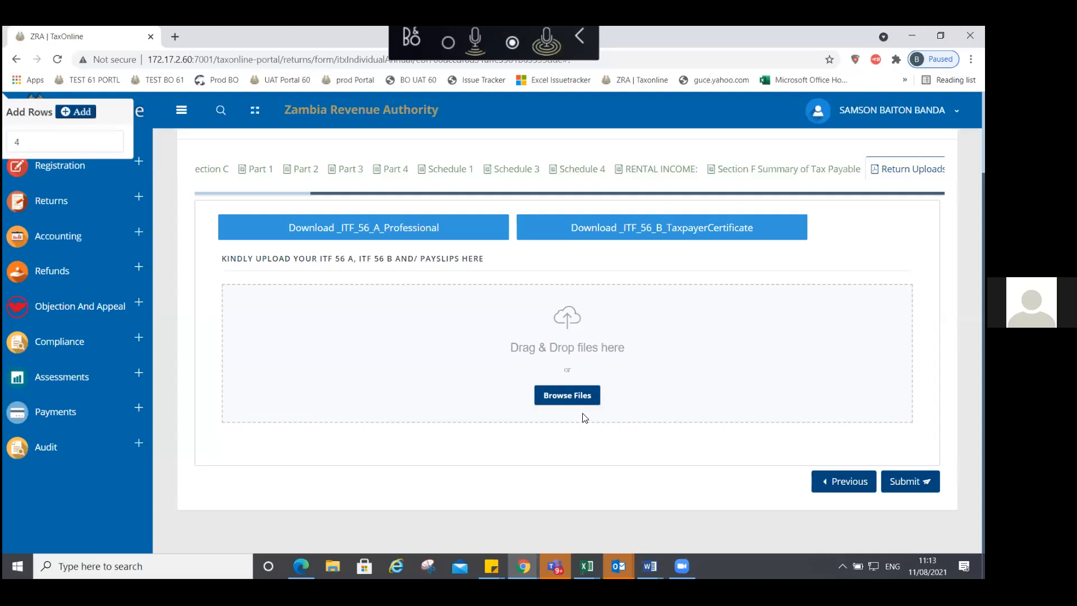
click(575, 398)
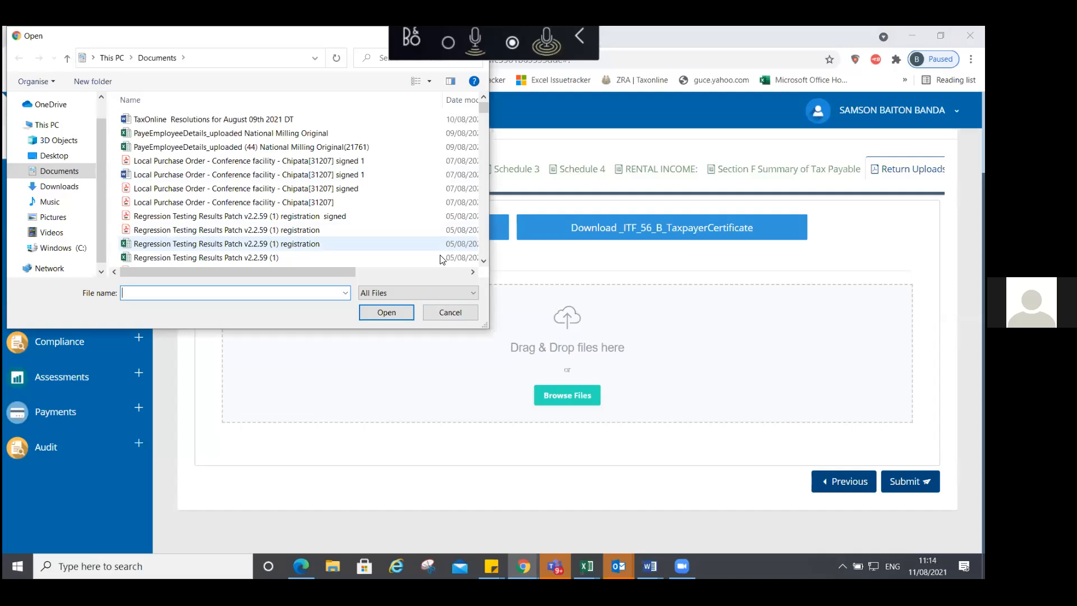
scroll(442, 258, down, 3)
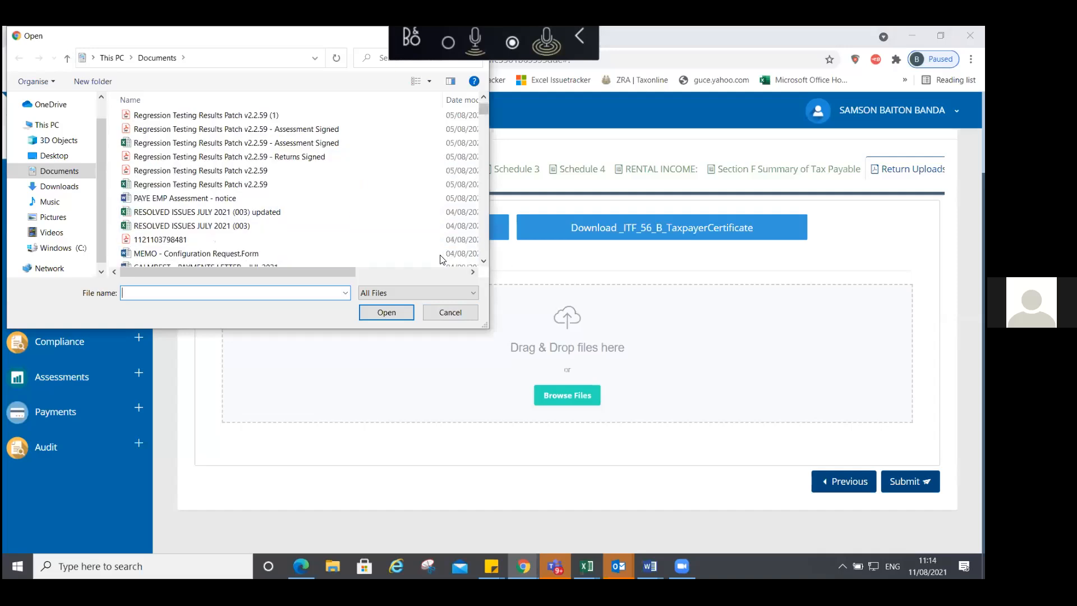
scroll(442, 259, down, 3)
scroll(441, 258, down, 3)
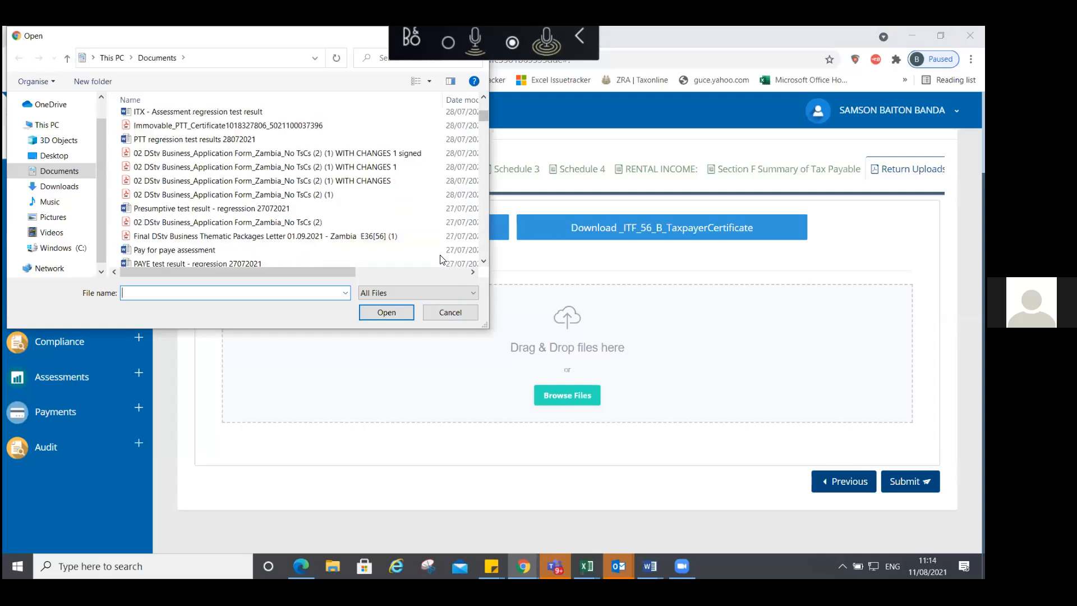
scroll(441, 259, down, 6)
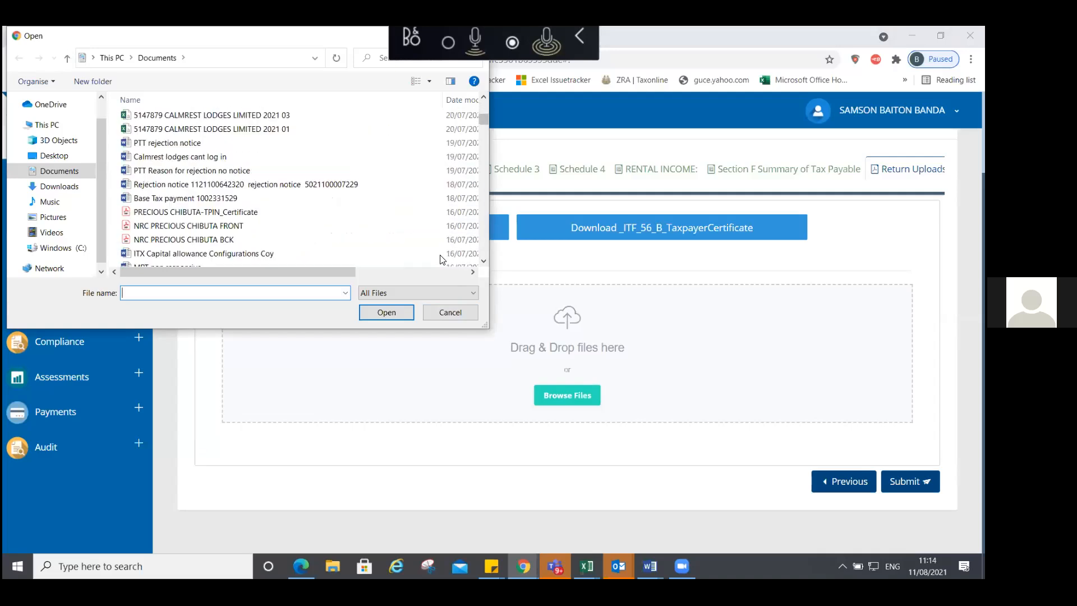
scroll(441, 258, down, 4)
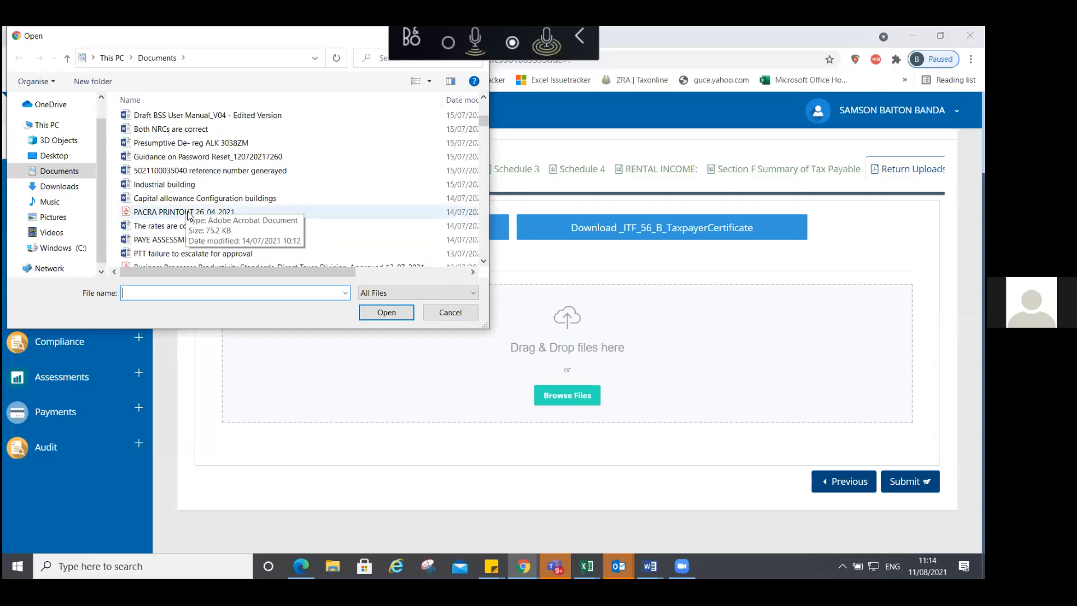
double_click(190, 216)
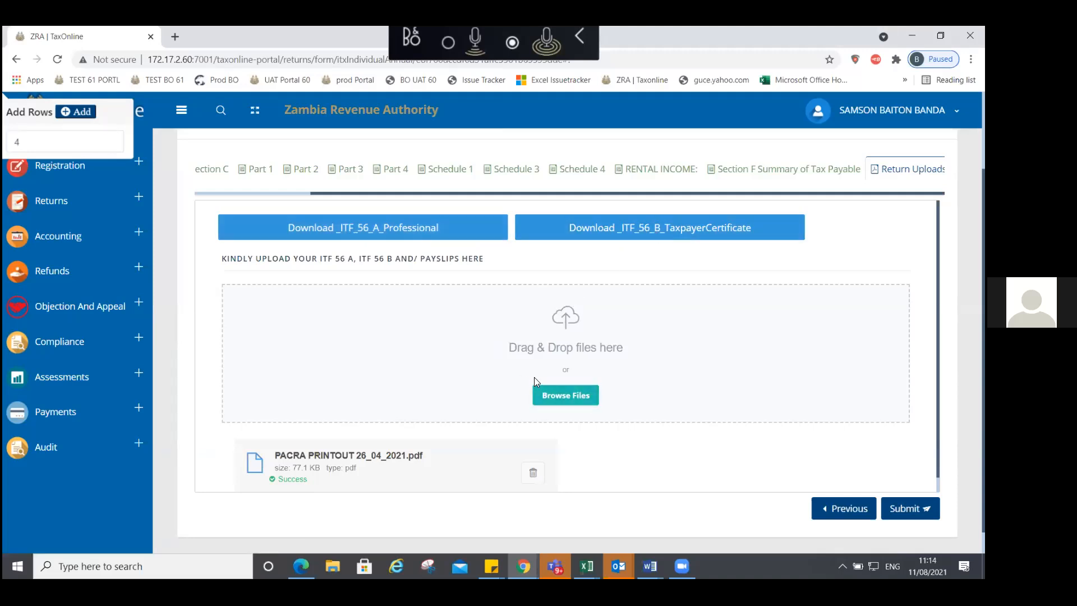
Step: Attach 'Regression Testing Results Patch v2.2.59 (1) registration signed' as a second upload
click(573, 394)
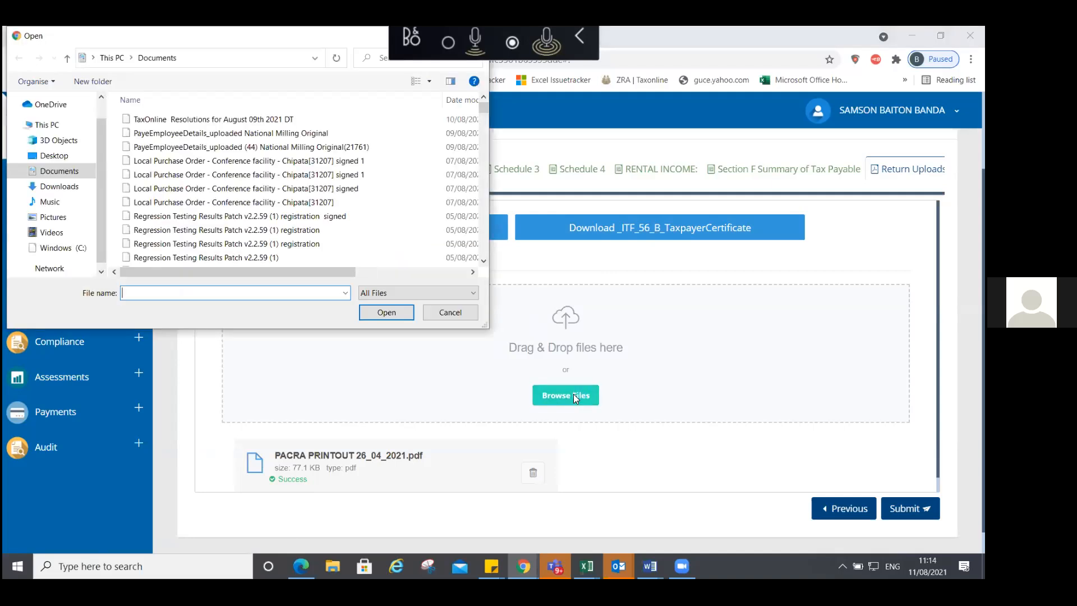
double_click(289, 216)
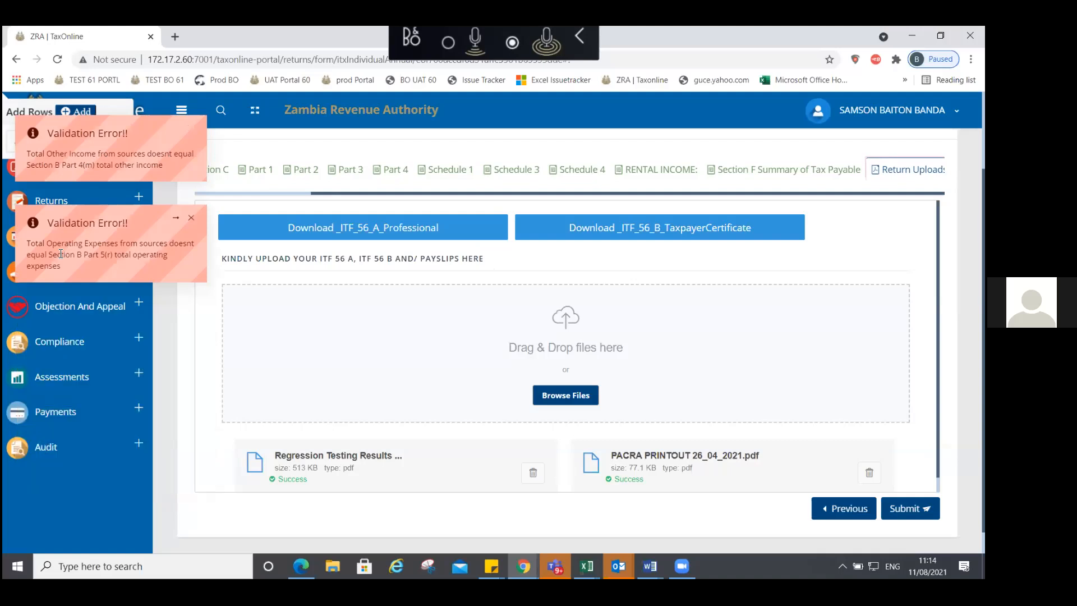
Step: Try submitting the return, cancel a further file pick, and bring the Section A and B tabs into view
click(910, 509)
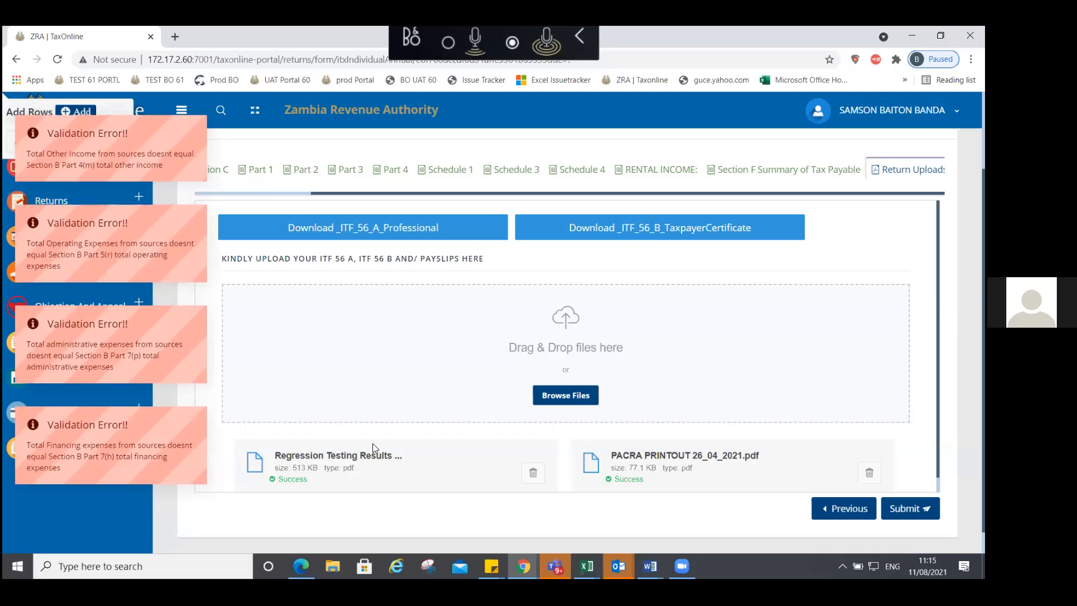
click(482, 324)
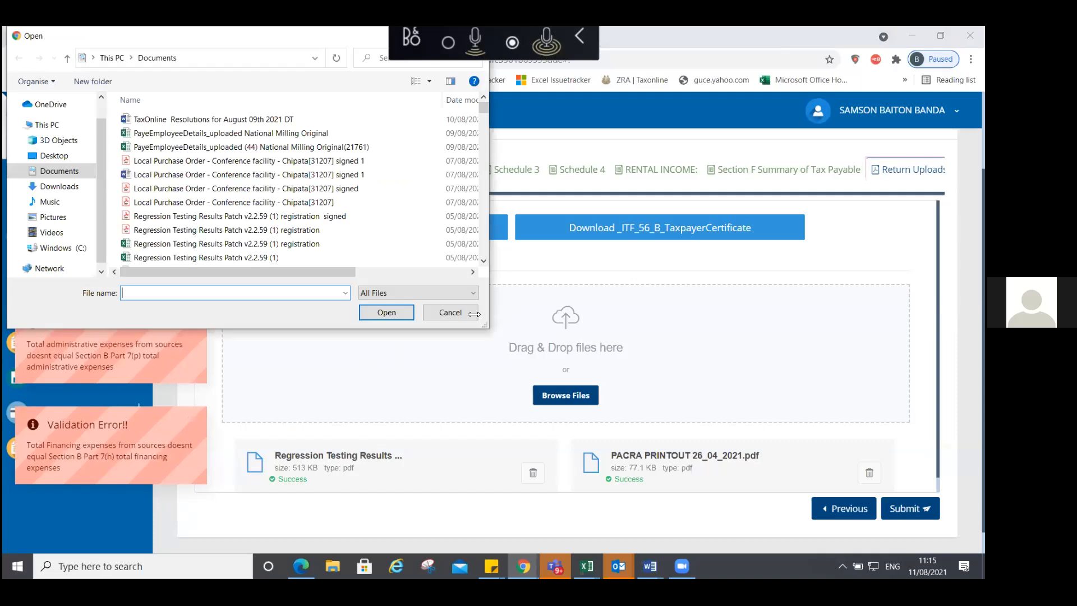
key(Escape)
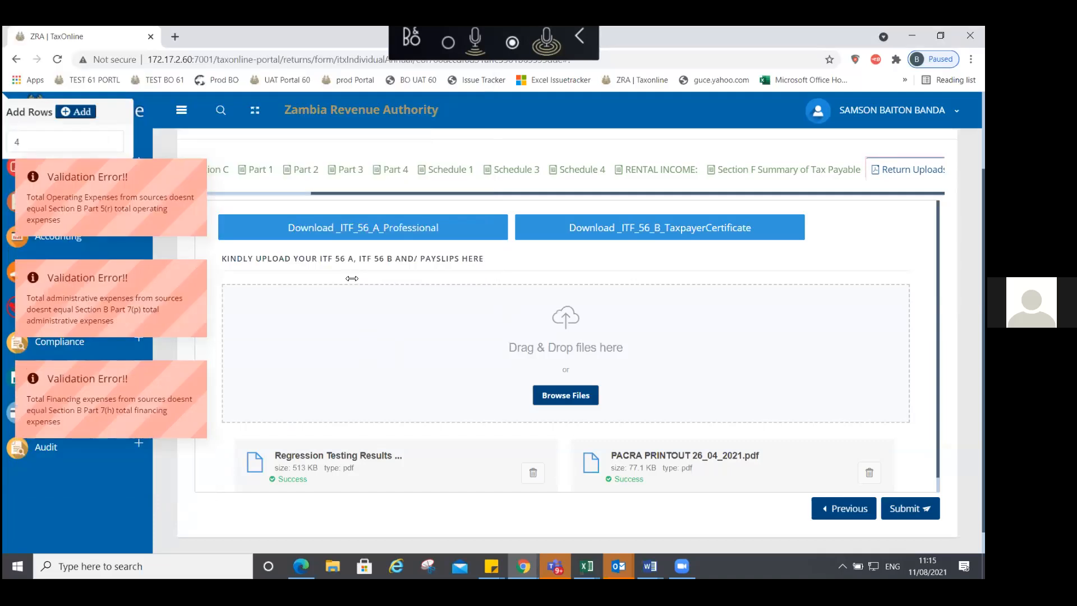
scroll(352, 279, down, 1)
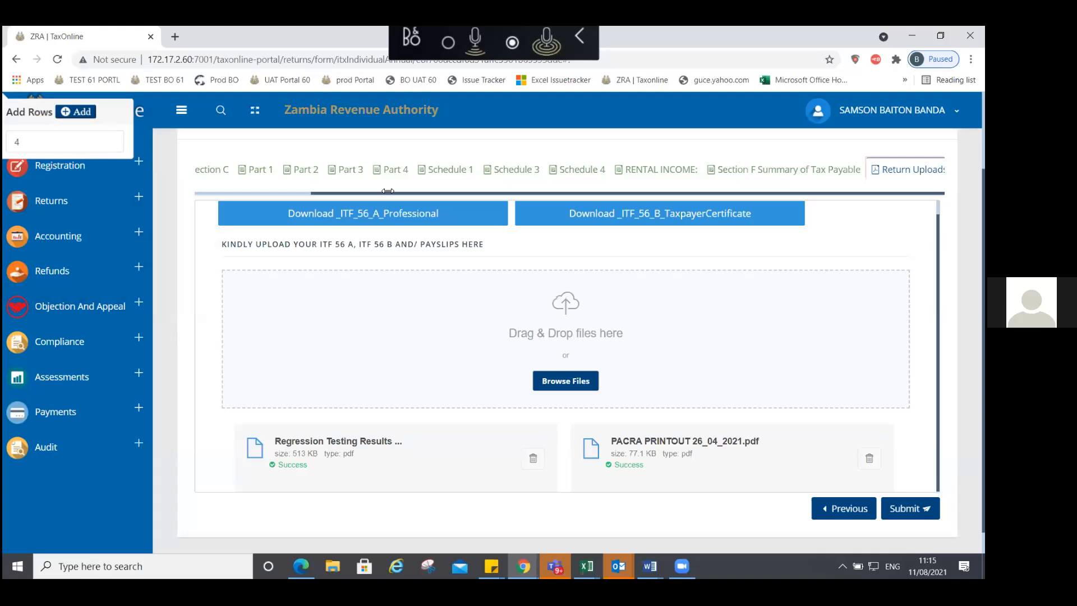
drag(315, 199, 164, 212)
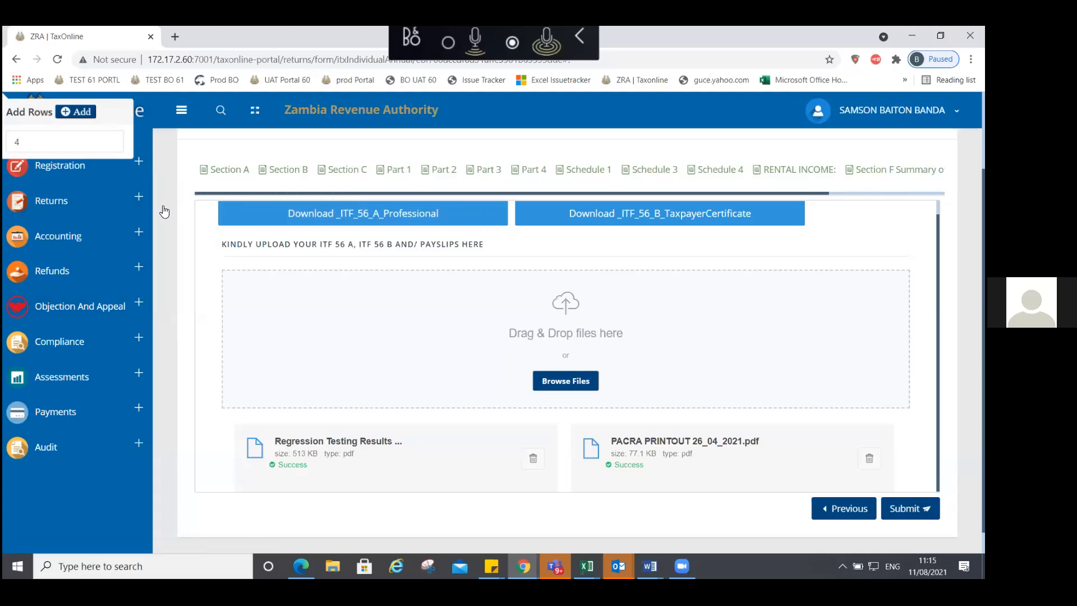
Step: Expand Section B's Sales and Operating Expenses, checking the 6,250,000.00 operating expenses total
click(304, 175)
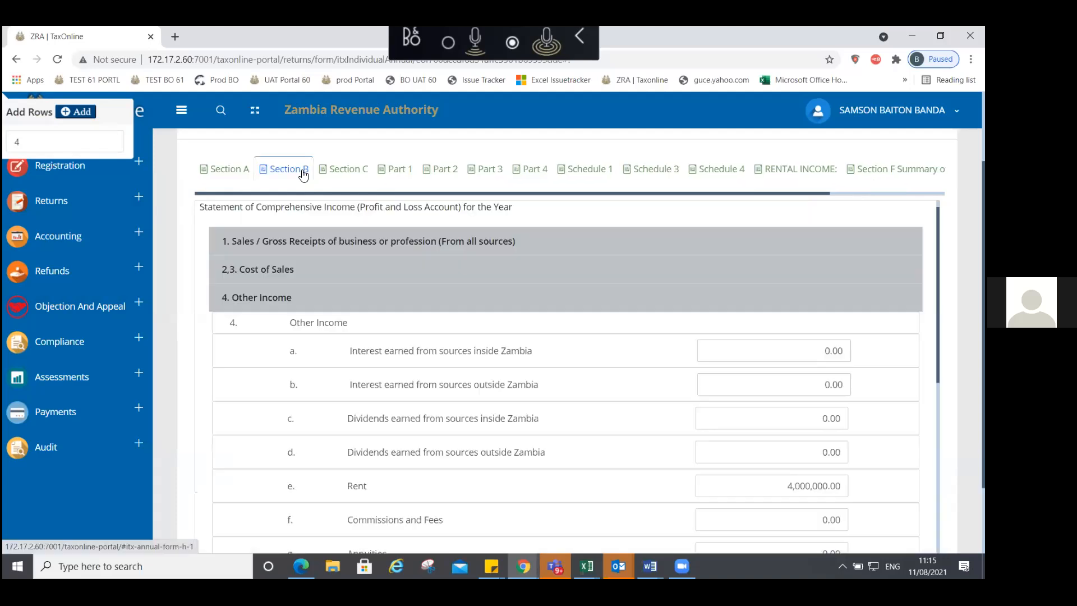
click(273, 241)
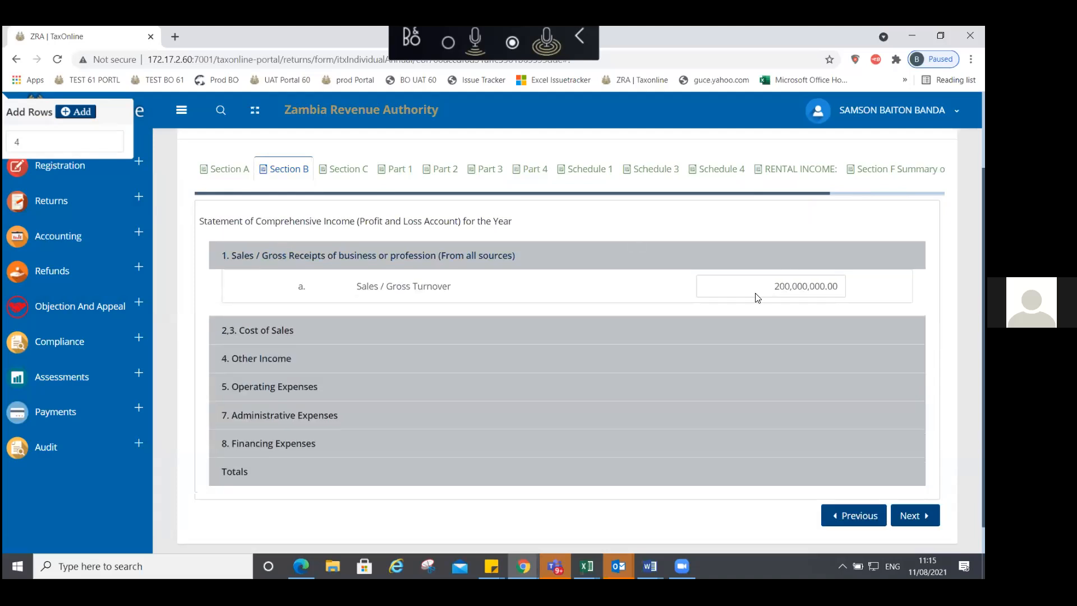
click(337, 332)
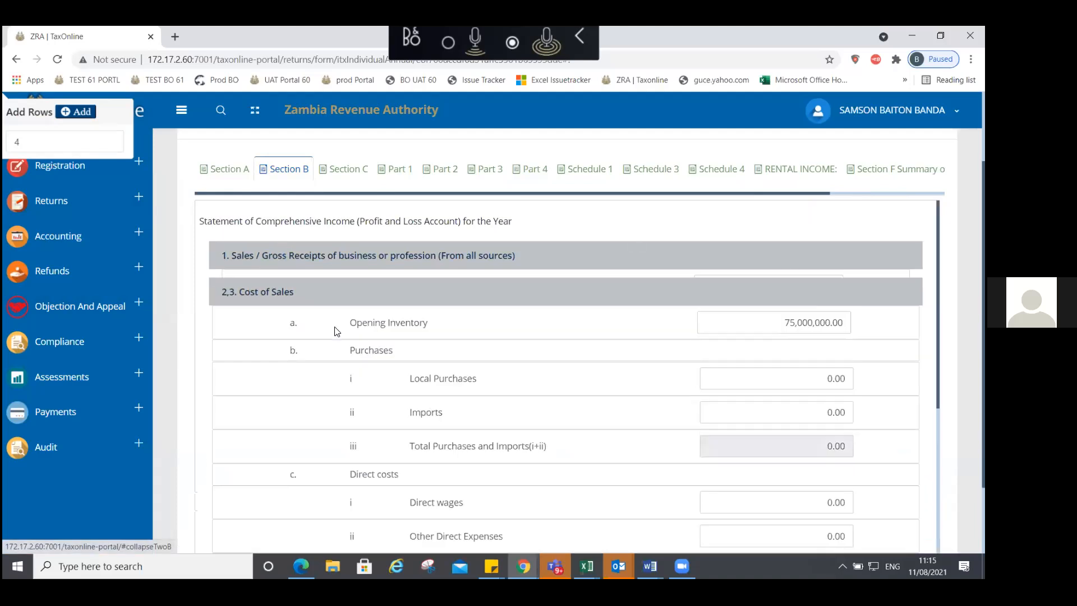
click(446, 290)
click(293, 354)
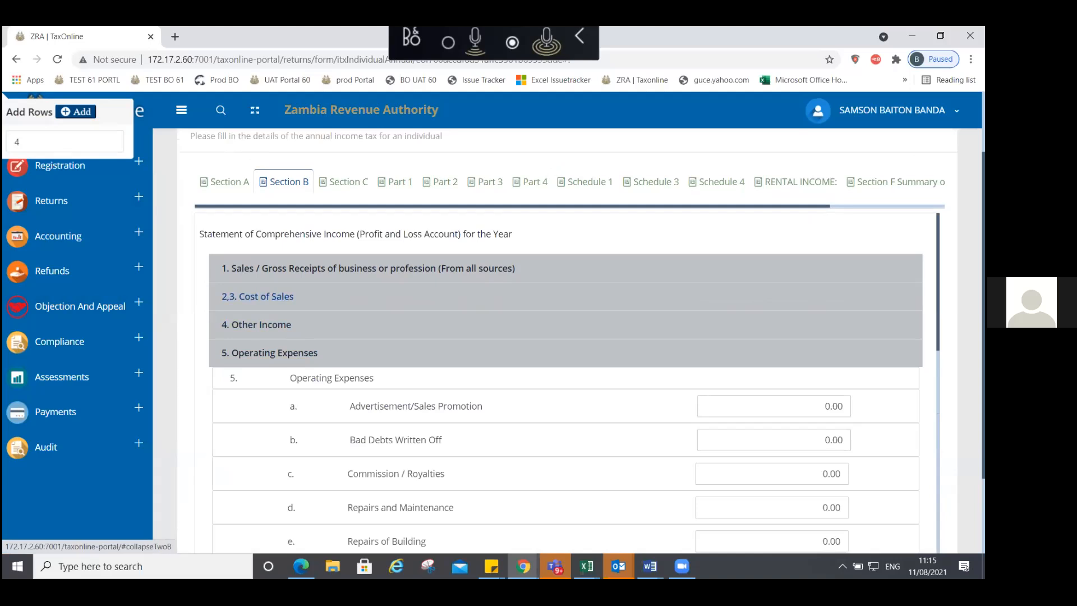
scroll(561, 382, down, 3)
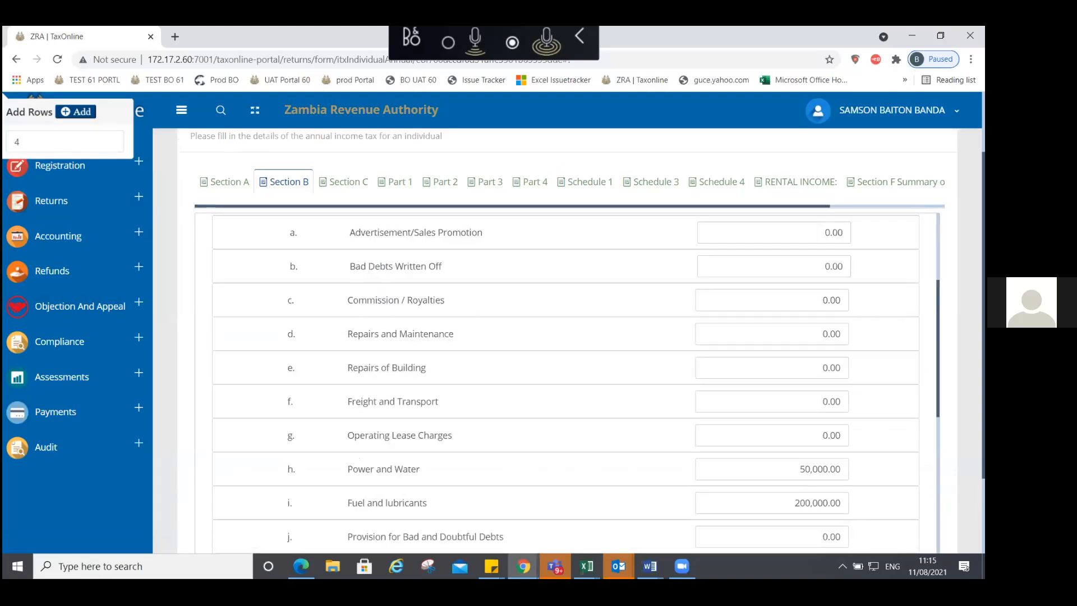
scroll(561, 382, down, 2)
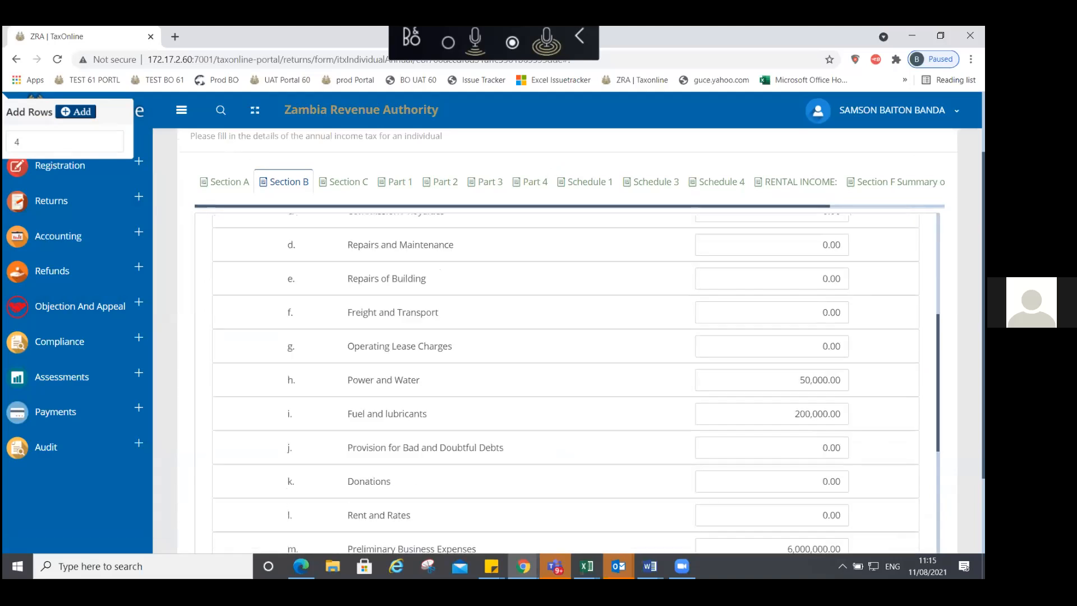
scroll(561, 382, down, 2)
scroll(561, 382, down, 3)
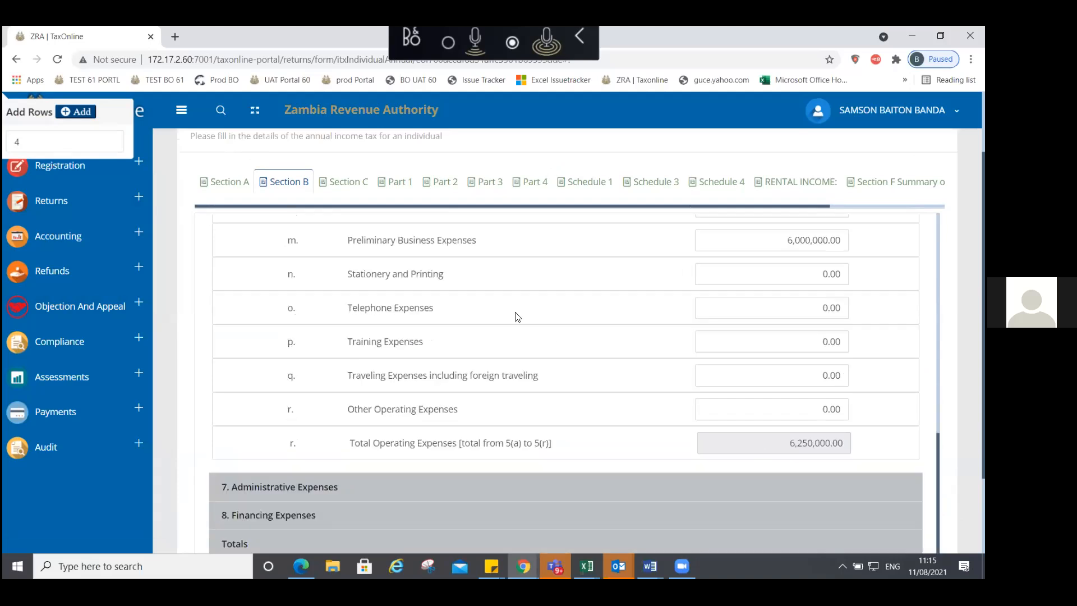
Step: Check Section C's sales lines and its 118,750,000.00 profit per source
click(352, 182)
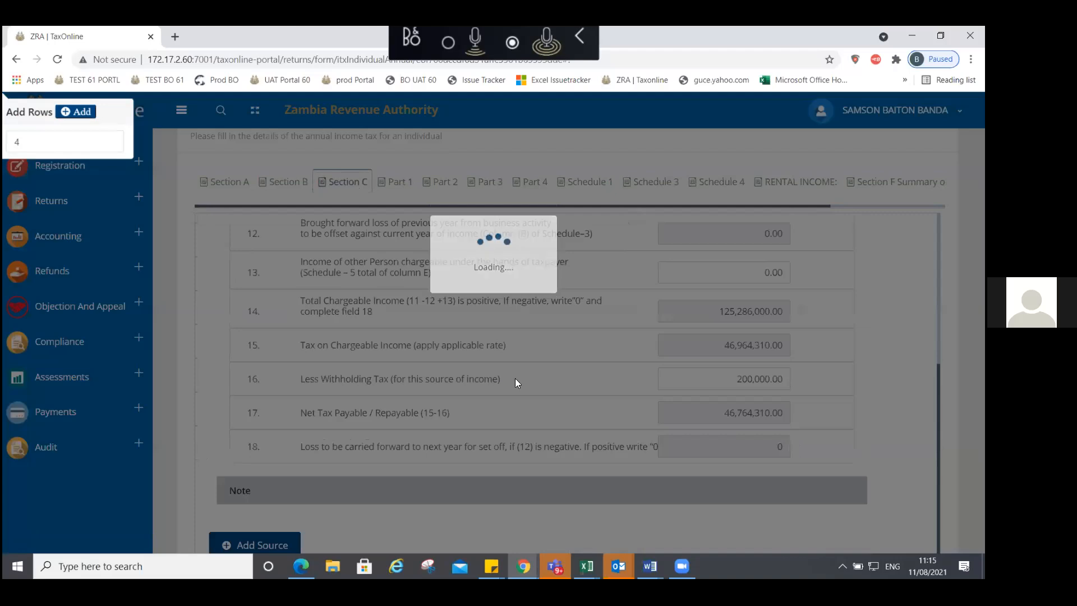
scroll(521, 337, up, 5)
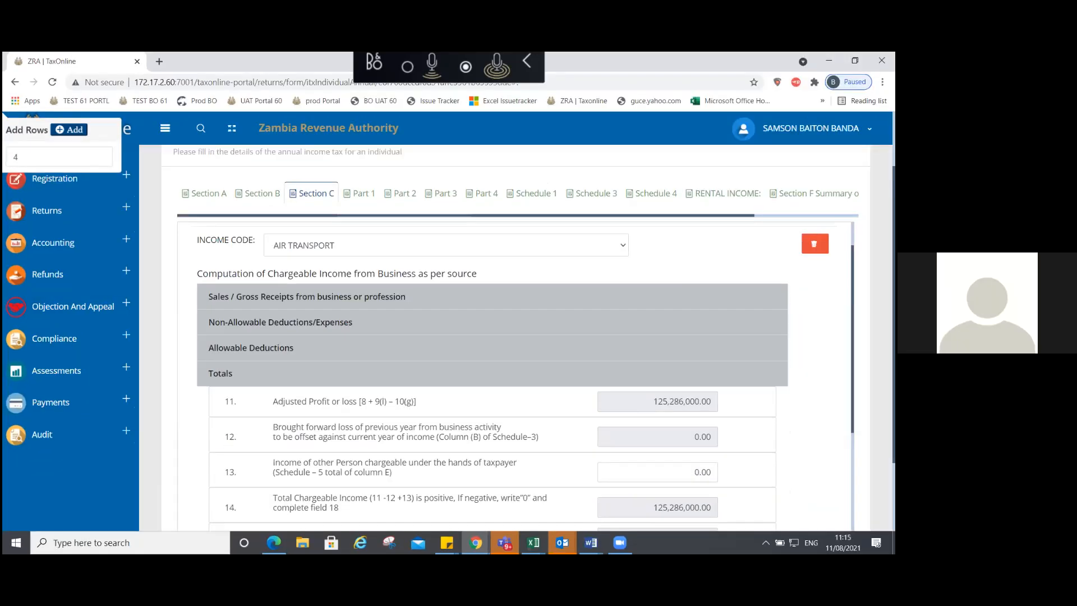
click(313, 341)
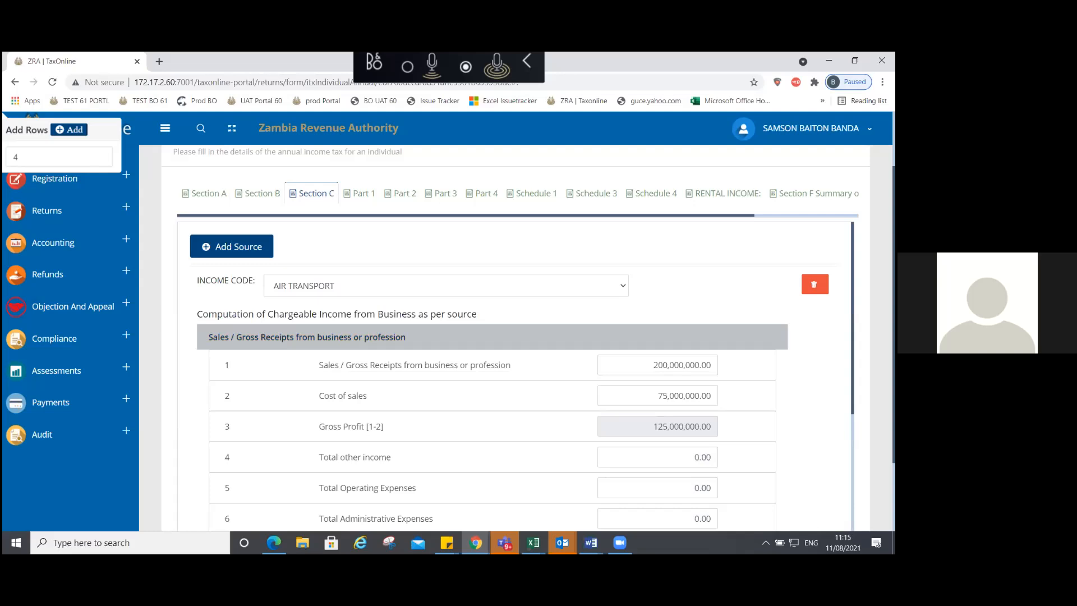
scroll(522, 376, down, 3)
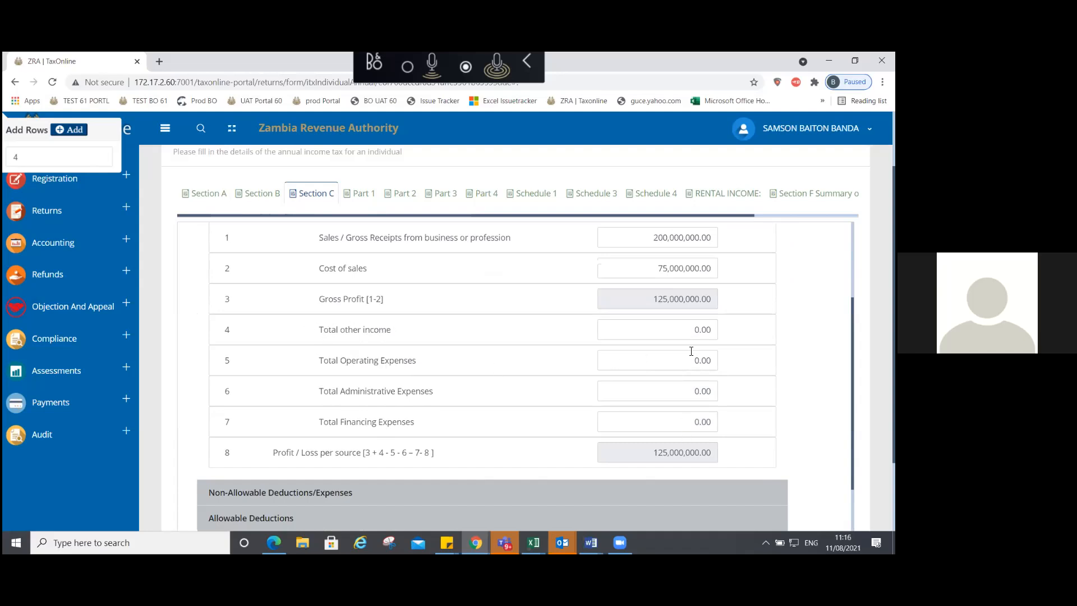
Step: Return to Section B, recheck the operating expenses, and leave them collapsed
click(265, 195)
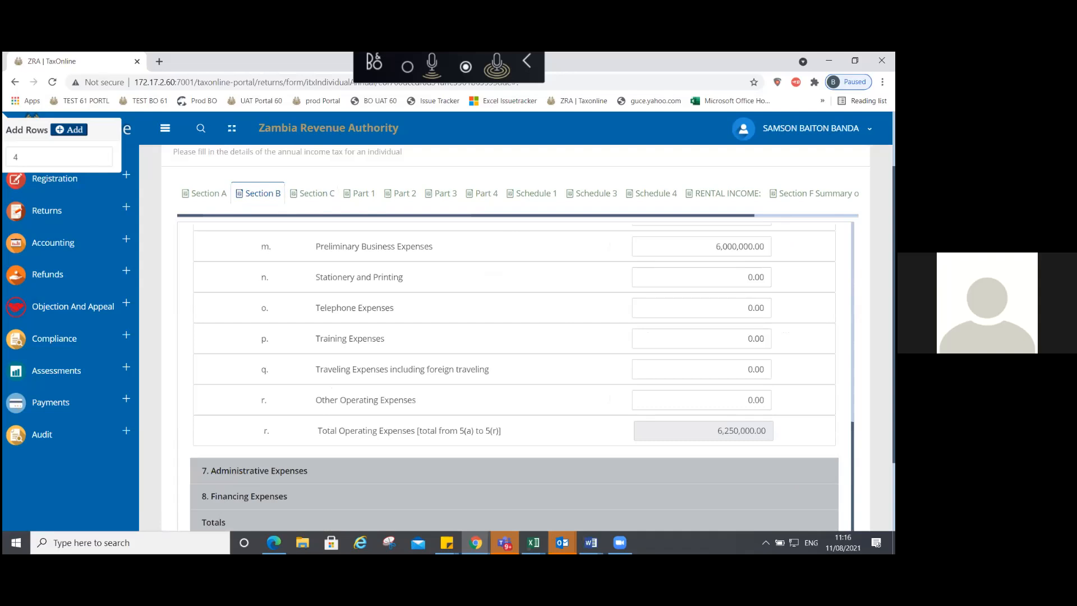
scroll(514, 376, up, 3)
scroll(514, 379, up, 5)
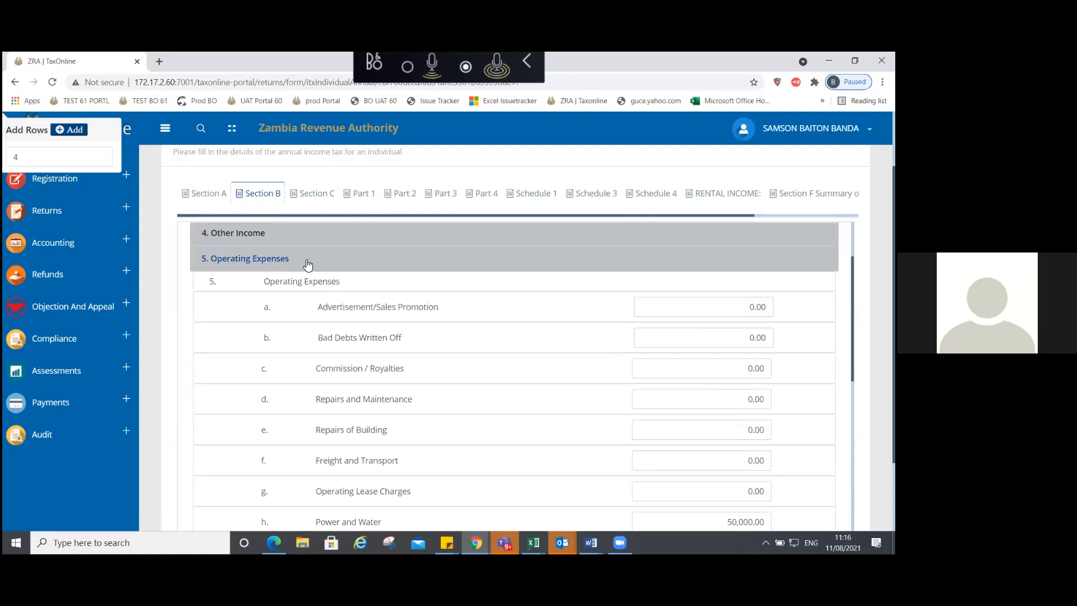
click(303, 259)
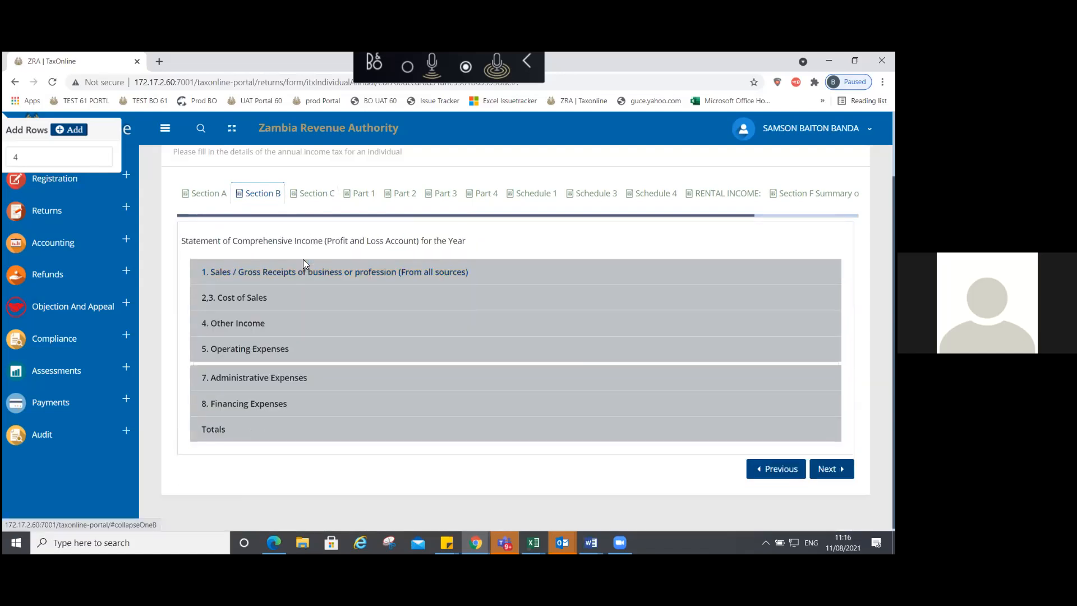
click(301, 351)
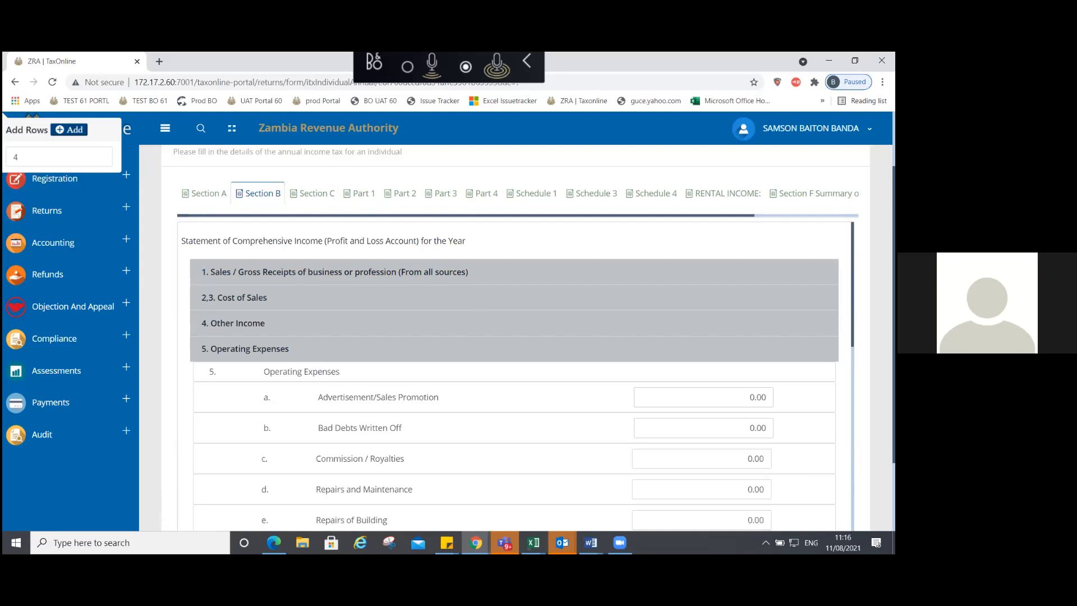
scroll(515, 376, down, 5)
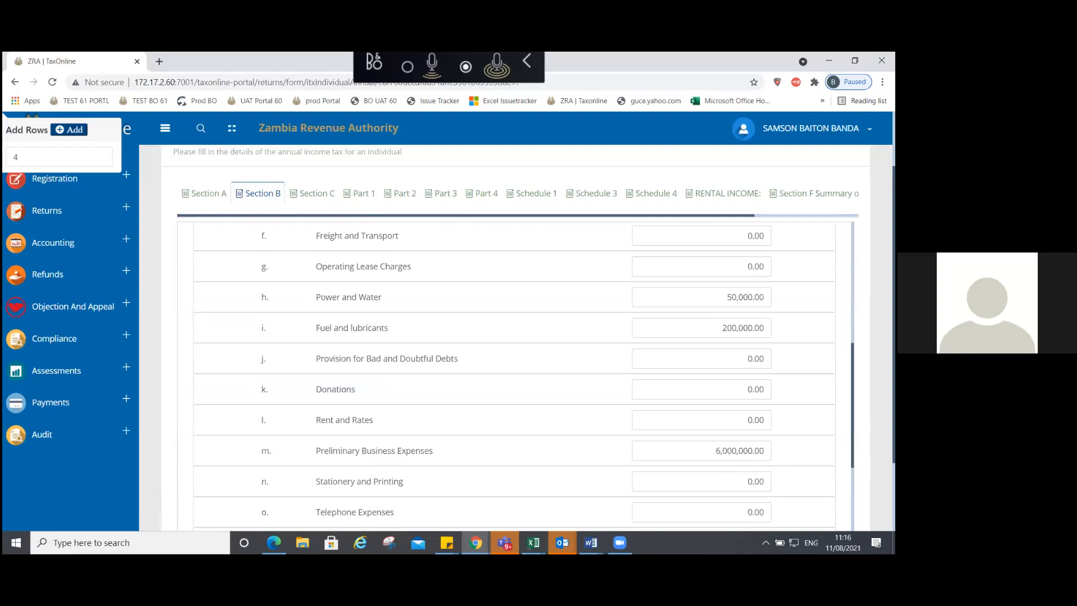
scroll(441, 309, down, 3)
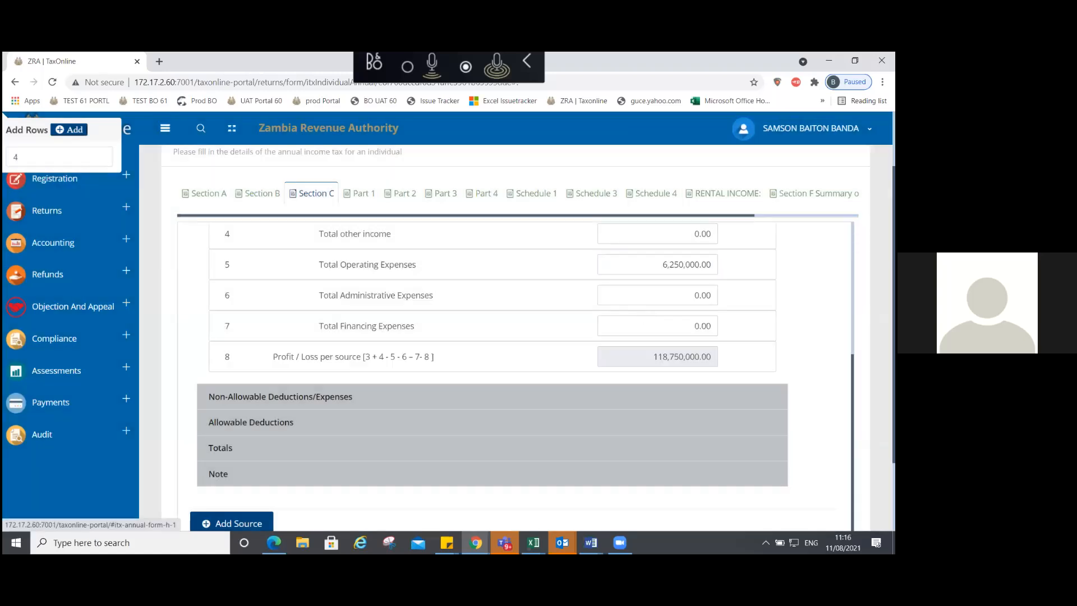
click(262, 193)
scroll(312, 343, up, 5)
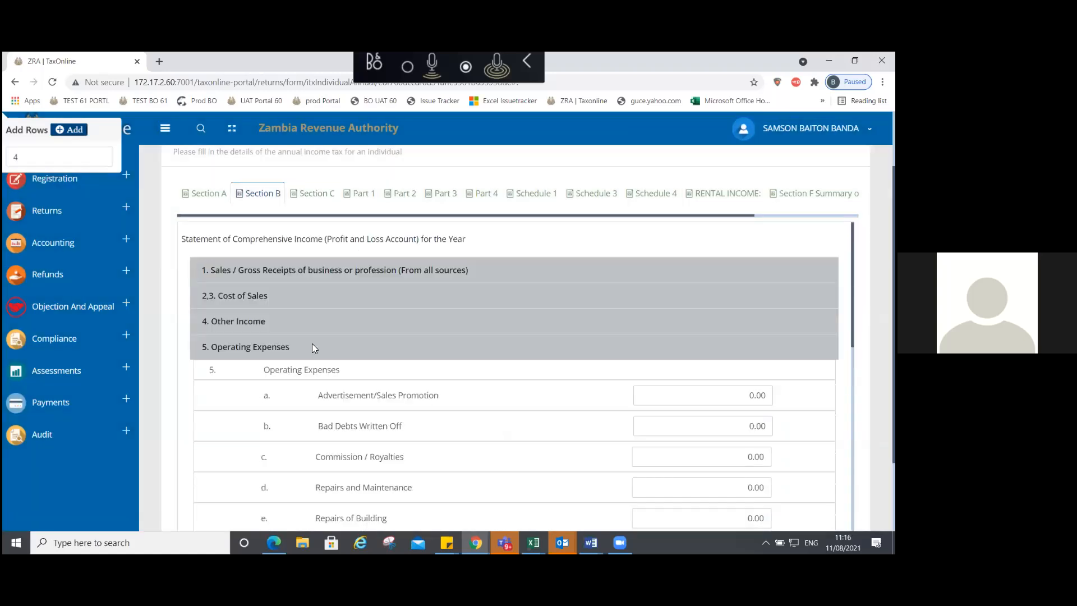
click(312, 343)
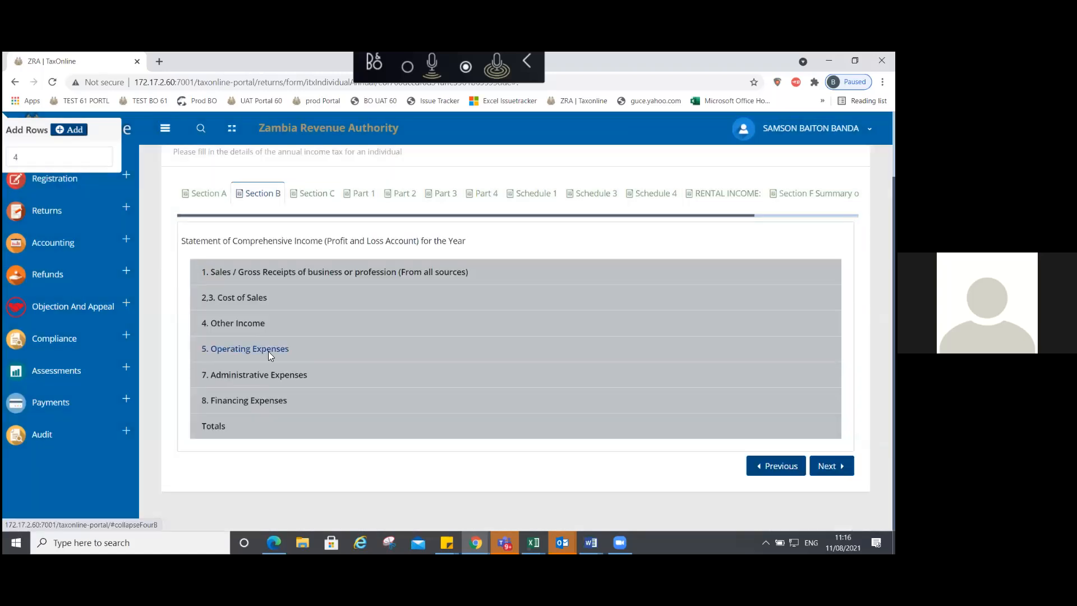
Step: Expand Section B's Administrative Expenses and check the 2,550,000.00 employment expenses total
click(293, 375)
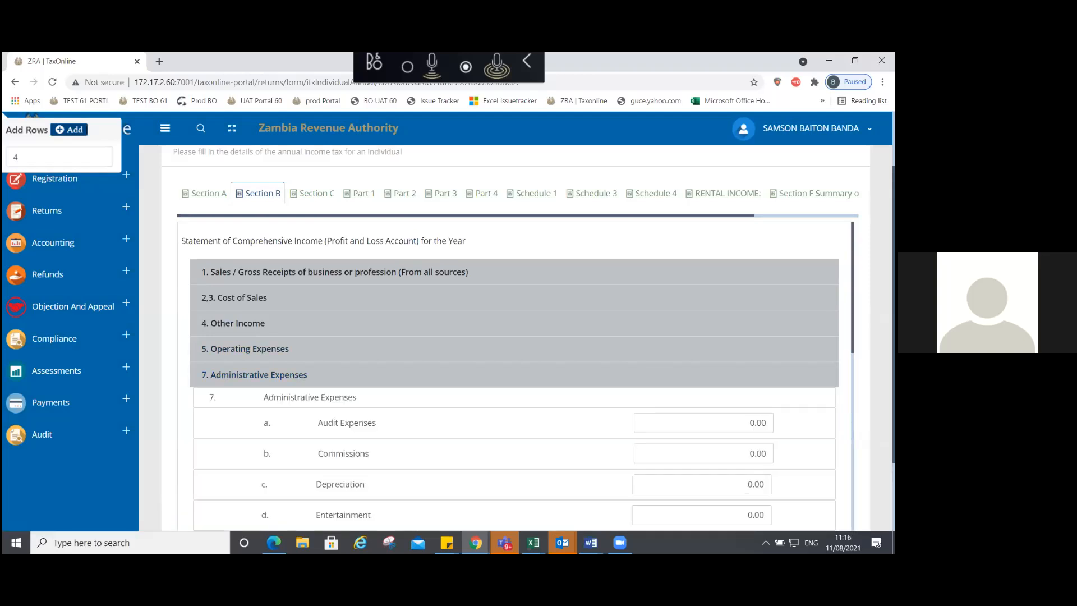
scroll(695, 313, down, 6)
scroll(696, 370, down, 1)
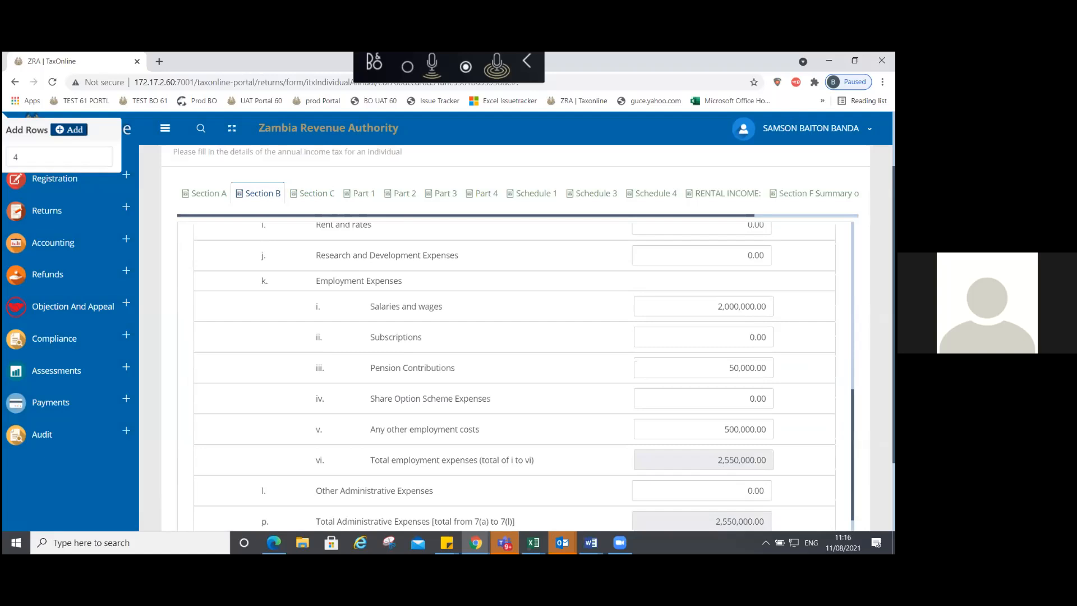
double_click(724, 460)
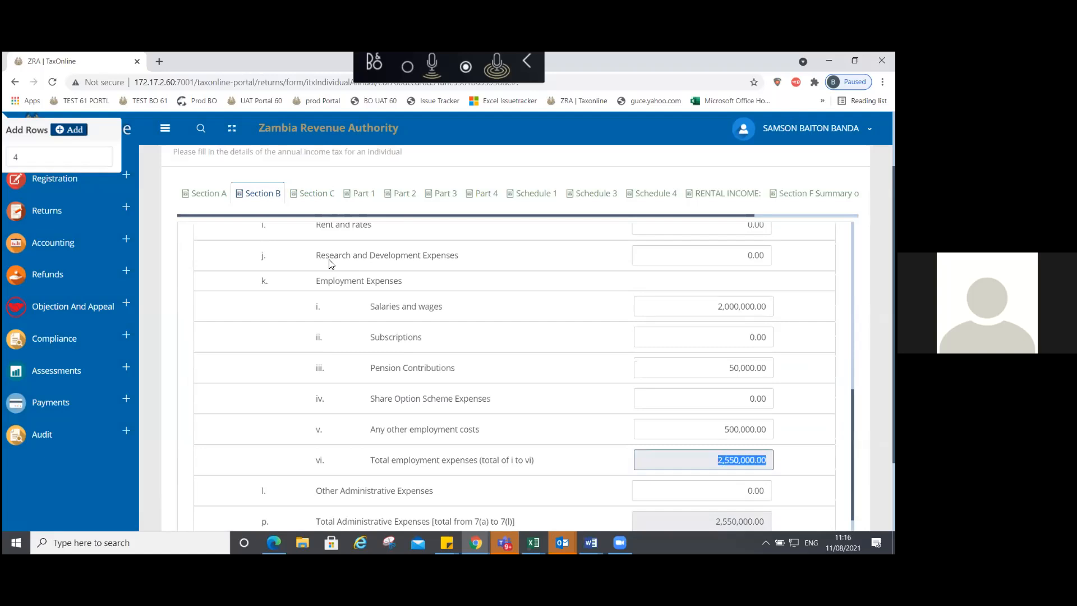
Step: Check Section C's 114,998,000.00 profit per source, then collapse Section B's Administrative Expenses
click(307, 197)
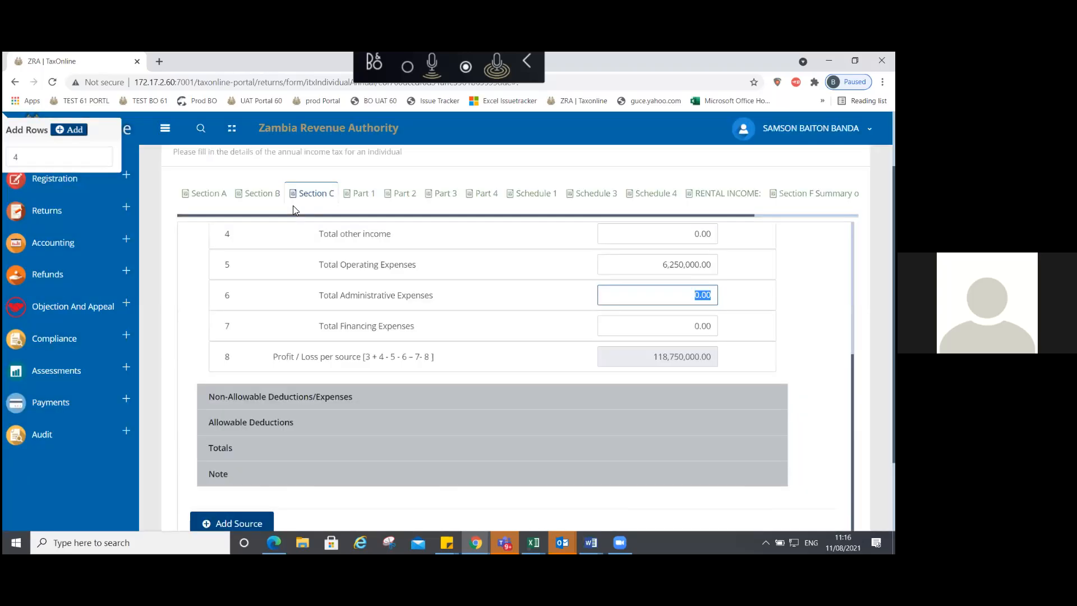
click(262, 195)
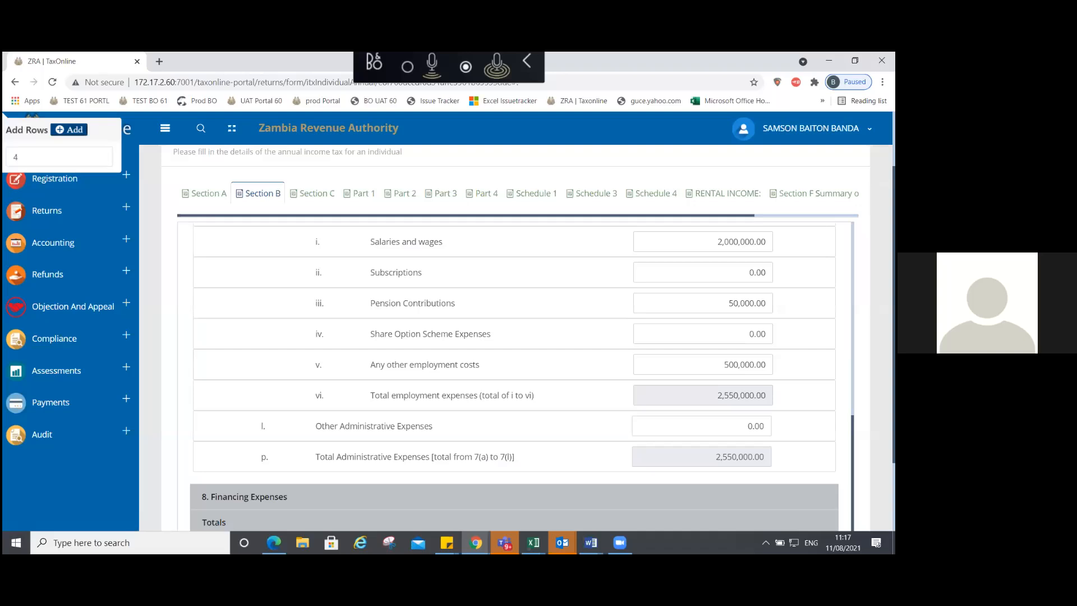
scroll(515, 376, up, 3)
scroll(283, 281, up, 5)
click(283, 278)
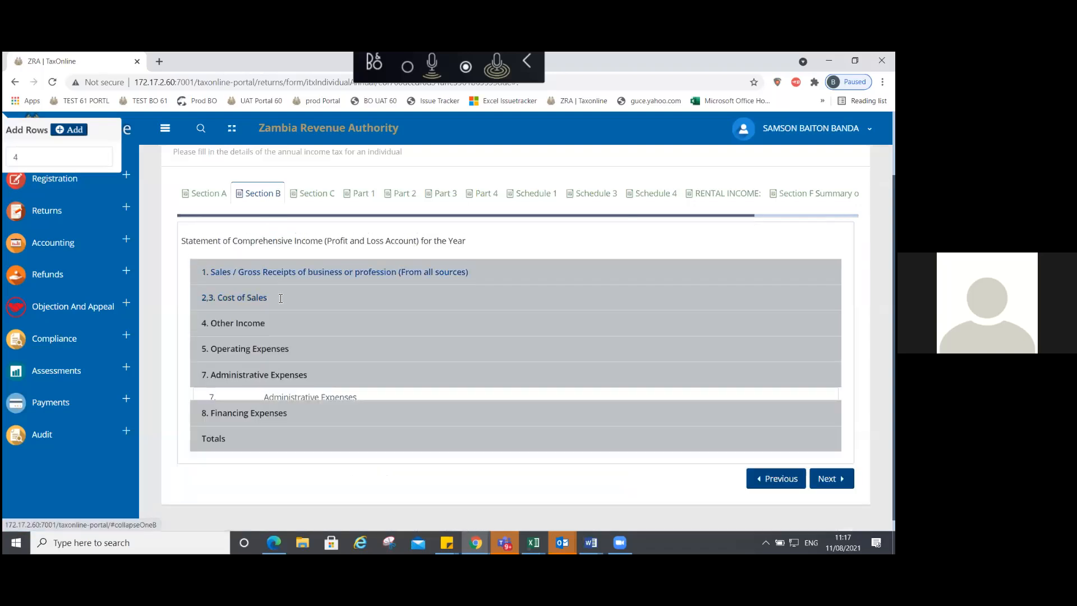
Step: Expand Financing Expenses, confirm the 1,202,000.00 total, and collapse it again
click(227, 400)
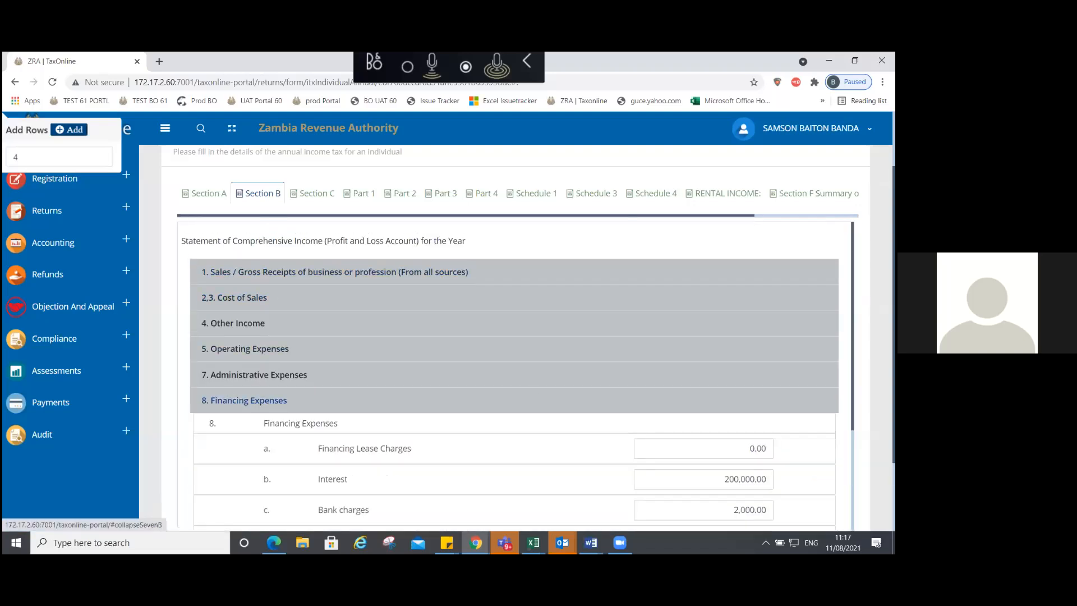
scroll(714, 486, down, 3)
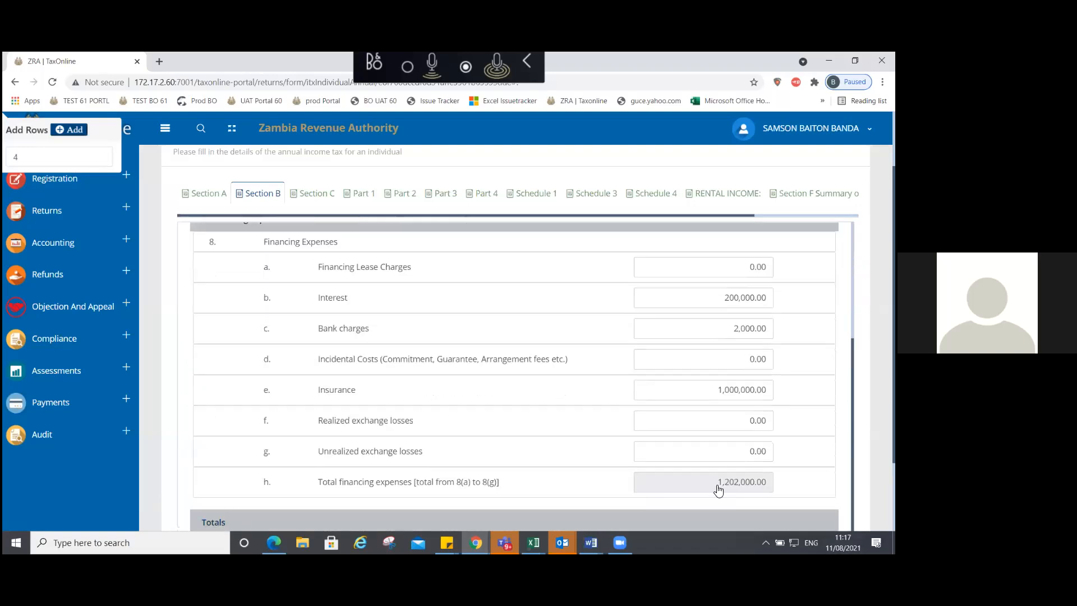
double_click(714, 486)
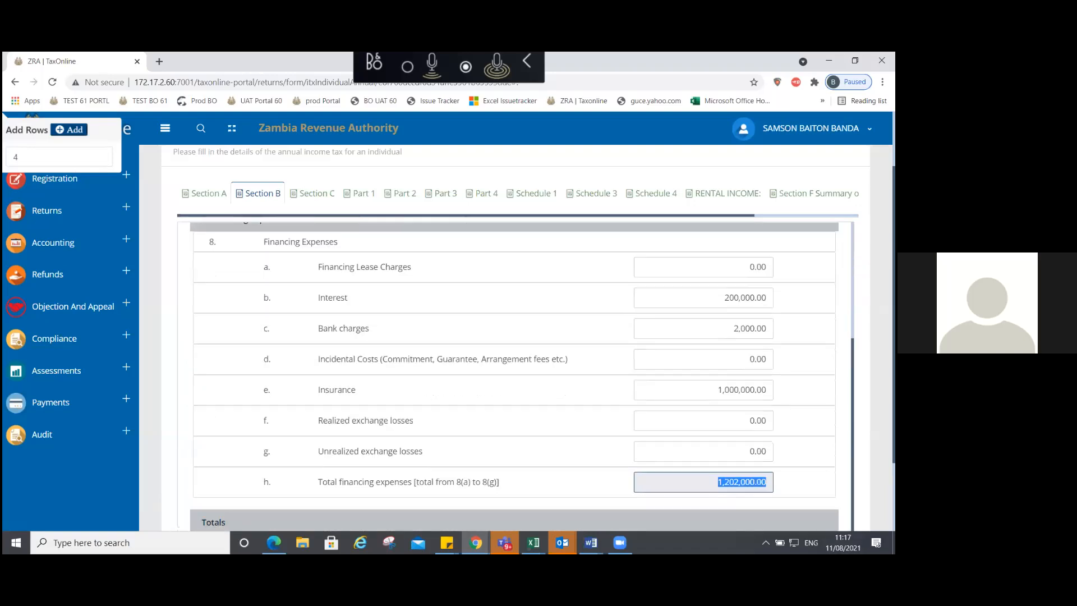
click(326, 197)
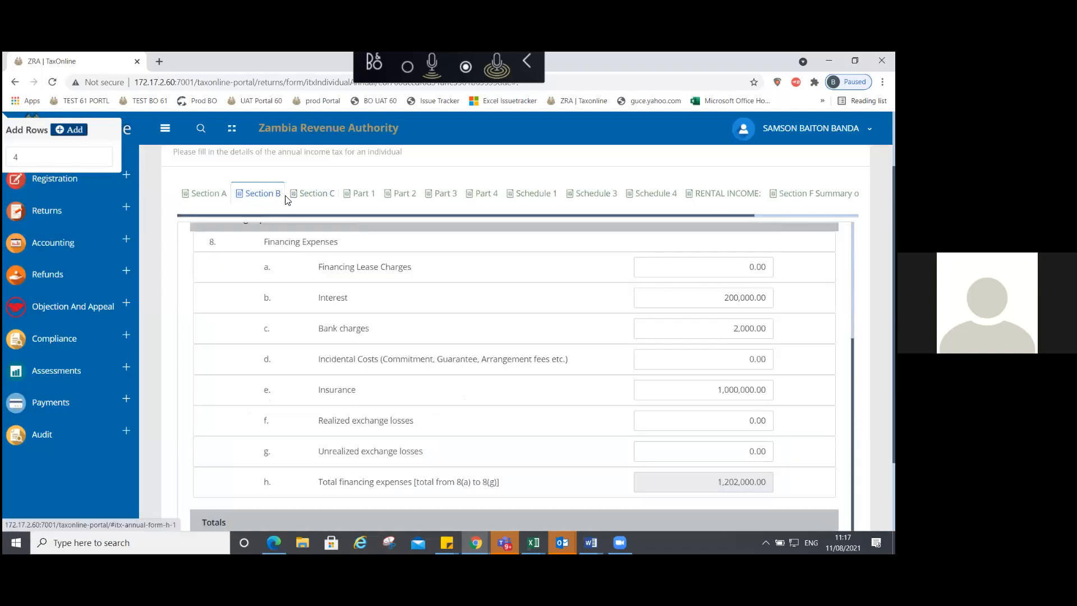
click(408, 227)
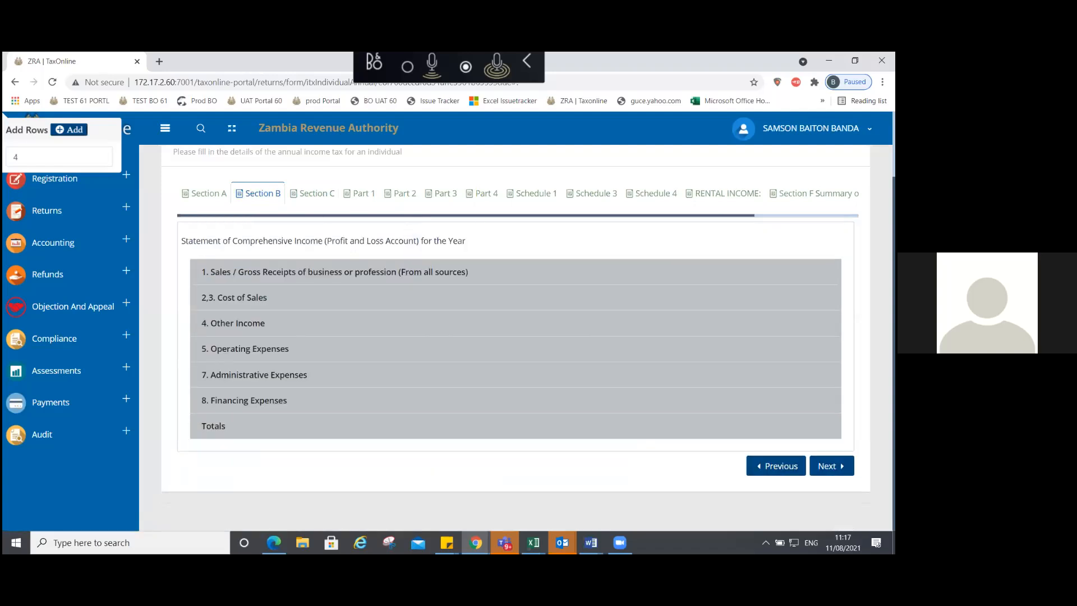
drag(465, 215, 571, 215)
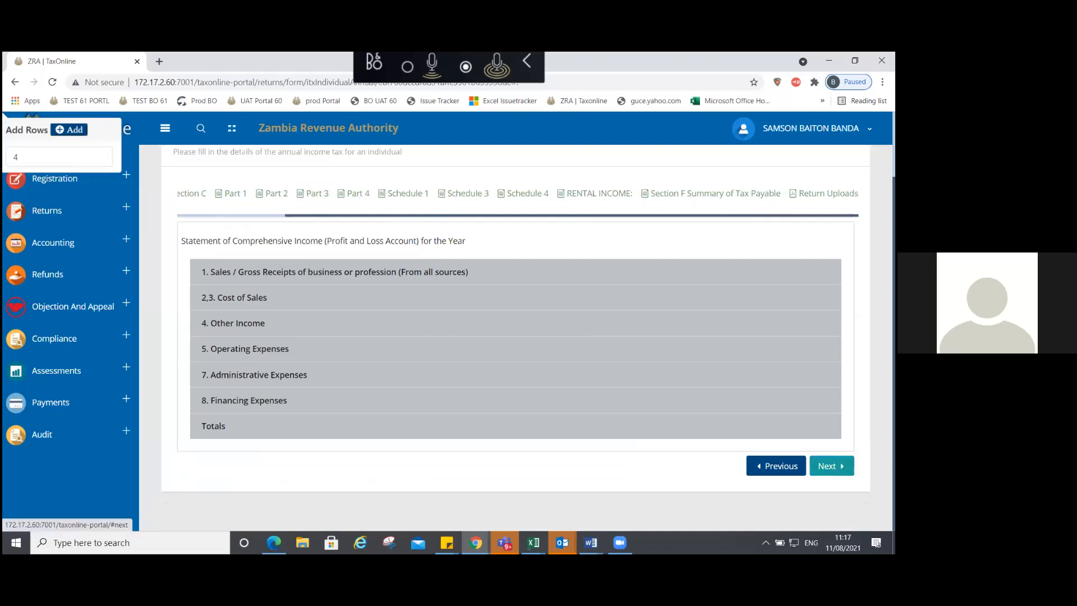
Step: Advance through Section C, Part 1, Schedules 1 and 3, and Section F to Return Uploads
click(829, 466)
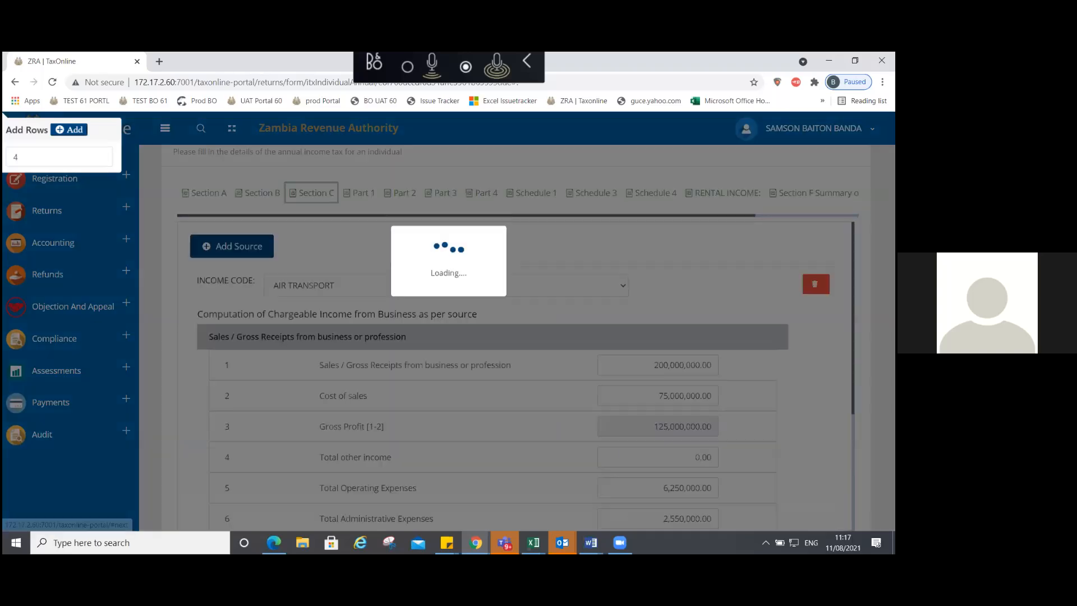
click(360, 193)
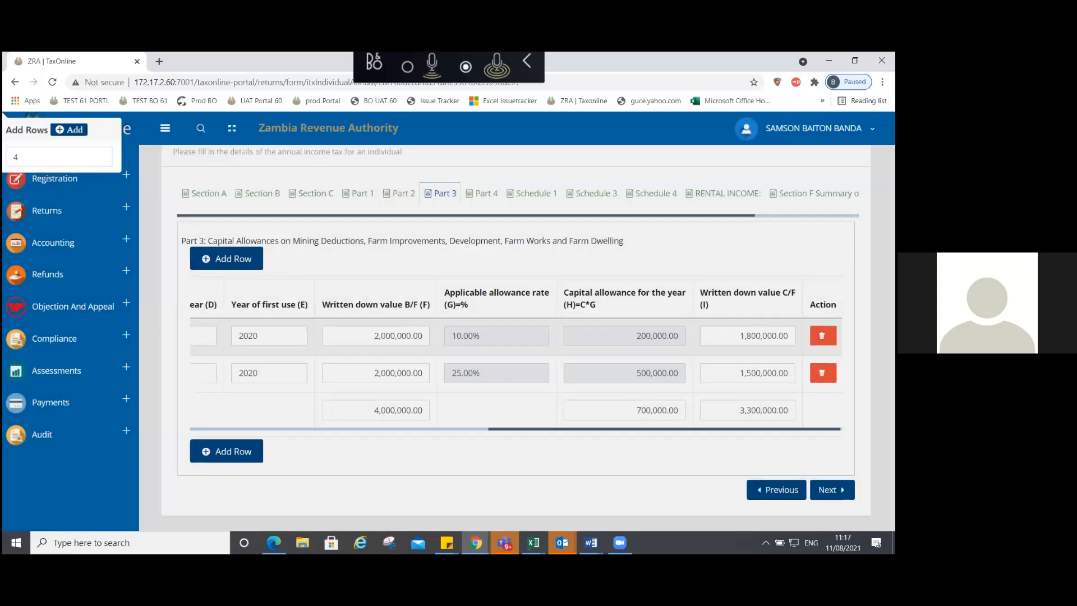
click(828, 489)
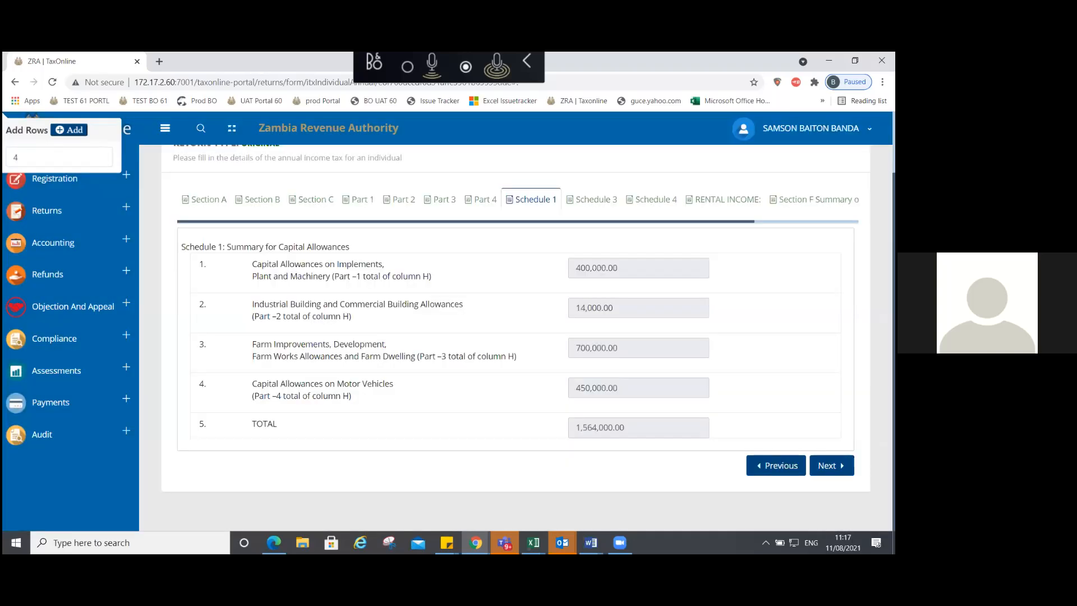
click(832, 466)
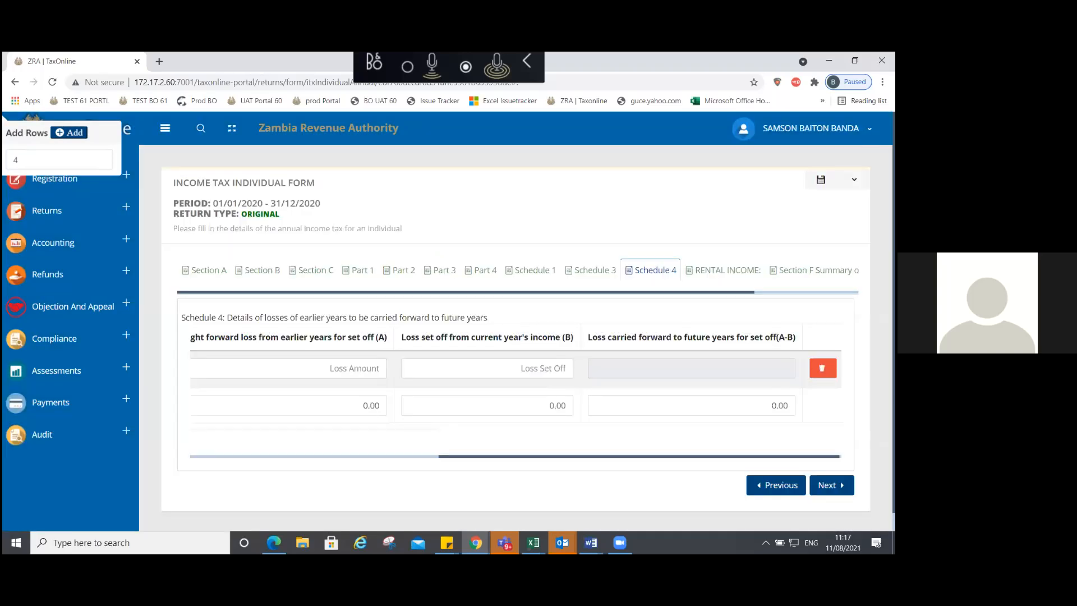
click(818, 271)
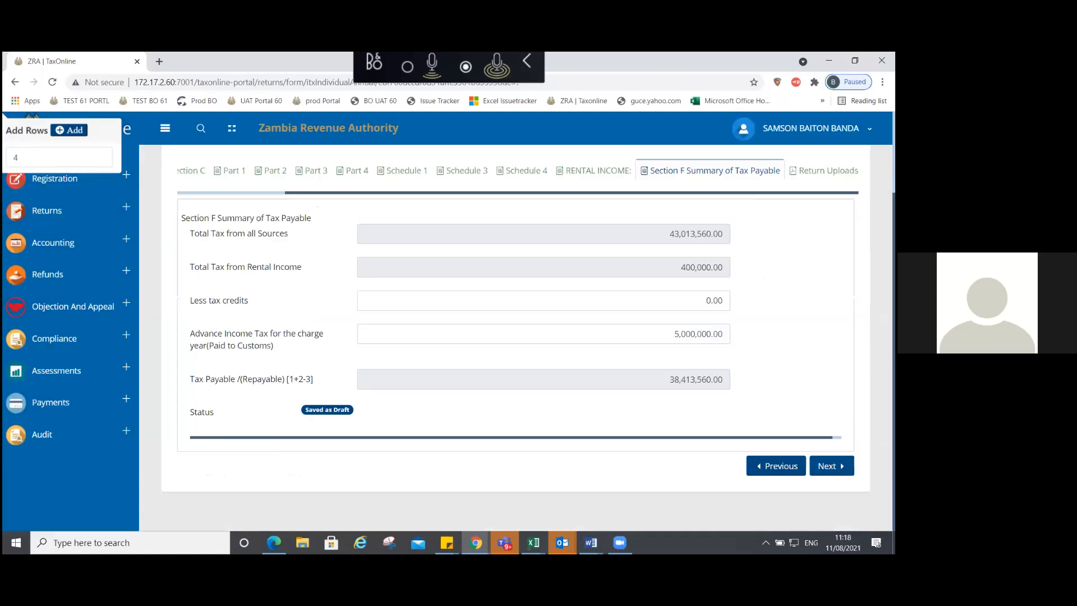
click(828, 171)
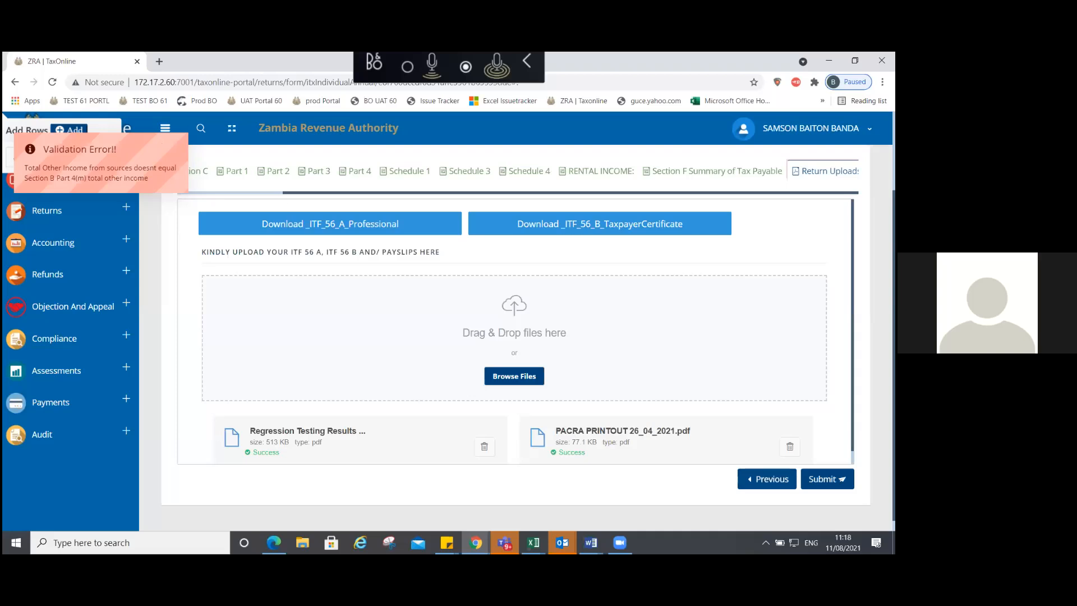
Step: Go back through Section F, Rental Income, and Schedules 4, 3 and 1
click(767, 478)
click(774, 464)
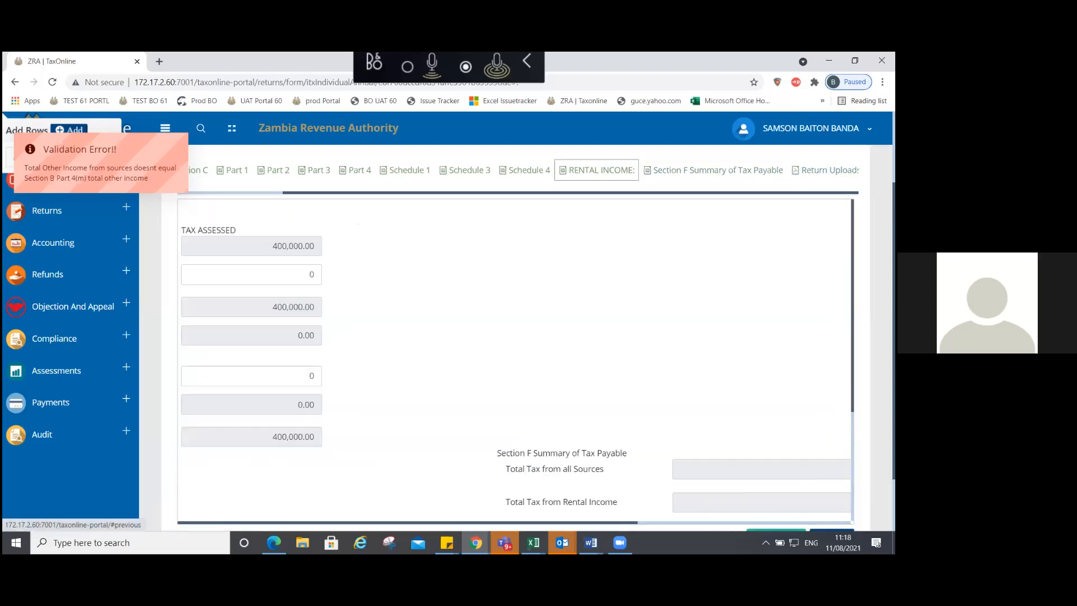
click(776, 474)
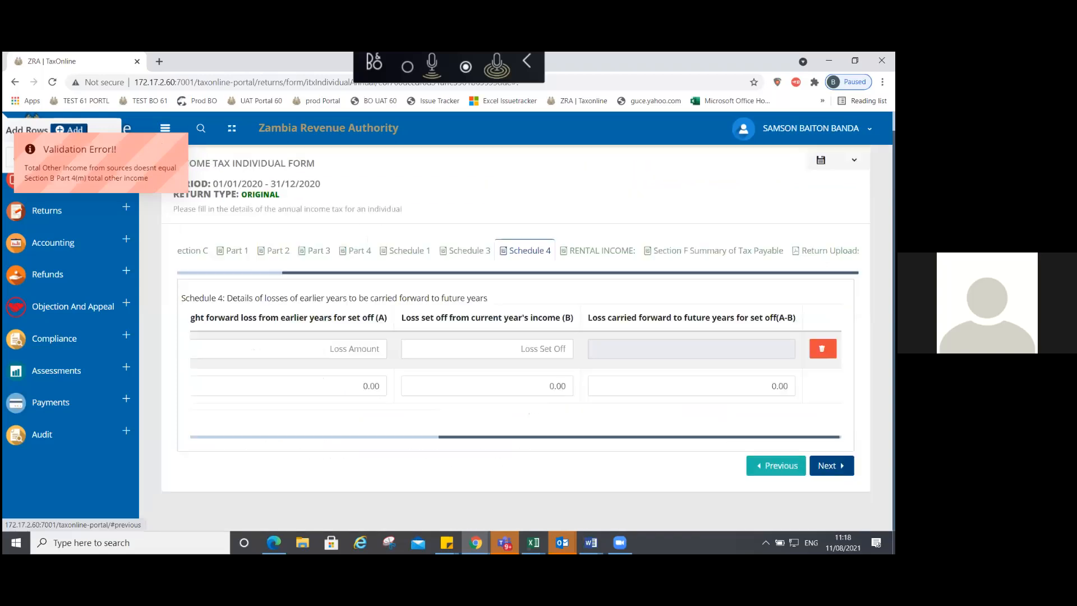
click(776, 465)
click(775, 411)
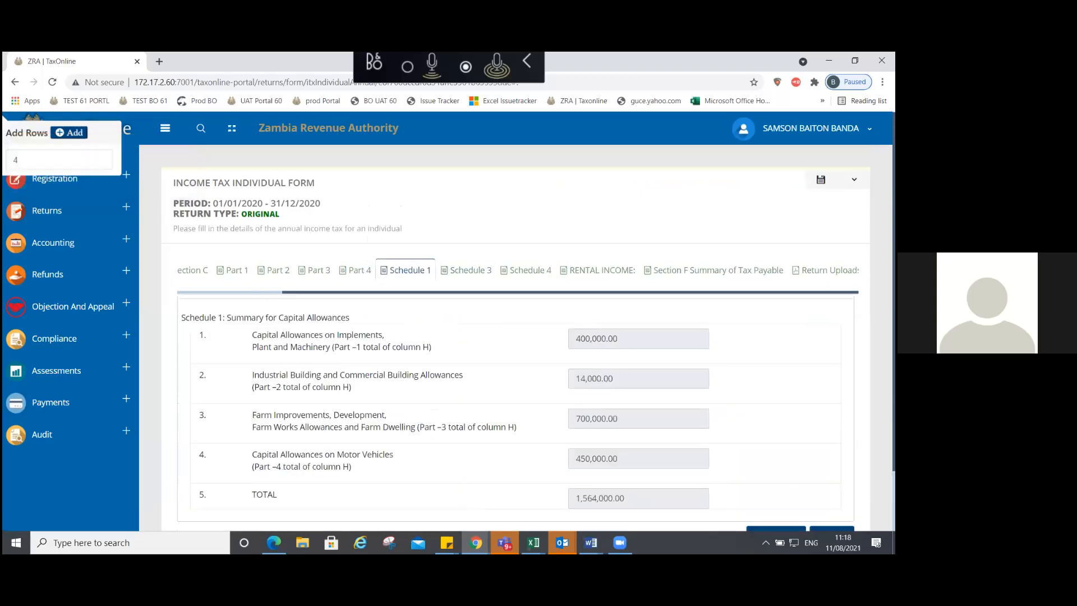
Step: In Section B's income statement, check the Total Other Income of 4,000,000.00
click(261, 274)
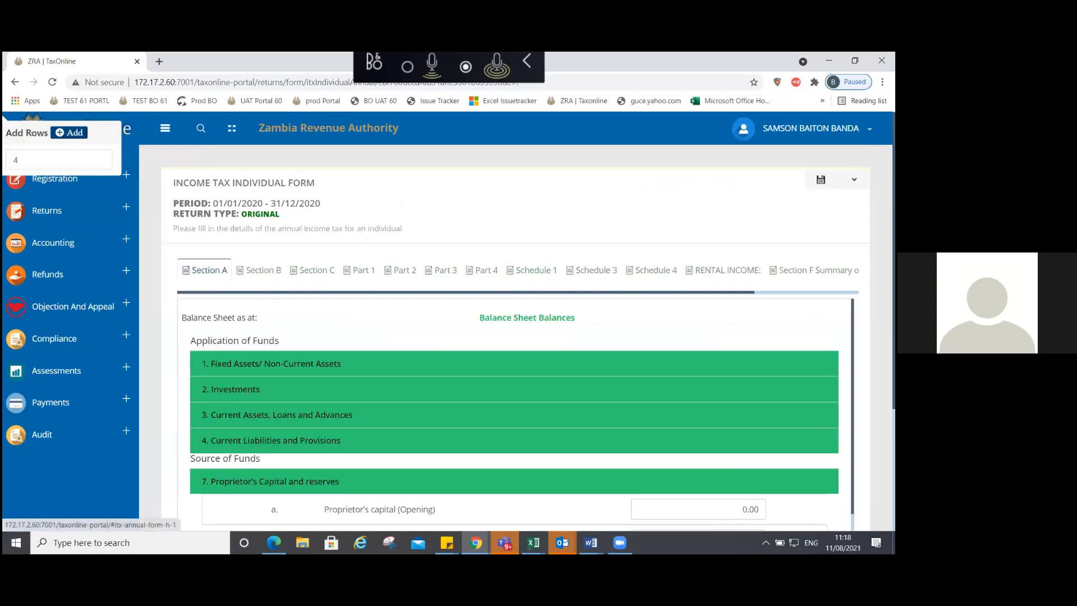
click(259, 270)
scroll(514, 415, down, 5)
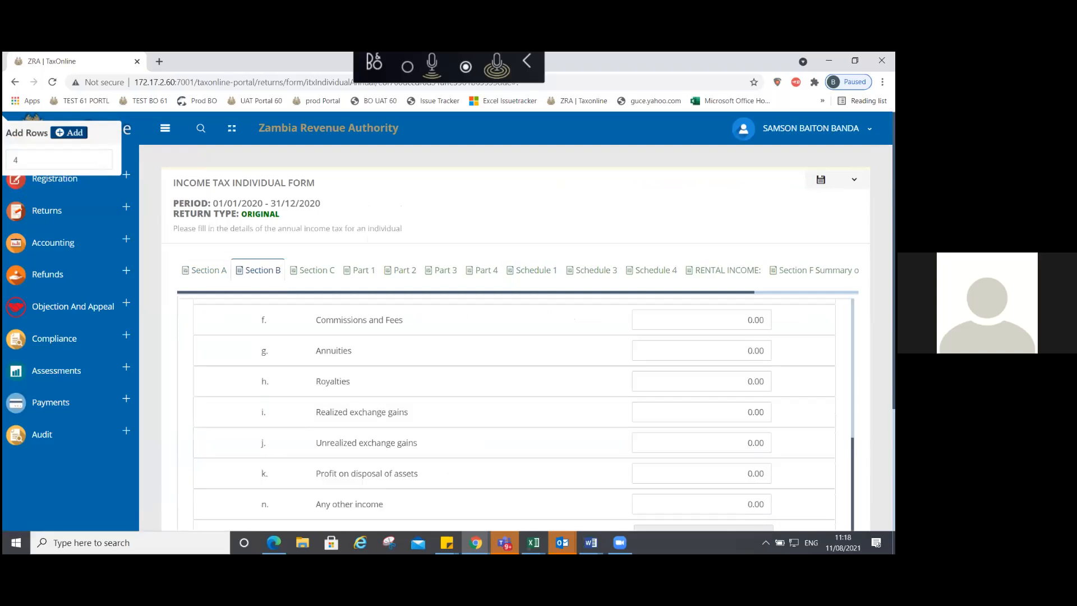
scroll(514, 415, down, 1)
double_click(742, 482)
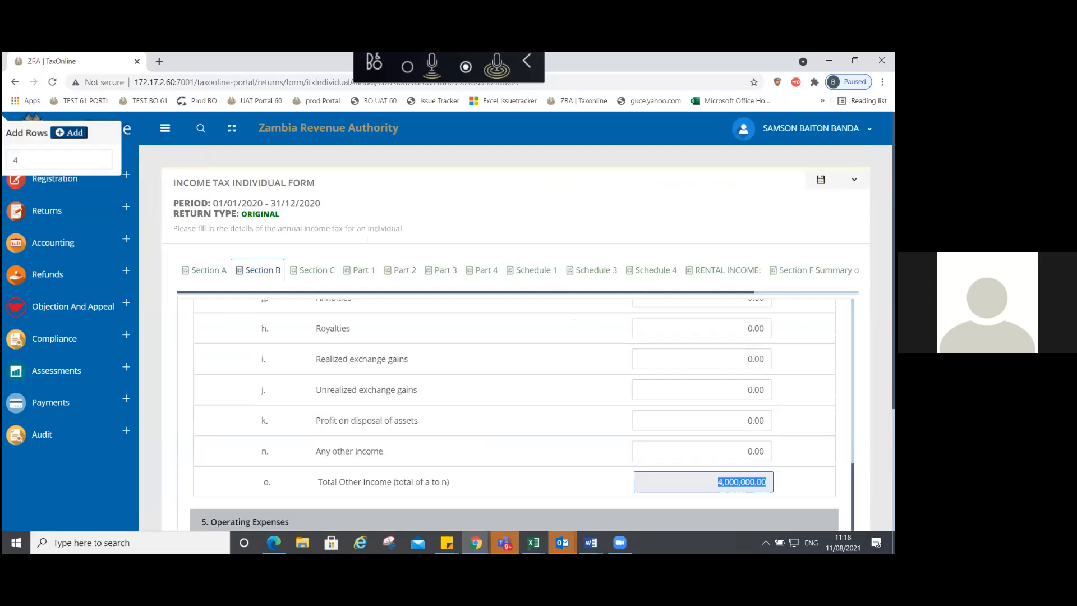
Step: Open Section C and scan the Air Transport income figures to compare total other income
click(320, 277)
scroll(515, 415, up, 4)
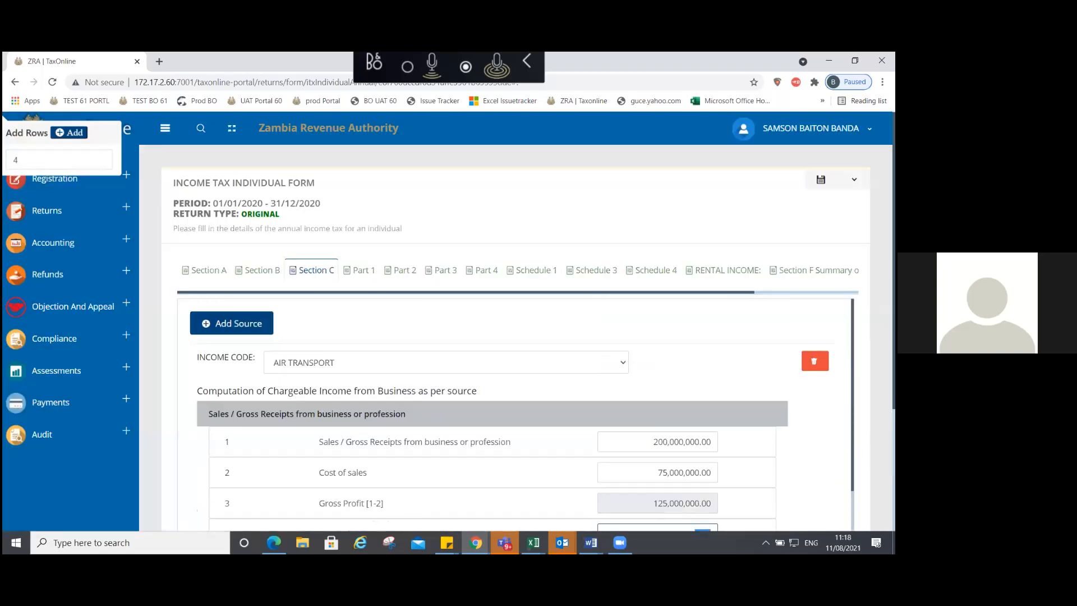
scroll(679, 392, down, 3)
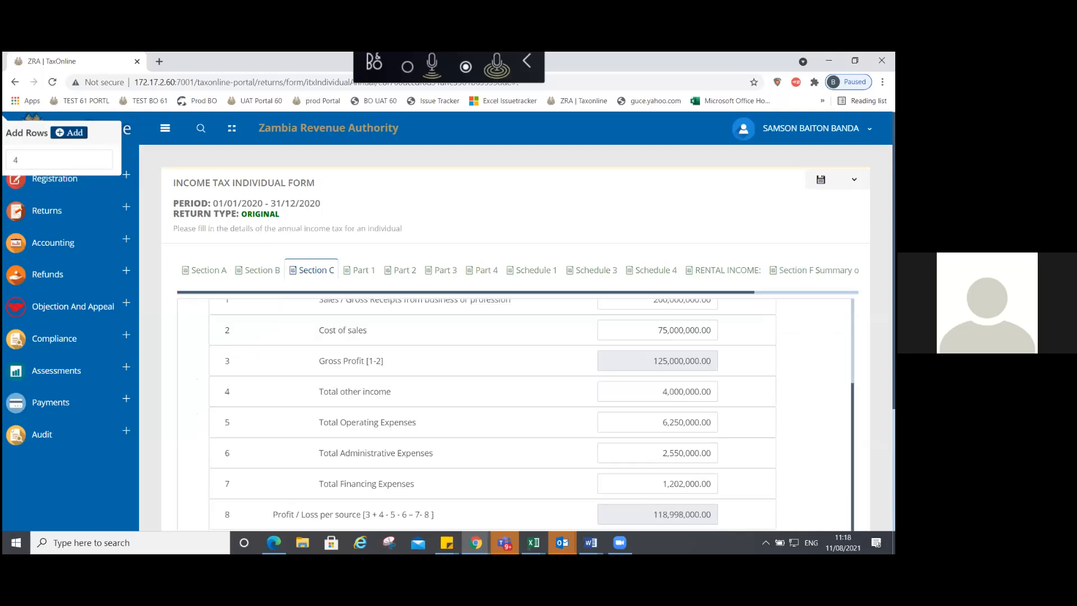
scroll(515, 415, up, 2)
scroll(521, 413, up, 1)
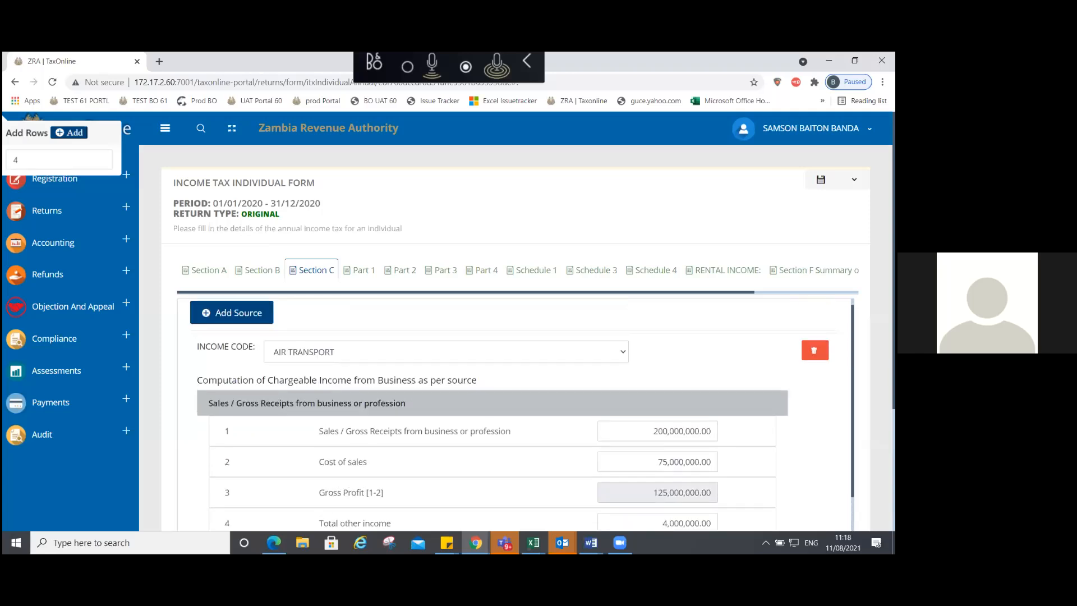
scroll(323, 455, down, 4)
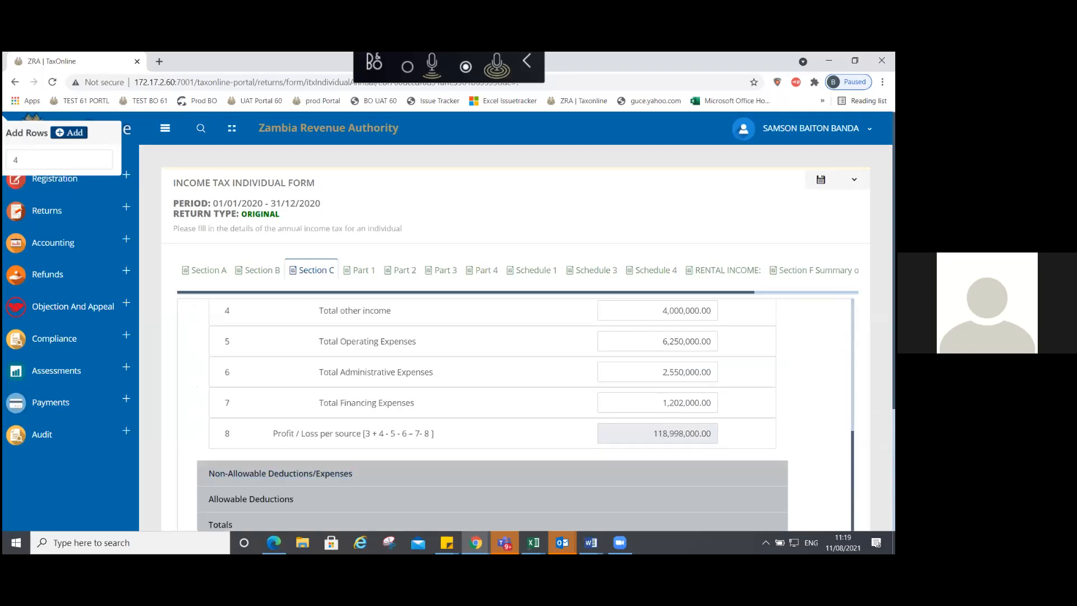
scroll(570, 372, up, 4)
Step: Review the Air Transport Totals: adjusted profit 119,284,000.00 and net tax payable 44,513,560.00
click(433, 415)
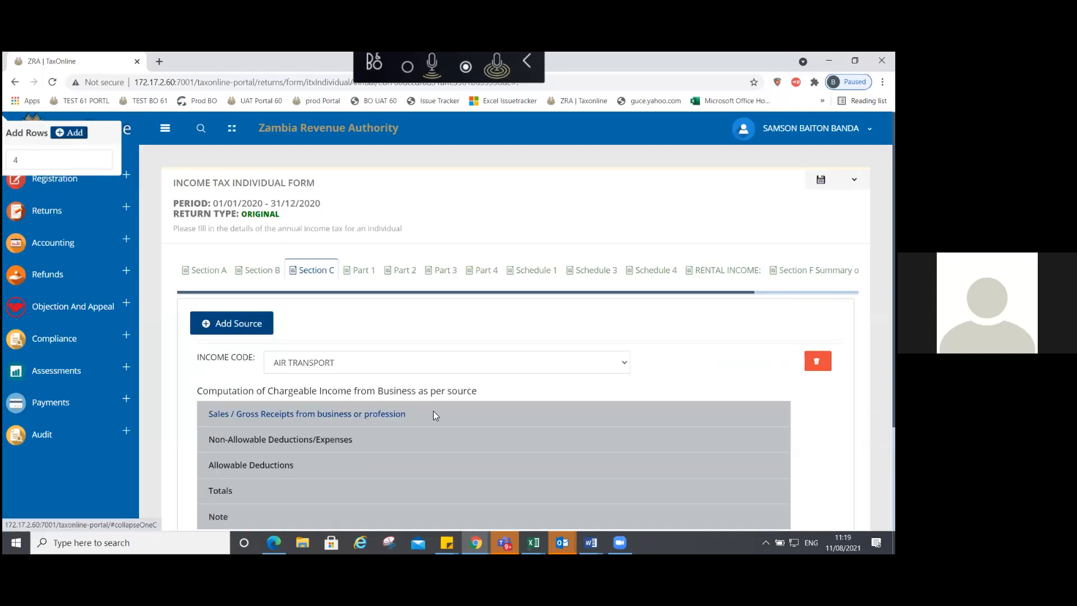
click(225, 491)
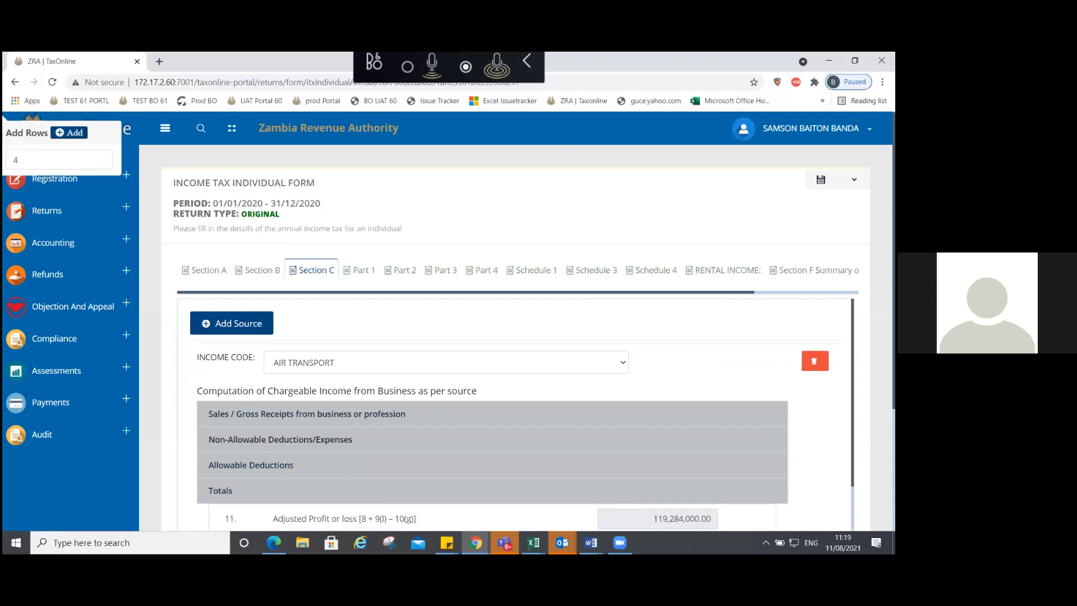
scroll(522, 415, down, 2)
scroll(522, 415, down, 2)
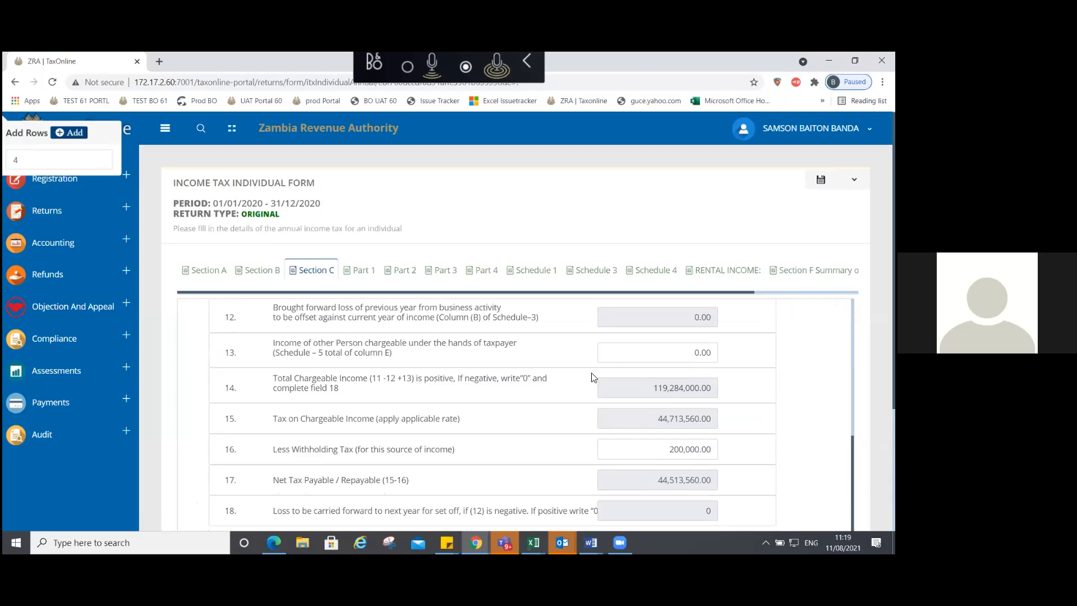
scroll(492, 412, up, 3)
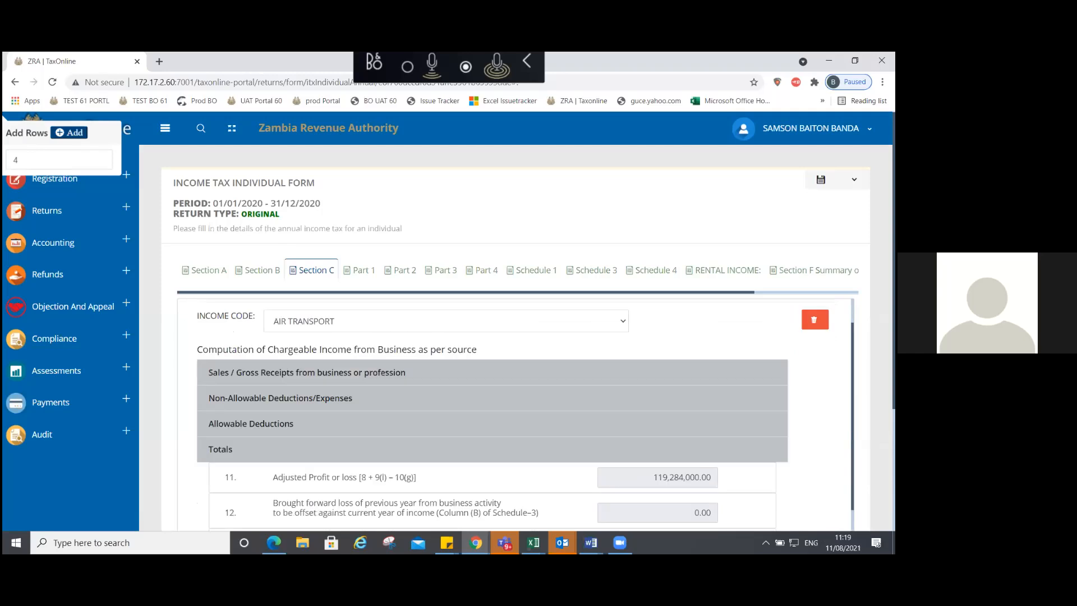
scroll(330, 468, up, 1)
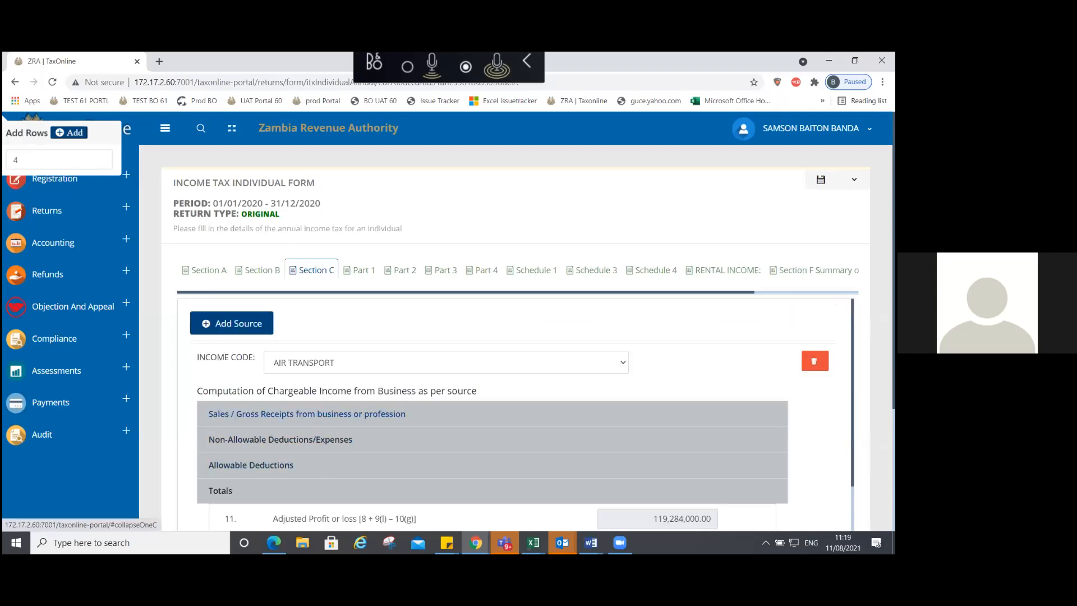
Step: Recheck Sales/Gross Receipts, then review the capital allowances under Allowable Deductions
click(320, 416)
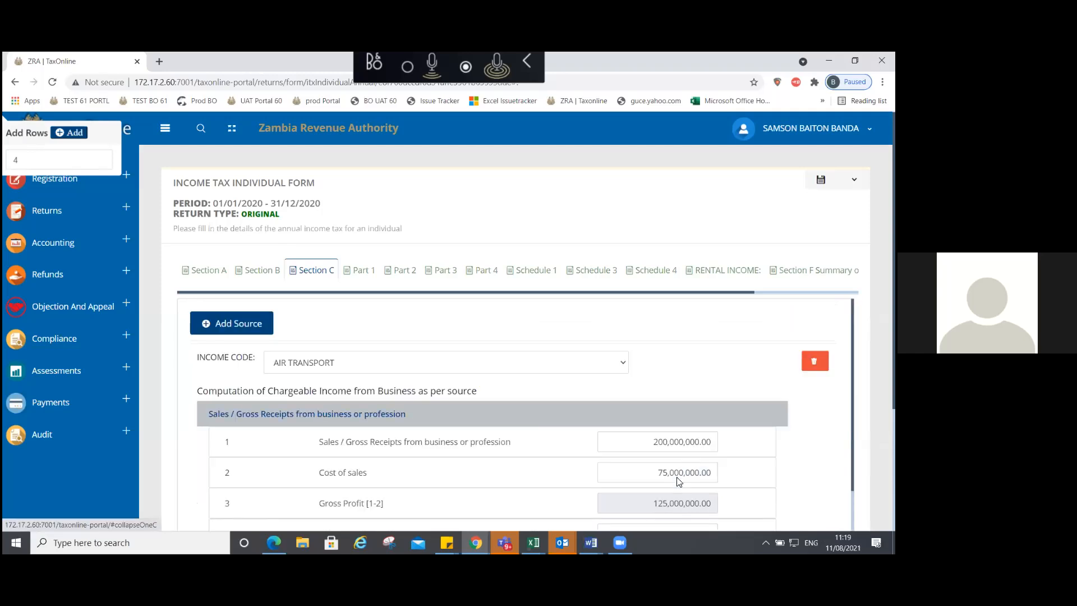
click(410, 422)
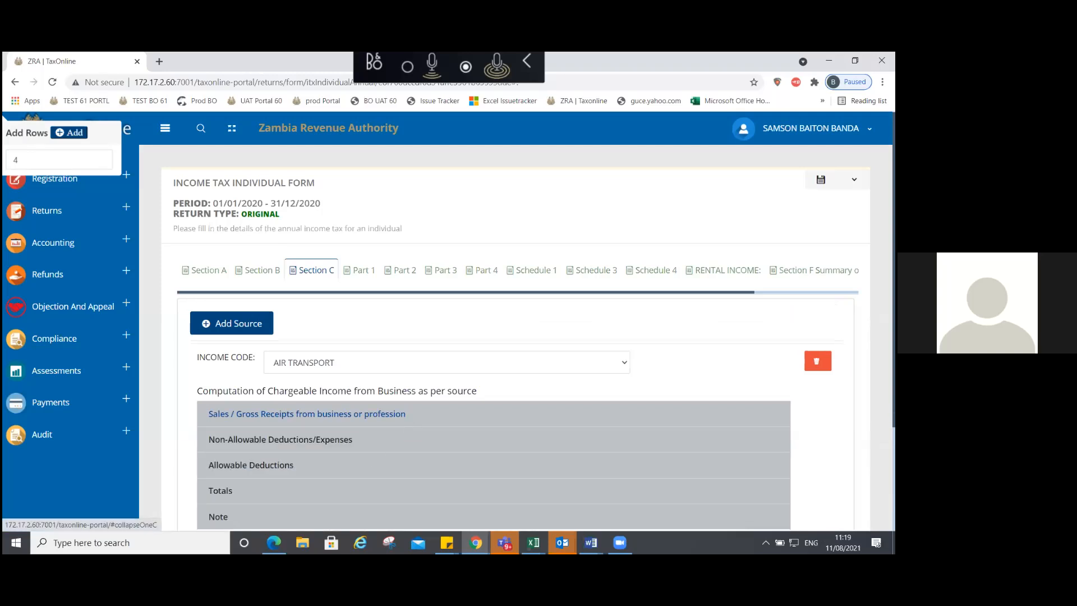
click(373, 463)
scroll(374, 463, down, 1)
scroll(419, 315, down, 1)
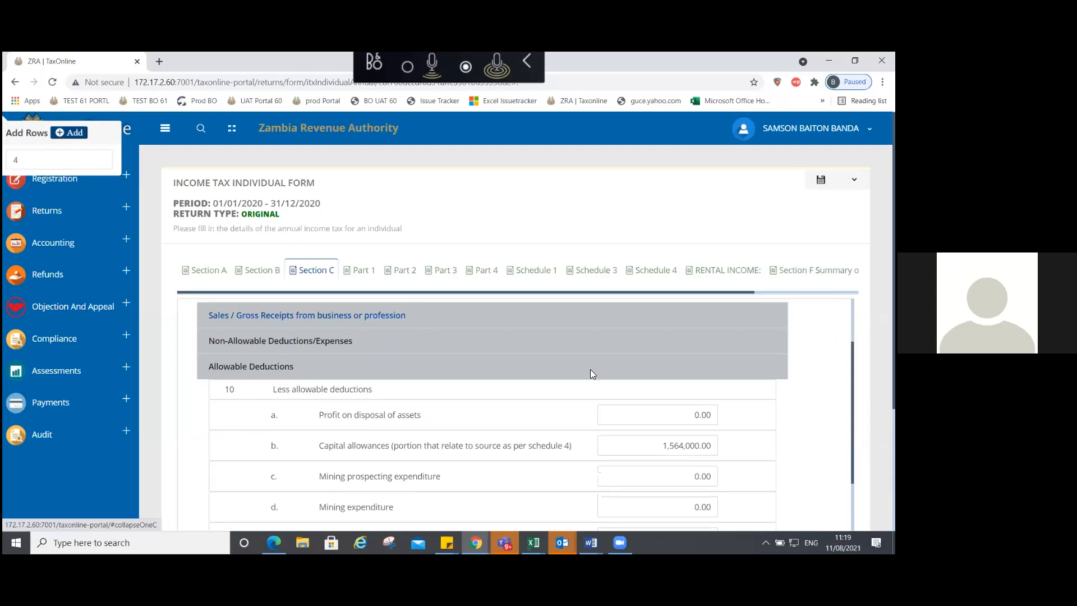
Step: Change the Air Transport total other income to 0 and note the validation error
double_click(660, 439)
text(0)
click(533, 342)
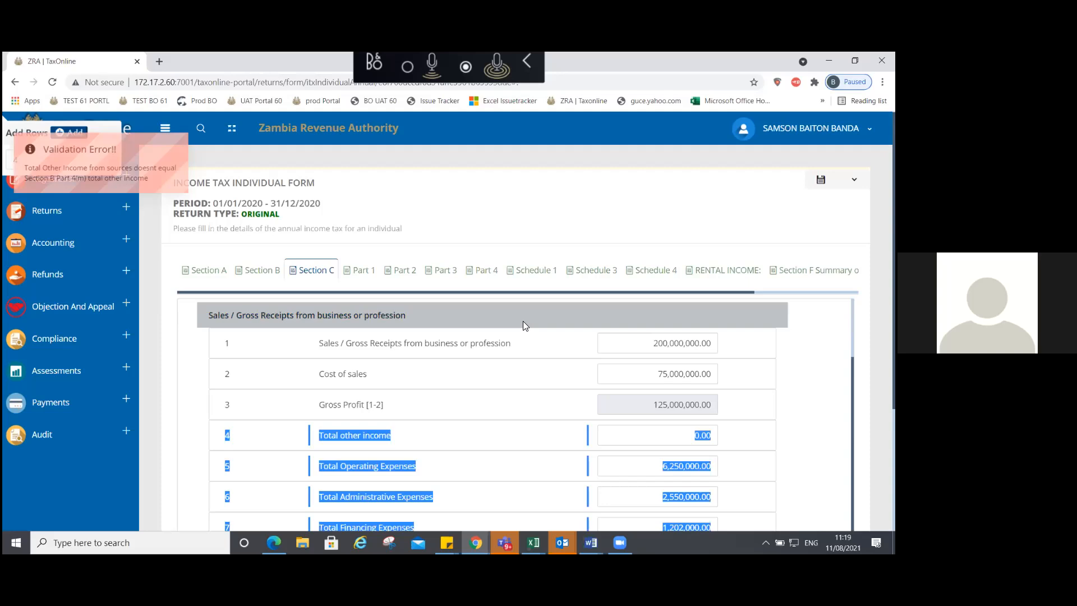
click(523, 321)
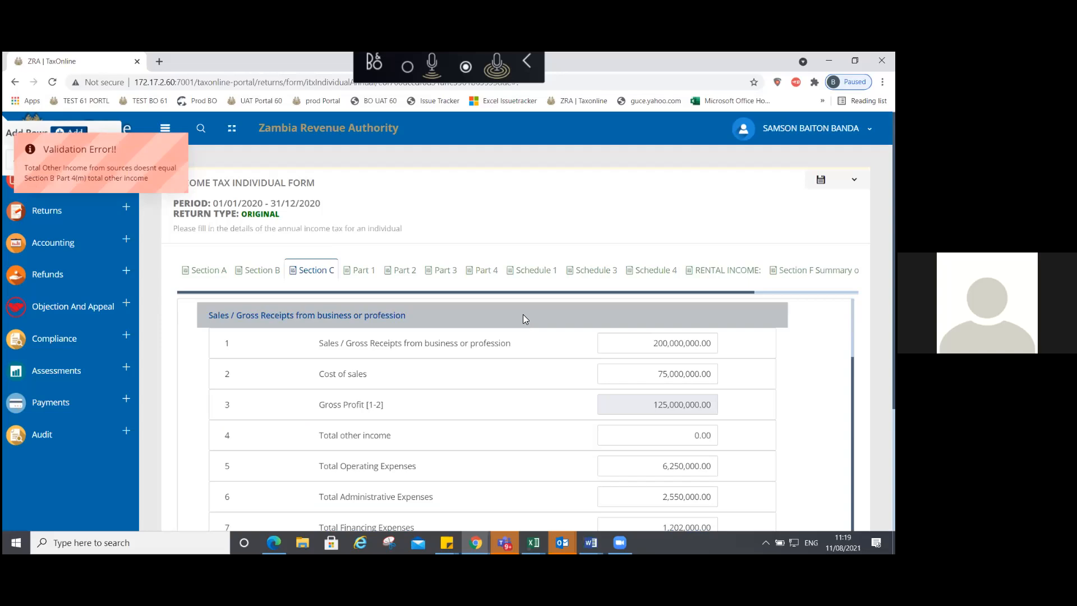
click(523, 319)
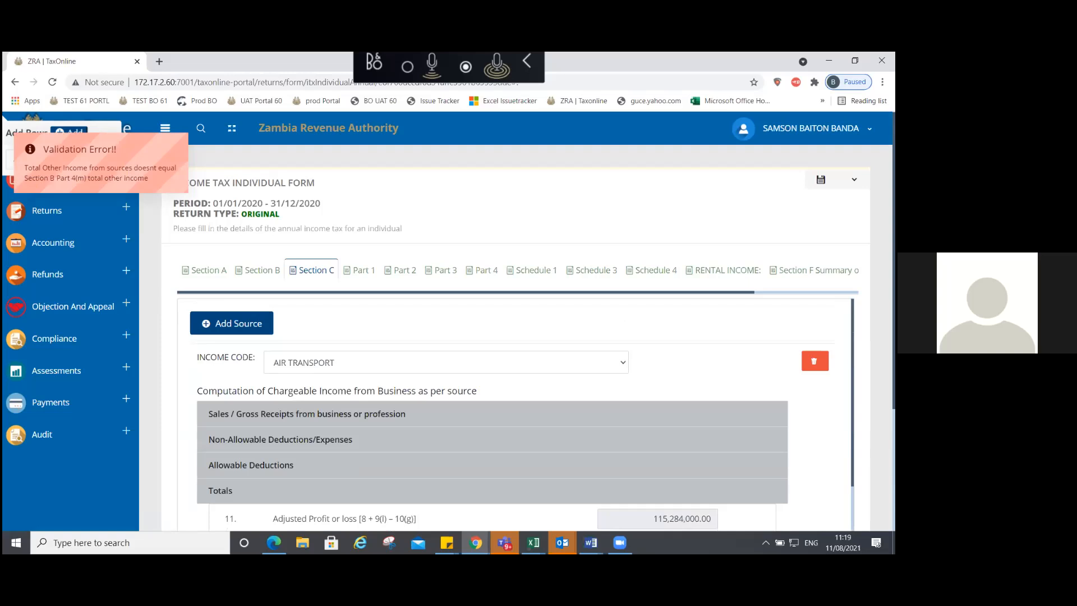
scroll(677, 494, down, 5)
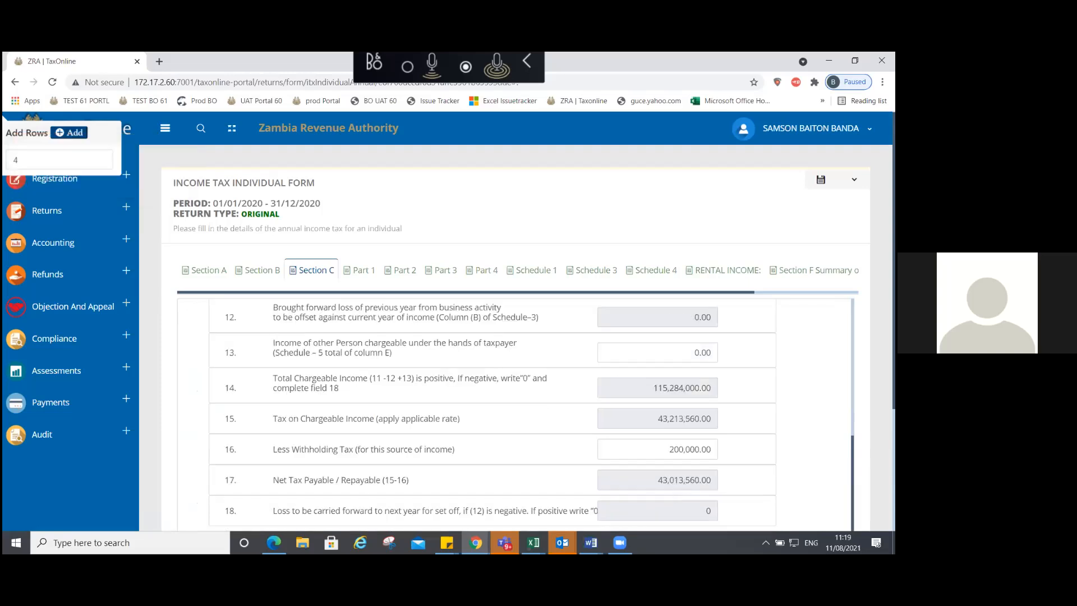
scroll(379, 397, up, 5)
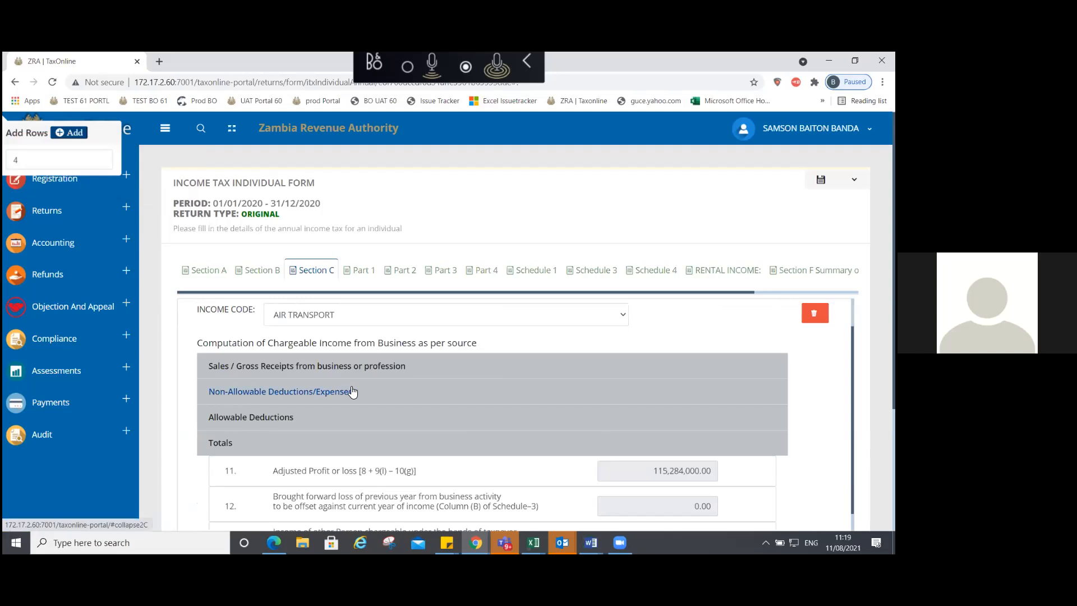
Step: Check Non-Allowable Deductions, then restore total other income to 4,000,000.00
click(353, 392)
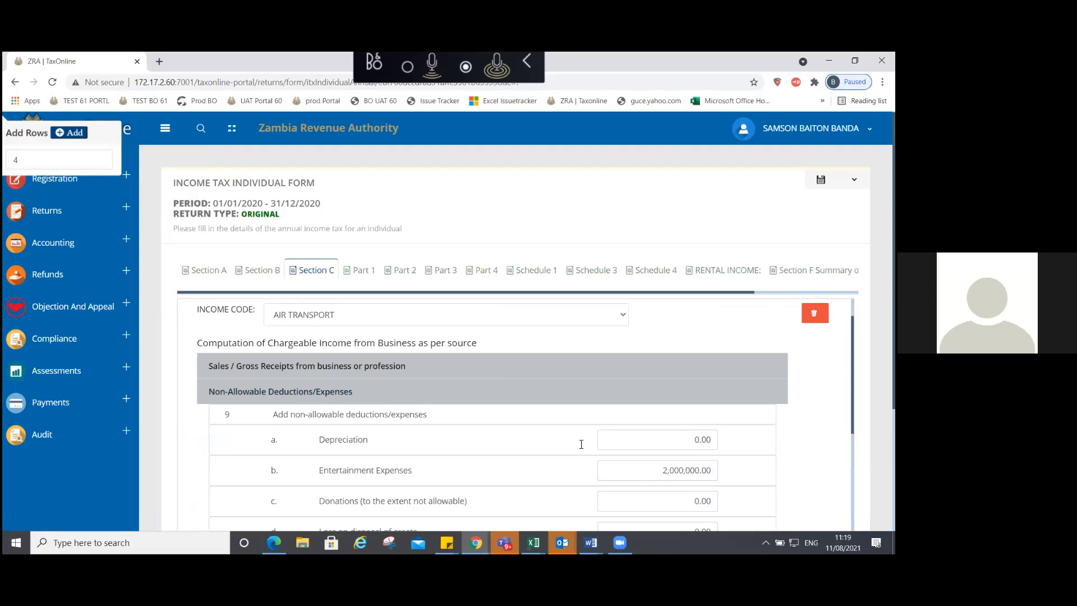
click(637, 481)
click(652, 485)
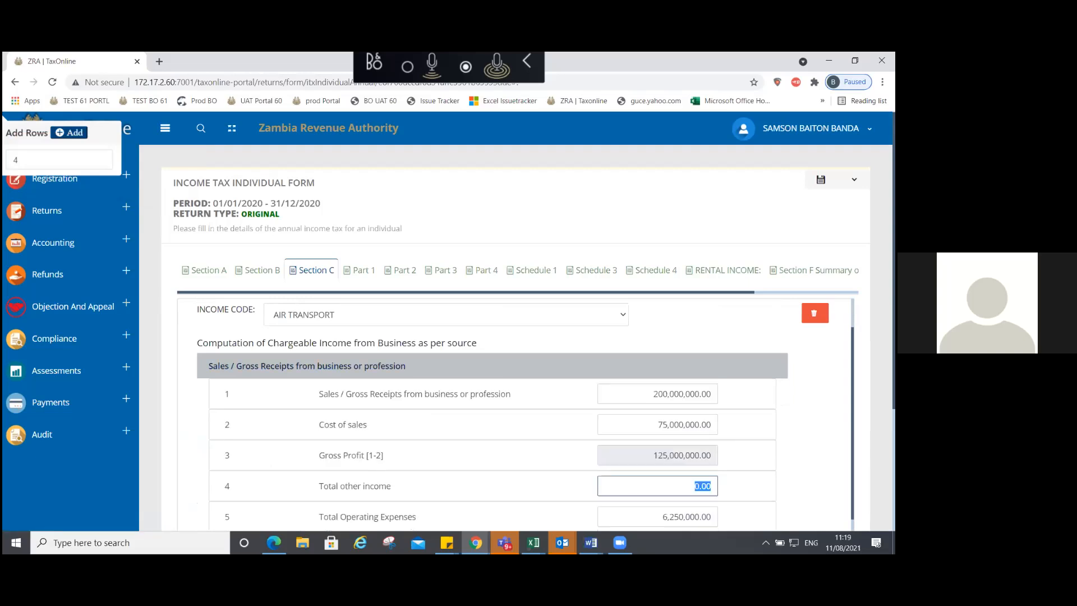
text(4,000,000.00)
click(527, 365)
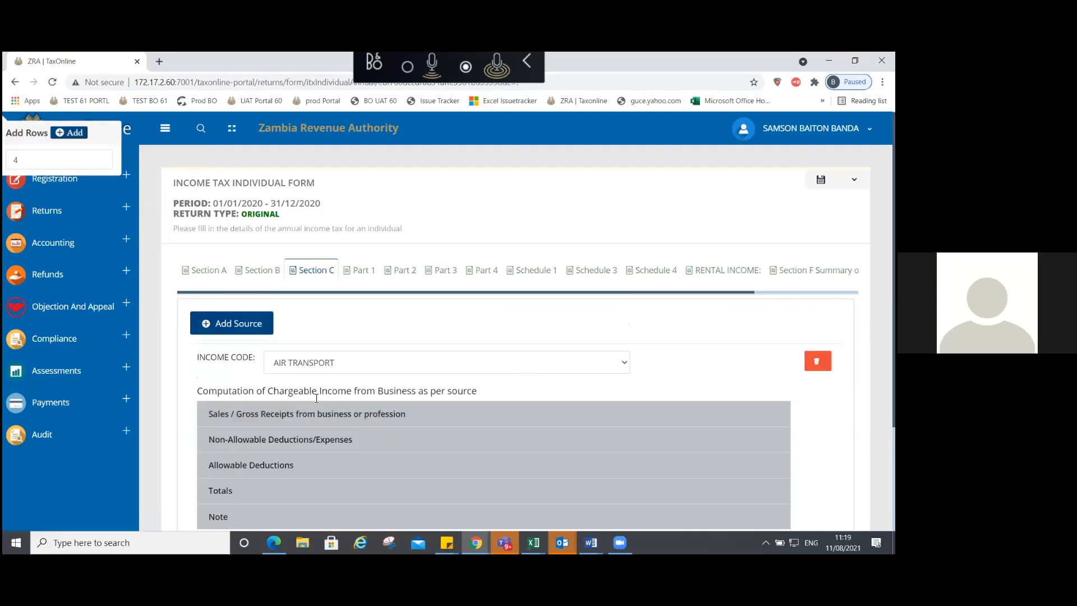
Step: Expand the AIR TRANSPORT Non-Allowable Deductions/Expenses section
scroll(581, 386, down, 1)
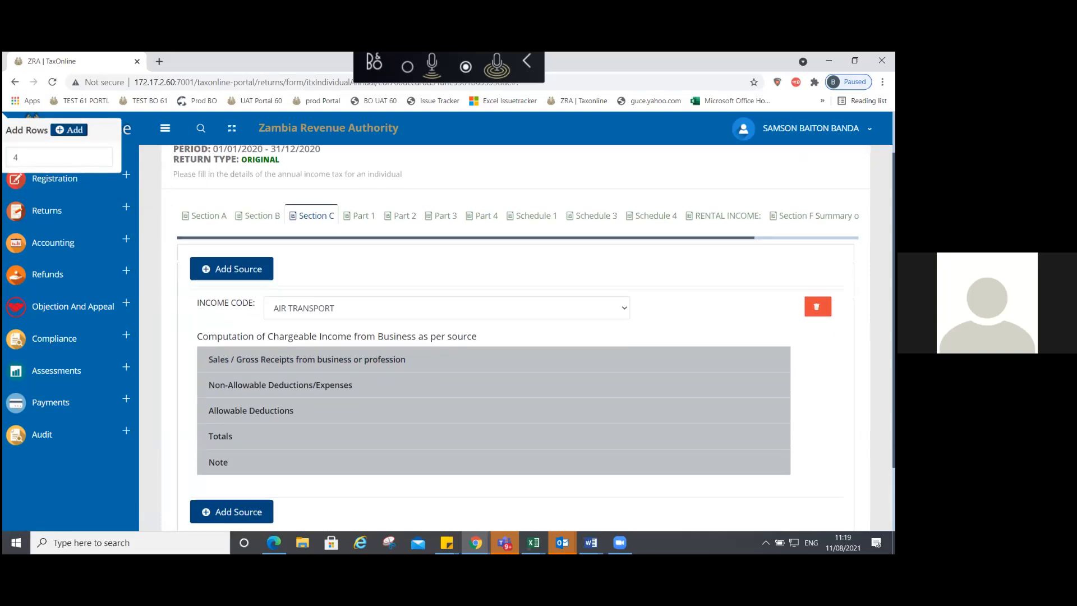
scroll(517, 337, down, 1)
scroll(304, 339, down, 2)
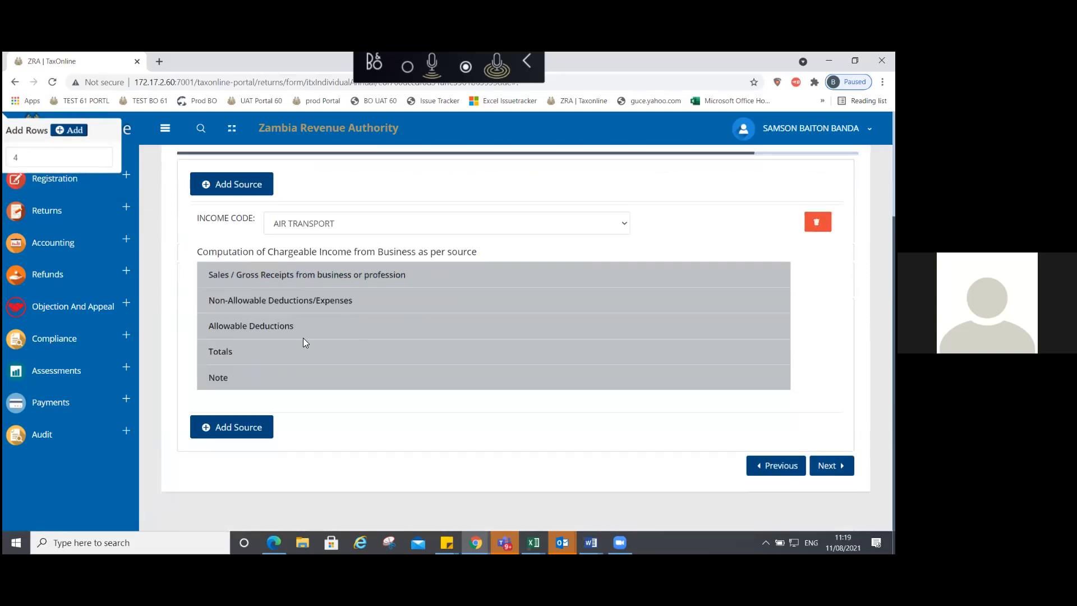
click(303, 337)
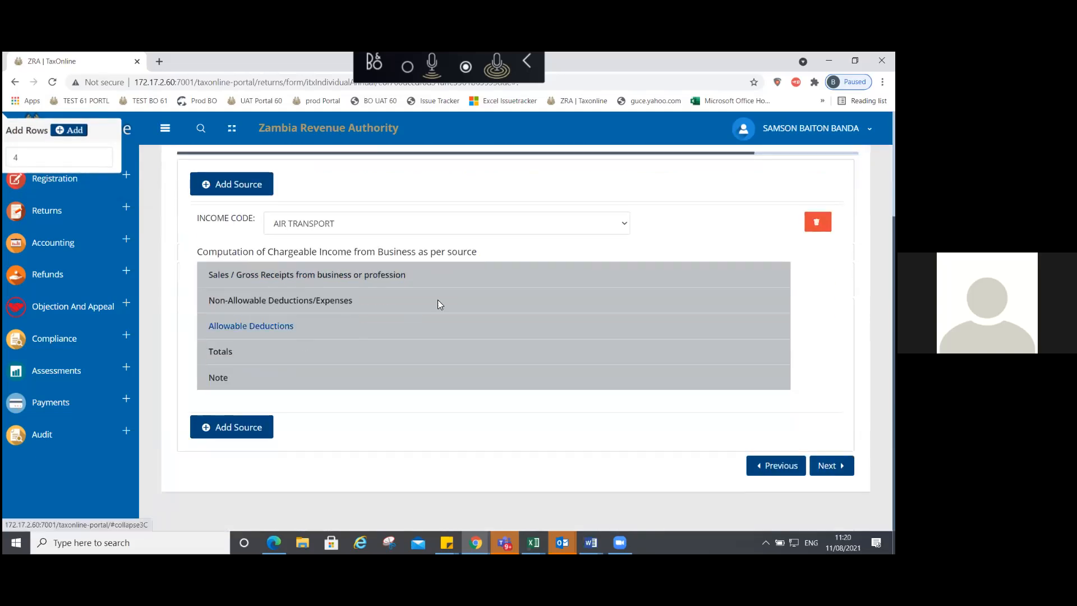
click(518, 319)
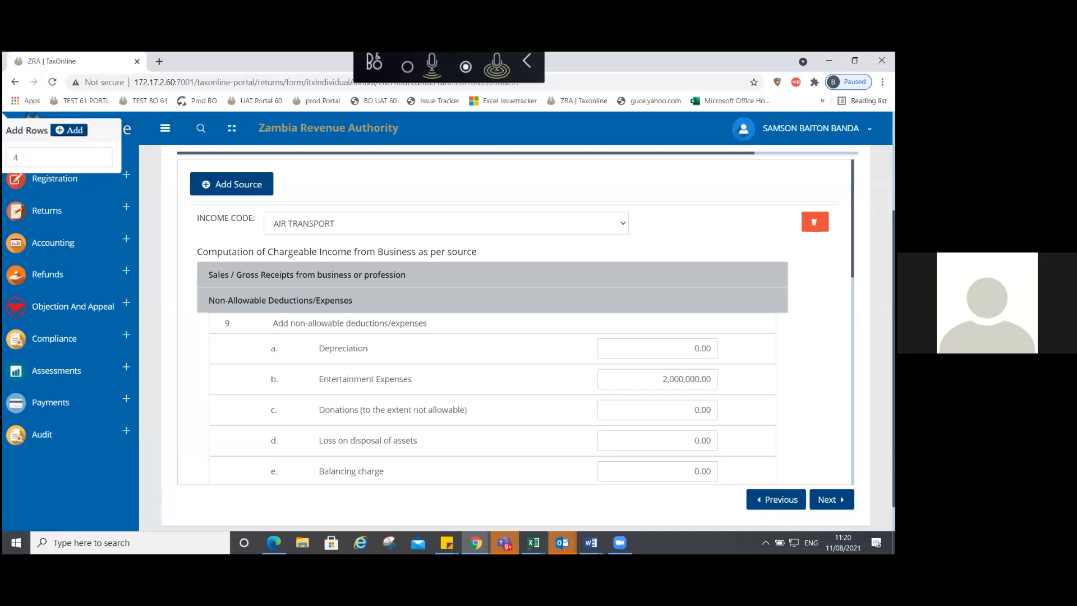
scroll(515, 322, down, 1)
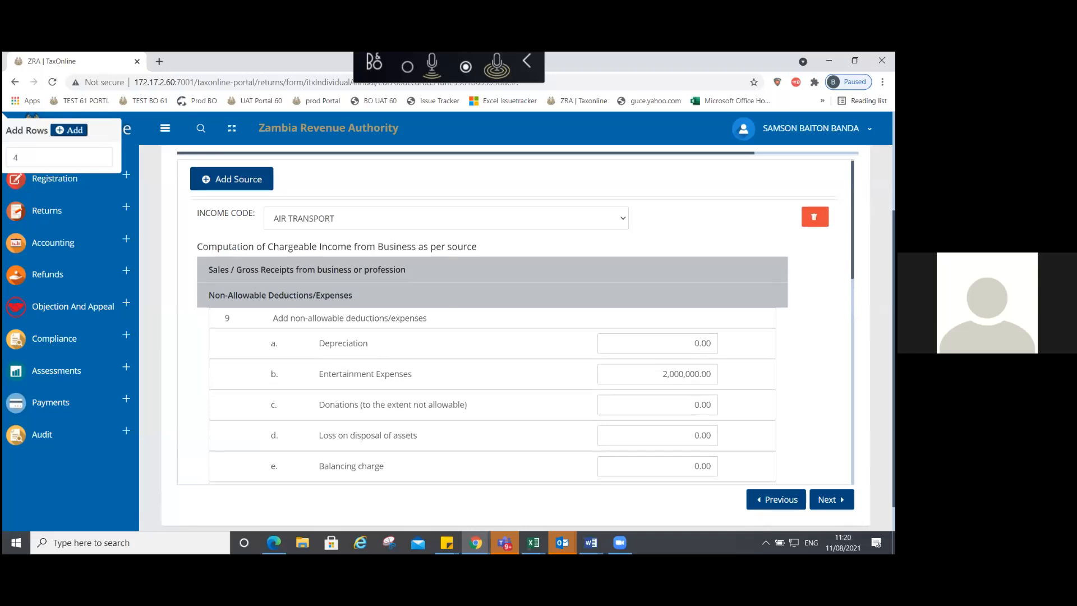
scroll(516, 322, down, 6)
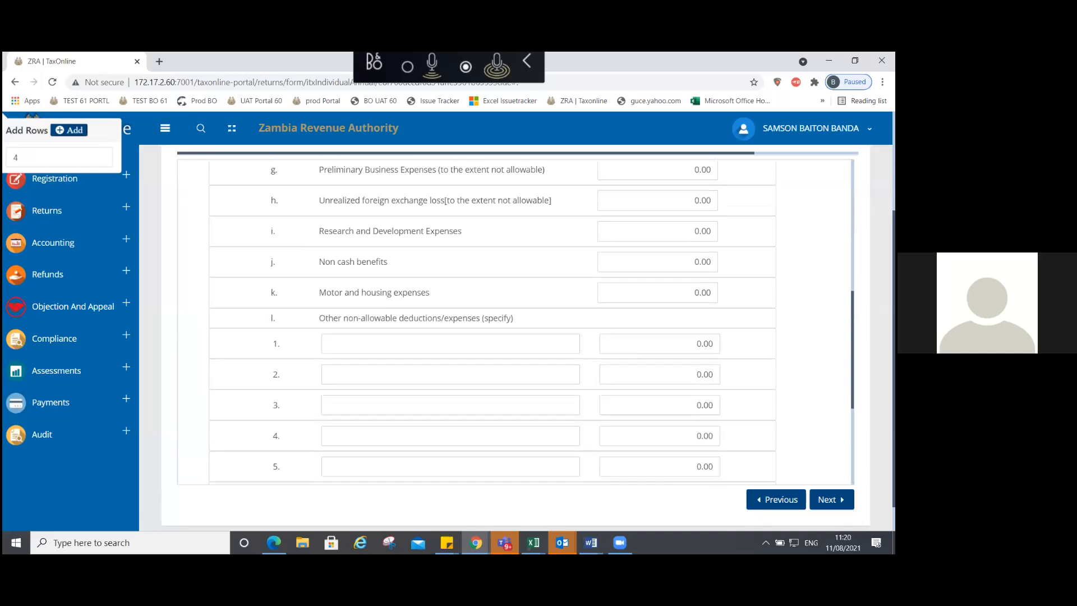
scroll(480, 335, down, 3)
Step: Enter Rent as other non-allowable deduction item 1 with its amount left at 0
text(Rent)
key(Tab)
text(4000)
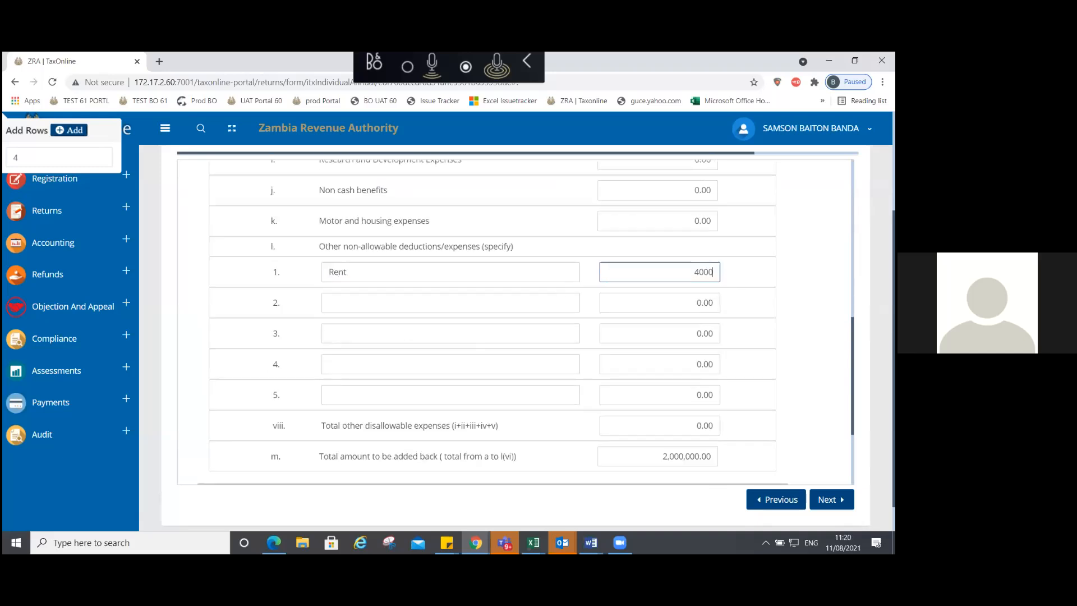
key(BackSpace)
key(BackSpace)
key(BackSpace)
key(BackSpace)
text(0)
scroll(533, 314, up, 1)
scroll(533, 322, up, 3)
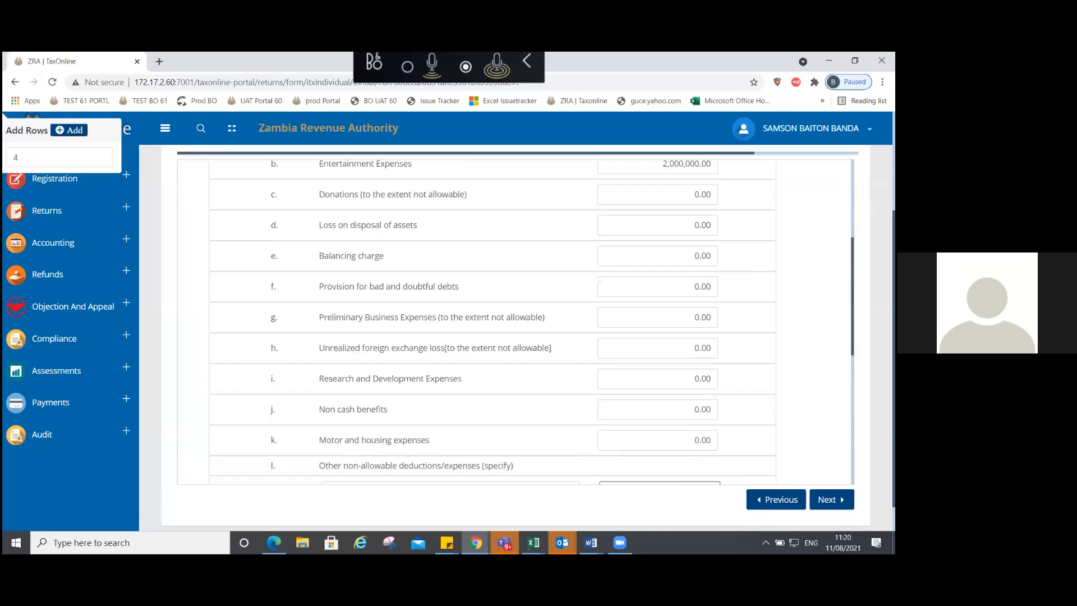
scroll(533, 322, up, 2)
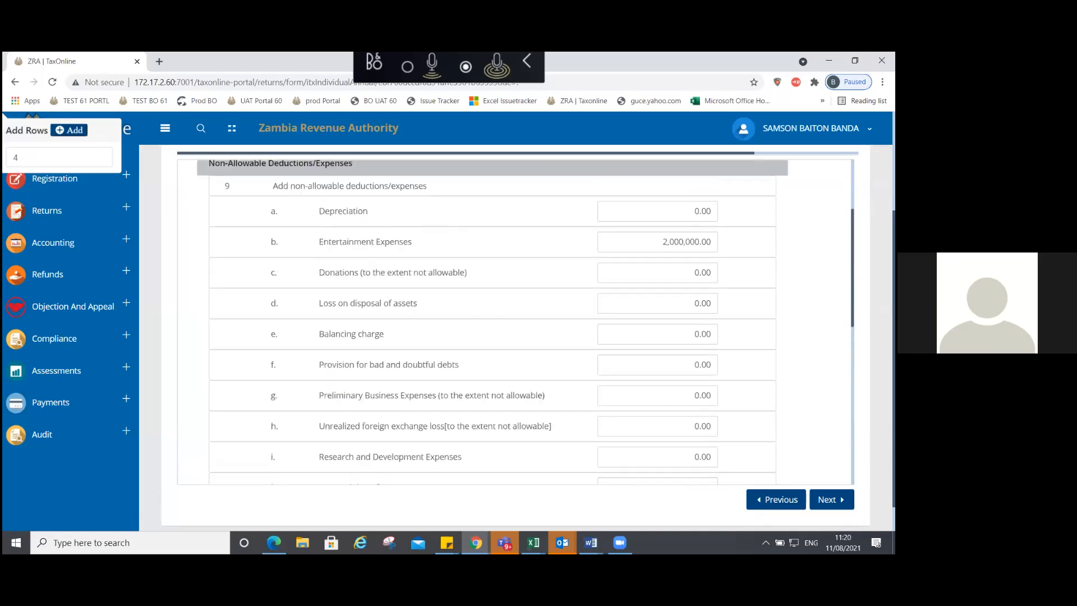
scroll(533, 323, up, 2)
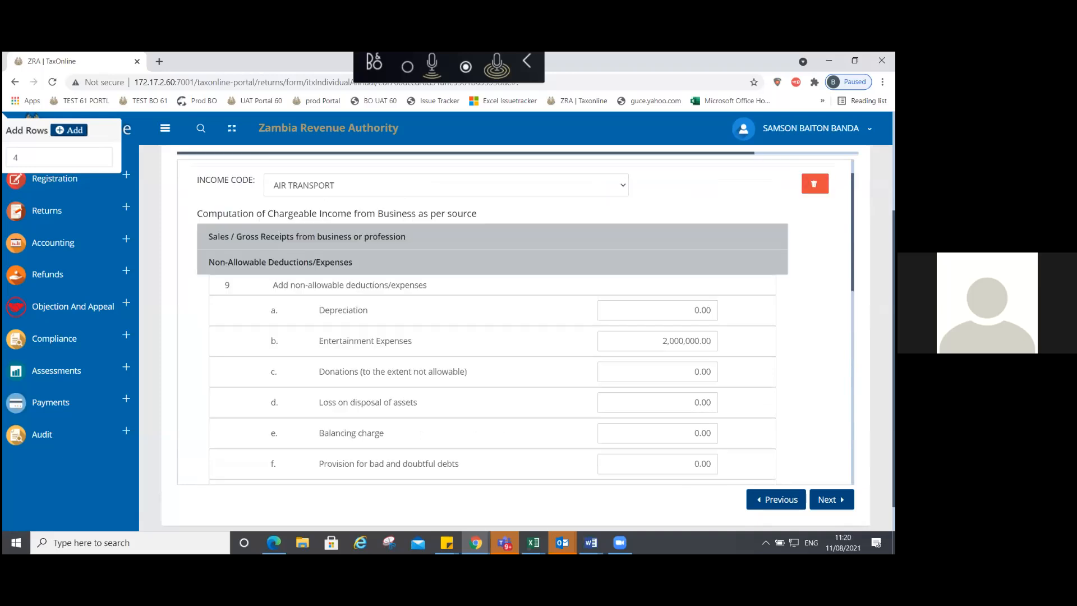
scroll(280, 286, up, 1)
Step: Add 'Rent taxed on other schedule' at 4,000,000.00 as item g row 2, and check Totals
click(275, 279)
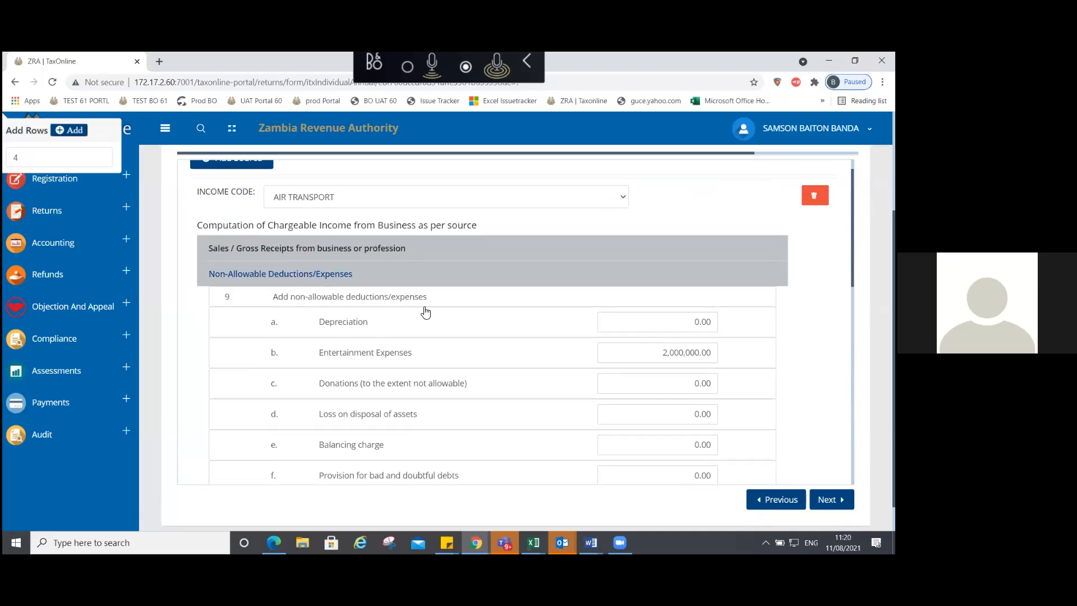
click(260, 326)
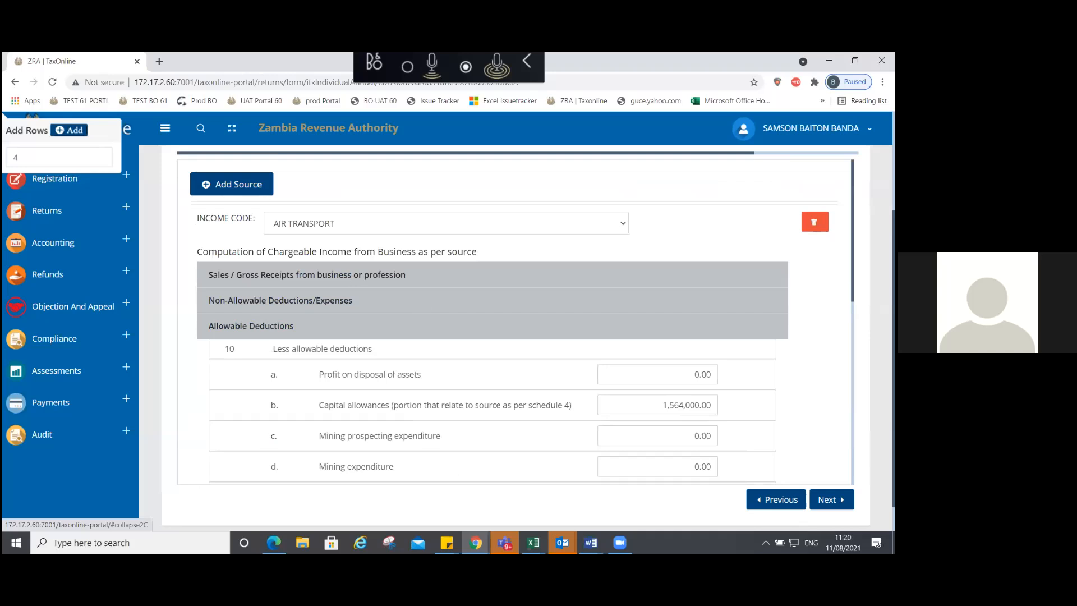
scroll(344, 289, down, 6)
click(344, 285)
text(Rent)
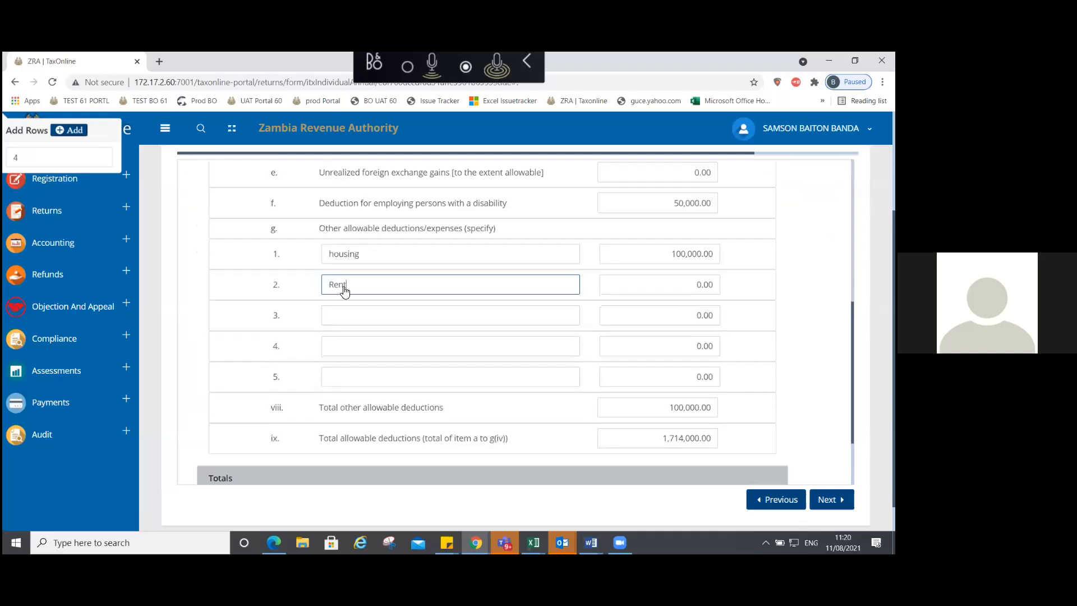
text( taxed on other schedule)
key(Tab)
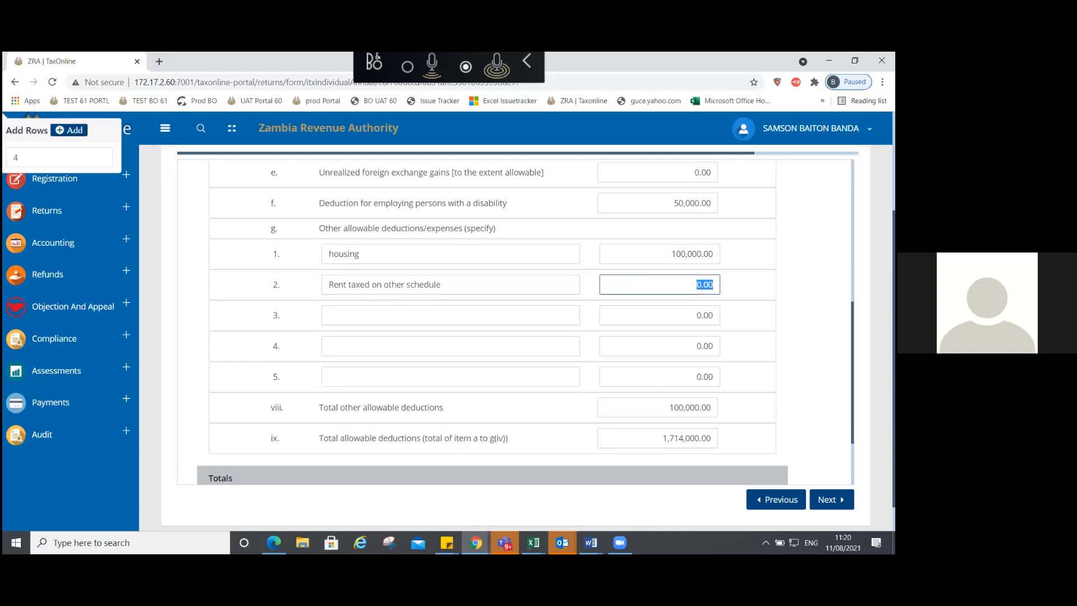
text(4000000)
key(Tab)
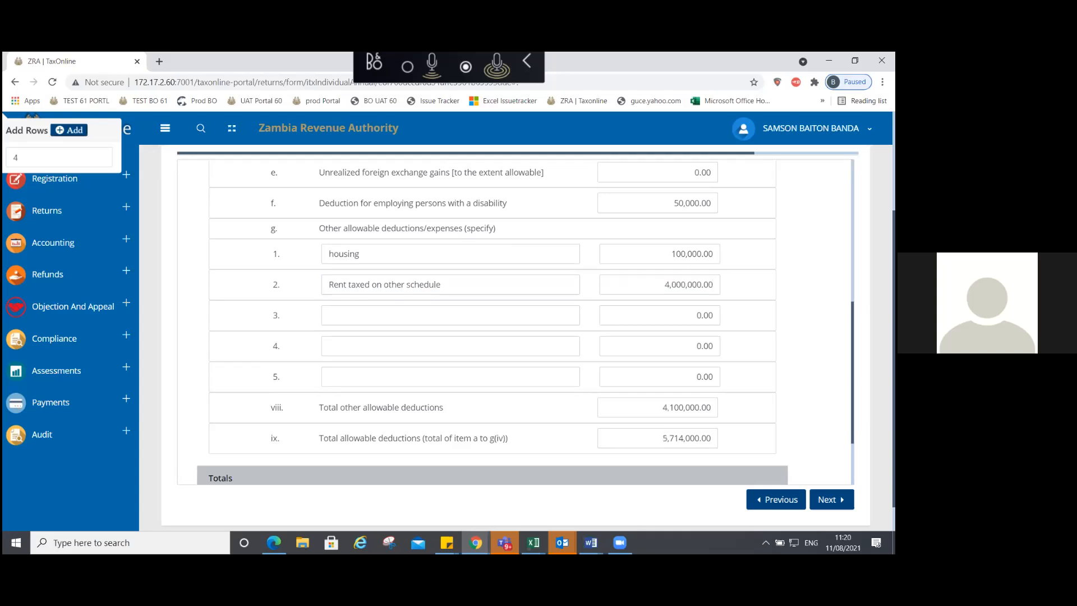
click(625, 474)
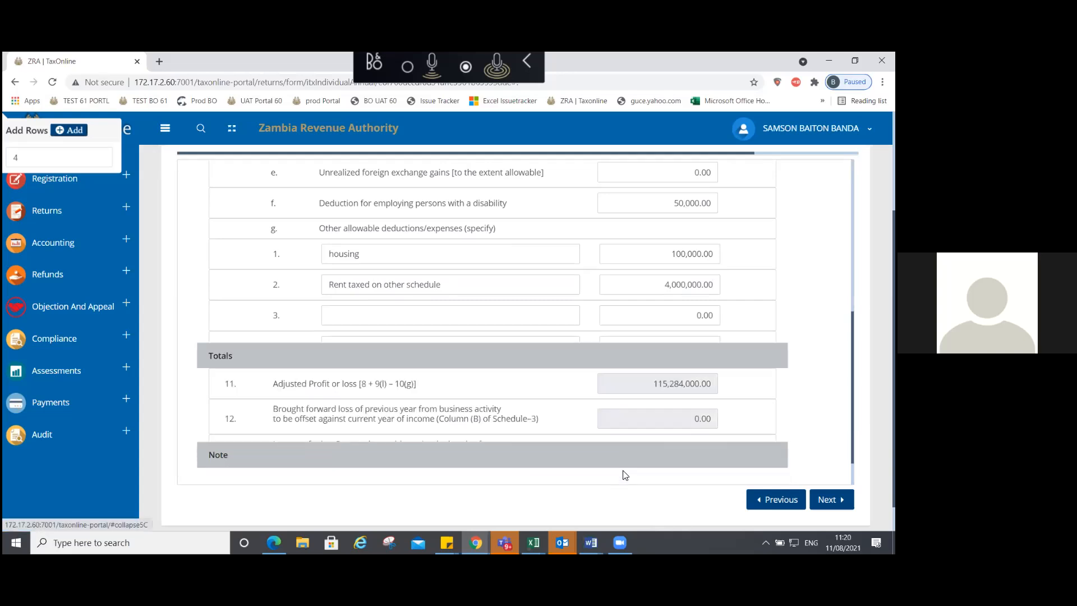
Step: Advance through Part 4, Schedules 1, 3 and 4, and Rental Income to Return Uploads
scroll(625, 475, down, 3)
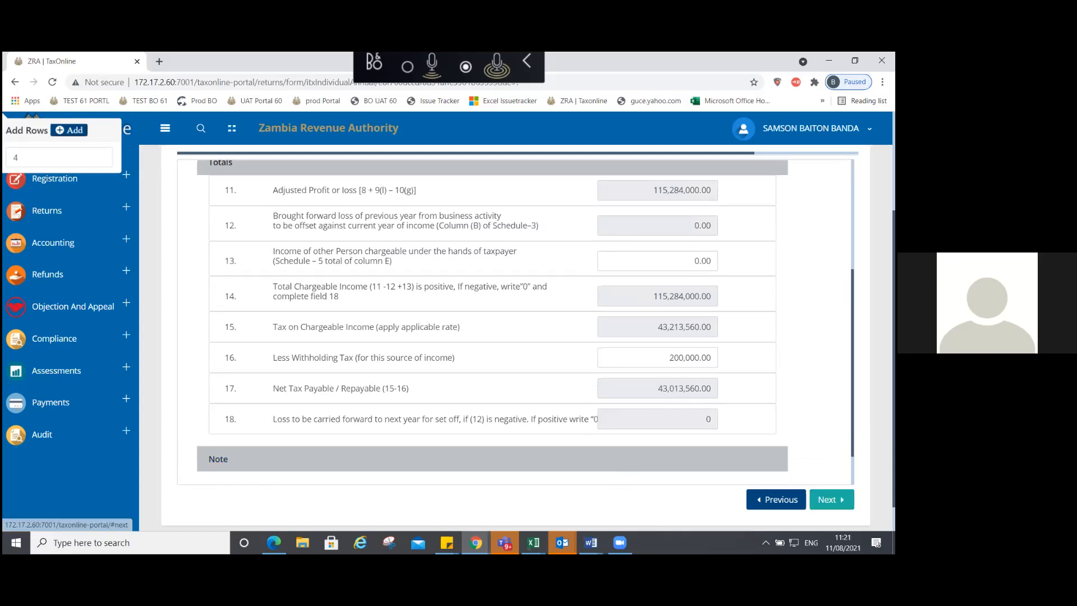
click(831, 499)
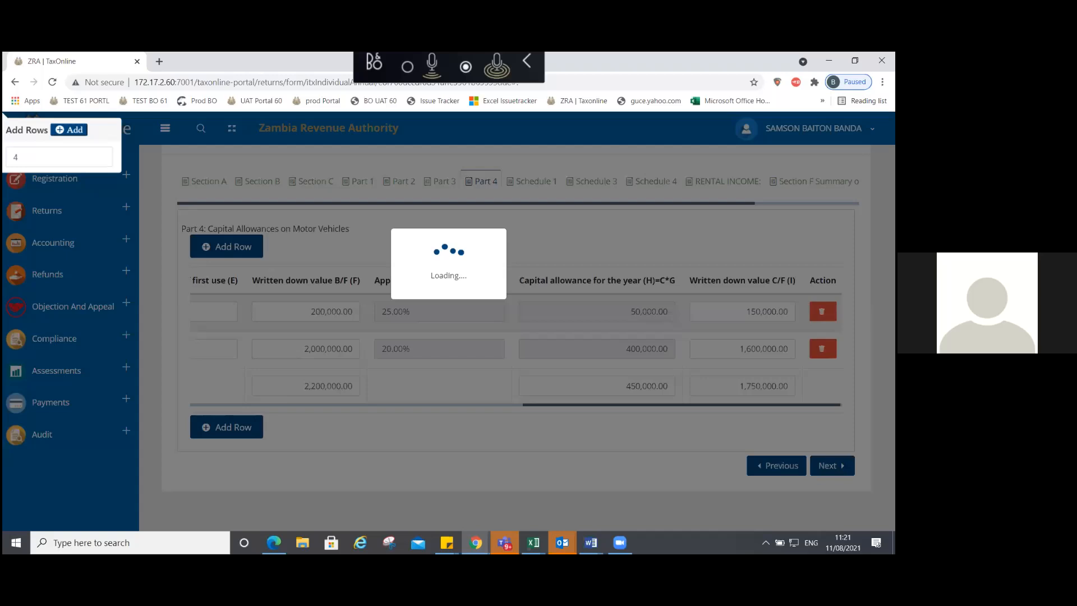
click(833, 466)
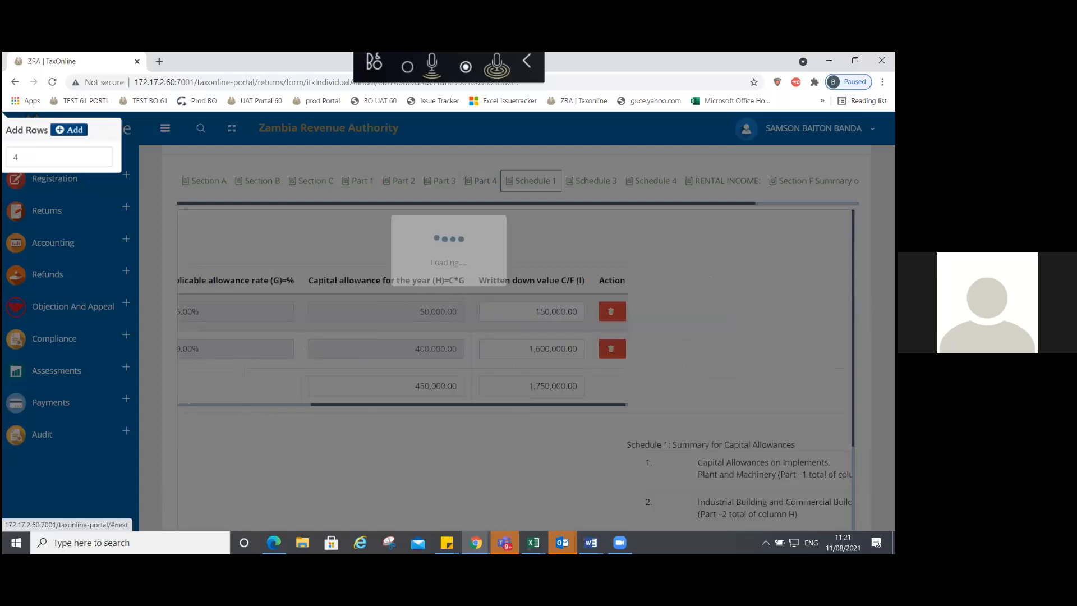
click(833, 465)
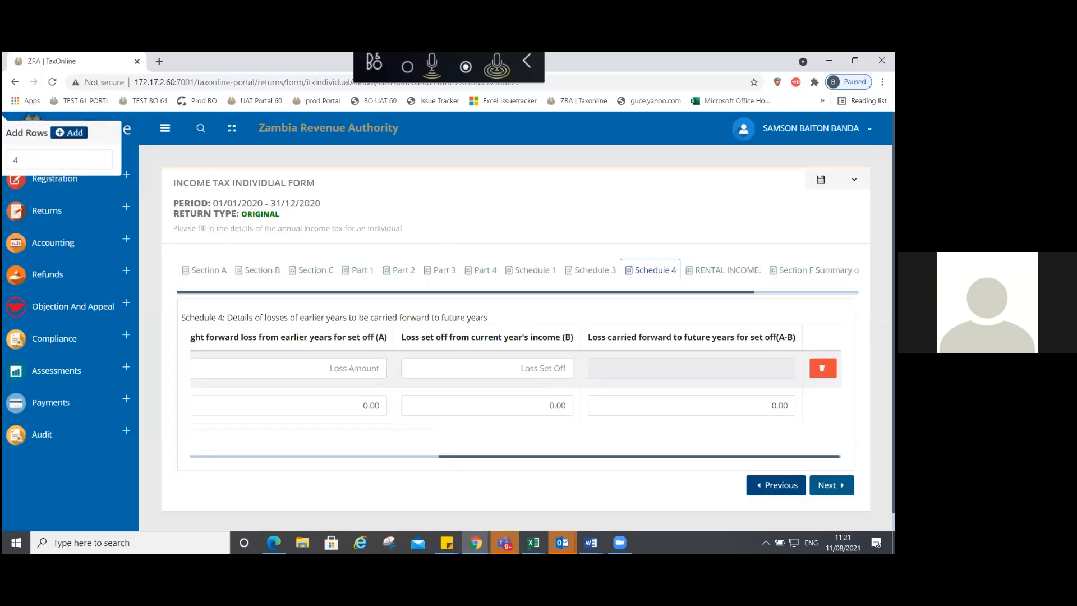
click(833, 485)
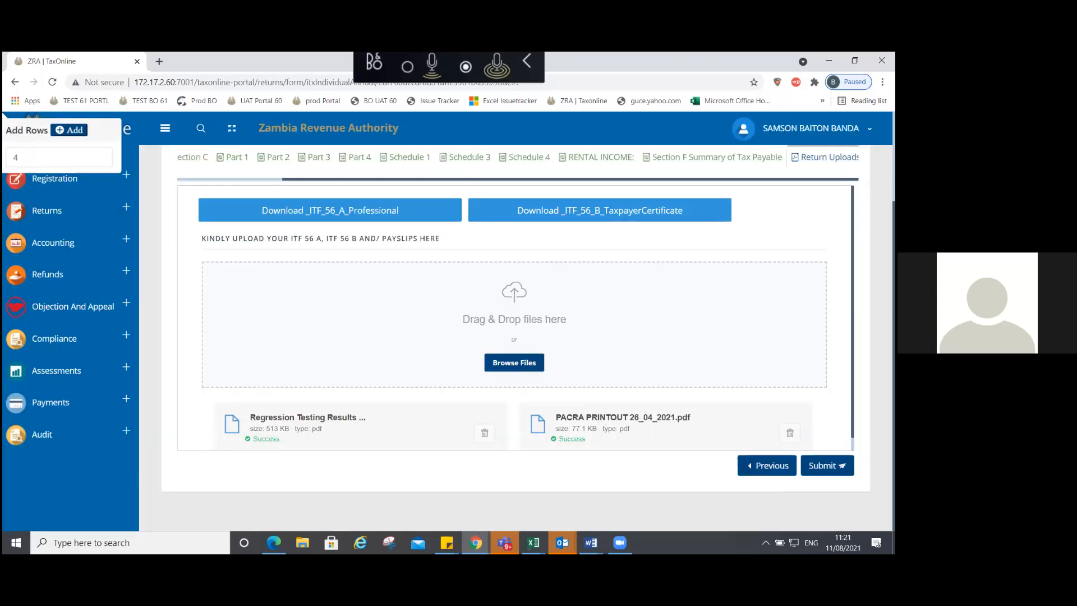
Step: Submit the 2020 return and view its acknowledgement receipt
click(827, 471)
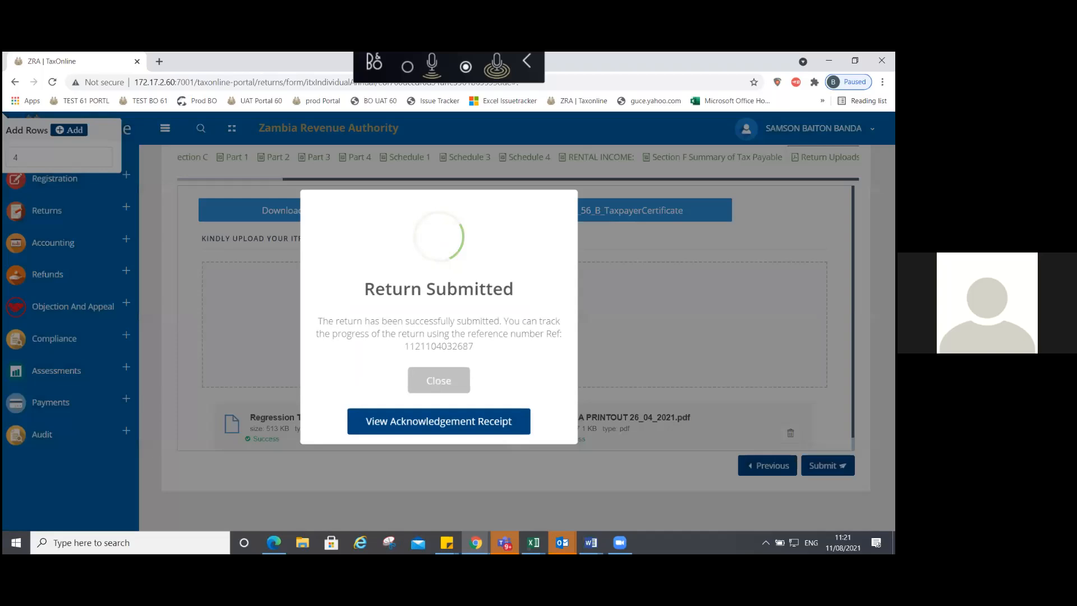
click(434, 425)
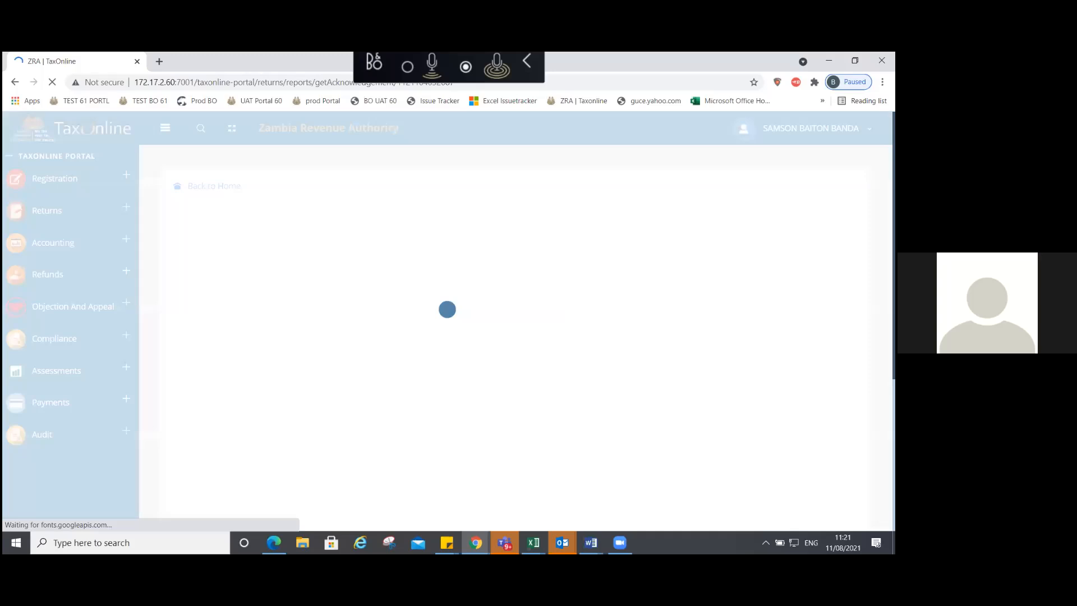
Step: Scroll through the receipt PDF, then open Accounting > Account Statement
scroll(597, 379, down, 2)
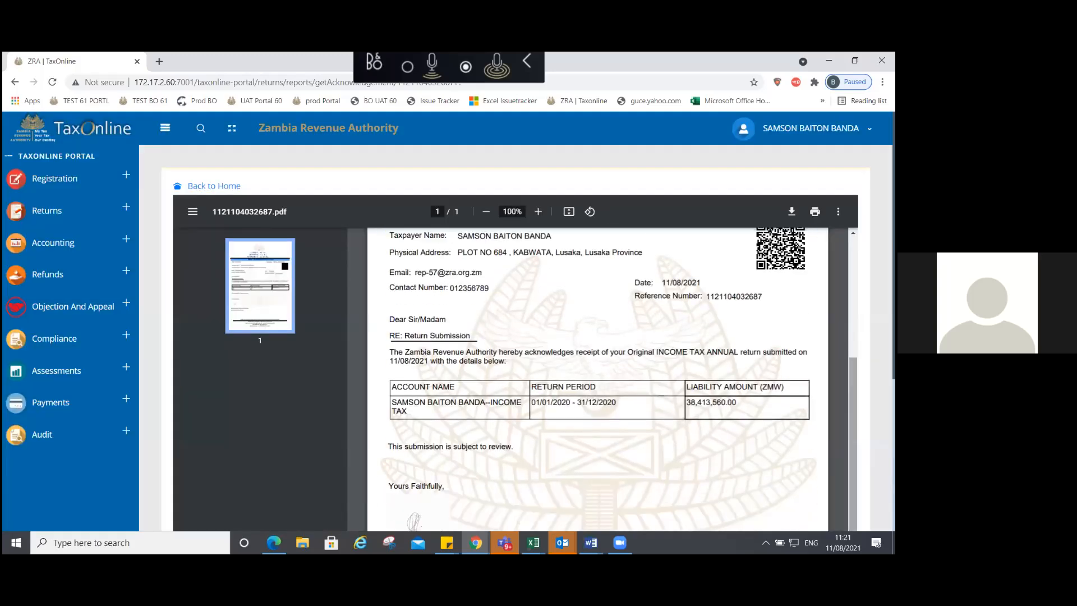
scroll(597, 380, up, 3)
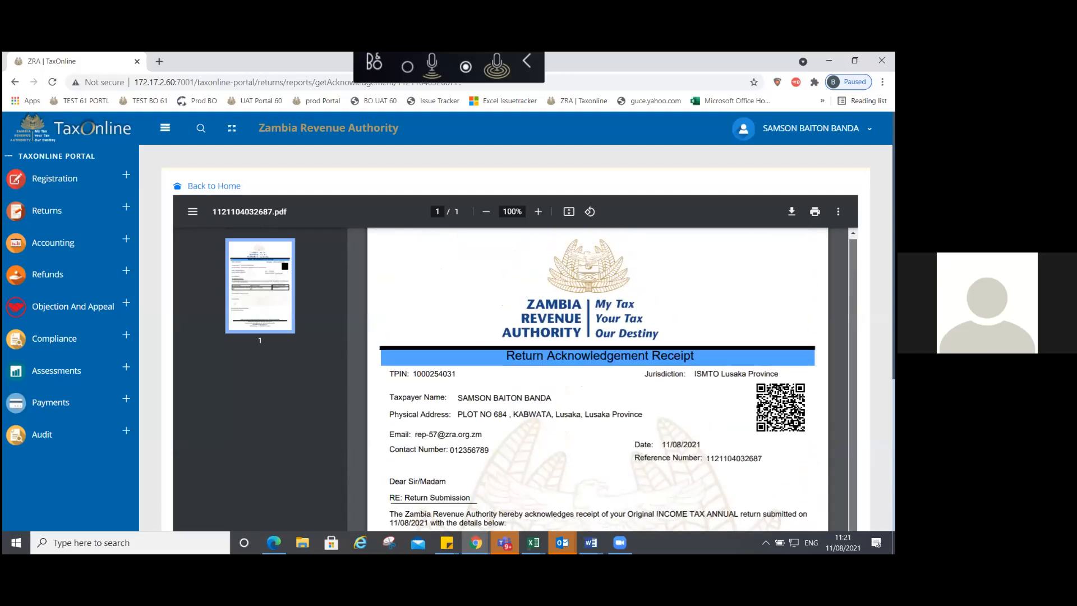
click(53, 243)
click(58, 274)
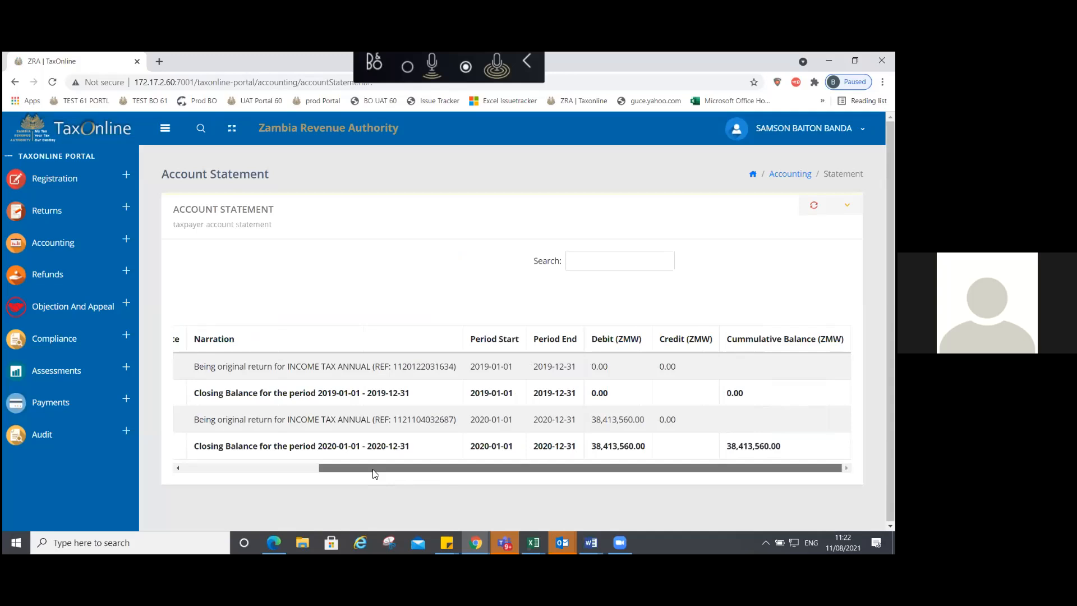
Step: Scroll the account statement table sideways and expand the Payments menu
drag(375, 474, 624, 455)
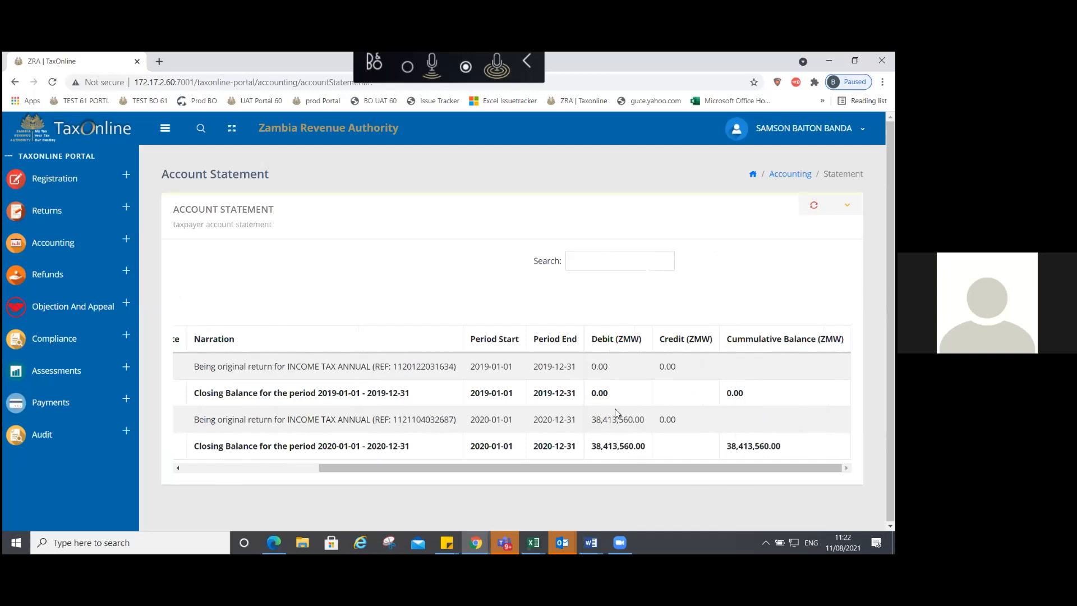
click(51, 402)
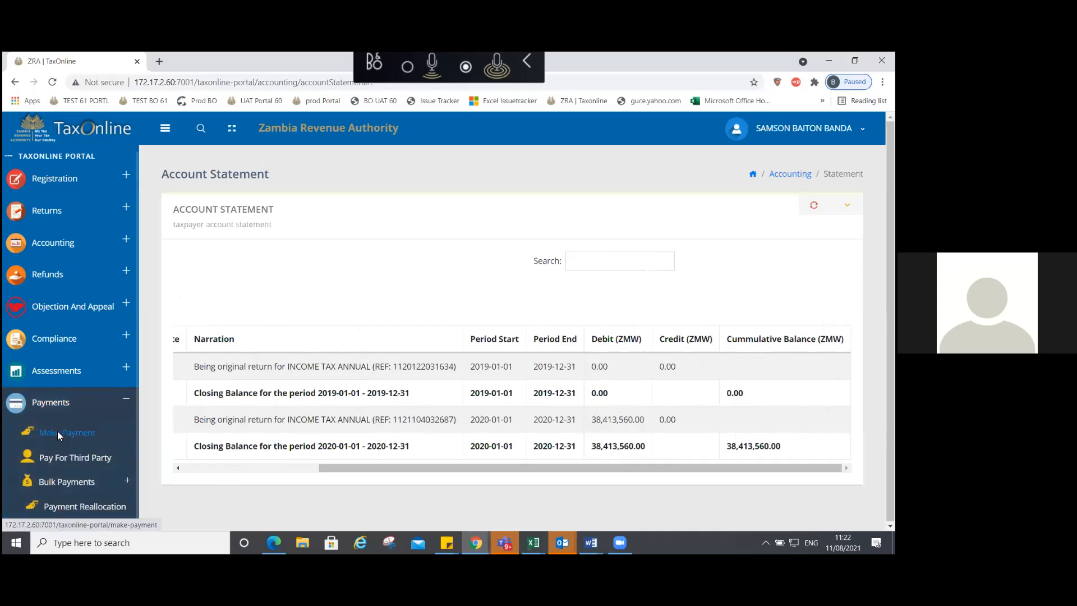
Step: Start an advance payment on the income tax account for 2020 Quarter 1
click(58, 431)
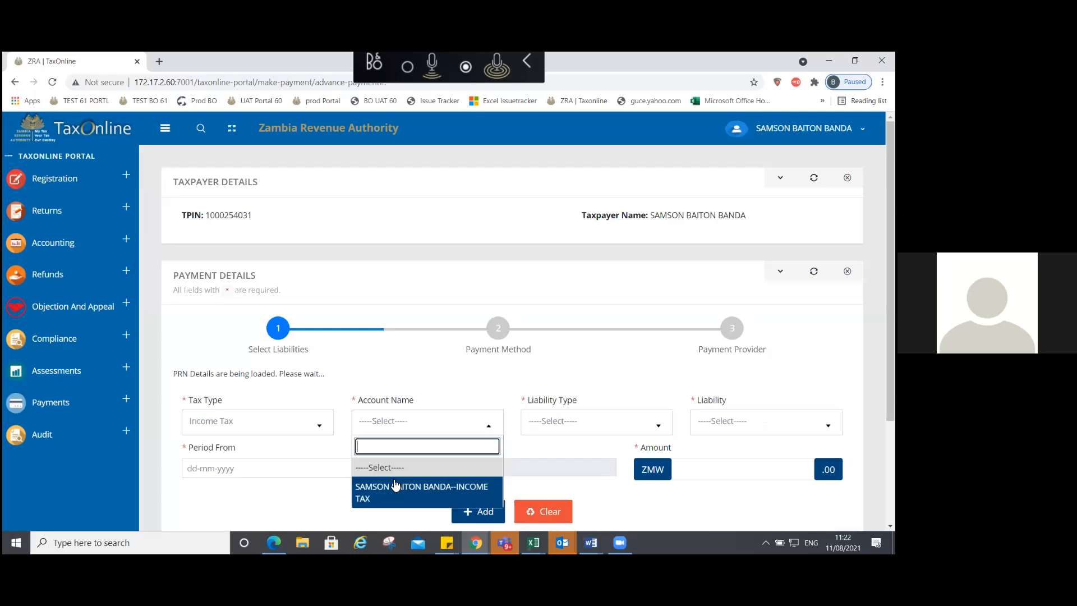
click(397, 486)
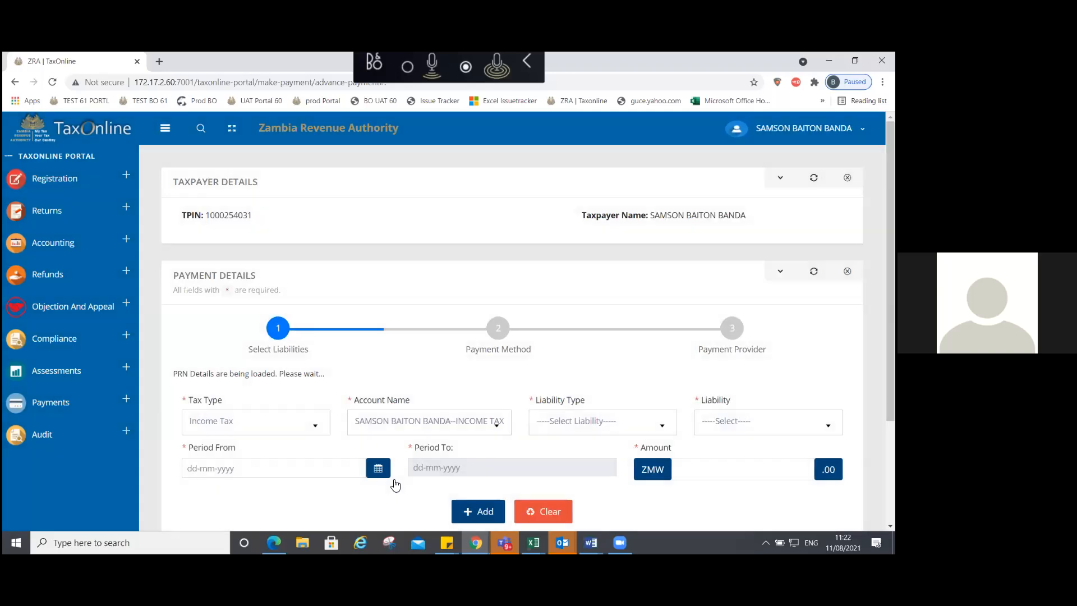
click(275, 346)
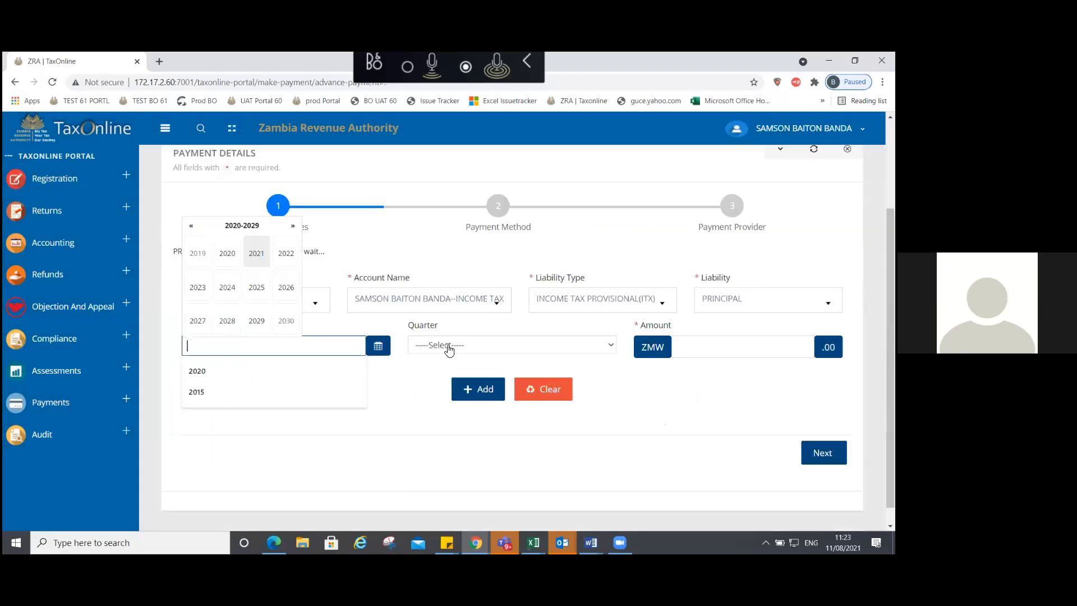
text(2020)
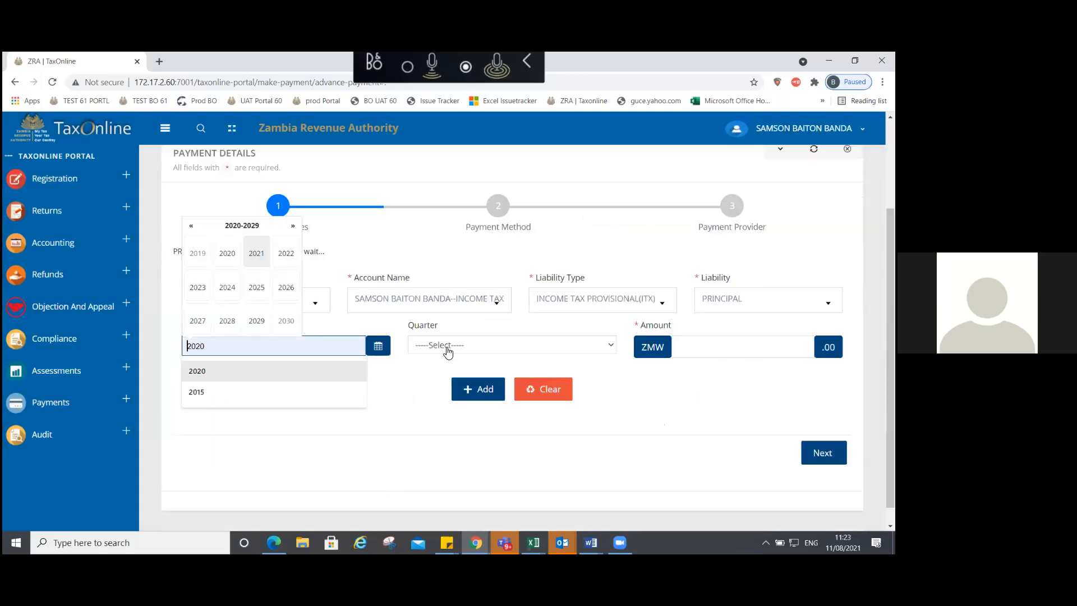
click(449, 345)
click(441, 368)
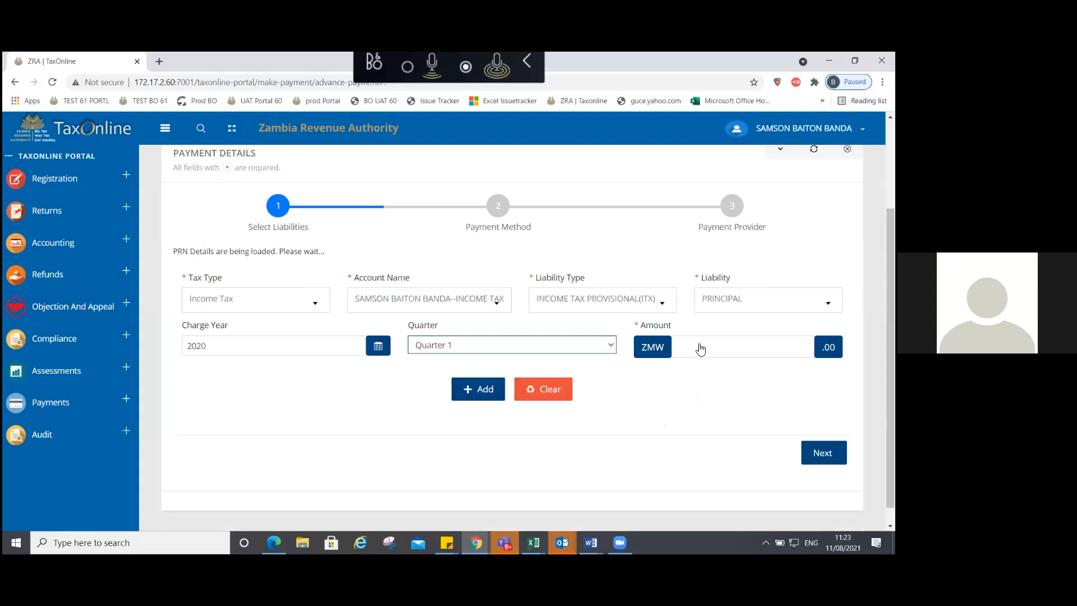
Step: Enter 30,000,000.00 as the amount and add the liability line to the table
click(701, 349)
text(3000000)
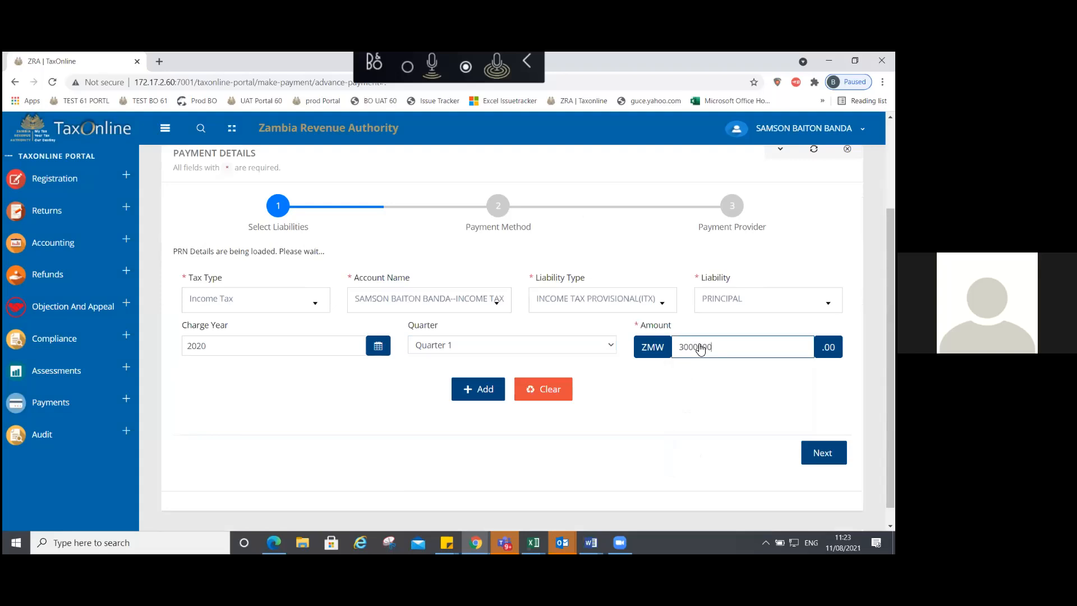
click(728, 366)
click(714, 350)
text(000,)
click(703, 393)
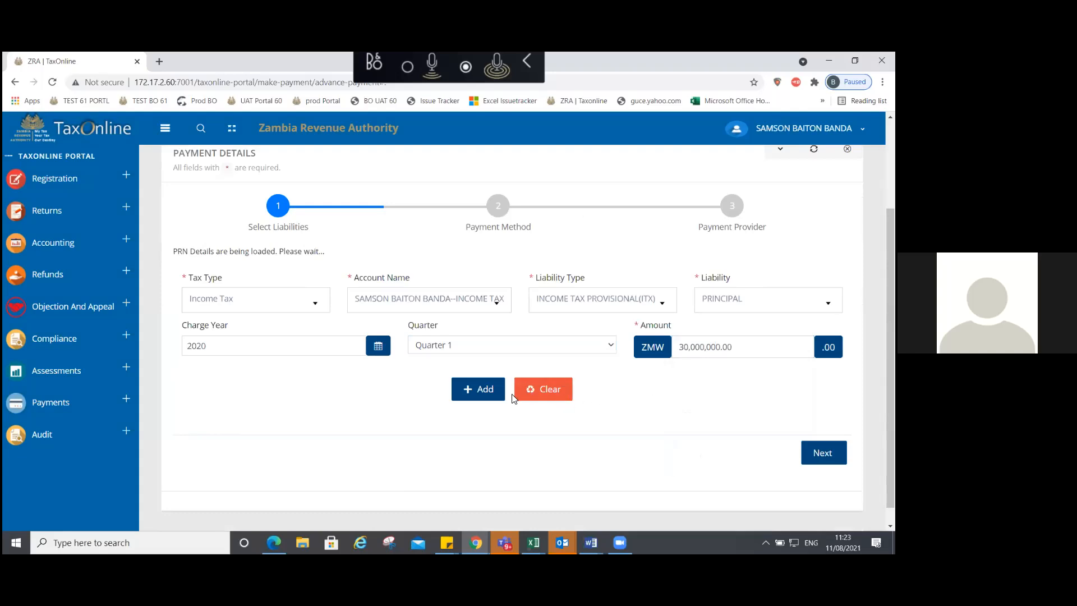
click(478, 386)
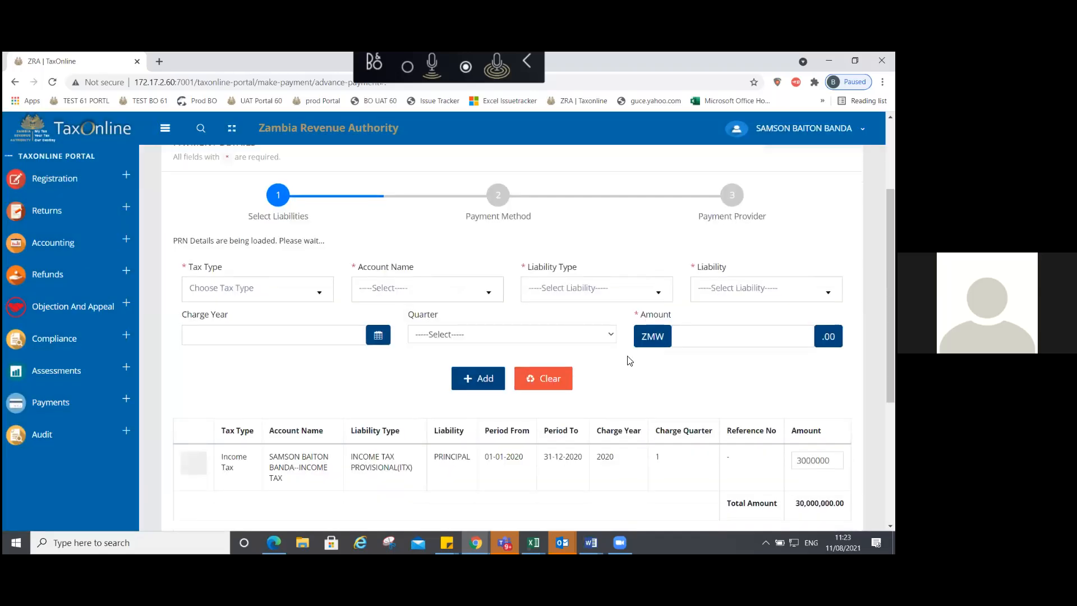
Step: Fill in an Income Tax INCOME TAX PROVISIONAL (ITX) PRINCIPAL liability of 10,000,000.00 for Quarter 2
click(269, 292)
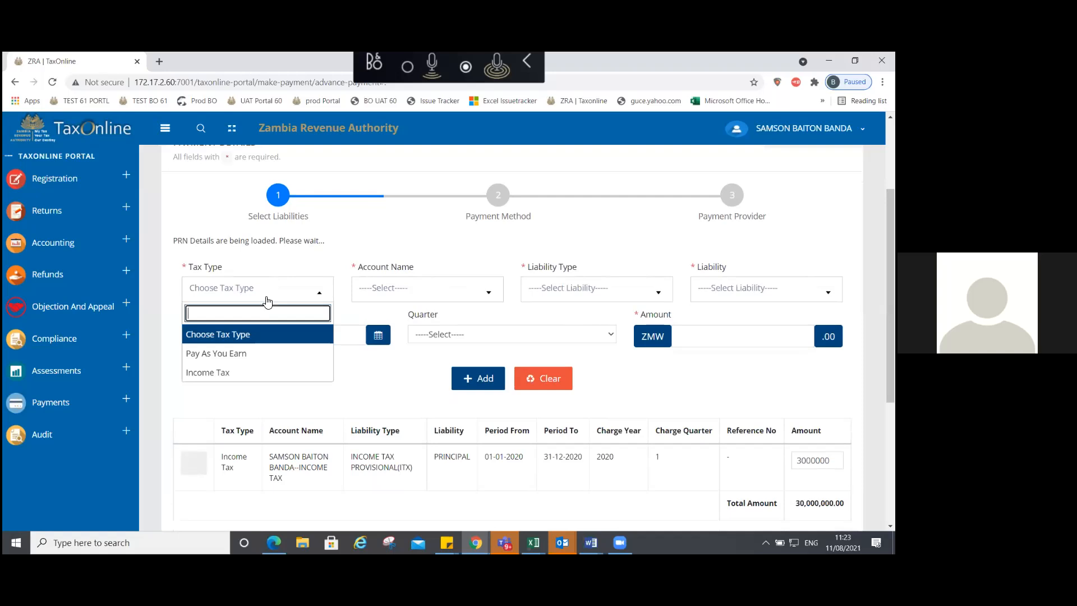
click(213, 372)
click(396, 298)
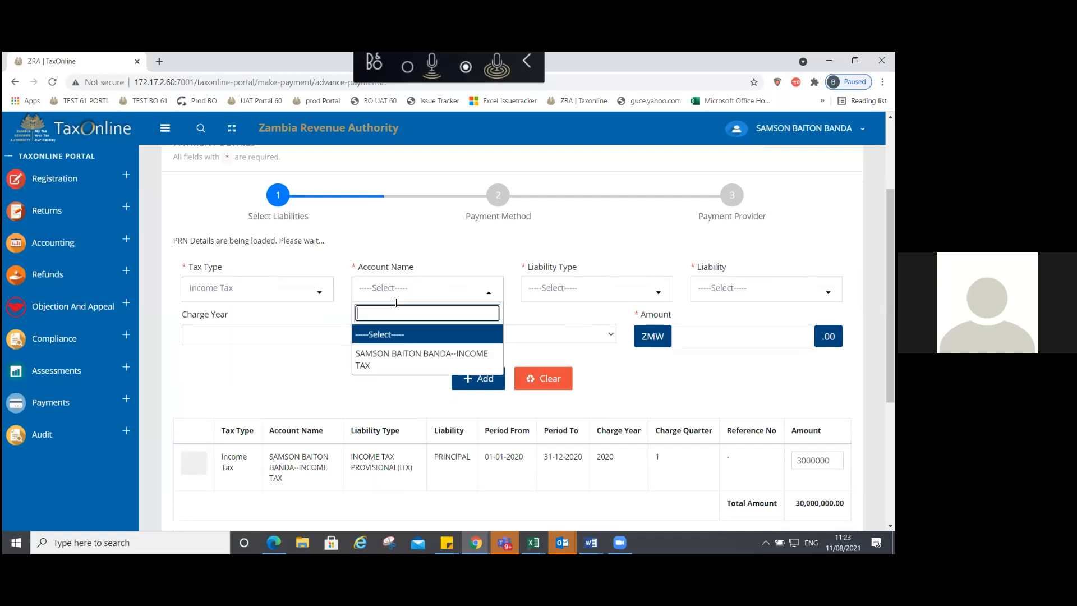
click(400, 353)
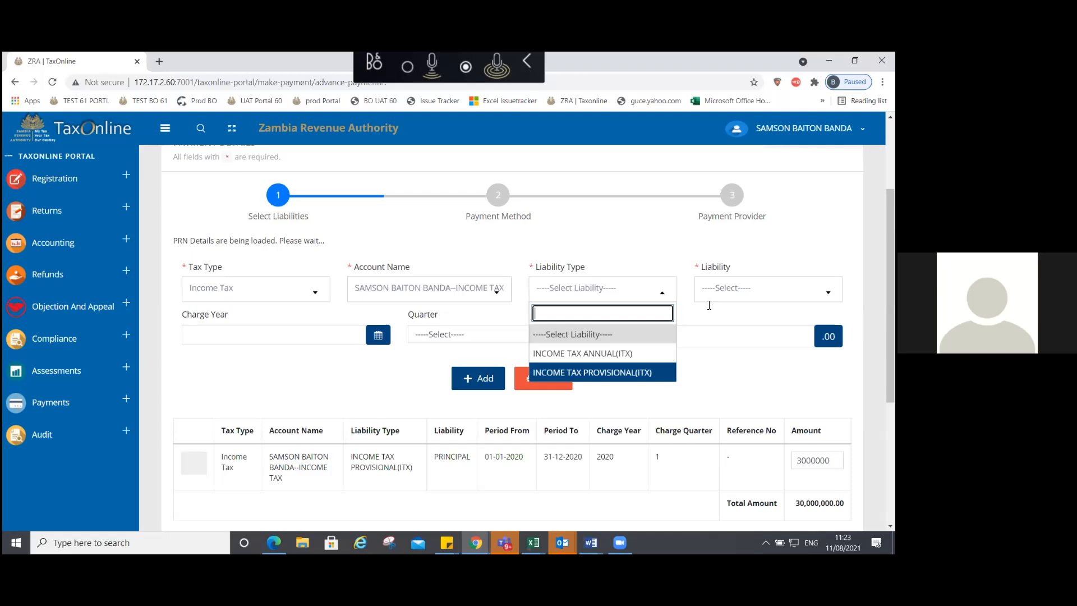
key(Return)
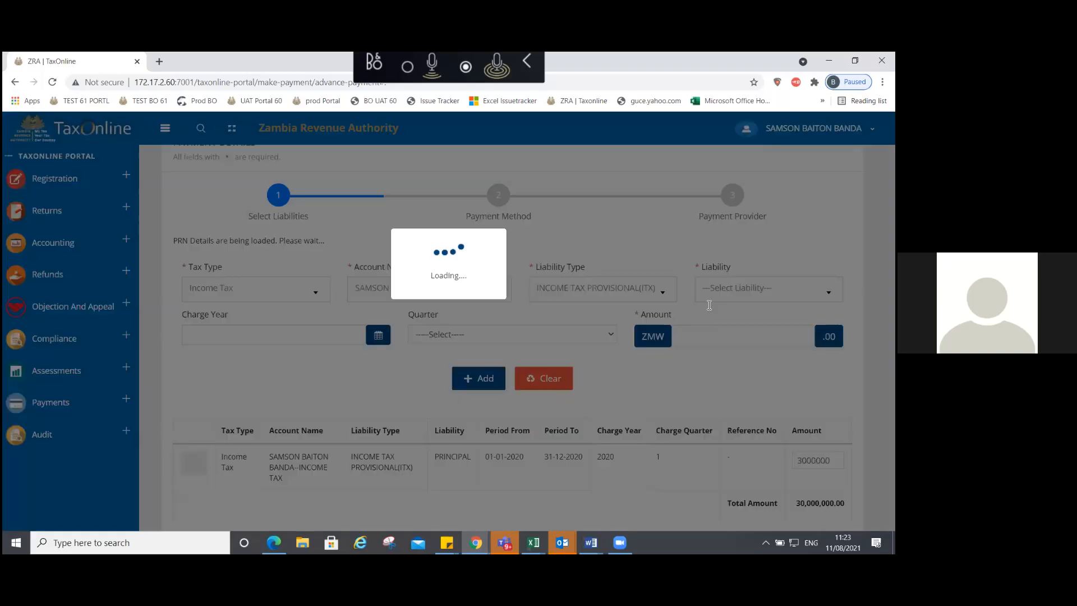
click(709, 298)
click(695, 339)
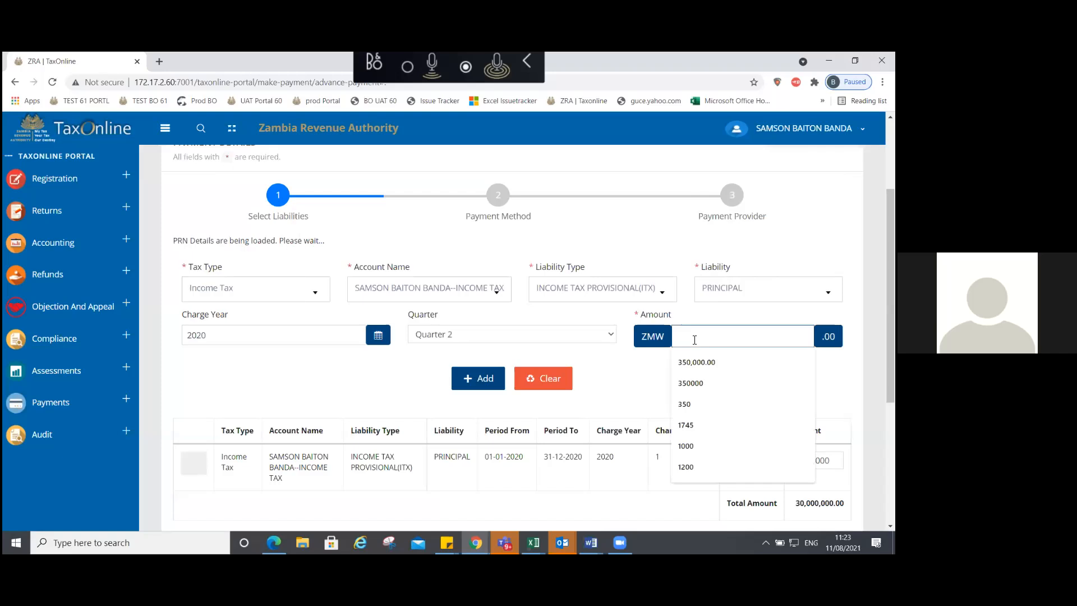
text(10000000)
click(683, 386)
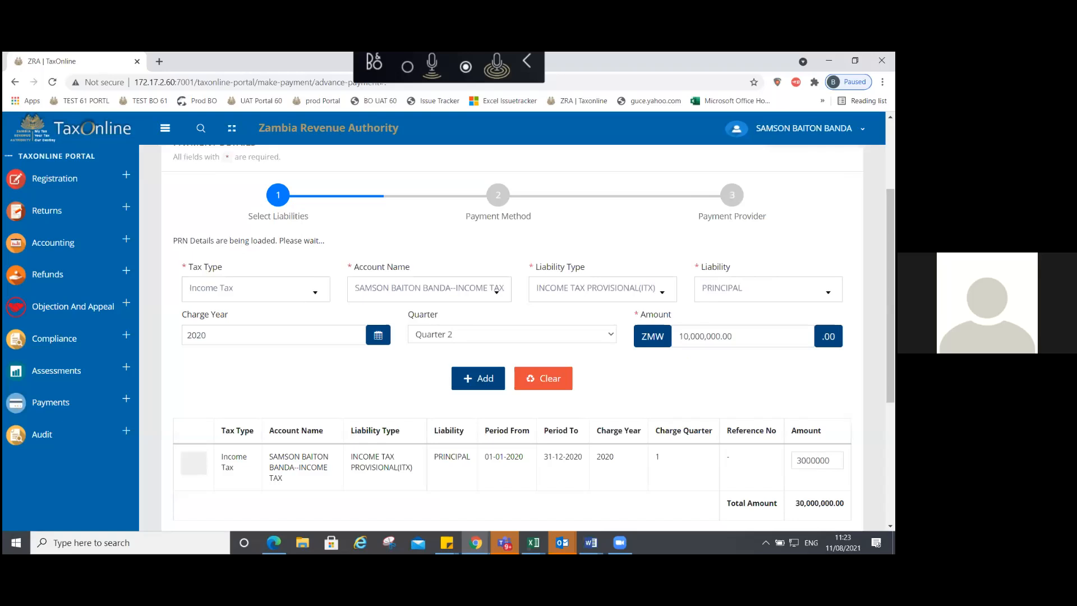
Step: Try adding the duplicate Quarter 2 line, dismiss the refusal error, and move on to PRN generation
click(482, 377)
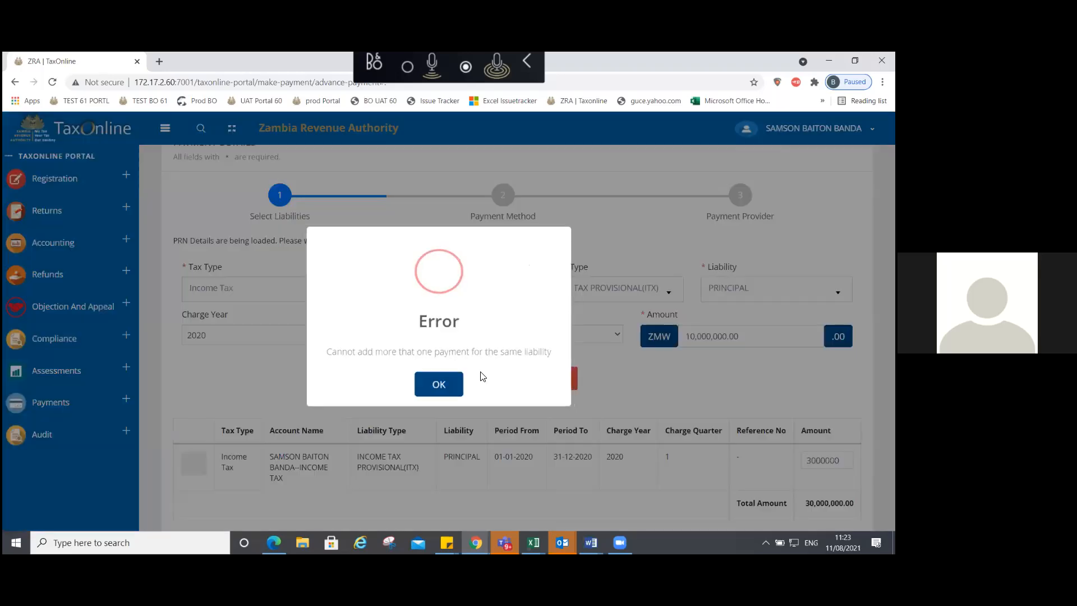
click(439, 386)
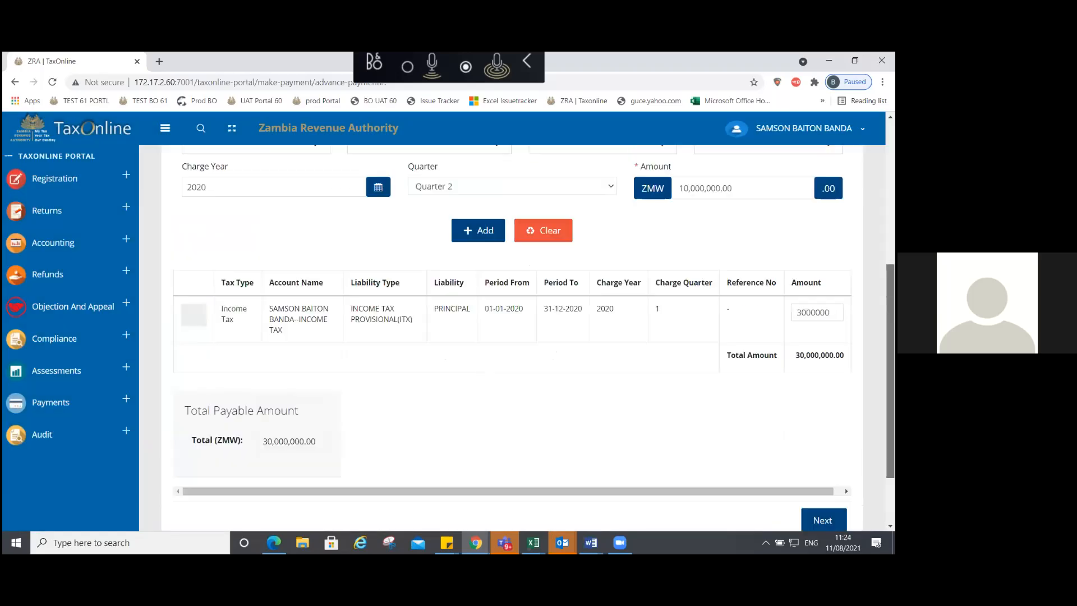
scroll(512, 338, up, 2)
scroll(512, 337, down, 4)
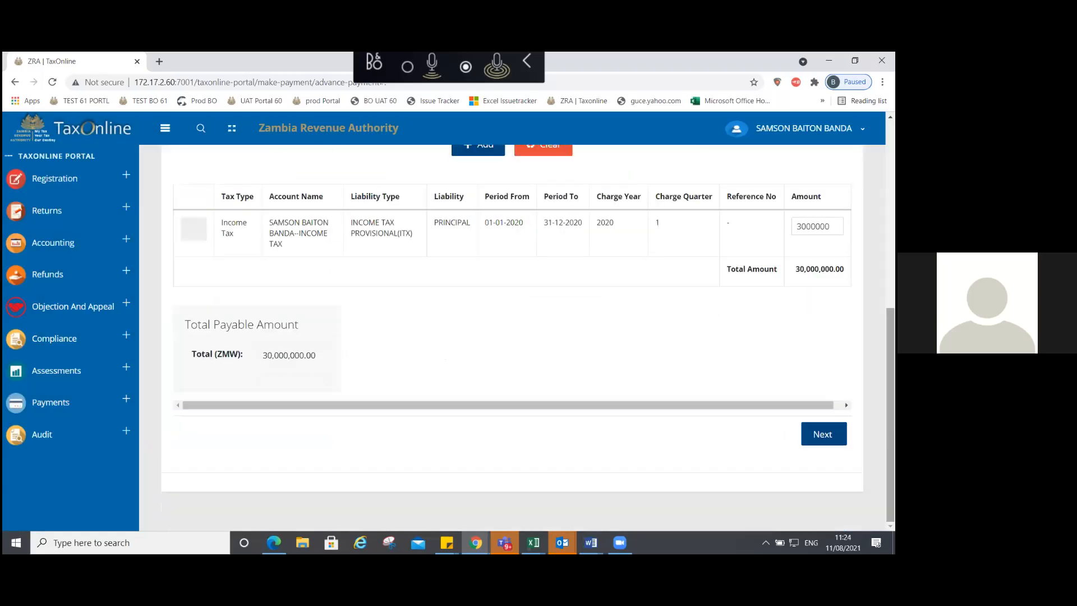
click(823, 434)
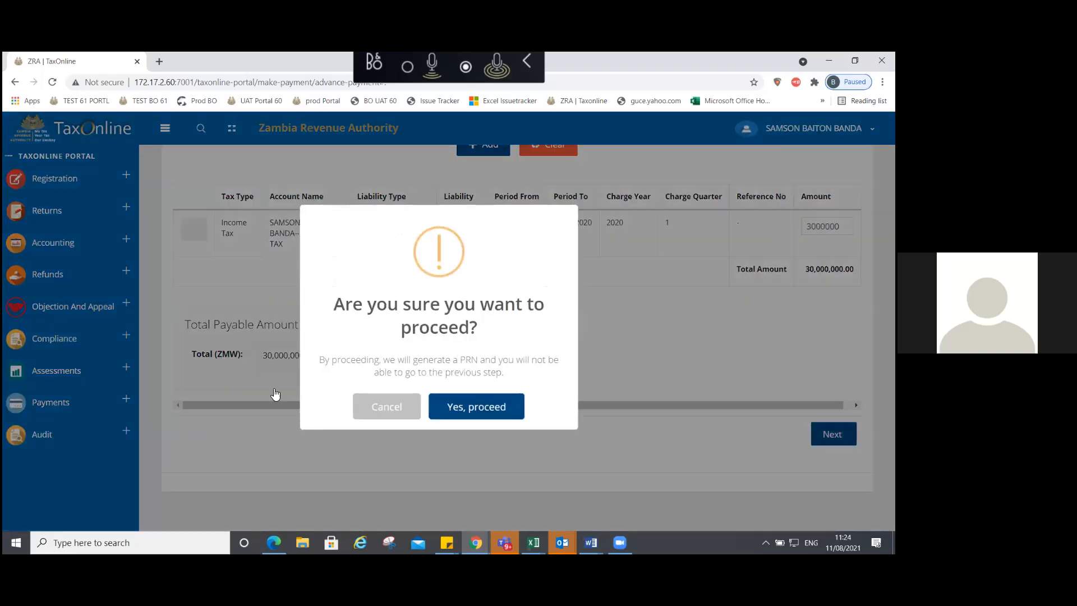
Step: Confirm generating the PRN for the 30,000,000.00 advance payment and complete the Payment Method step
click(476, 407)
click(272, 394)
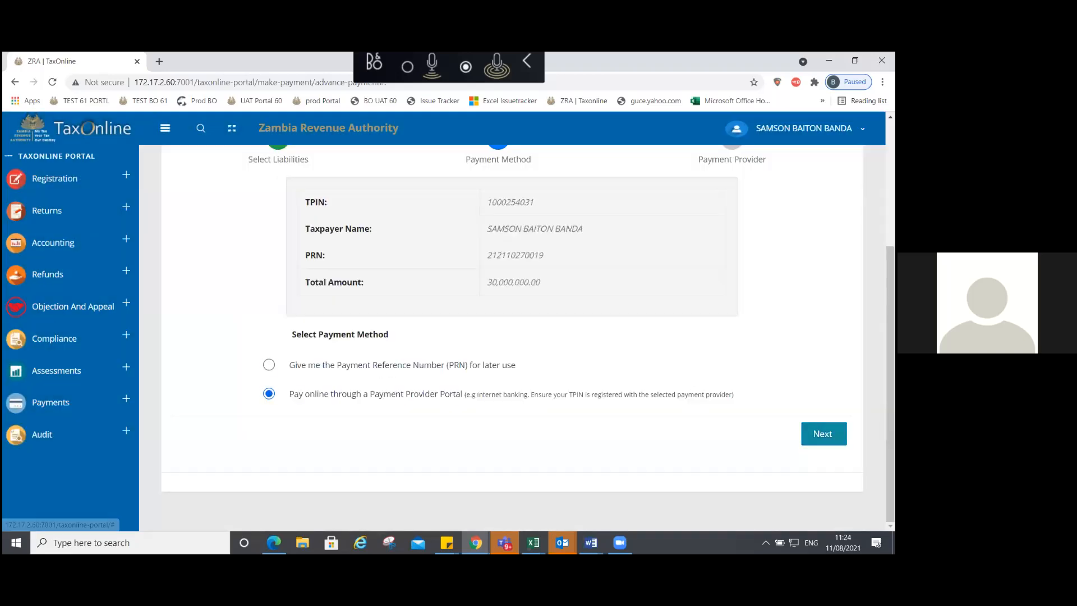
click(823, 434)
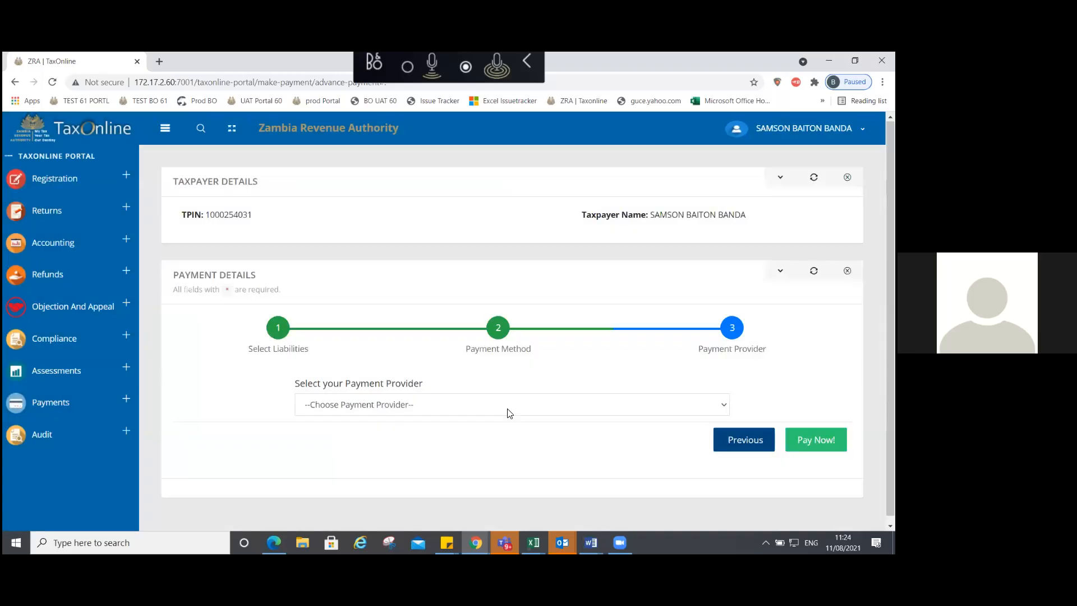
Step: Look through the Payment Provider list without choosing a bank, then expand Accounting in the sidebar
click(485, 407)
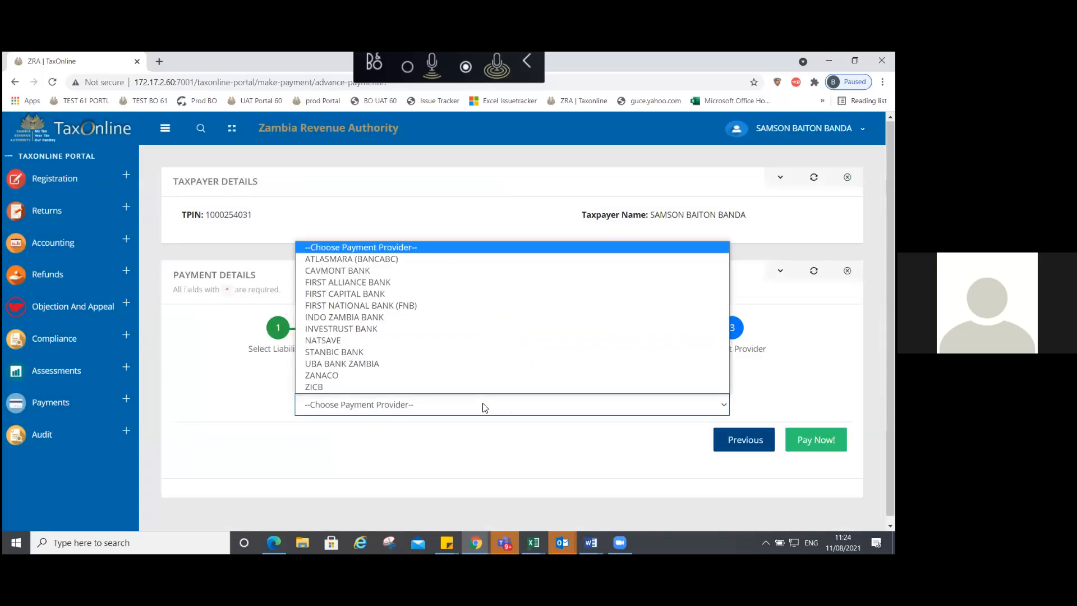
click(485, 407)
click(483, 407)
click(443, 442)
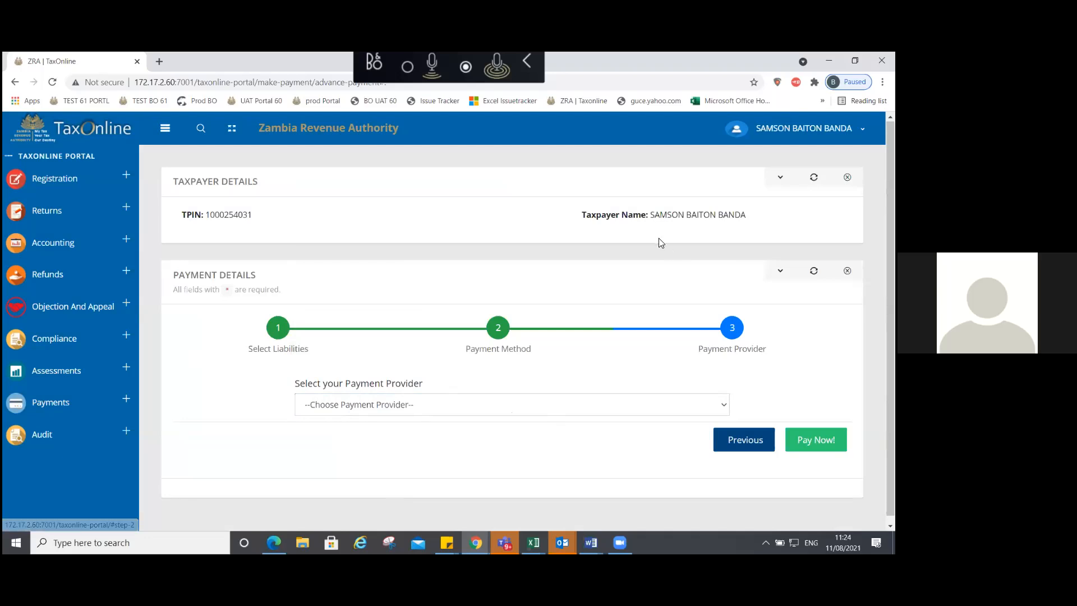
click(383, 406)
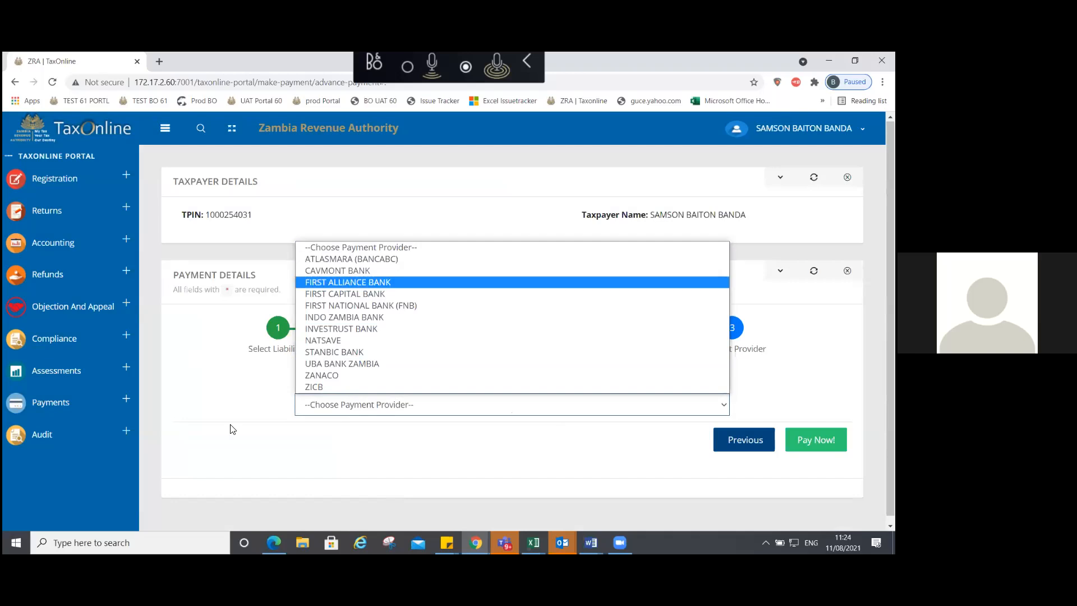
click(46, 223)
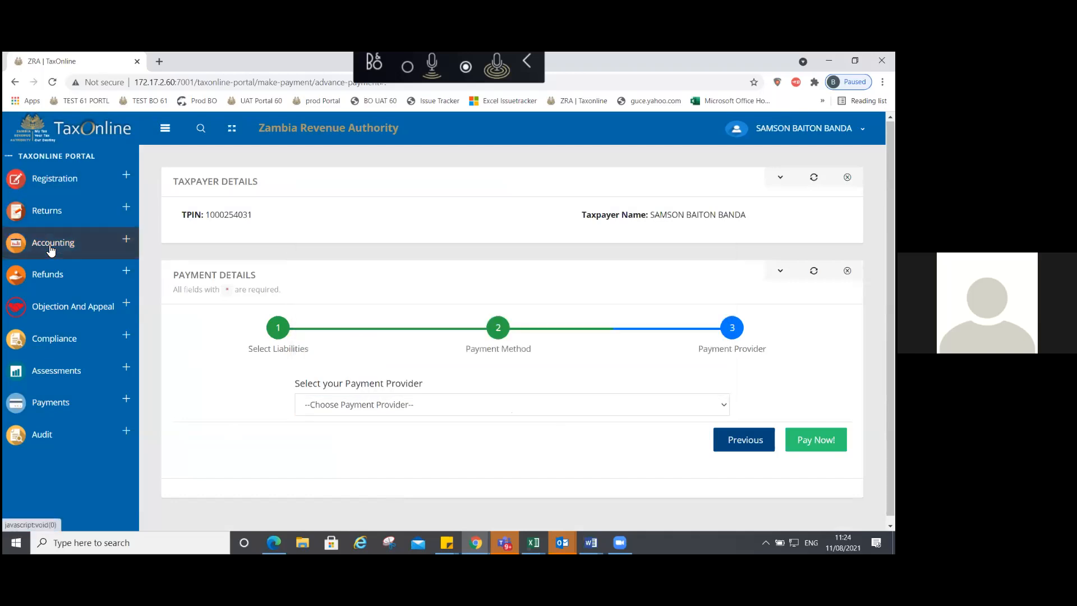
click(53, 244)
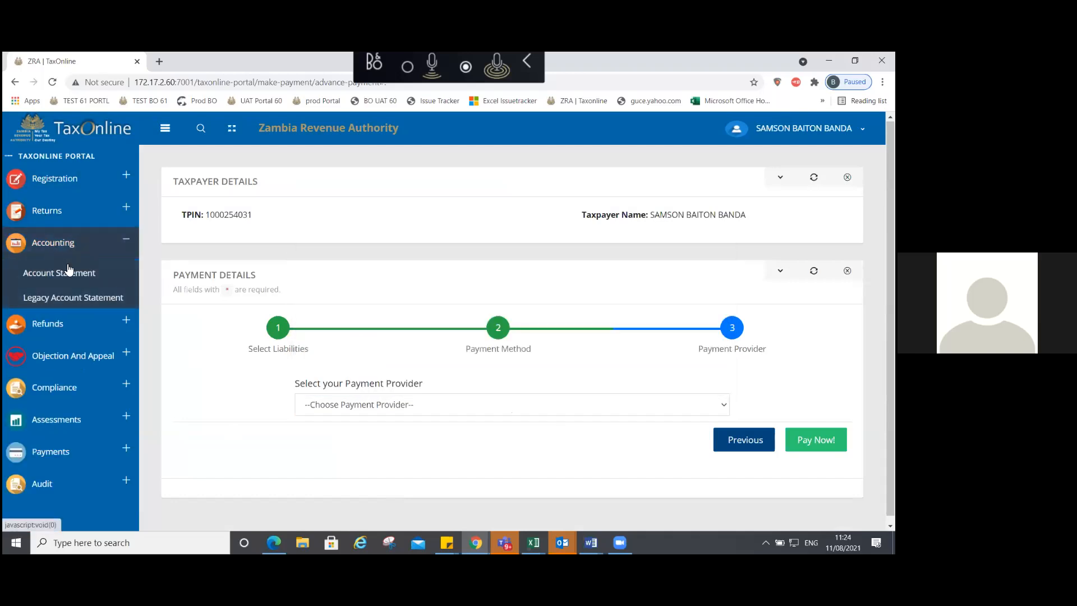
Step: Load the Account Statement for the Income Tax account with the View Detailed Statement option
click(70, 273)
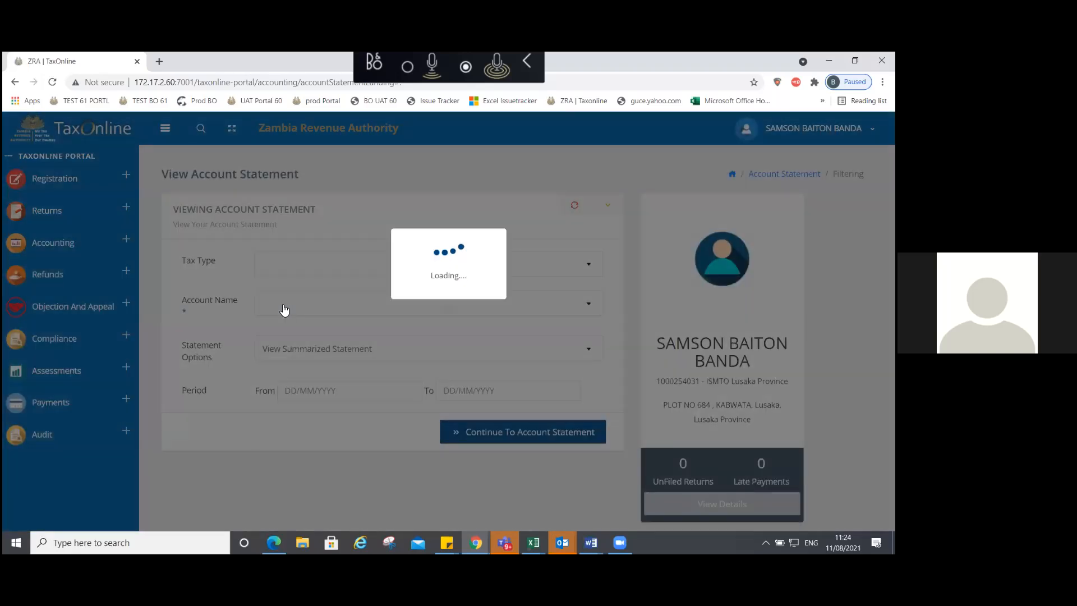
click(284, 310)
click(322, 345)
click(323, 357)
click(307, 414)
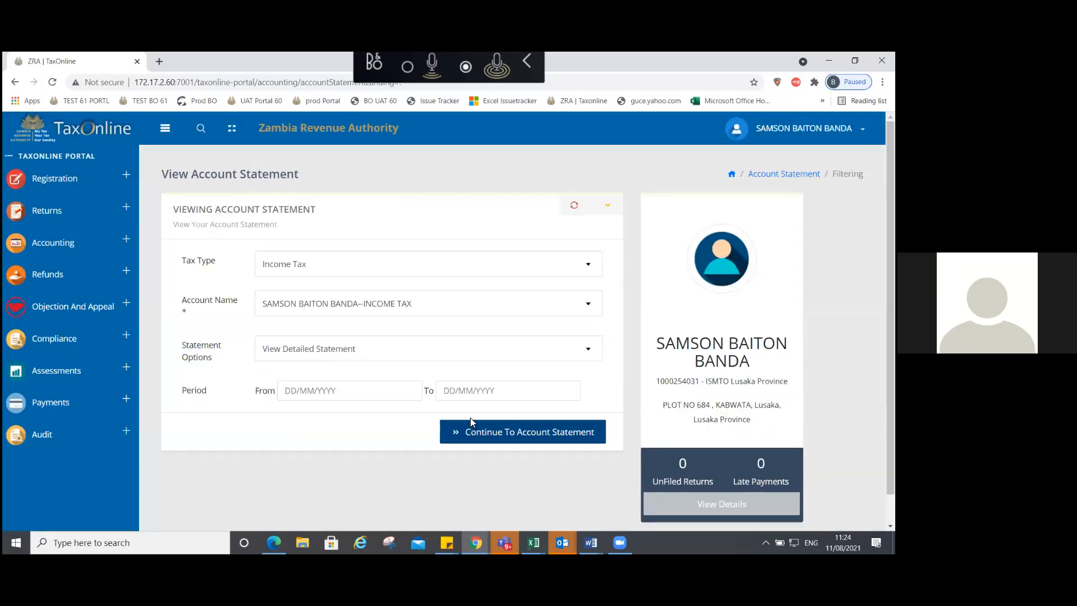
click(498, 432)
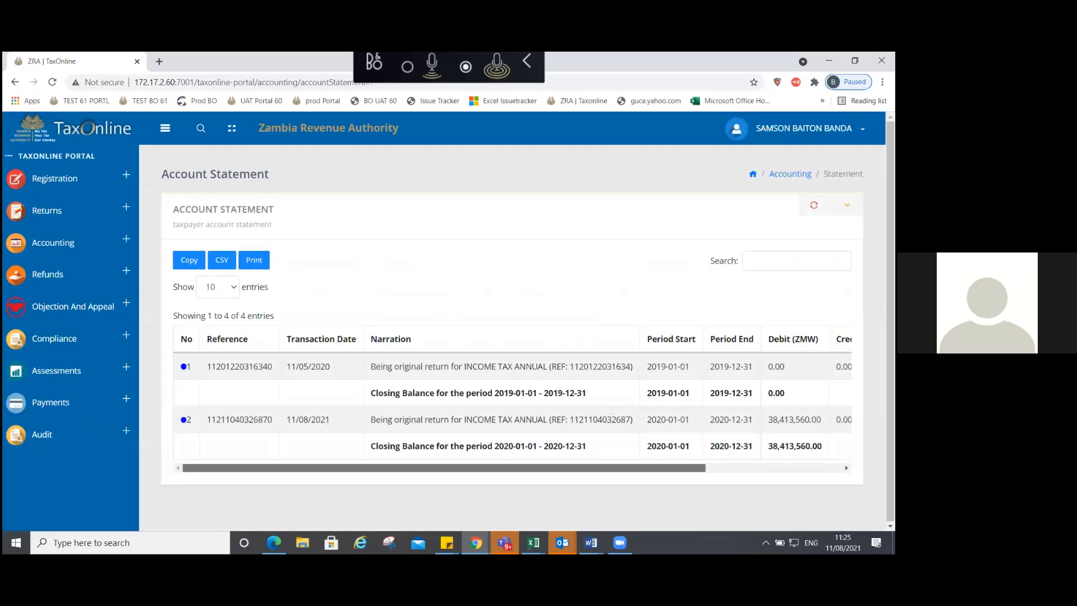
drag(645, 468, 781, 468)
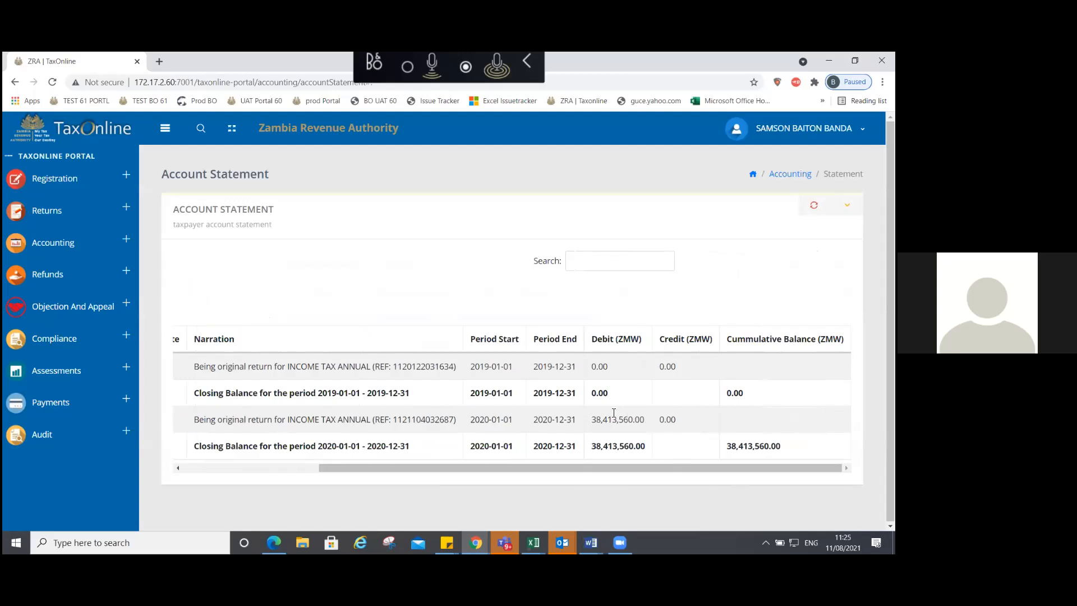
click(184, 469)
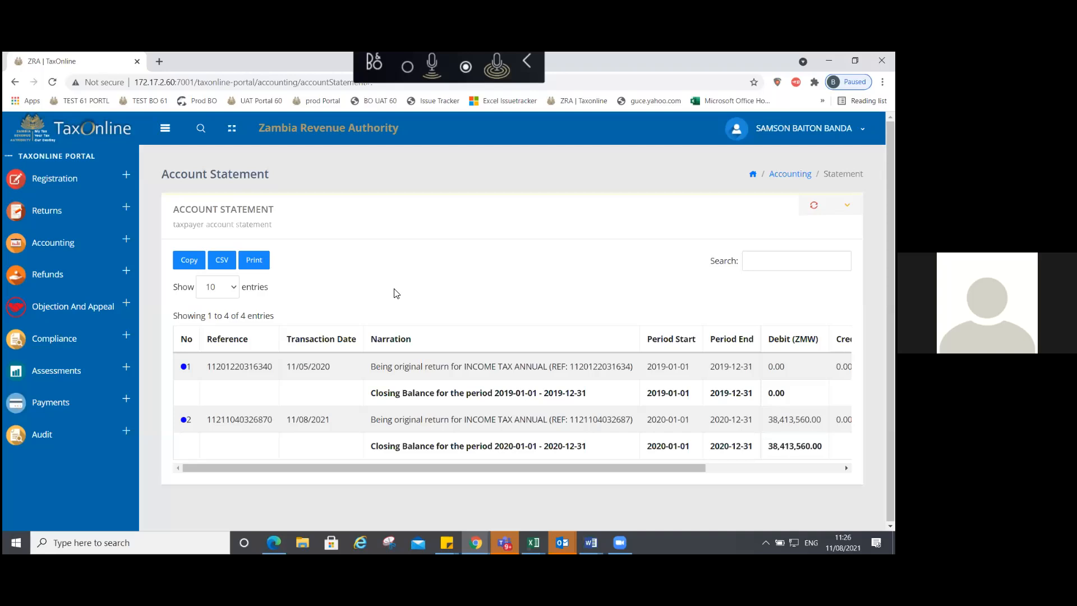
click(55, 212)
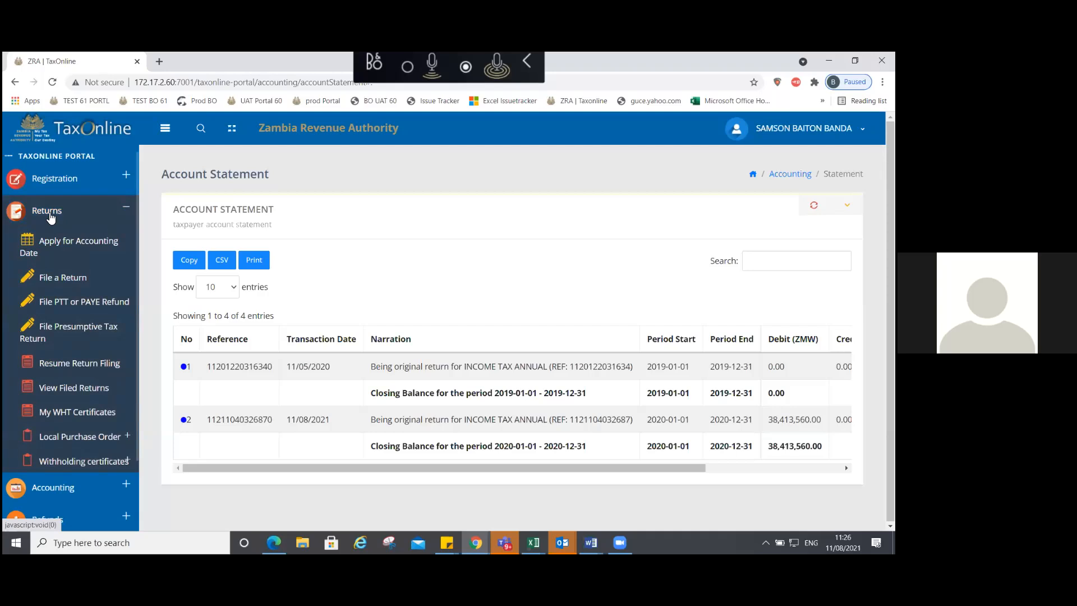
click(57, 301)
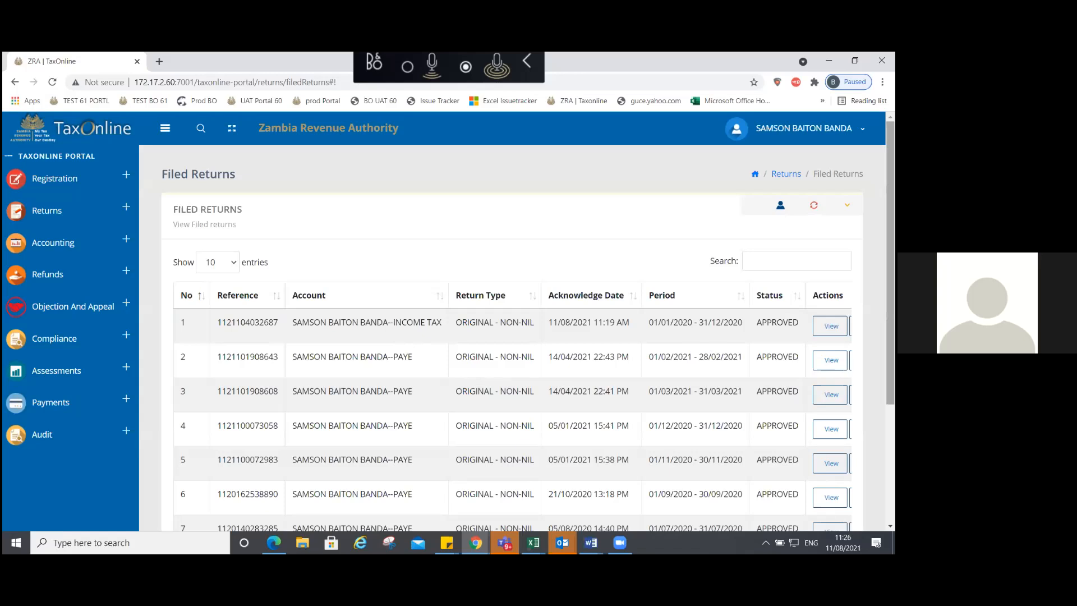
scroll(891, 320, down, 2)
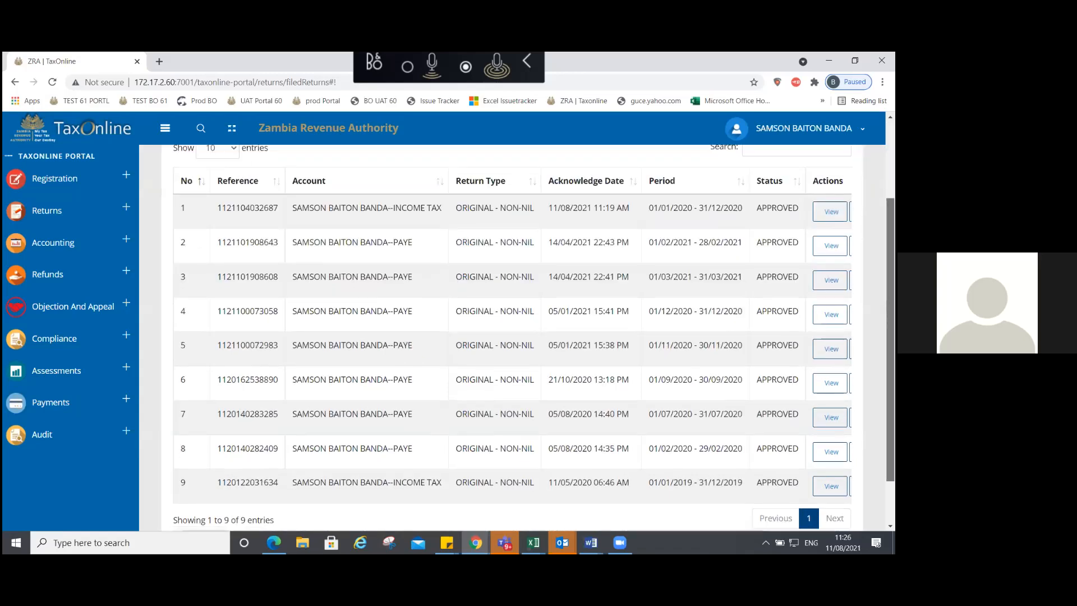
scroll(890, 337, down, 1)
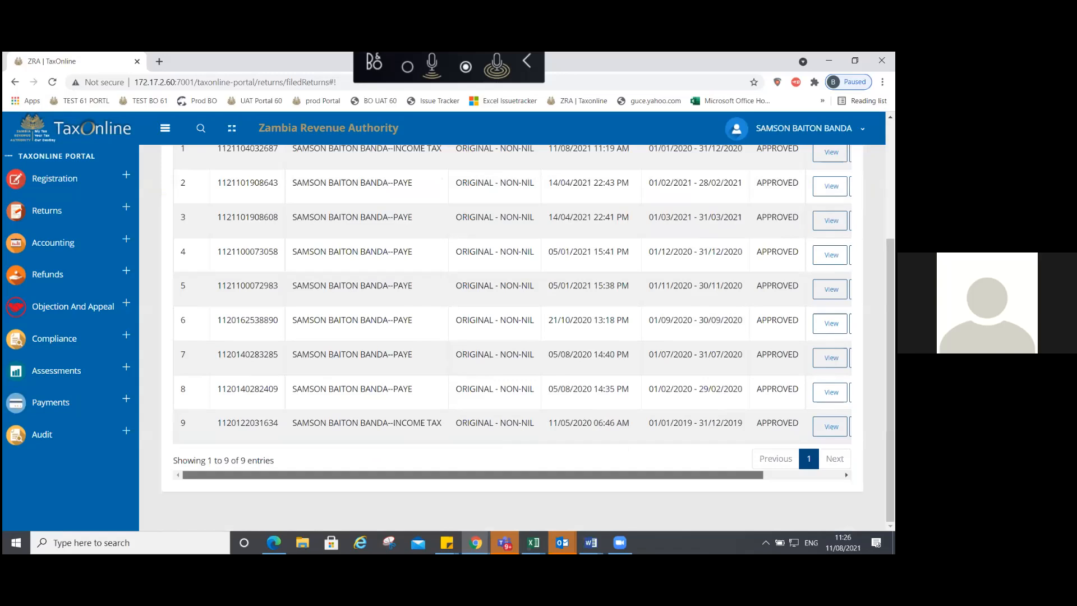
drag(473, 475, 552, 475)
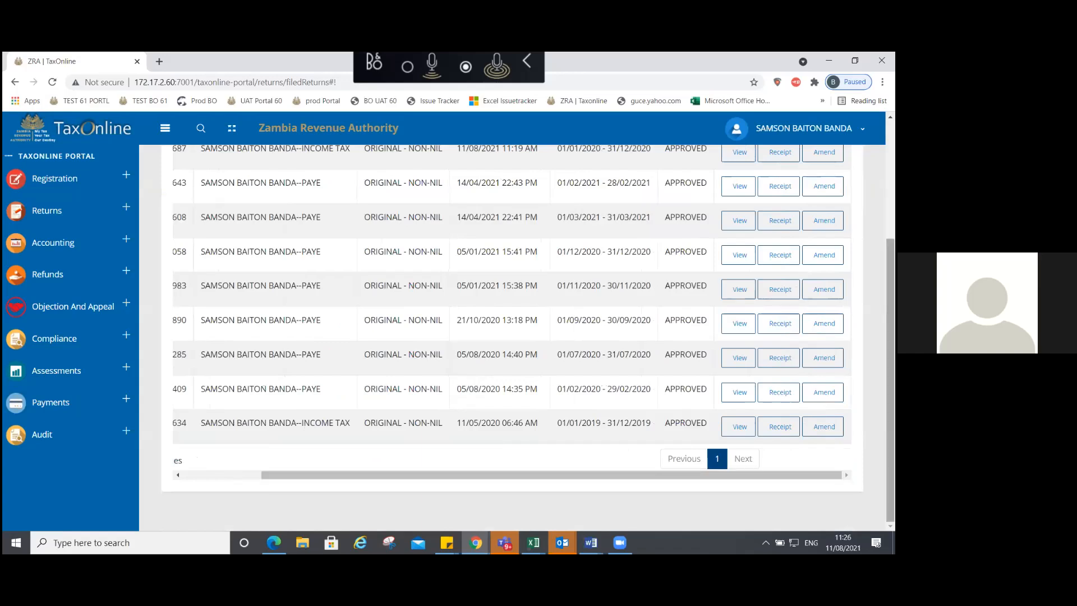
scroll(739, 292, up, 3)
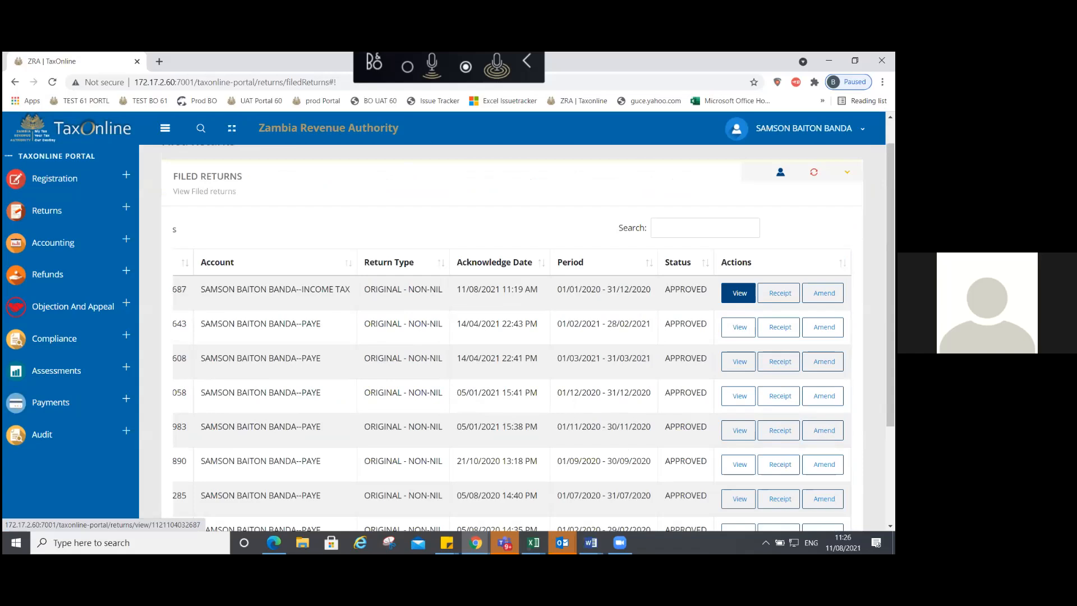
Step: View the filed 2020 return, dismissing the no-temp-return and ERR 704 alerts and collapsing Fixed Assets
click(740, 293)
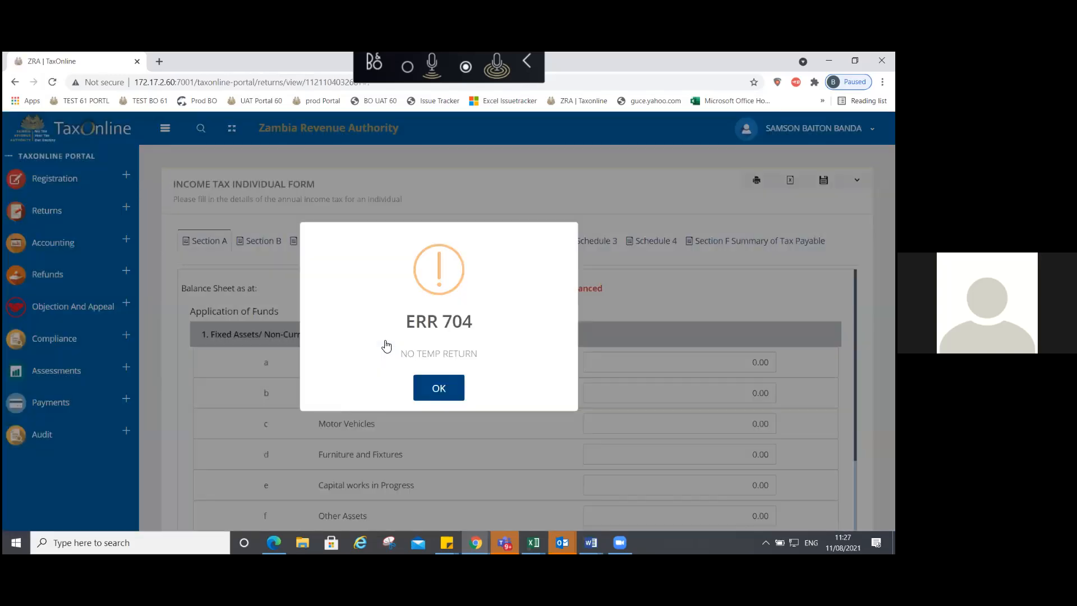
key(Return)
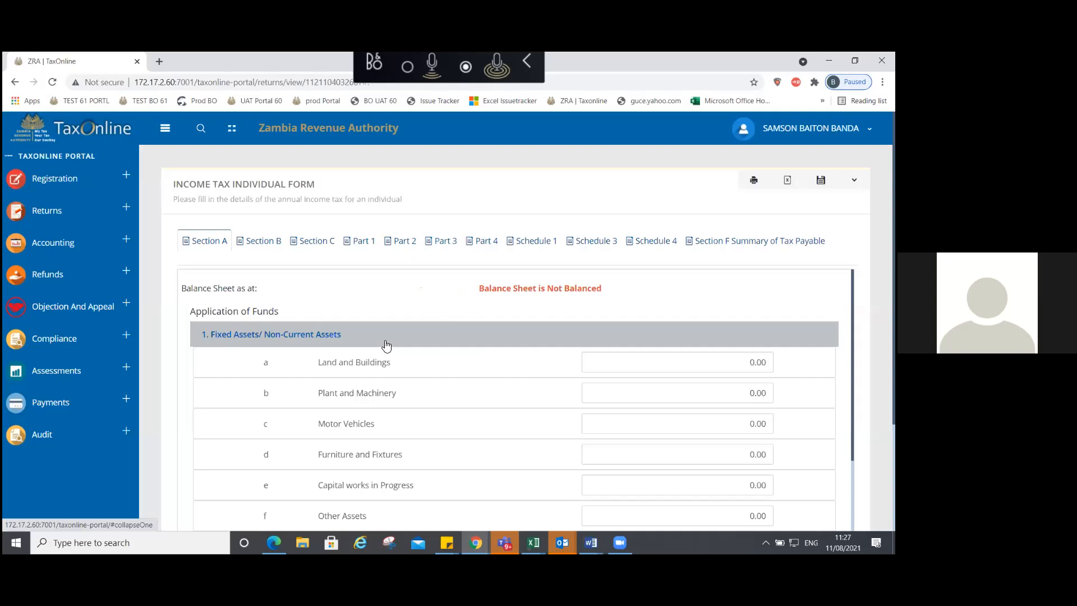
click(386, 345)
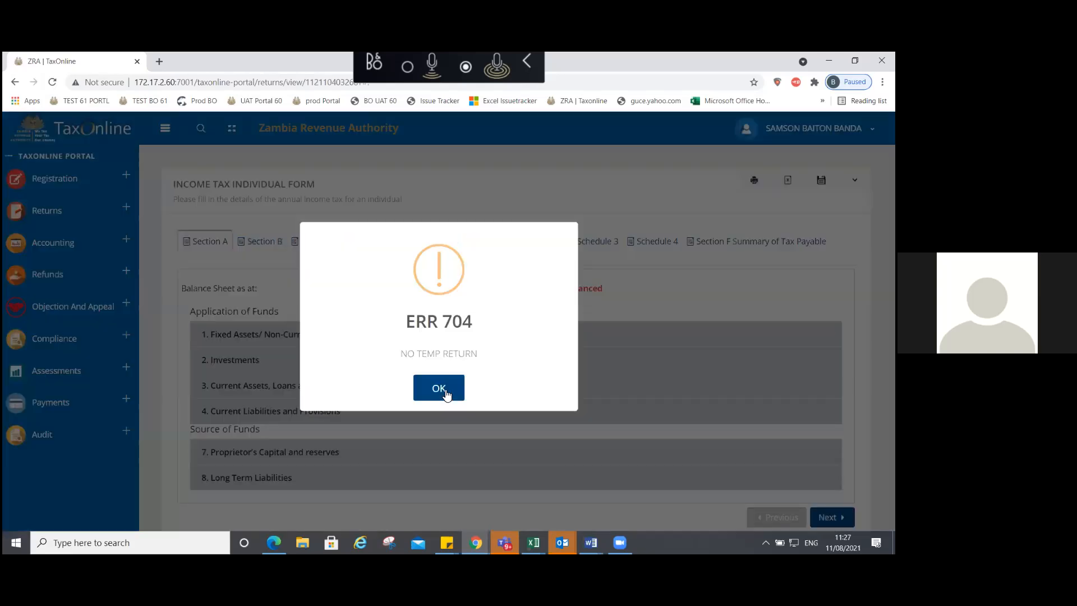
click(438, 388)
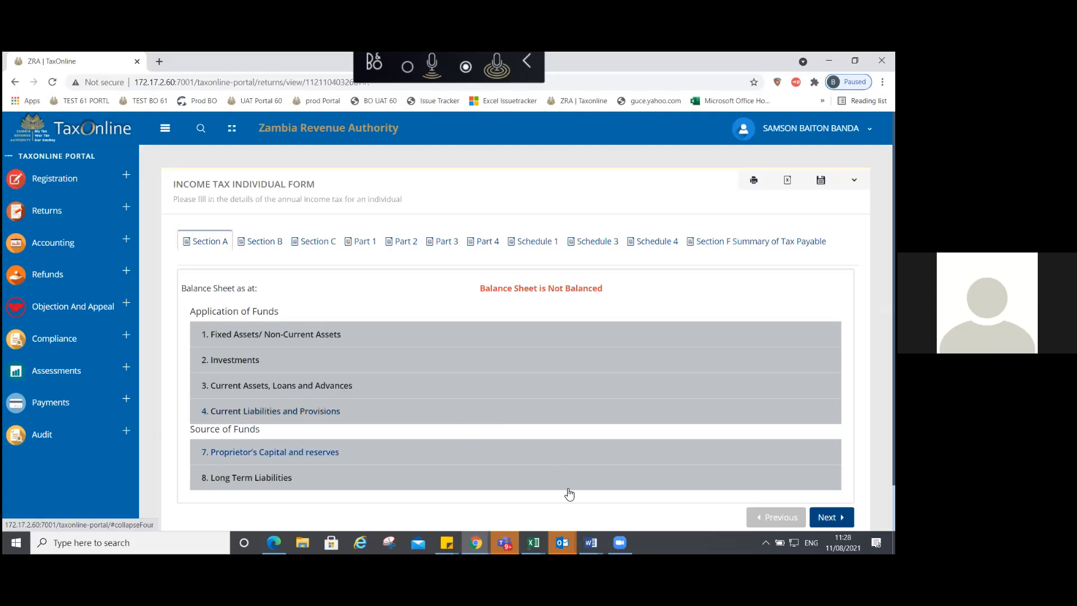
click(619, 542)
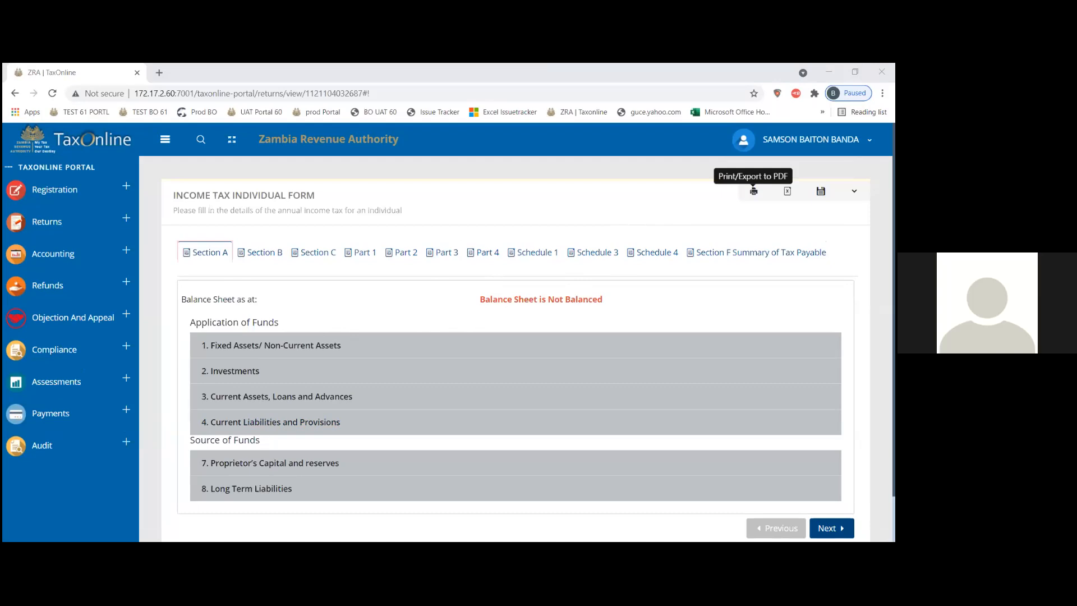
Step: Produce a PDF of the 2020 return, then download its data as an XLSX Excel file
click(754, 191)
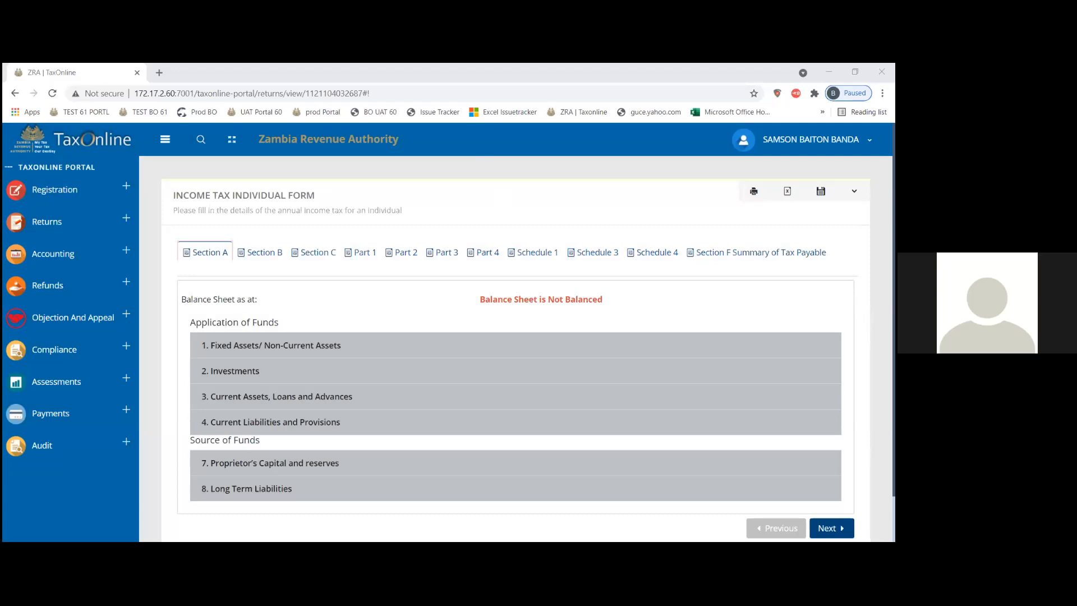
click(810, 139)
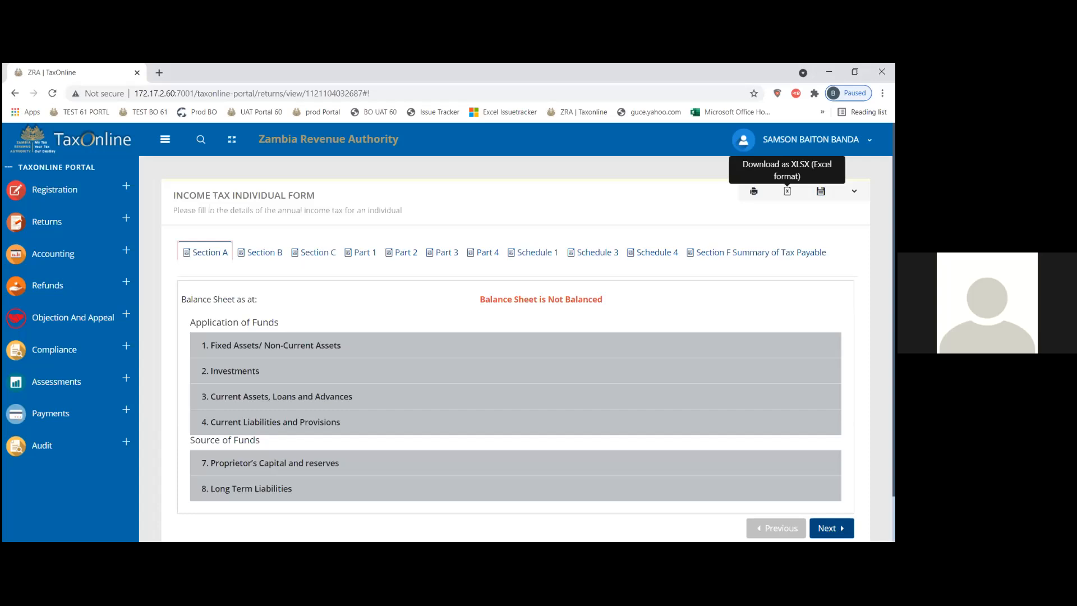
click(787, 192)
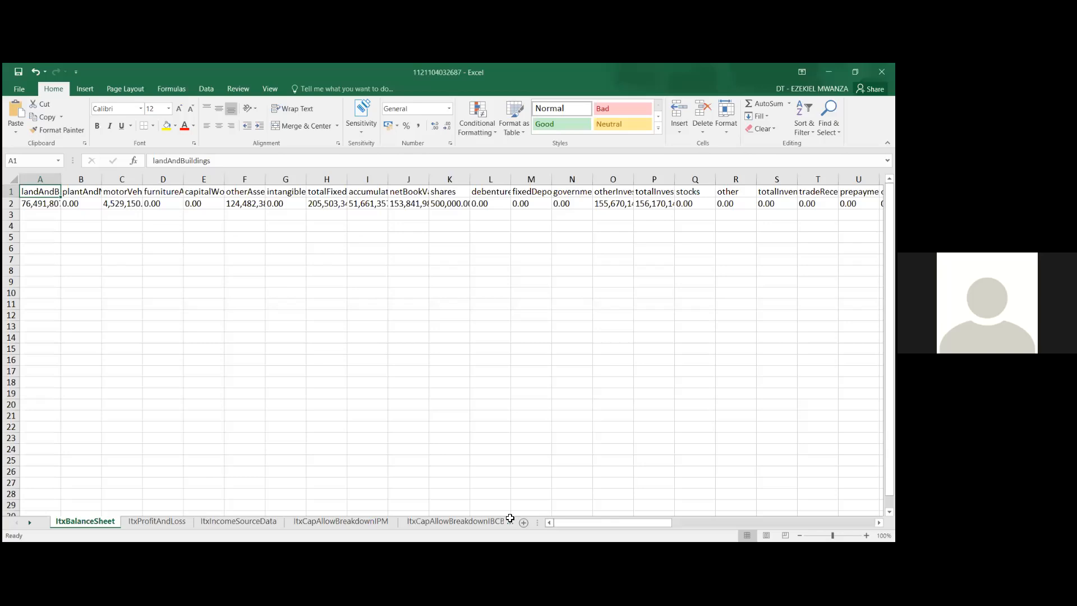
Step: Step through the sheets from ItxProfitAndLoss, the capital allowance breakdowns and loss sheets, to ItxTaxSummary
click(180, 521)
click(227, 521)
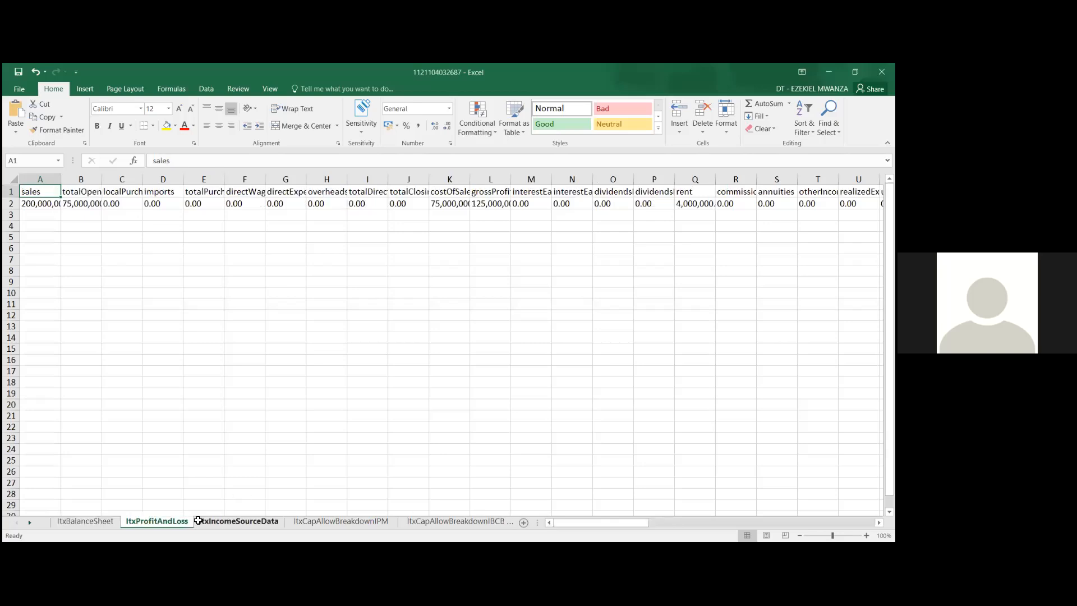
click(308, 524)
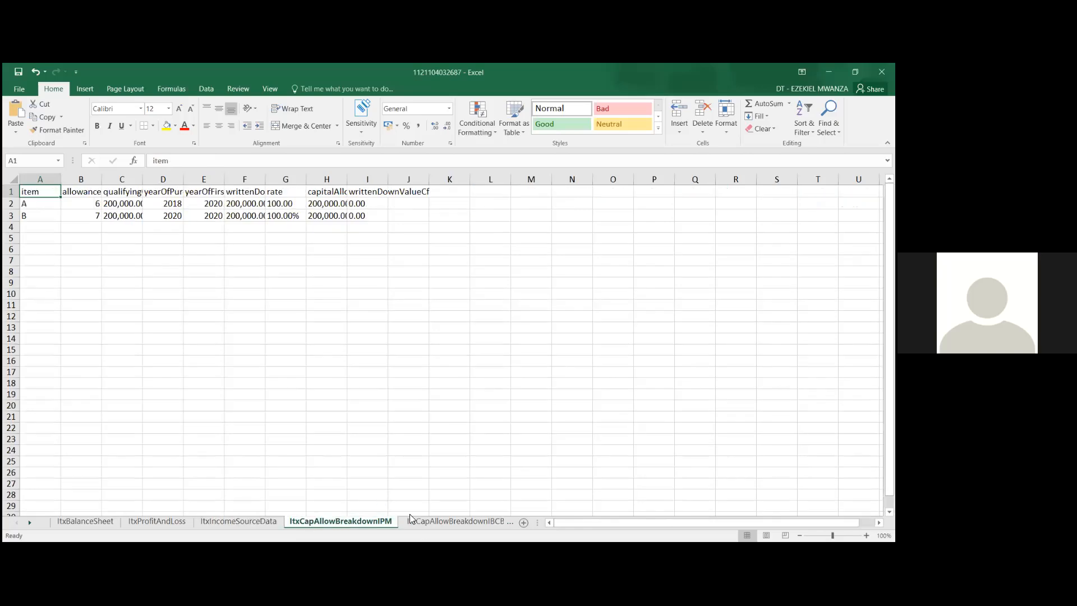
click(426, 524)
click(461, 523)
click(502, 523)
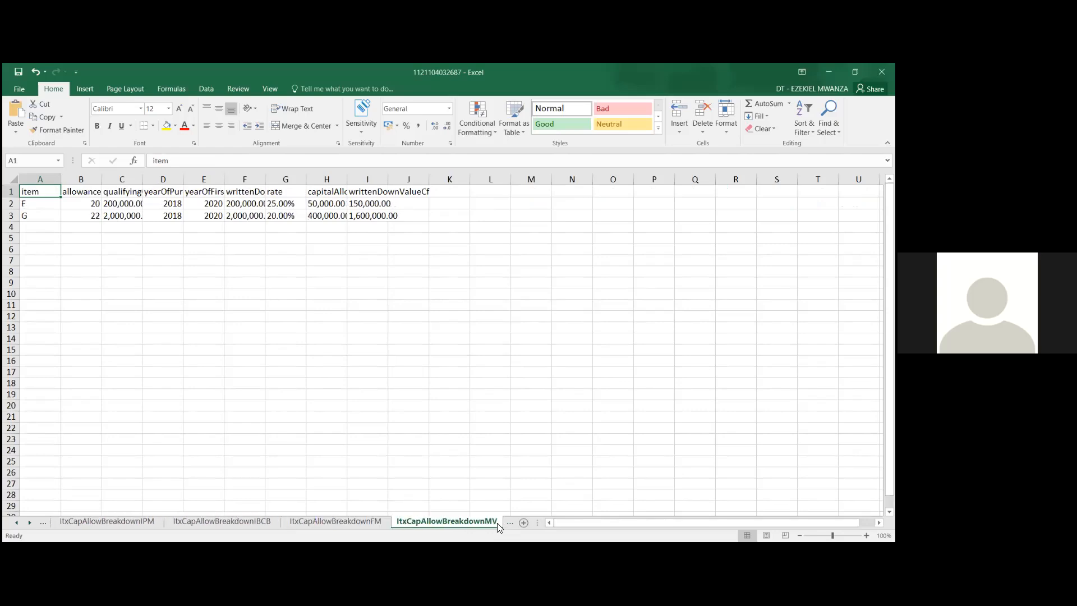
click(507, 525)
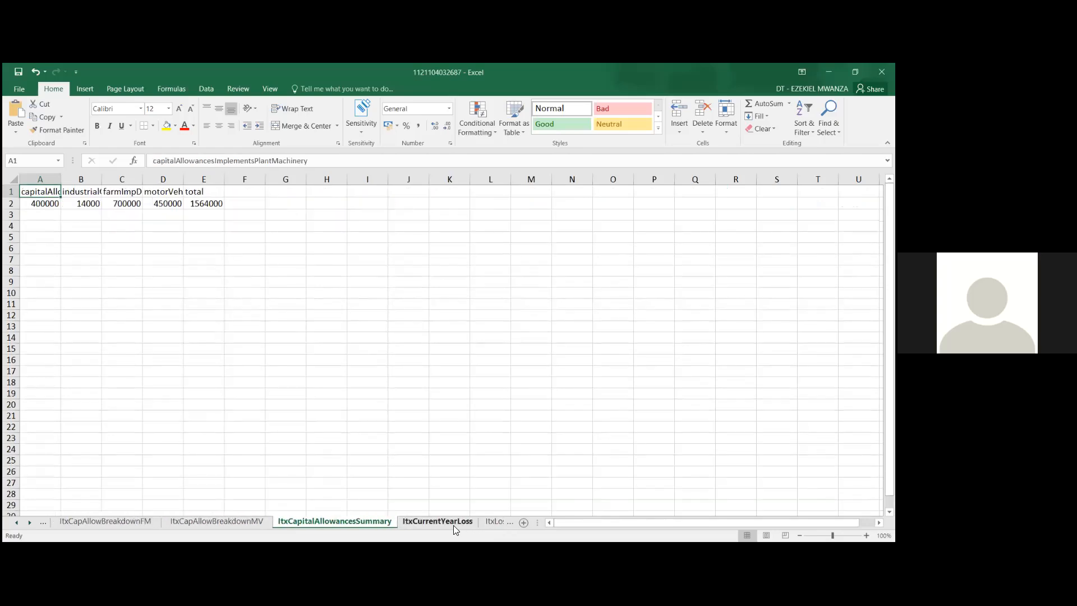
click(454, 525)
click(493, 521)
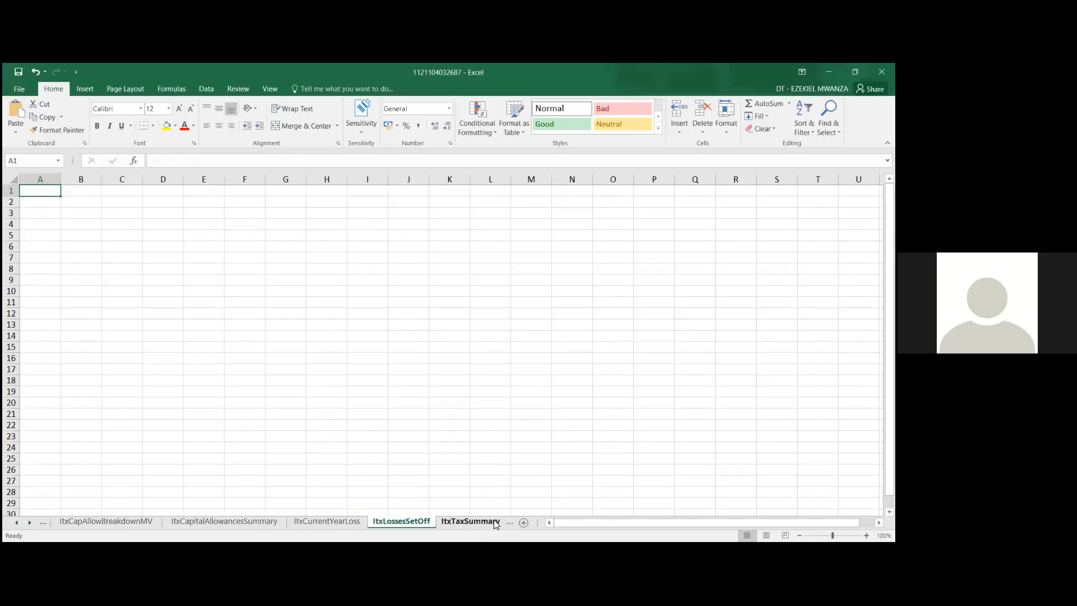
click(489, 525)
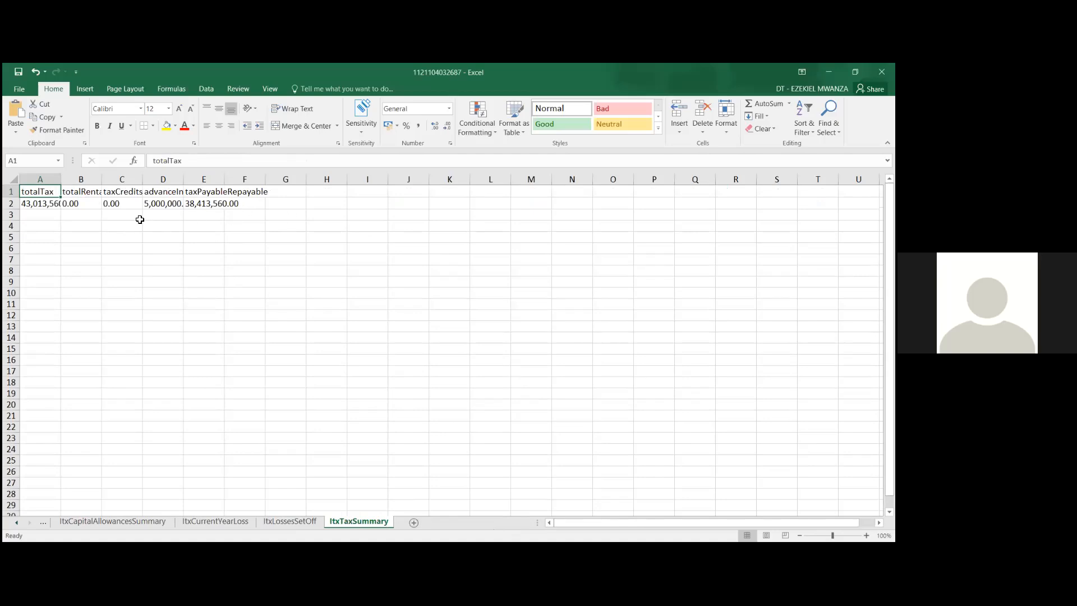
Step: Autofit all ItxTaxSummary column widths to their contents, then deselect the sheet
click(10, 179)
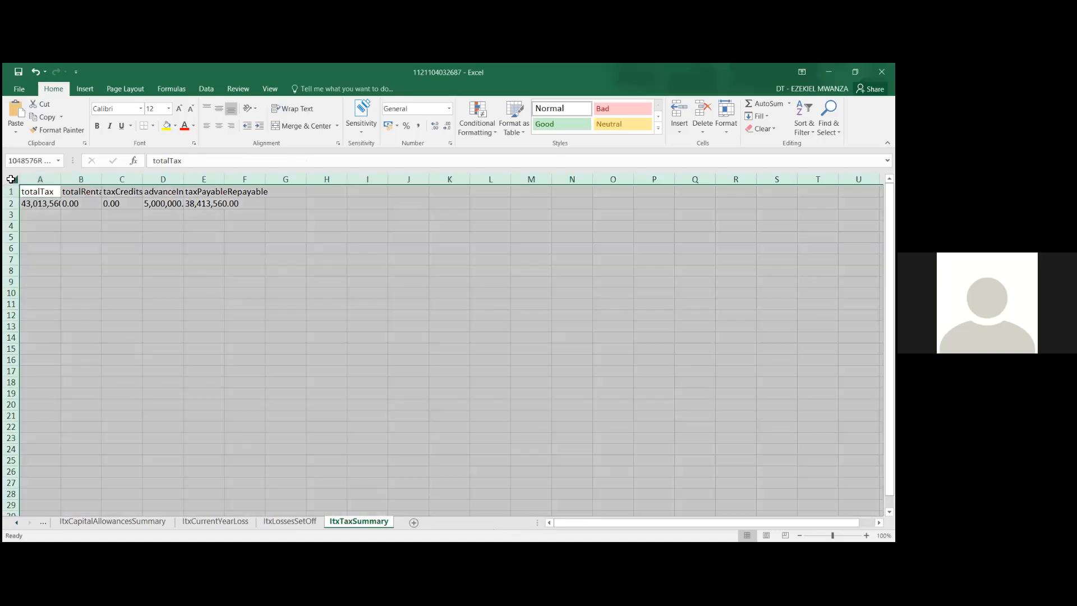
double_click(102, 180)
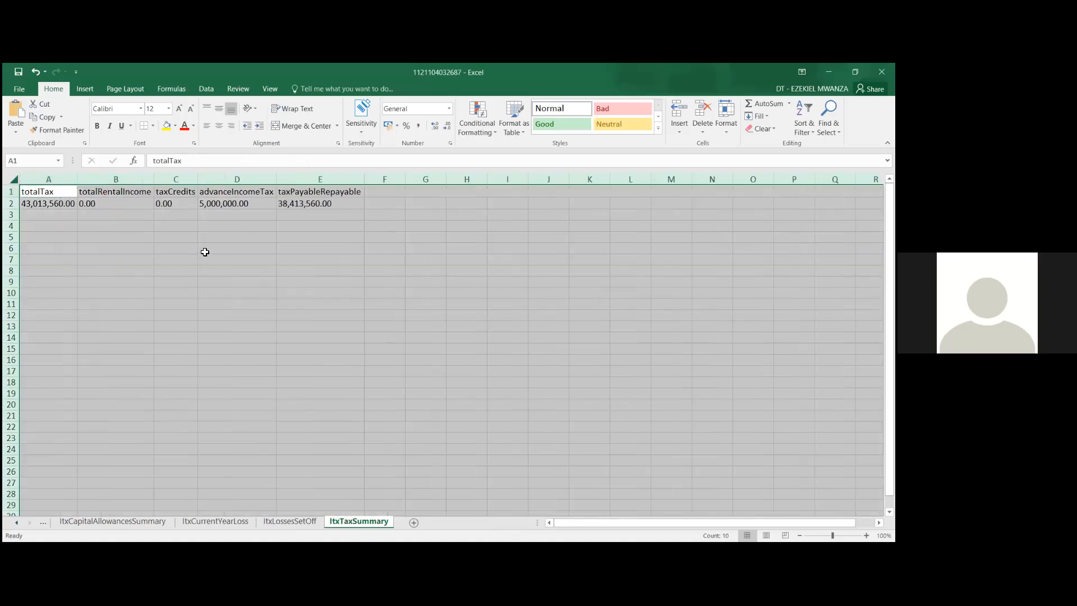
click(205, 251)
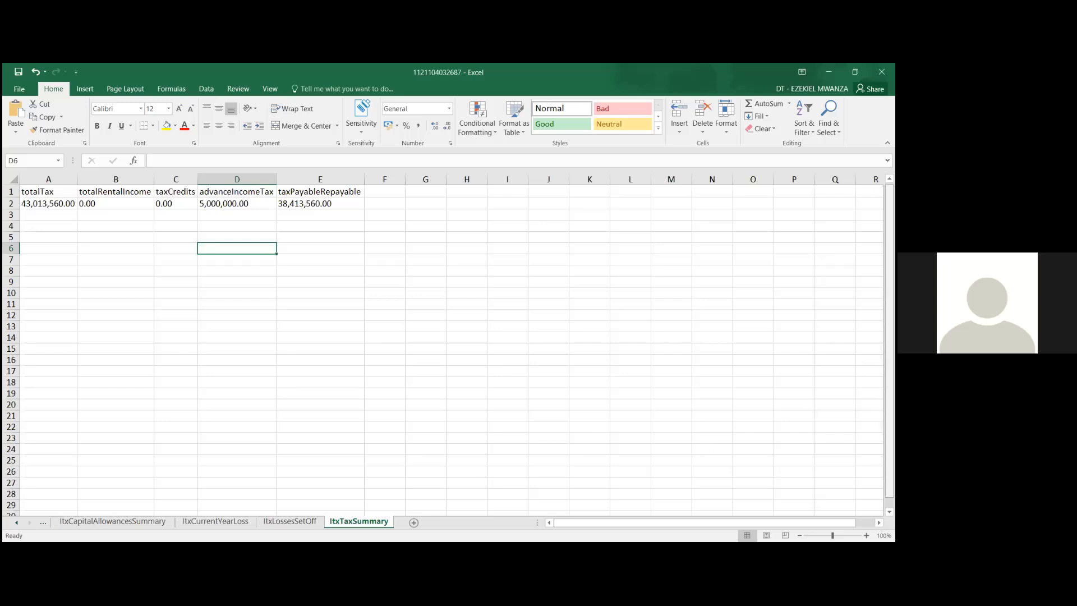
scroll(443, 347, down, 1)
scroll(444, 348, down, 1)
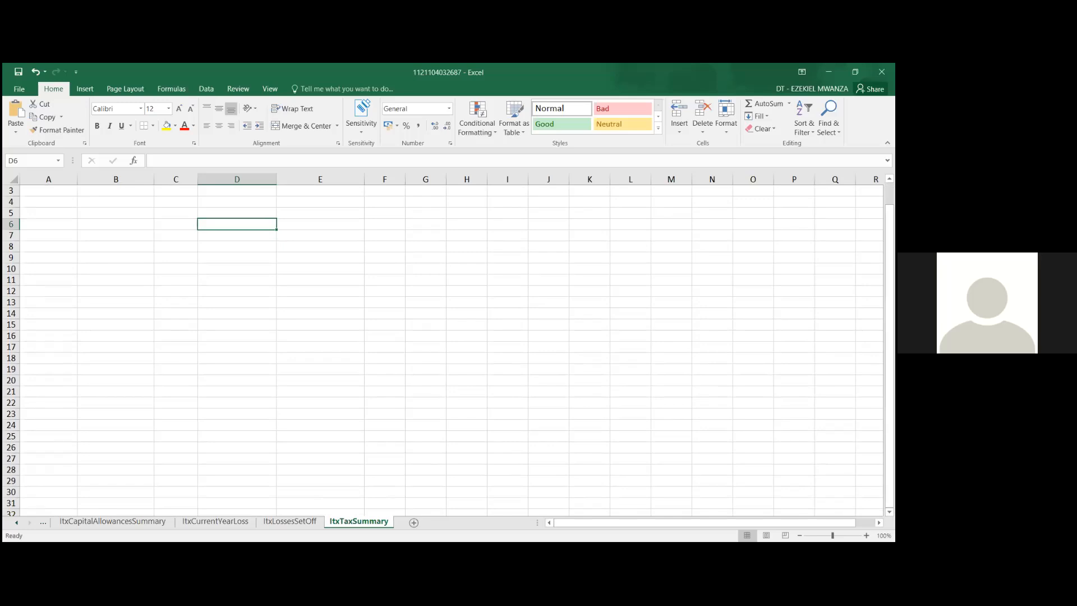
key(alt+Tab)
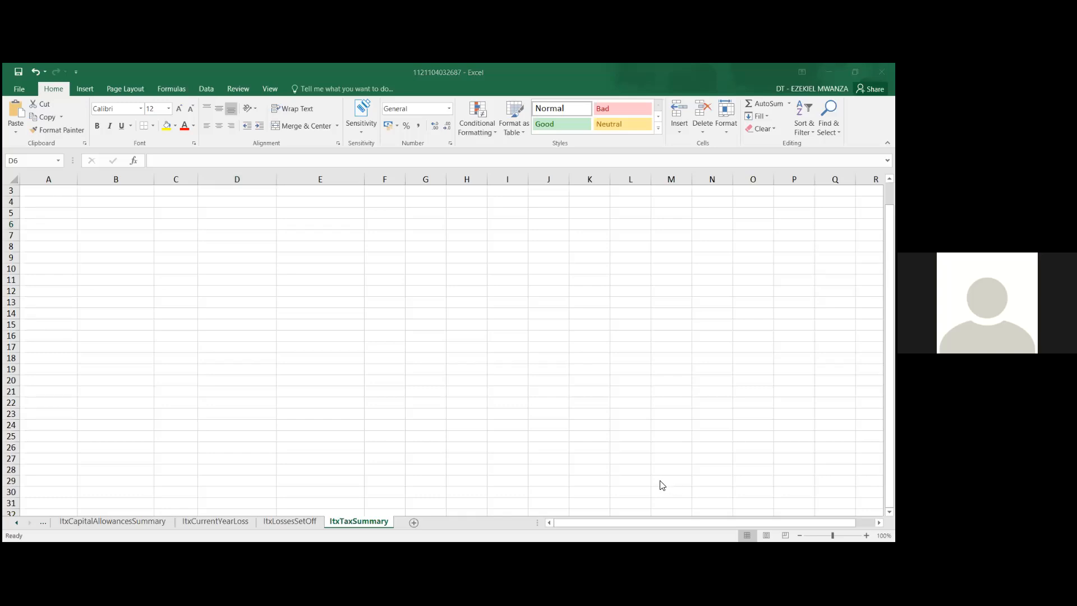
key(alt+Tab)
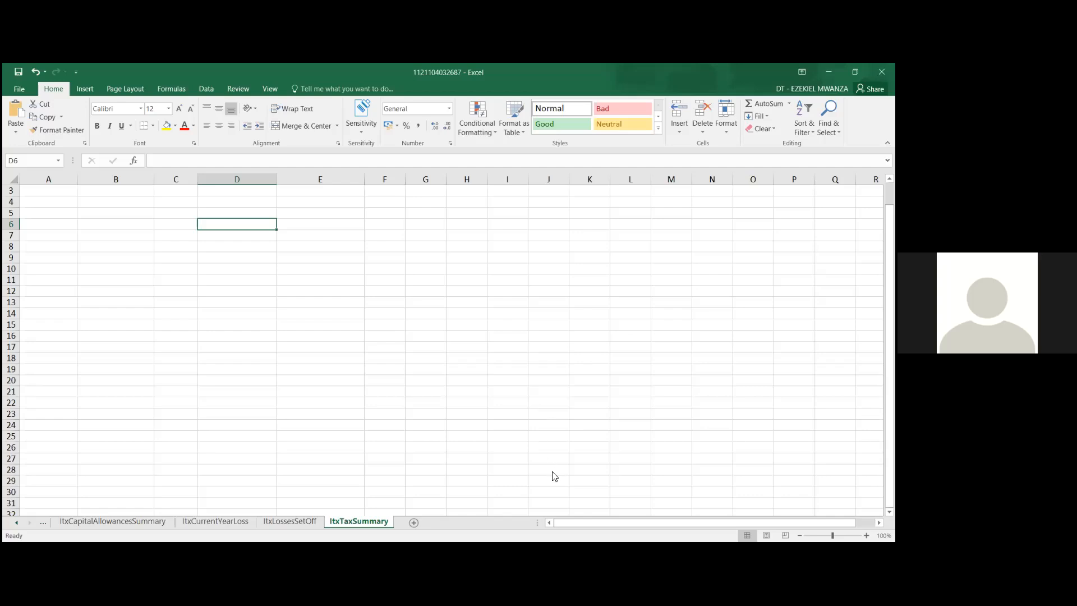
key(alt+Tab)
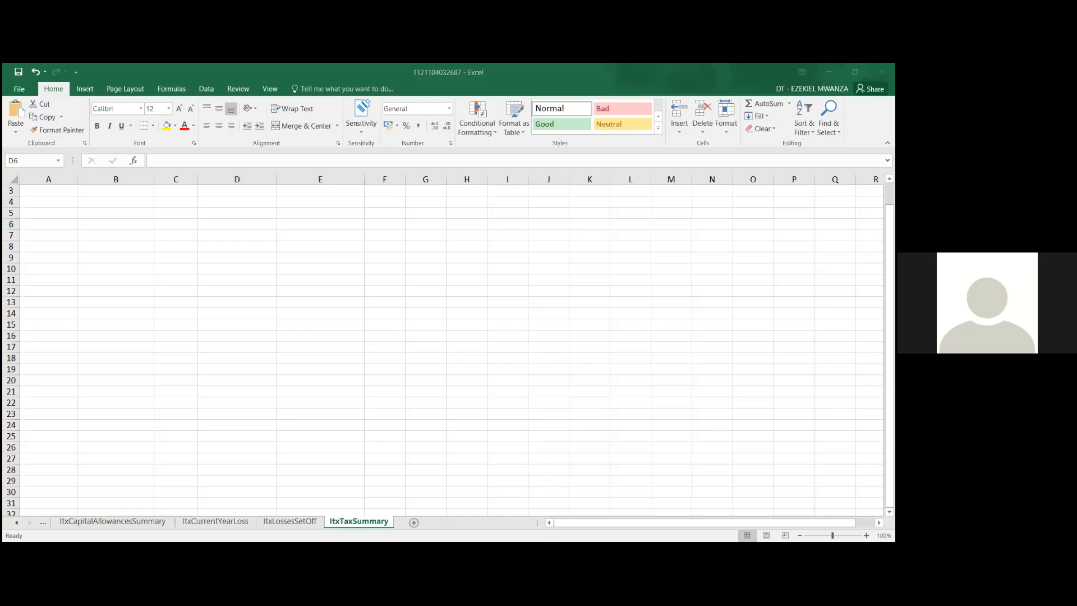
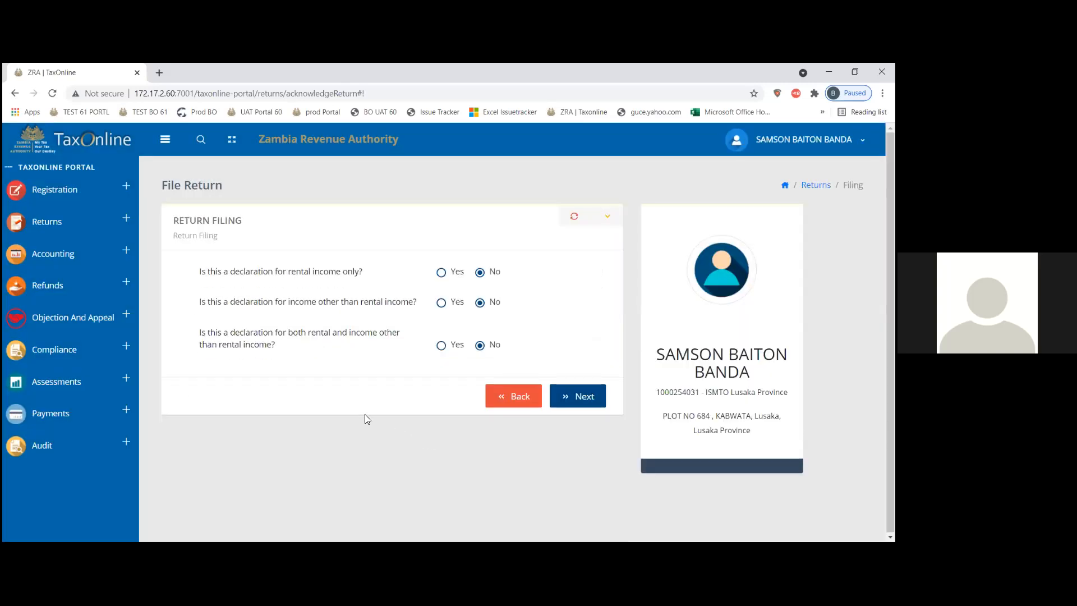
Step: Set the income-other-than-rental answer back to No and continue to the 2021 provisional return form
click(442, 303)
click(481, 304)
click(590, 391)
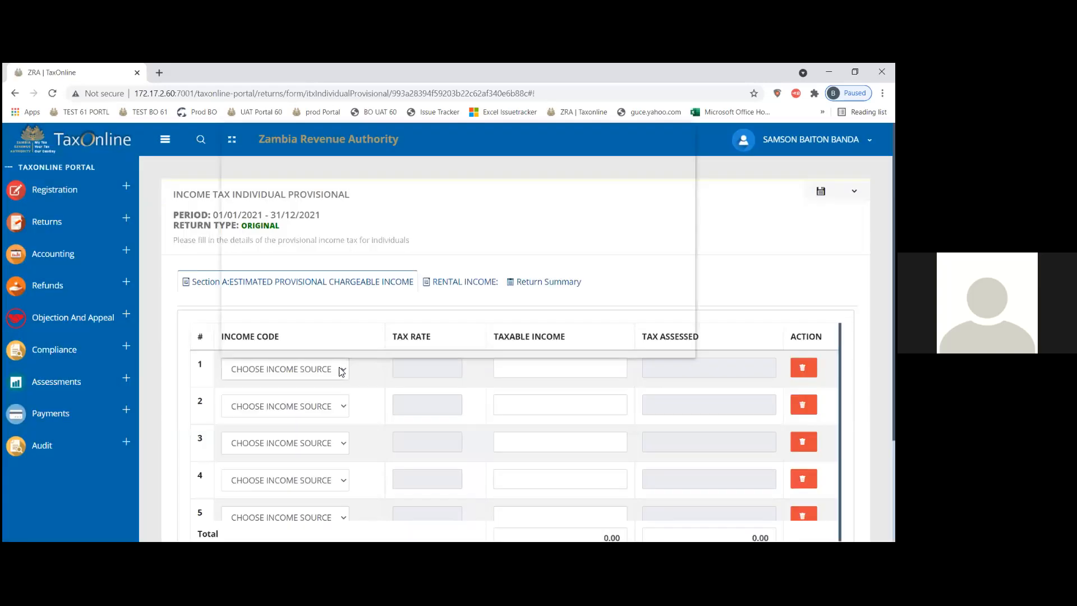
click(341, 370)
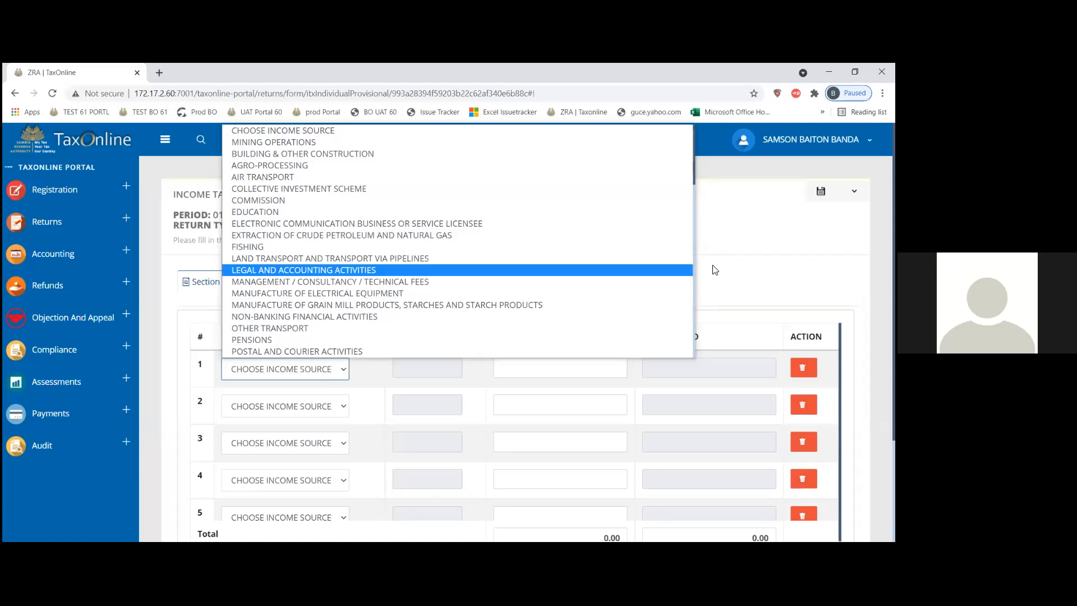
key(Down)
key(Down)
key(Down)
key(Down)
key(Down)
key(Down)
key(Down)
key(Down)
key(Down)
key(Down)
key(Down)
key(Down)
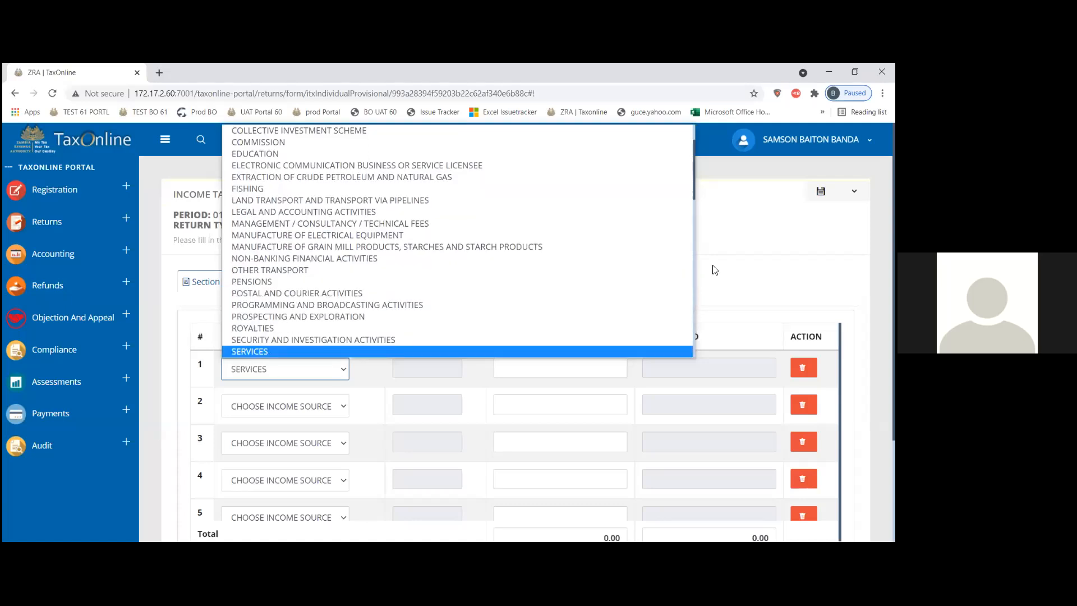
key(Down)
key(Down)
key(Page_Down)
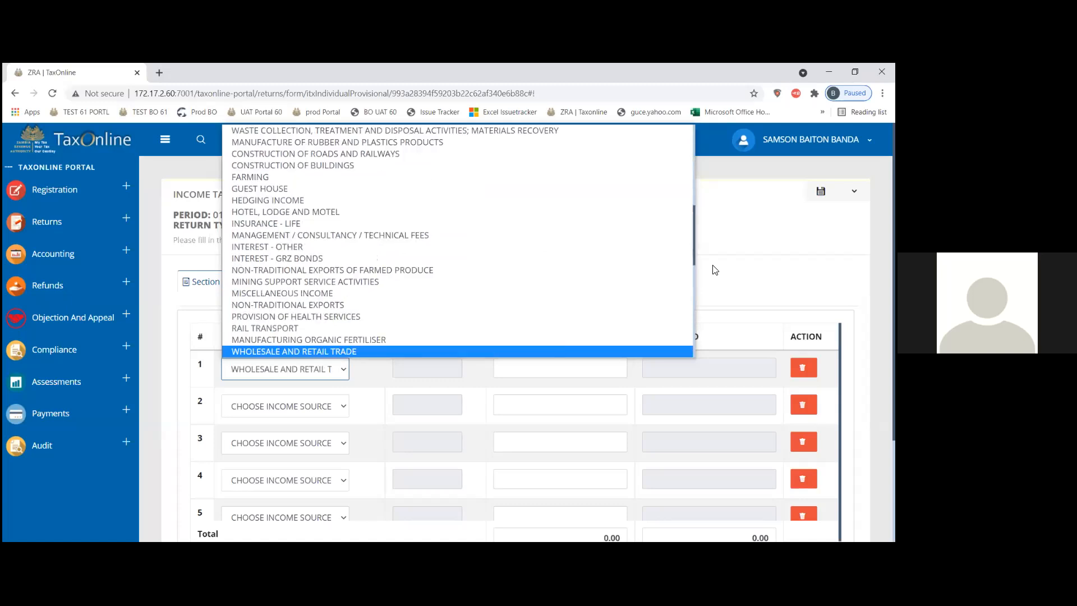
key(Page_Down)
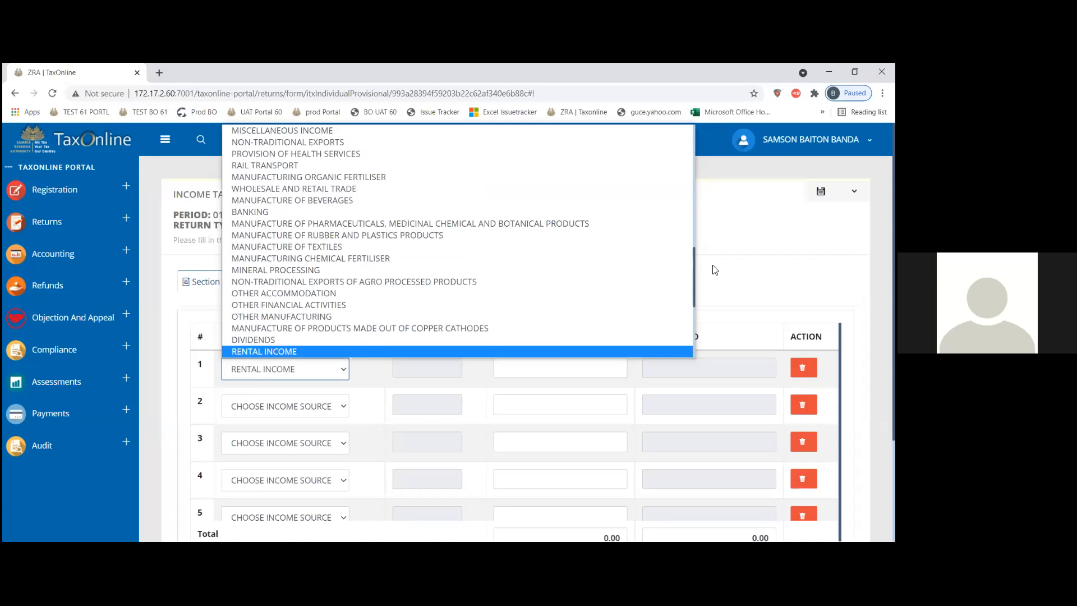
key(Page_Down)
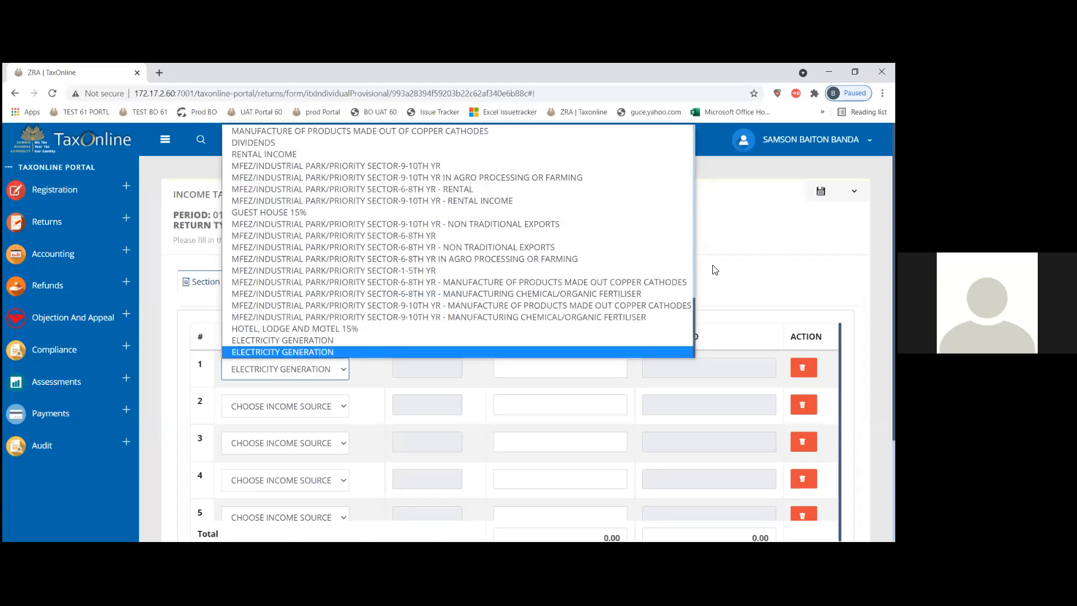
key(Page_Up)
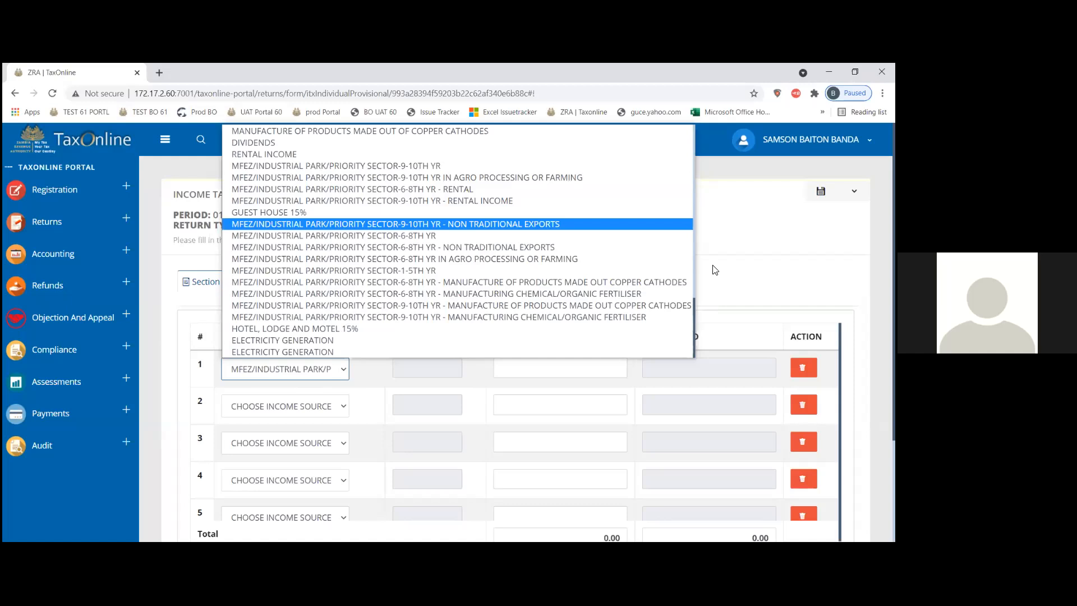
key(Up)
key(Up)
key(Up)
key(Up)
key(Up)
key(Up)
key(Up)
key(Up)
key(Up)
key(Up)
key(Up)
key(Up)
key(Up)
key(Up)
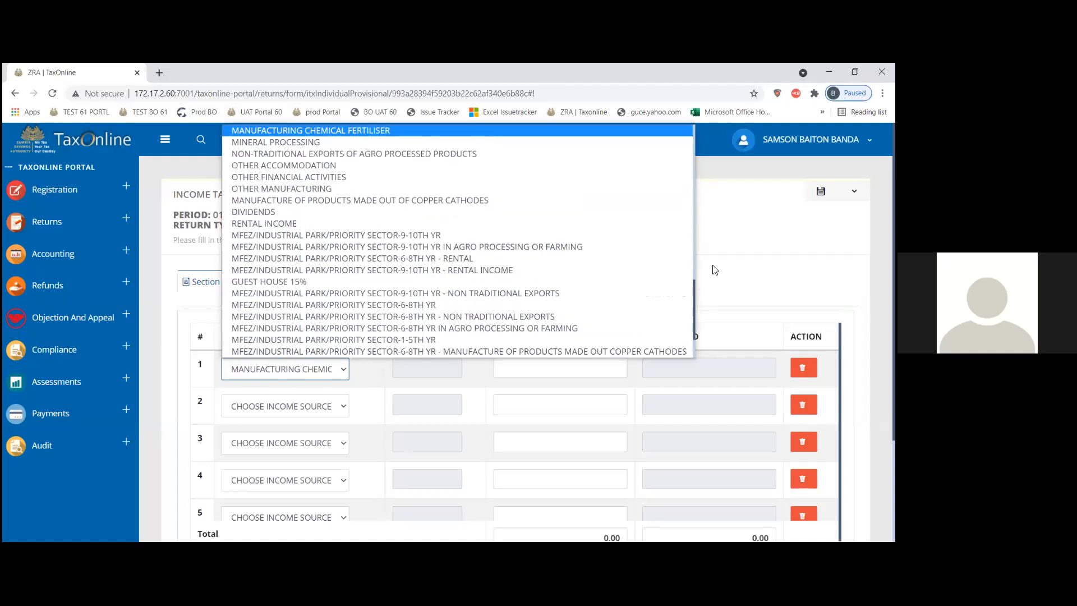
key(Up)
key(Up)
key(Up)
key(Up)
key(Up)
key(Up)
key(Up)
key(Up)
key(Up)
key(Up)
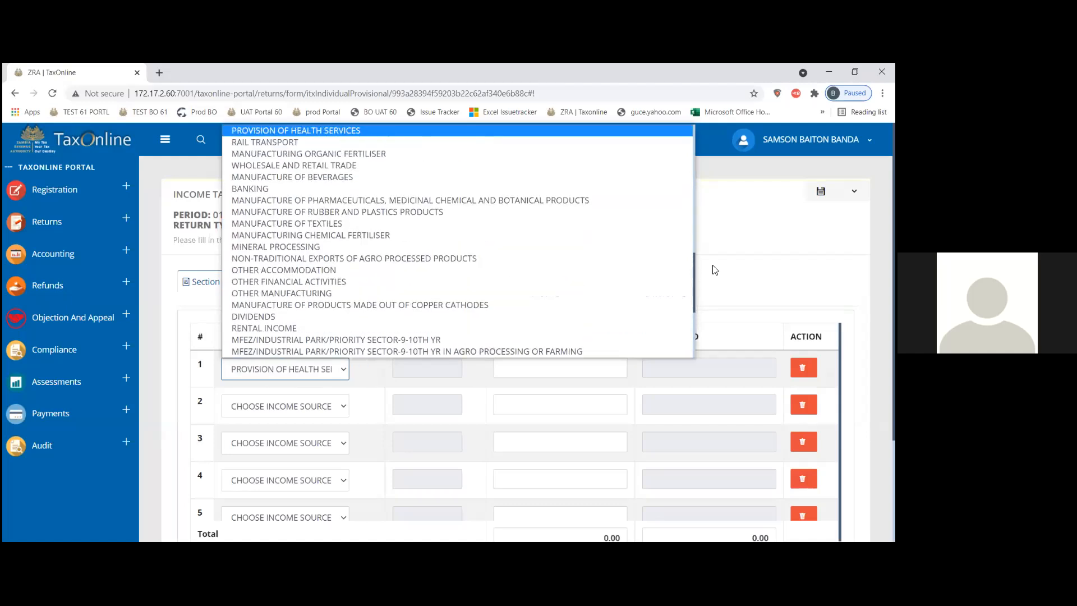
key(Up)
key(Up)
key(Up)
key(Up)
key(Up)
key(Up)
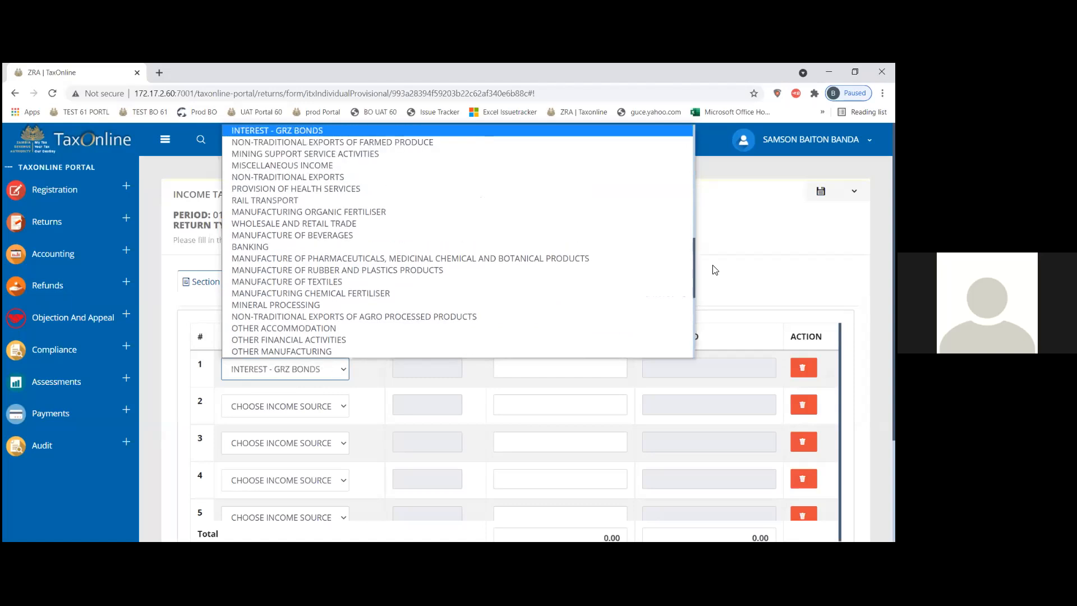
key(Up)
key(Up)
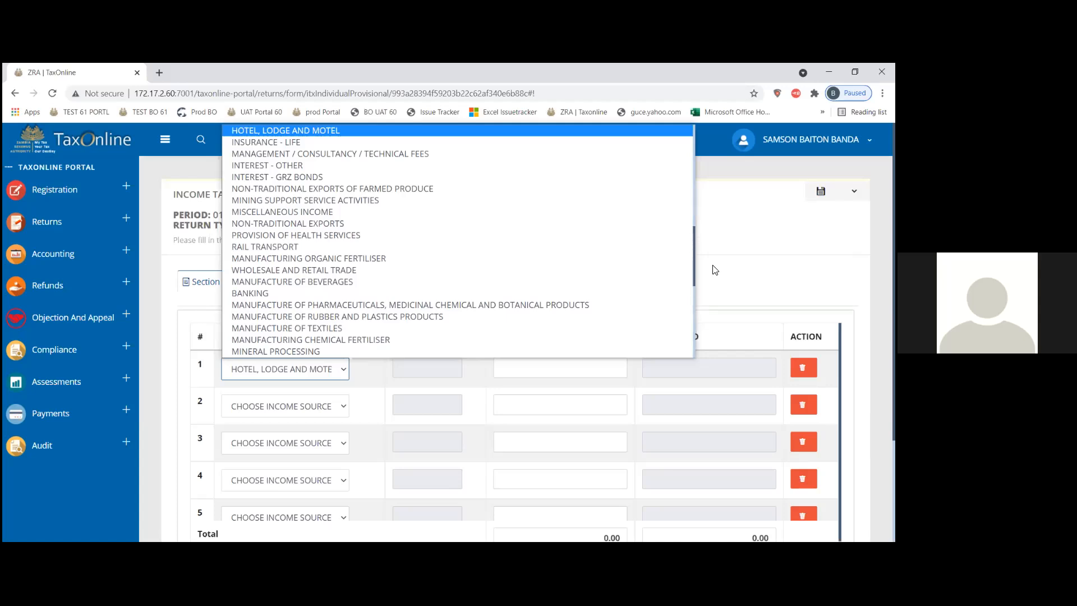
key(Up)
key(Up)
key(Up)
key(Up)
key(Up)
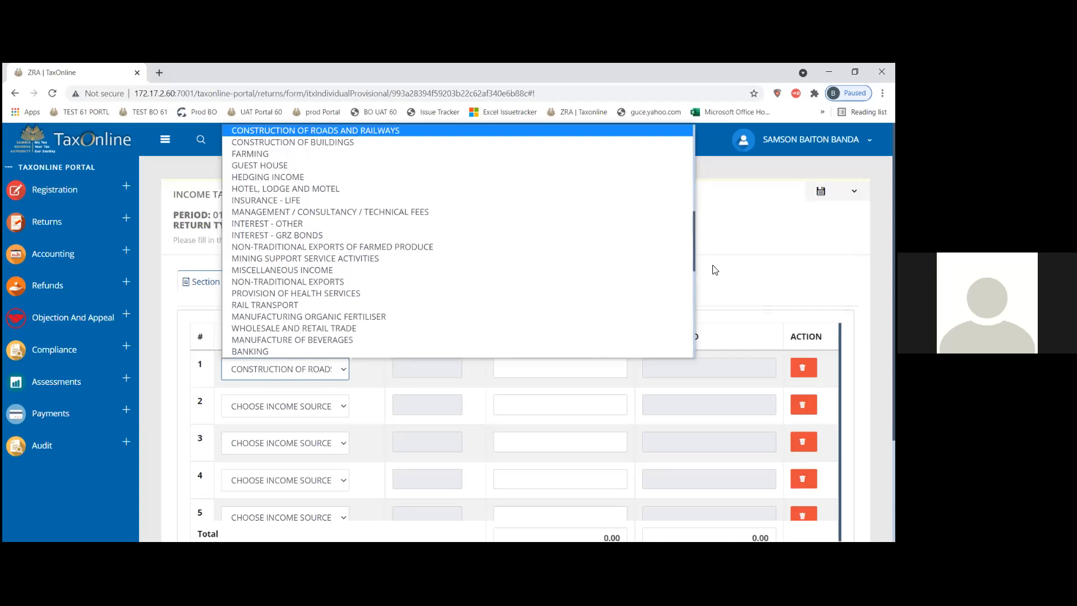
key(Up)
key(Up)
key(Up)
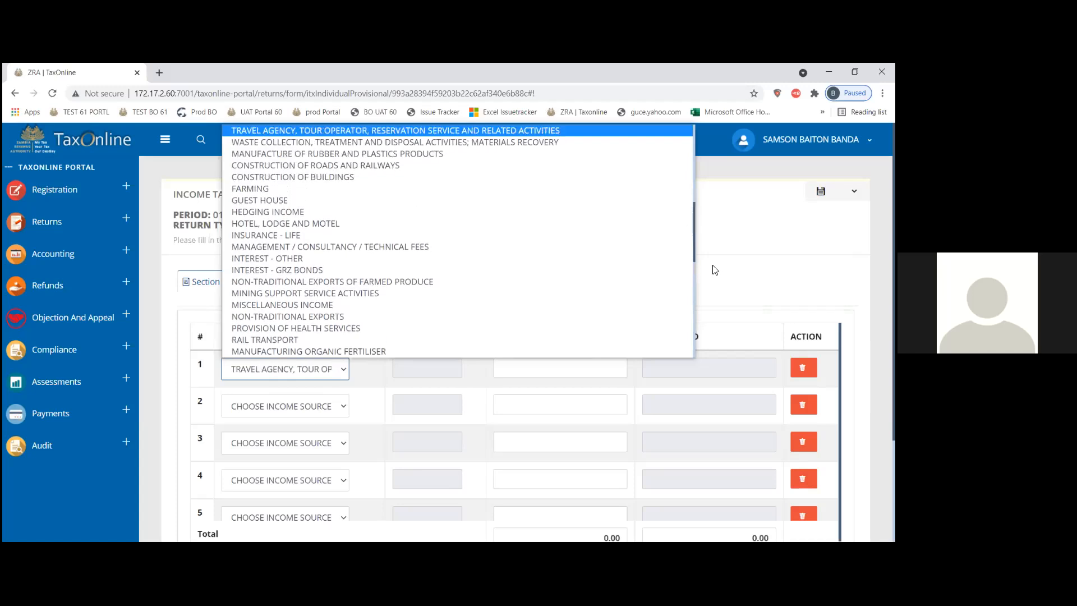
key(Up)
key(Up)
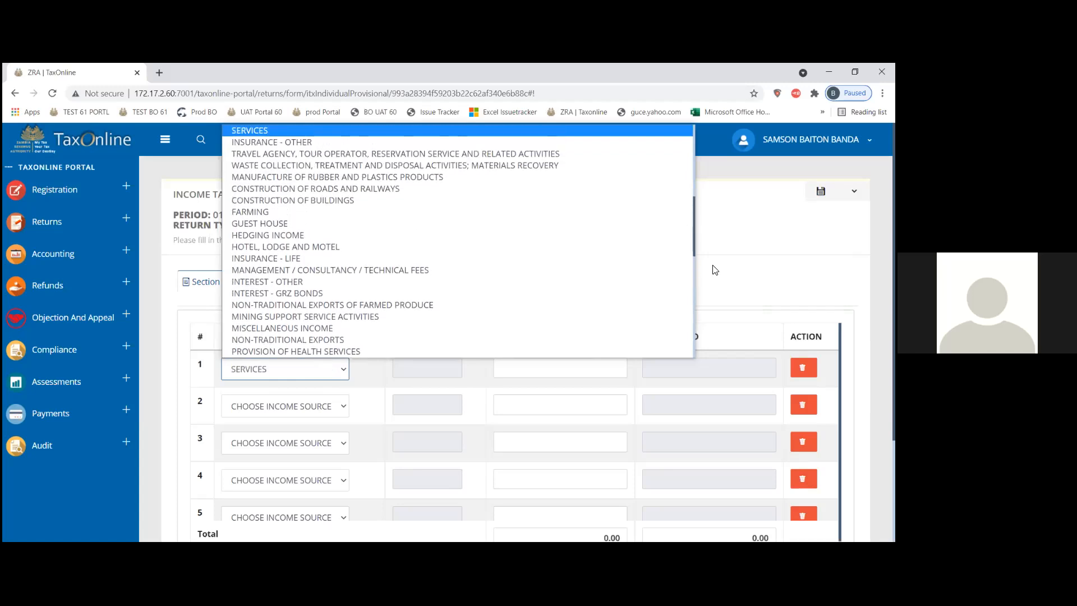
key(Up)
key(Up)
key(Up)
key(Up)
key(Up)
key(Up)
key(Up)
key(Up)
key(Up)
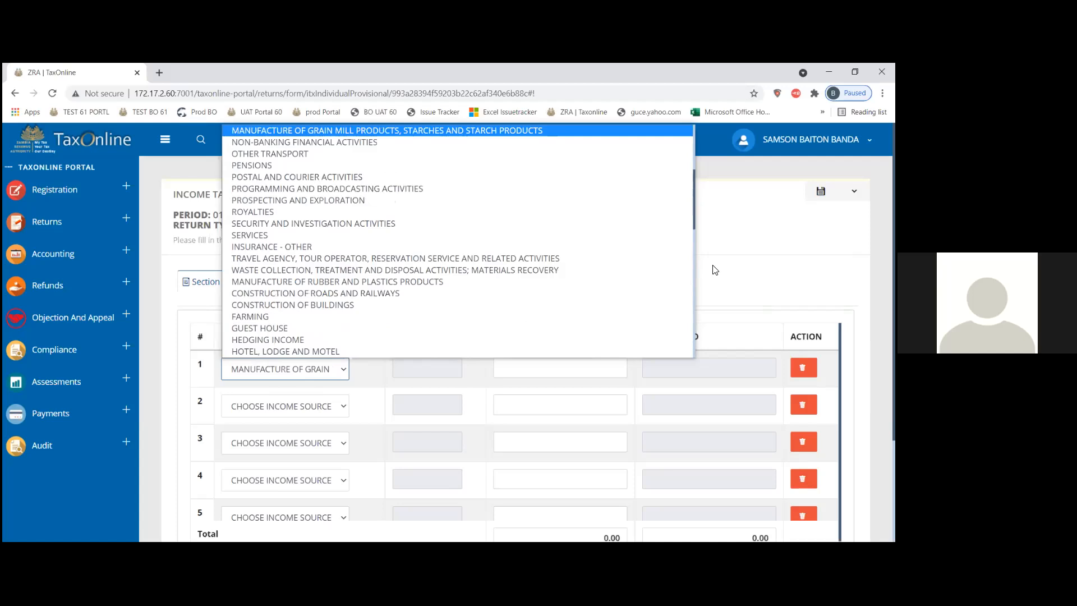
key(Up)
key(Up)
key(Up)
key(Up)
key(Up)
key(Up)
key(Up)
key(Up)
key(Up)
key(Up)
key(Up)
key(Up)
key(Up)
key(Up)
key(Up)
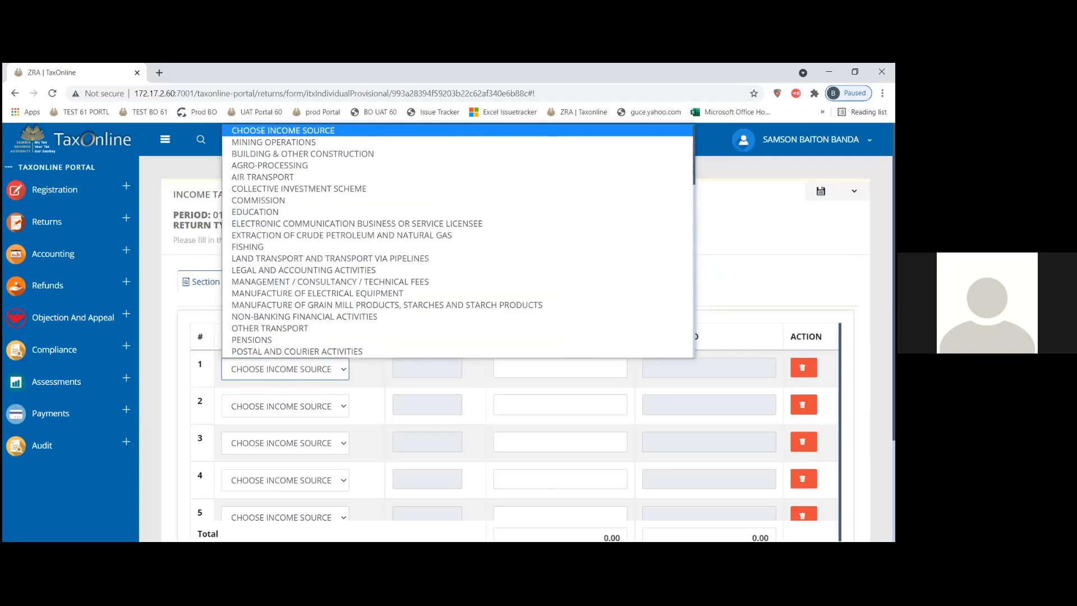
key(Return)
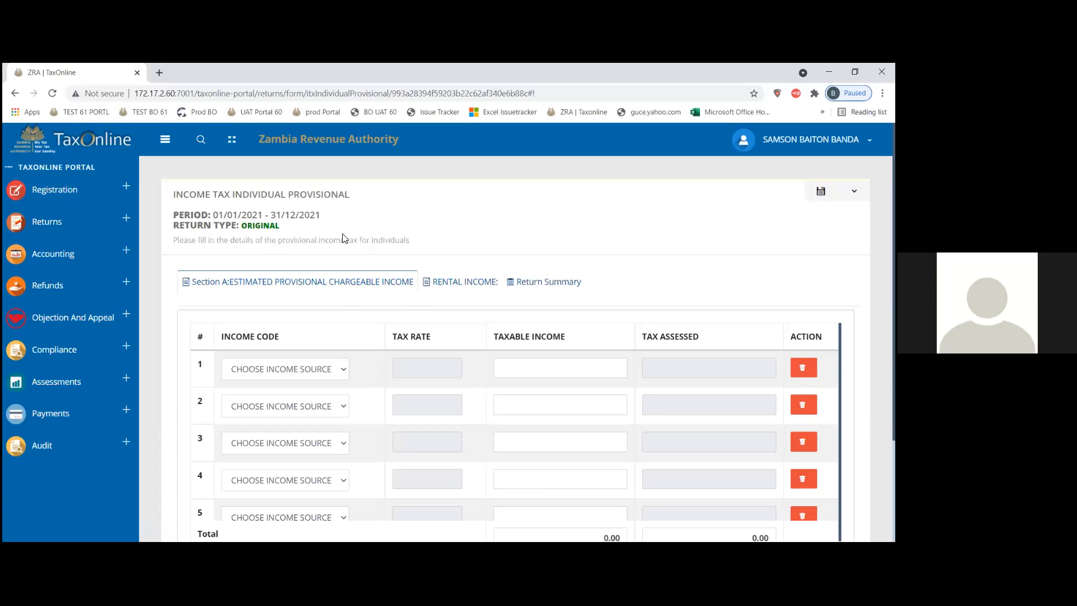
Step: Browse row 1's income codes from PENSIONS and HOTEL, LODGE AND MOTEL to MINING SUPPORT SERVICE ACTIVITIES
click(283, 373)
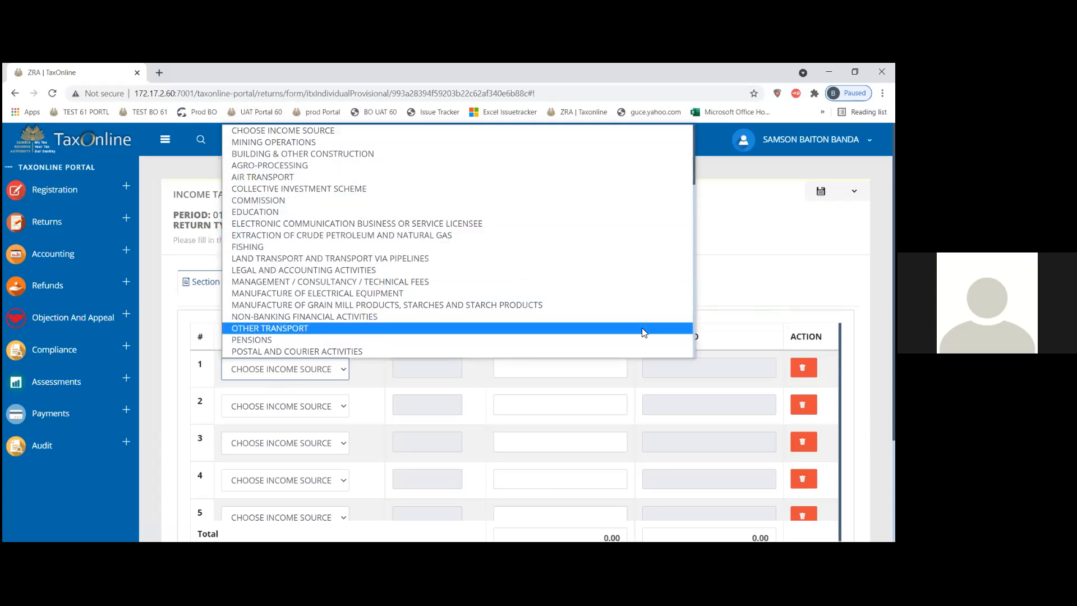
click(689, 344)
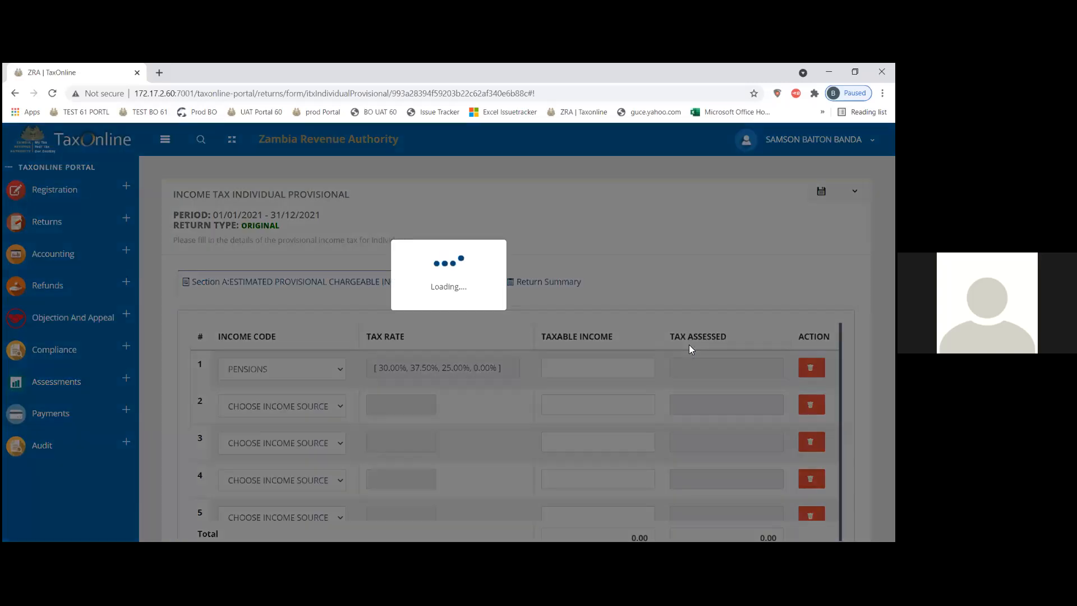
key(Down)
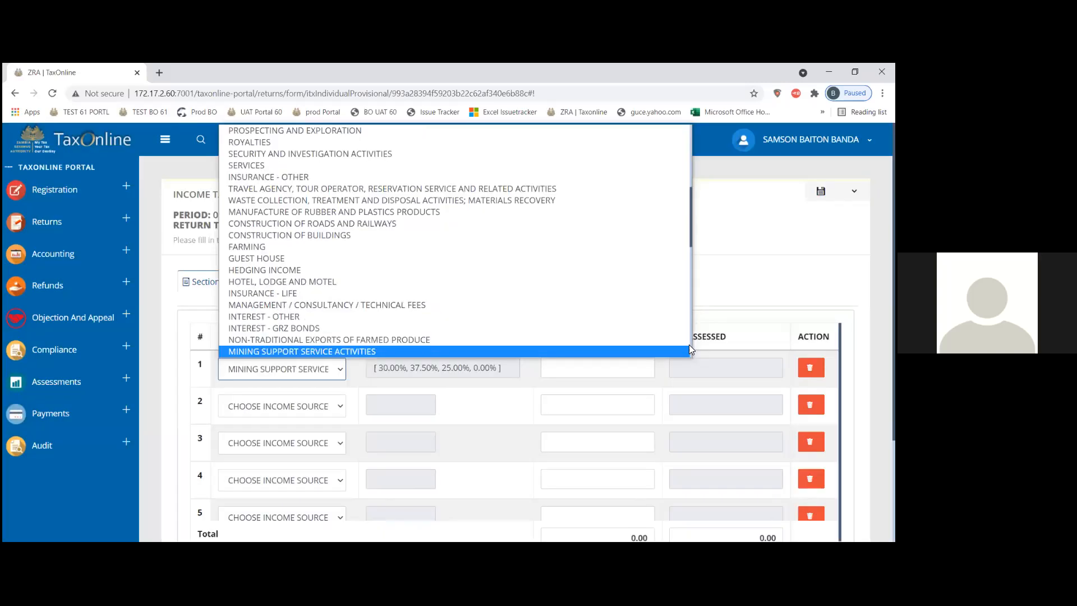
key(End)
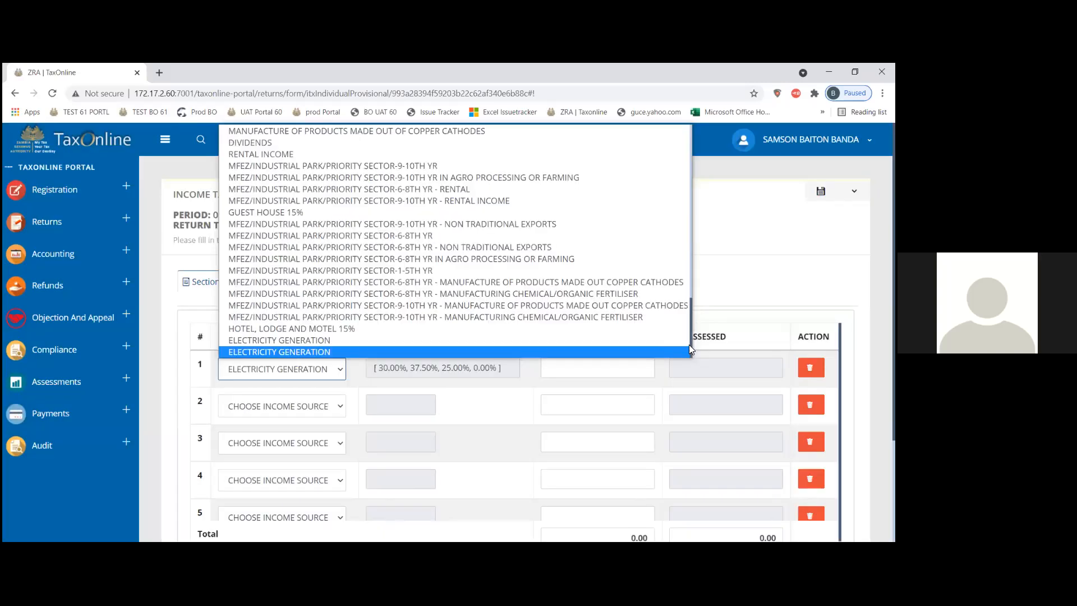
key(Up)
key(Up)
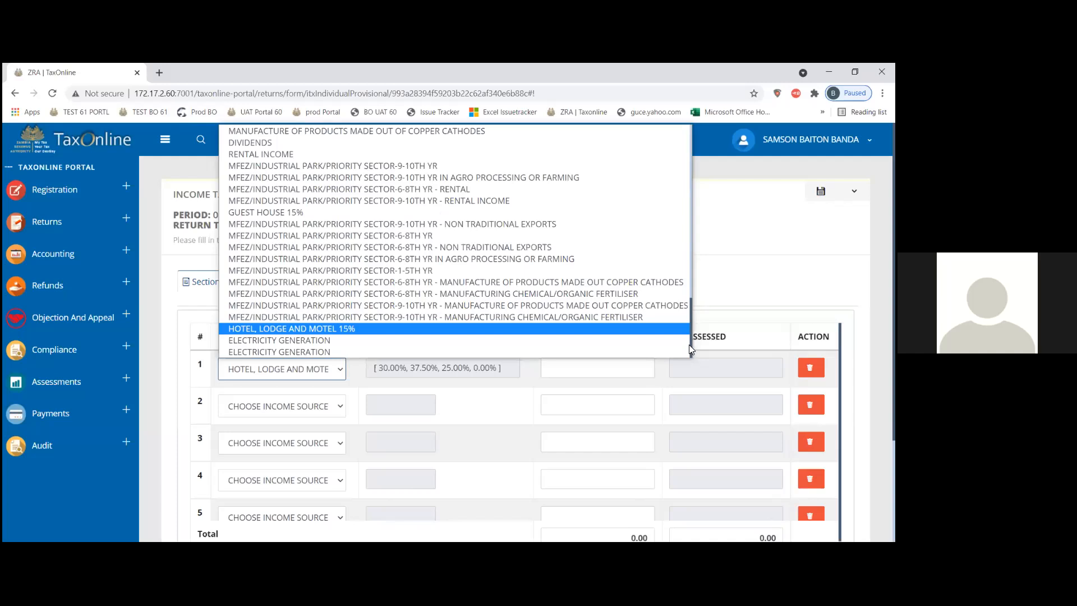
key(Up)
key(Up)
key(Up)
key(Up)
key(Up)
key(Up)
key(Up)
key(Up)
key(Up)
key(Up)
key(Up)
key(Up)
key(Up)
key(Up)
key(Up)
key(Up)
key(Up)
key(Up)
key(Up)
key(Up)
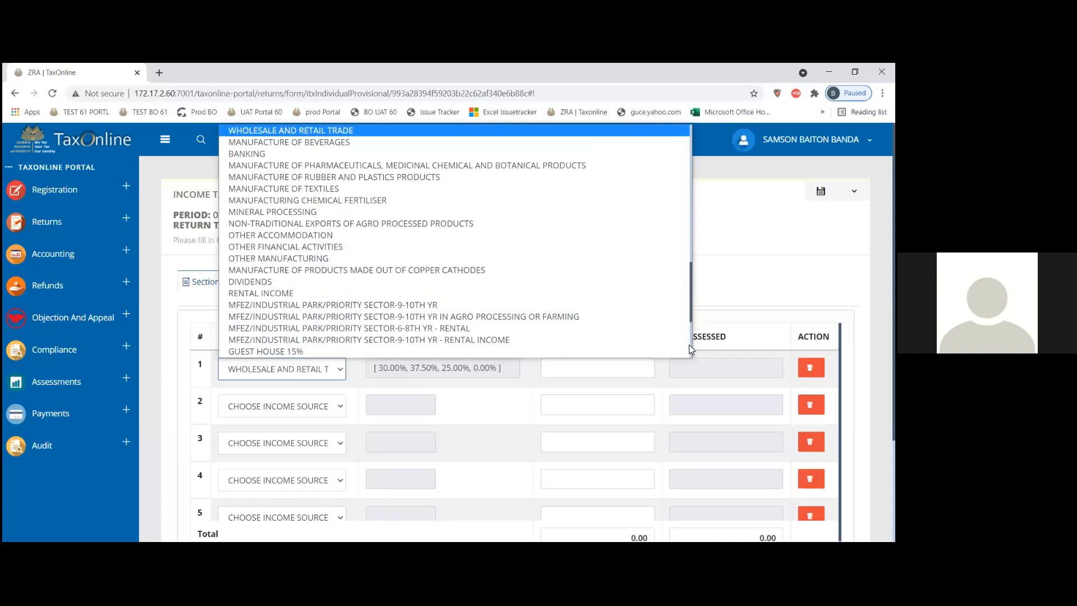
key(Up)
key(Up)
key(Up)
key(Up)
key(Up)
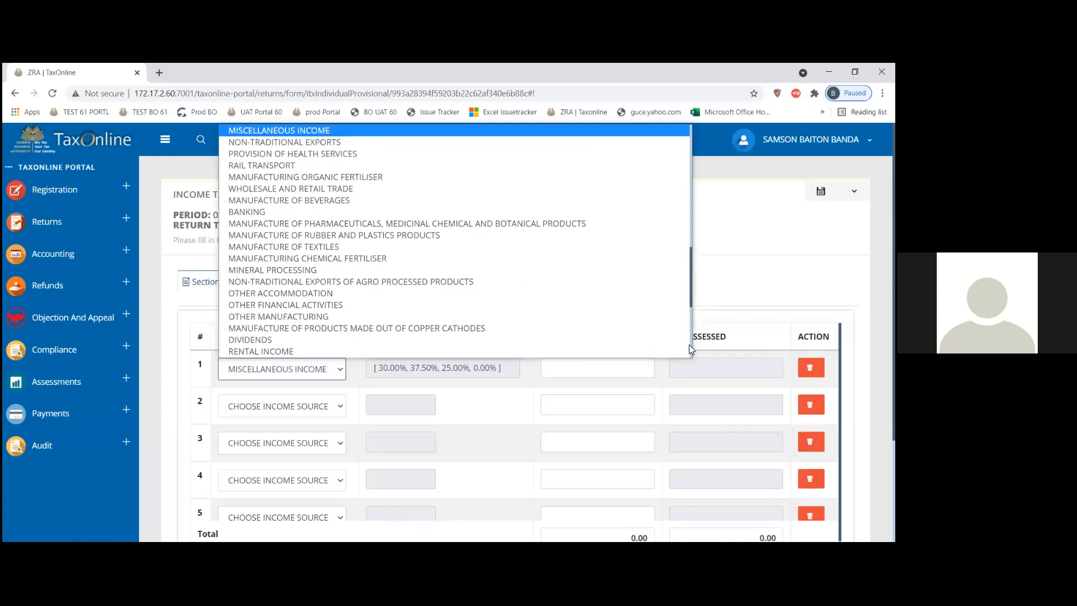
key(Up)
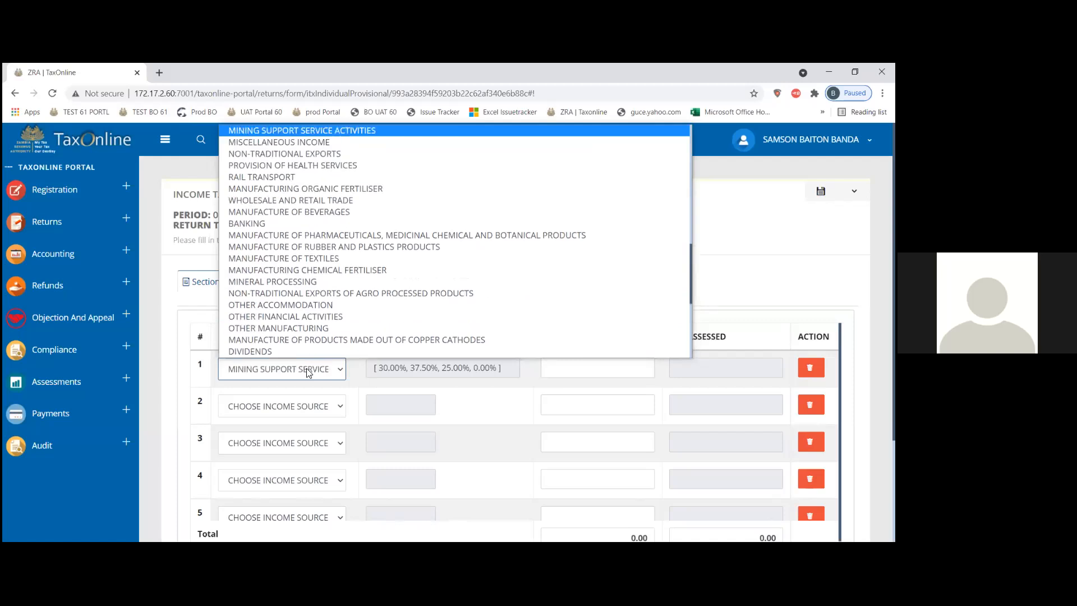
key(Up)
key(Up)
key(Up)
key(Up)
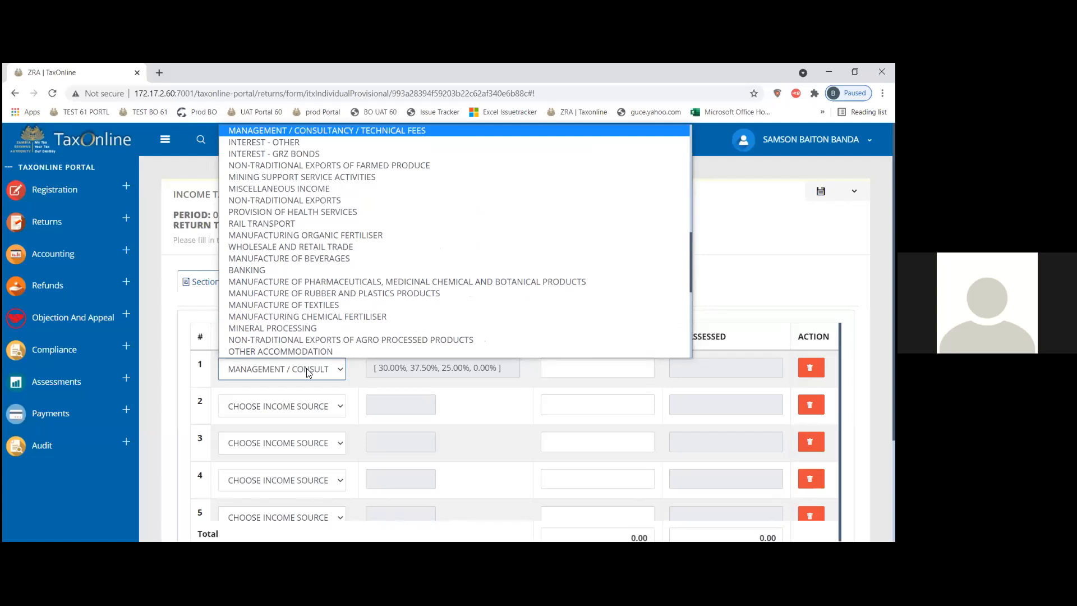
key(Down)
key(Down)
key(Down)
key(Down)
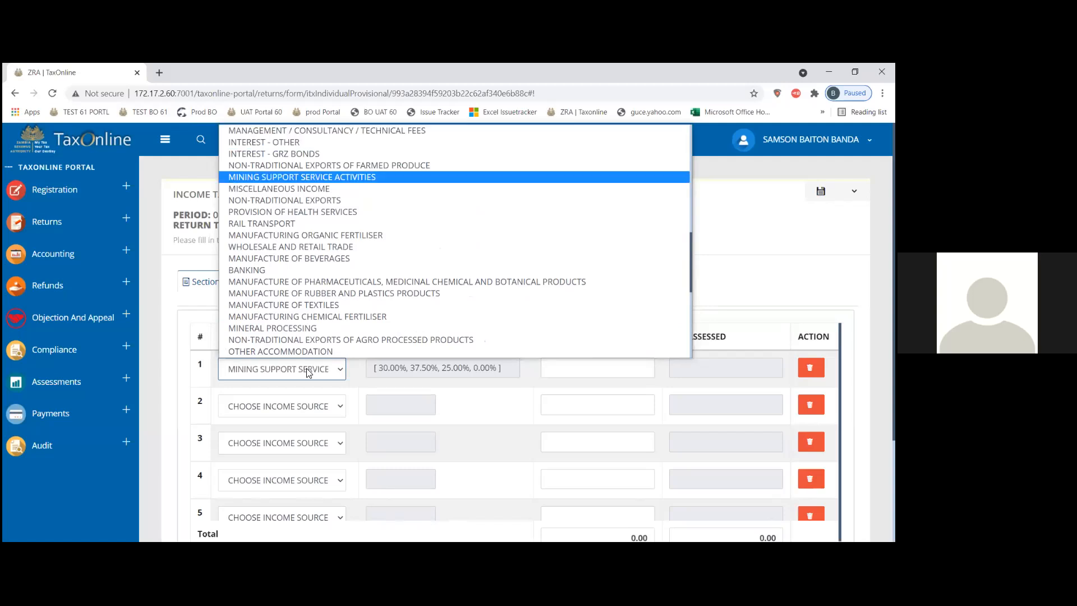
Step: Jump to the MF codes, browse the manufacturing entries, and confirm WHOLESALE AND RETAIL TRADE for row 1
text(mf)
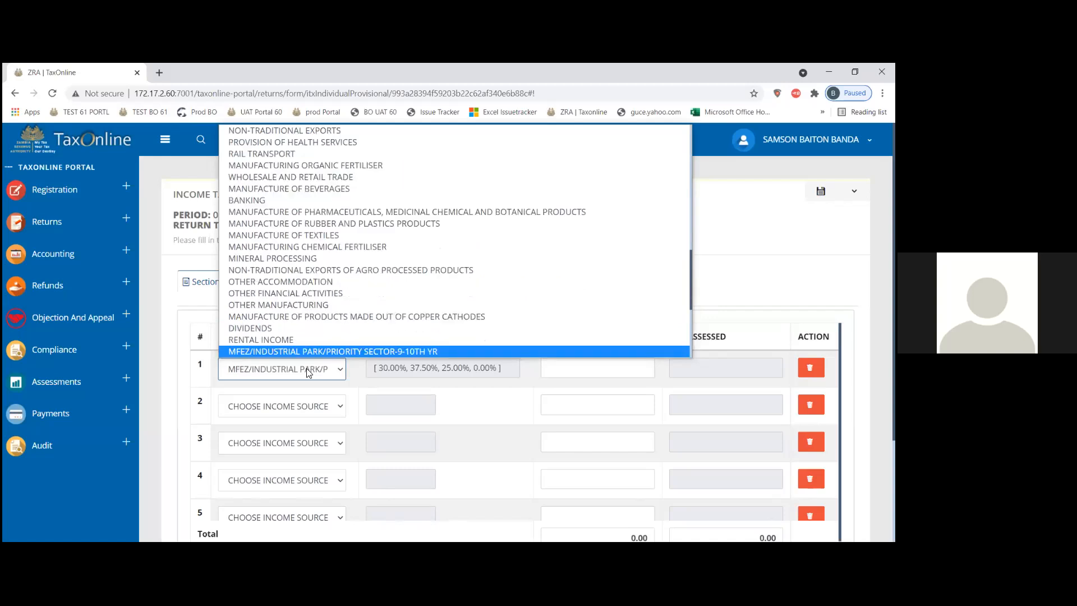
key(Down)
key(Down)
key(Down)
key(Down)
key(Down)
key(Down)
key(Down)
key(Down)
key(Down)
key(Down)
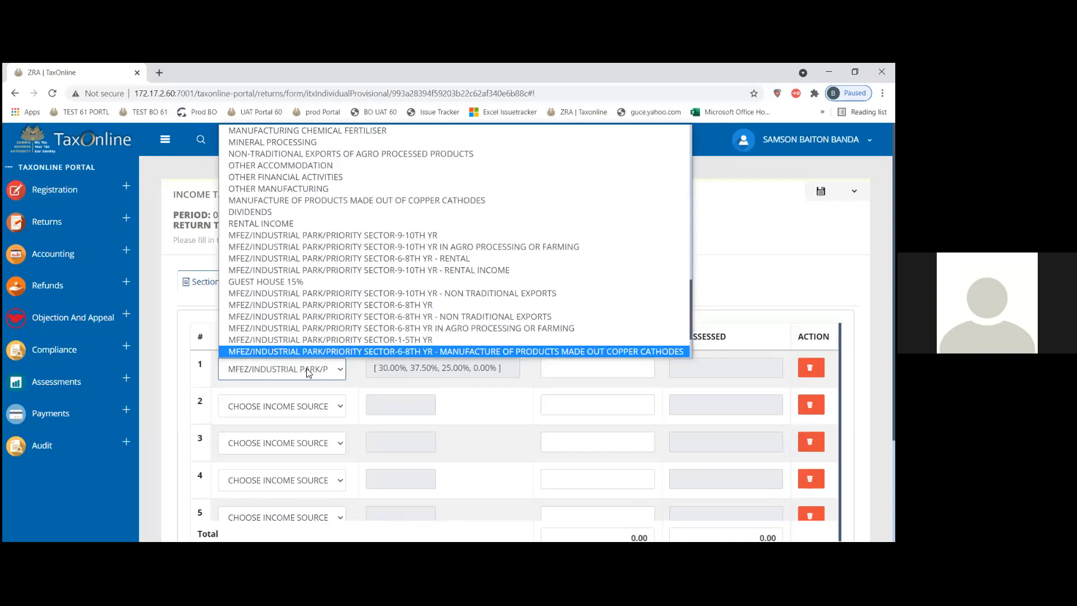
key(Down)
key(Down)
key(Down)
key(Down)
key(Down)
key(Down)
key(Up)
key(Up)
key(Up)
key(Up)
key(Up)
key(Up)
key(Up)
key(Up)
key(Up)
key(Up)
key(Up)
key(Up)
key(Up)
key(Up)
key(Up)
key(Up)
key(Up)
key(Up)
key(Up)
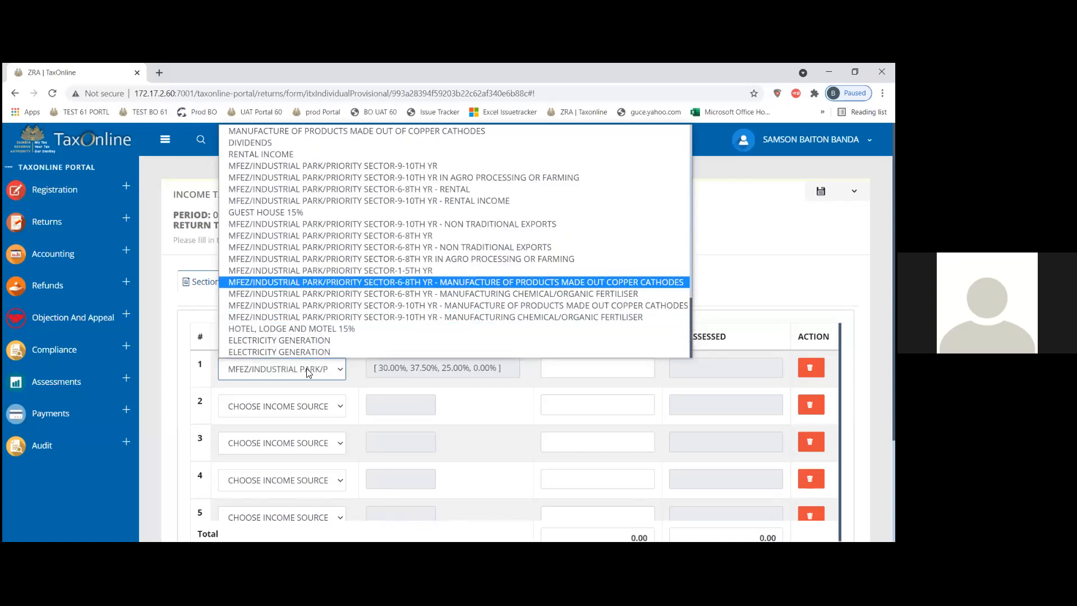
key(Up)
key(Up)
key(Up)
key(Up)
key(Up)
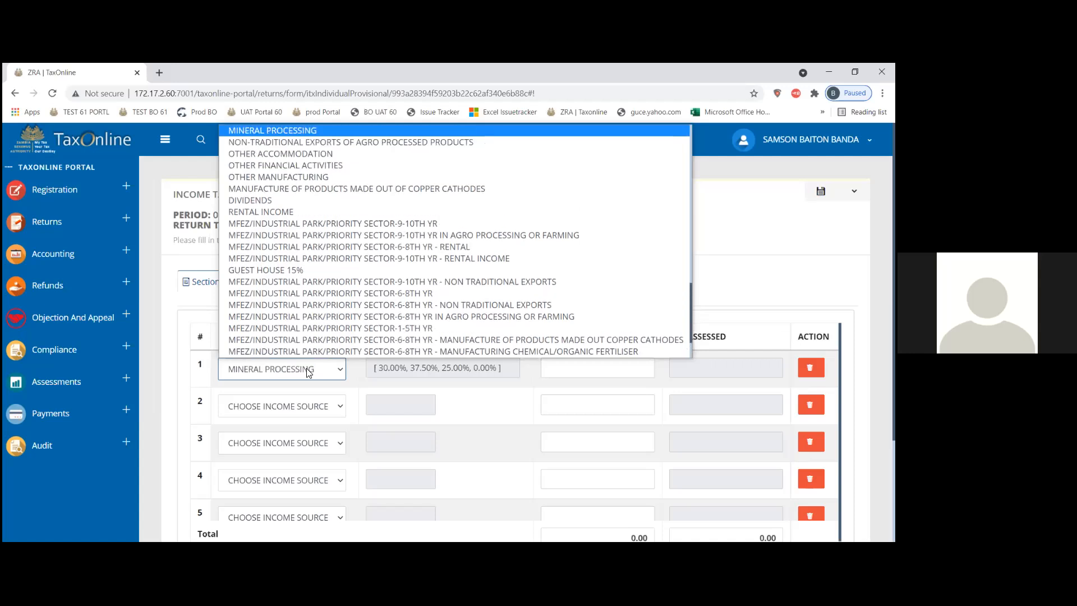
key(Up)
key(Up)
key(Up)
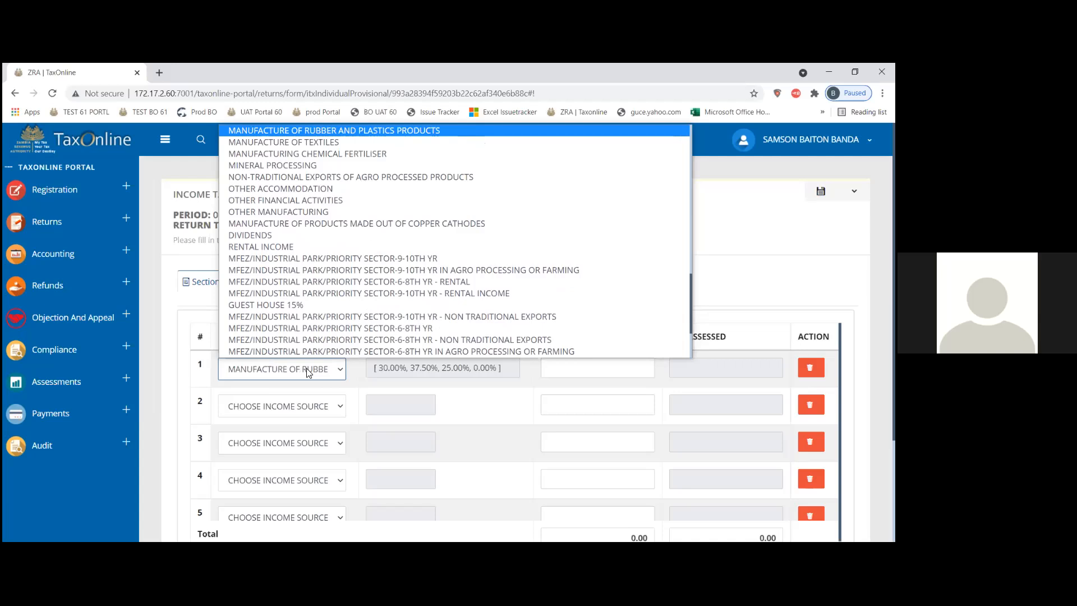
key(Up)
key(Up)
key(Up)
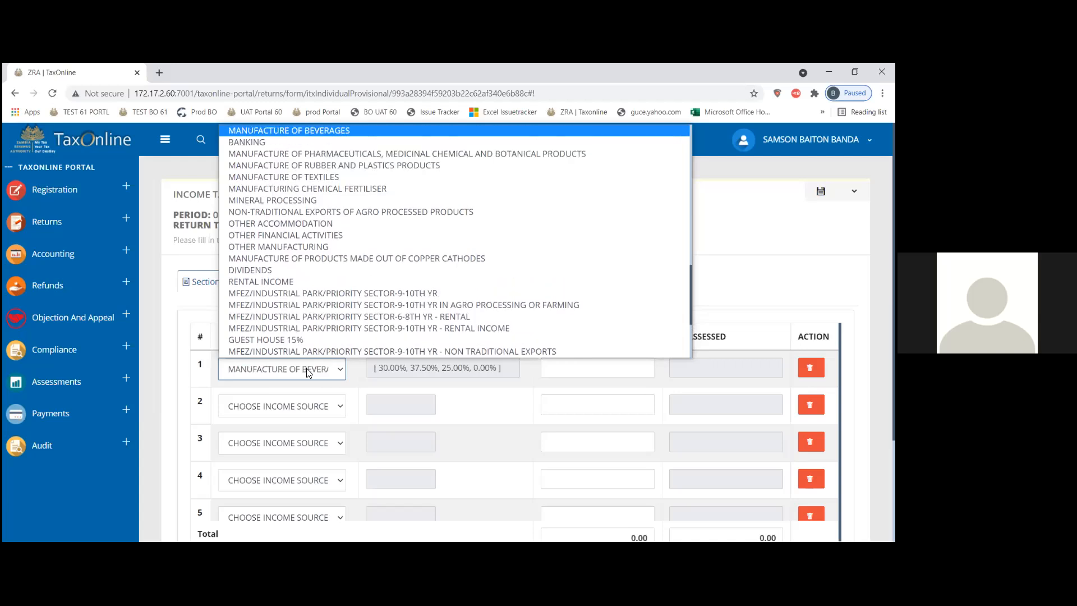
key(Up)
key(Return)
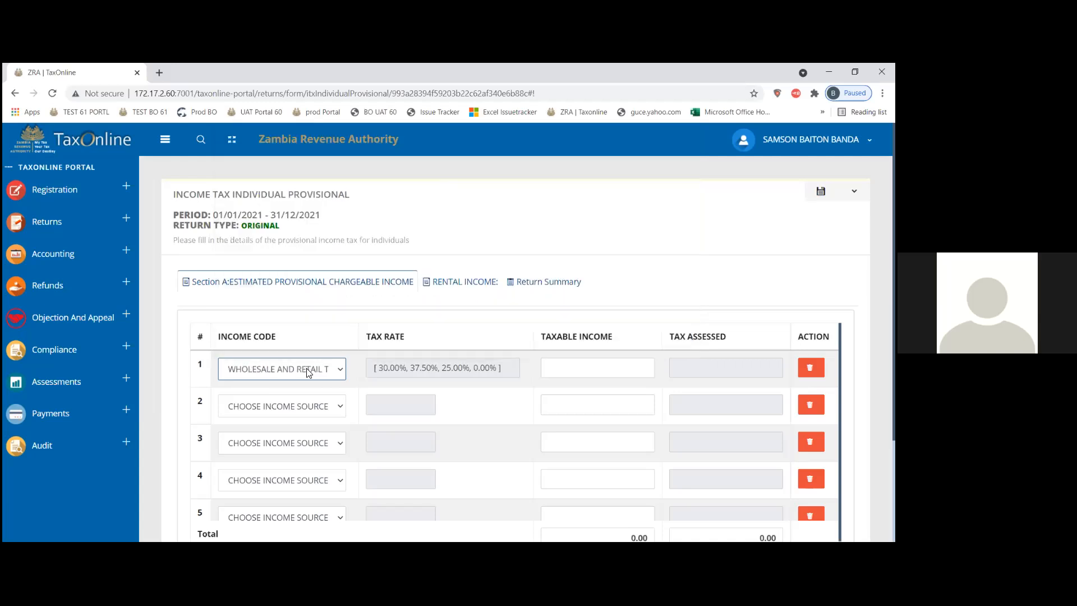